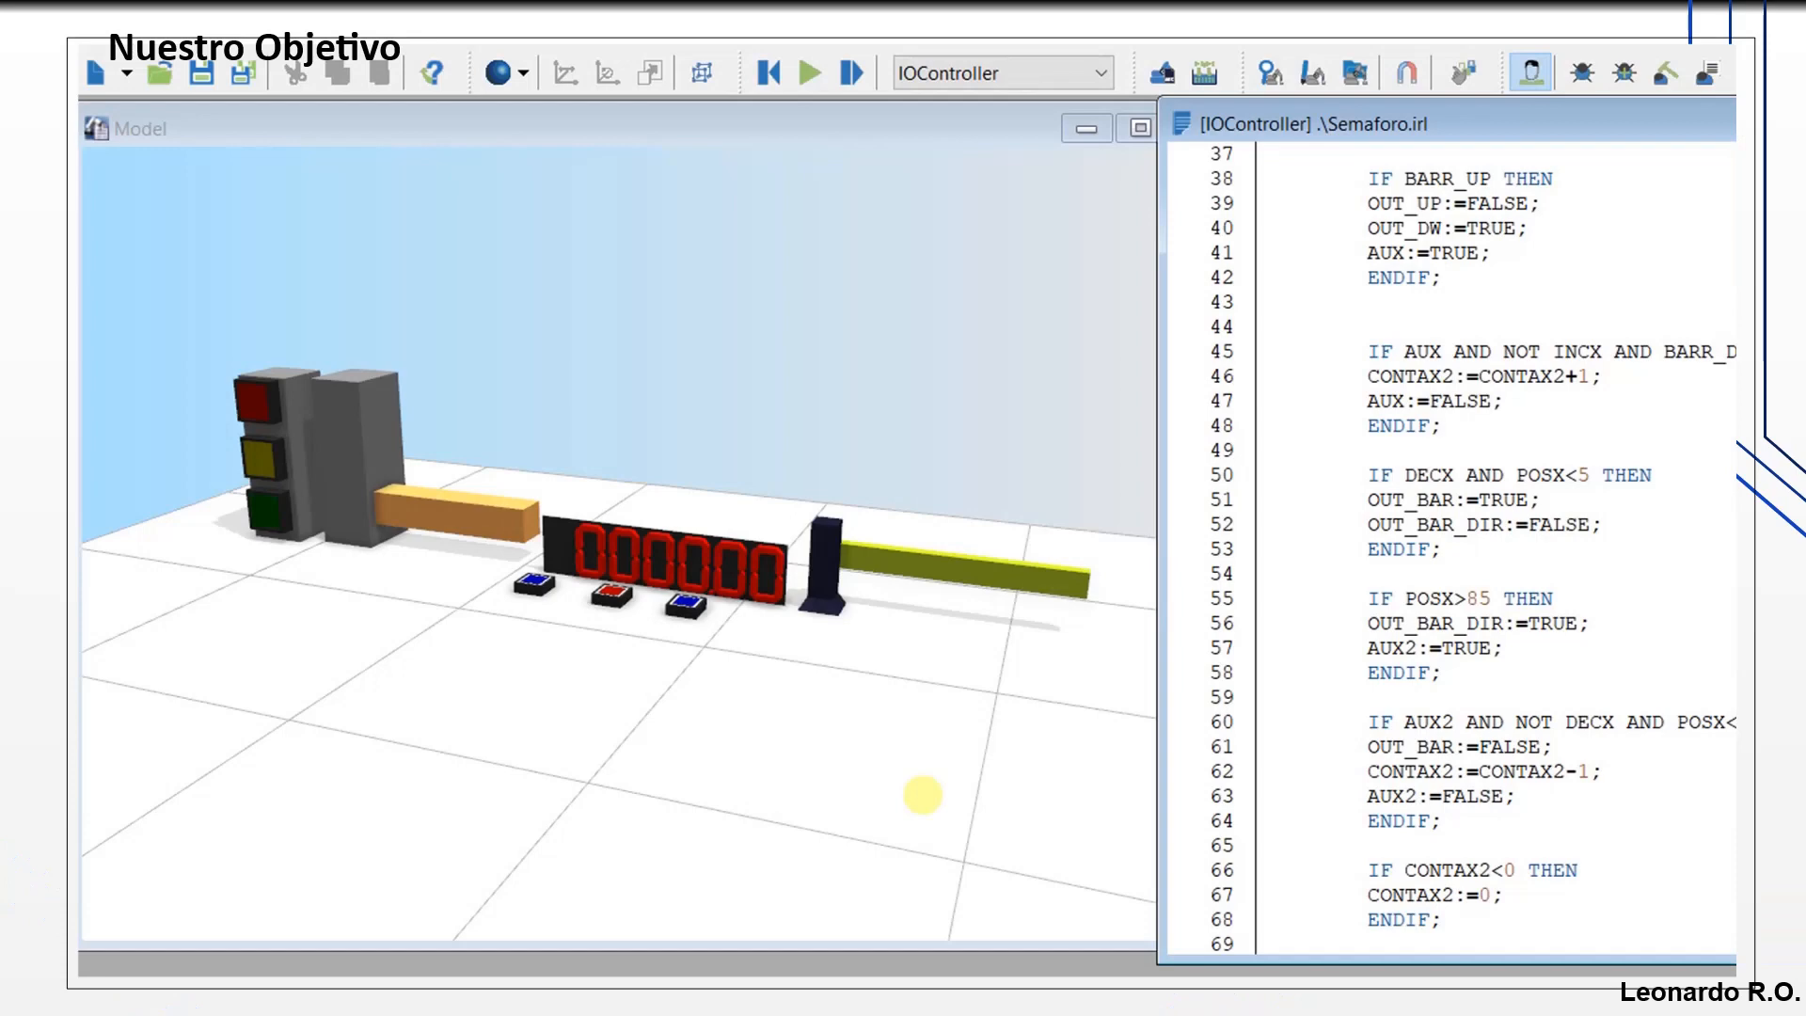
# Step: Run the simulation, test the barriers with the two blue buttons, and reset the simulation
pyautogui.click(810, 74)
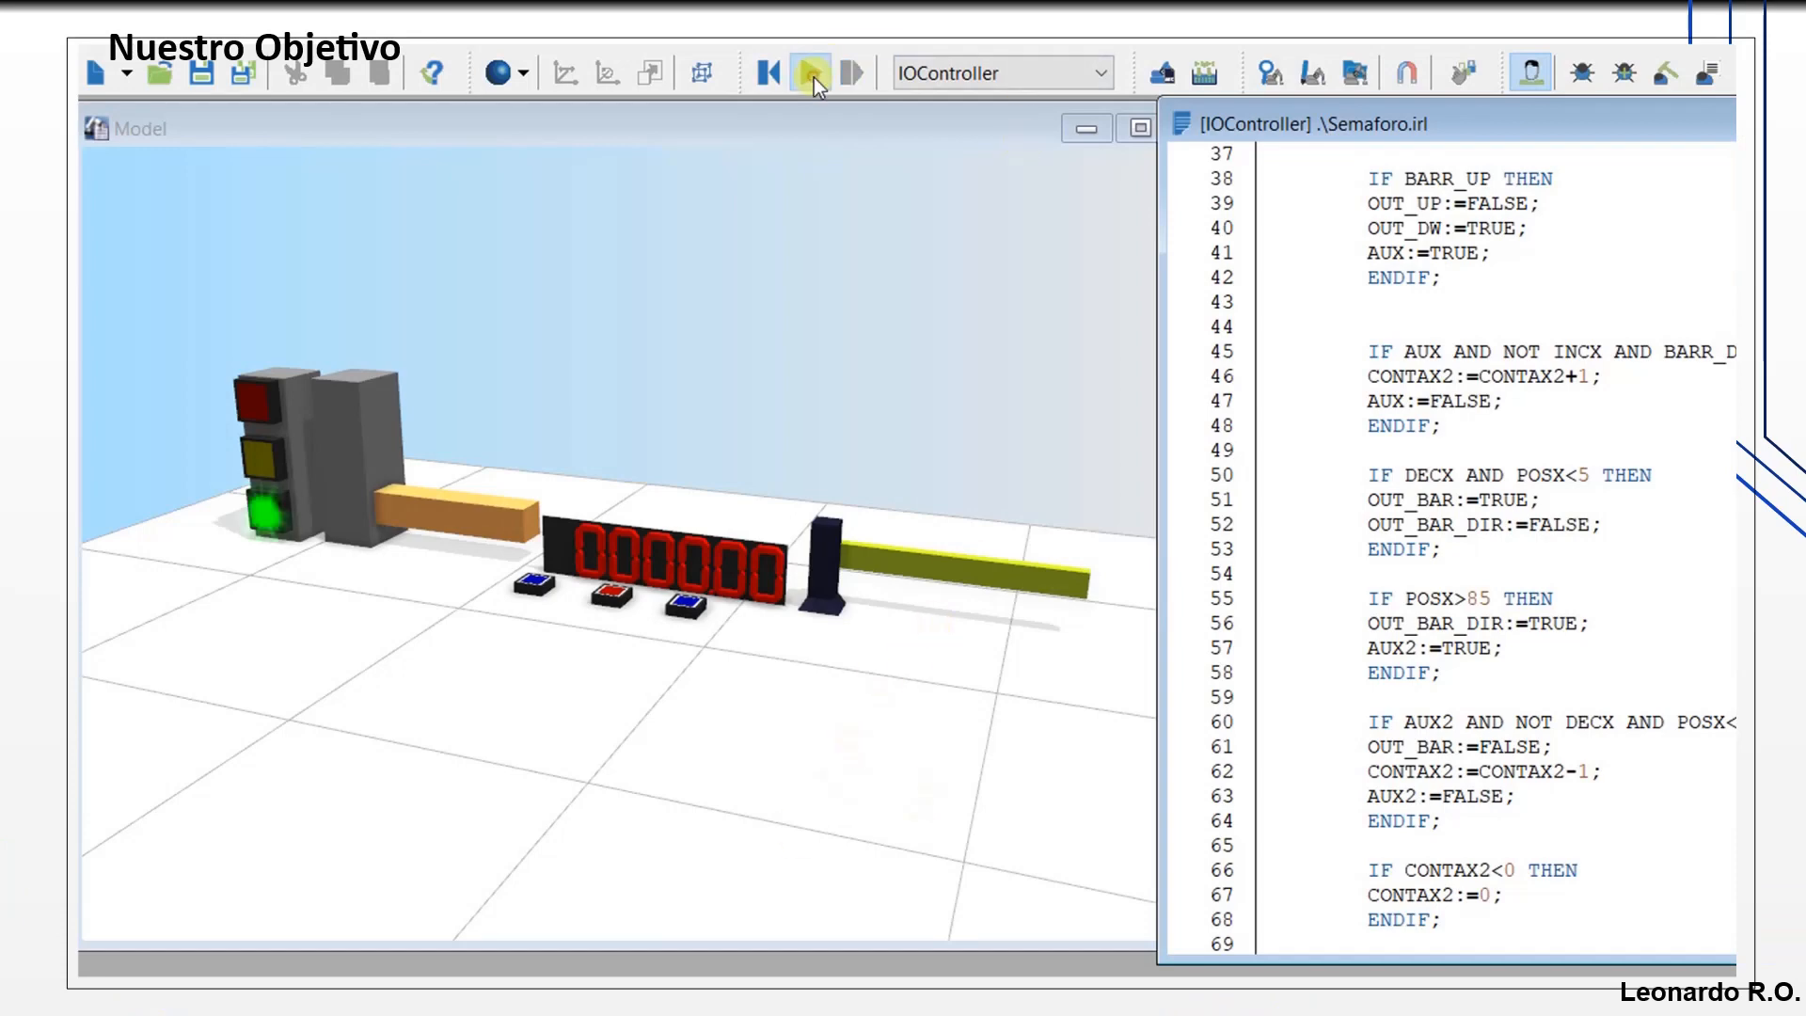
pyautogui.click(533, 585)
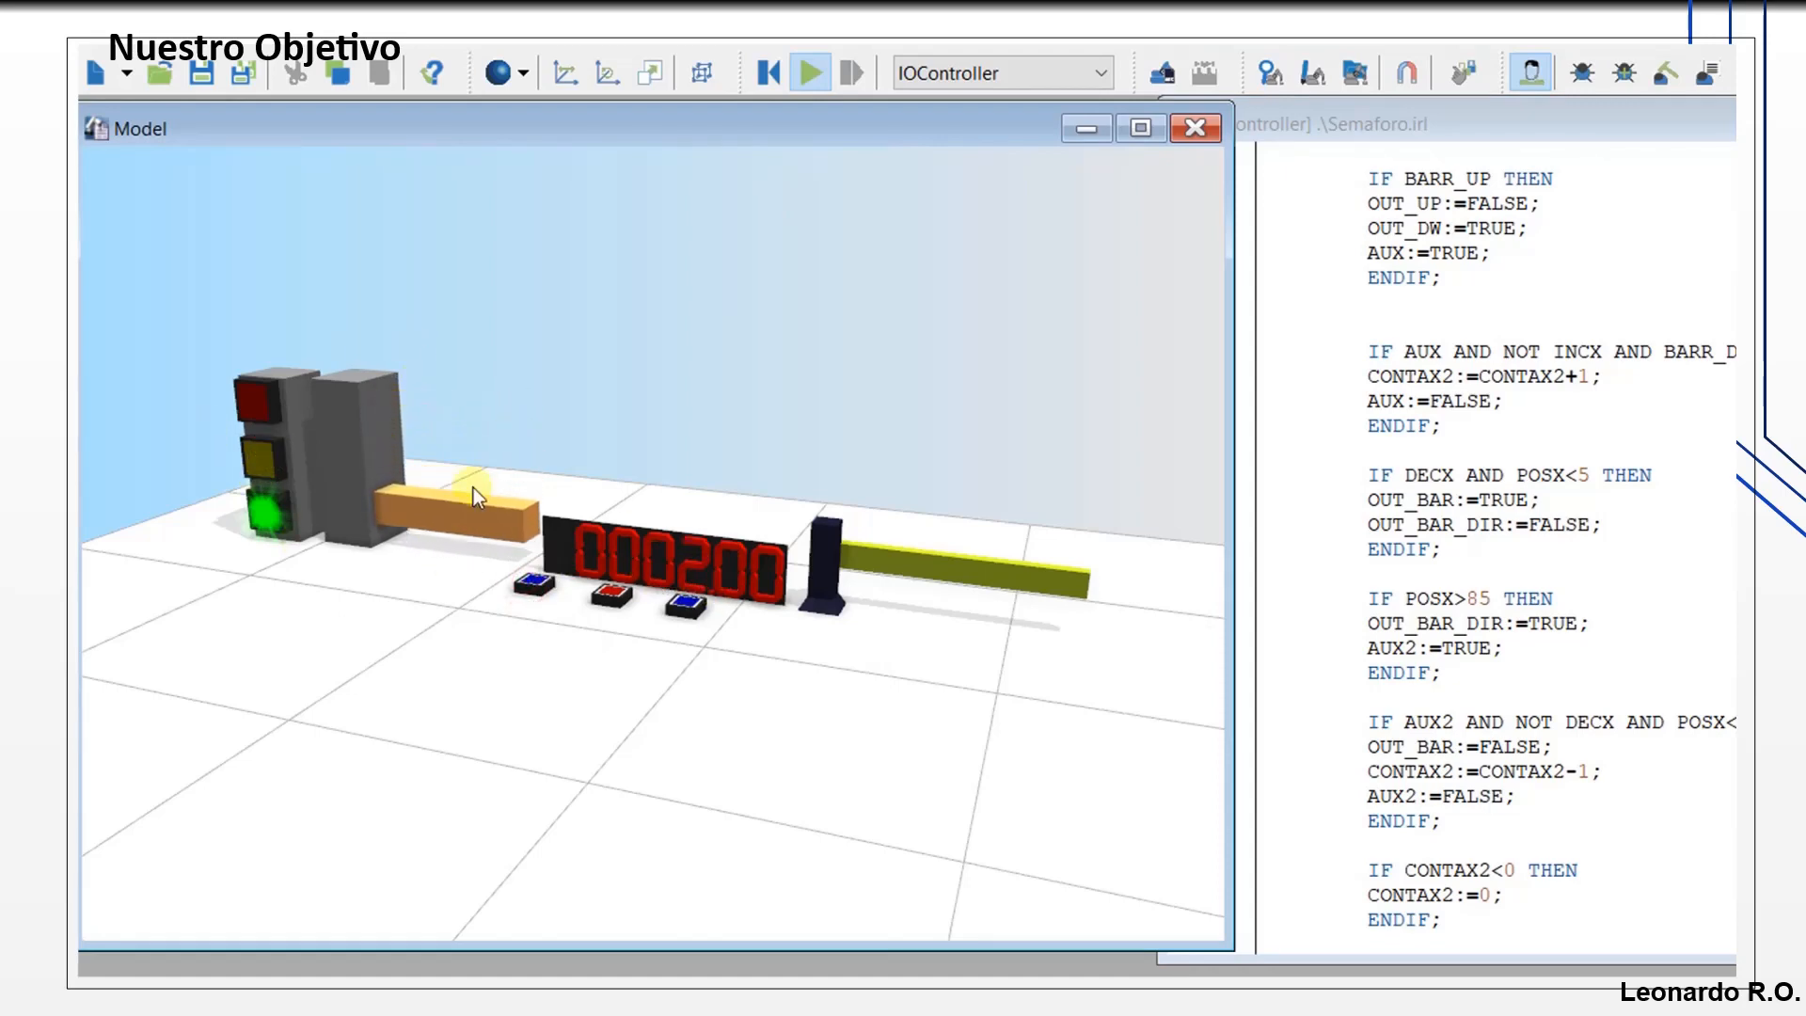
pyautogui.scroll(1, 973, 591)
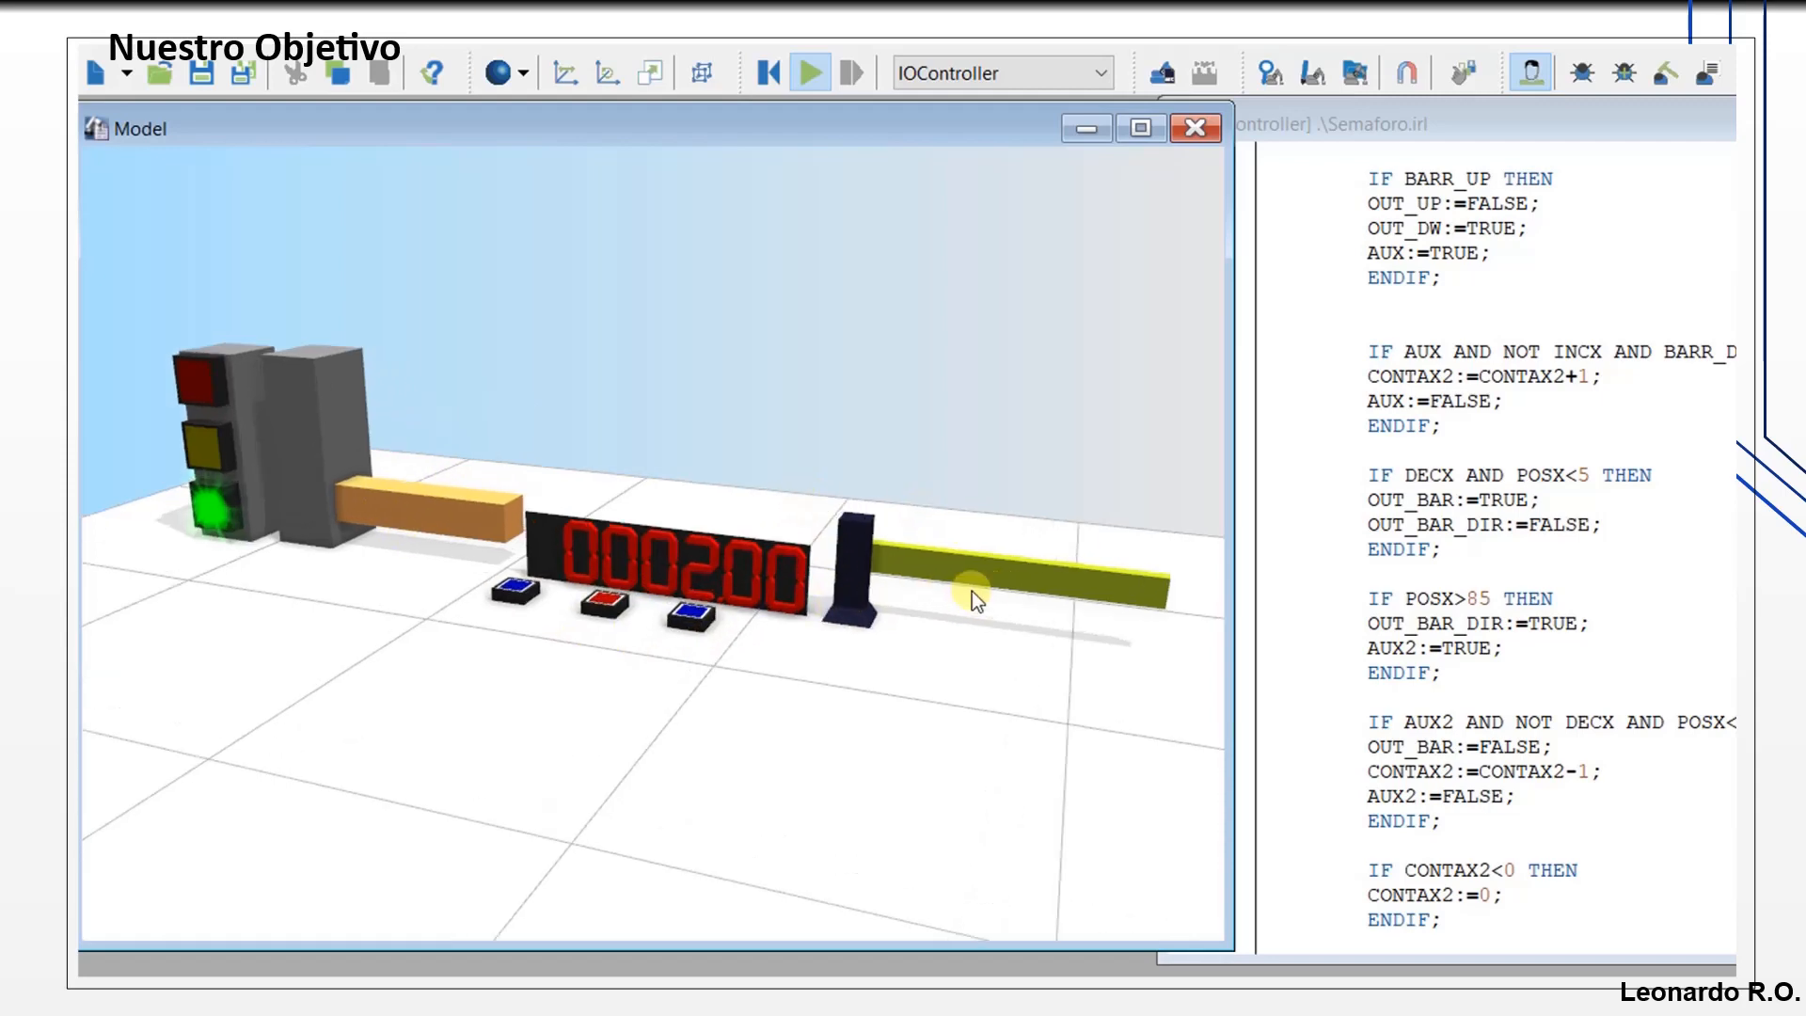
pyautogui.scroll(2, 973, 591)
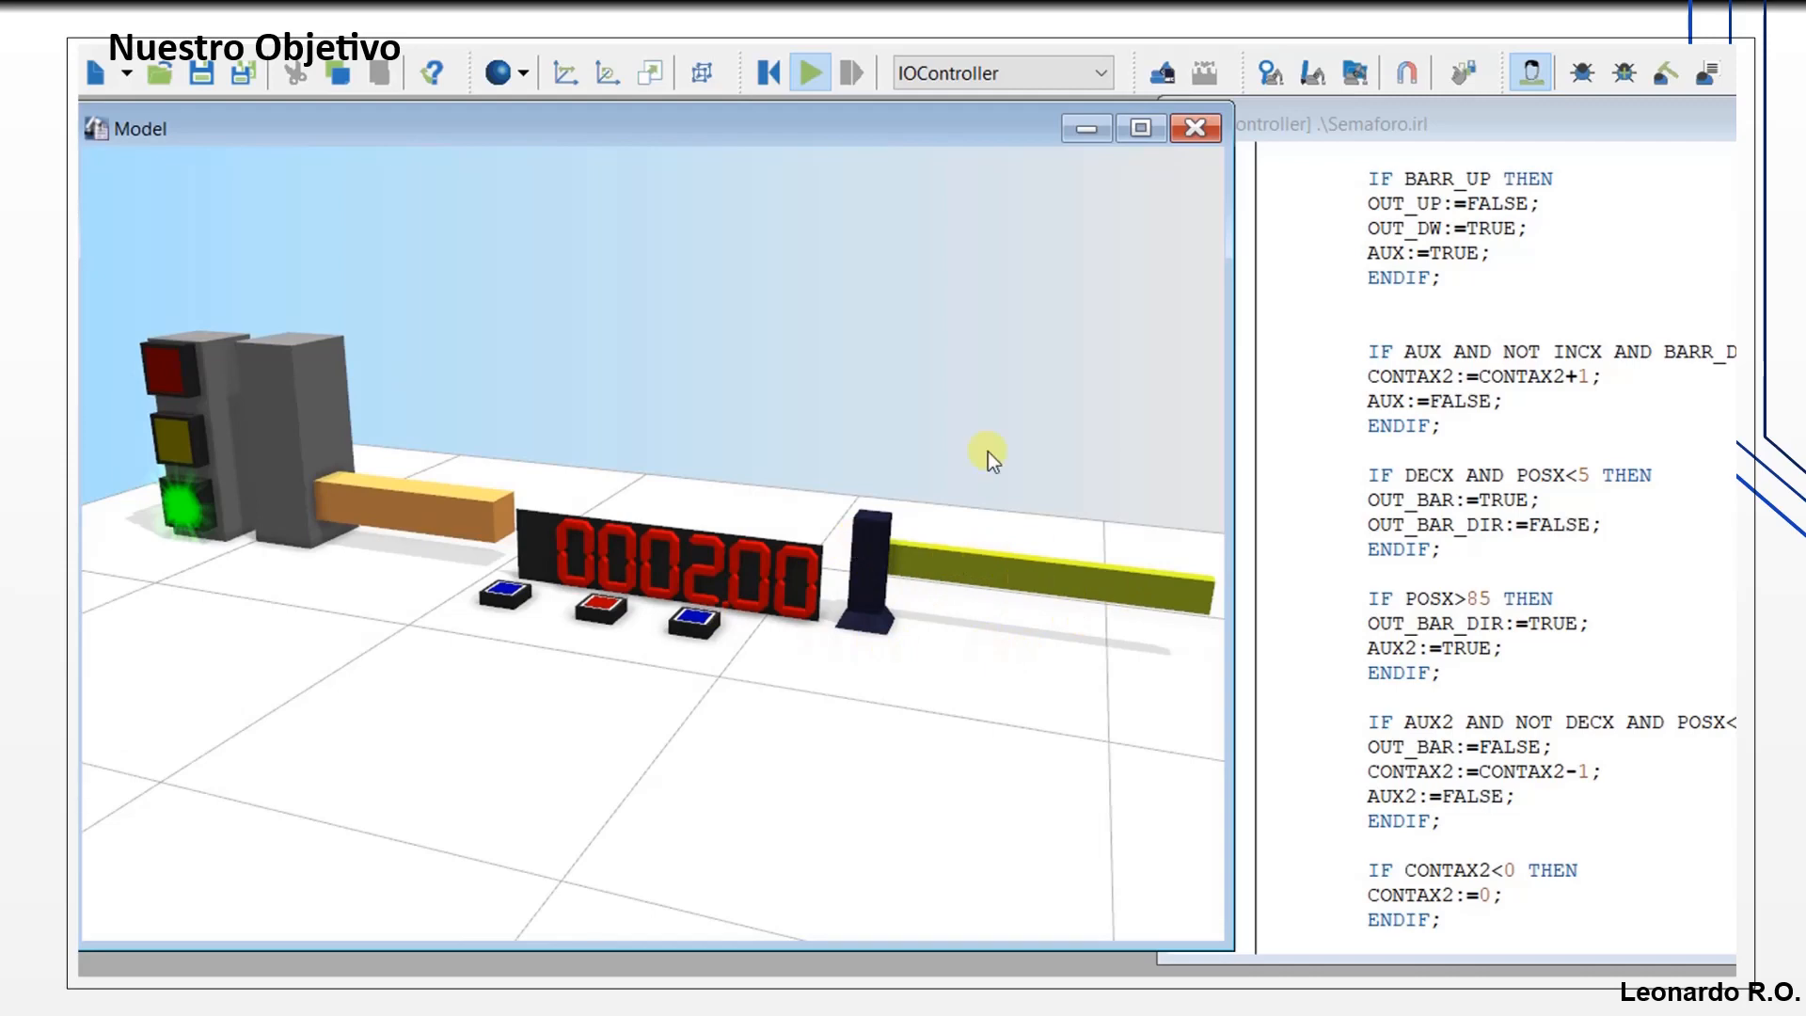
pyautogui.click(695, 623)
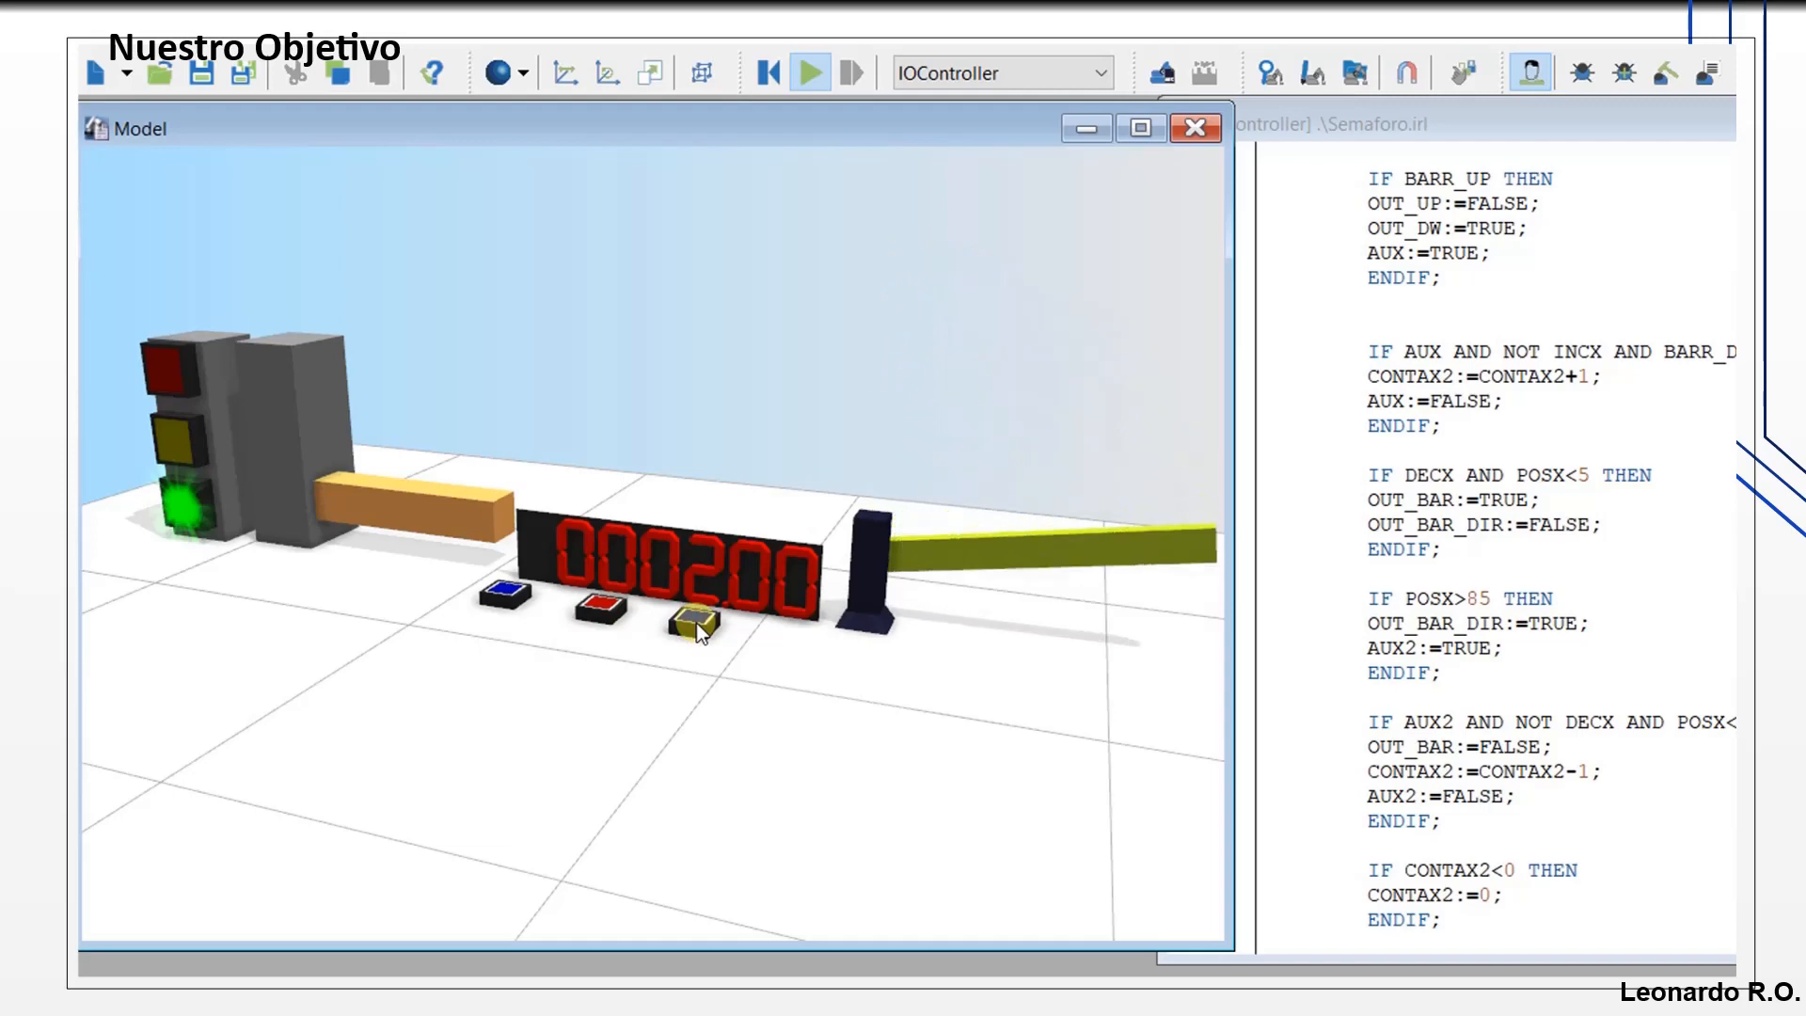
pyautogui.click(694, 621)
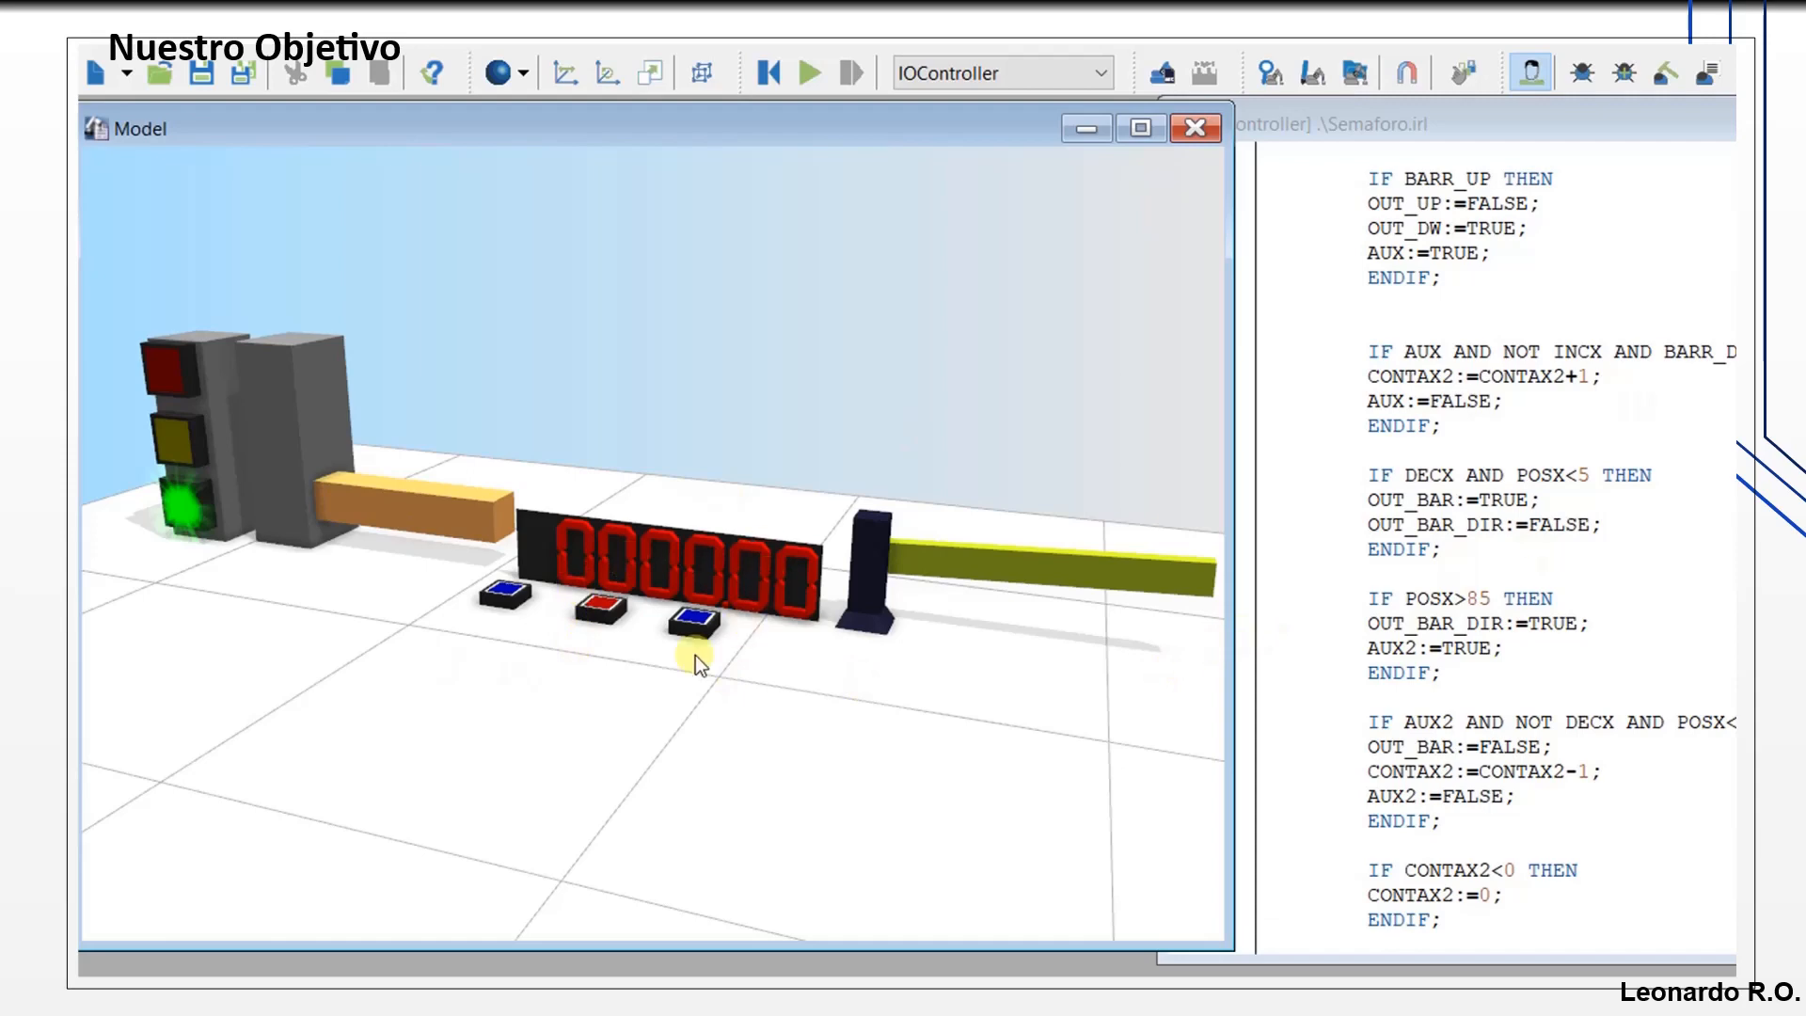
pyautogui.click(769, 72)
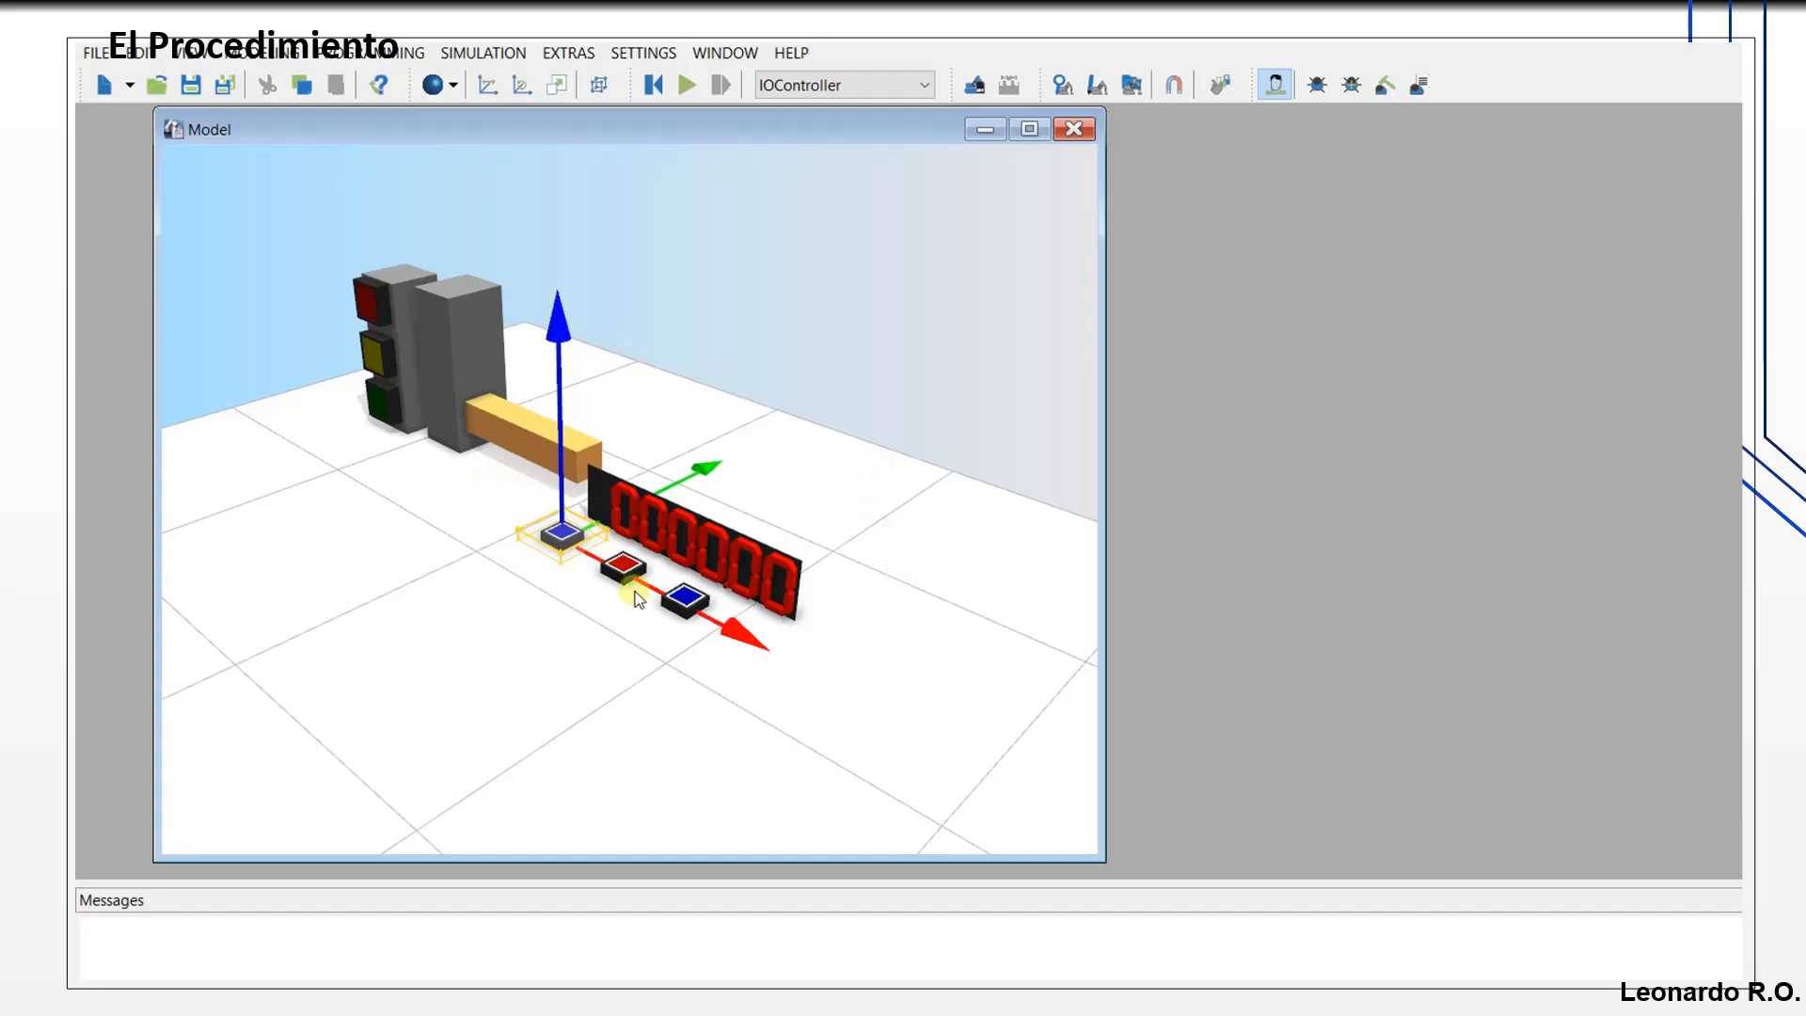
# Step: Check the existing traffic light cell from the front and switch to the barrier model in Blender
pyautogui.moveTo(686, 645); pyautogui.dragTo(867, 795, button='right')
pyautogui.scroll(-2, 871, 608)
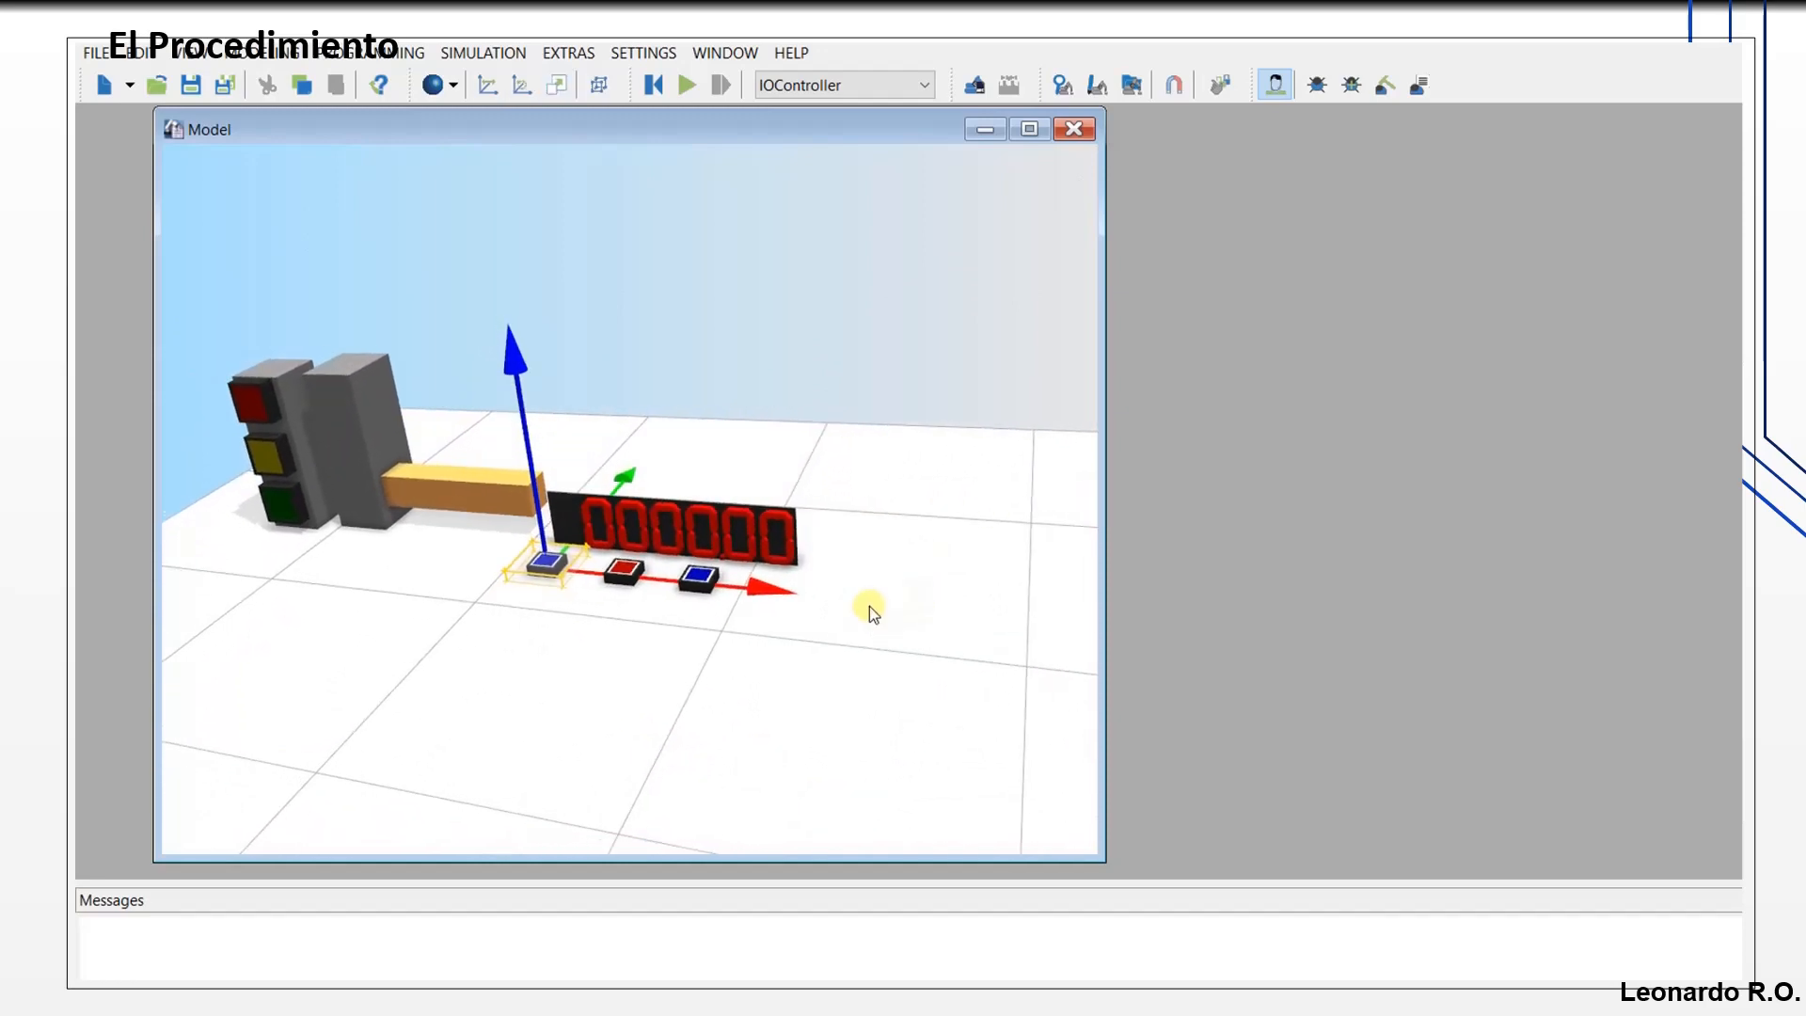
pyautogui.scroll(-1, 895, 568)
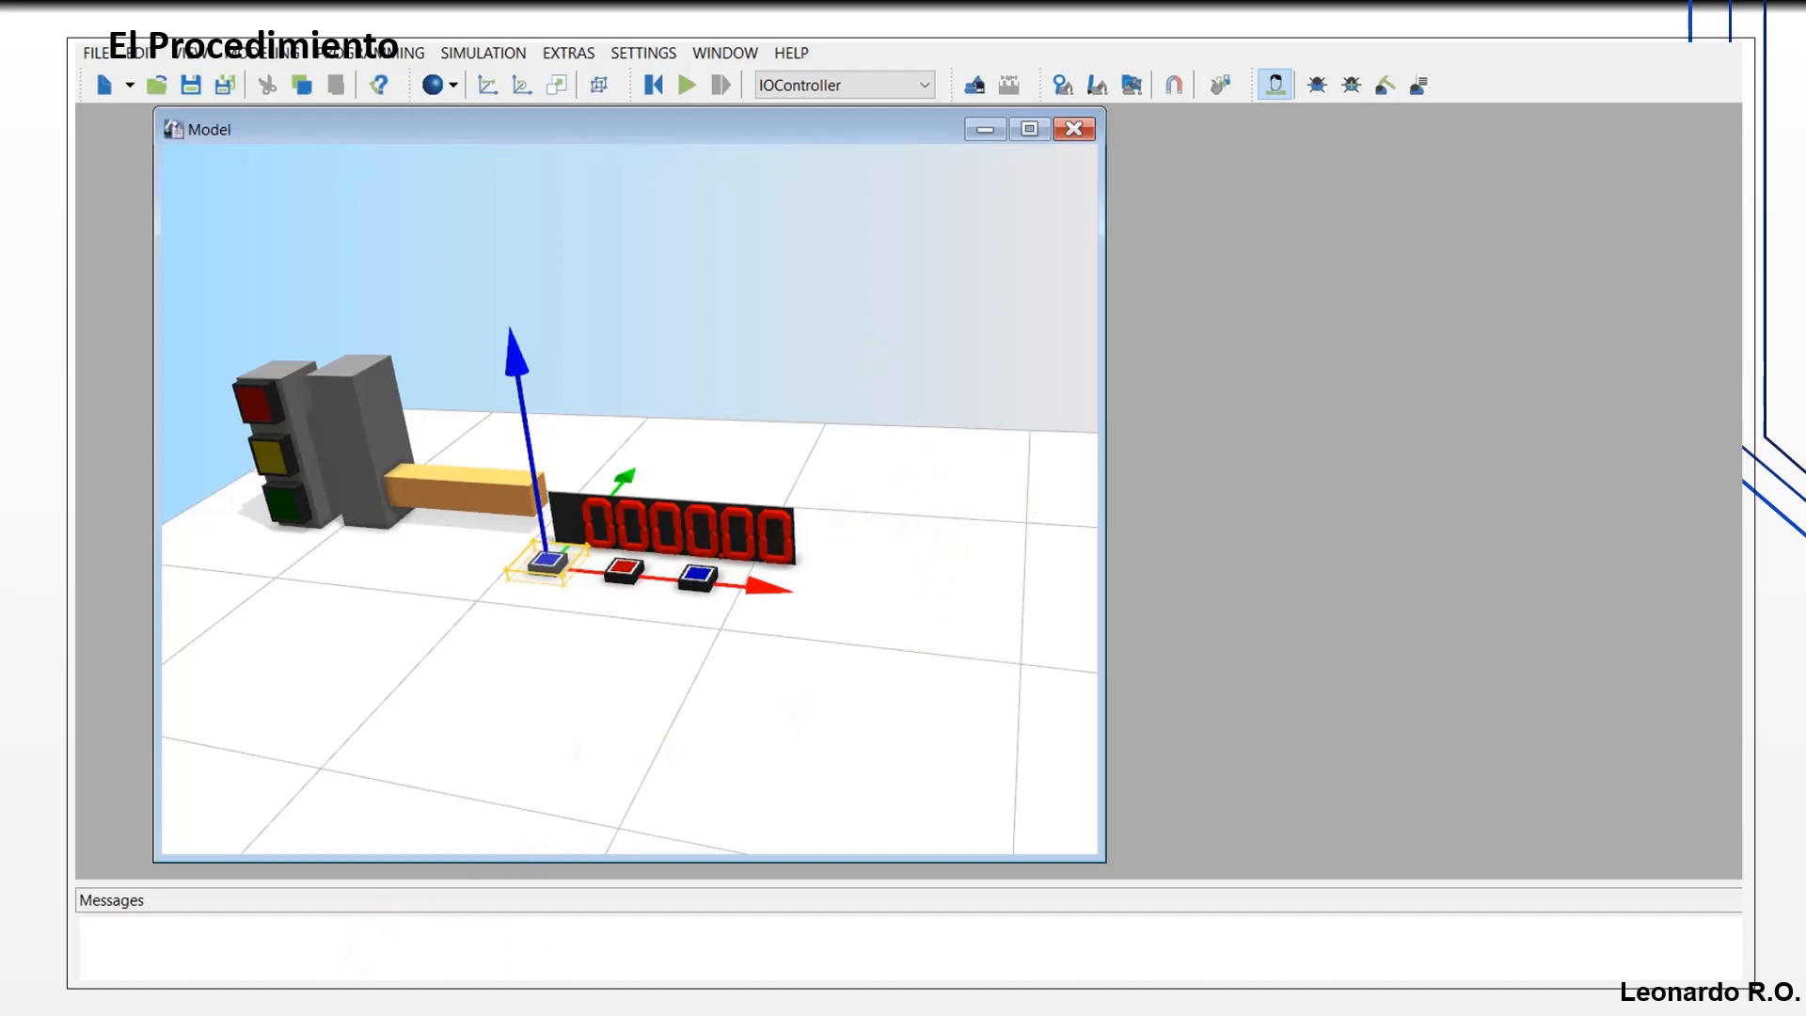
pyautogui.click(290, 980)
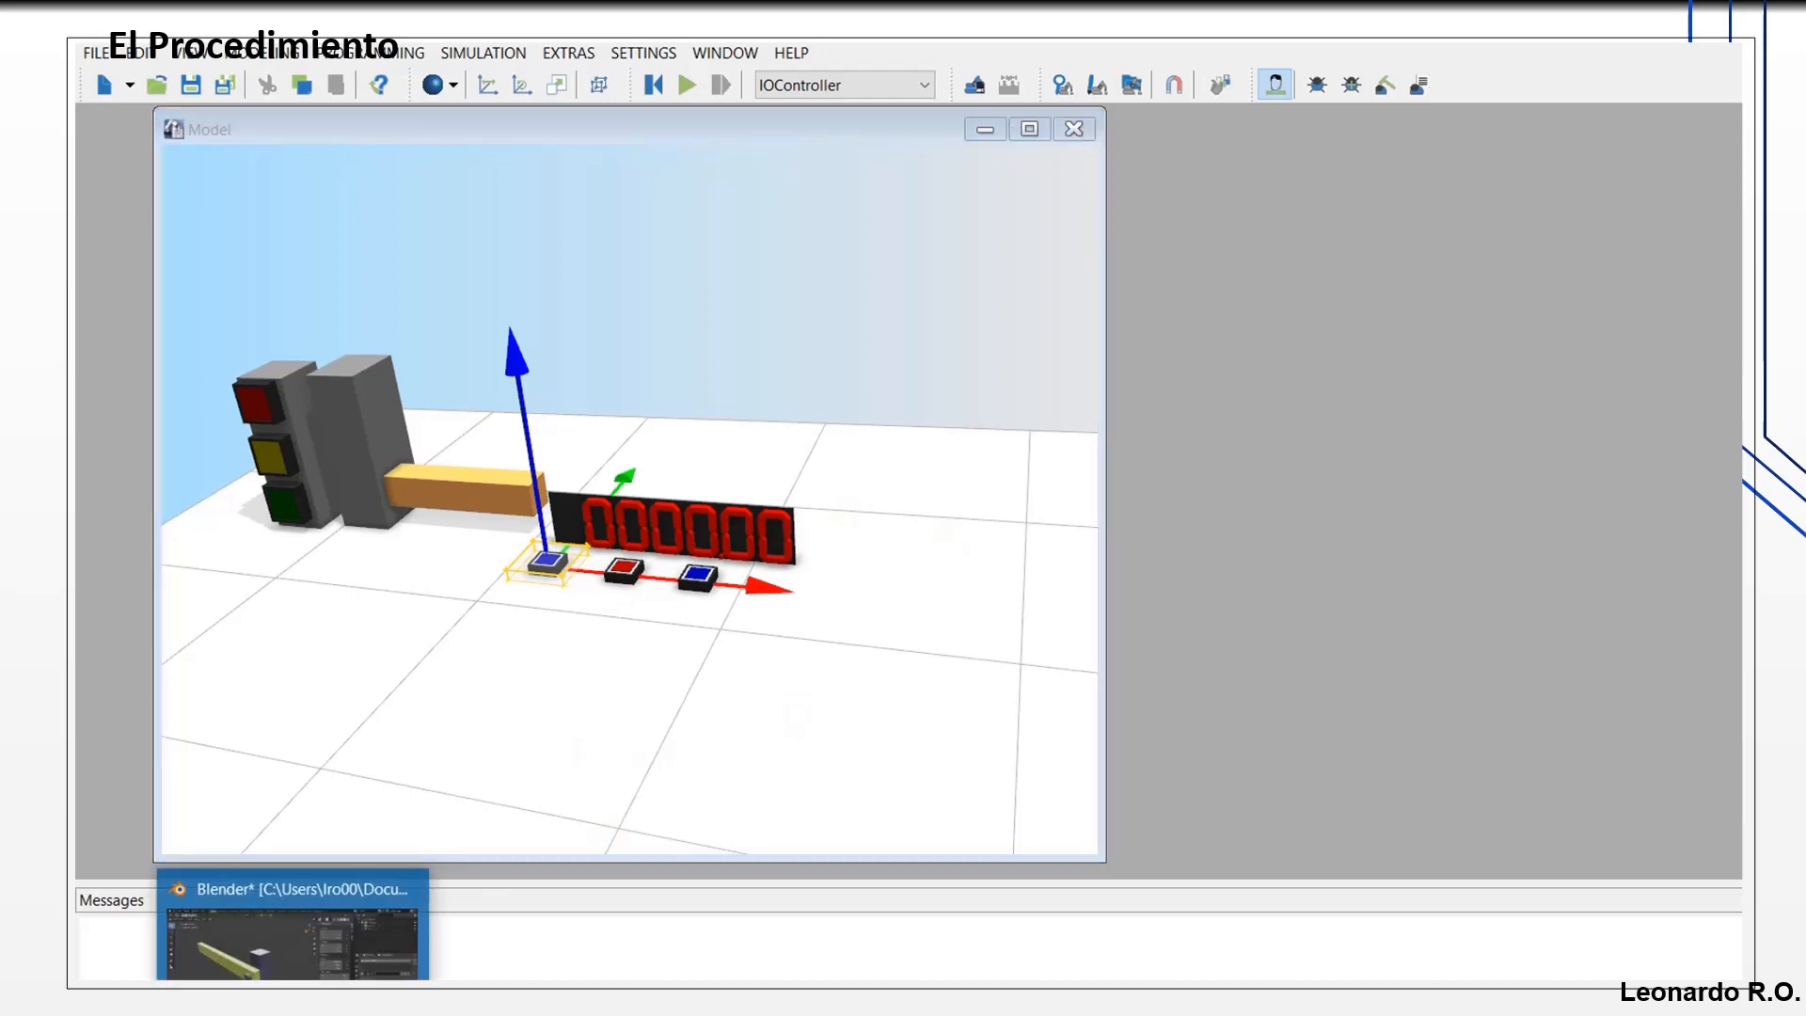
pyautogui.scroll(4, 736, 607)
pyautogui.scroll(-4, 736, 608)
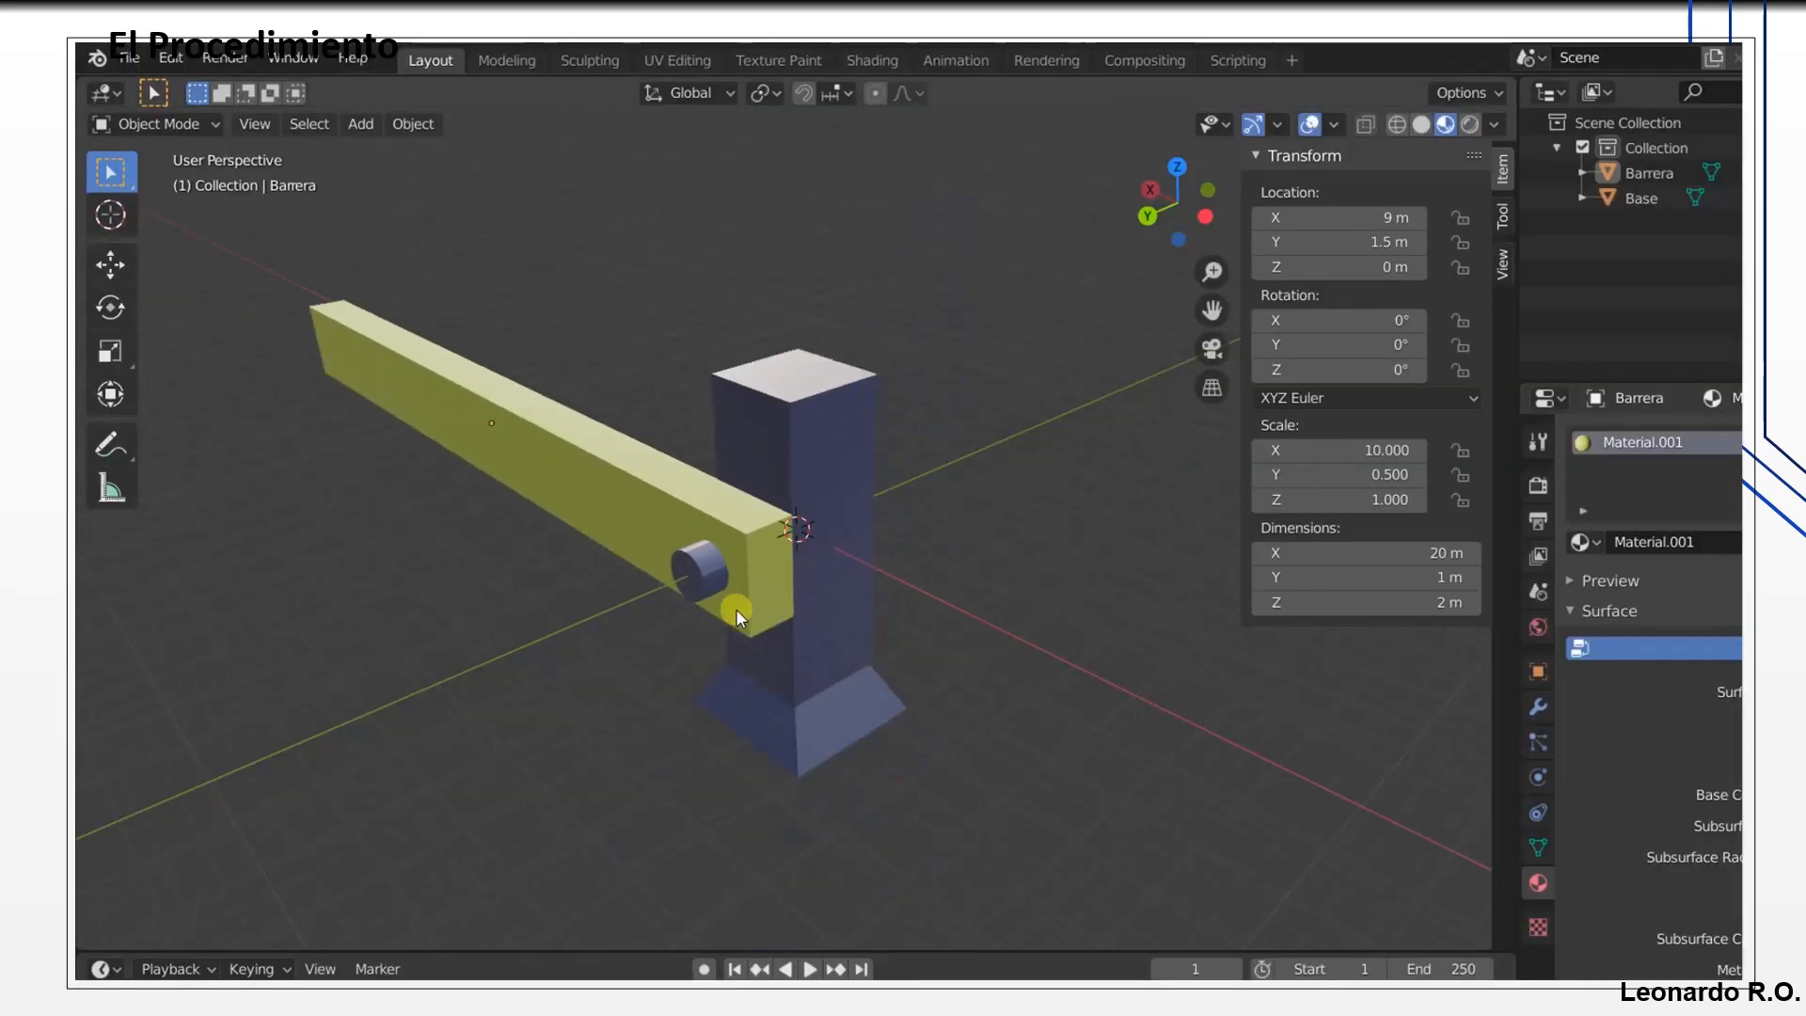
# Step: Examine which parts of the barrier model belong to the Barrera and Base objects
pyautogui.moveTo(736, 608); pyautogui.dragTo(717, 649, button='middle')
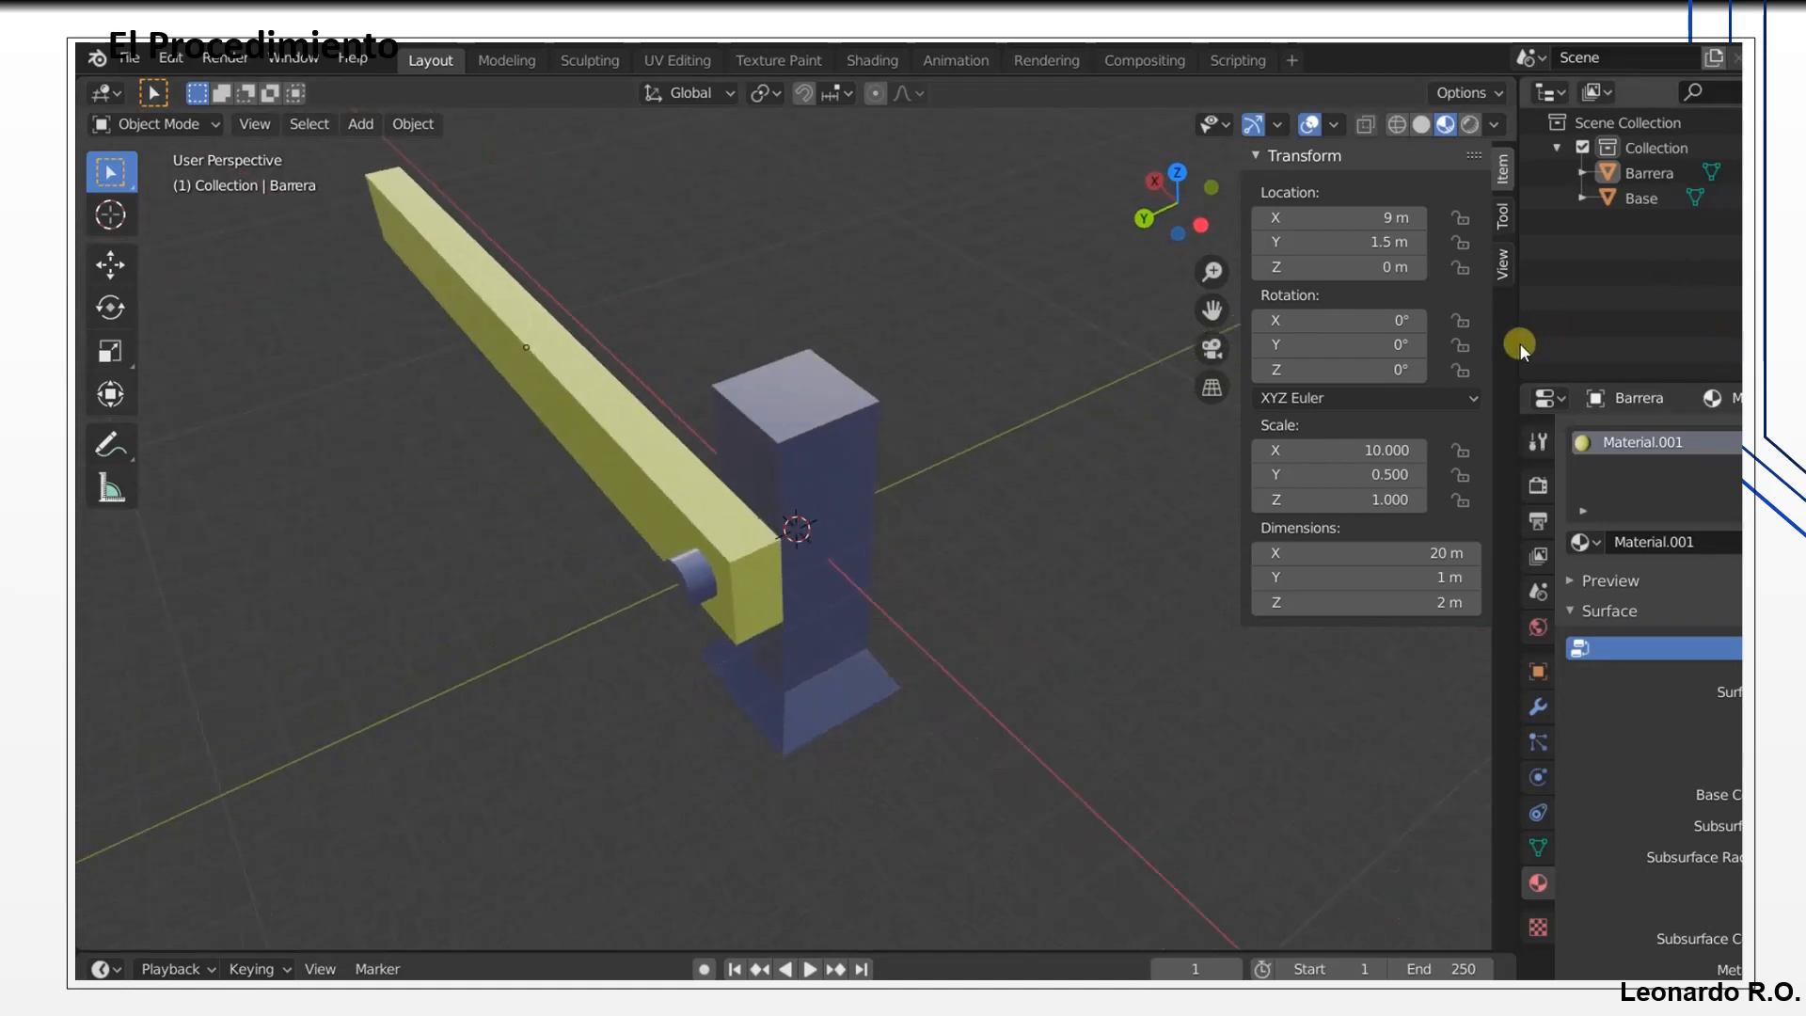
pyautogui.moveTo(1521, 344); pyautogui.dragTo(828, 346)
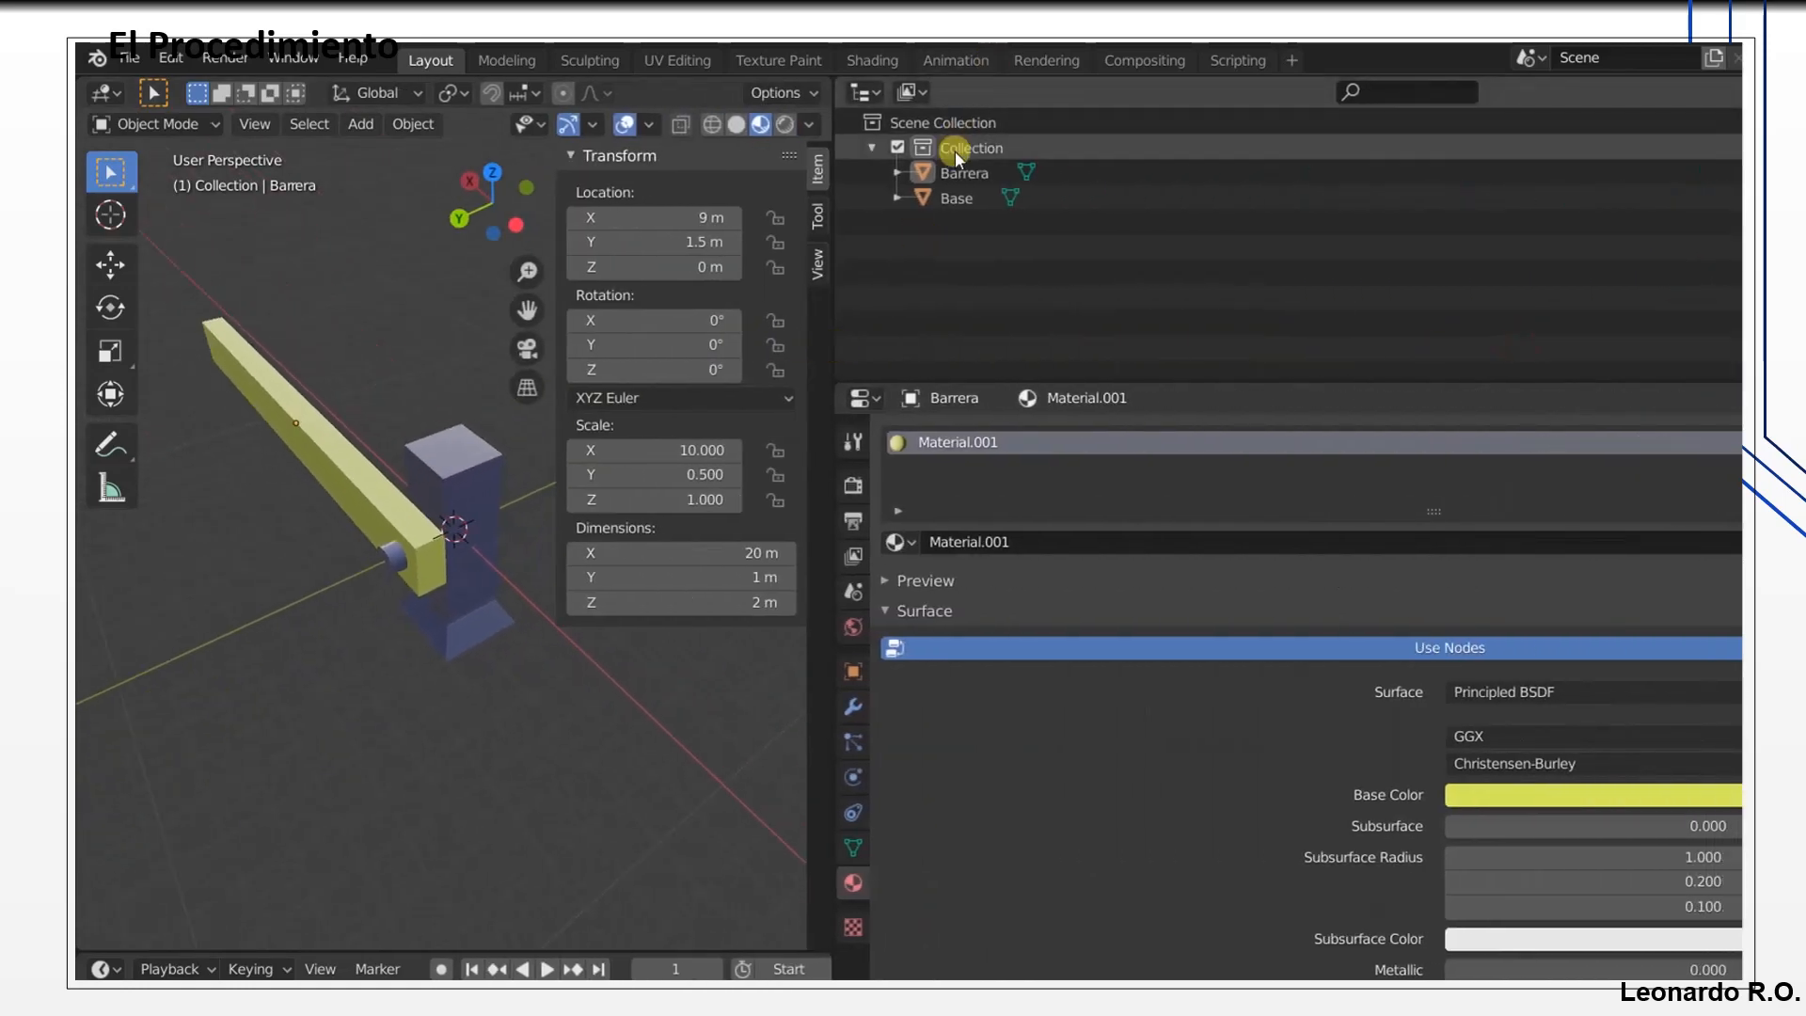
pyautogui.click(972, 176)
pyautogui.click(962, 201)
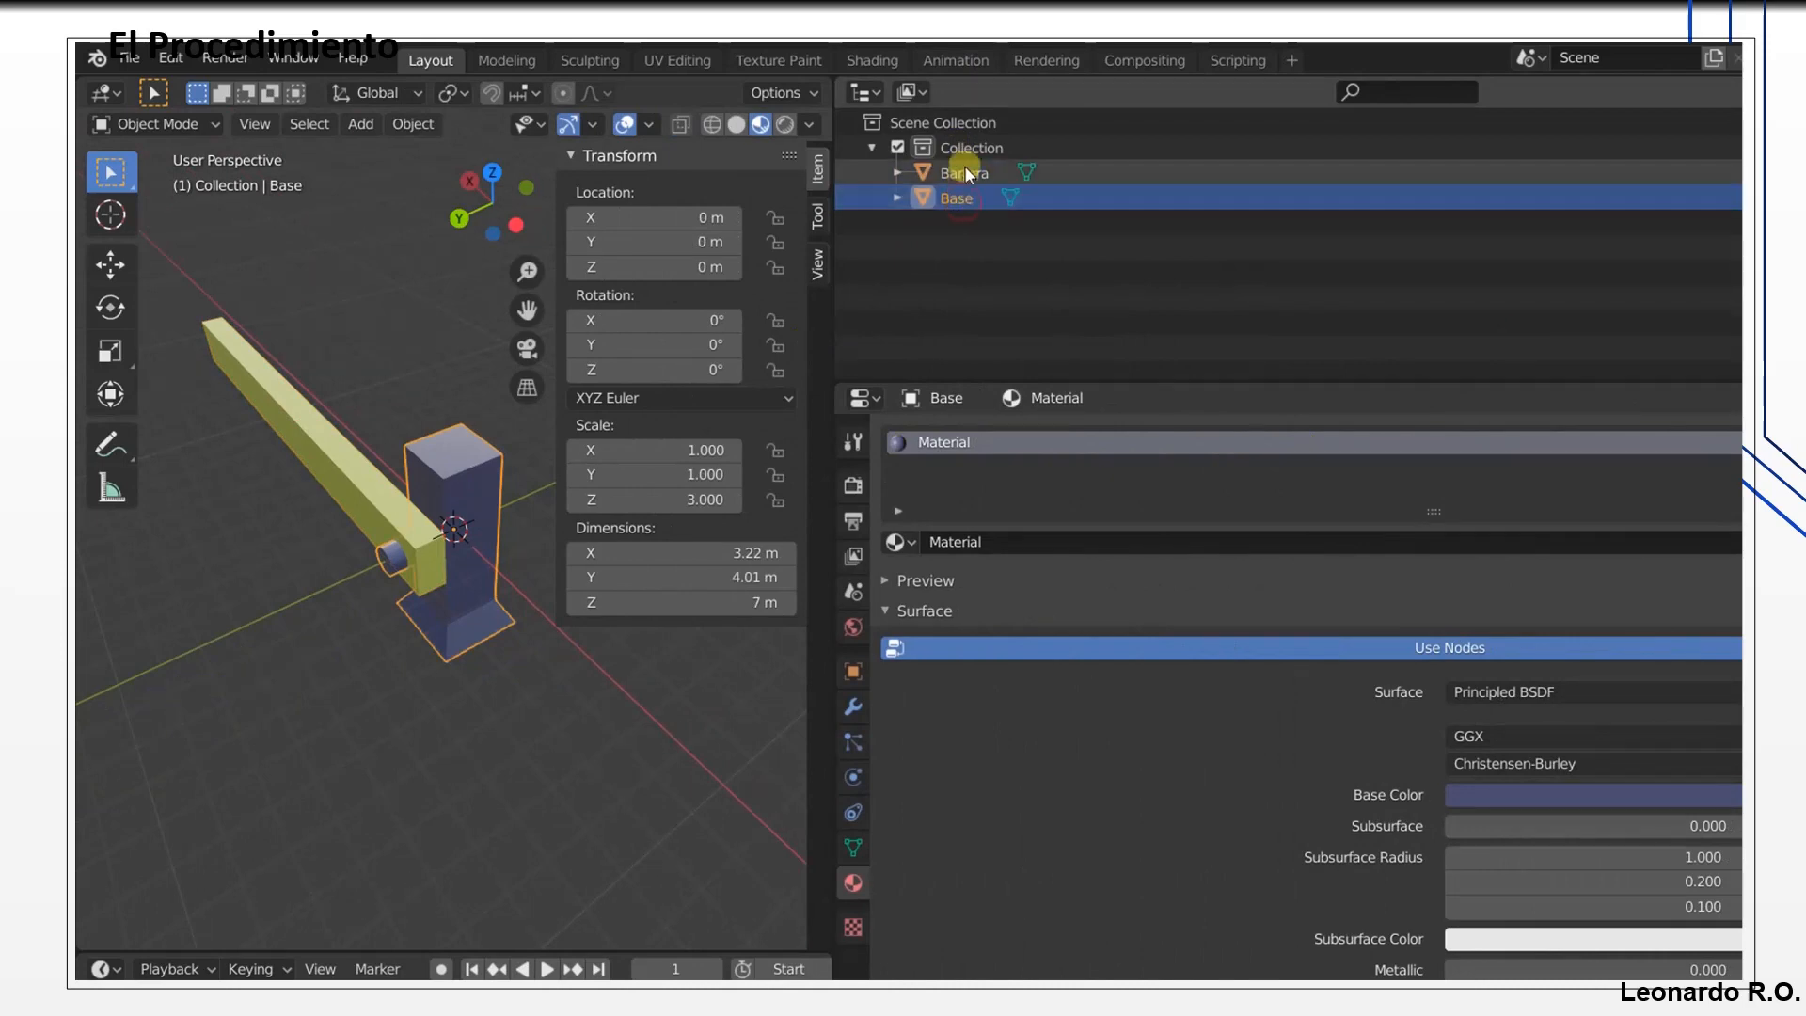
pyautogui.click(963, 170)
pyautogui.click(963, 199)
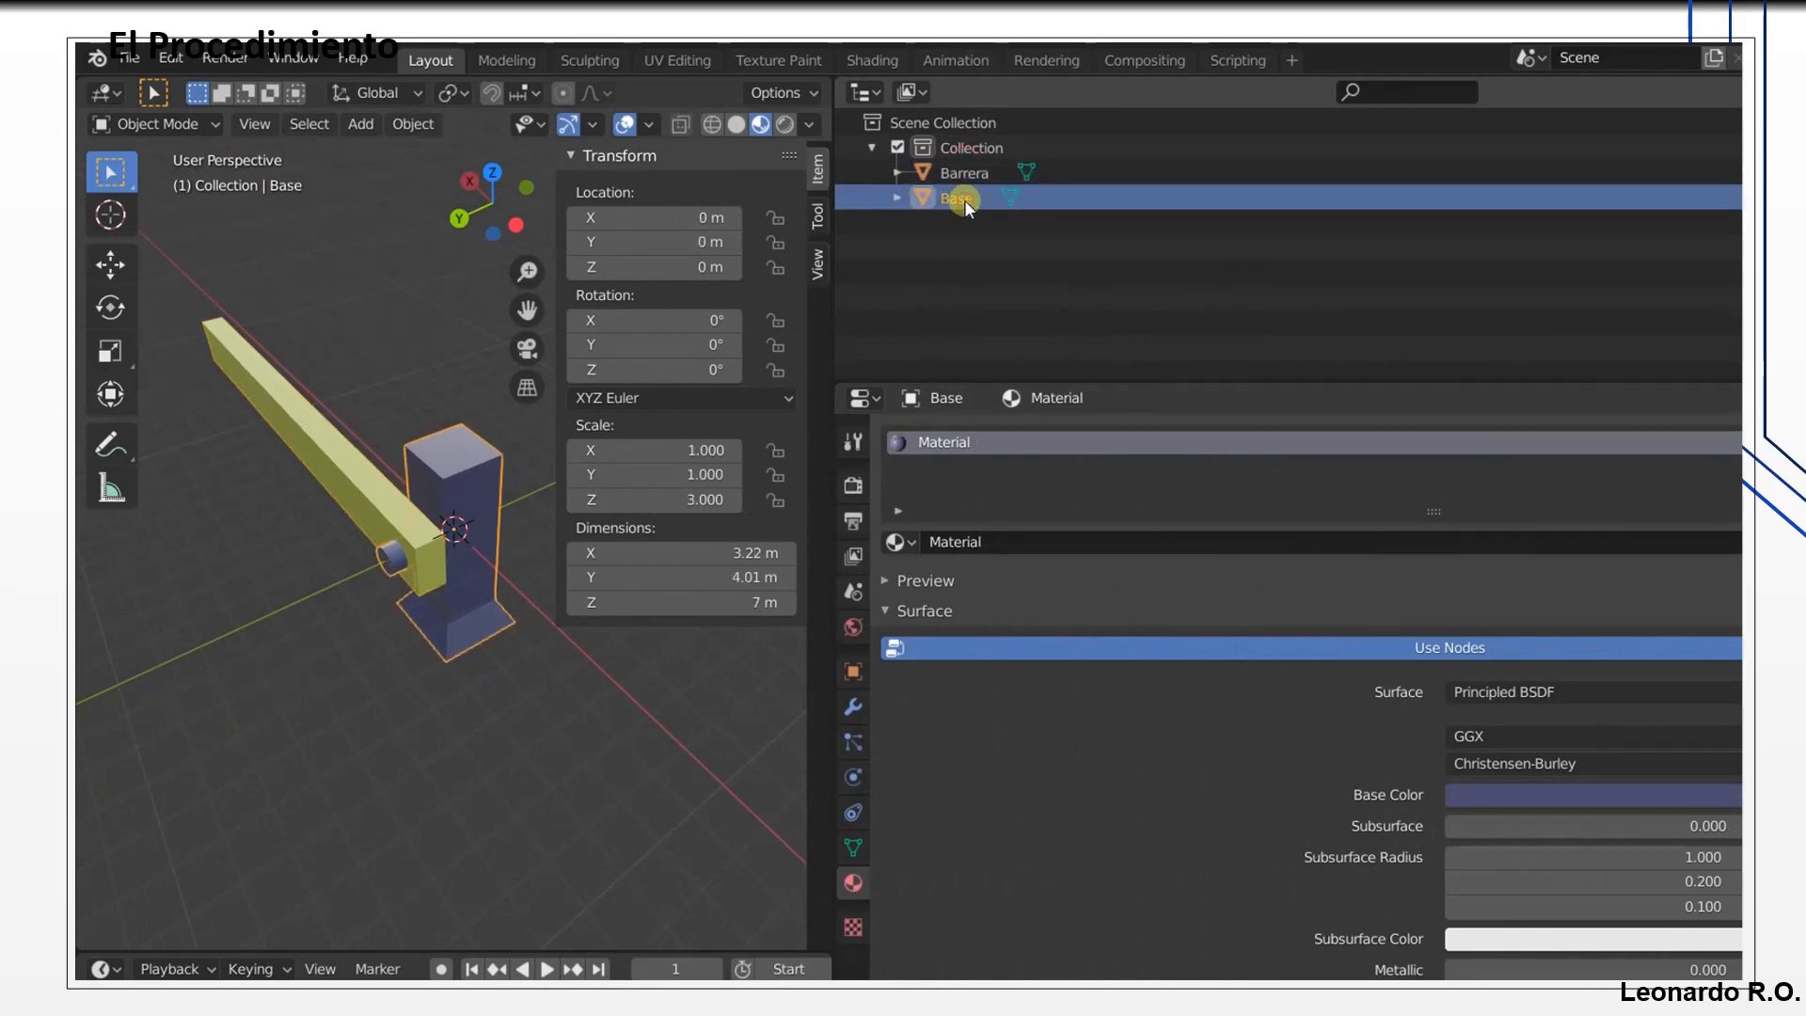
pyautogui.click(969, 175)
pyautogui.click(966, 197)
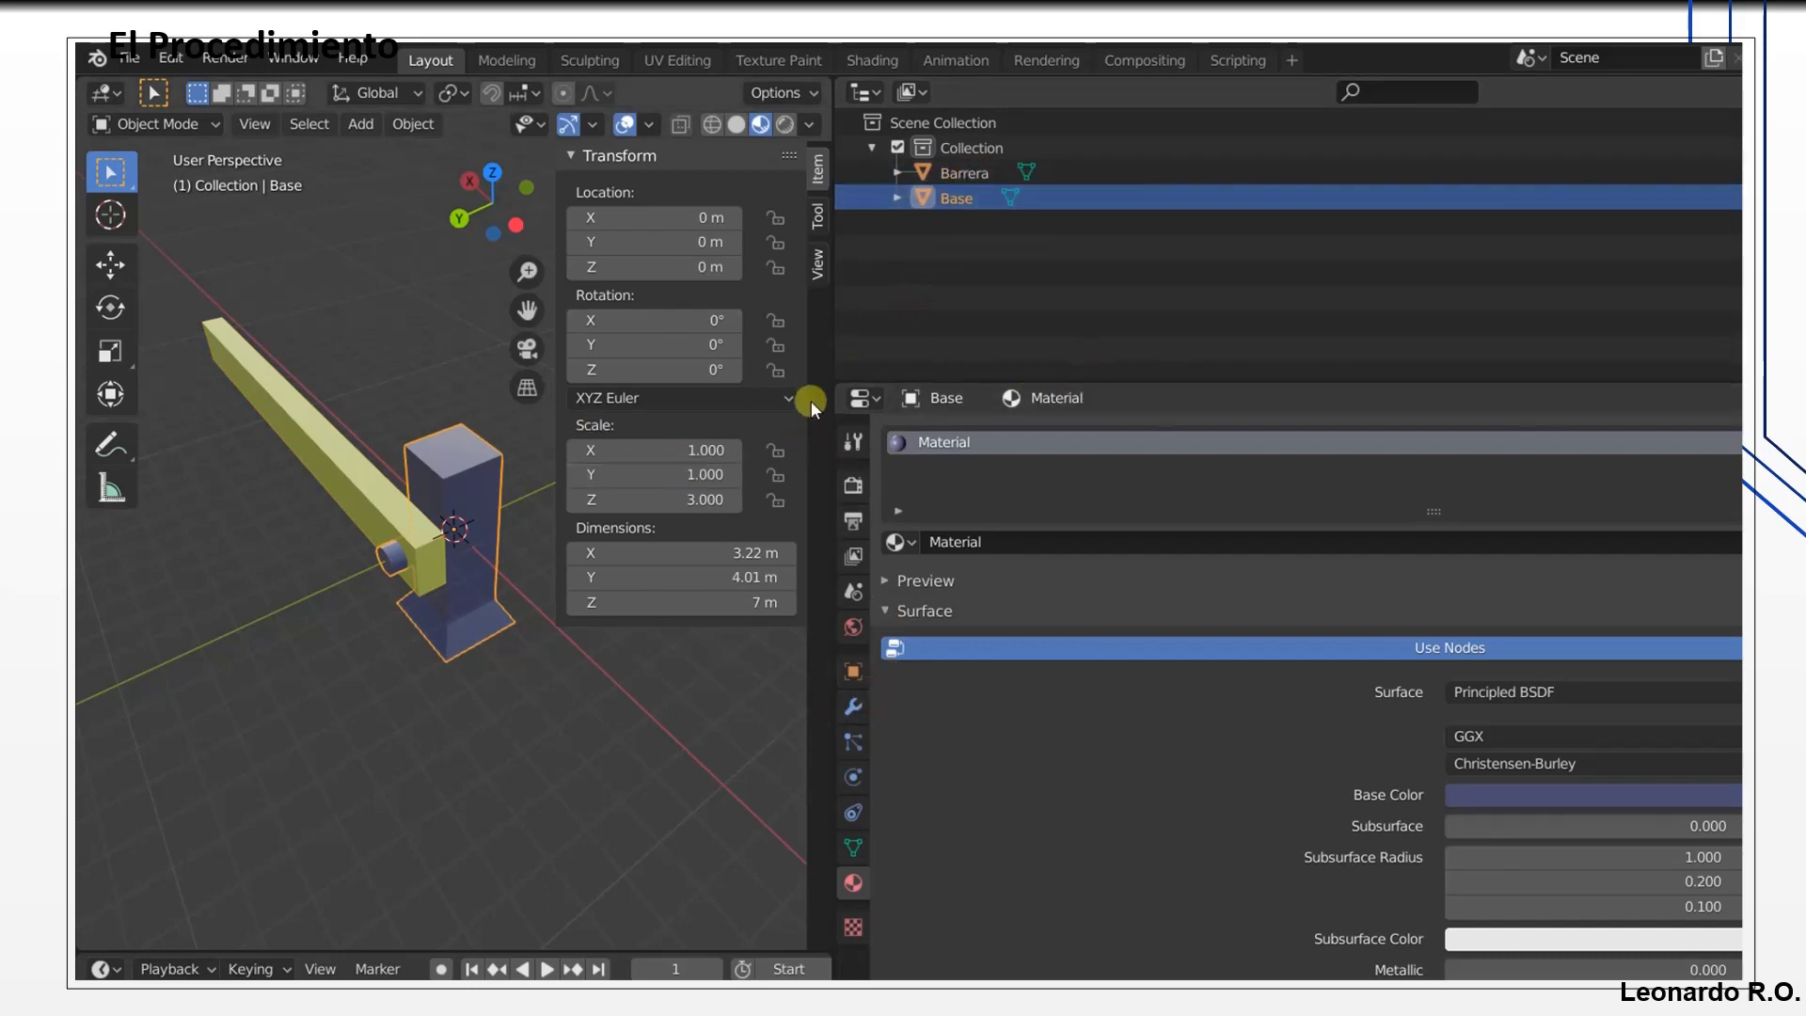
pyautogui.moveTo(830, 333); pyautogui.dragTo(1228, 306)
pyautogui.click(1280, 367)
pyautogui.click(1360, 174)
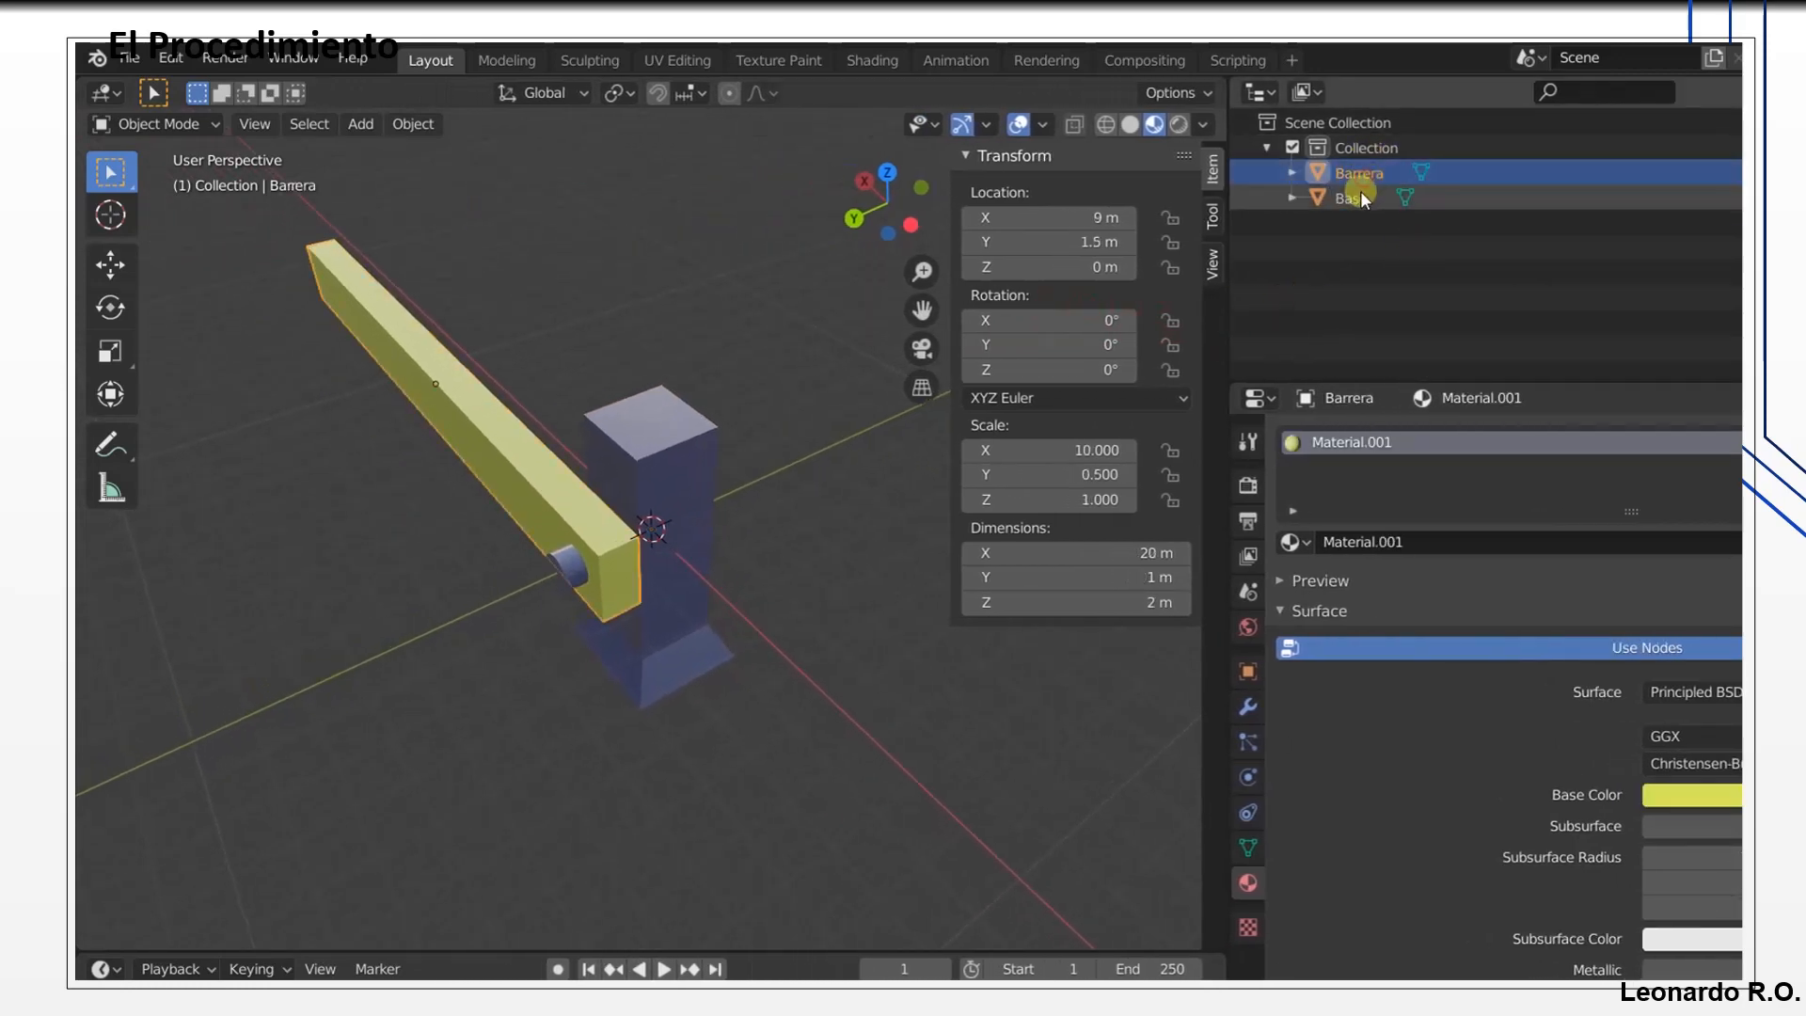
pyautogui.click(1351, 199)
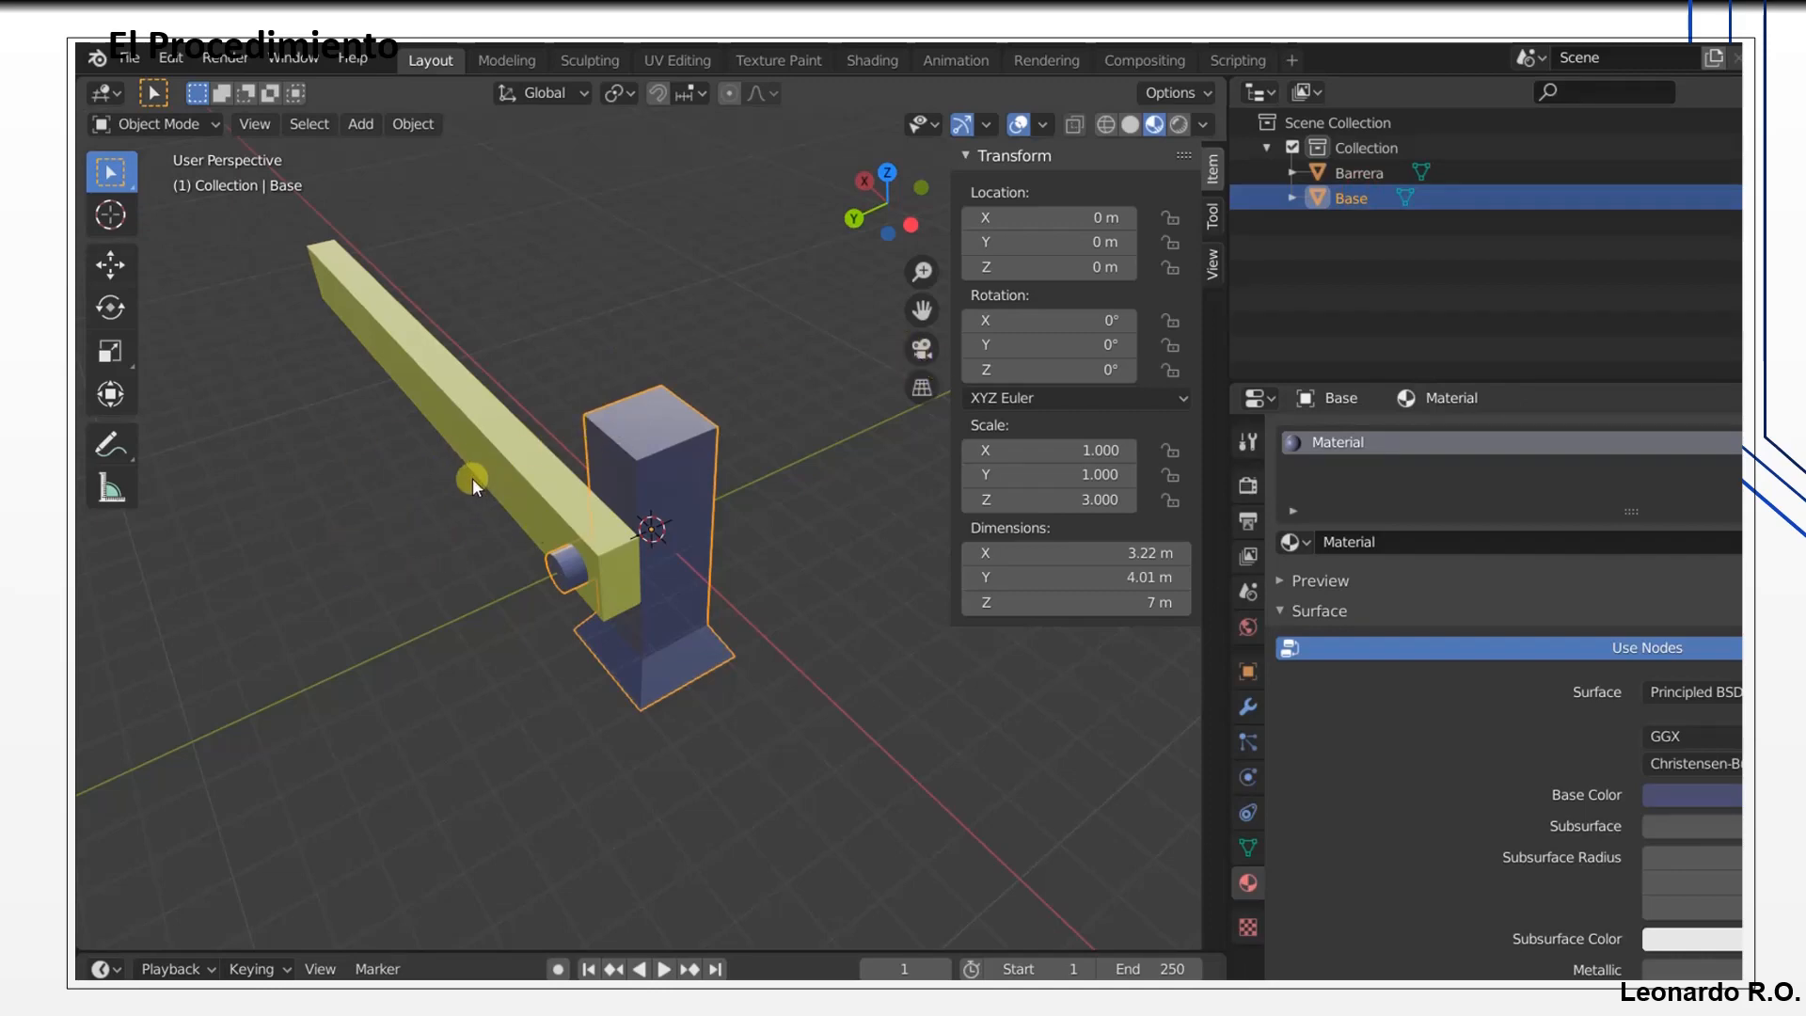
# Step: Compare the location, scale and dimensions of Barrera and Base while viewing the model from several angles
pyautogui.moveTo(522, 615); pyautogui.dragTo(404, 476, button='middle')
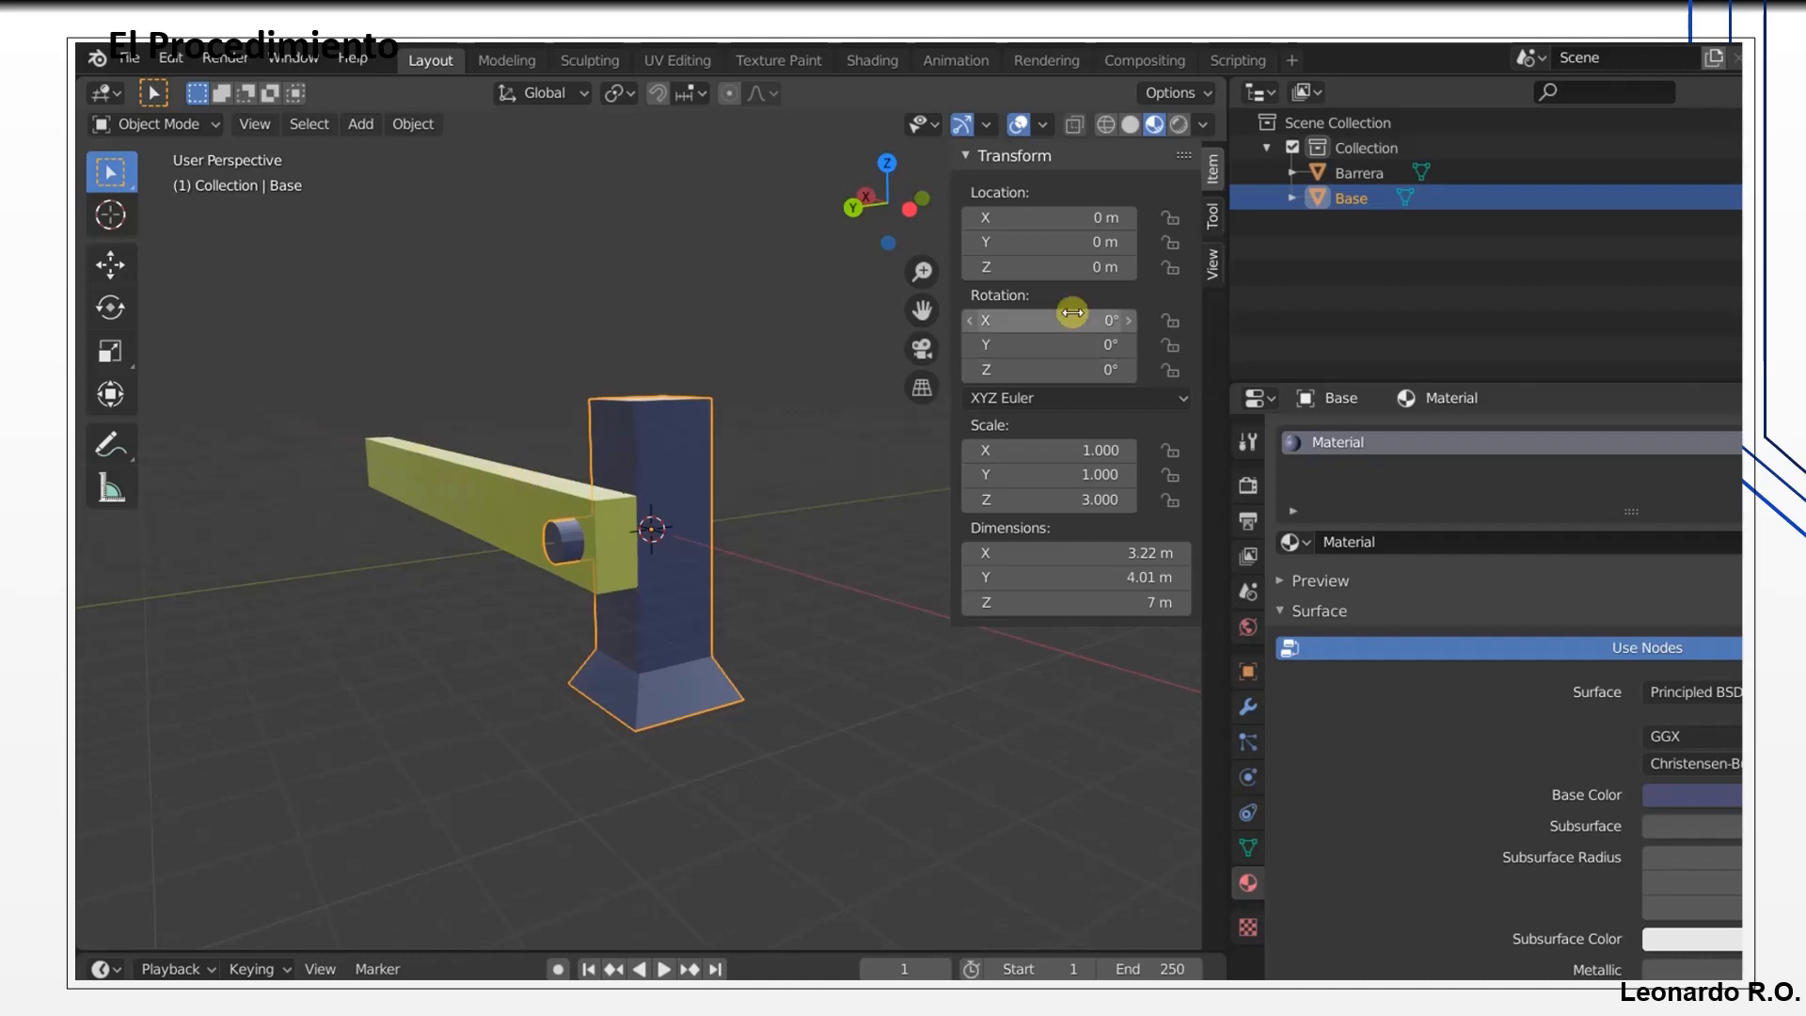
pyautogui.click(1347, 176)
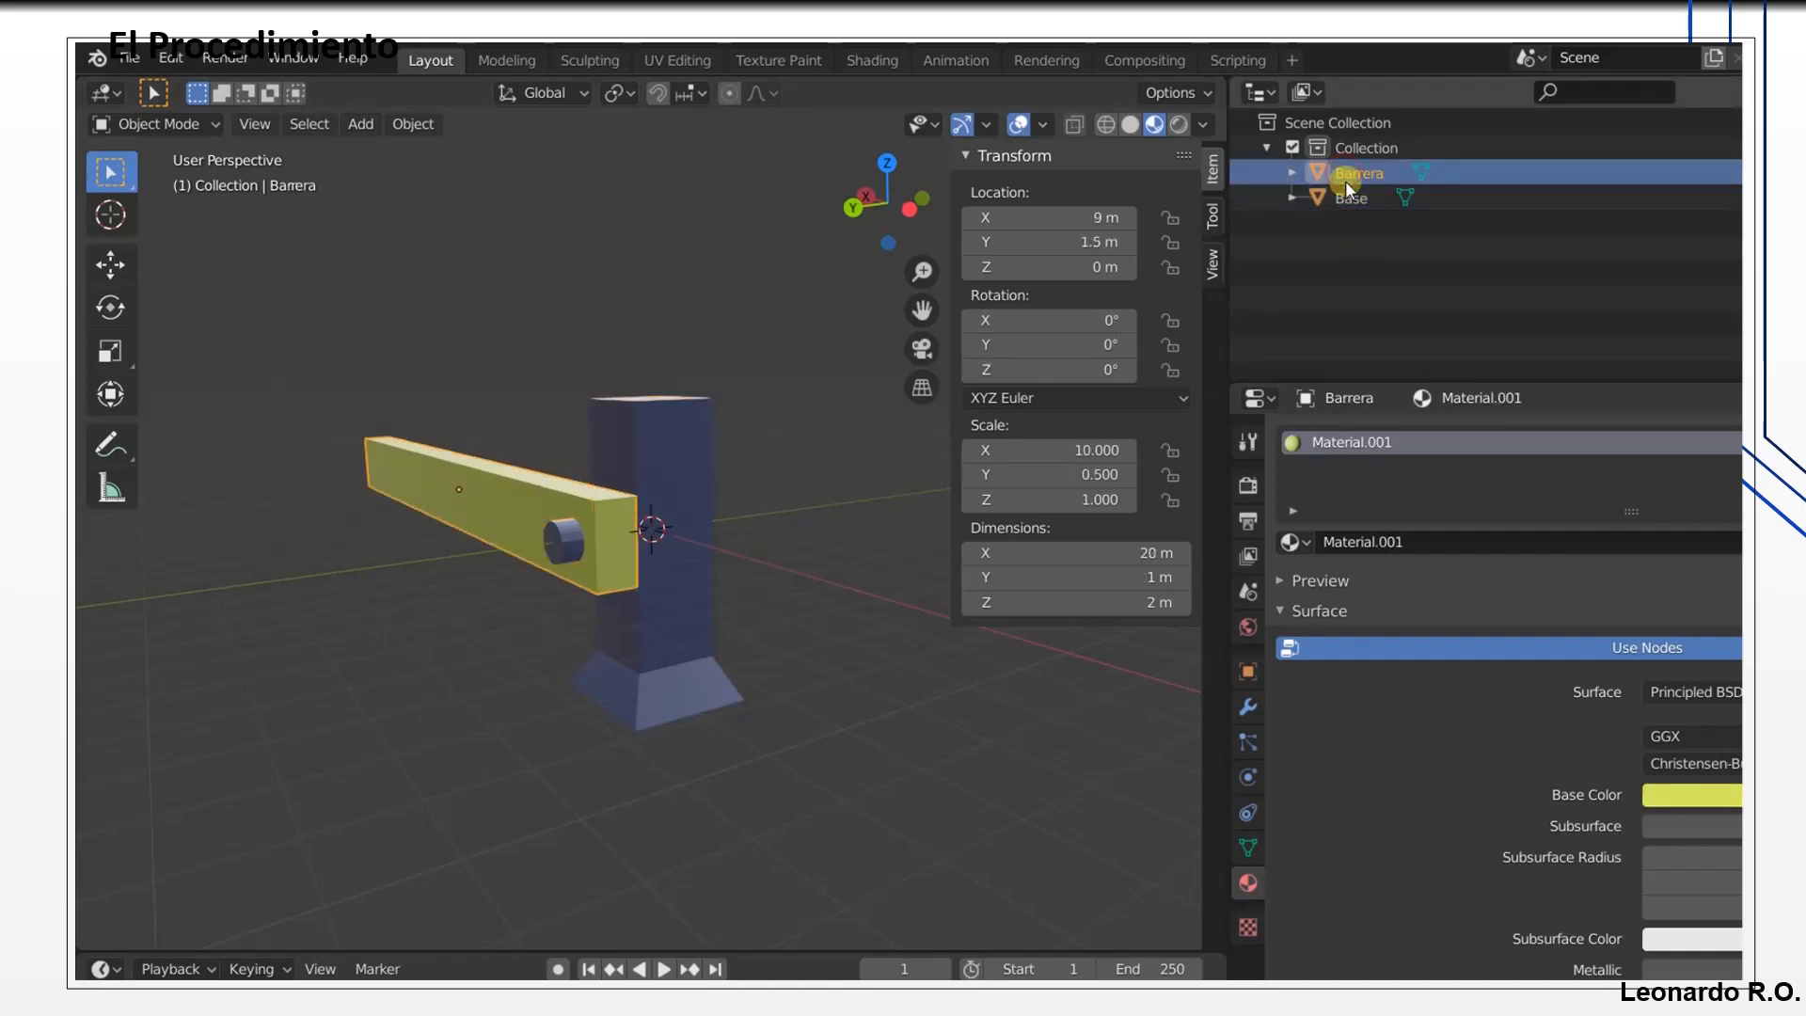
pyautogui.click(1349, 200)
pyautogui.click(1347, 176)
pyautogui.click(1349, 200)
pyautogui.moveTo(653, 442); pyautogui.dragTo(664, 527, button='middle')
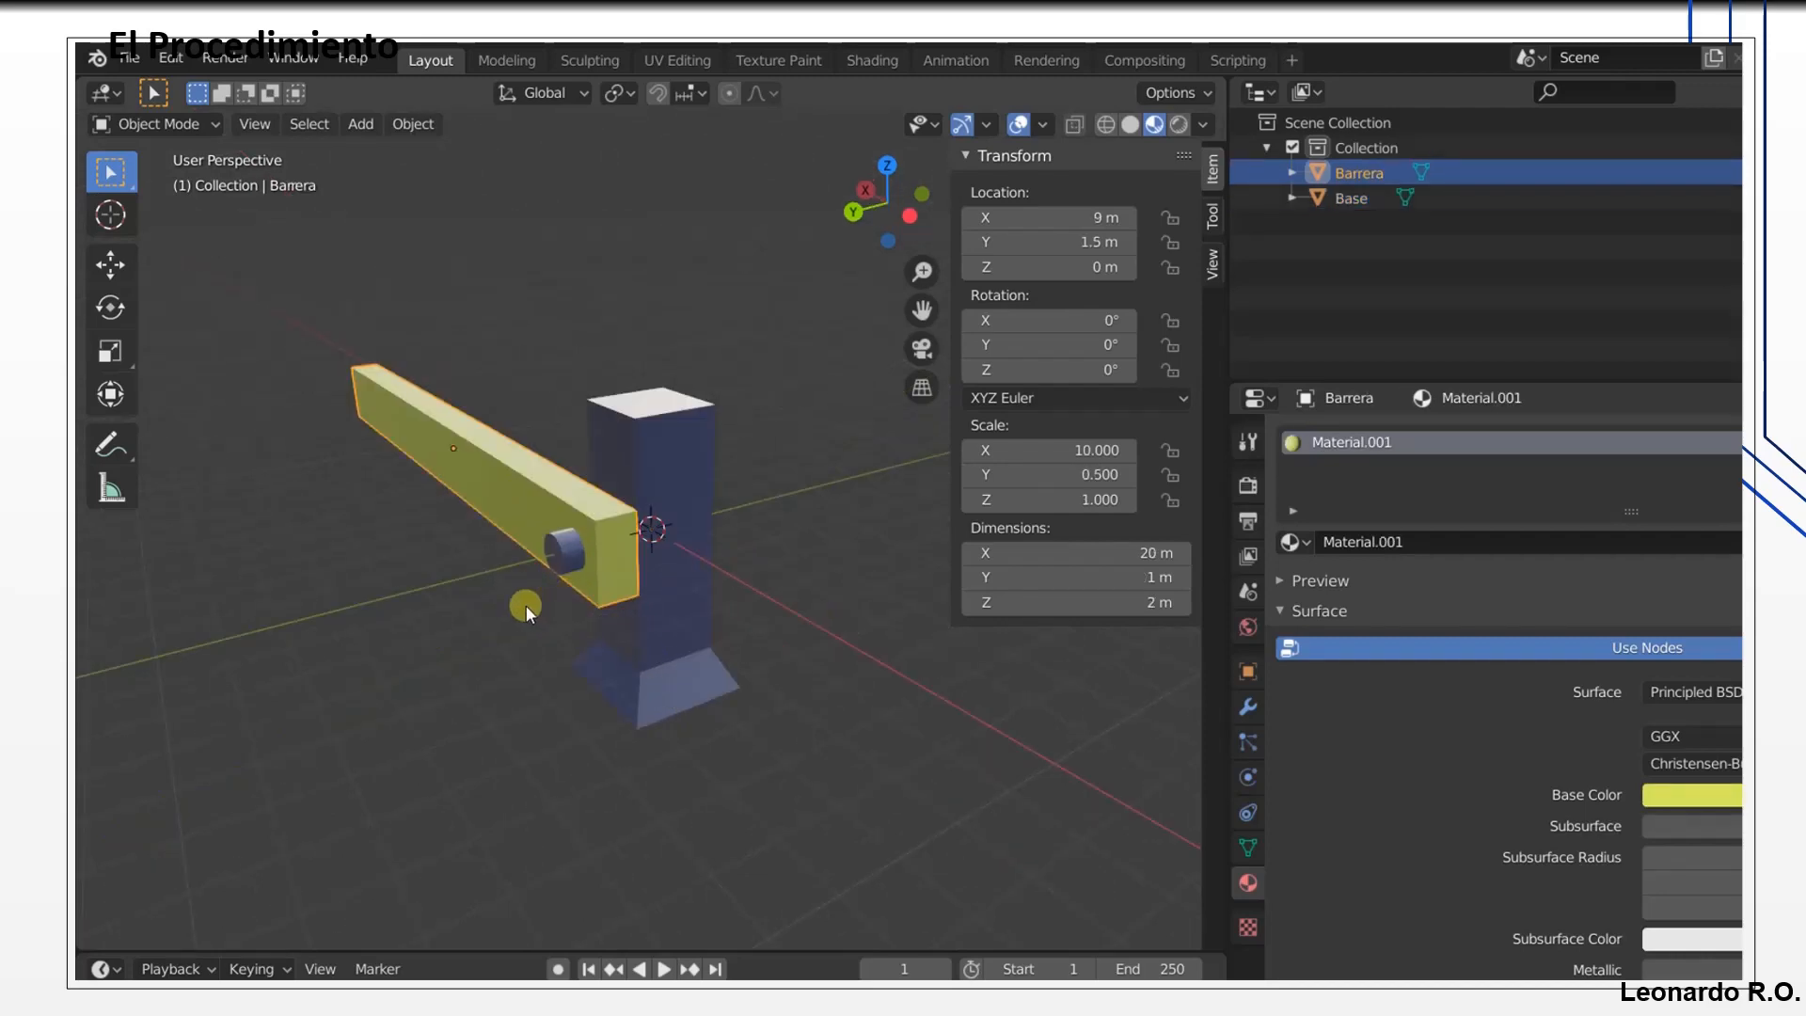
pyautogui.moveTo(526, 606)
pyautogui.mouseDown(button='middle')
pyautogui.moveTo(670, 647)
pyautogui.moveTo(630, 591)
pyautogui.moveTo(578, 590)
pyautogui.moveTo(557, 617)
pyautogui.mouseUp(button='middle')
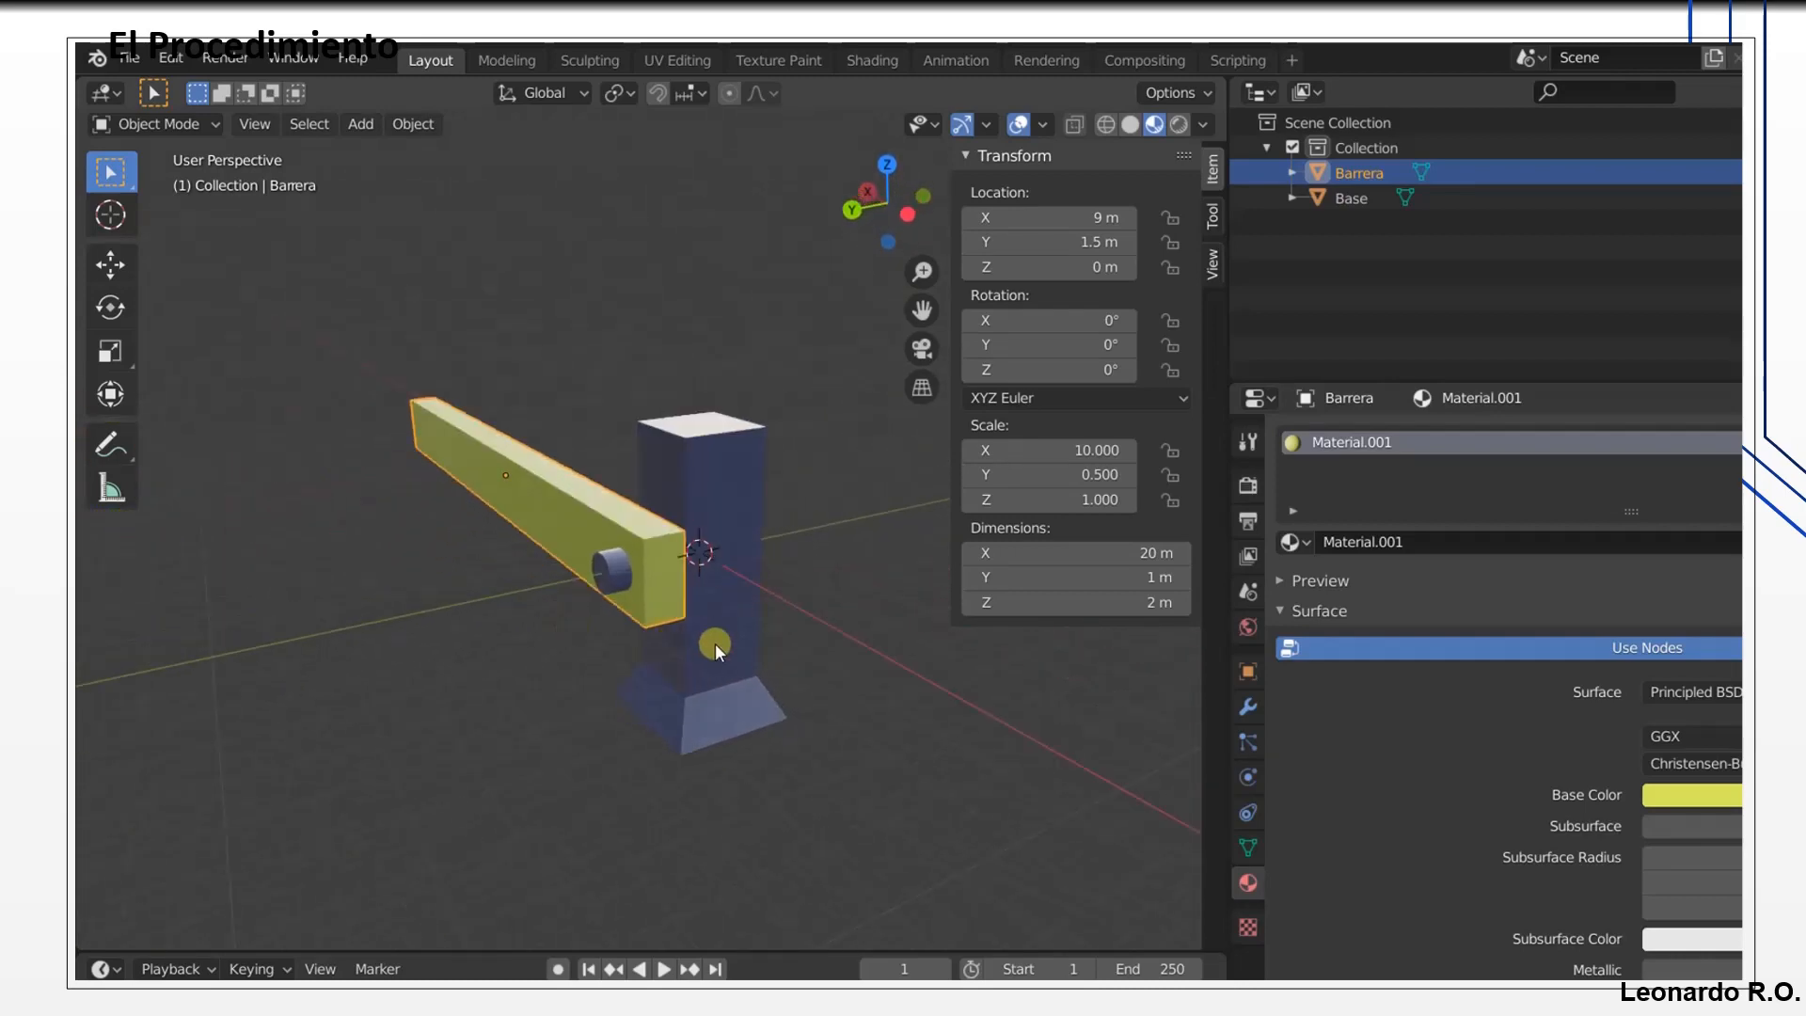
pyautogui.moveTo(715, 643); pyautogui.dragTo(589, 567, button='middle')
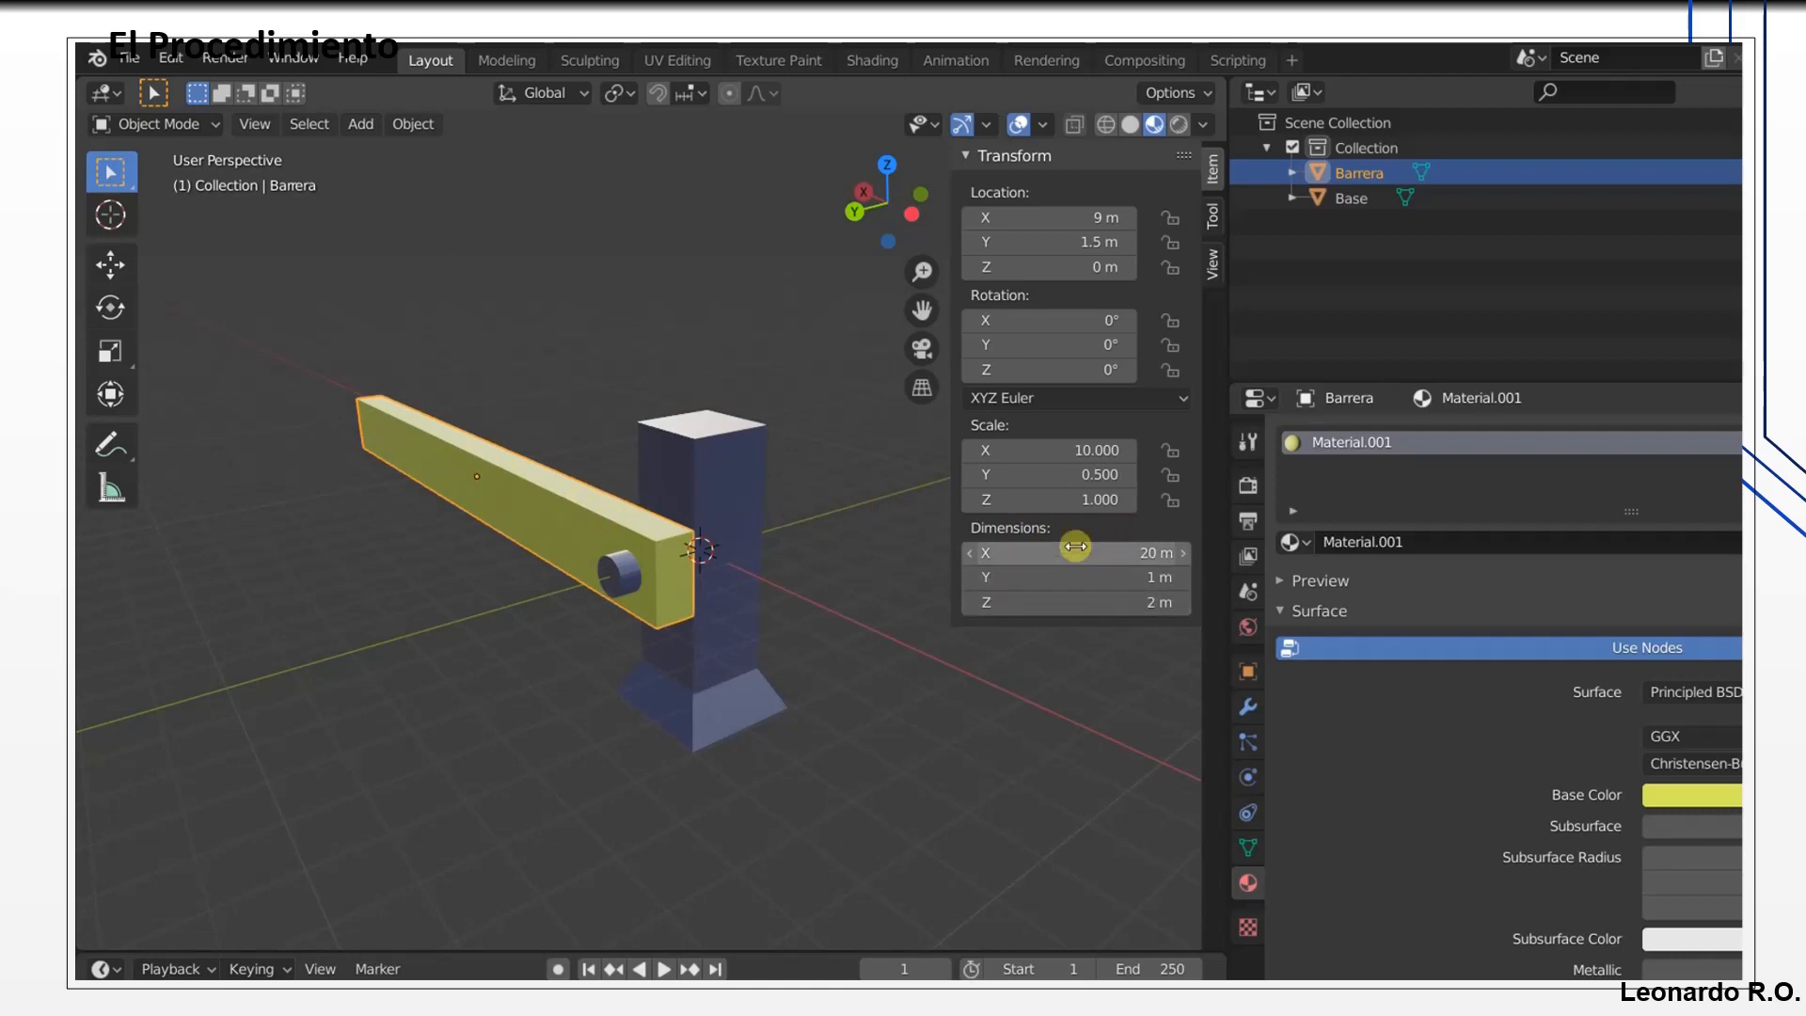
pyautogui.click(1362, 196)
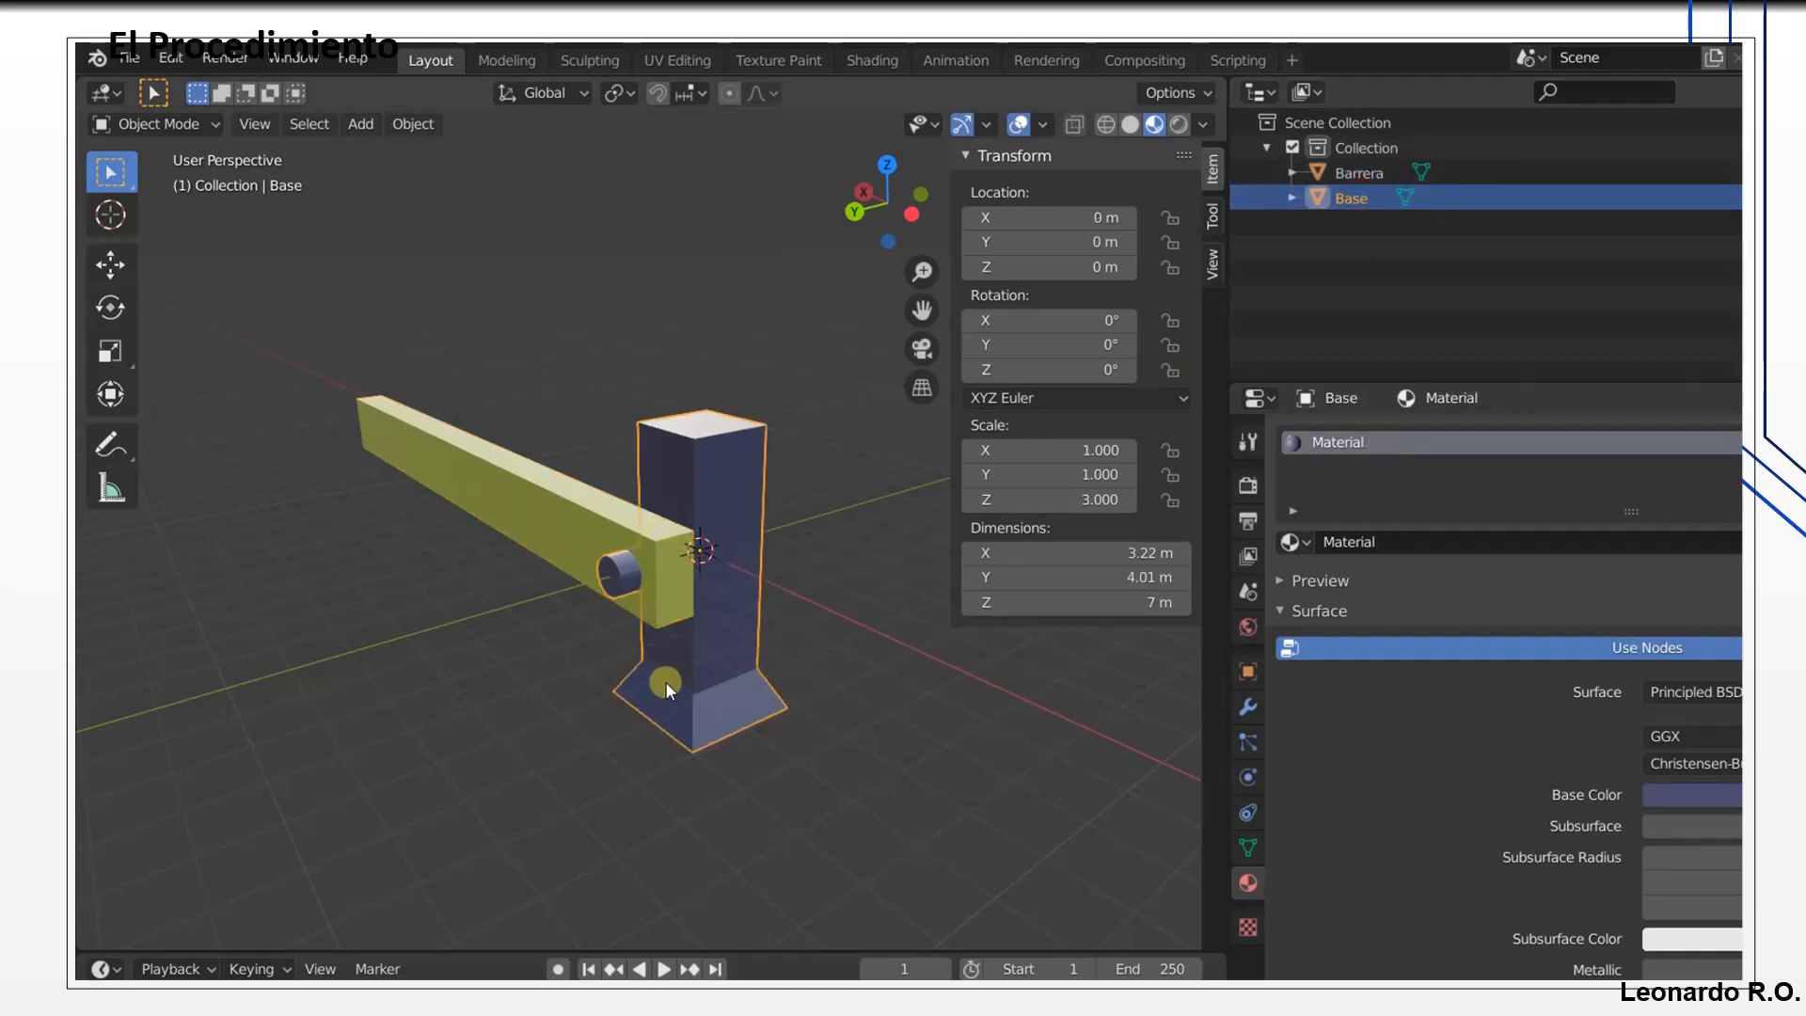
pyautogui.moveTo(489, 612); pyautogui.dragTo(467, 347, button='middle')
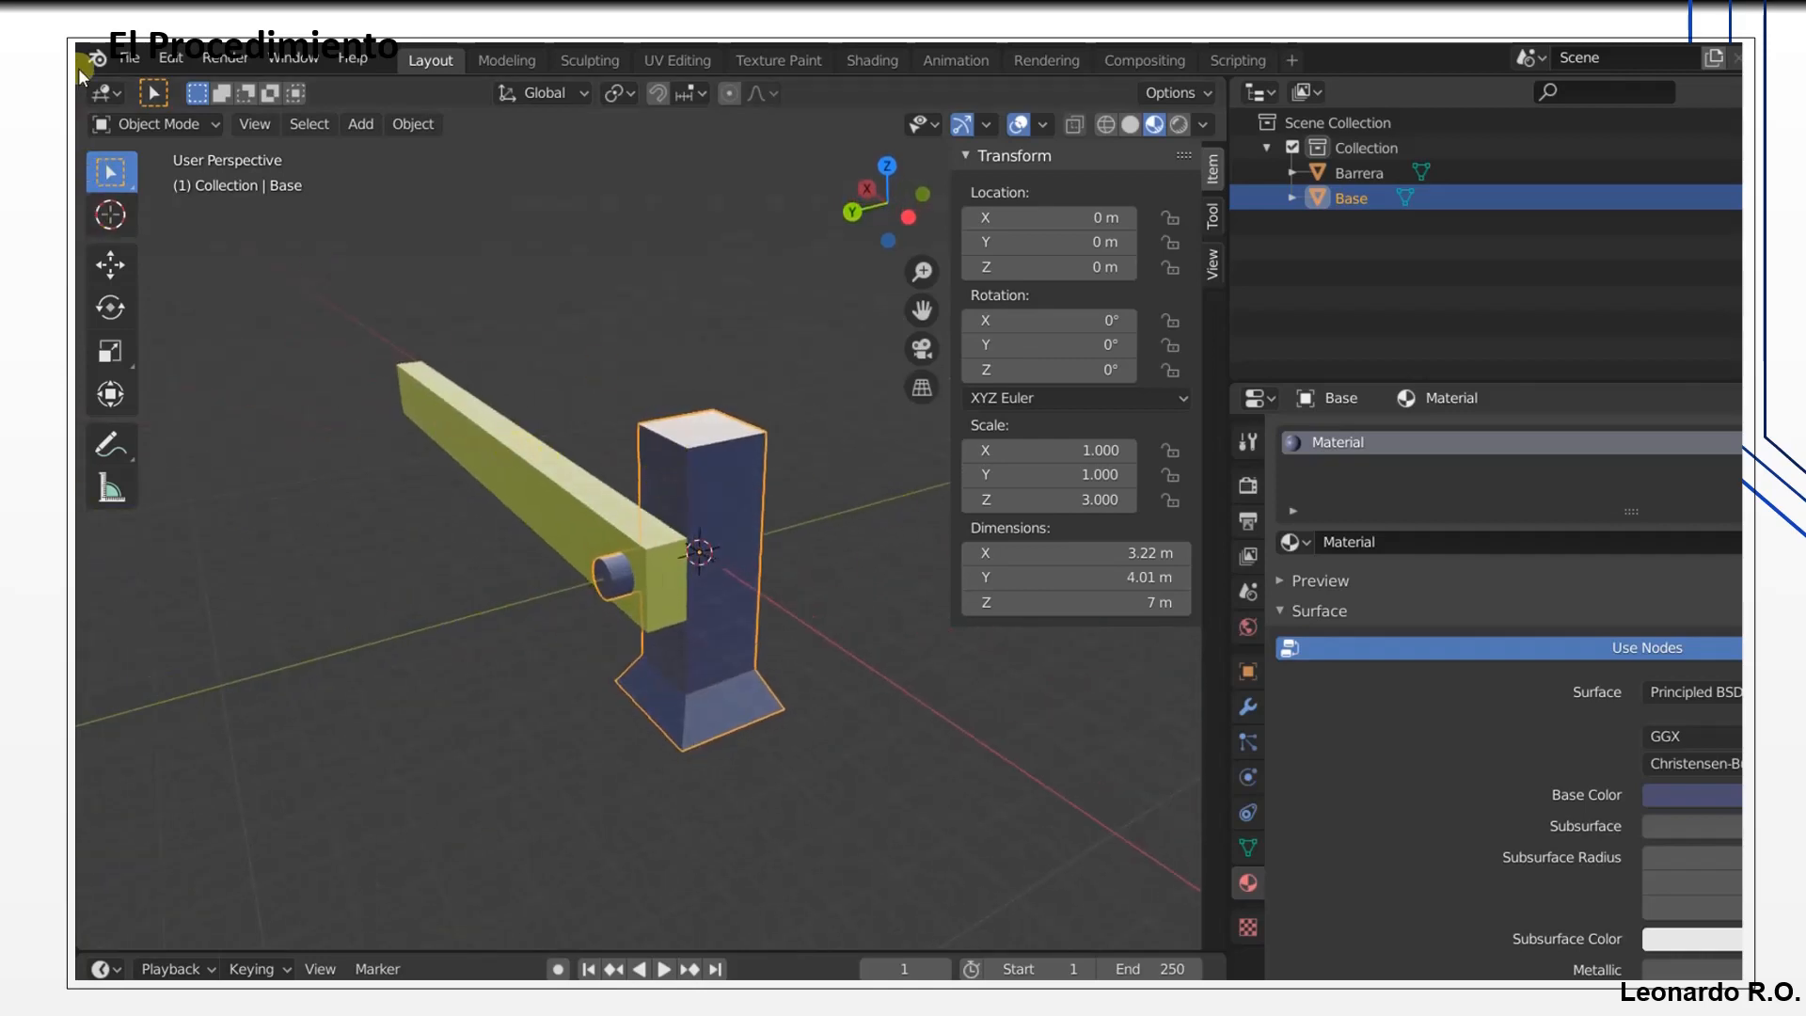
# Step: Check the Collada (.dae) option among the export formats without exporting the model
pyautogui.click(136, 57)
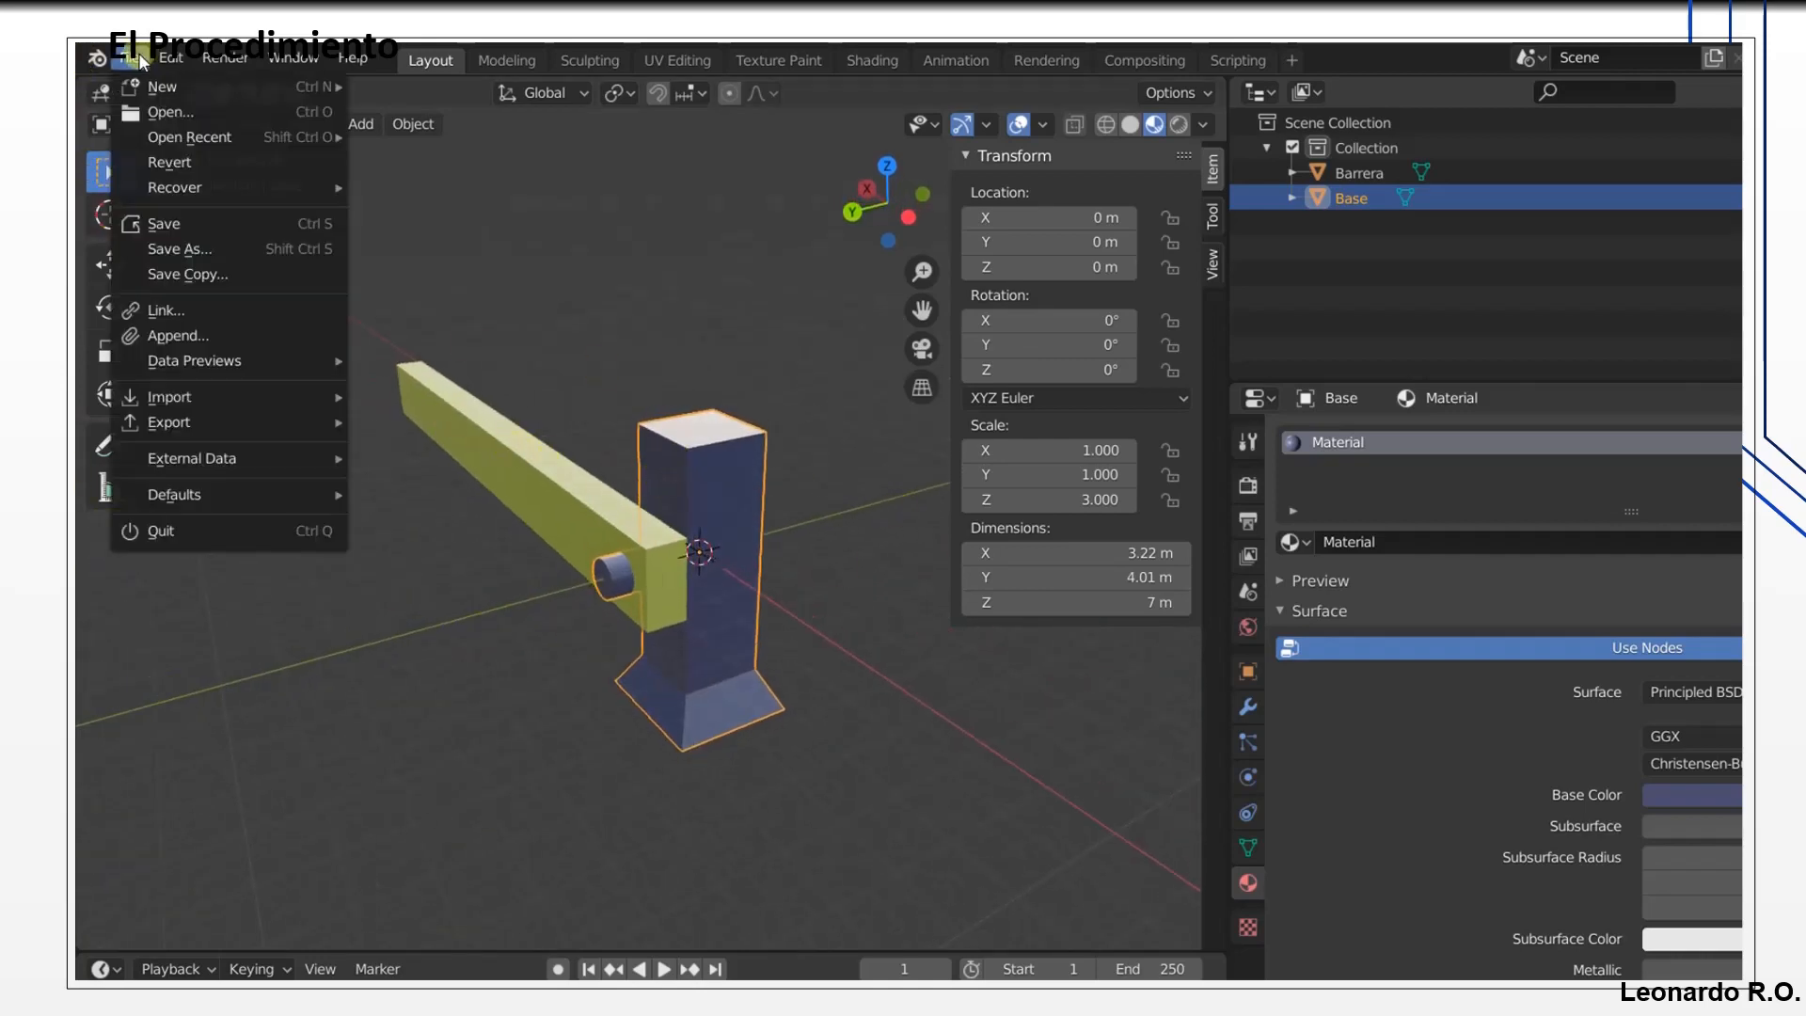
pyautogui.click(215, 424)
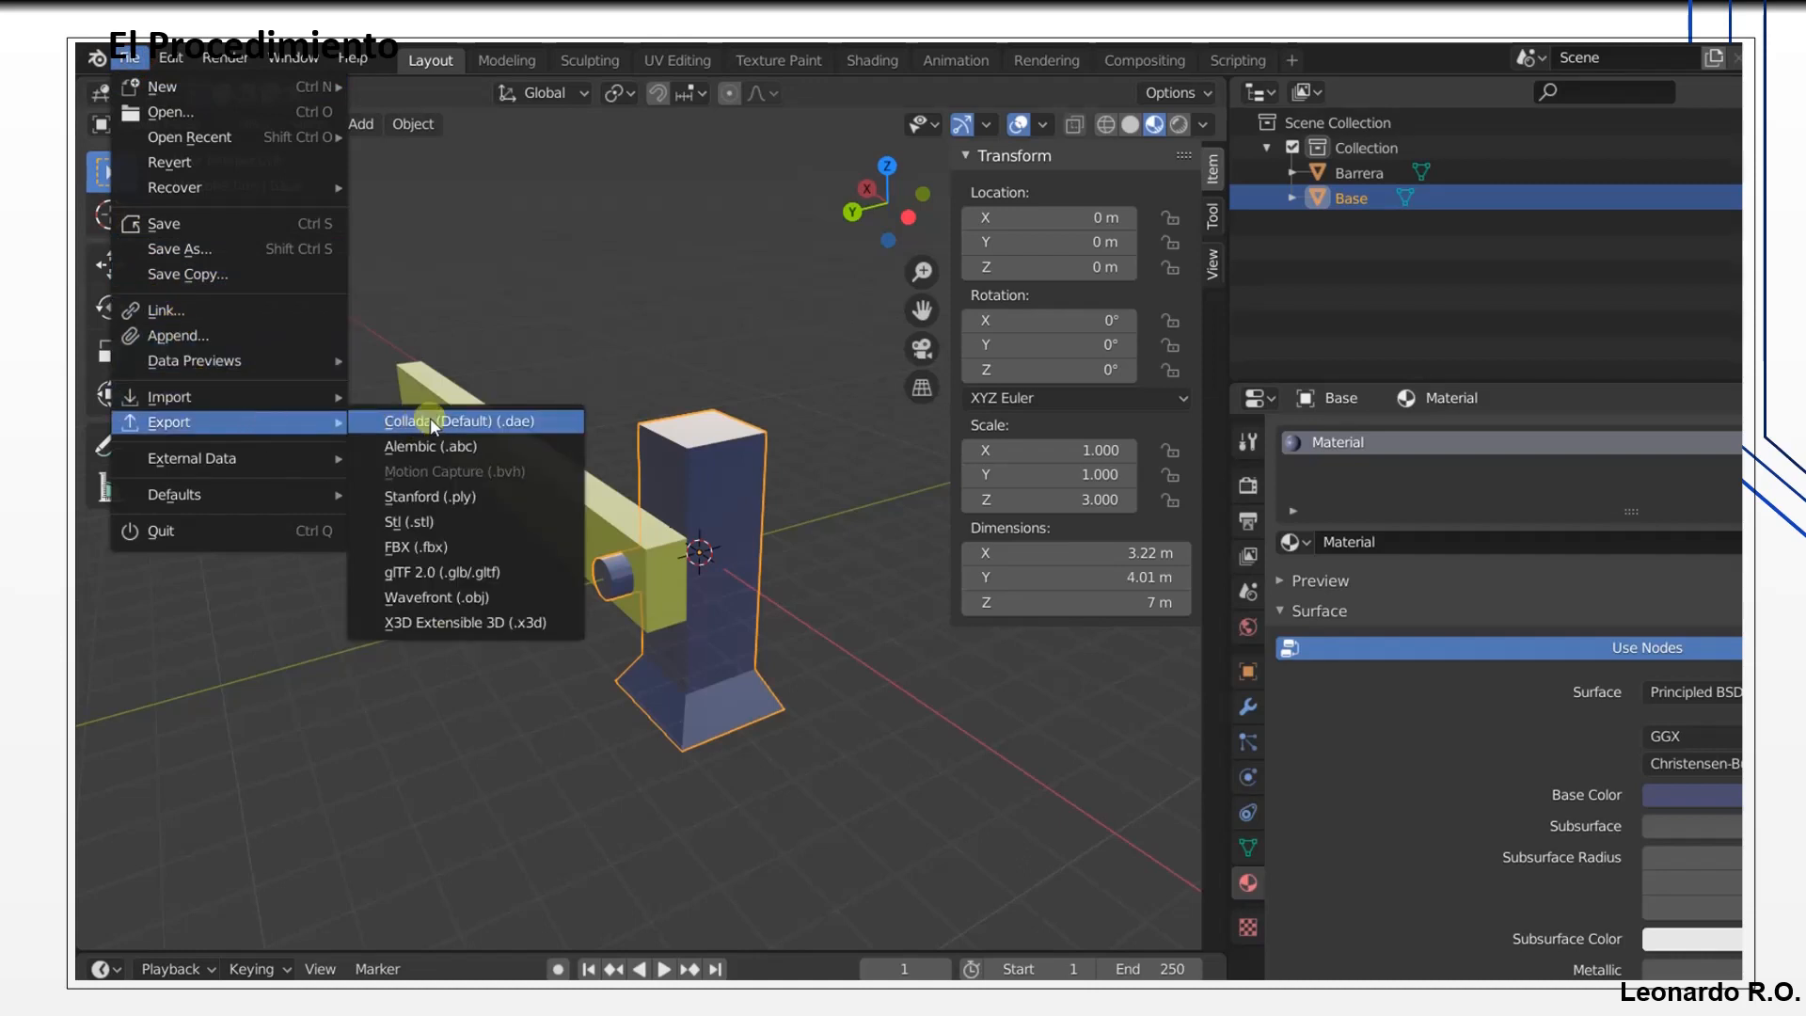
pyautogui.click(476, 444)
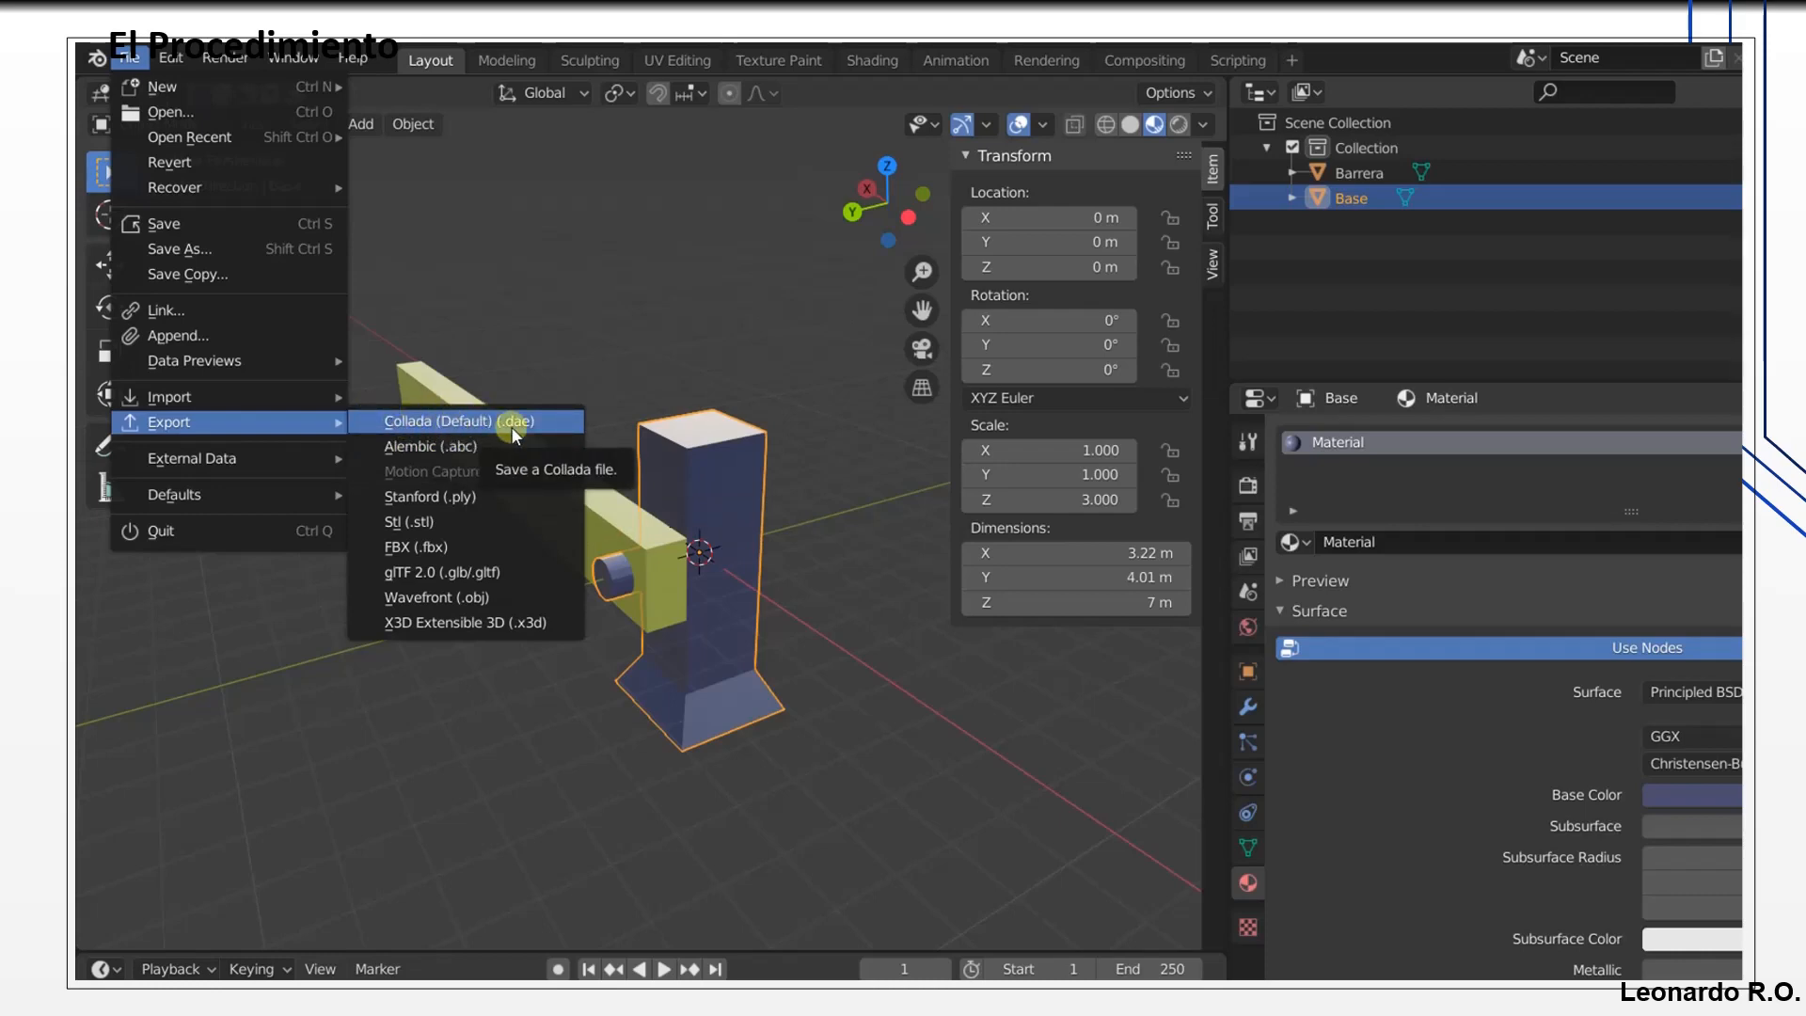
pyautogui.click(541, 320)
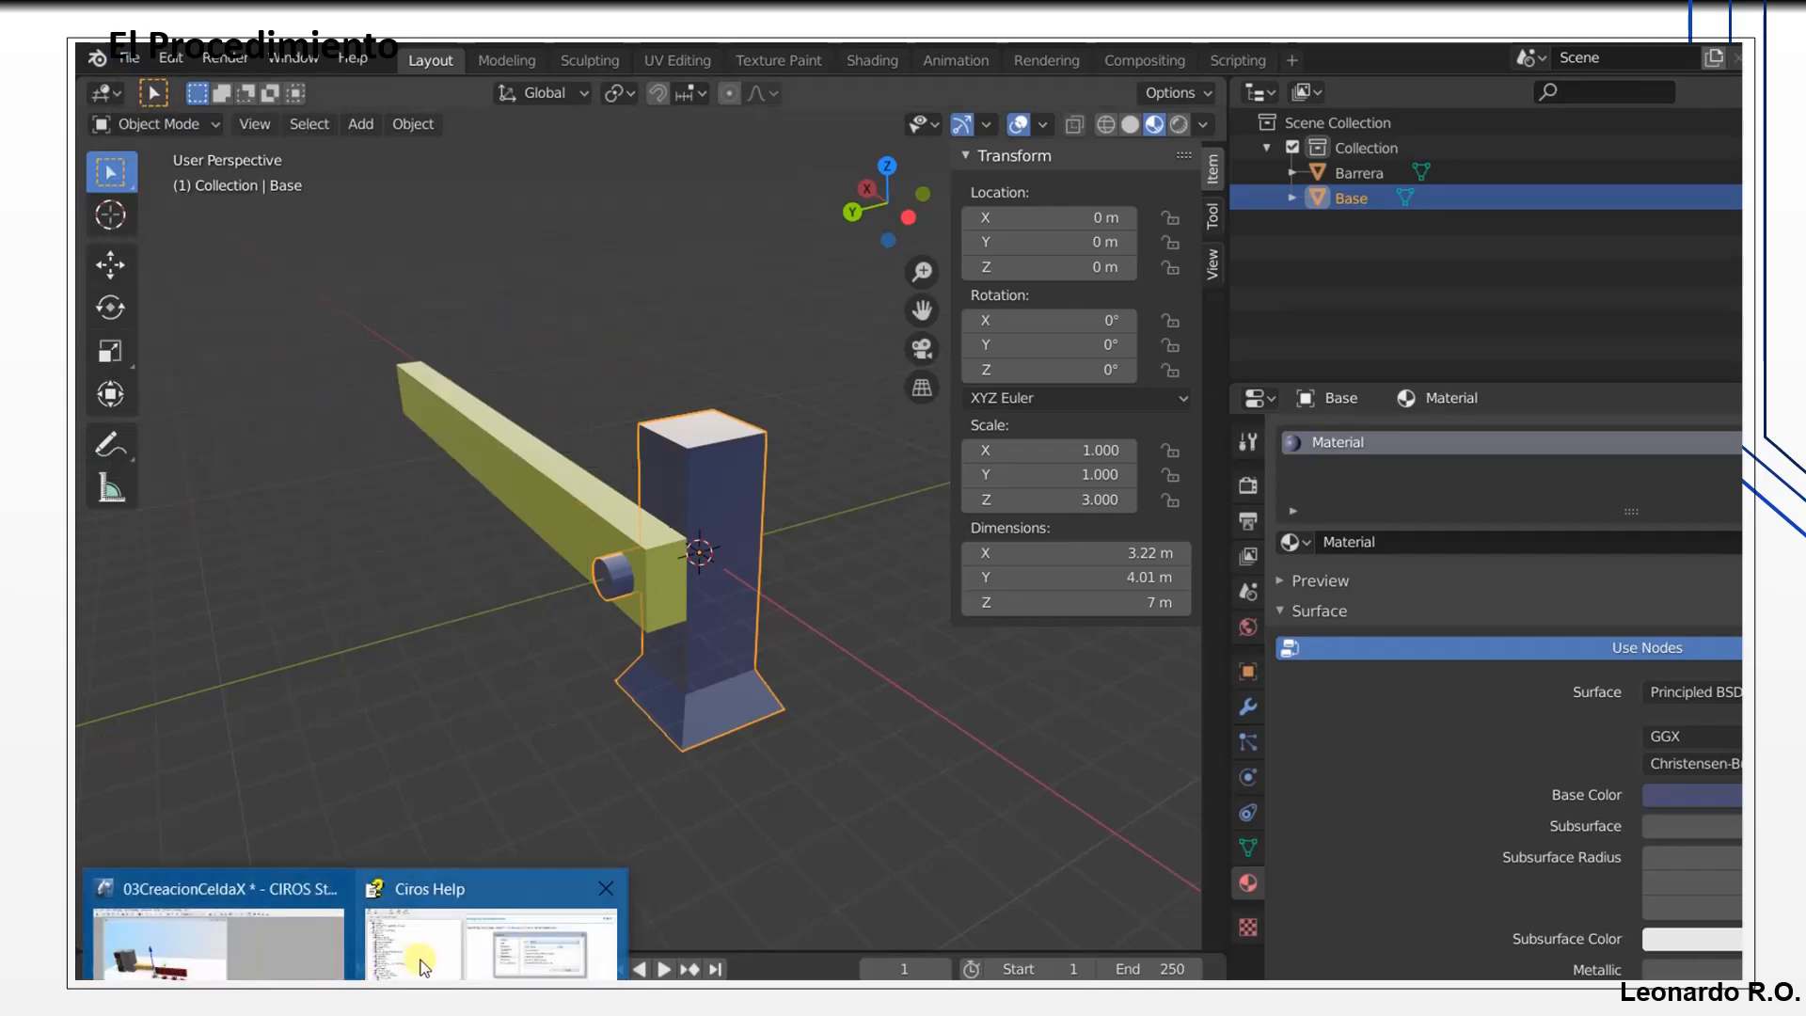
# Step: Switch to the 03CreacionCeldaX model in CIROS Studio, show the Model Explorer beside the model view, and widen its object tree
pyautogui.click(311, 945)
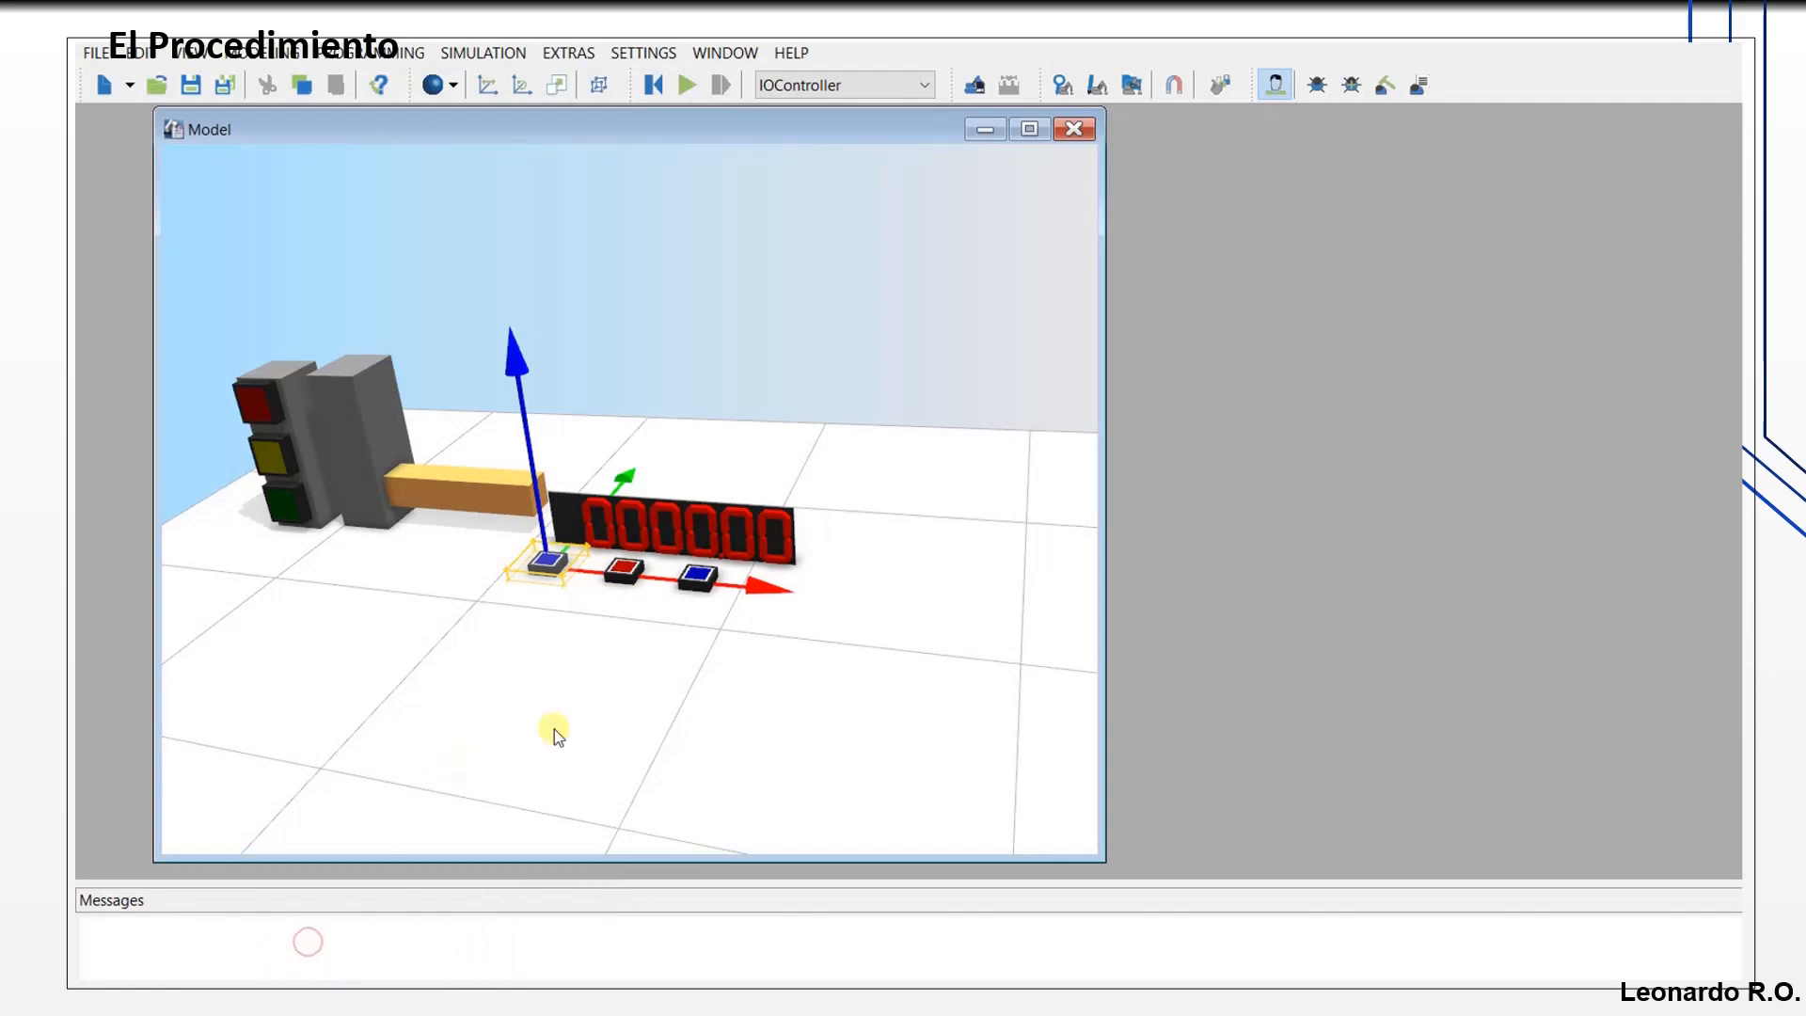
pyautogui.moveTo(555, 133); pyautogui.dragTo(681, 139)
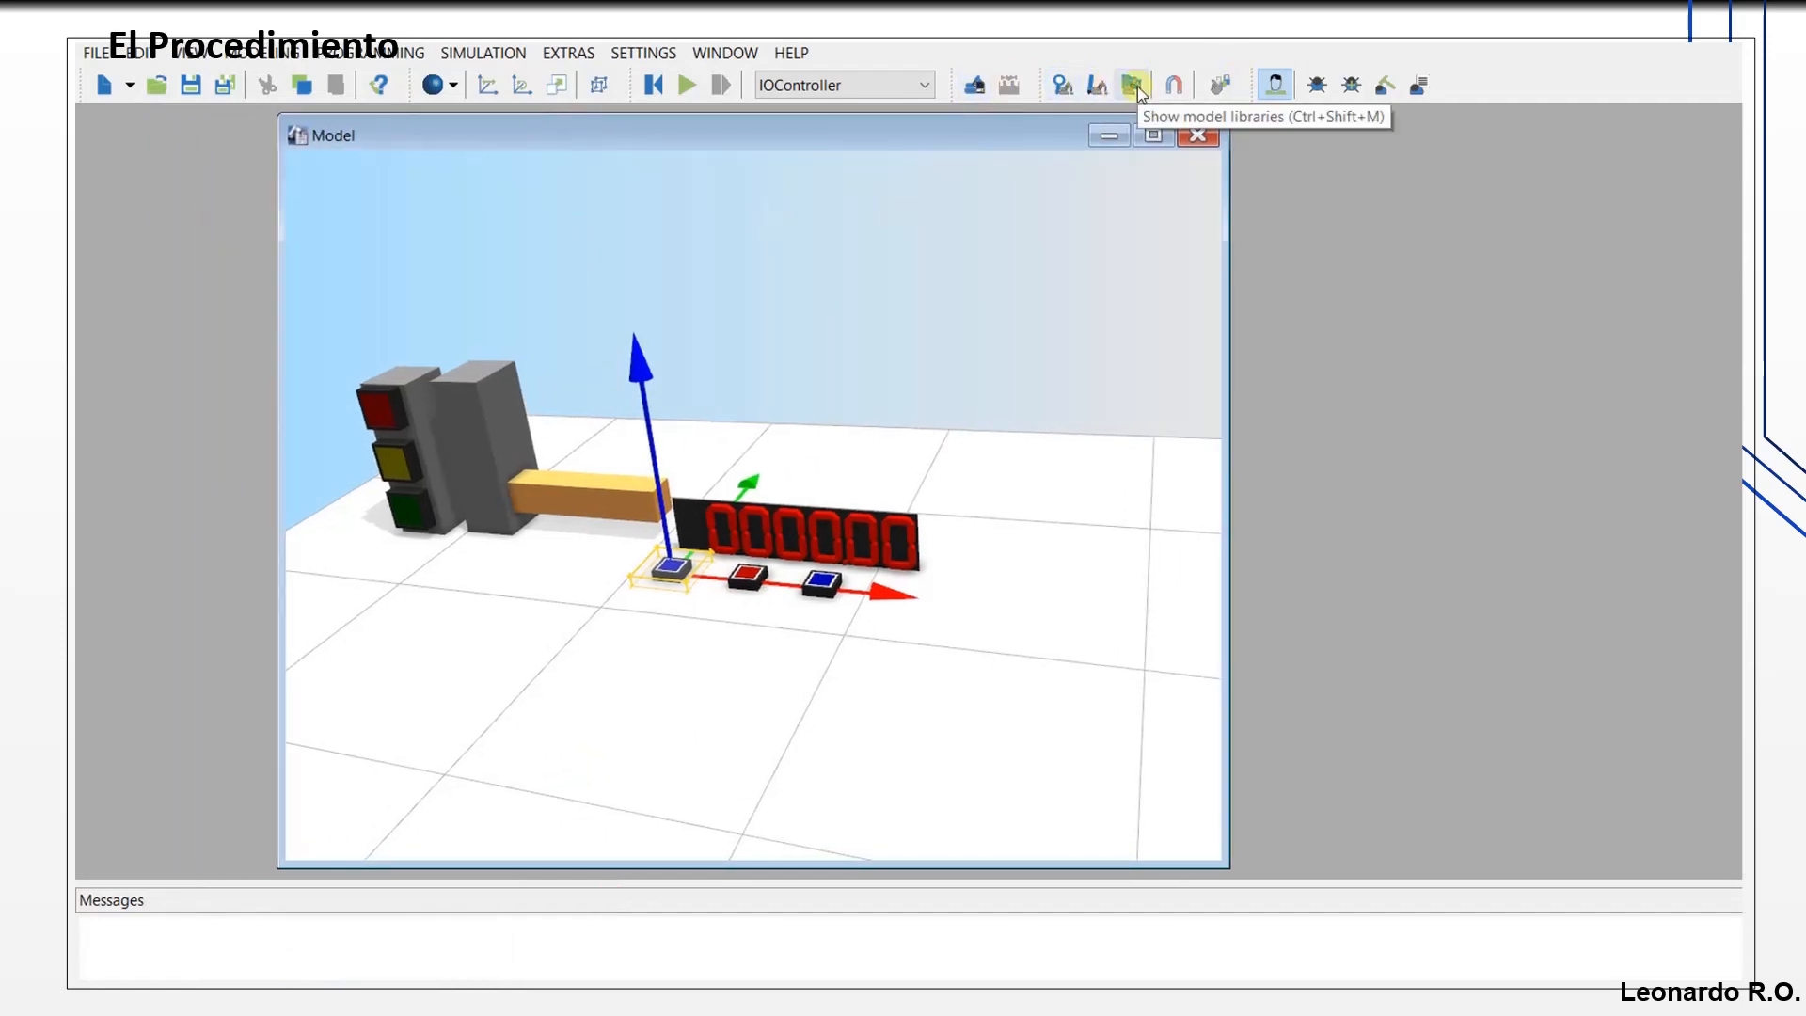
pyautogui.click(1069, 88)
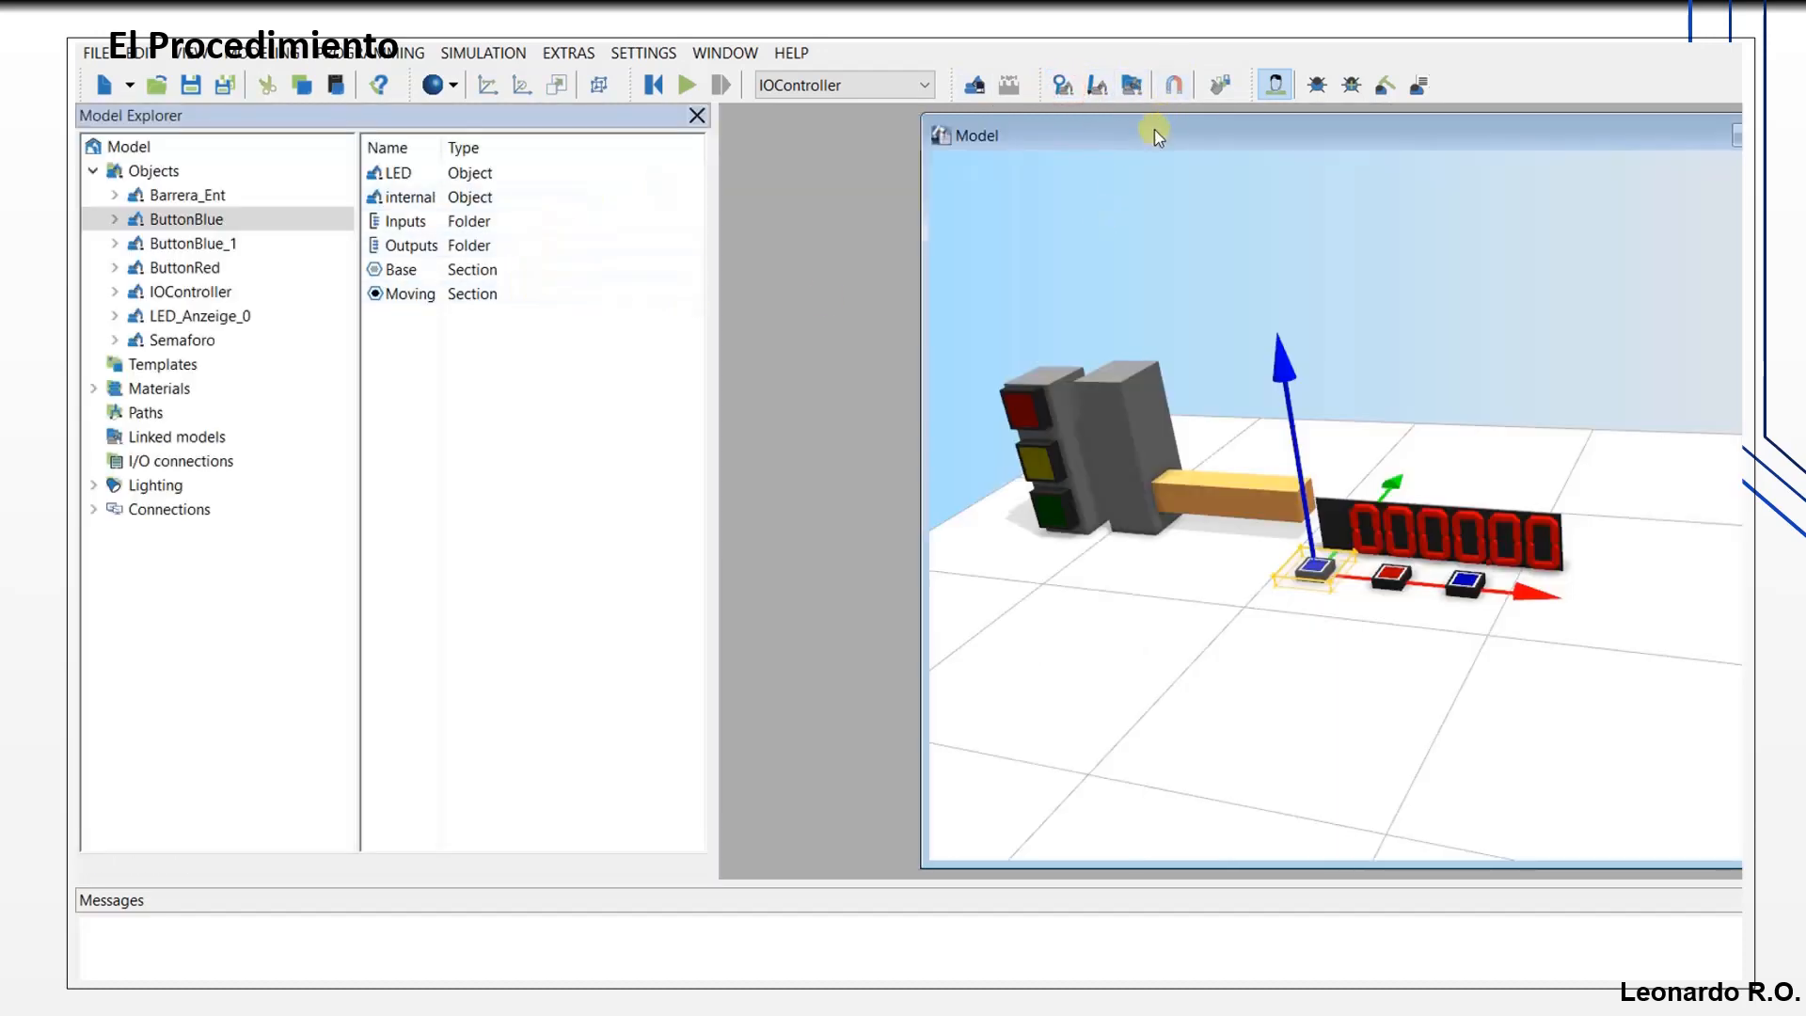
pyautogui.moveTo(1154, 130); pyautogui.dragTo(928, 117)
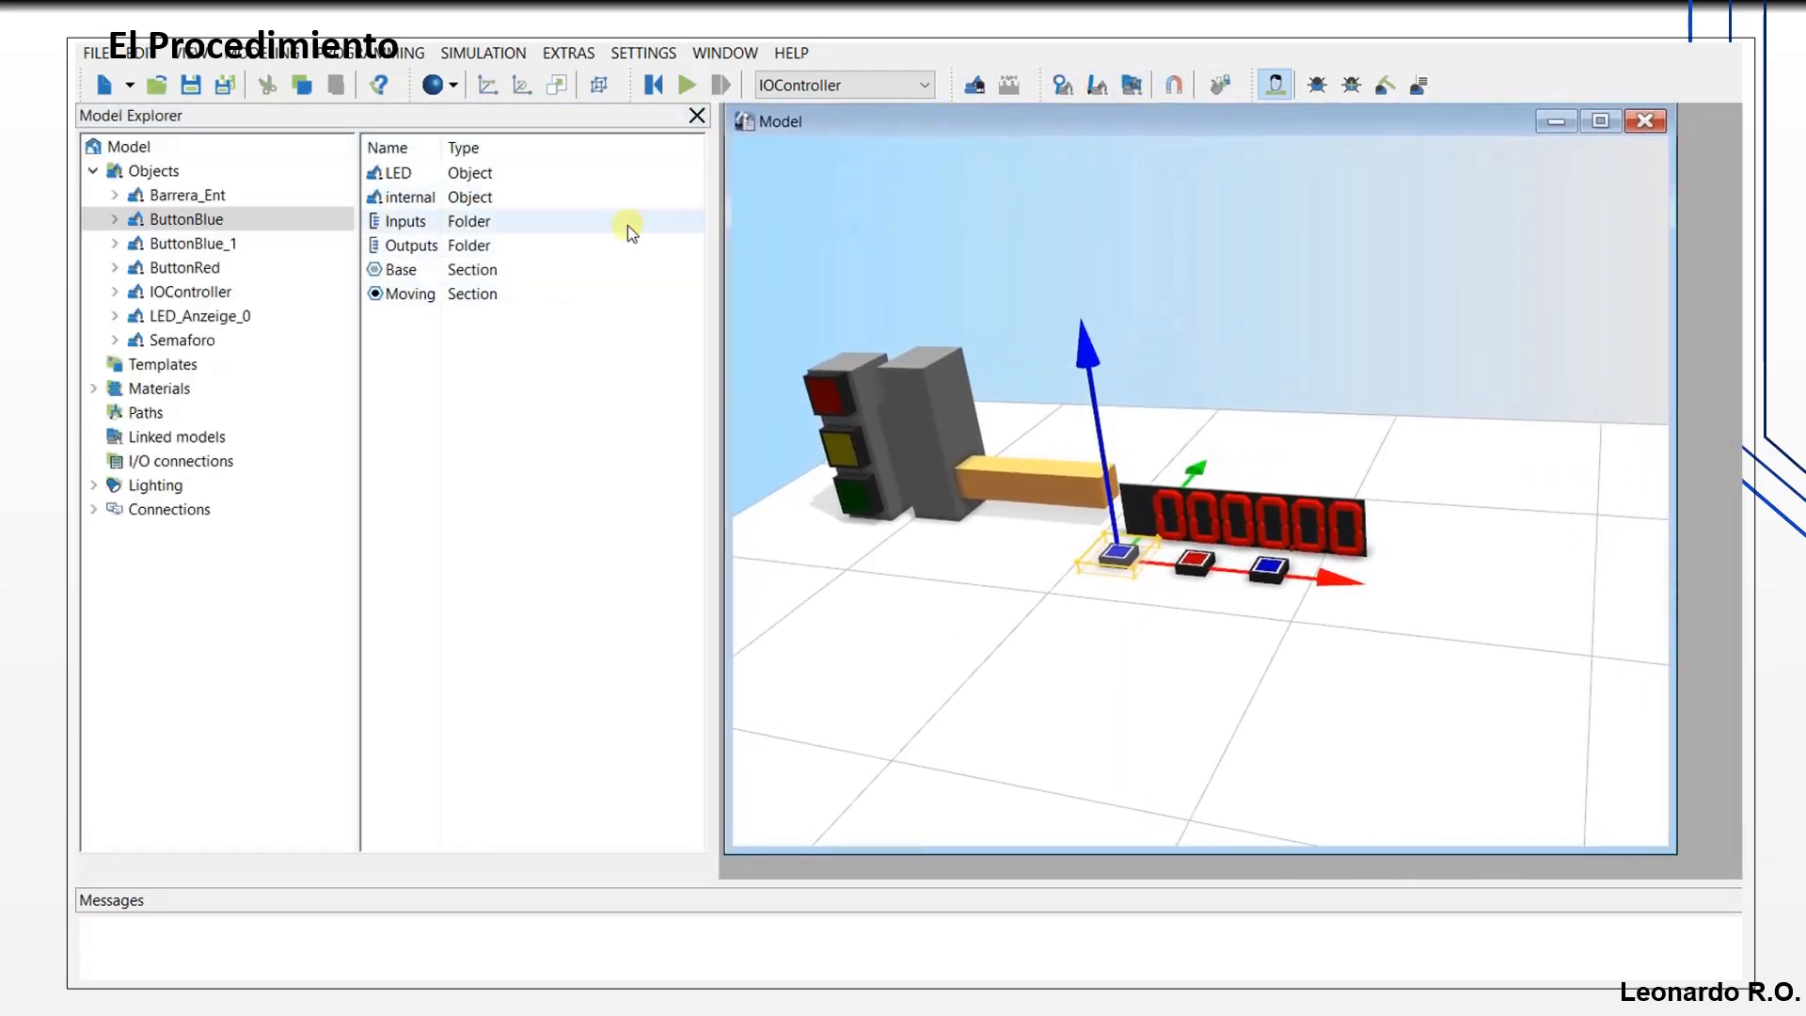
pyautogui.moveTo(355, 220); pyautogui.dragTo(433, 240)
# Step: Open the Collada file ModeloCirosCAD.dae from the 30 VideosCiros folder for import into the cell model
pyautogui.click(96, 55)
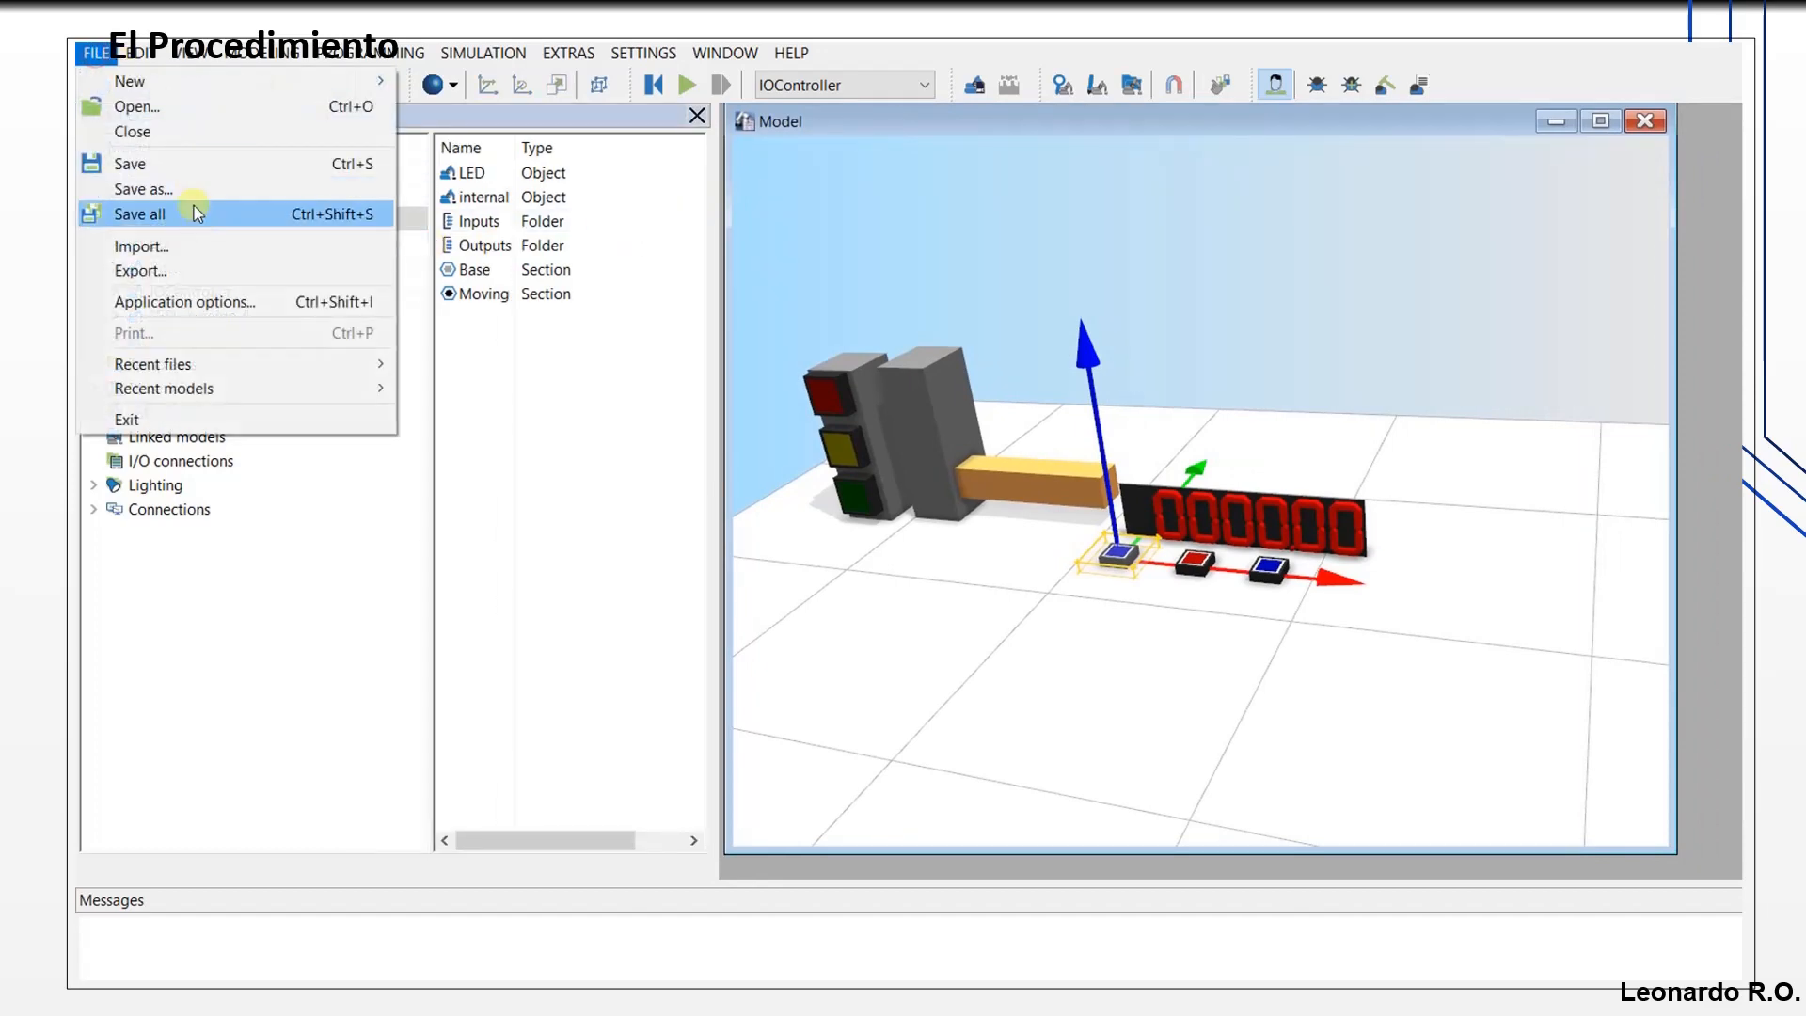
pyautogui.click(209, 248)
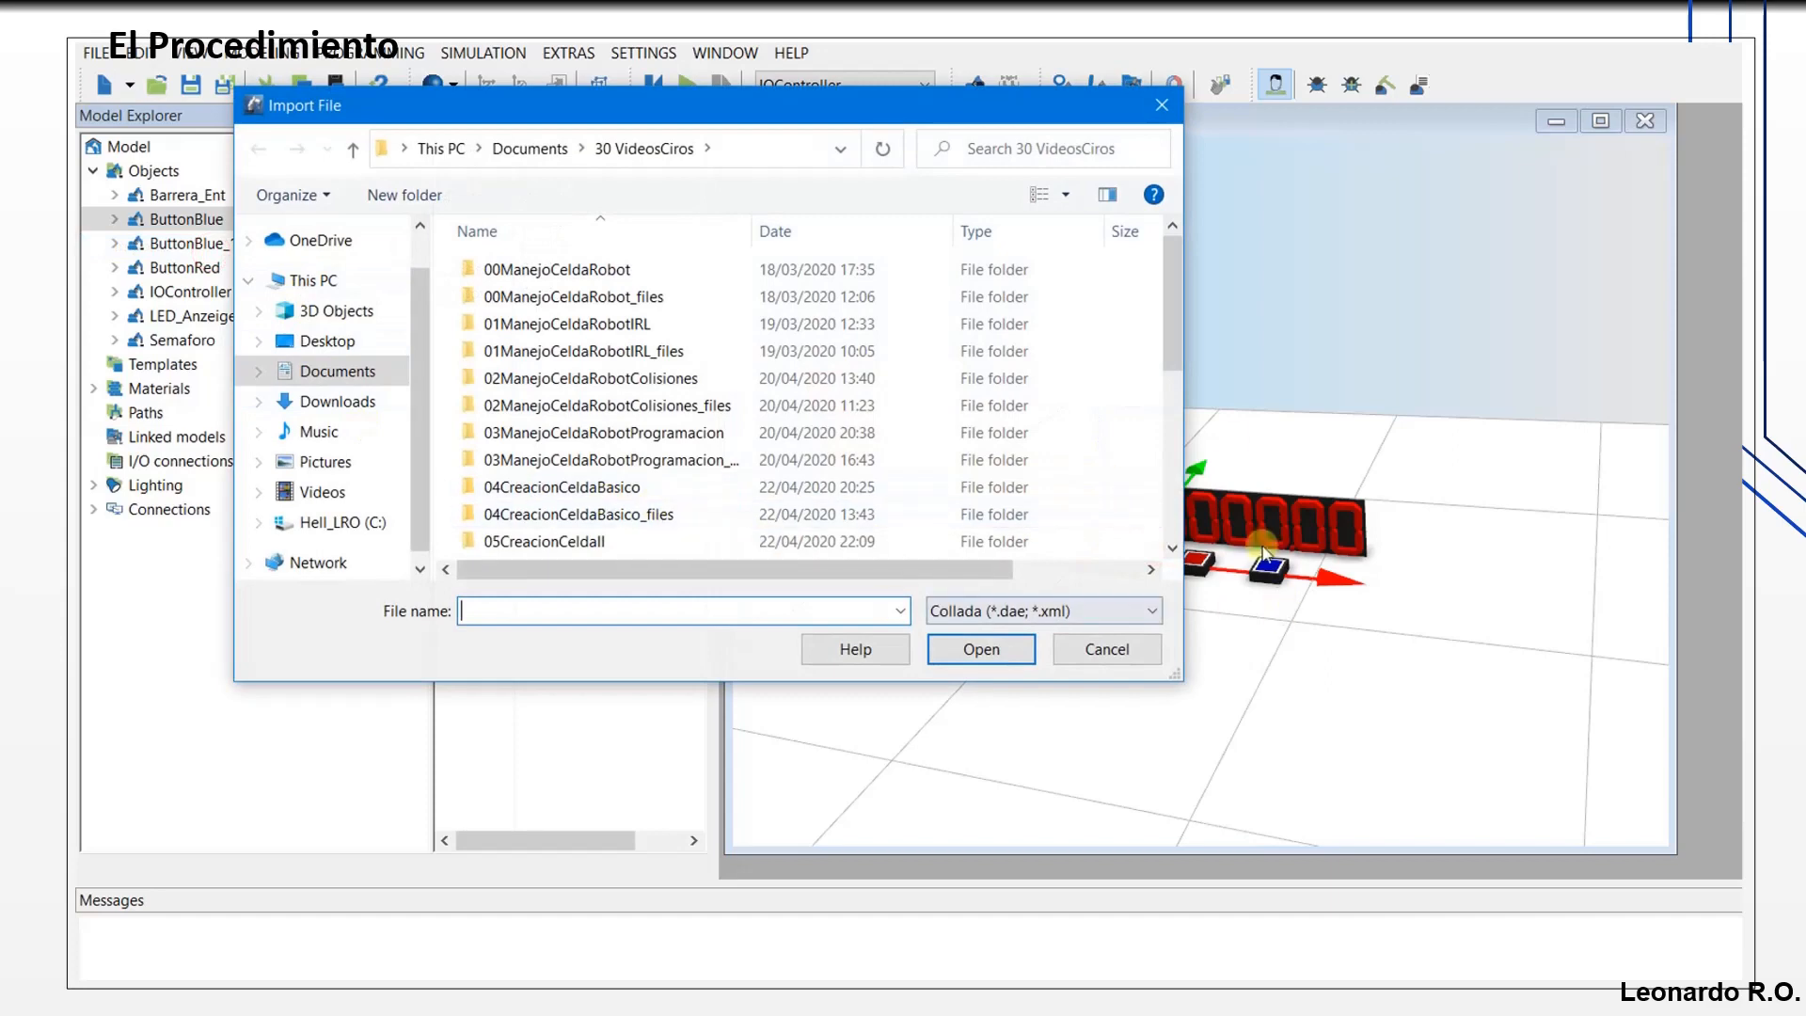
pyautogui.moveTo(1172, 317); pyautogui.dragTo(1172, 482)
pyautogui.click(1151, 610)
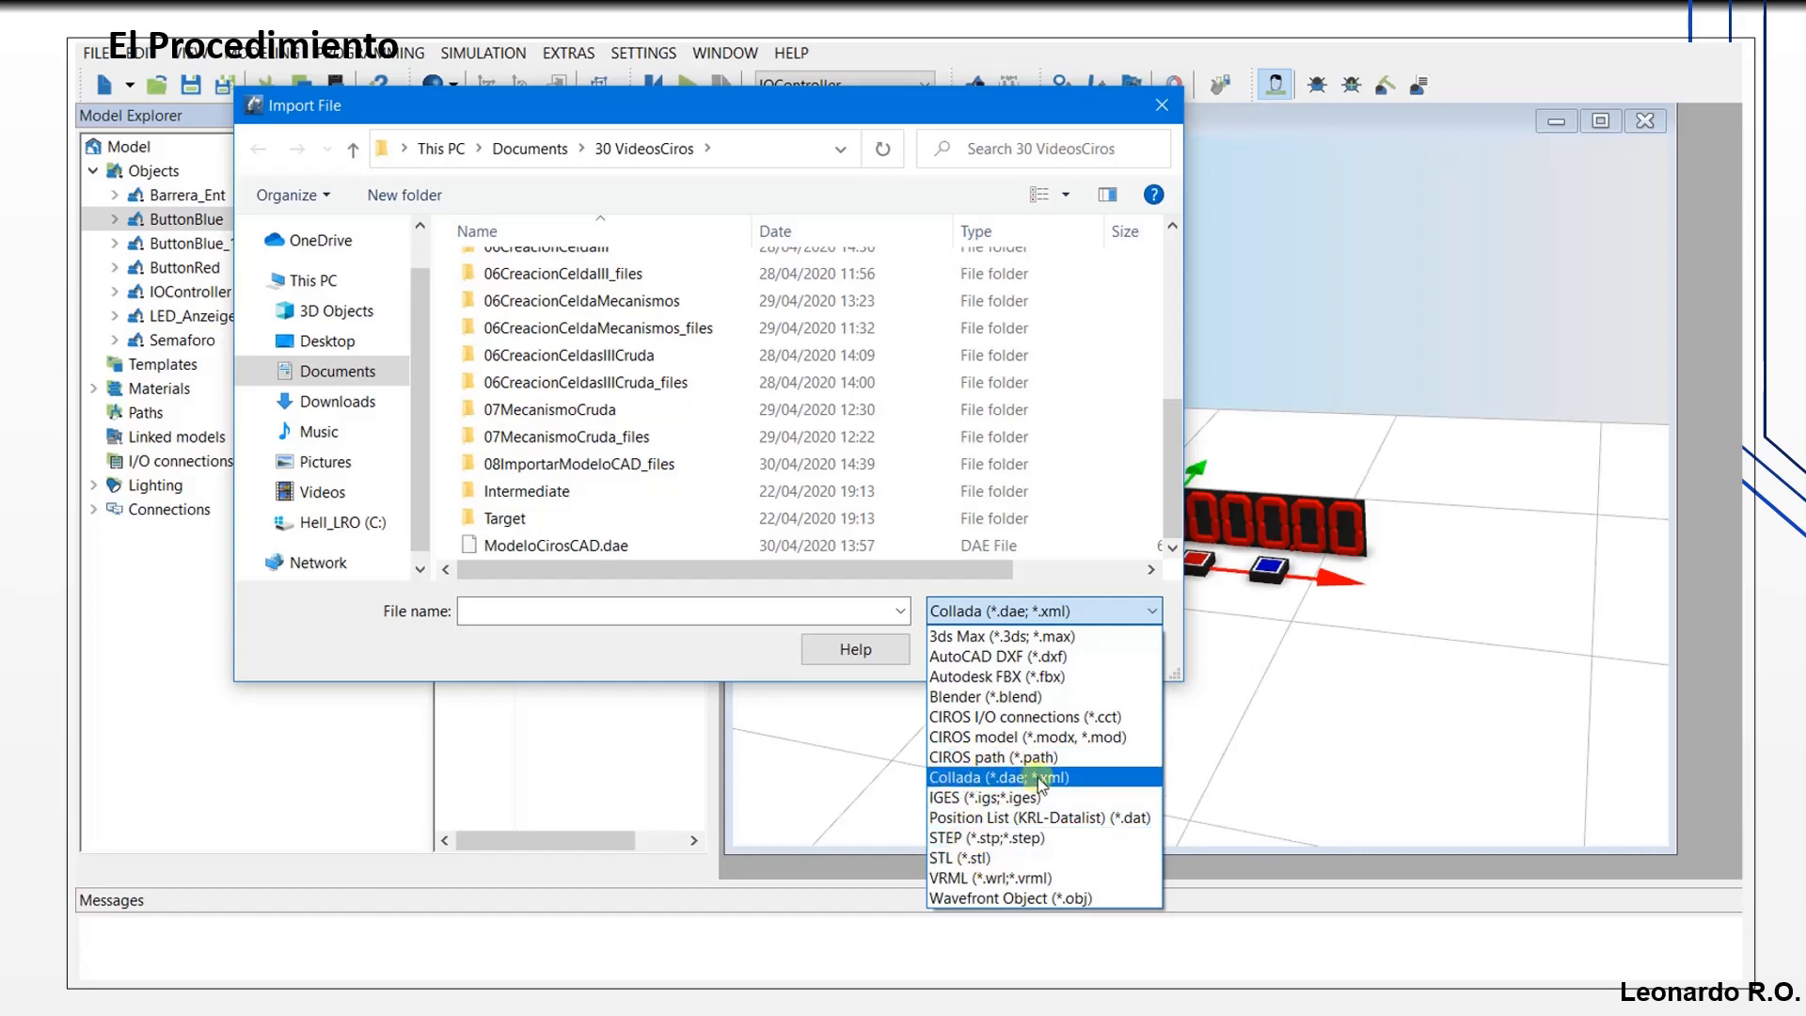
pyautogui.click(978, 777)
pyautogui.click(594, 551)
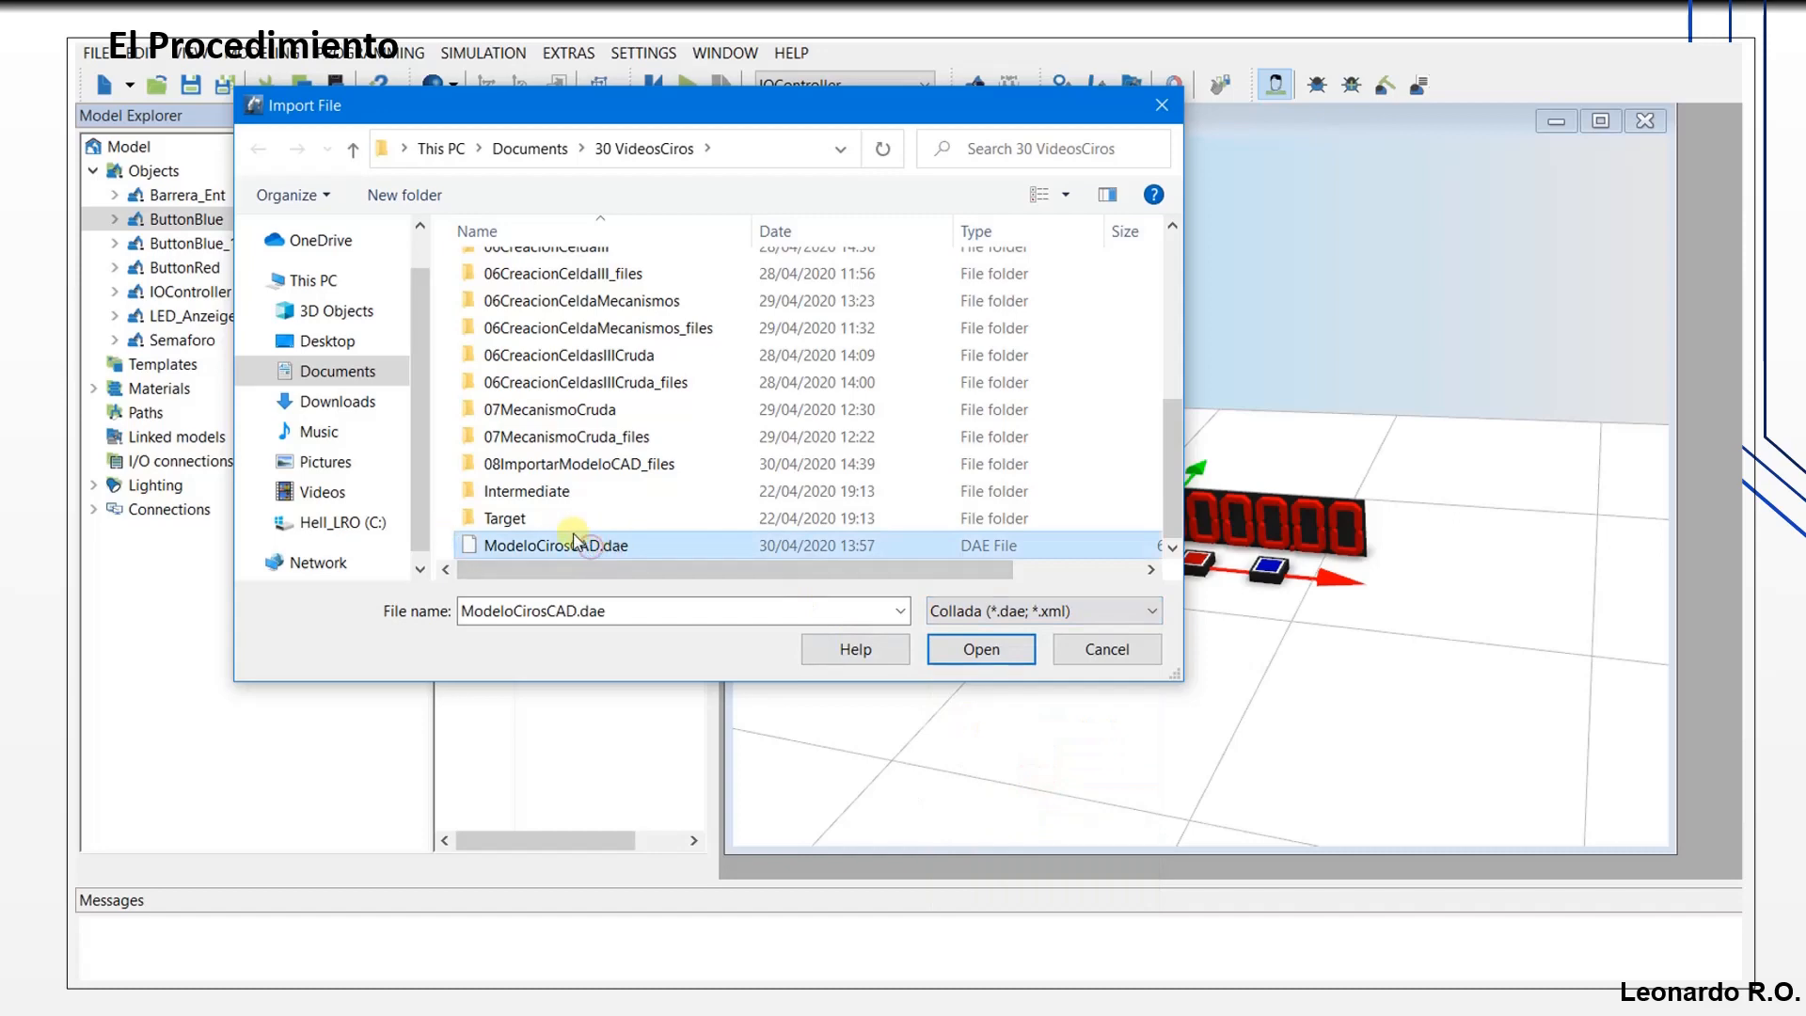
pyautogui.click(982, 650)
# Step: Import the Collada model with centimetres as the unit of length and the Y-axis pointing up
pyautogui.moveTo(995, 416); pyautogui.dragTo(695, 359)
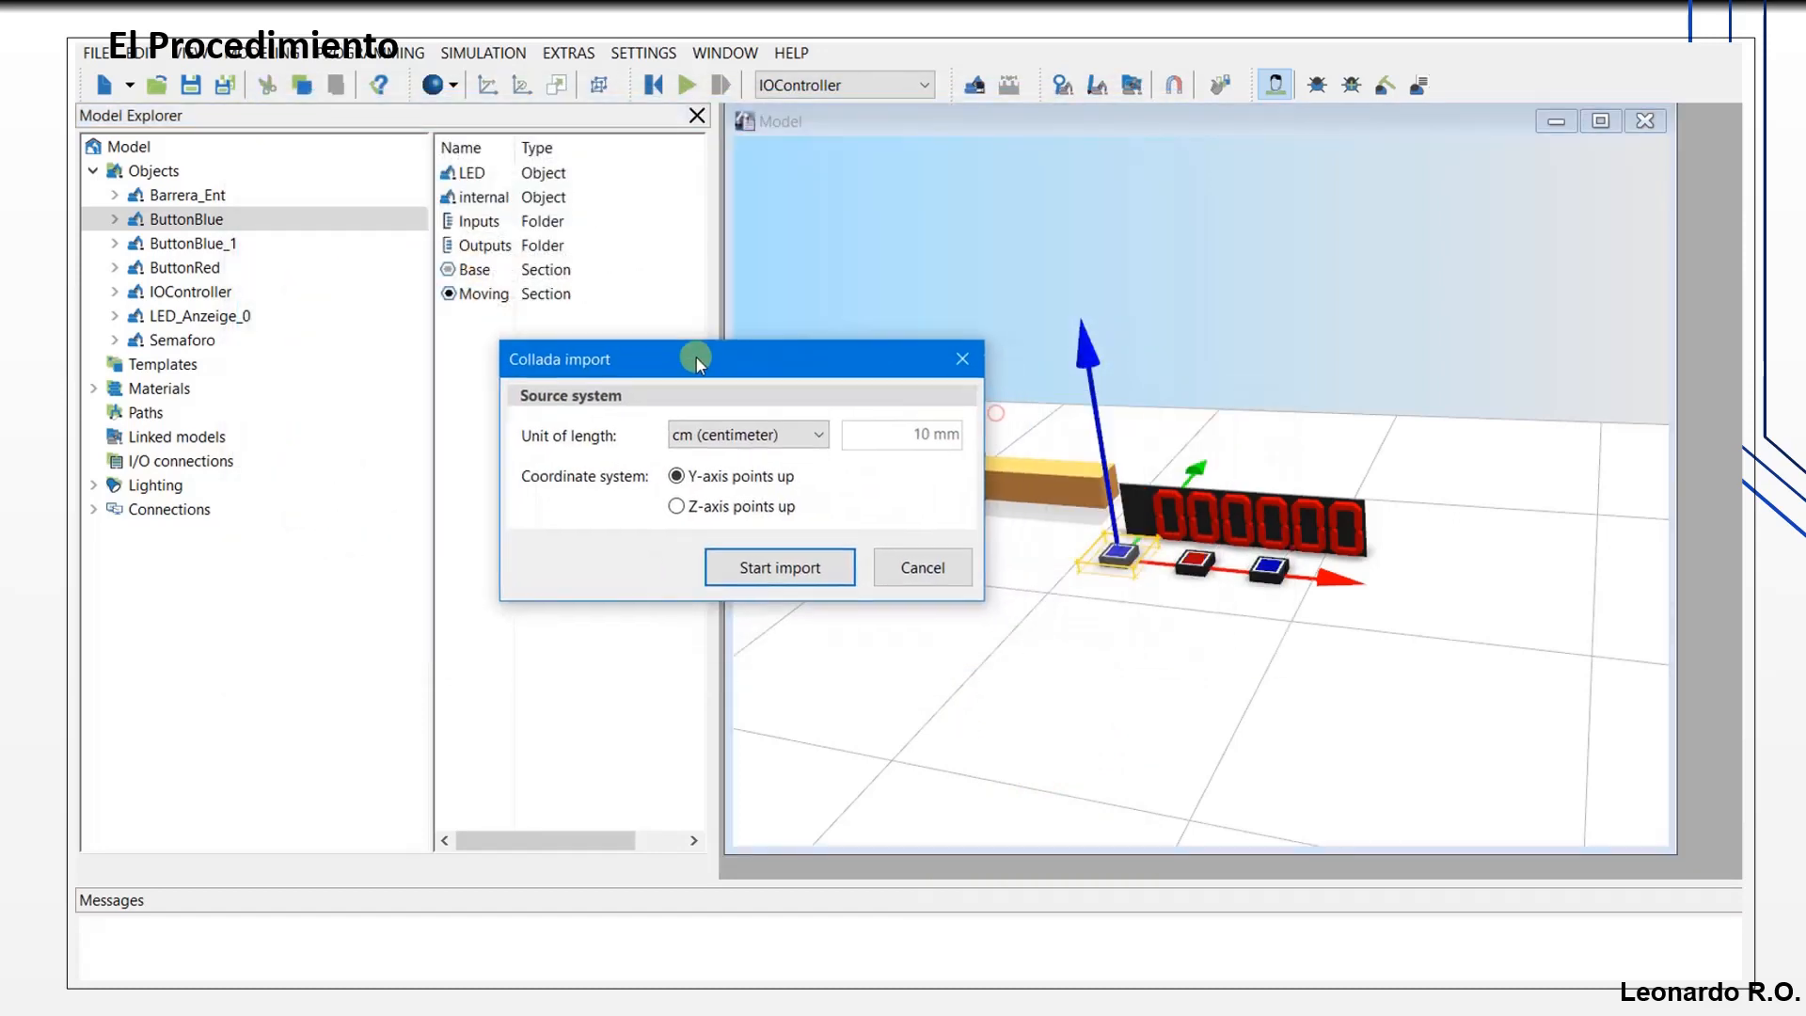
pyautogui.click(821, 435)
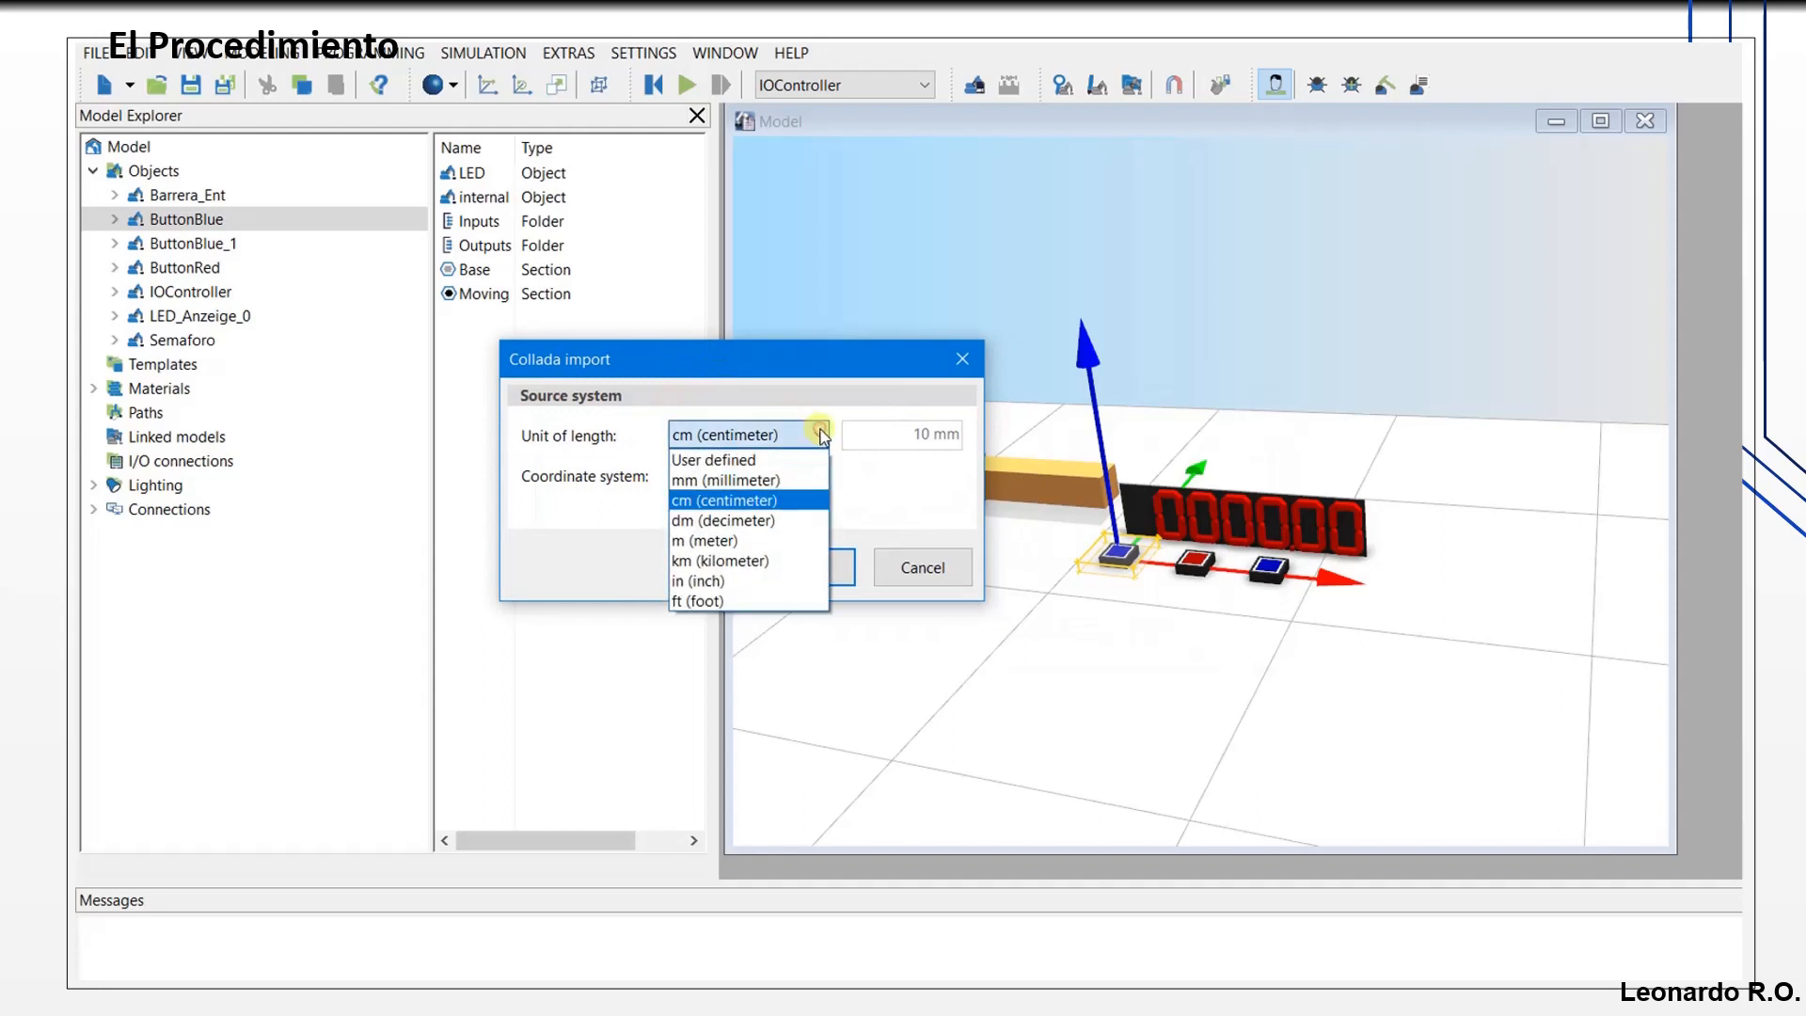
pyautogui.click(749, 500)
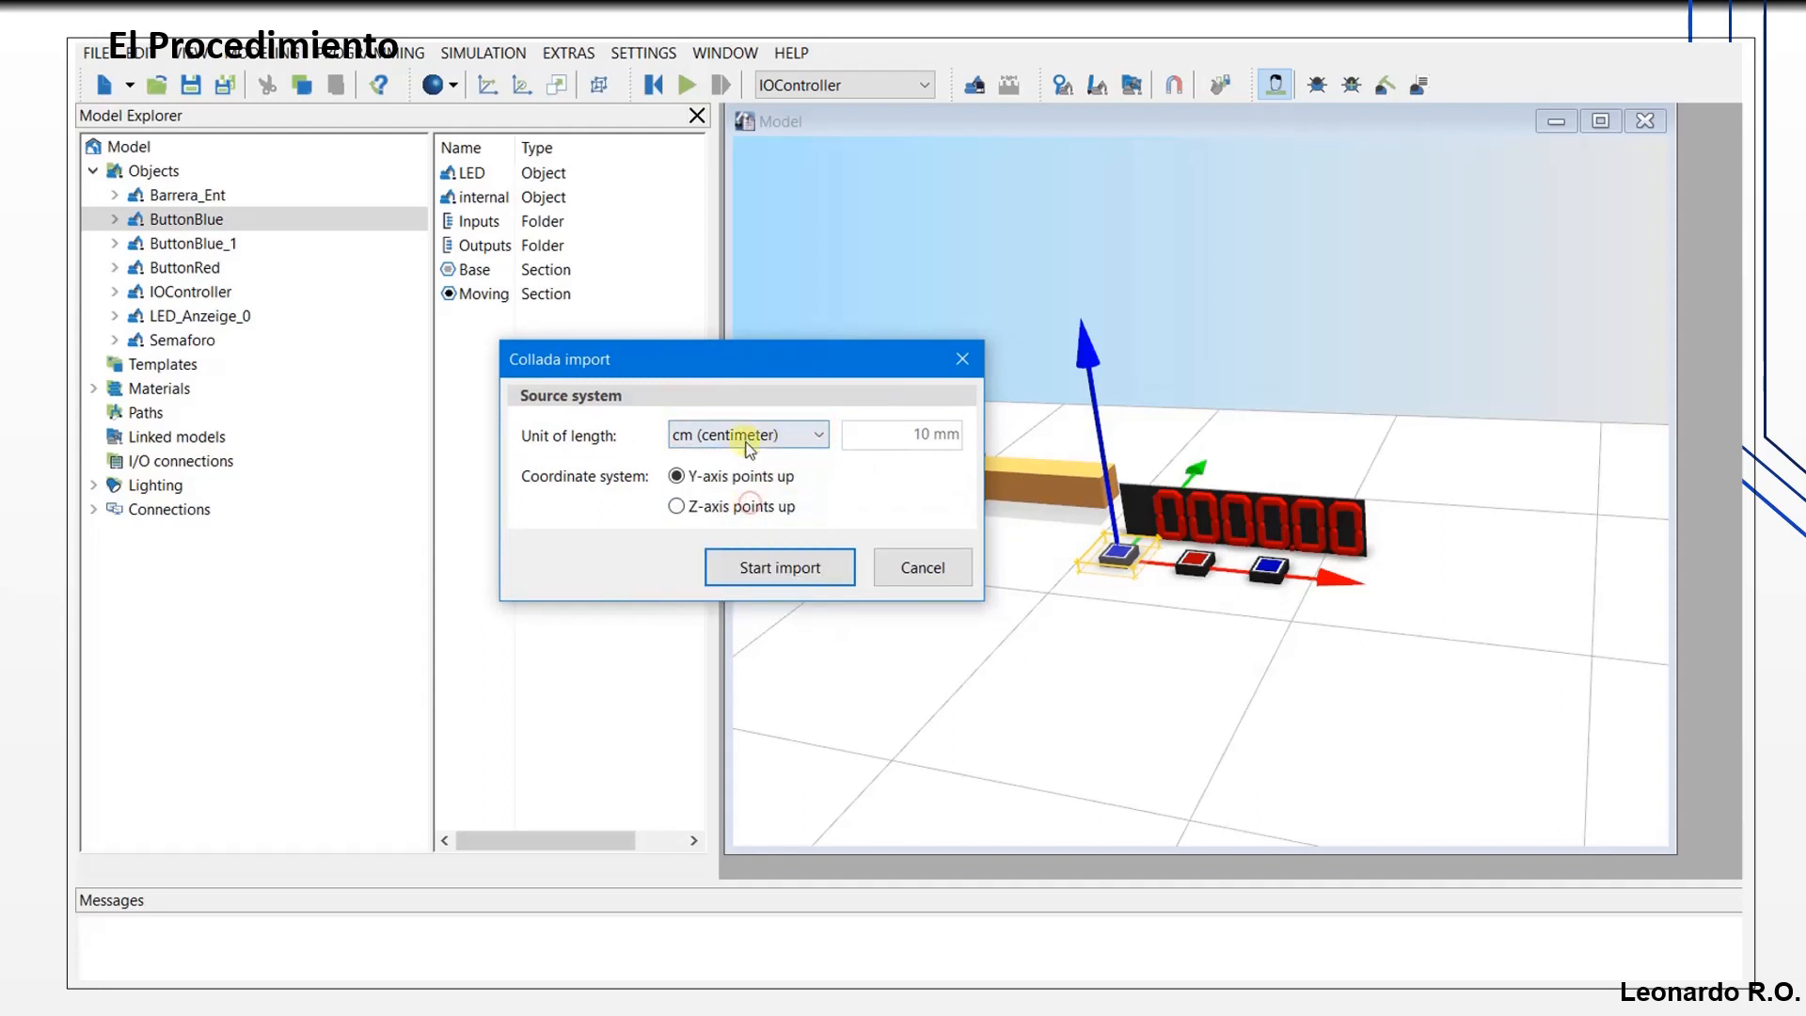
pyautogui.click(767, 571)
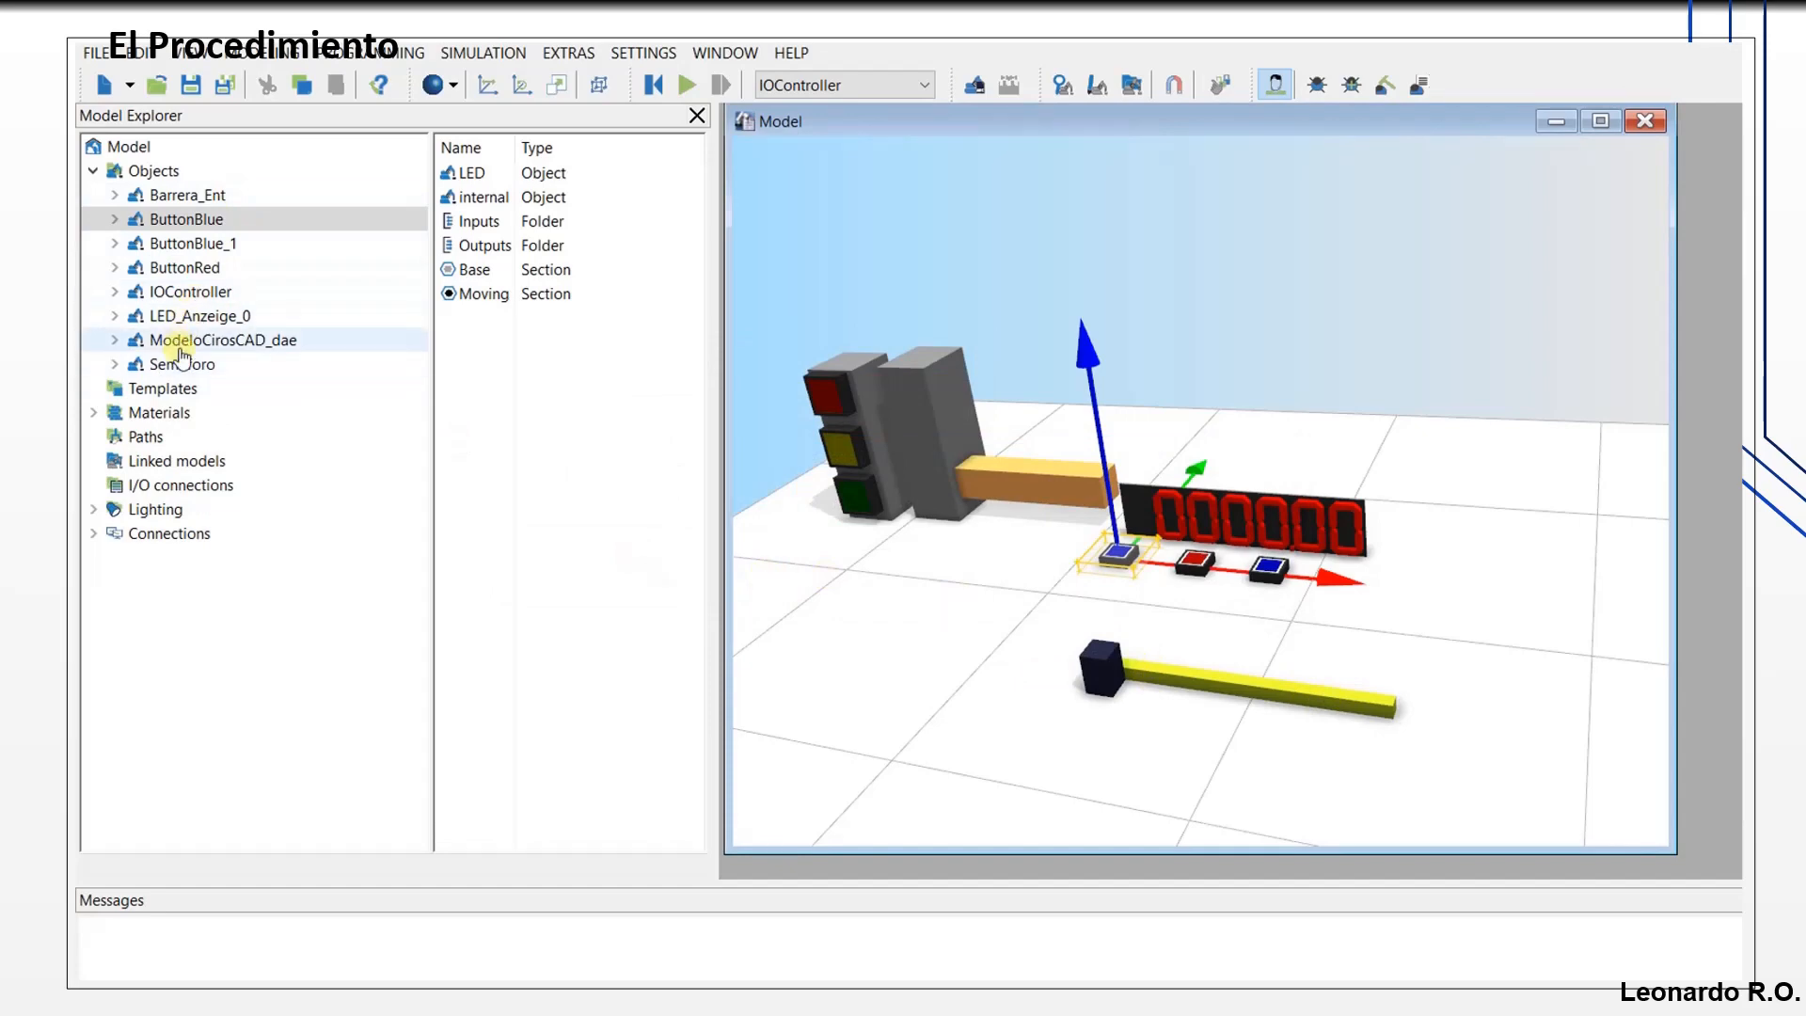
# Step: Examine the sections contained in the imported ModeloCirosCAD_dae object and which geometry each one represents
pyautogui.click(186, 341)
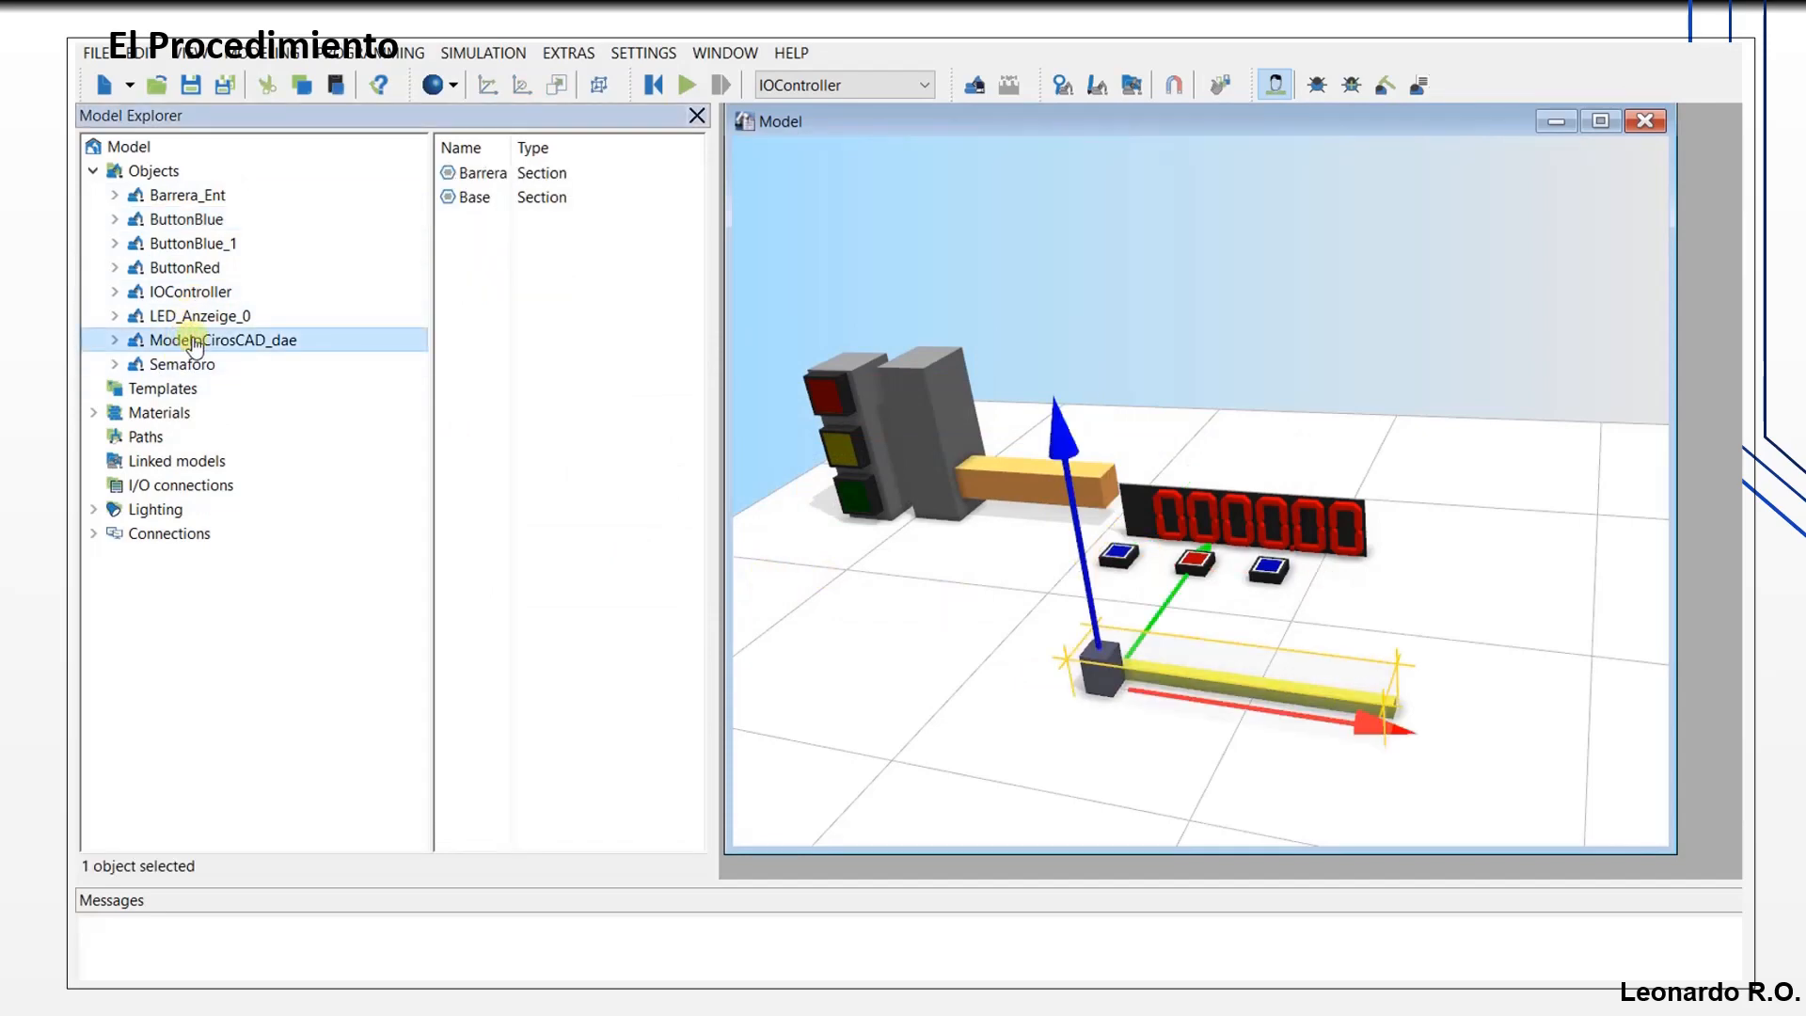
pyautogui.click(115, 341)
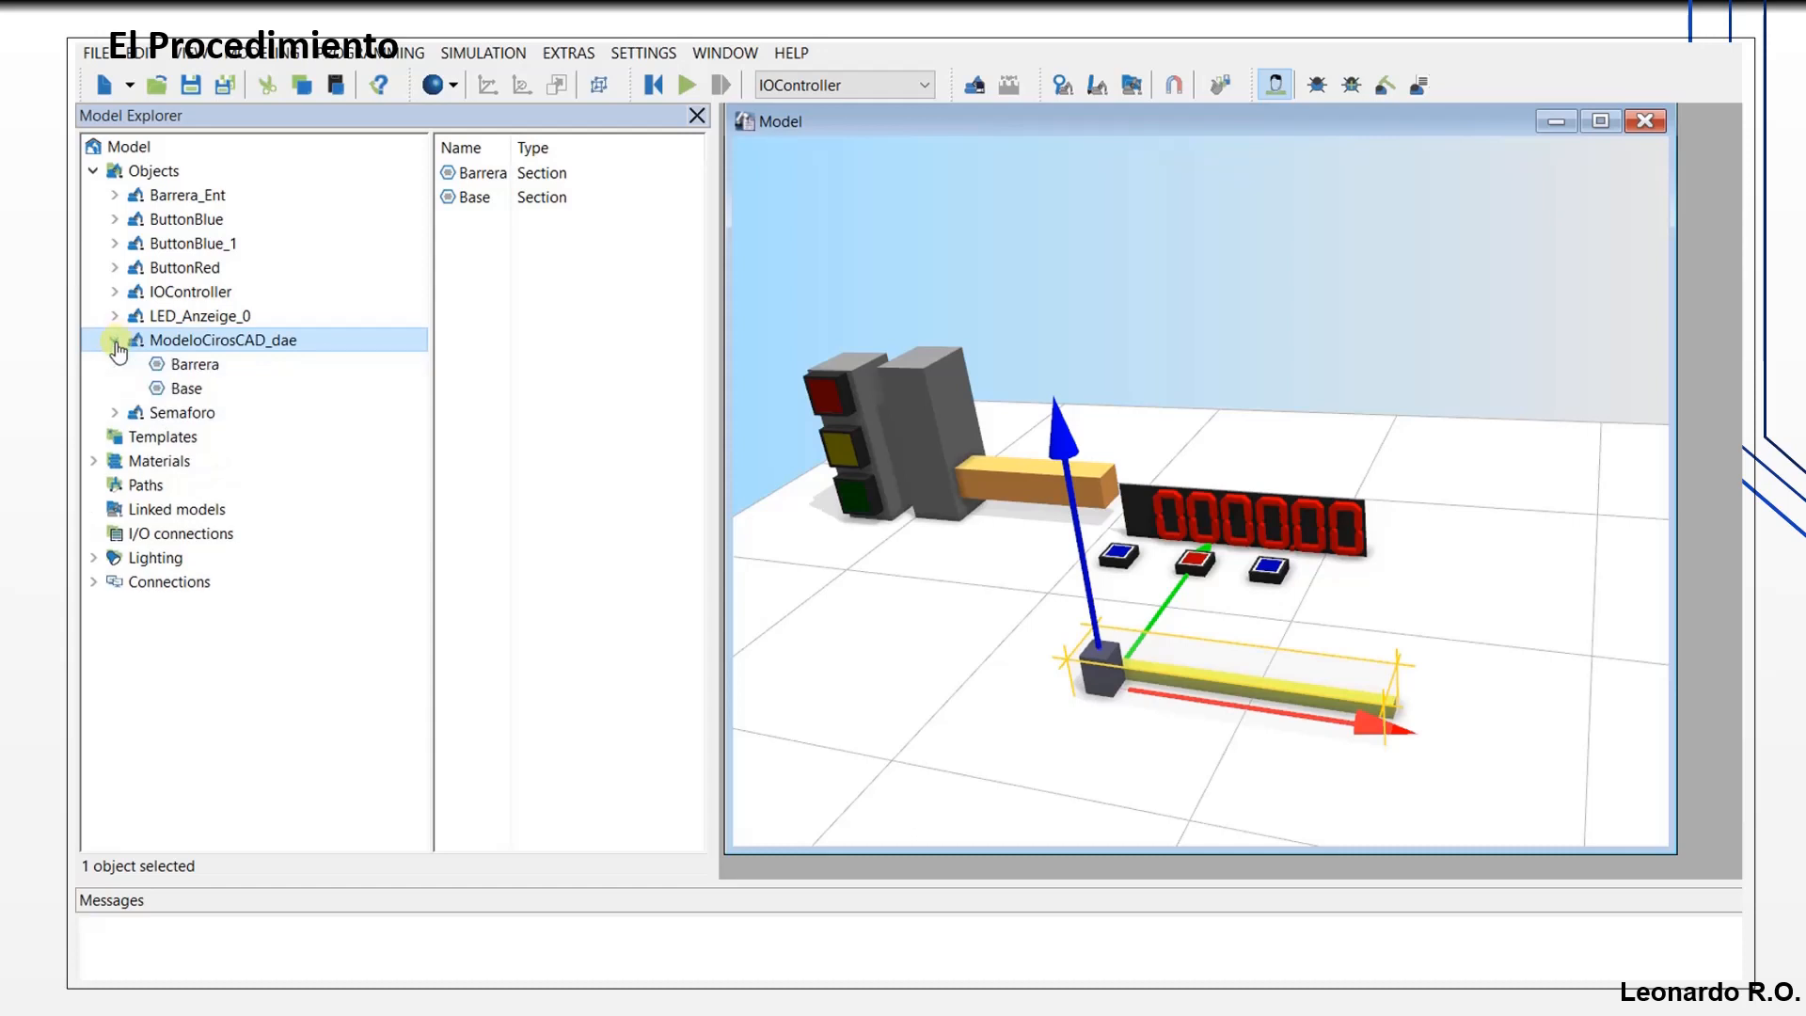
pyautogui.click(115, 340)
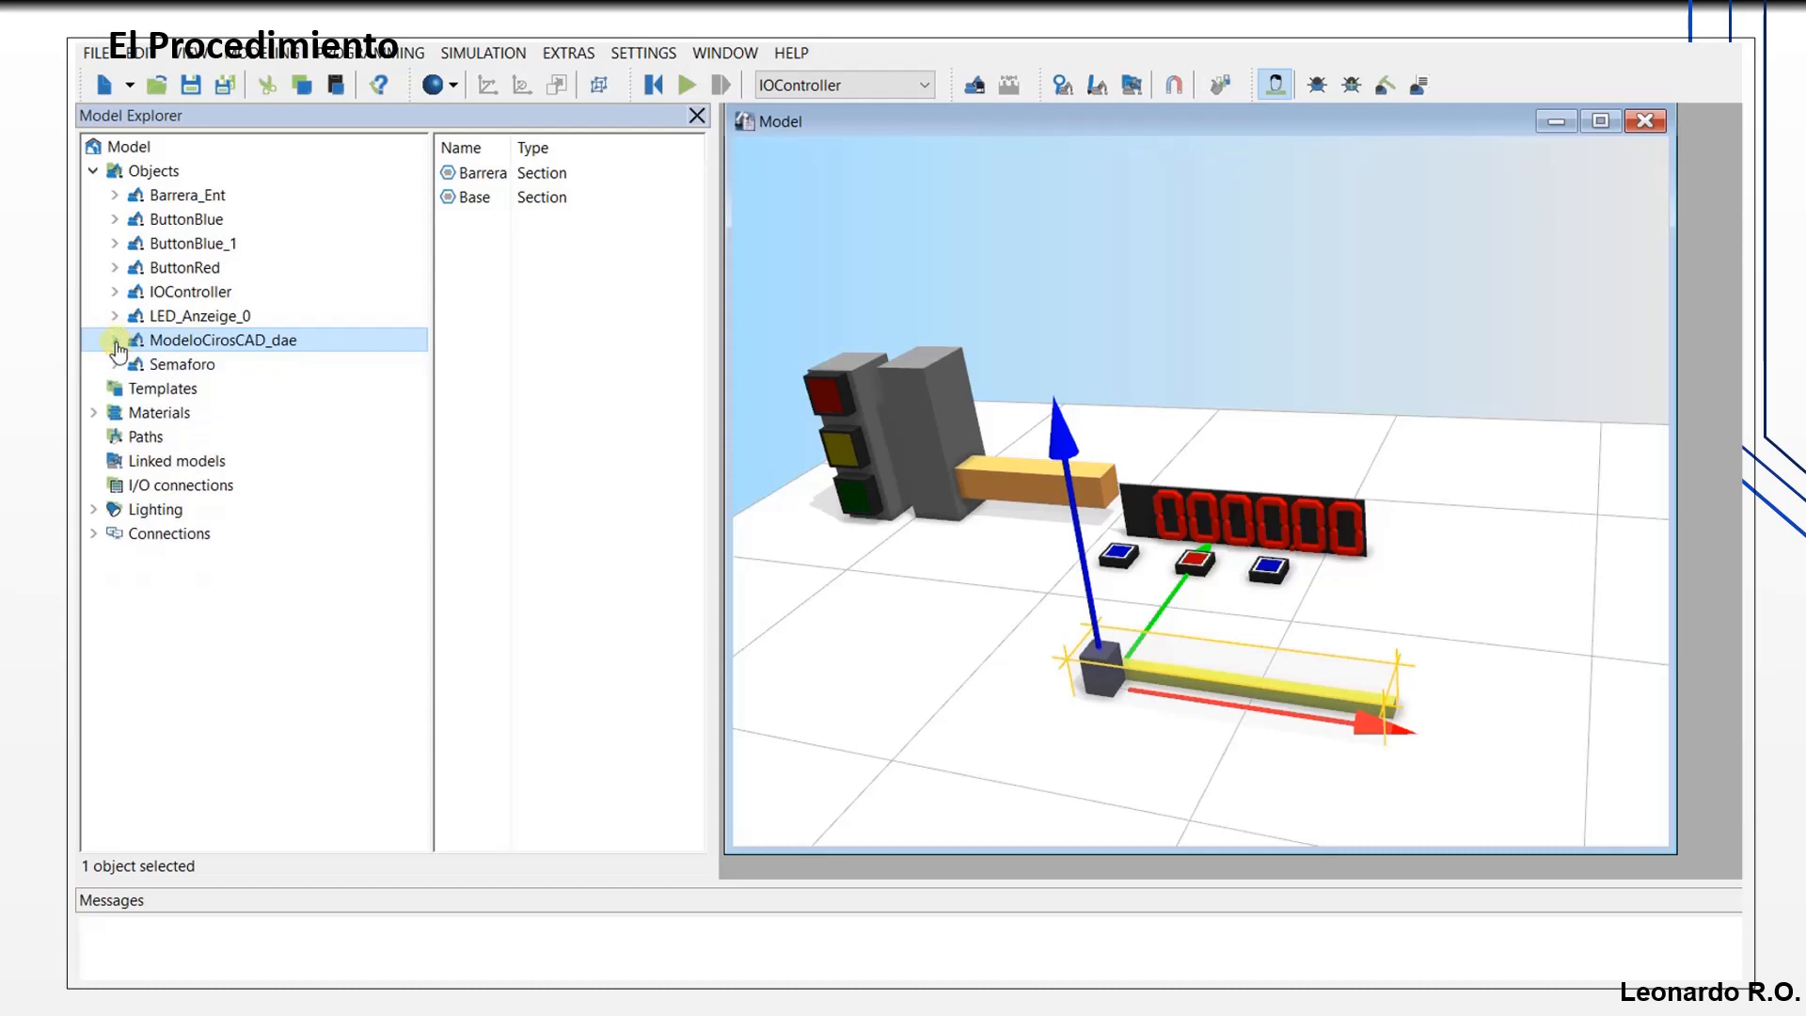
pyautogui.click(115, 341)
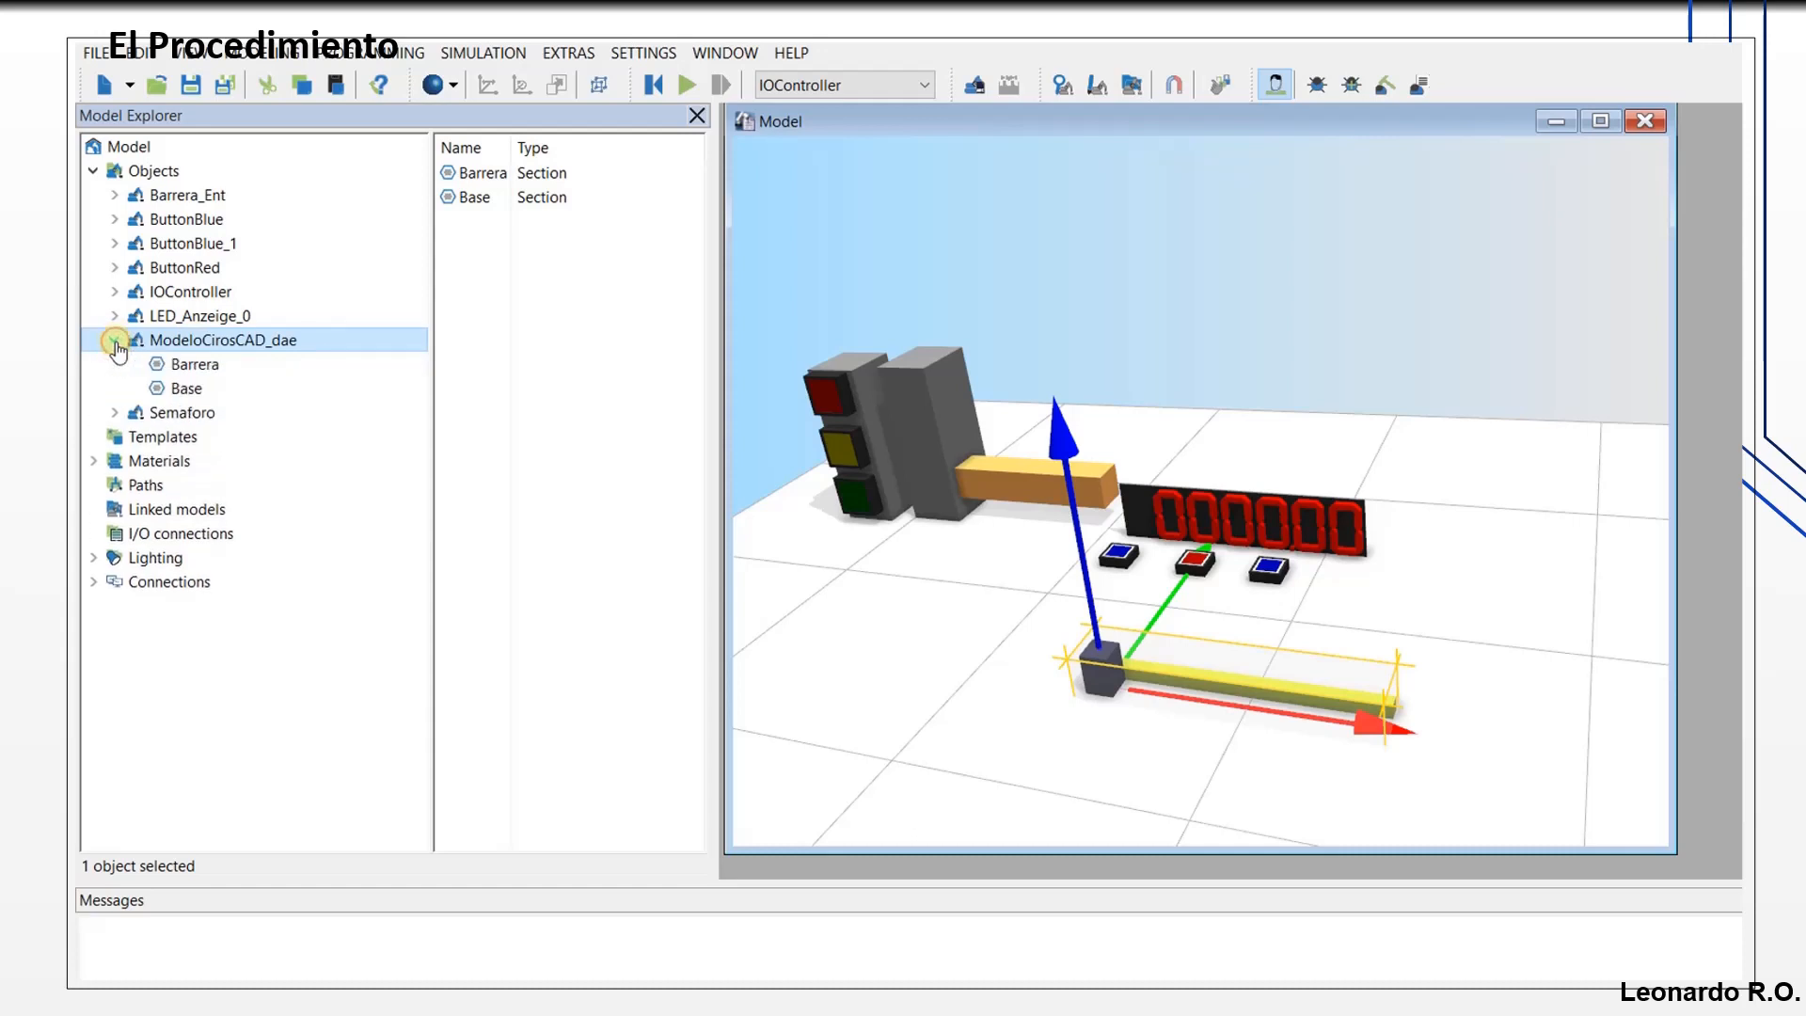
pyautogui.click(184, 363)
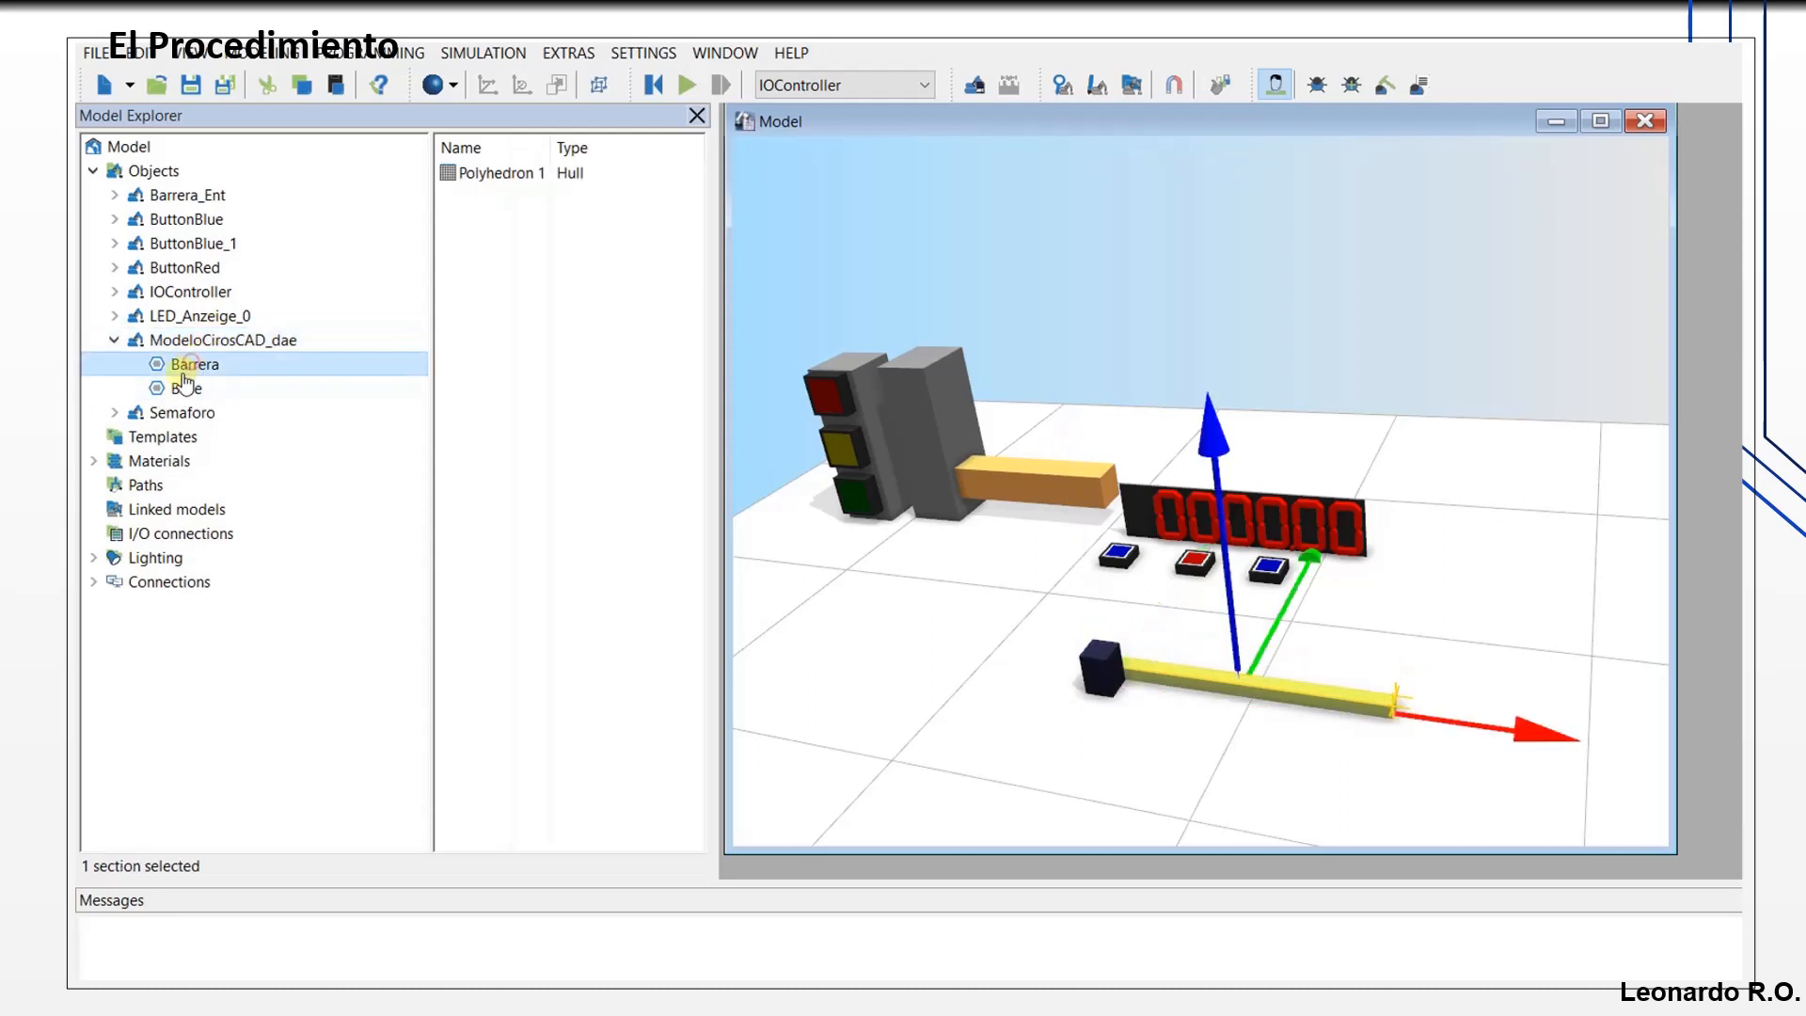
pyautogui.click(172, 390)
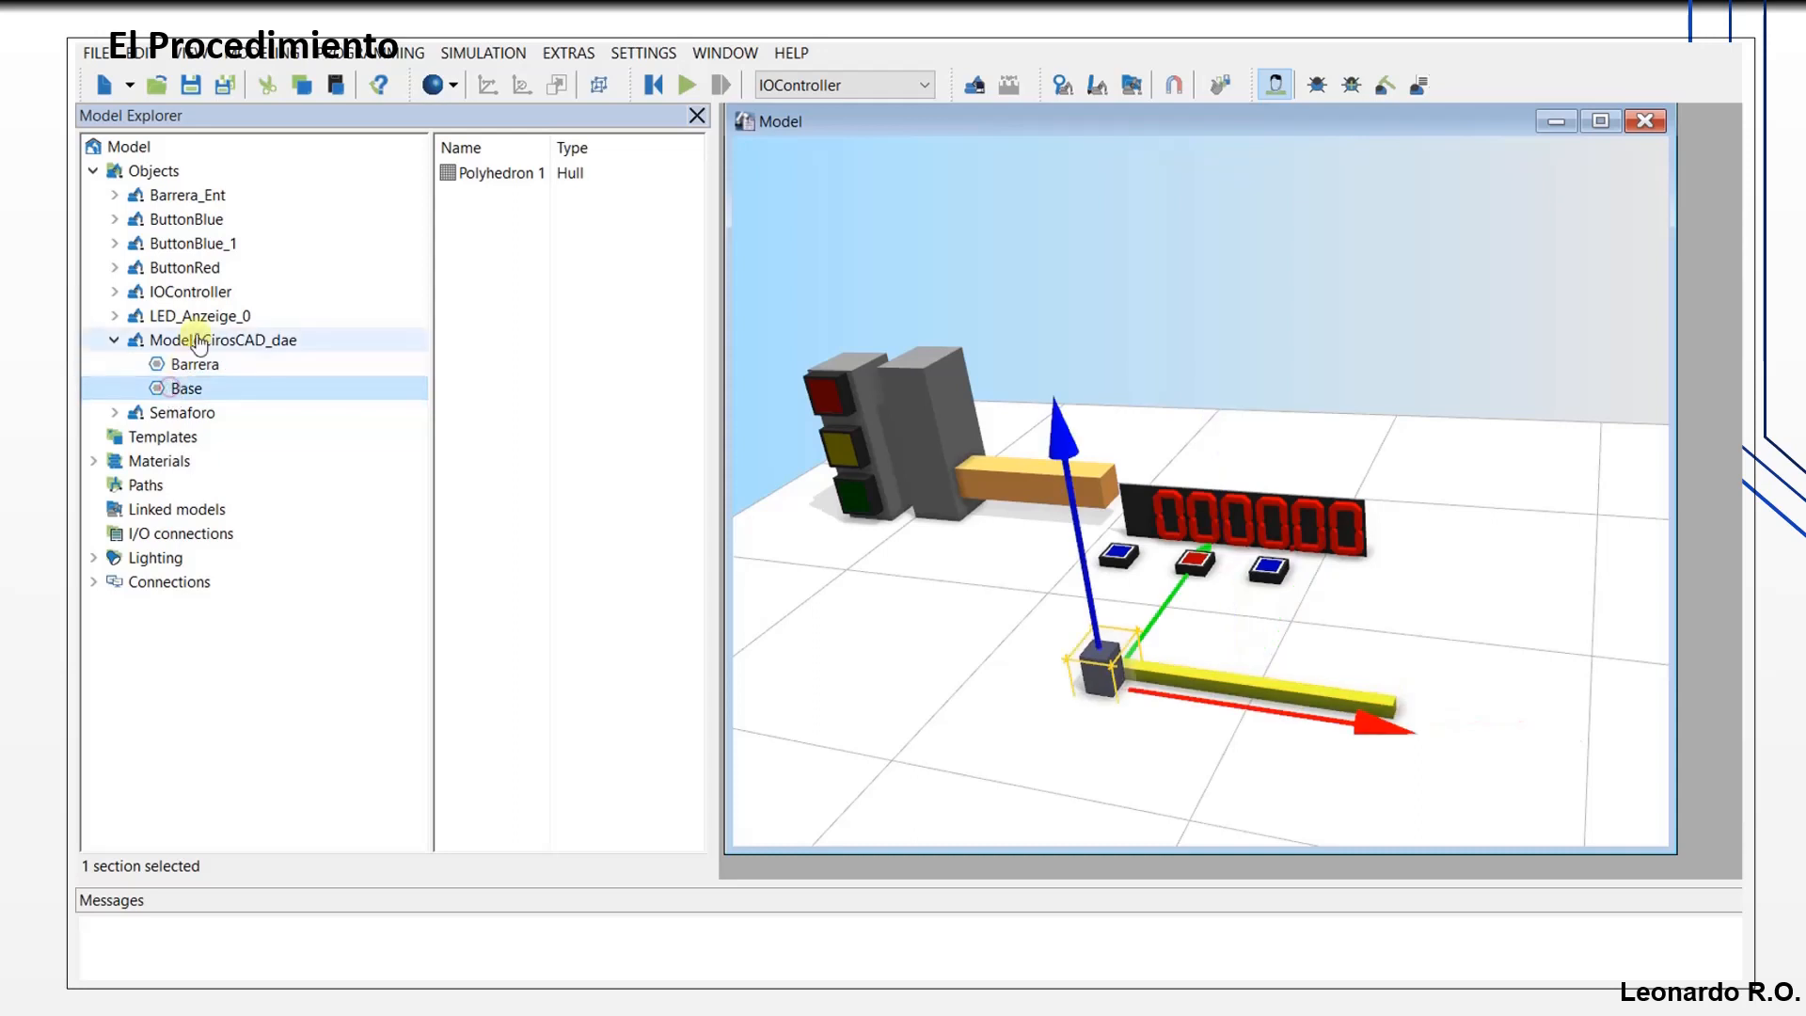
pyautogui.click(197, 340)
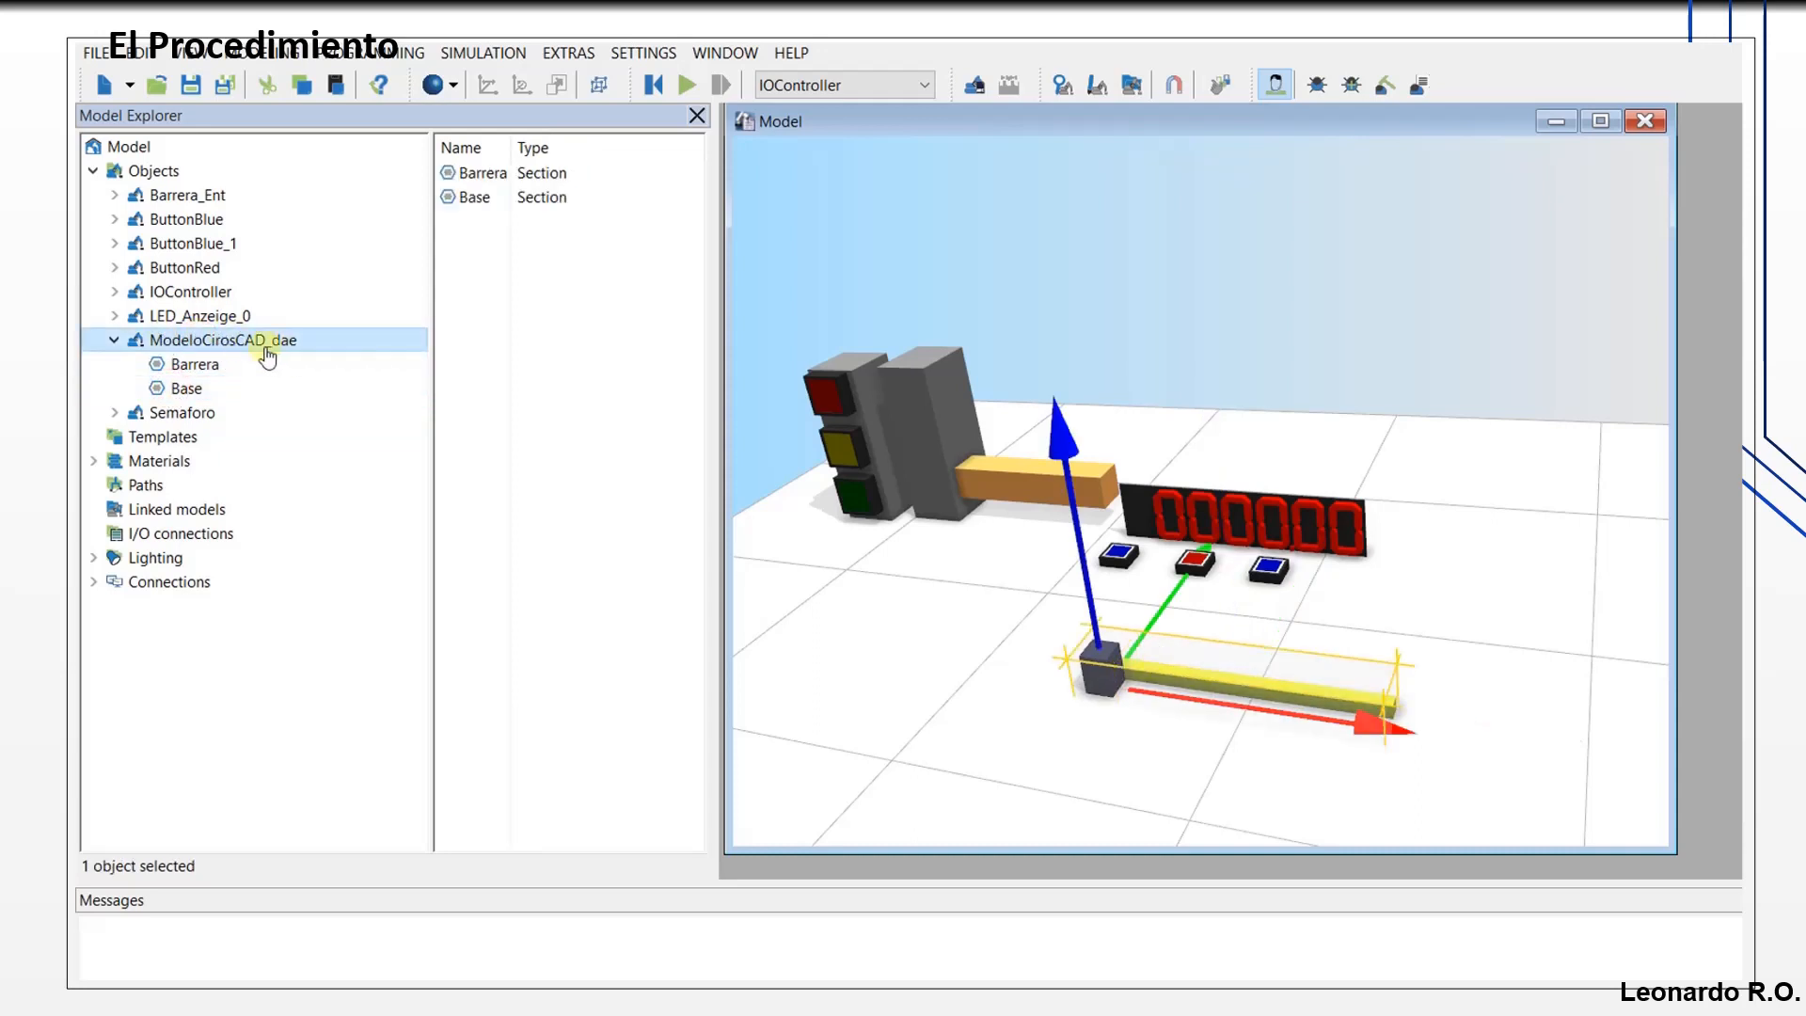
# Step: Compare the coordinate origins and geometry of the imported Barrera and Base sections in the model view
pyautogui.click(237, 365)
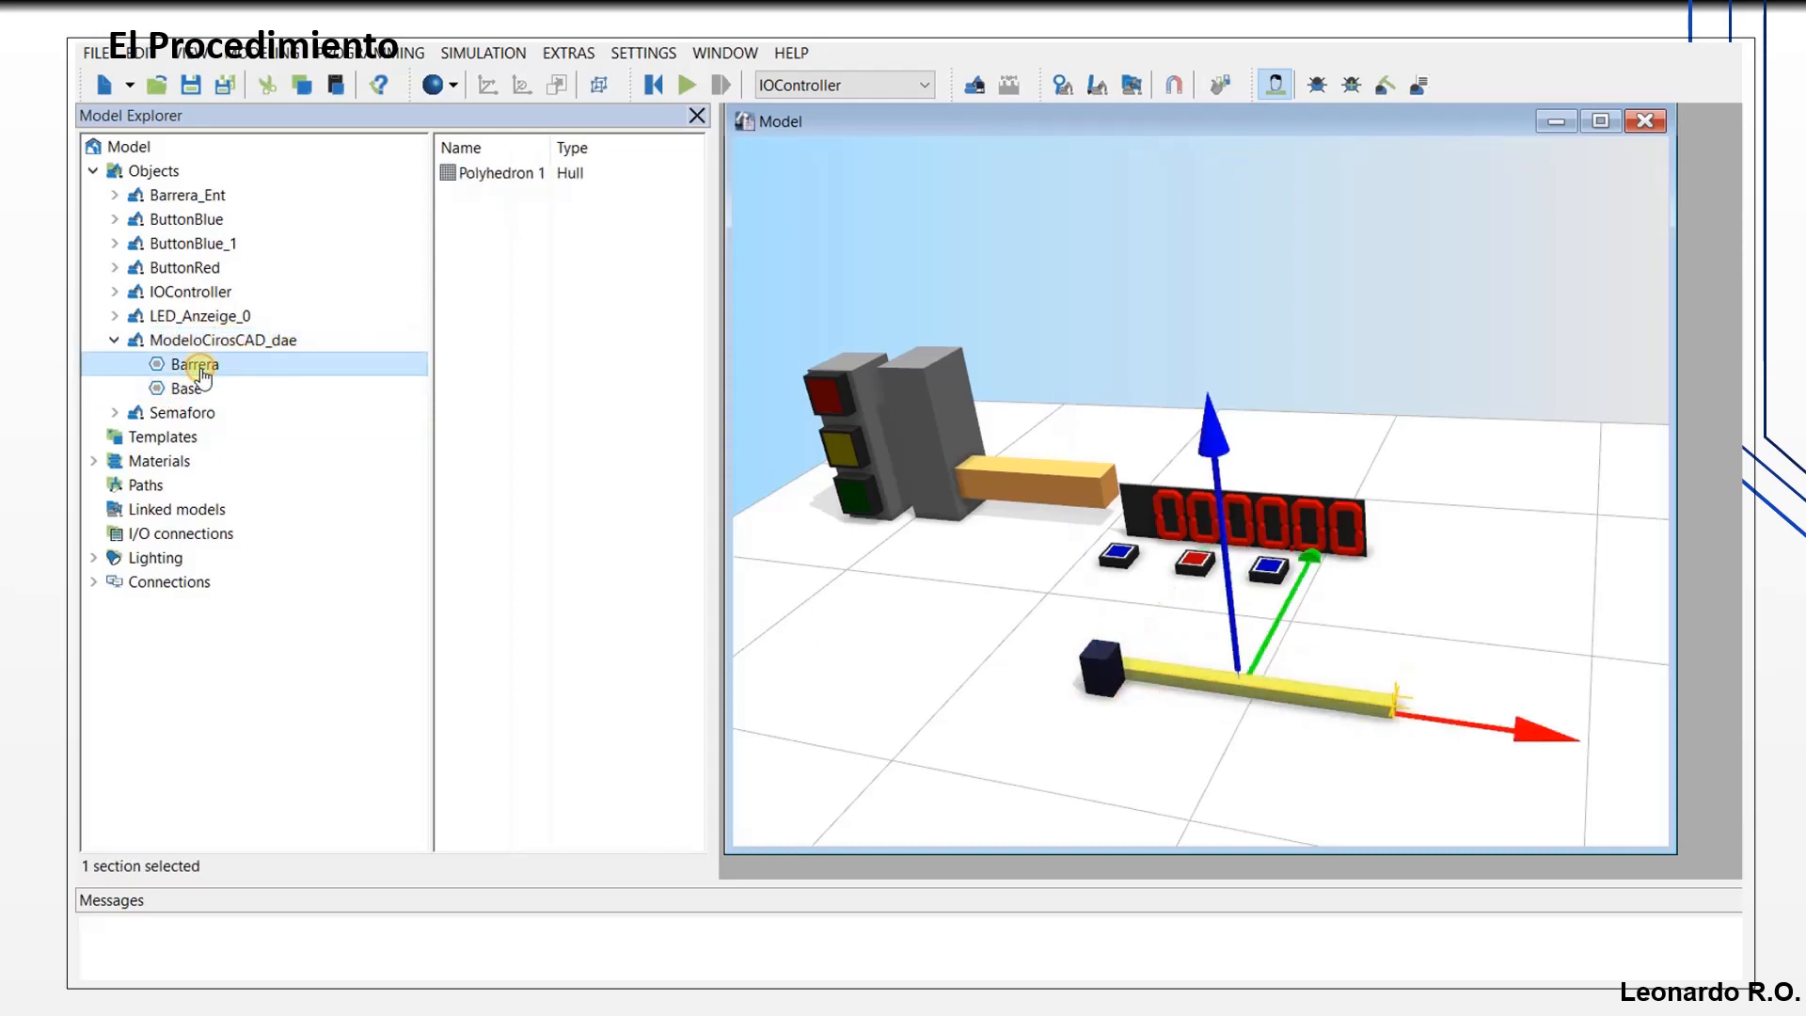
pyautogui.click(193, 390)
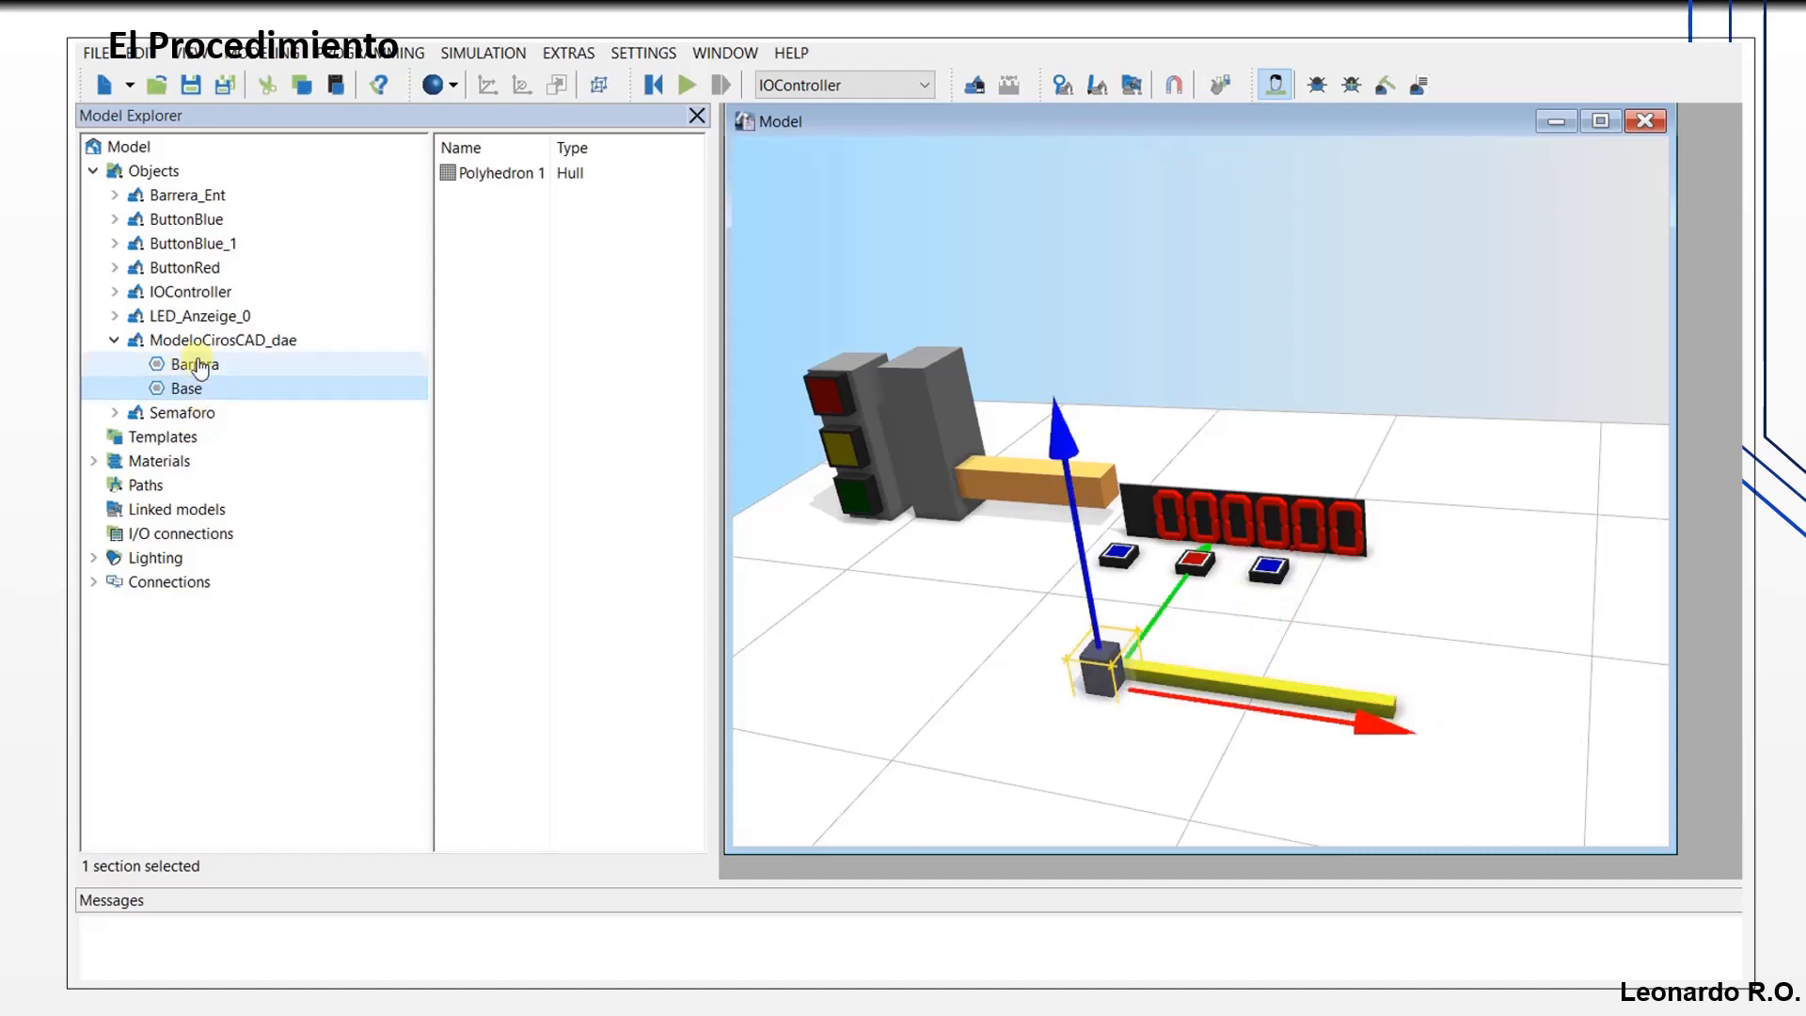
pyautogui.click(188, 365)
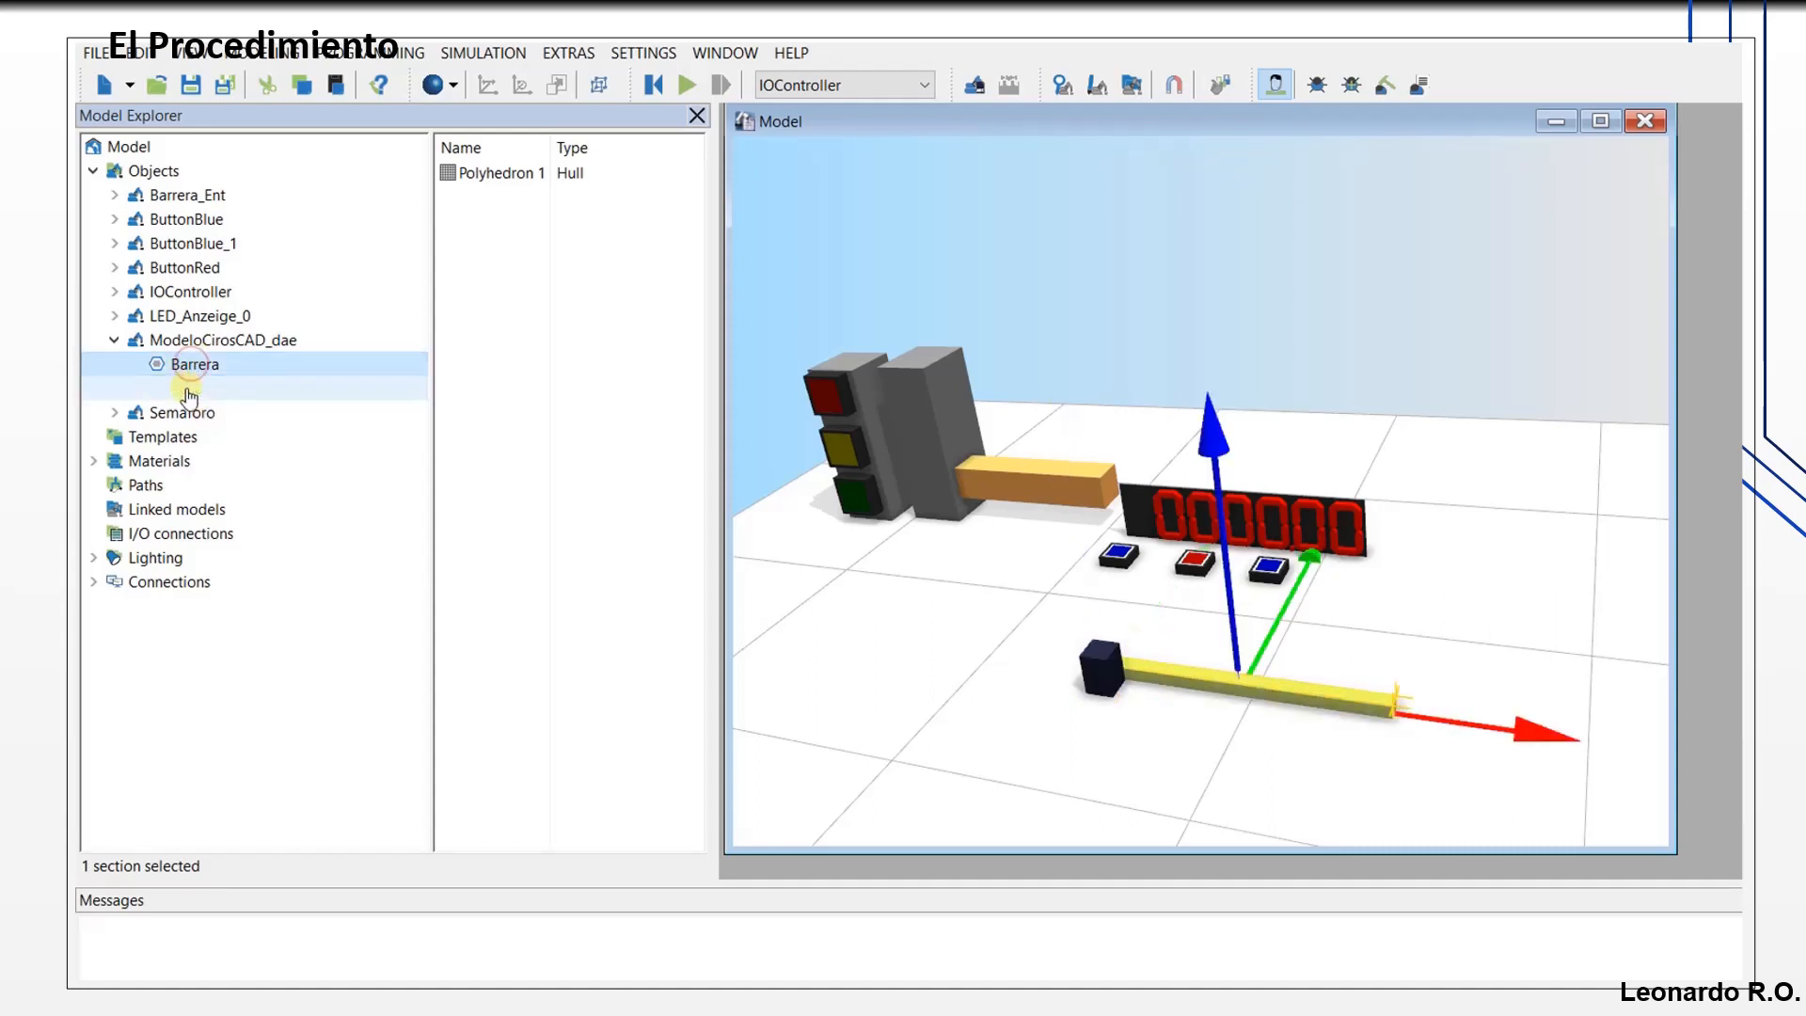
pyautogui.click(184, 389)
pyautogui.click(195, 366)
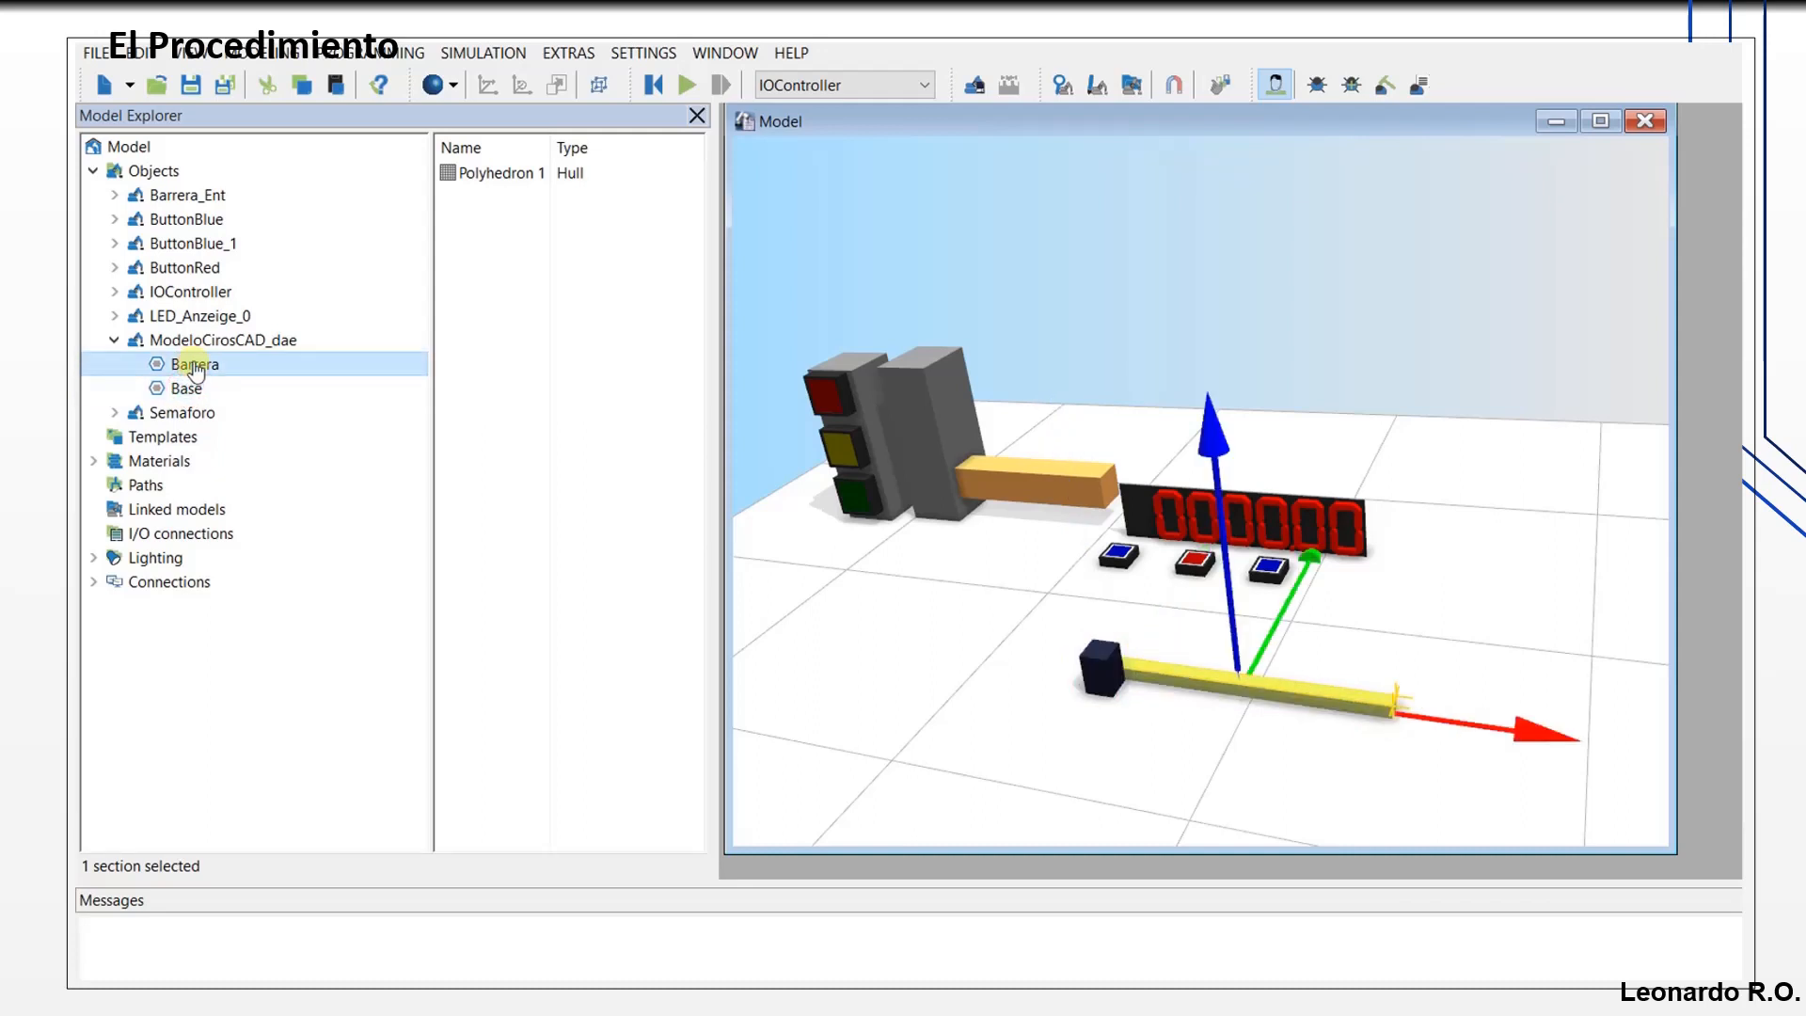
pyautogui.click(185, 388)
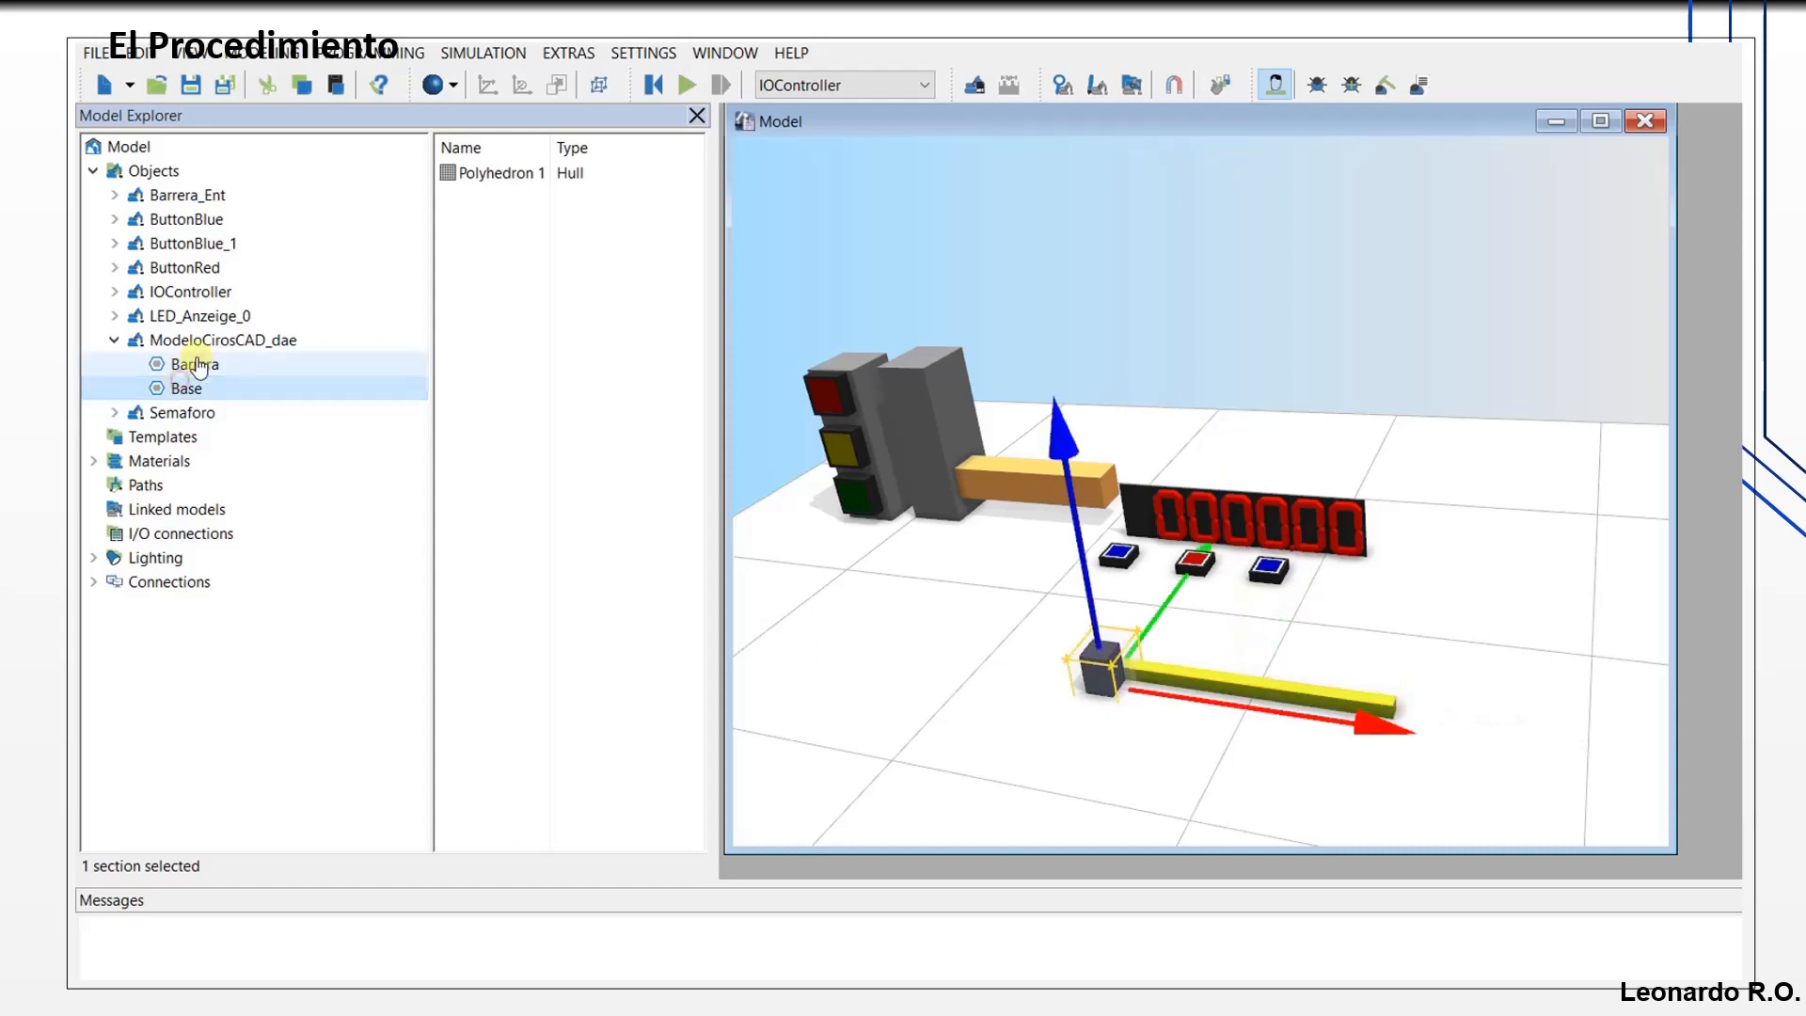
pyautogui.click(197, 366)
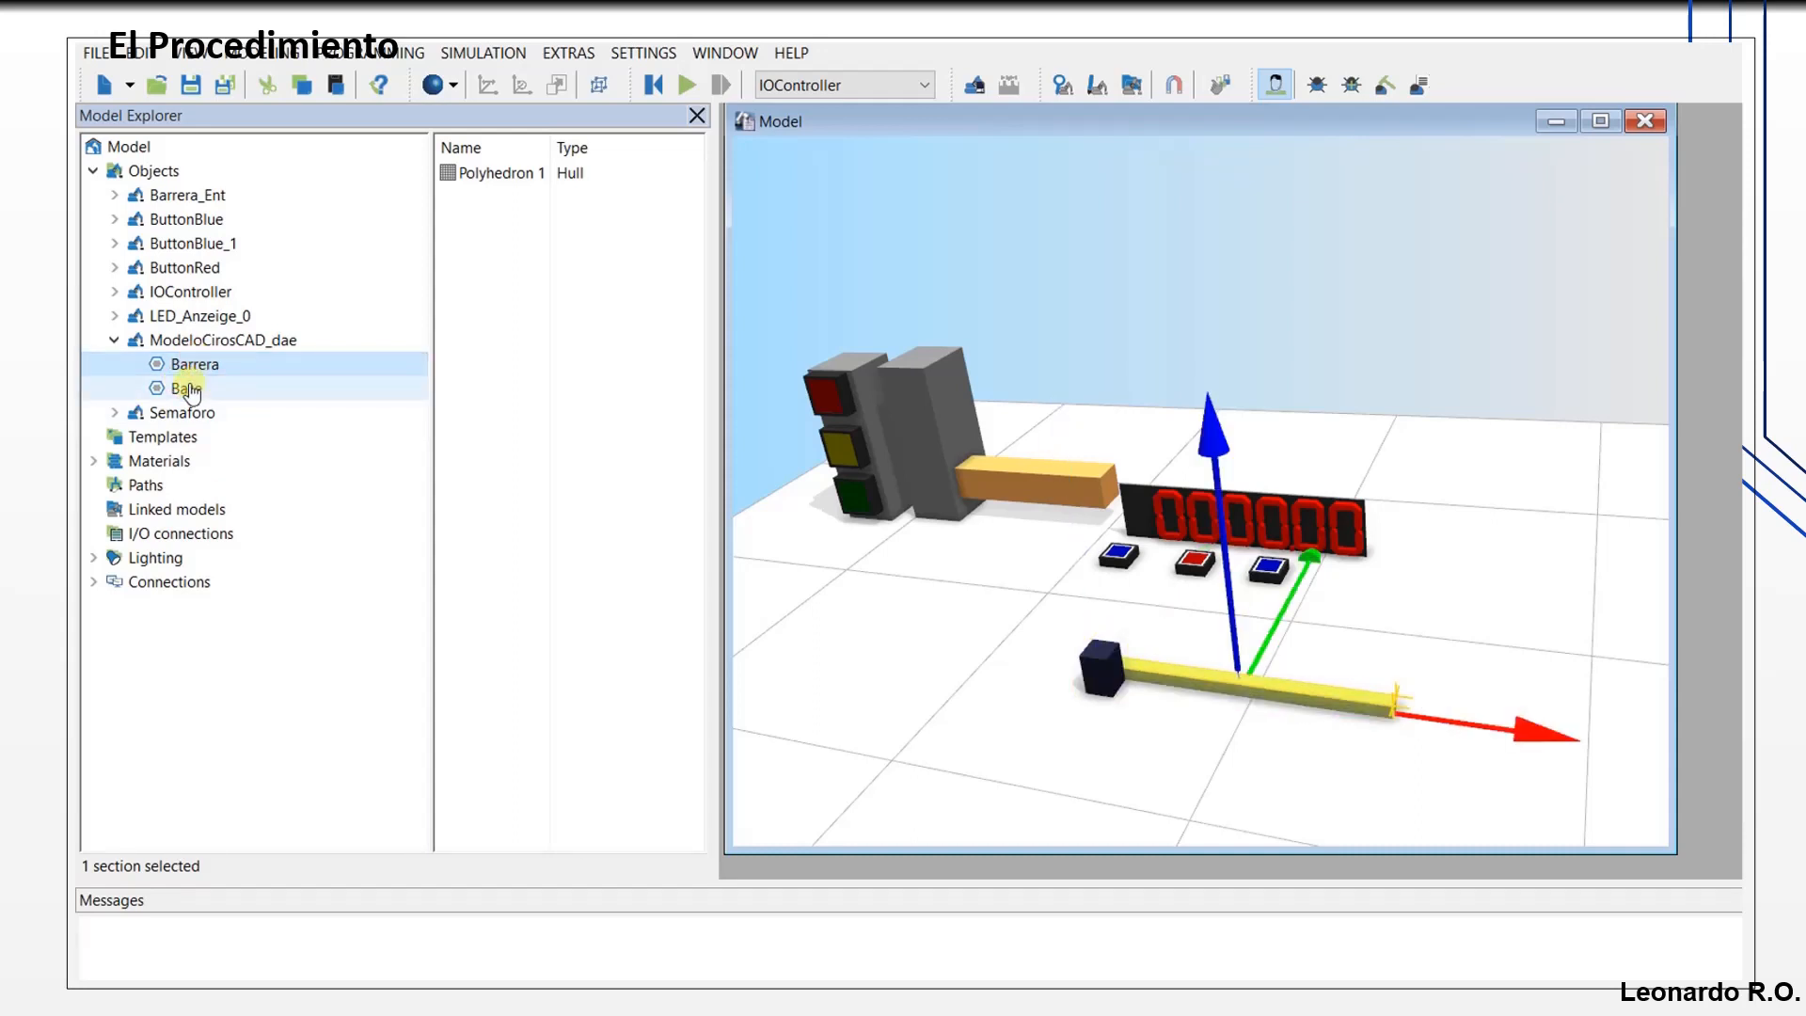
pyautogui.click(188, 389)
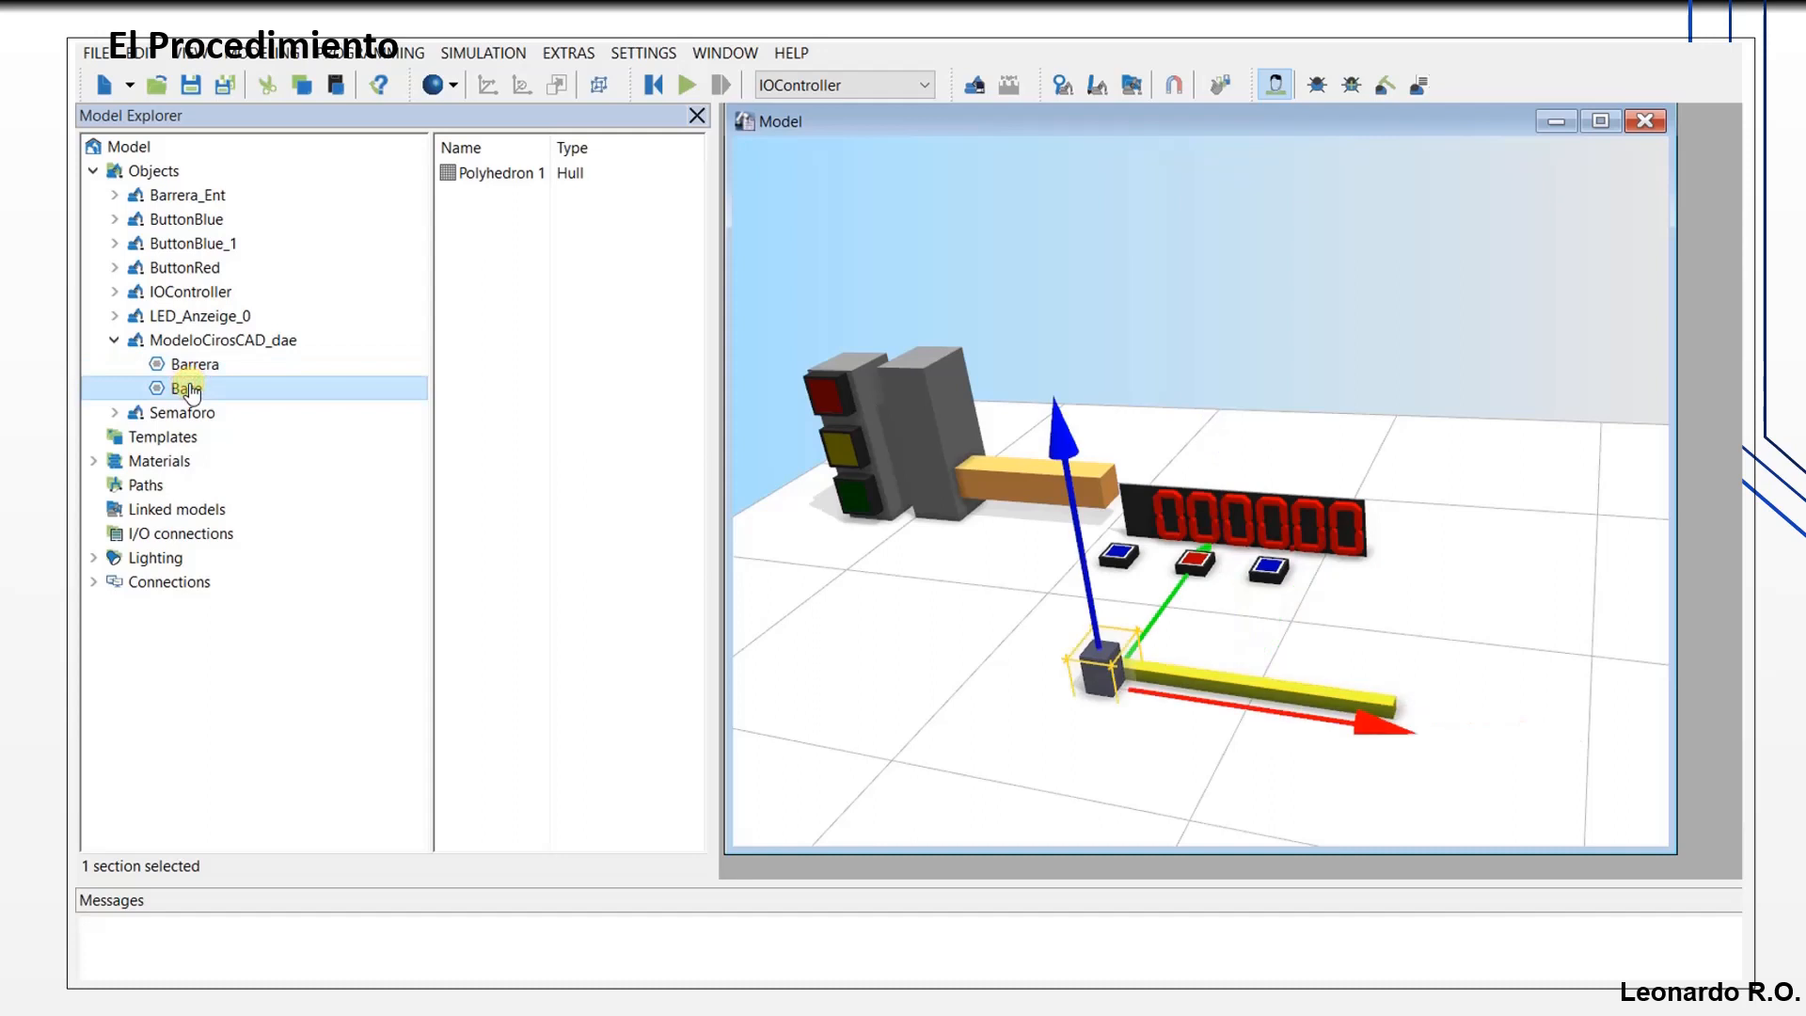
pyautogui.click(195, 366)
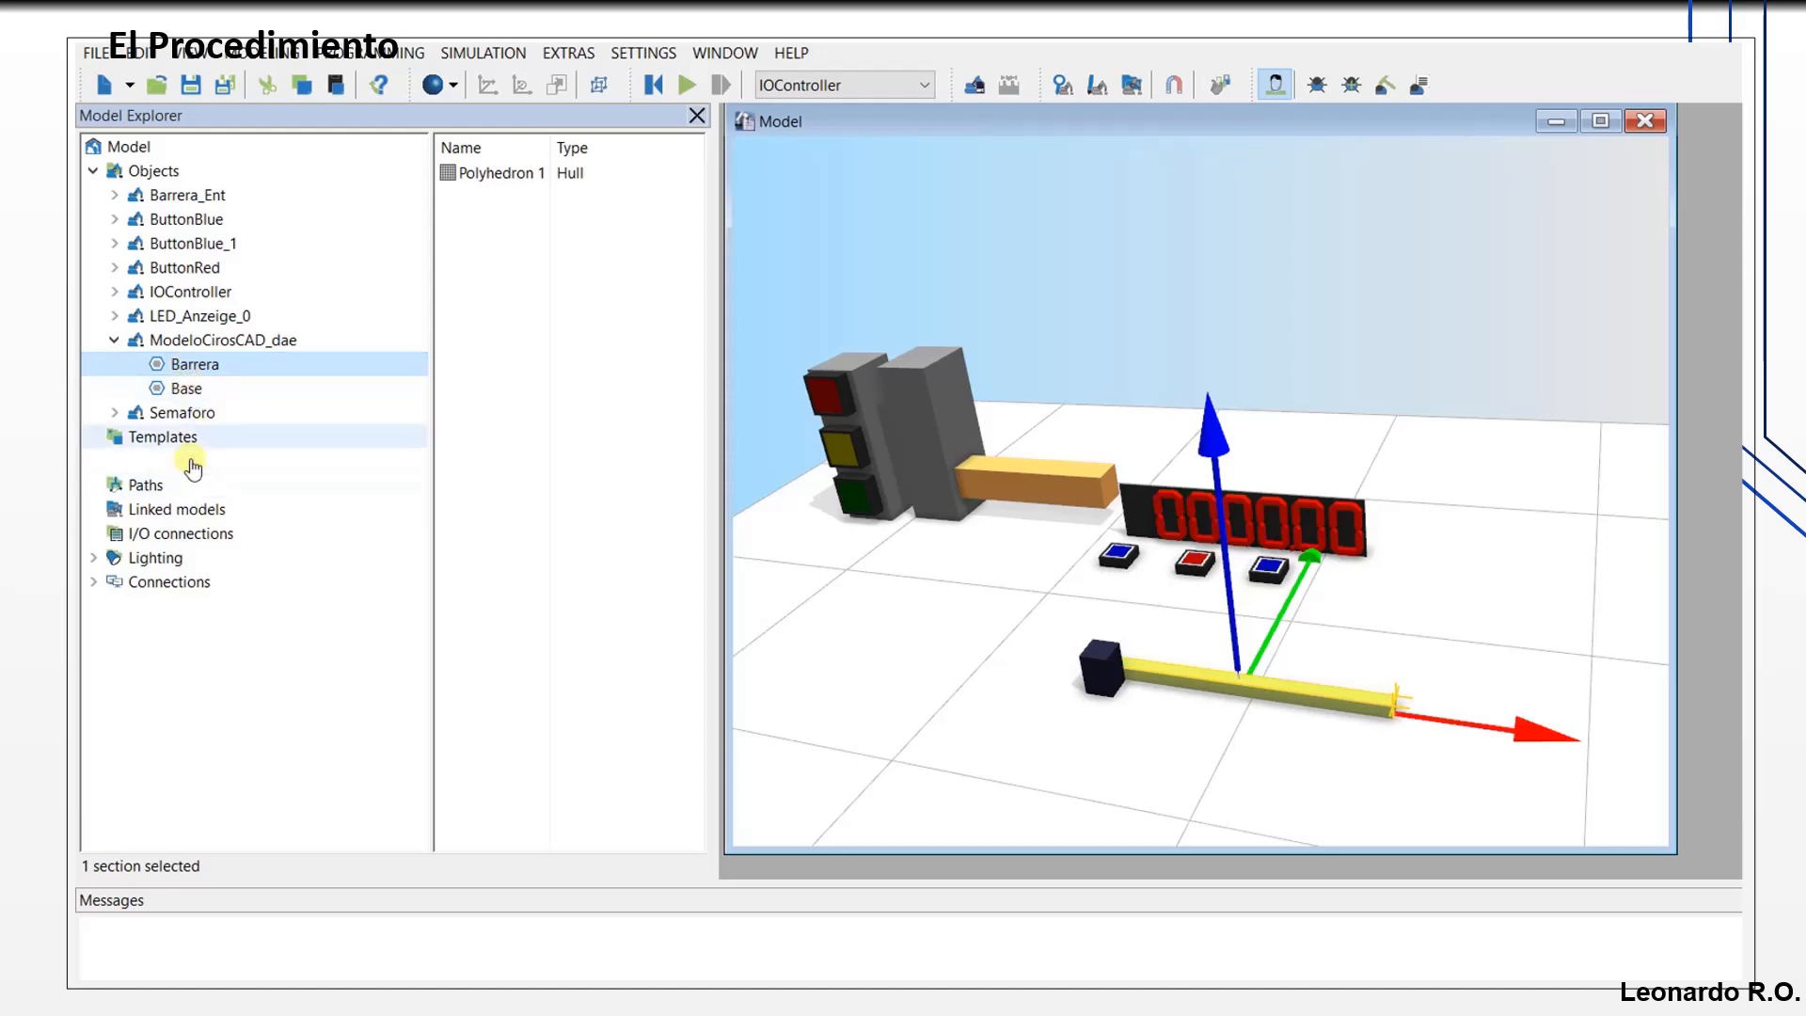
pyautogui.click(180, 389)
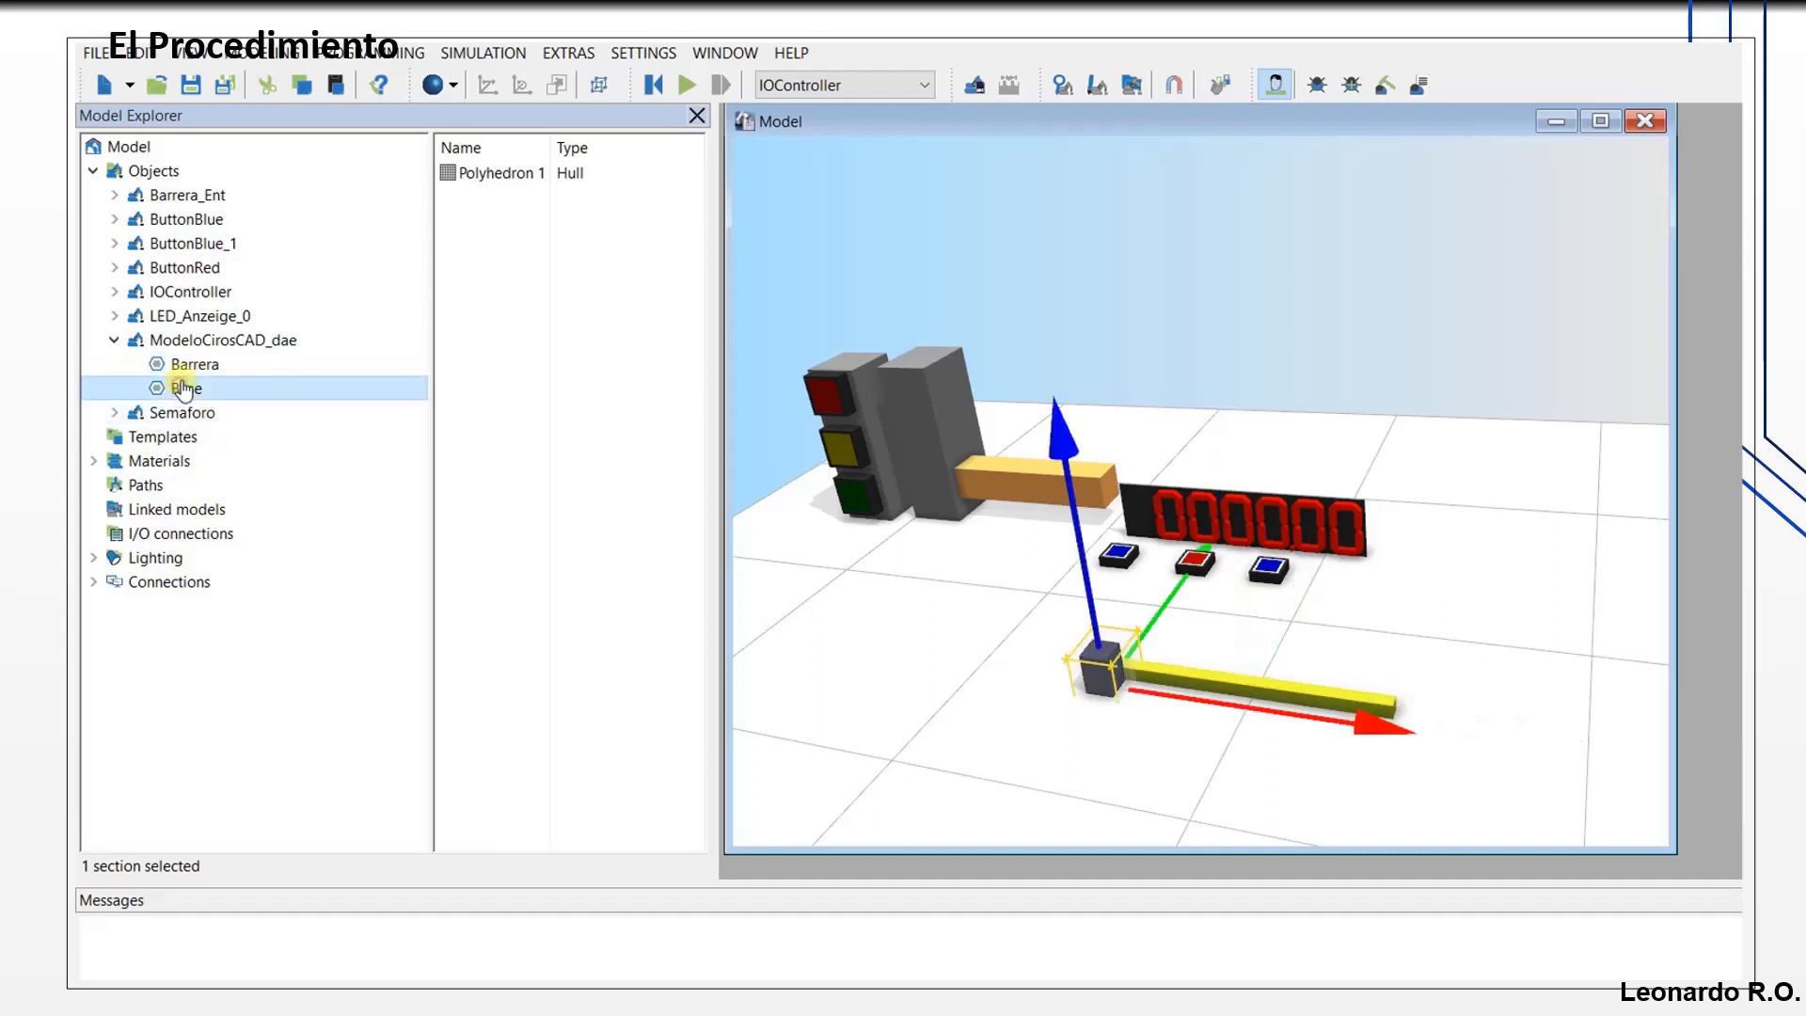
pyautogui.click(185, 367)
pyautogui.click(186, 389)
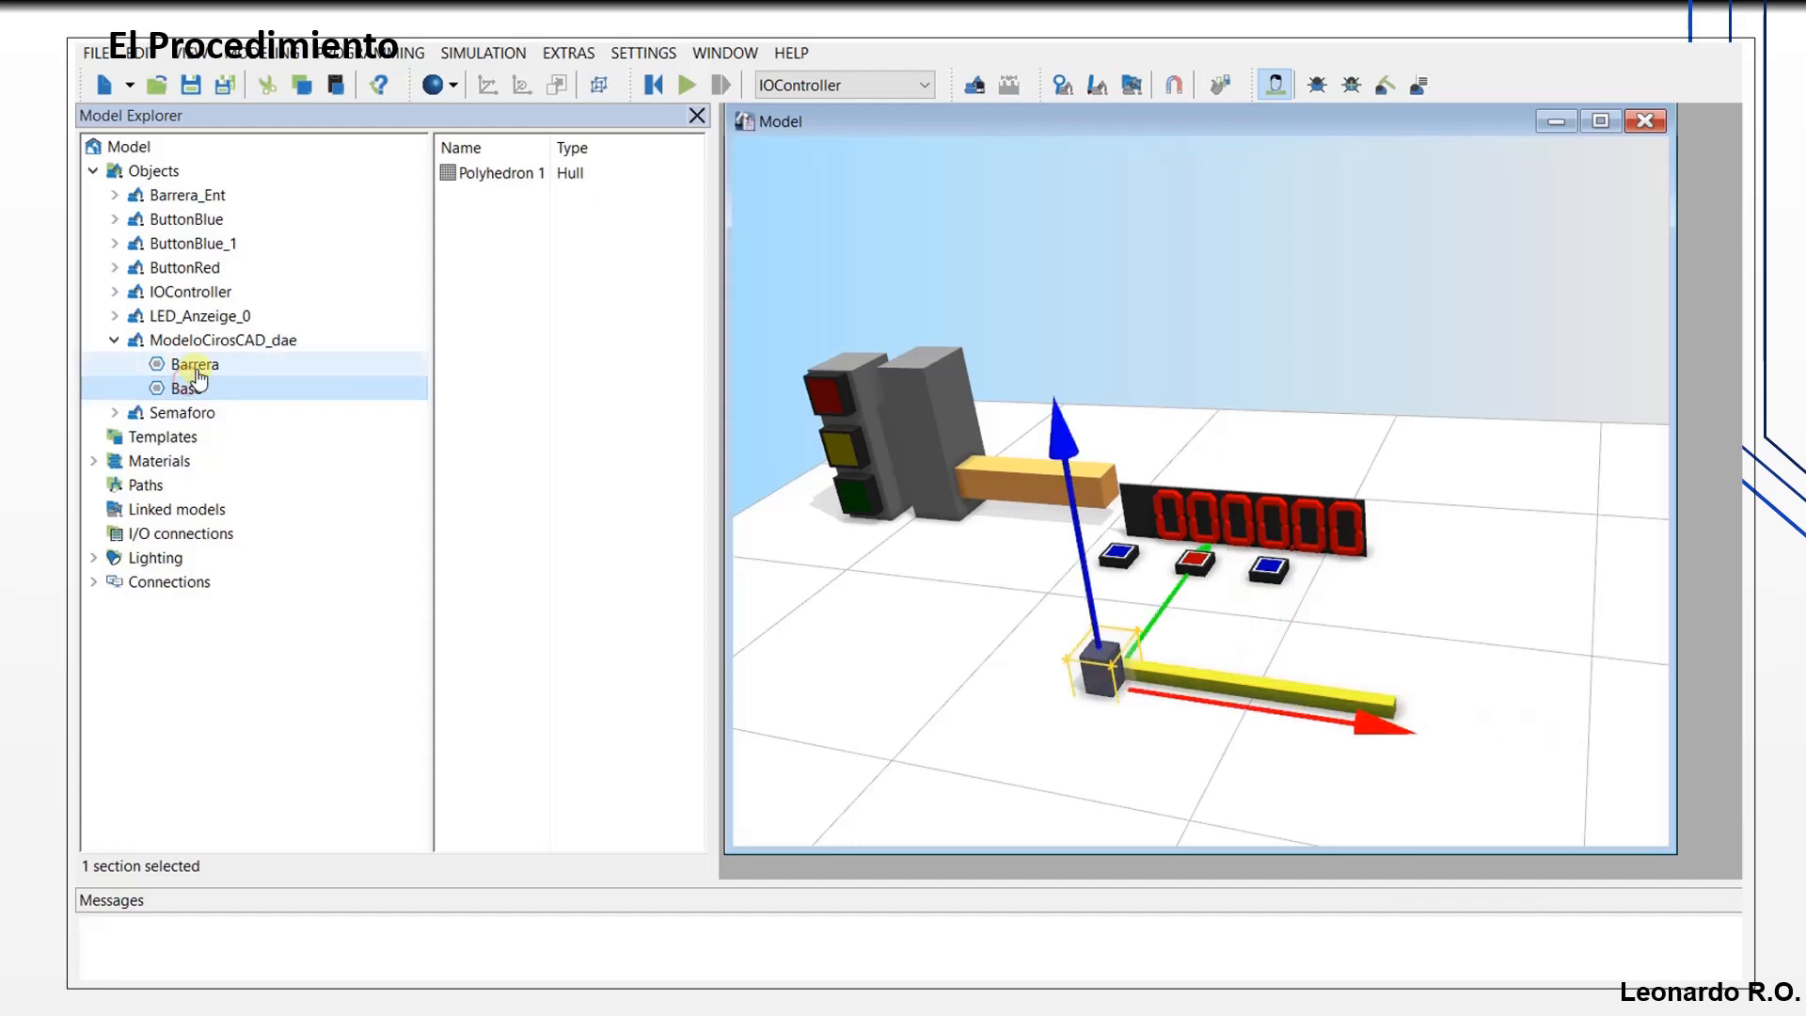
pyautogui.click(115, 341)
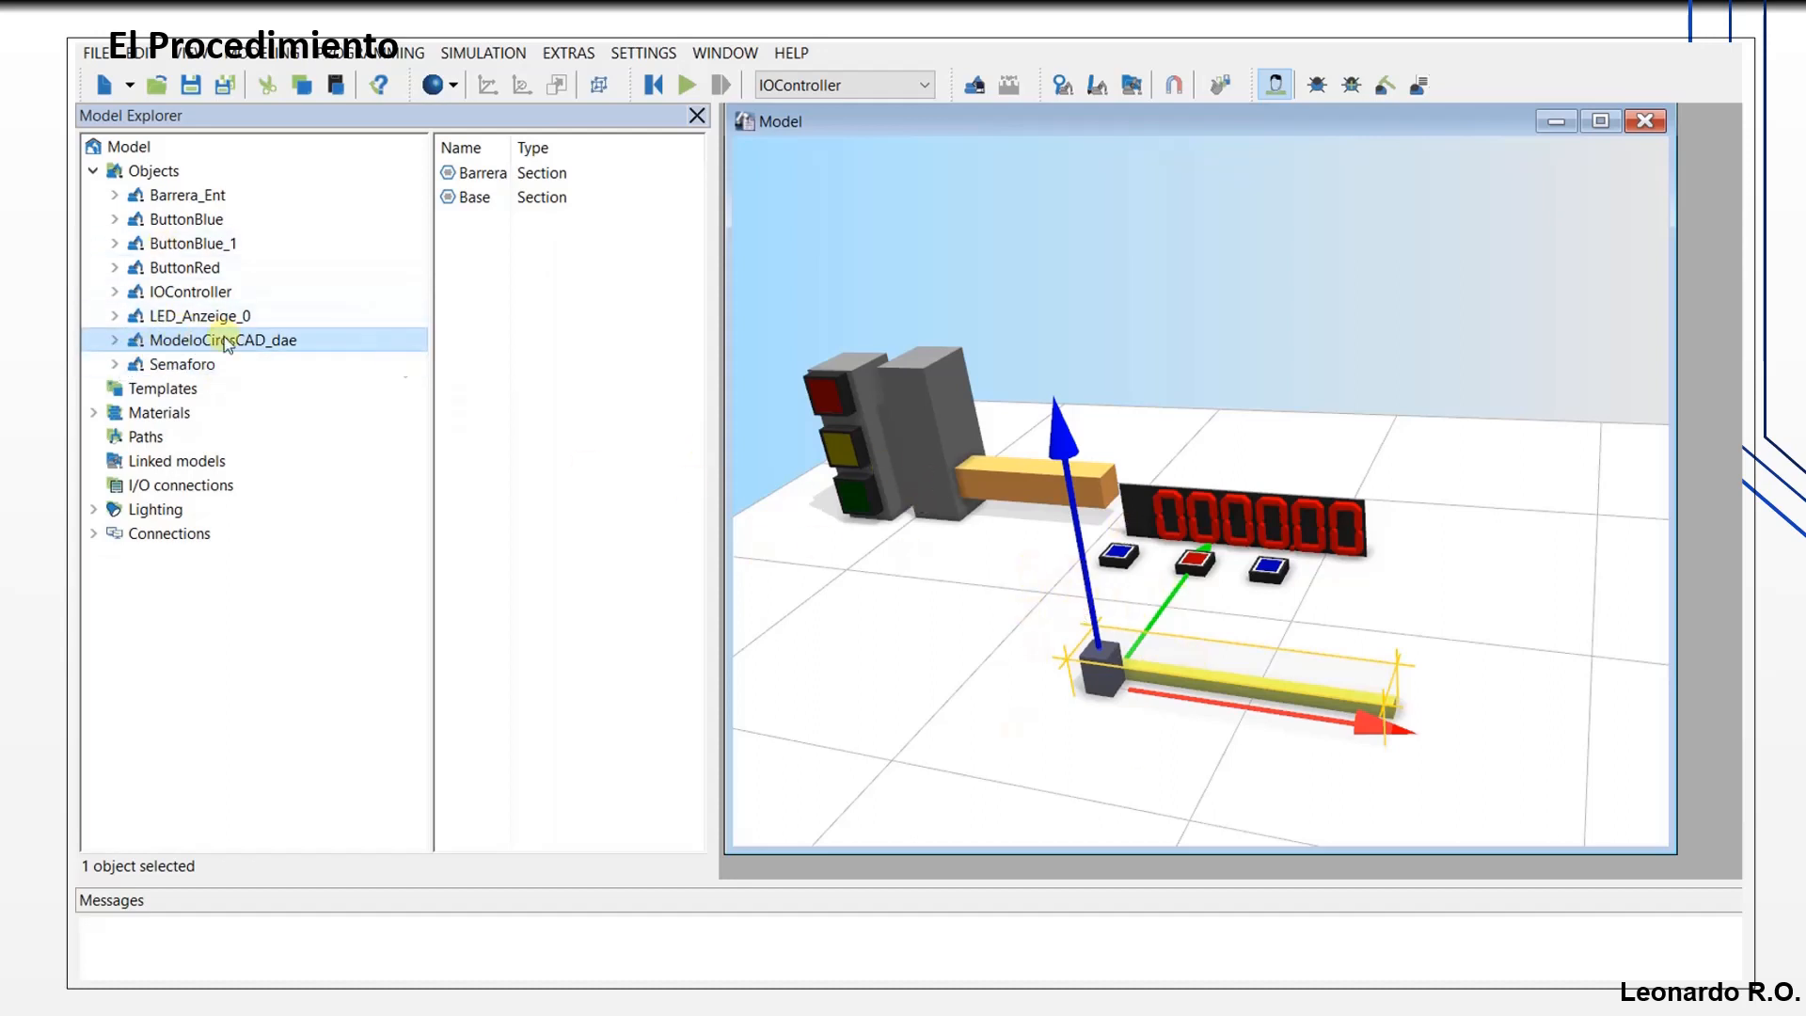
# Step: Create a new empty object in the model and name it Barrera_sal
pyautogui.click(153, 172)
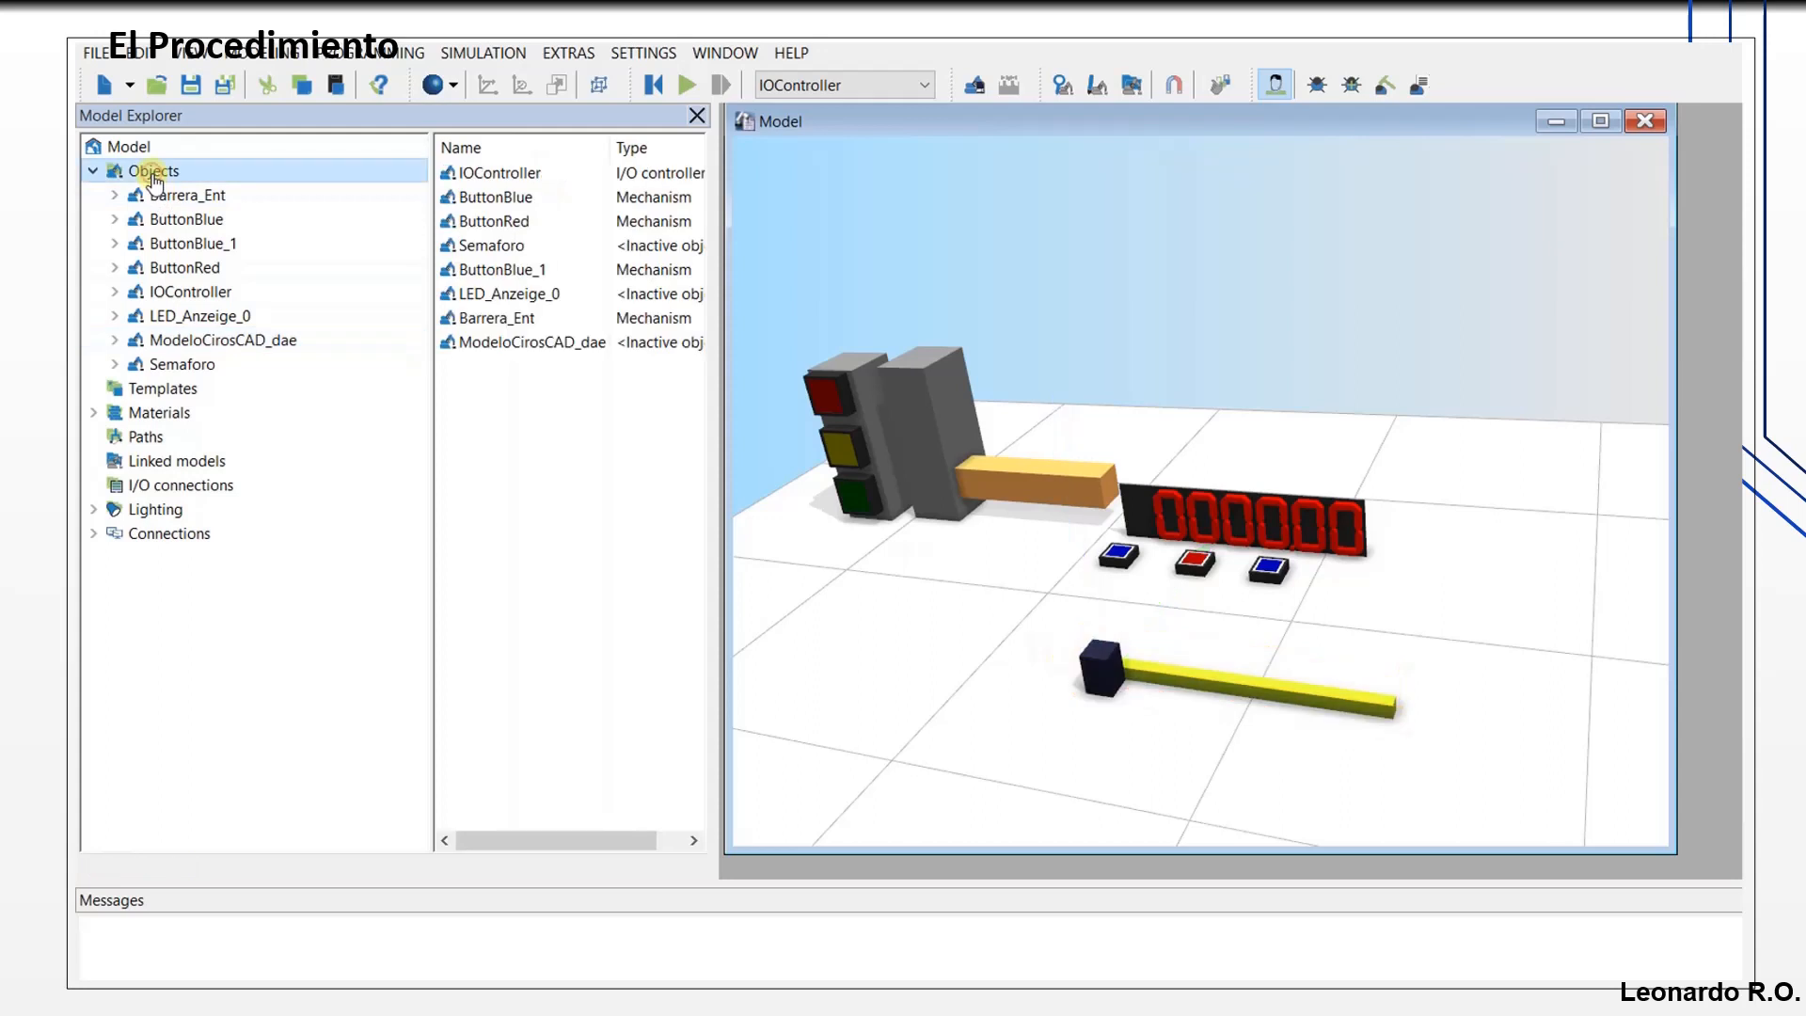
pyautogui.rightClick(153, 177)
pyautogui.moveTo(204, 189)
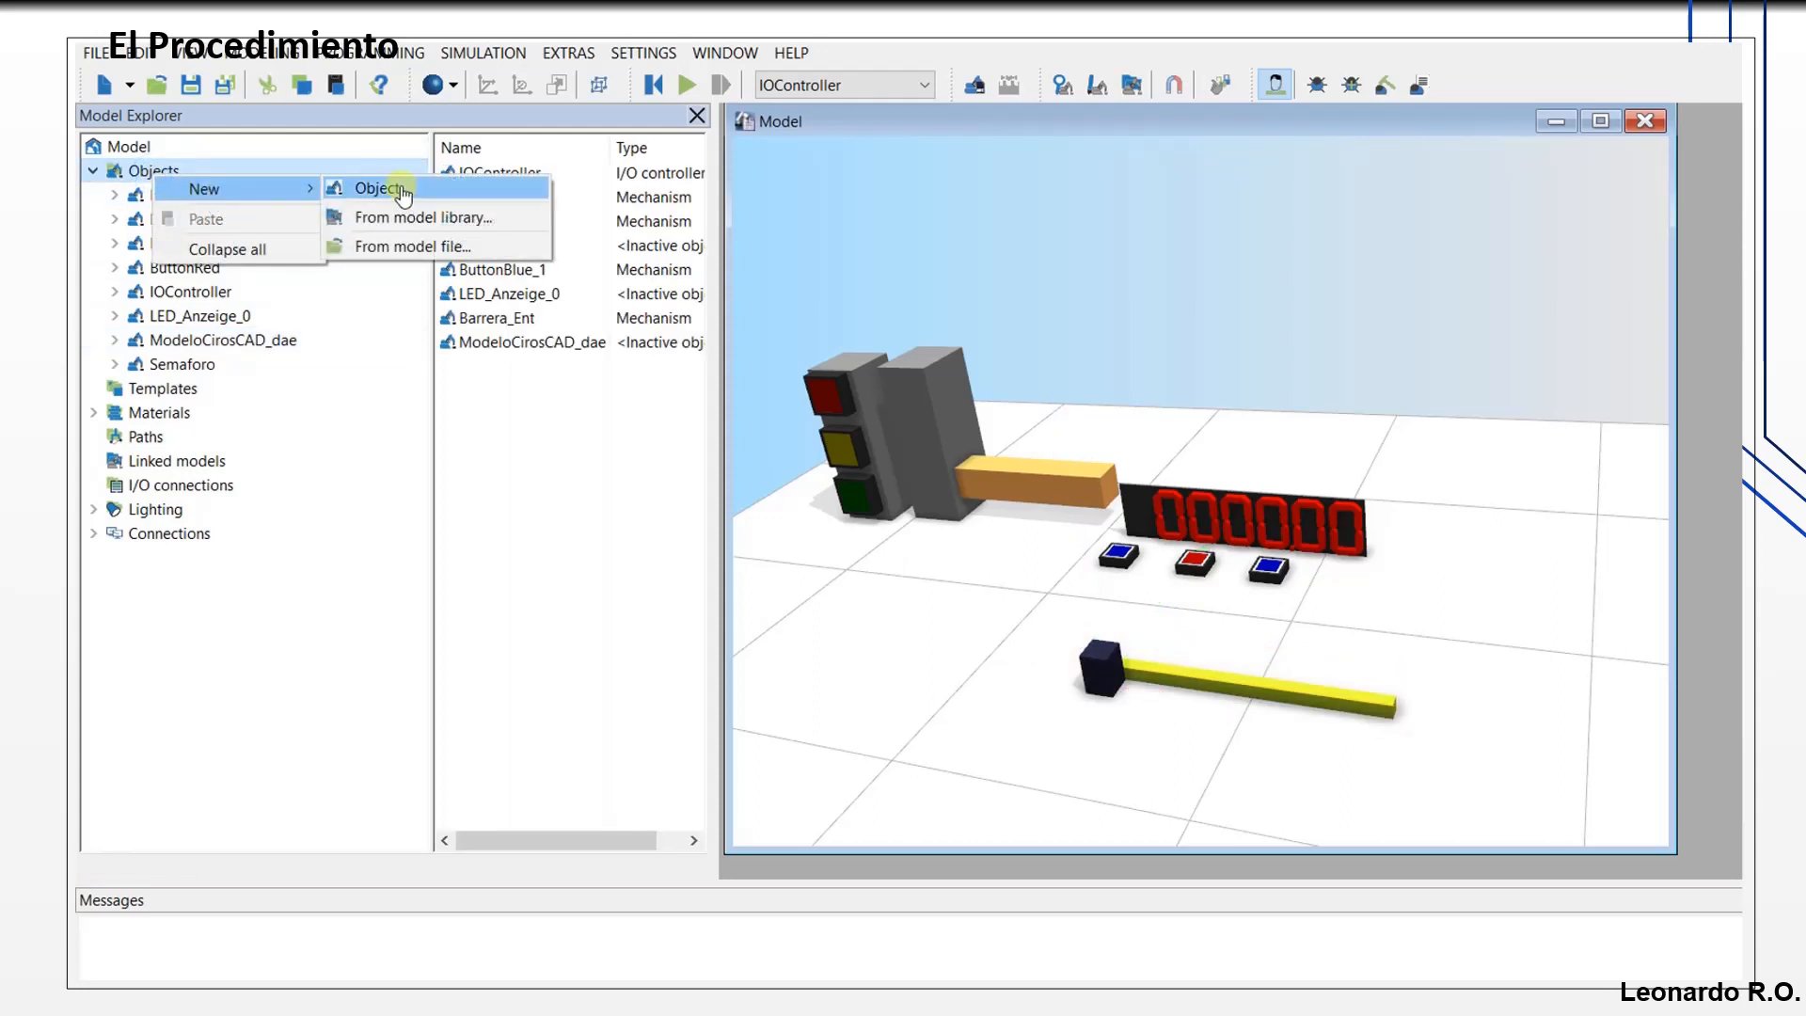
pyautogui.click(402, 191)
pyautogui.click(188, 374)
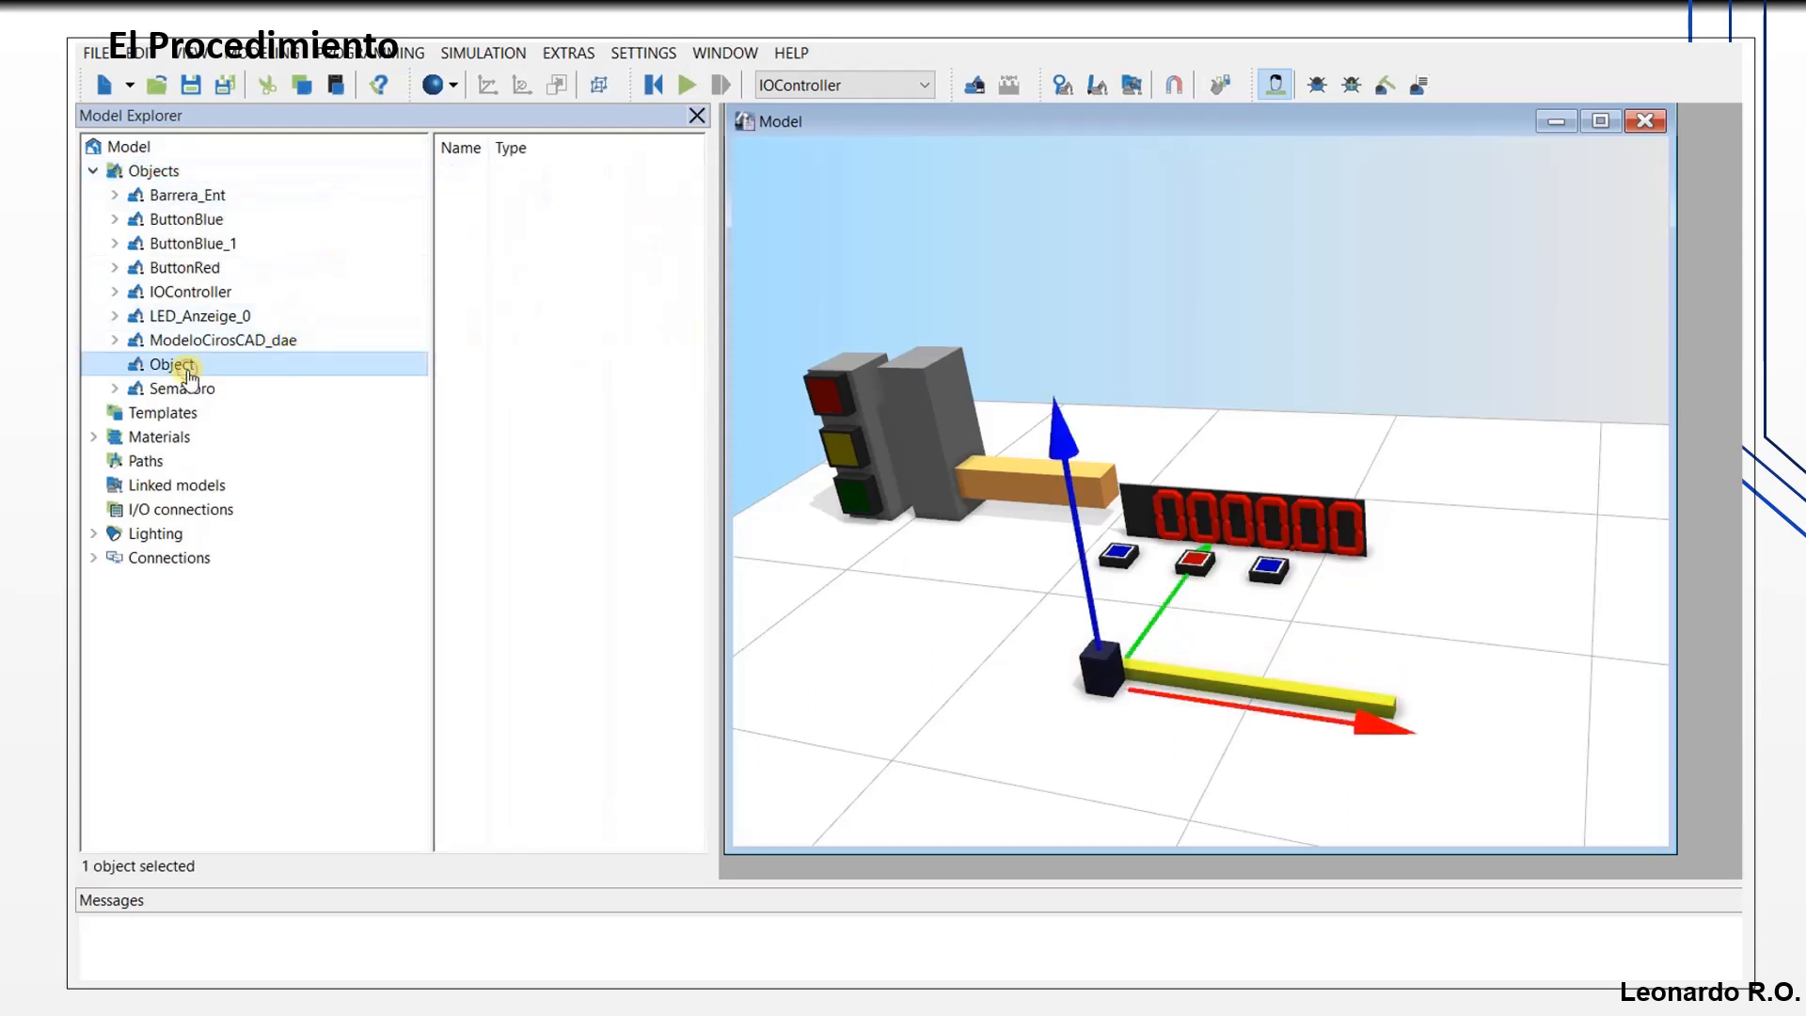
pyautogui.press('F2')
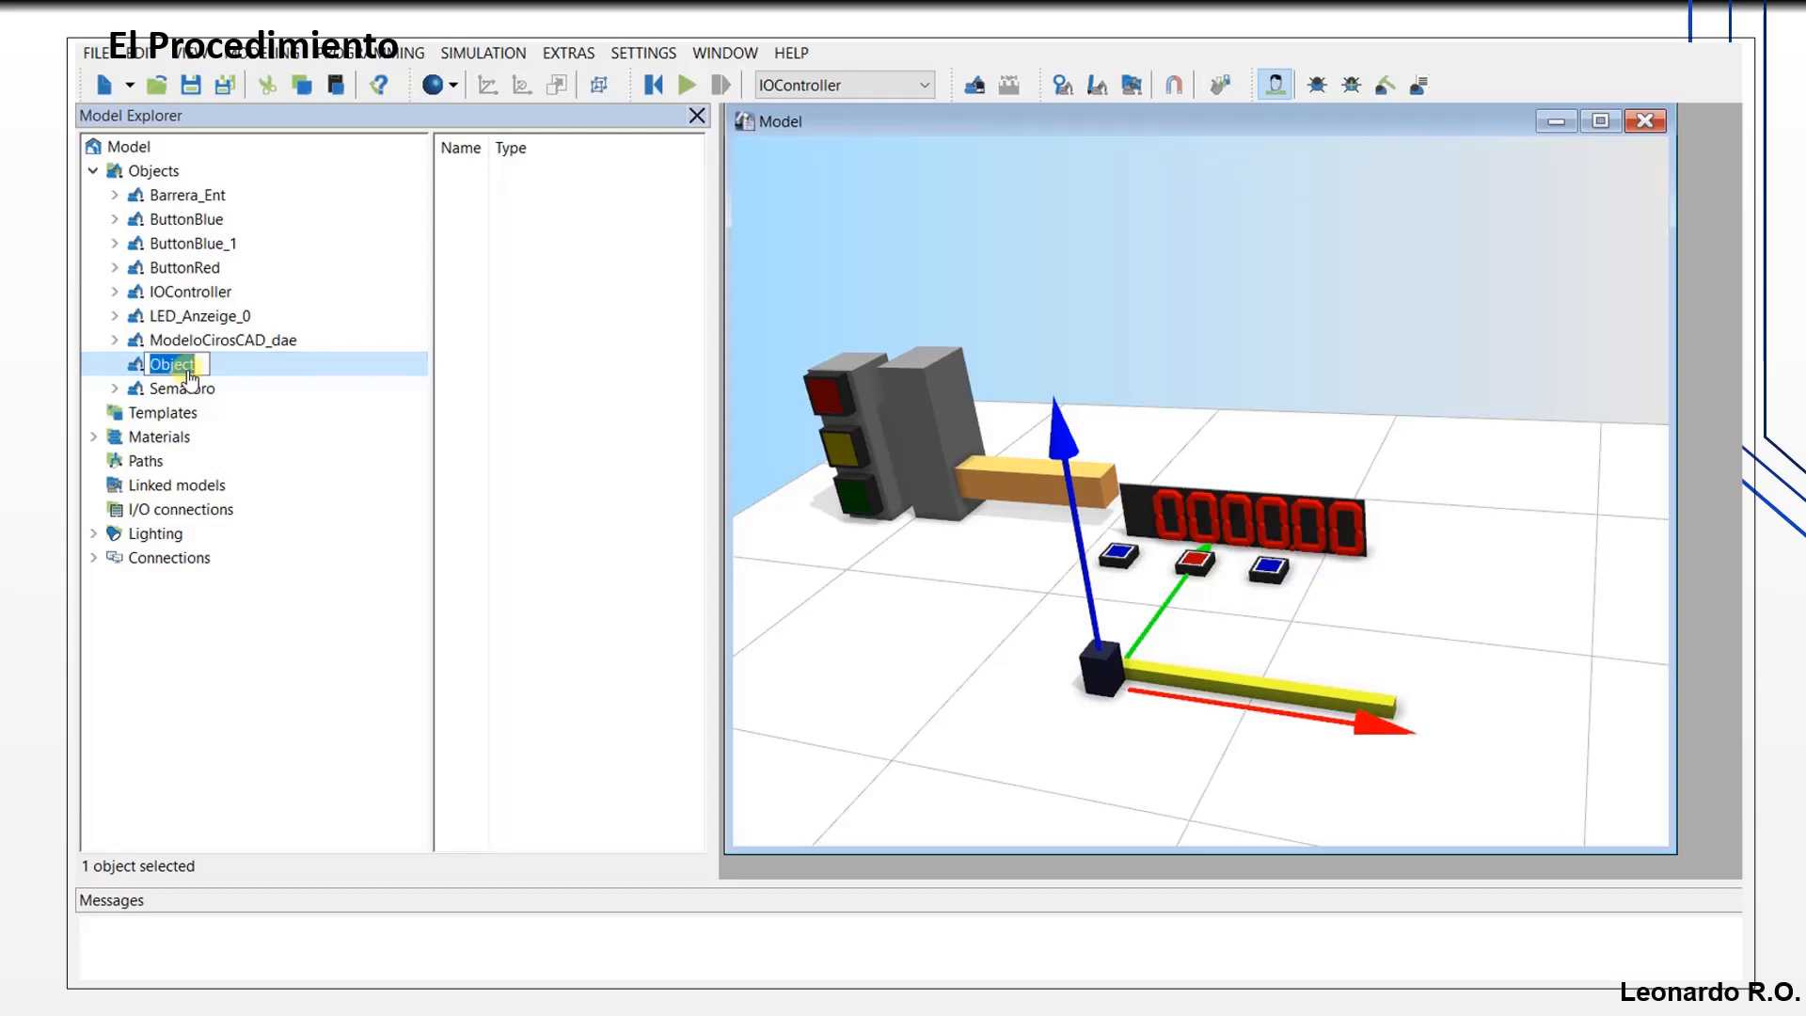
pyautogui.write('Barrera_sal')
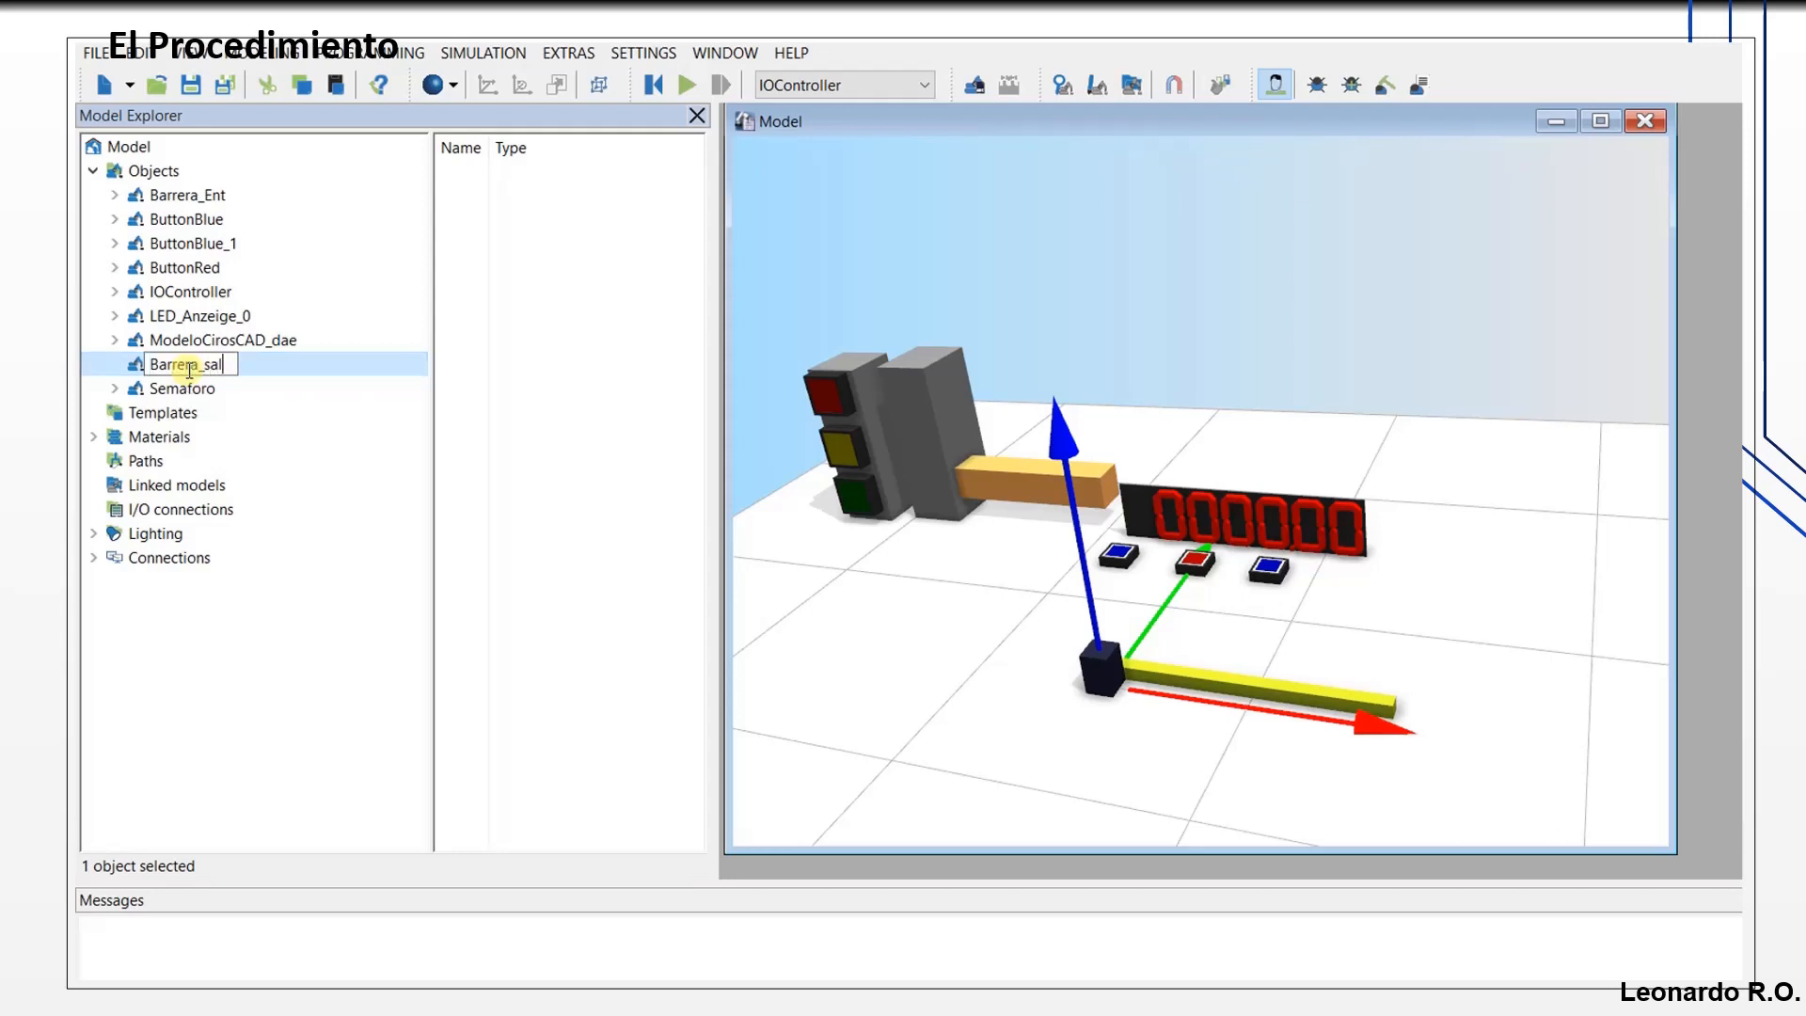
pyautogui.press('Return')
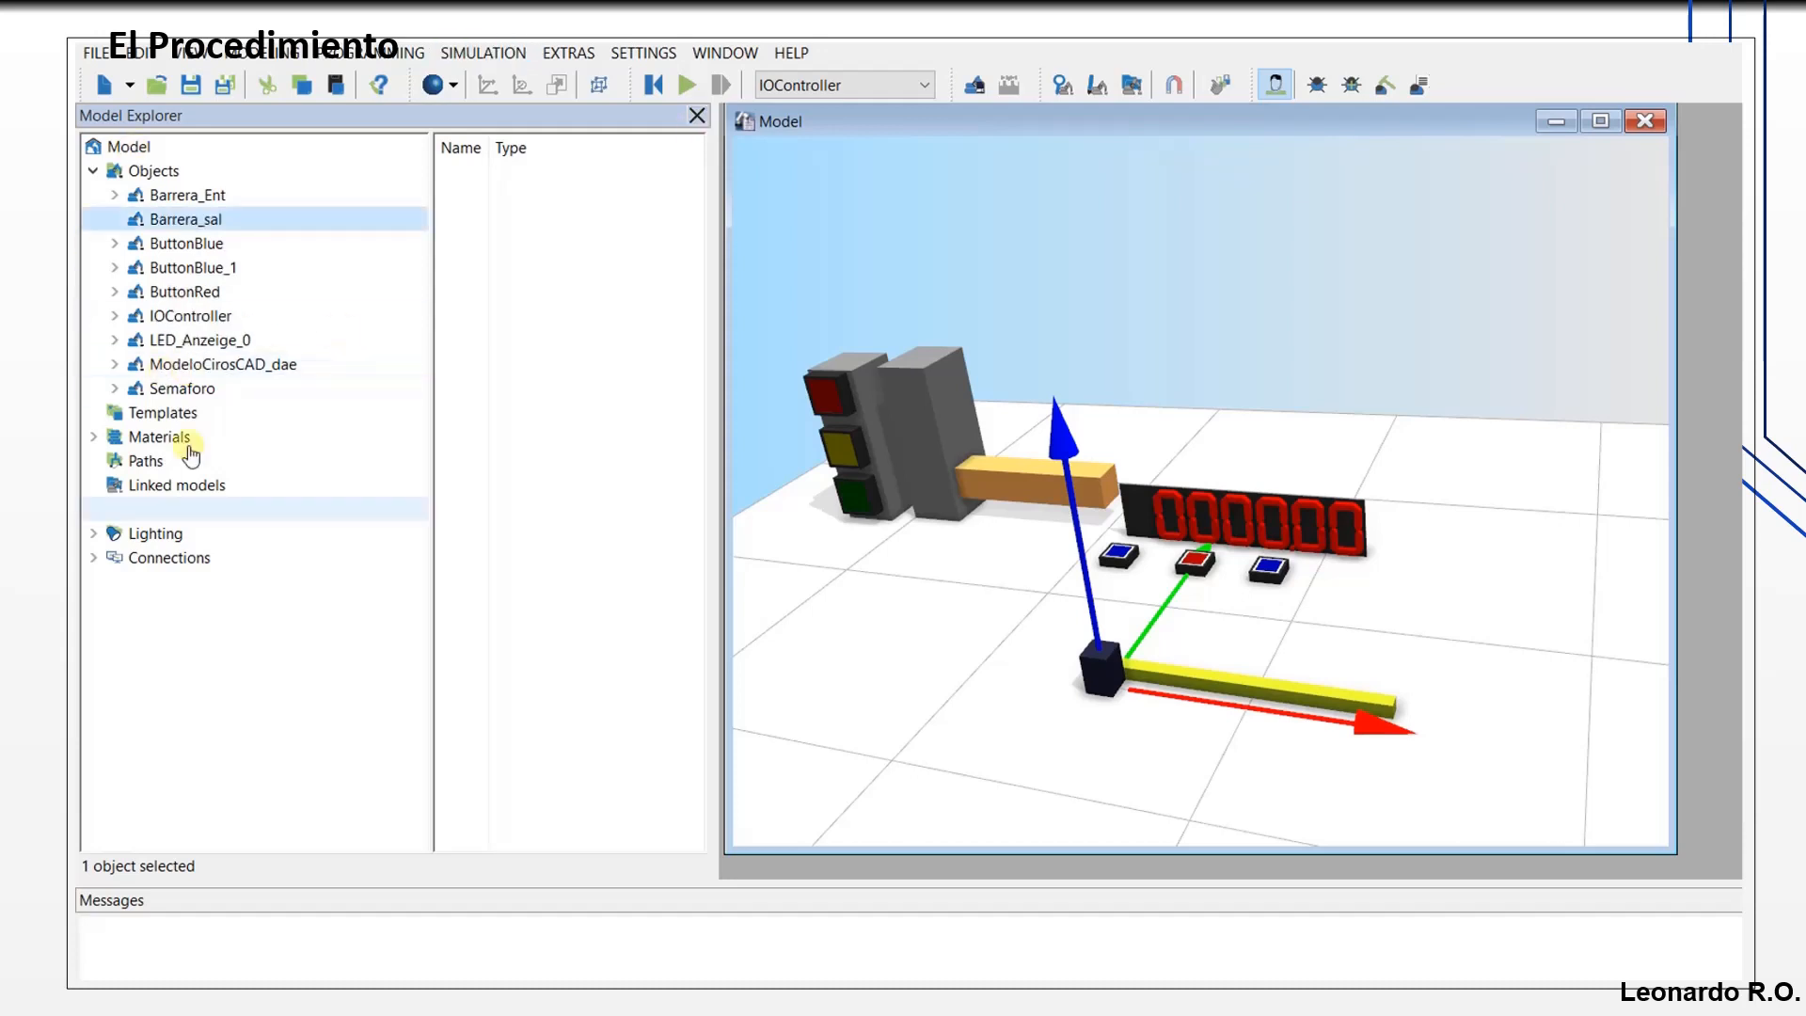
# Step: Move the Base section from ModeloCirosCAD_dae into the Barrera_sal object
pyautogui.click(115, 364)
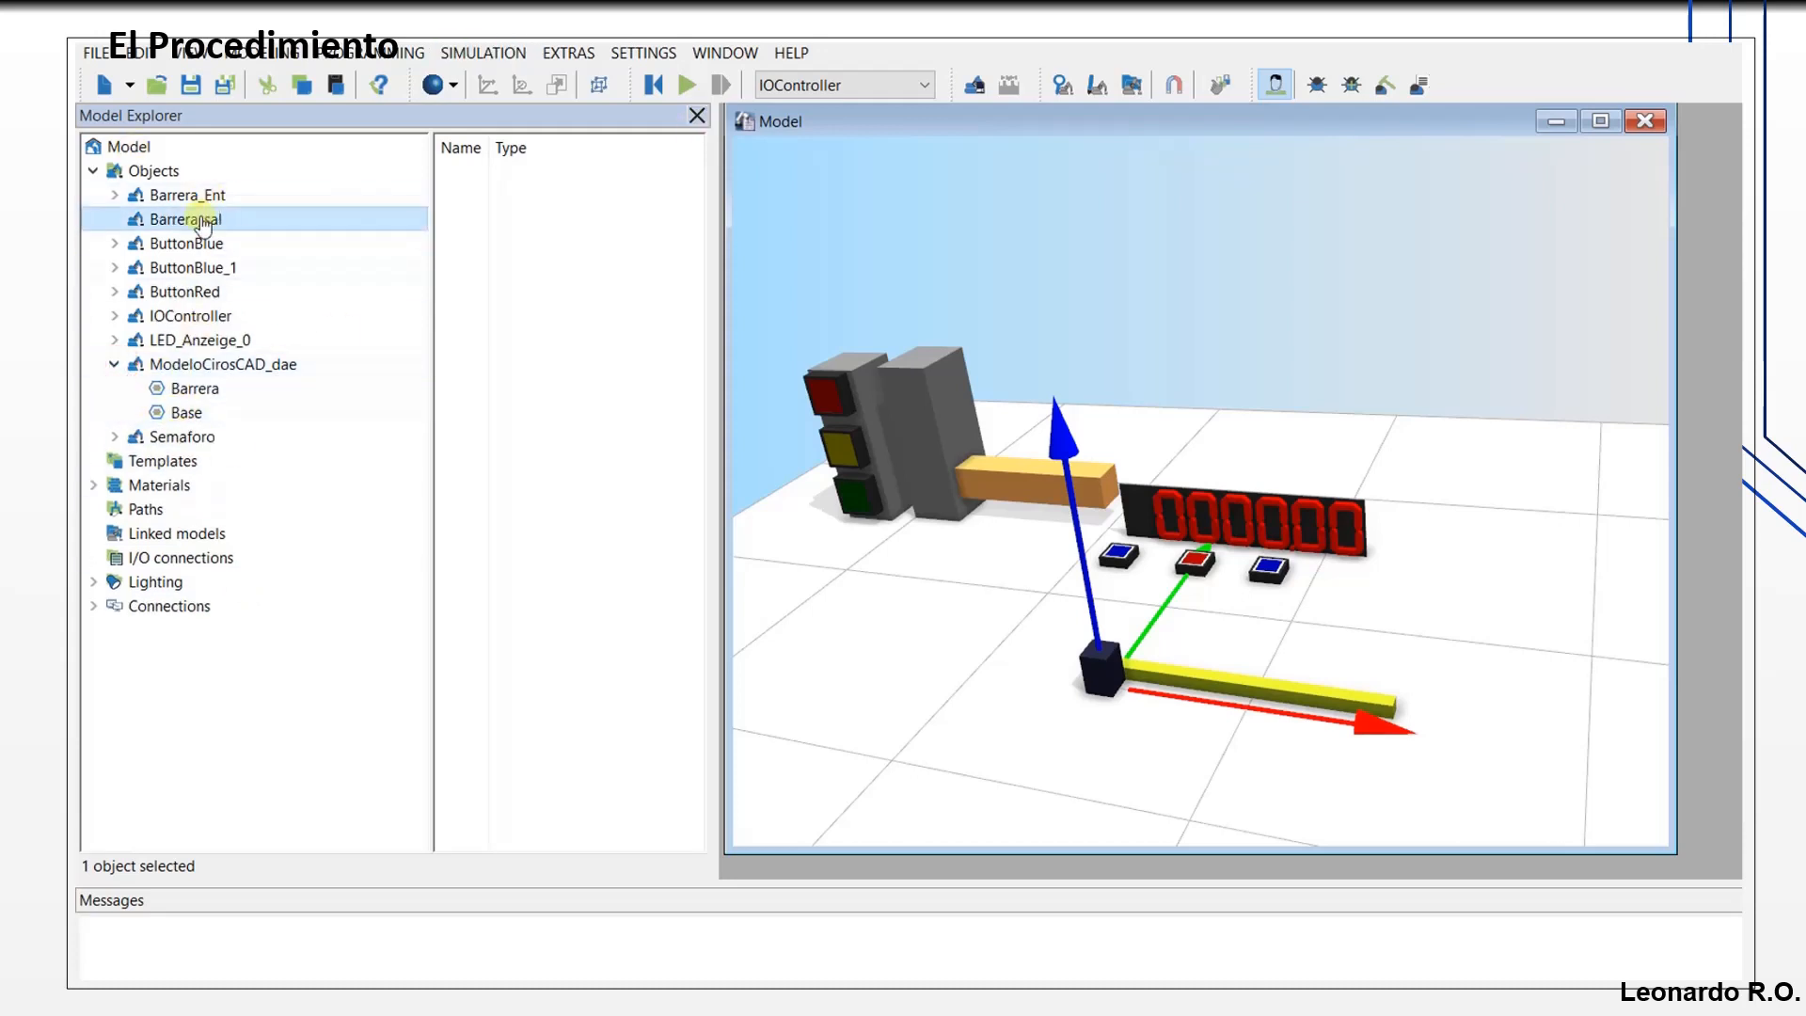
pyautogui.click(181, 414)
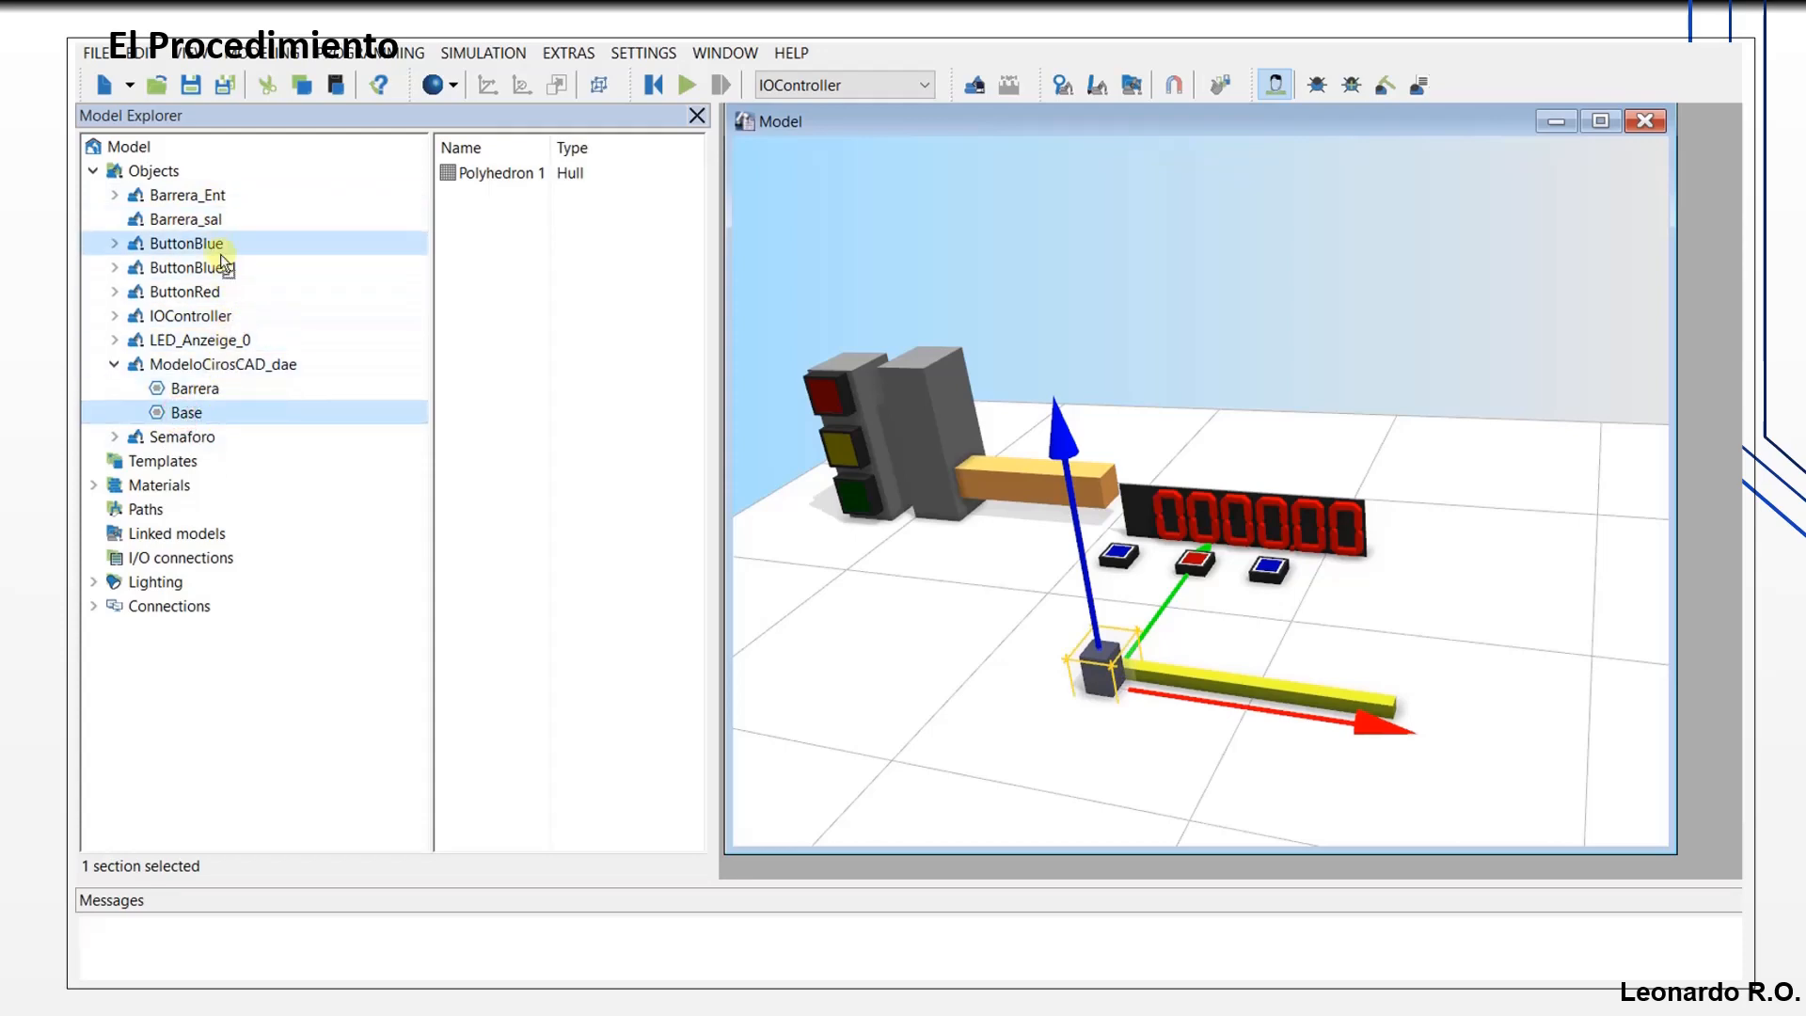
pyautogui.click(196, 220)
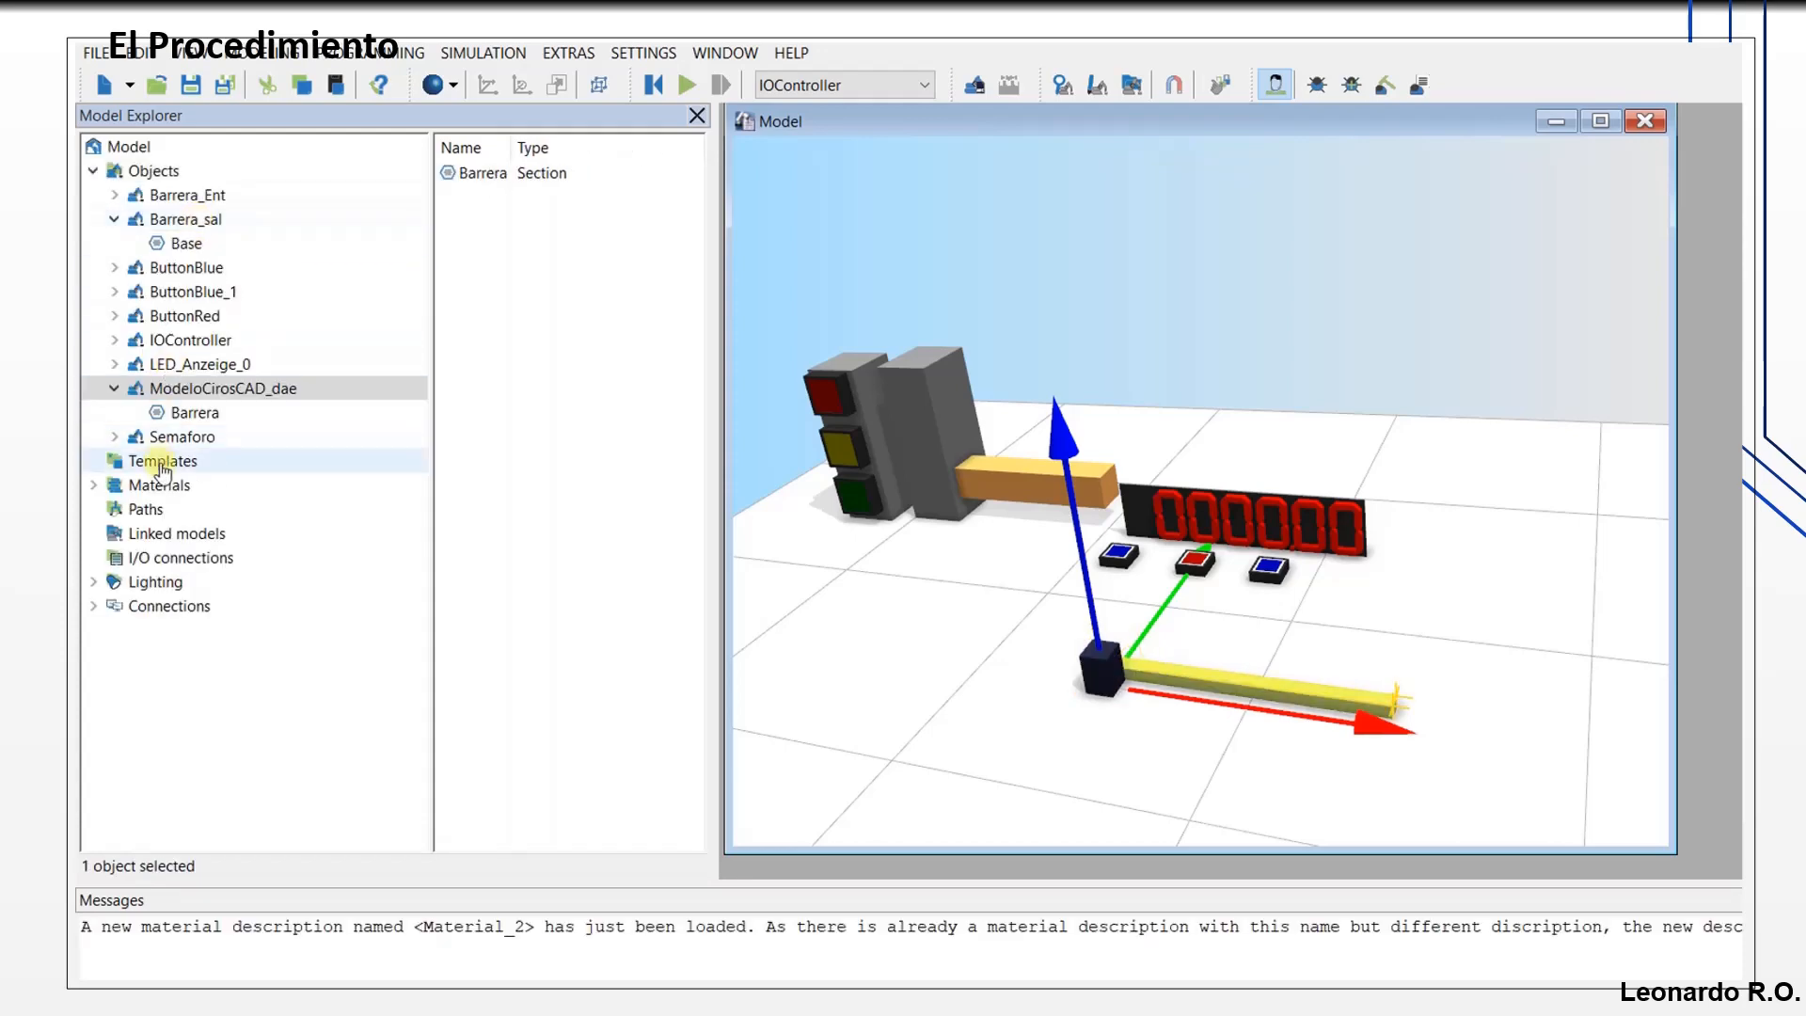
# Step: Move the Barrera section from ModeloCirosCAD_dae into the Barrera_sal object and slightly enlarge the messages area
pyautogui.moveTo(191, 418); pyautogui.dragTo(206, 224)
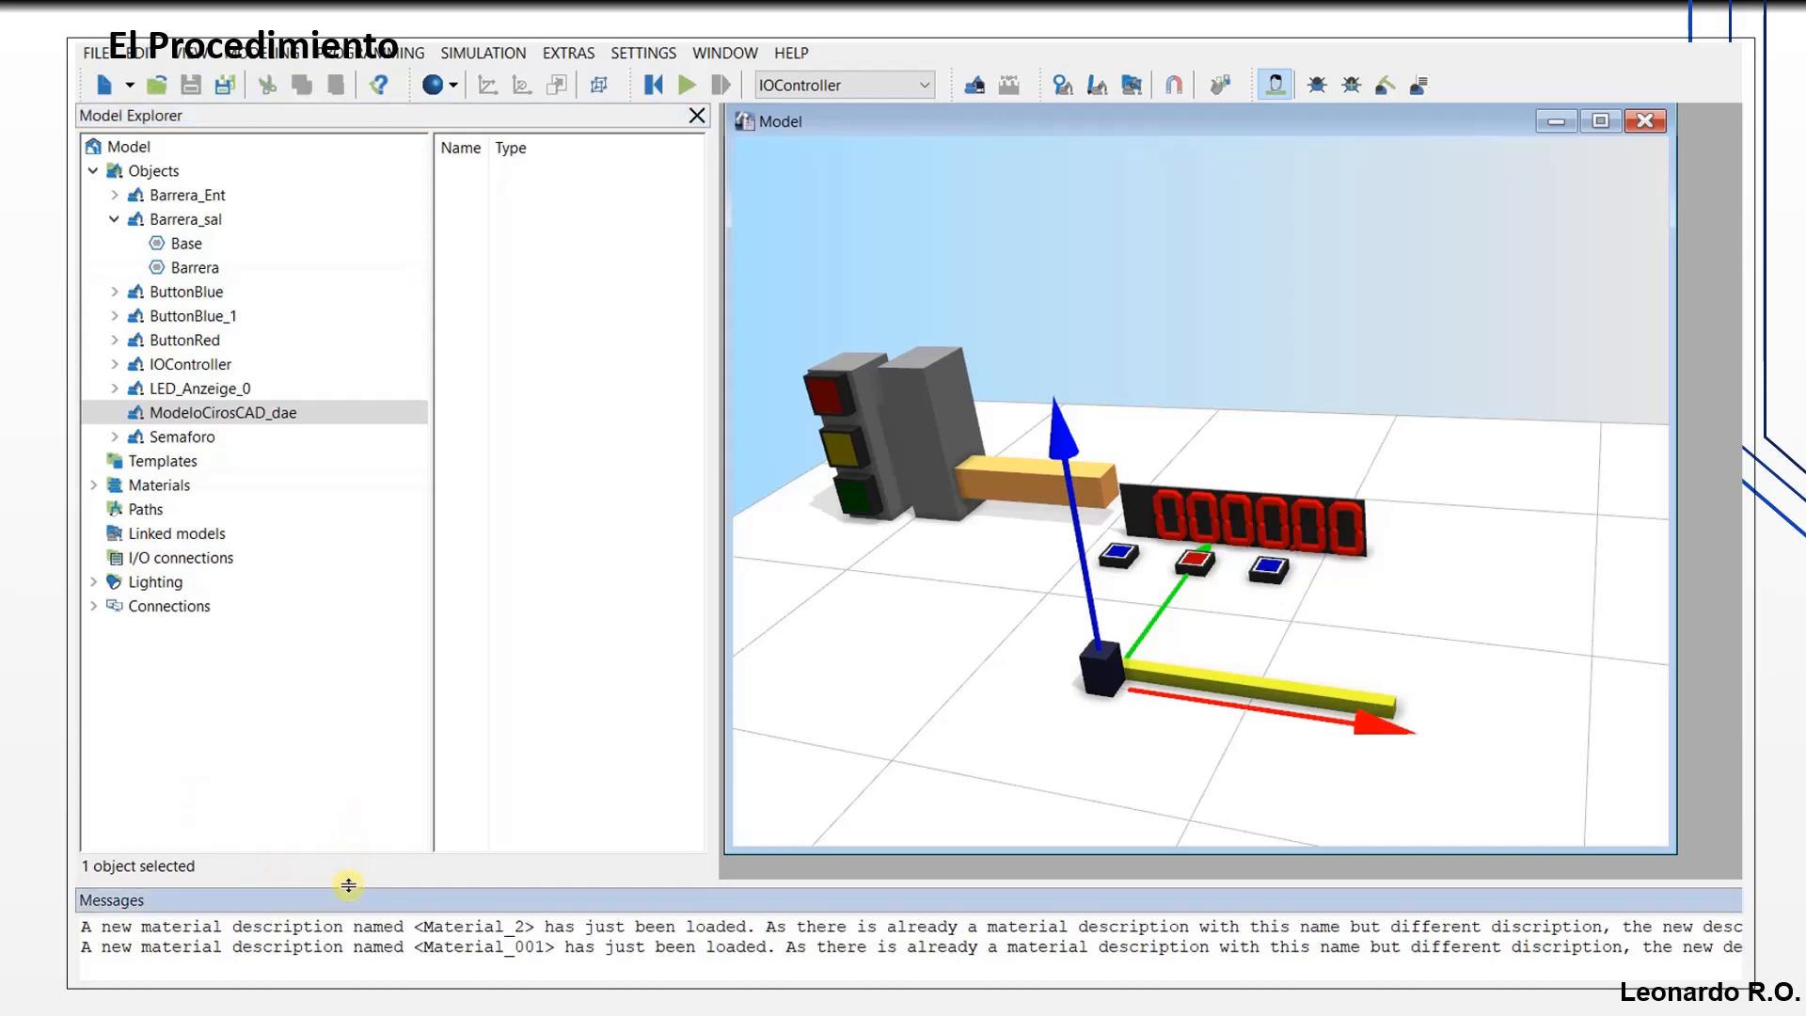
pyautogui.moveTo(348, 886); pyautogui.dragTo(365, 525)
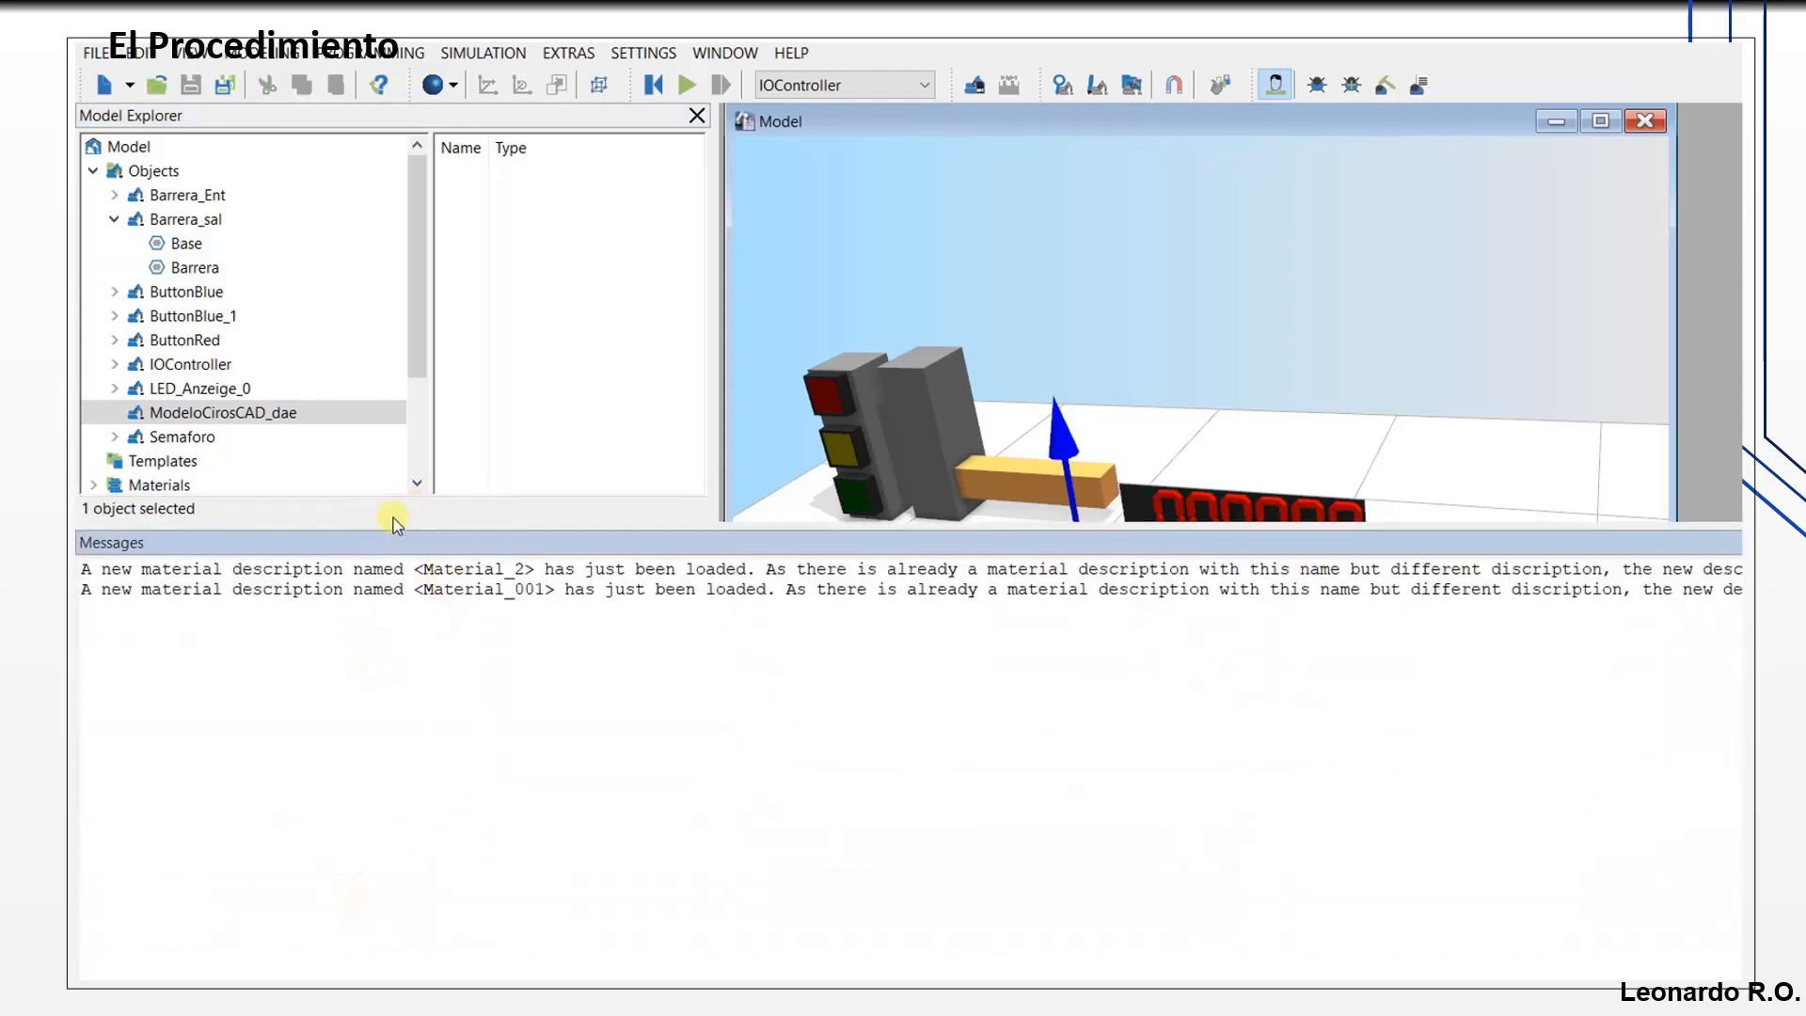
pyautogui.moveTo(393, 534); pyautogui.dragTo(354, 827)
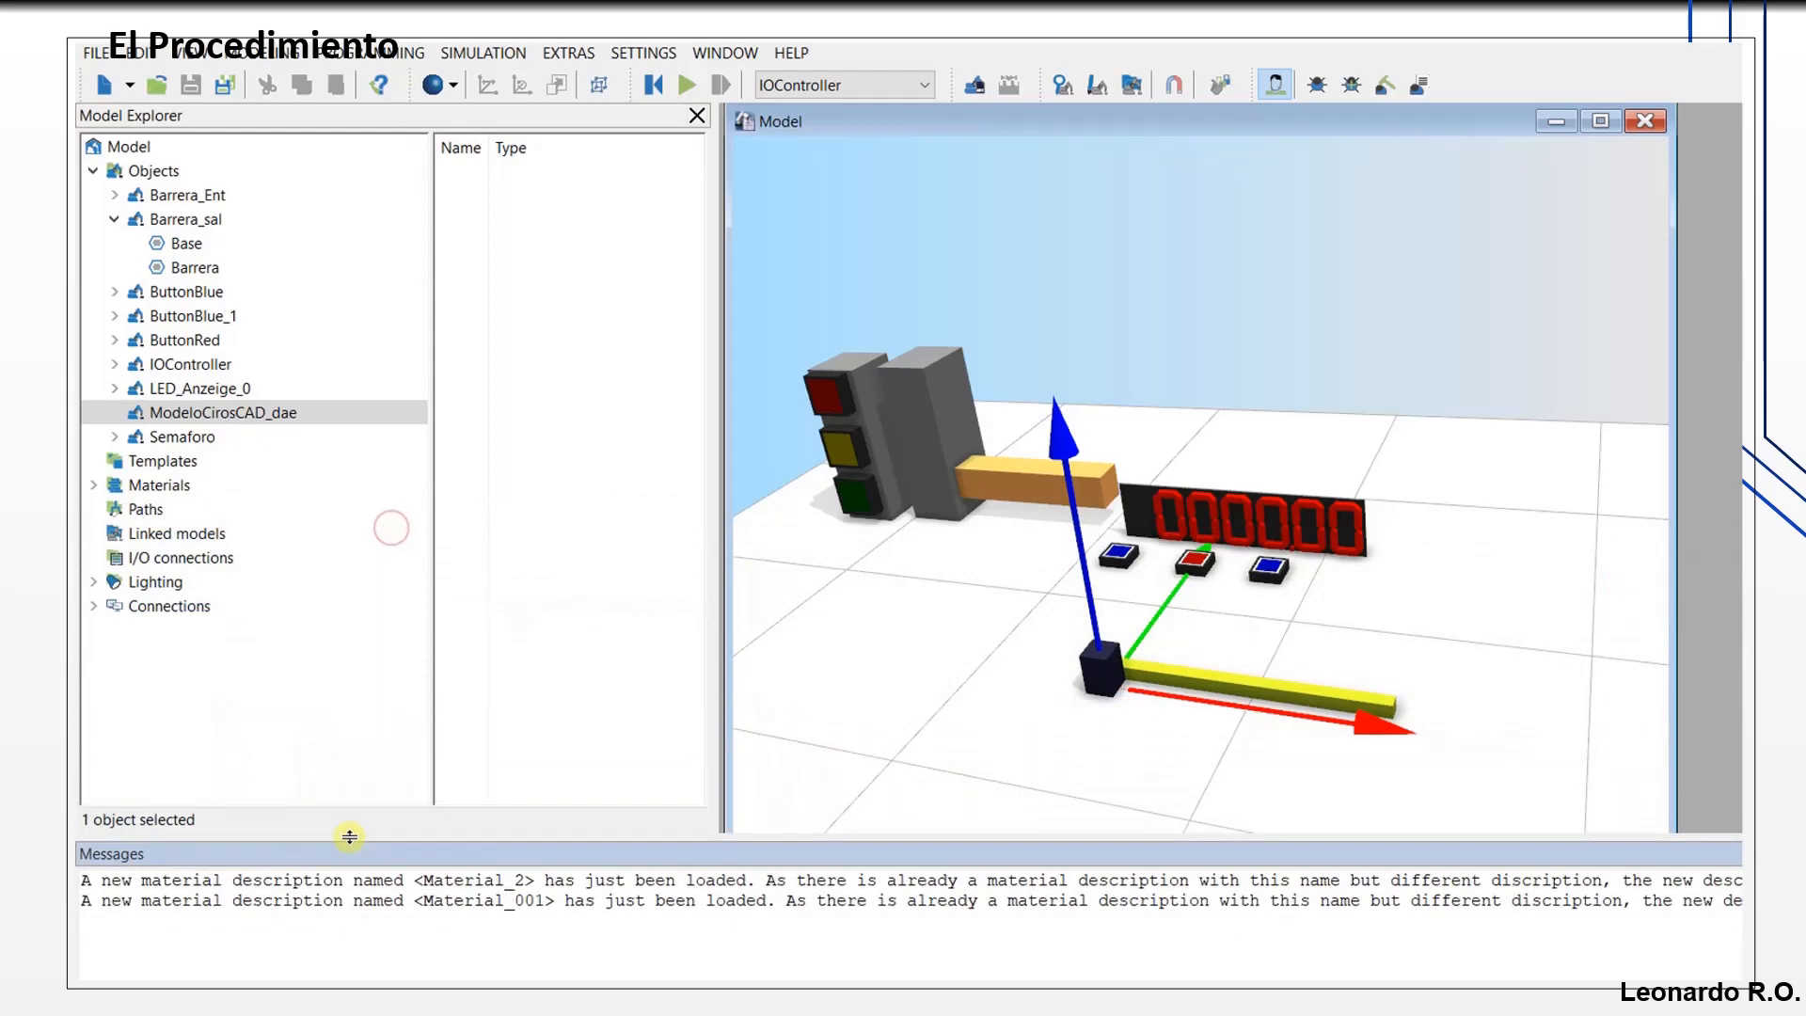
# Step: Compare the geometry and coordinate origins of the Base and Barrera sections inside the Barrera_sal object
pyautogui.click(195, 224)
pyautogui.click(188, 247)
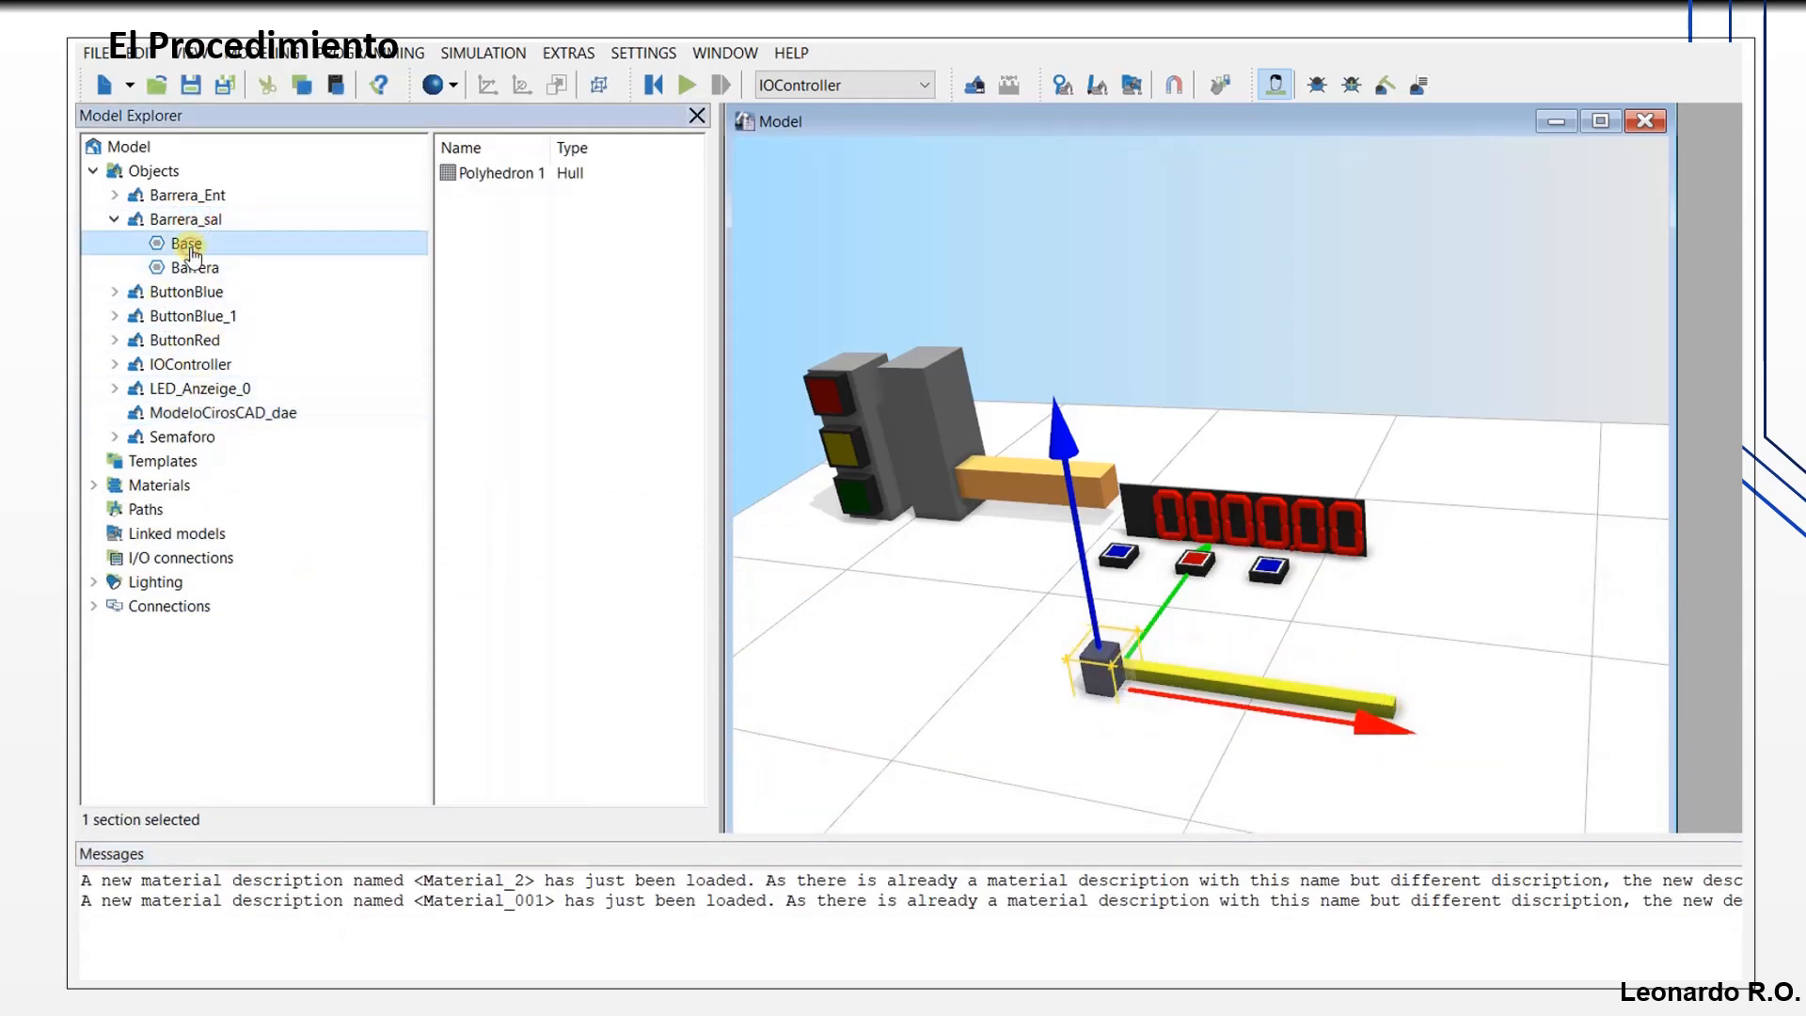
pyautogui.click(194, 274)
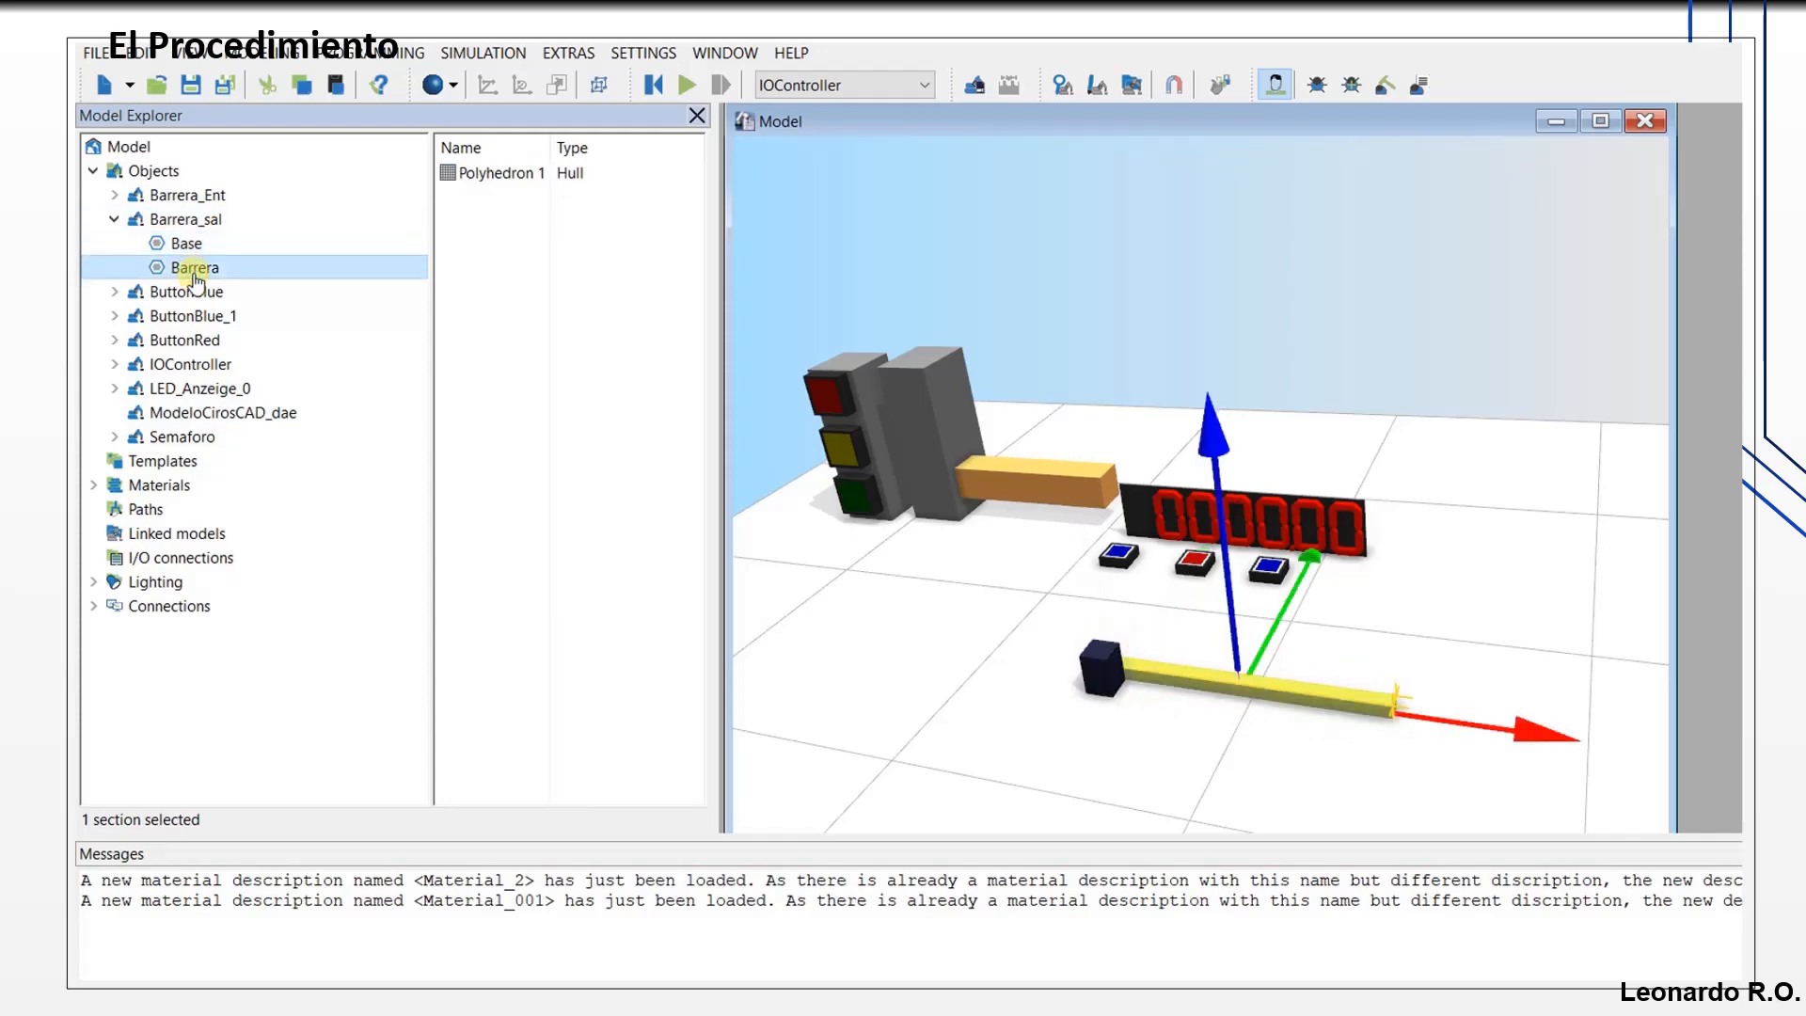
pyautogui.click(185, 244)
pyautogui.click(188, 270)
pyautogui.rightClick(187, 270)
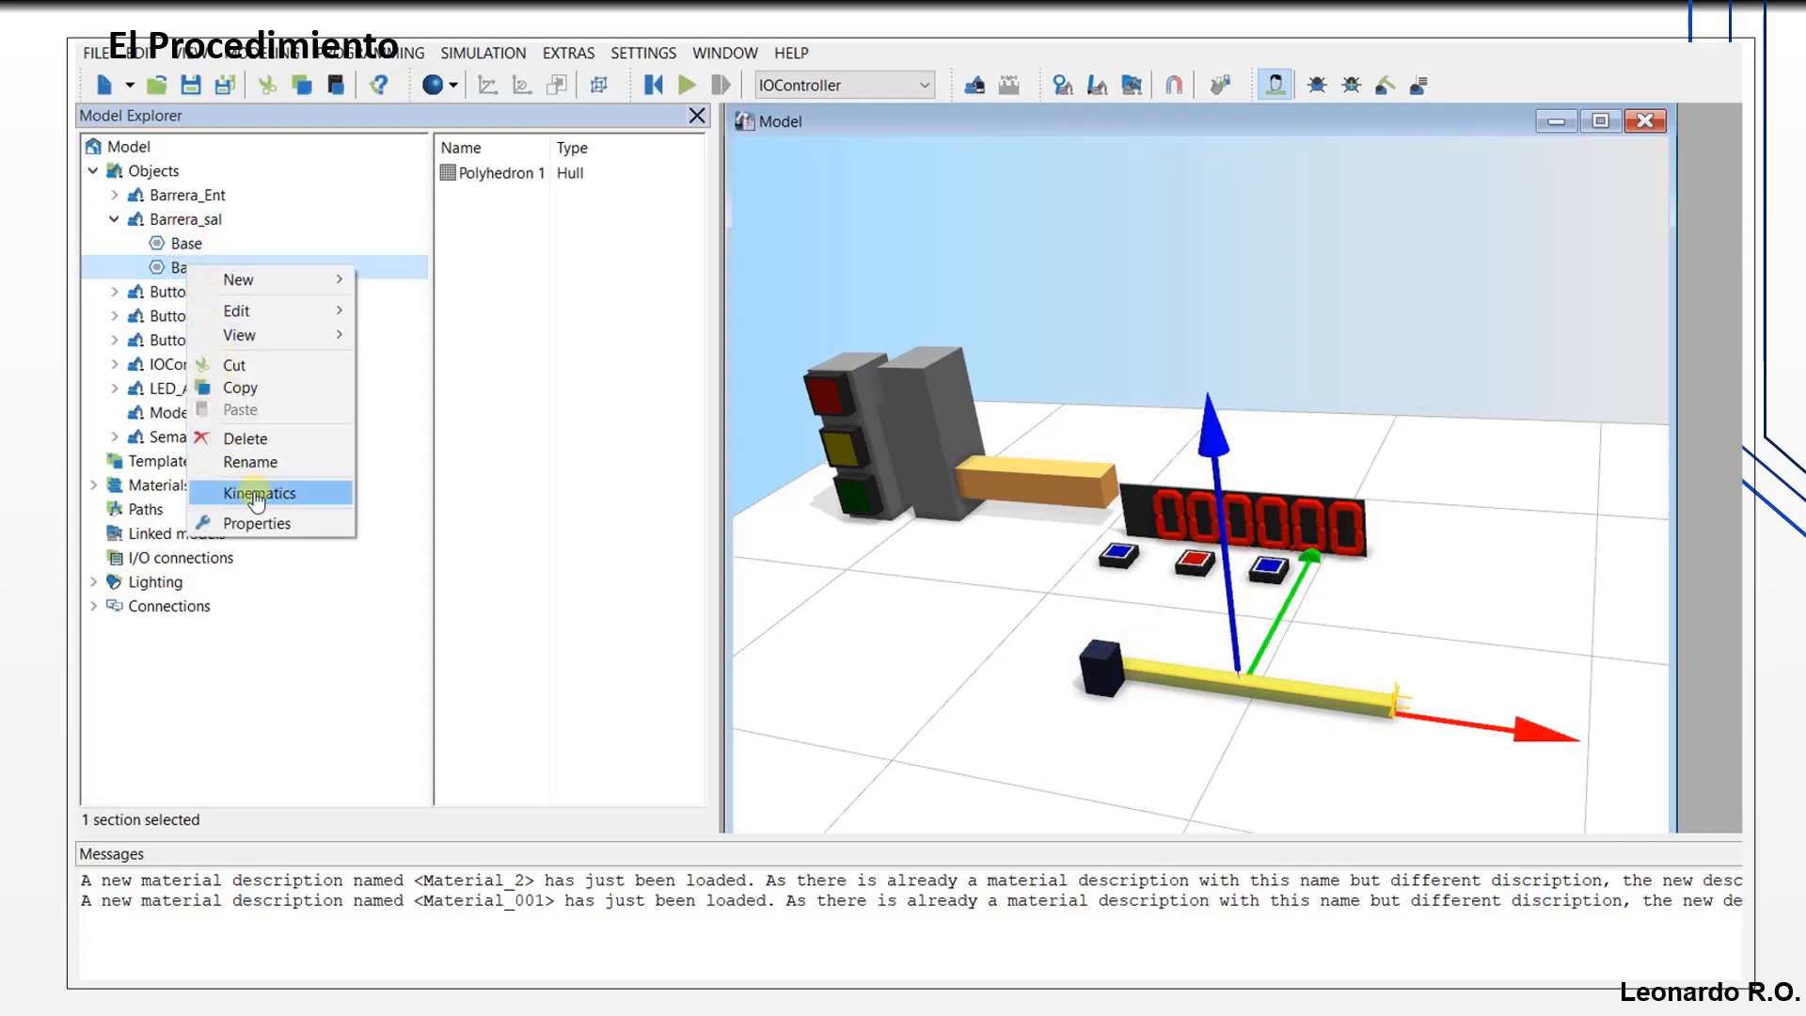
pyautogui.click(186, 245)
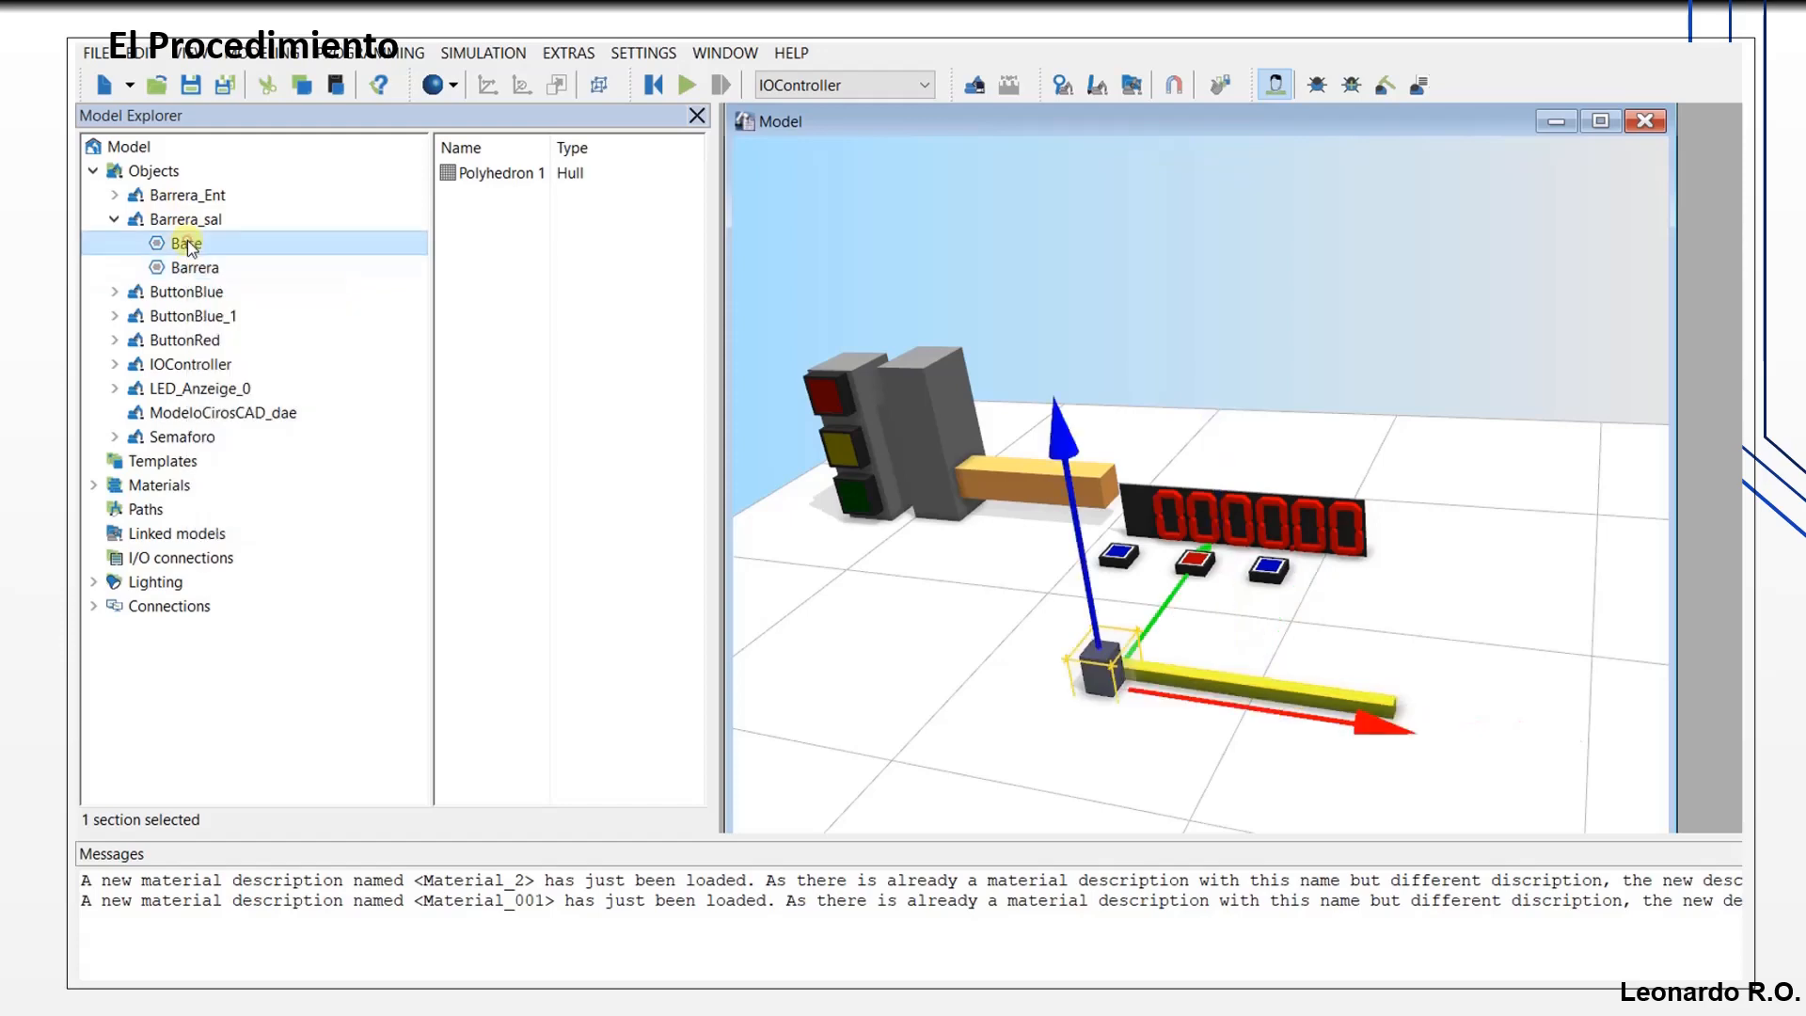
pyautogui.click(187, 268)
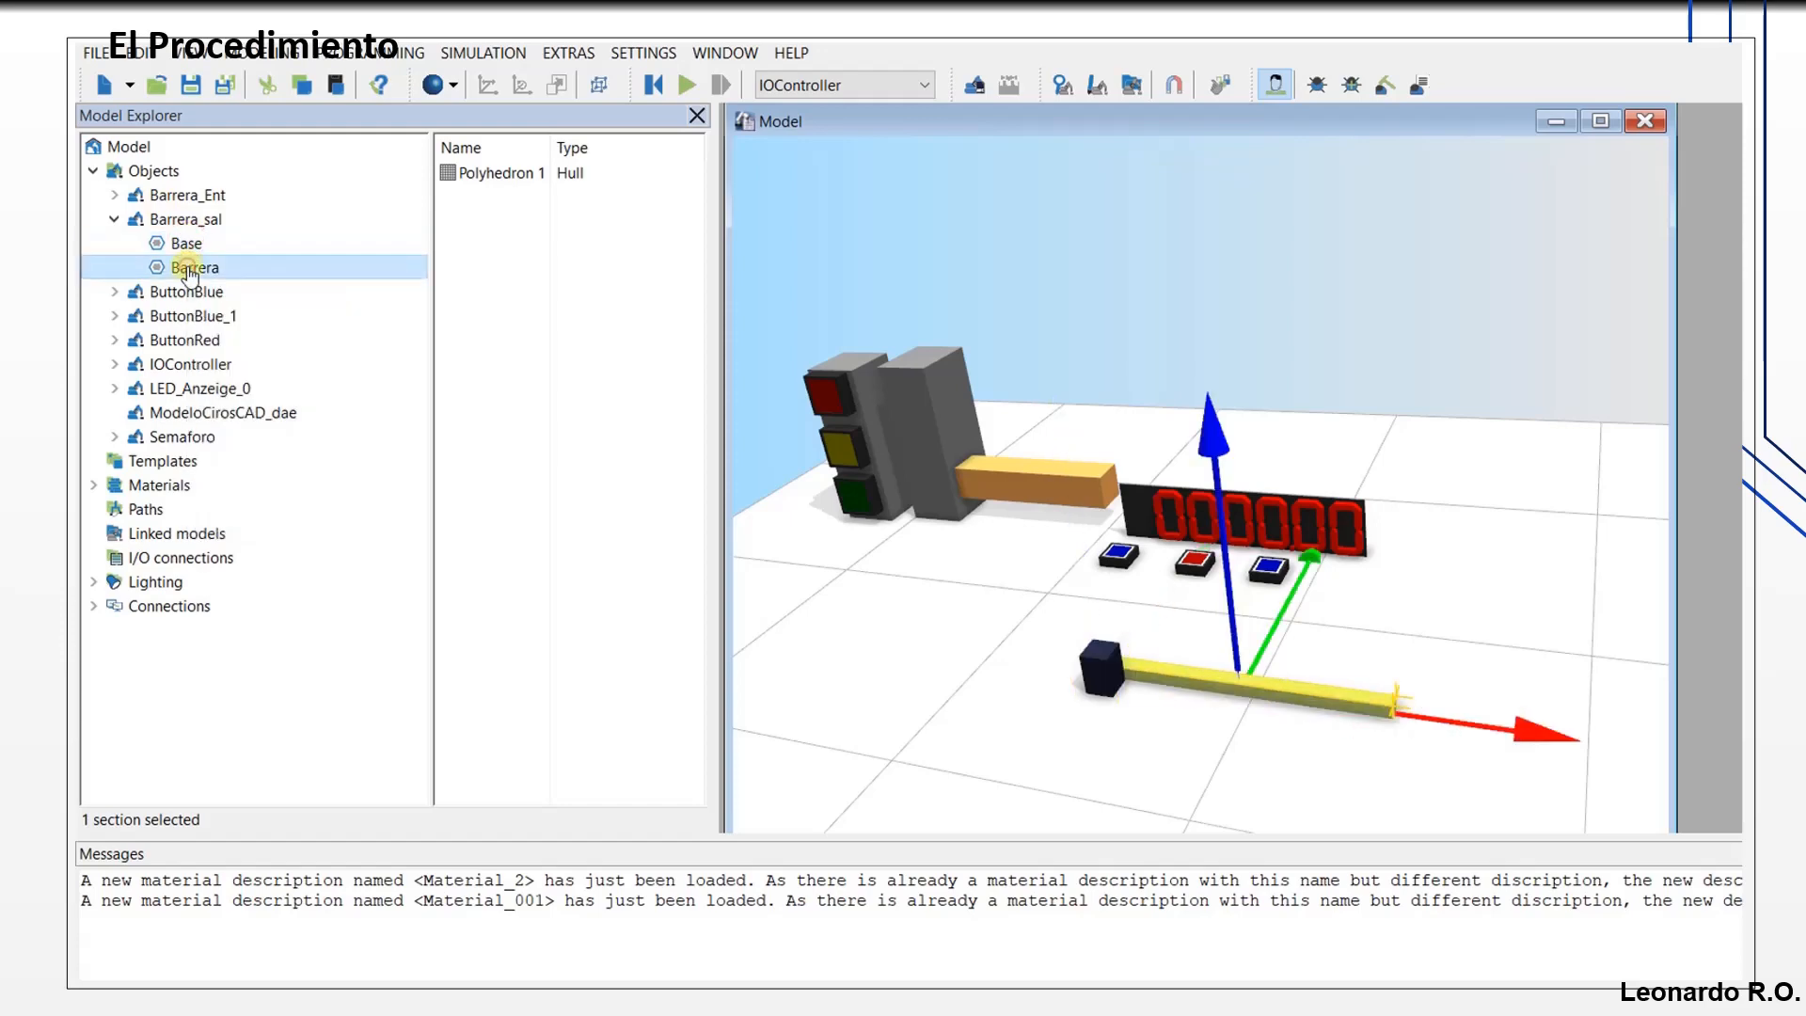
# Step: Delete the emptied ModeloCirosCAD_dae object from the model
pyautogui.click(116, 223)
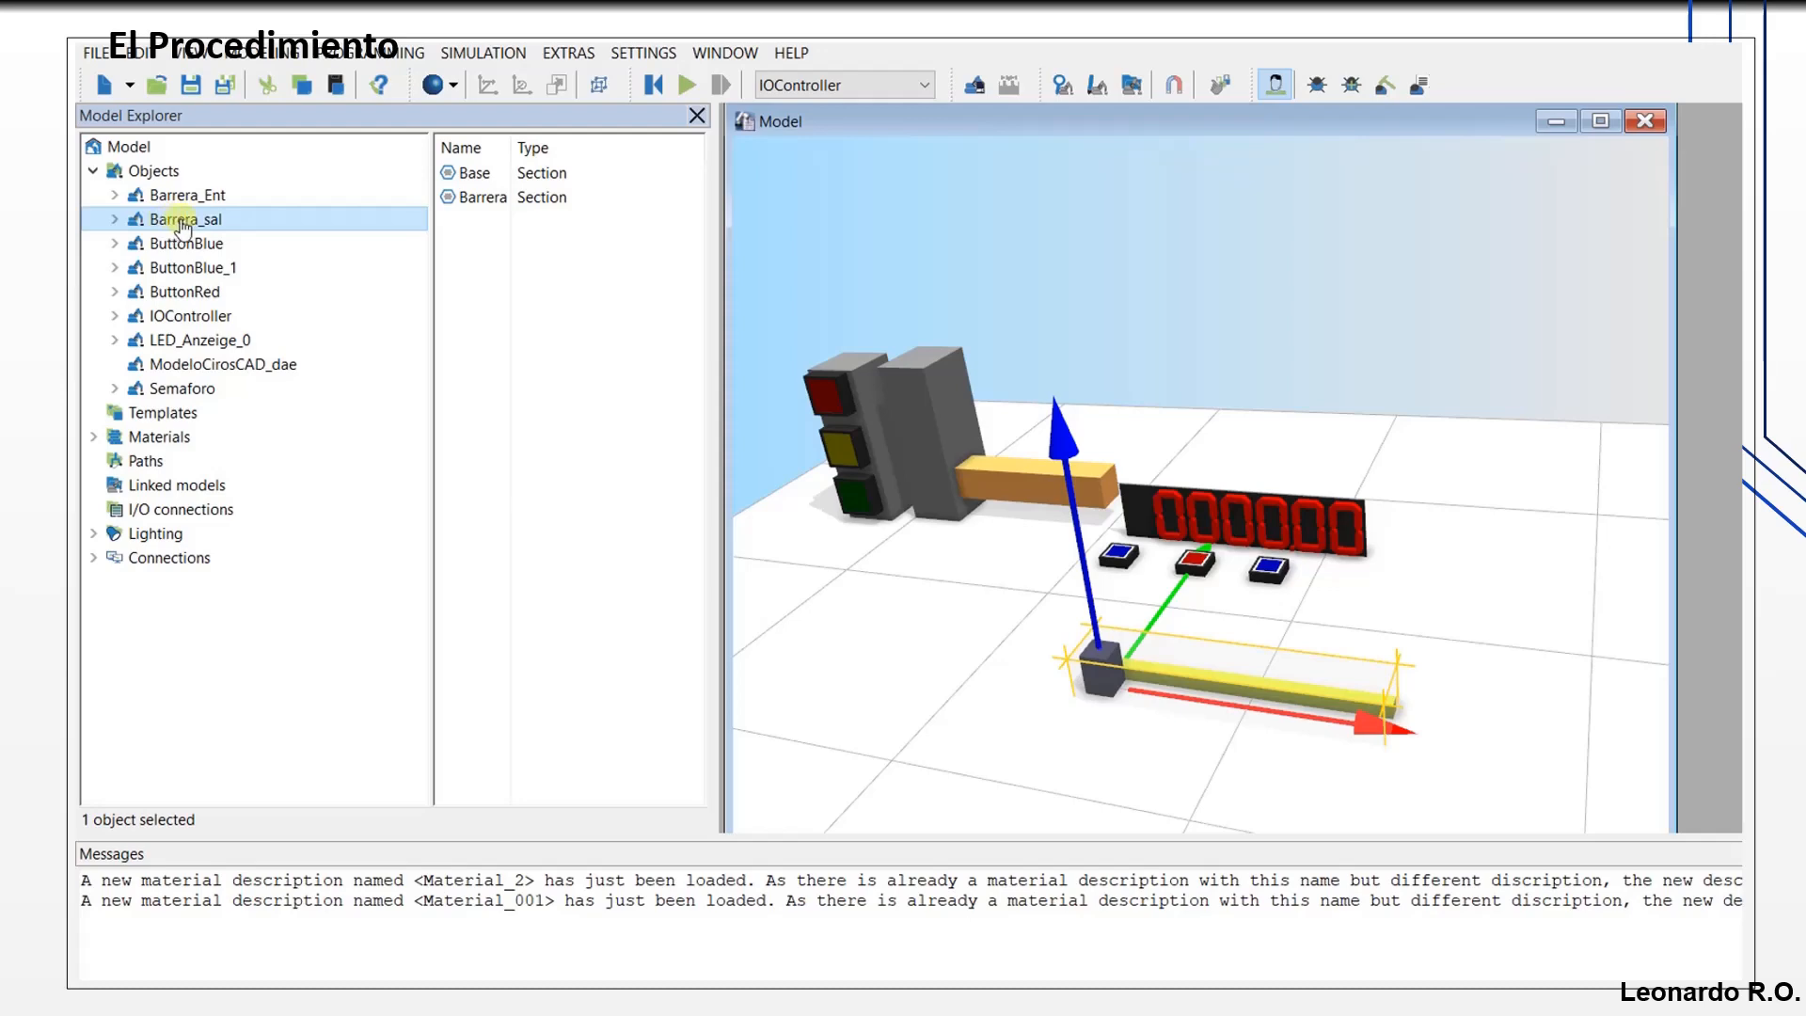
pyautogui.click(222, 367)
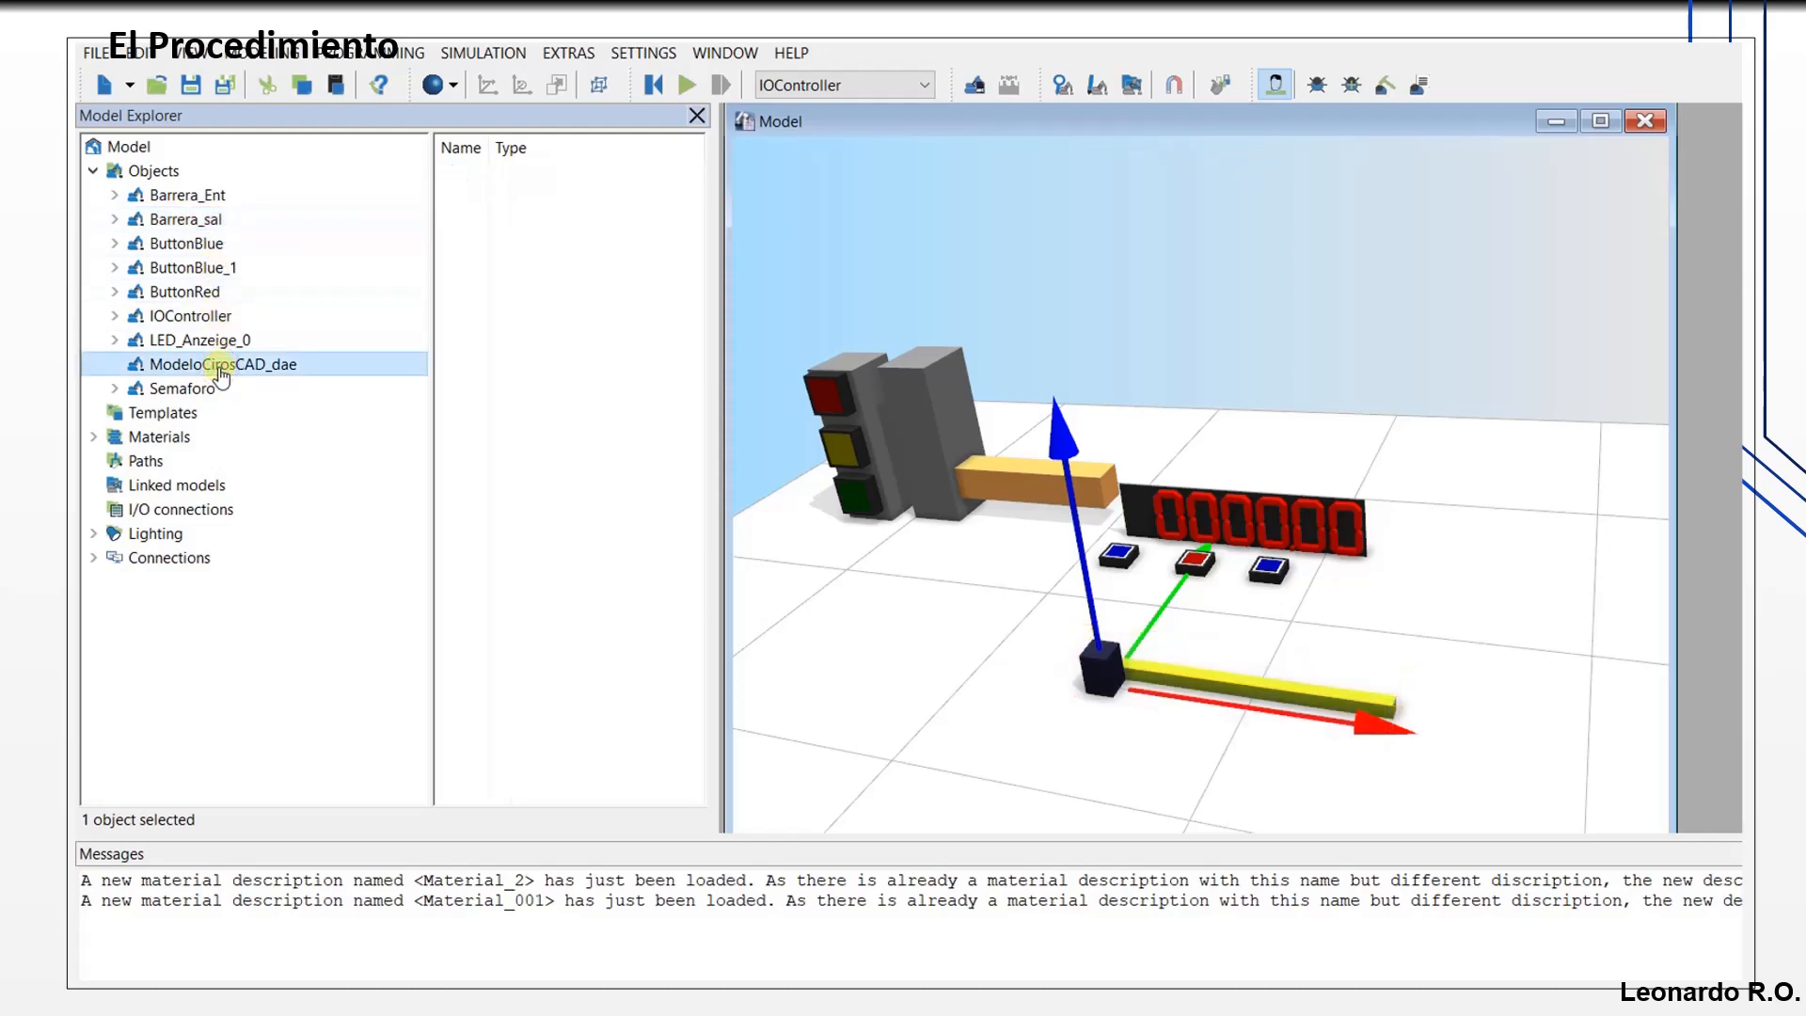
pyautogui.rightClick(222, 372)
pyautogui.click(271, 543)
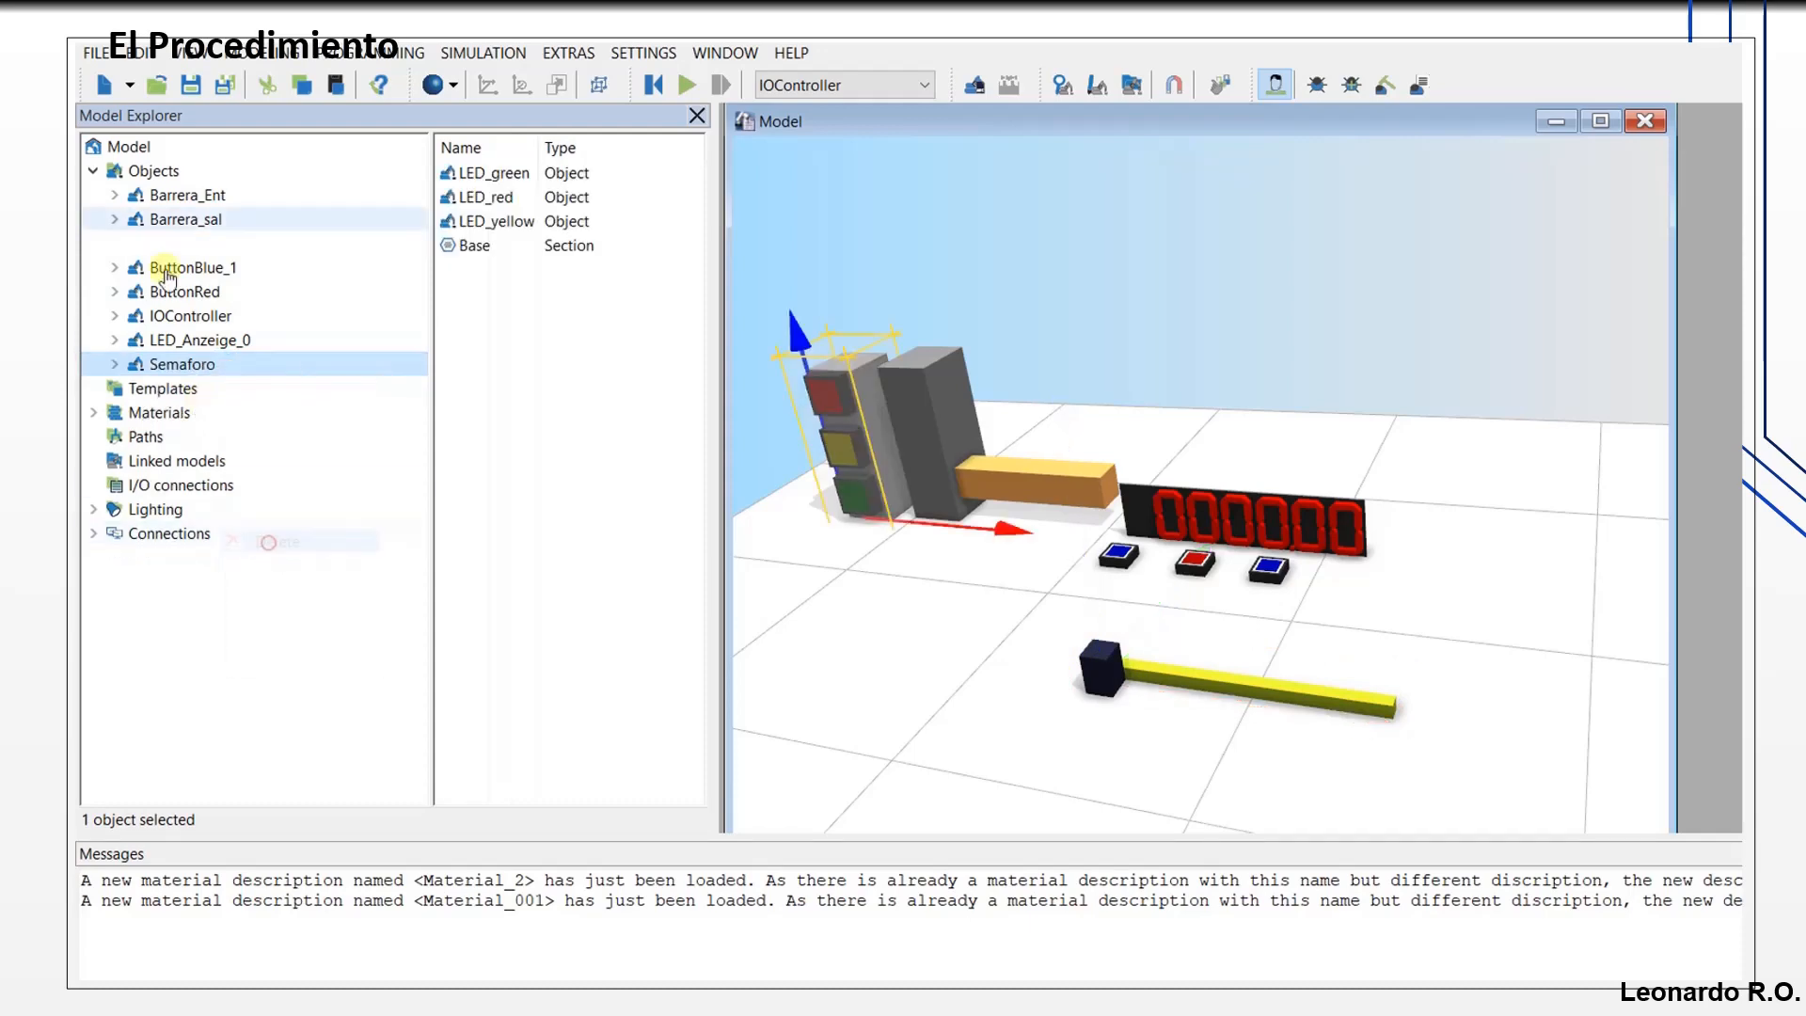
# Step: Switch to Blender and compare the location and origin values of the original Barrera and Base objects
pyautogui.click(114, 218)
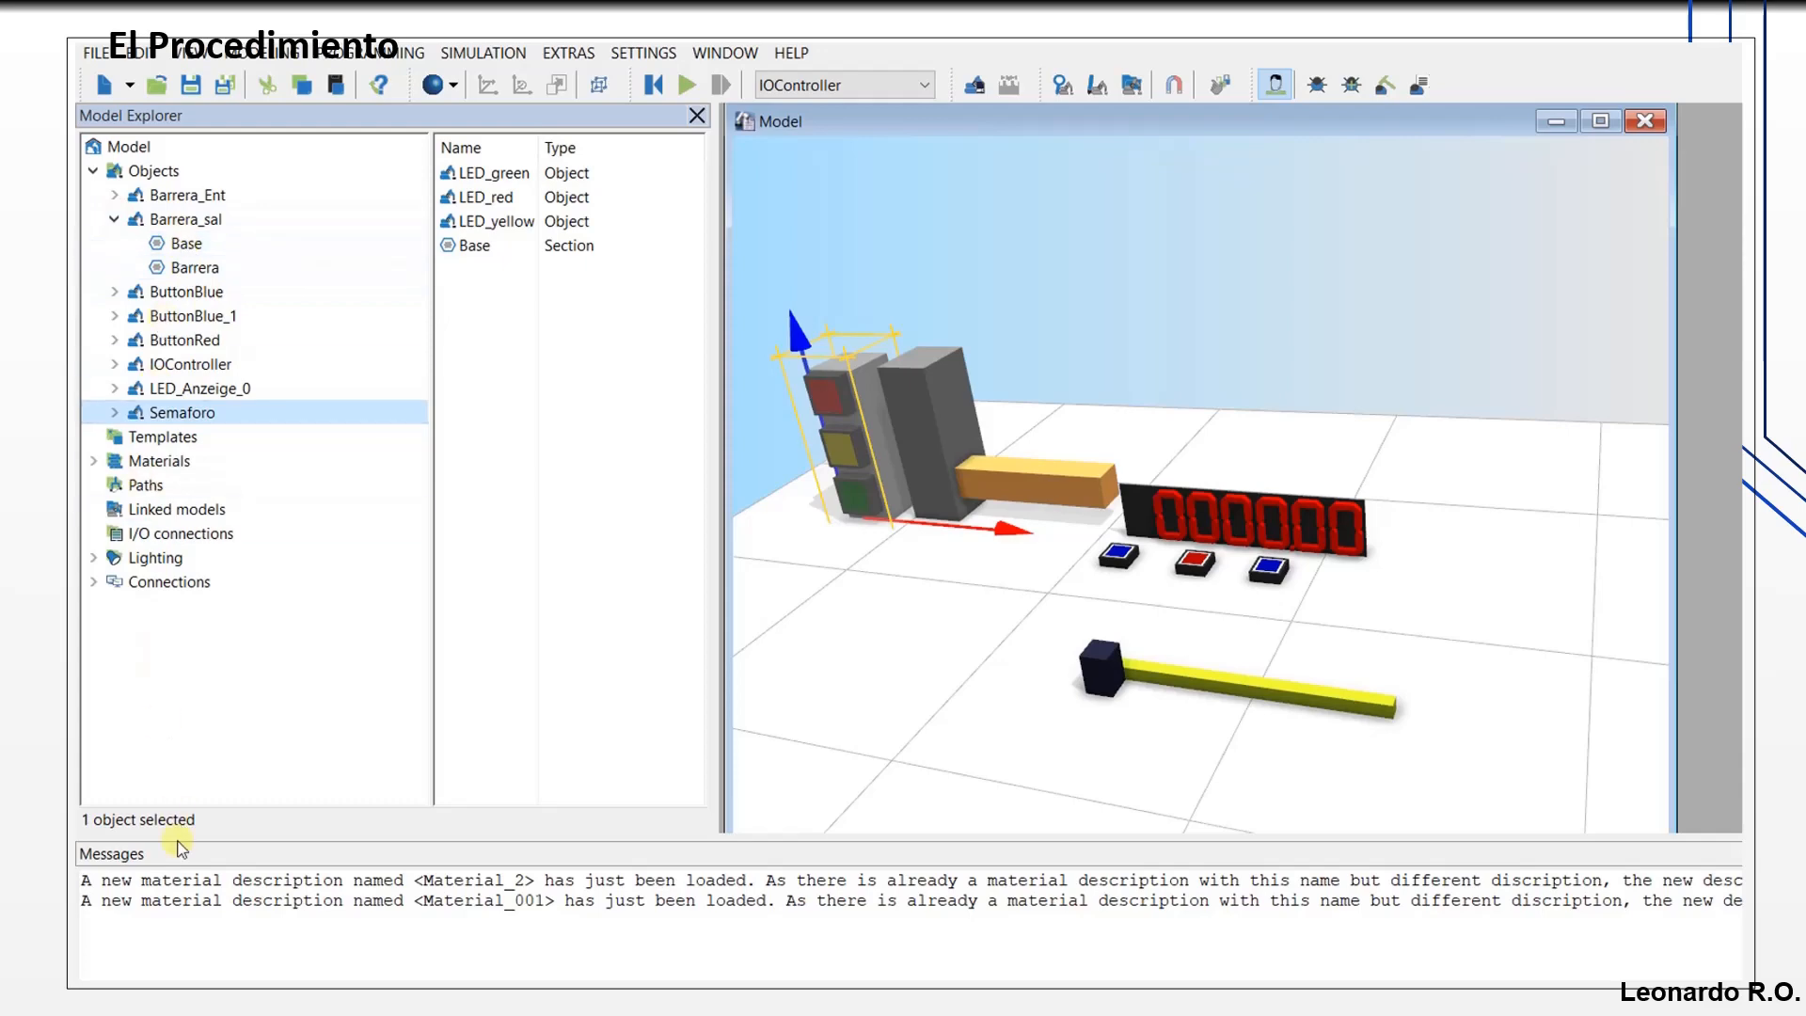
pyautogui.click(295, 997)
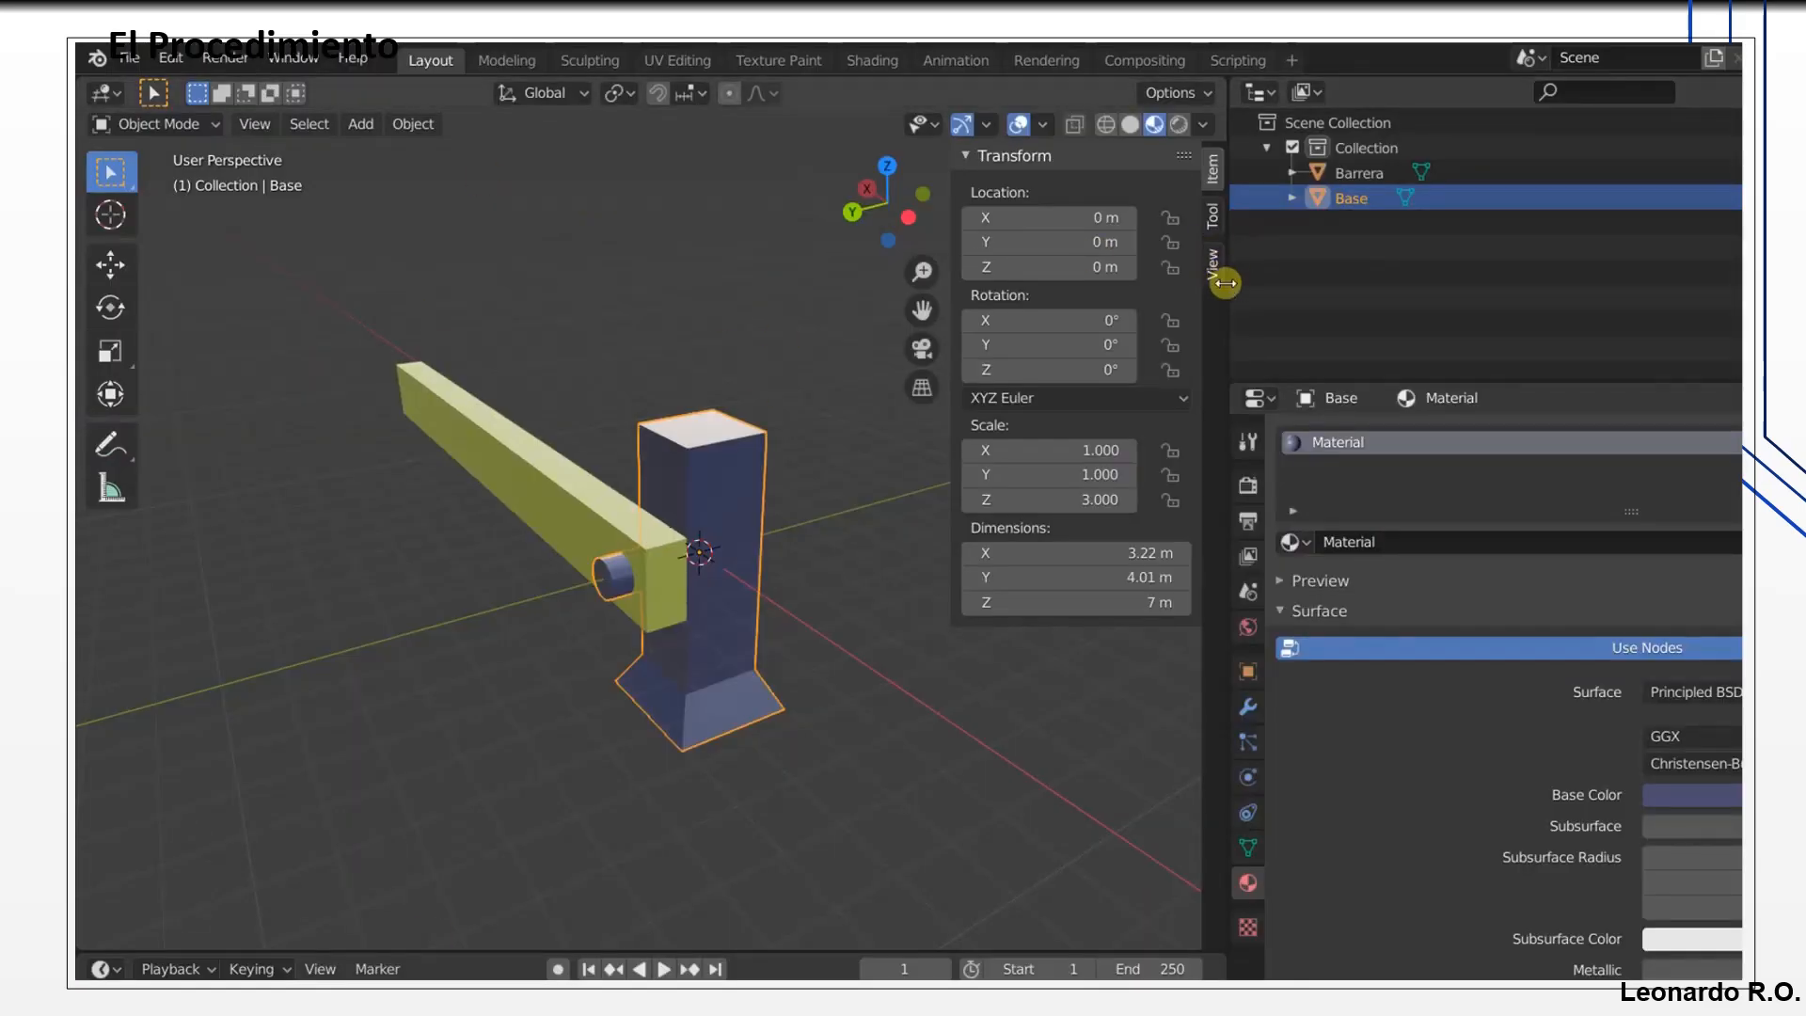
pyautogui.moveTo(1223, 282); pyautogui.dragTo(826, 251)
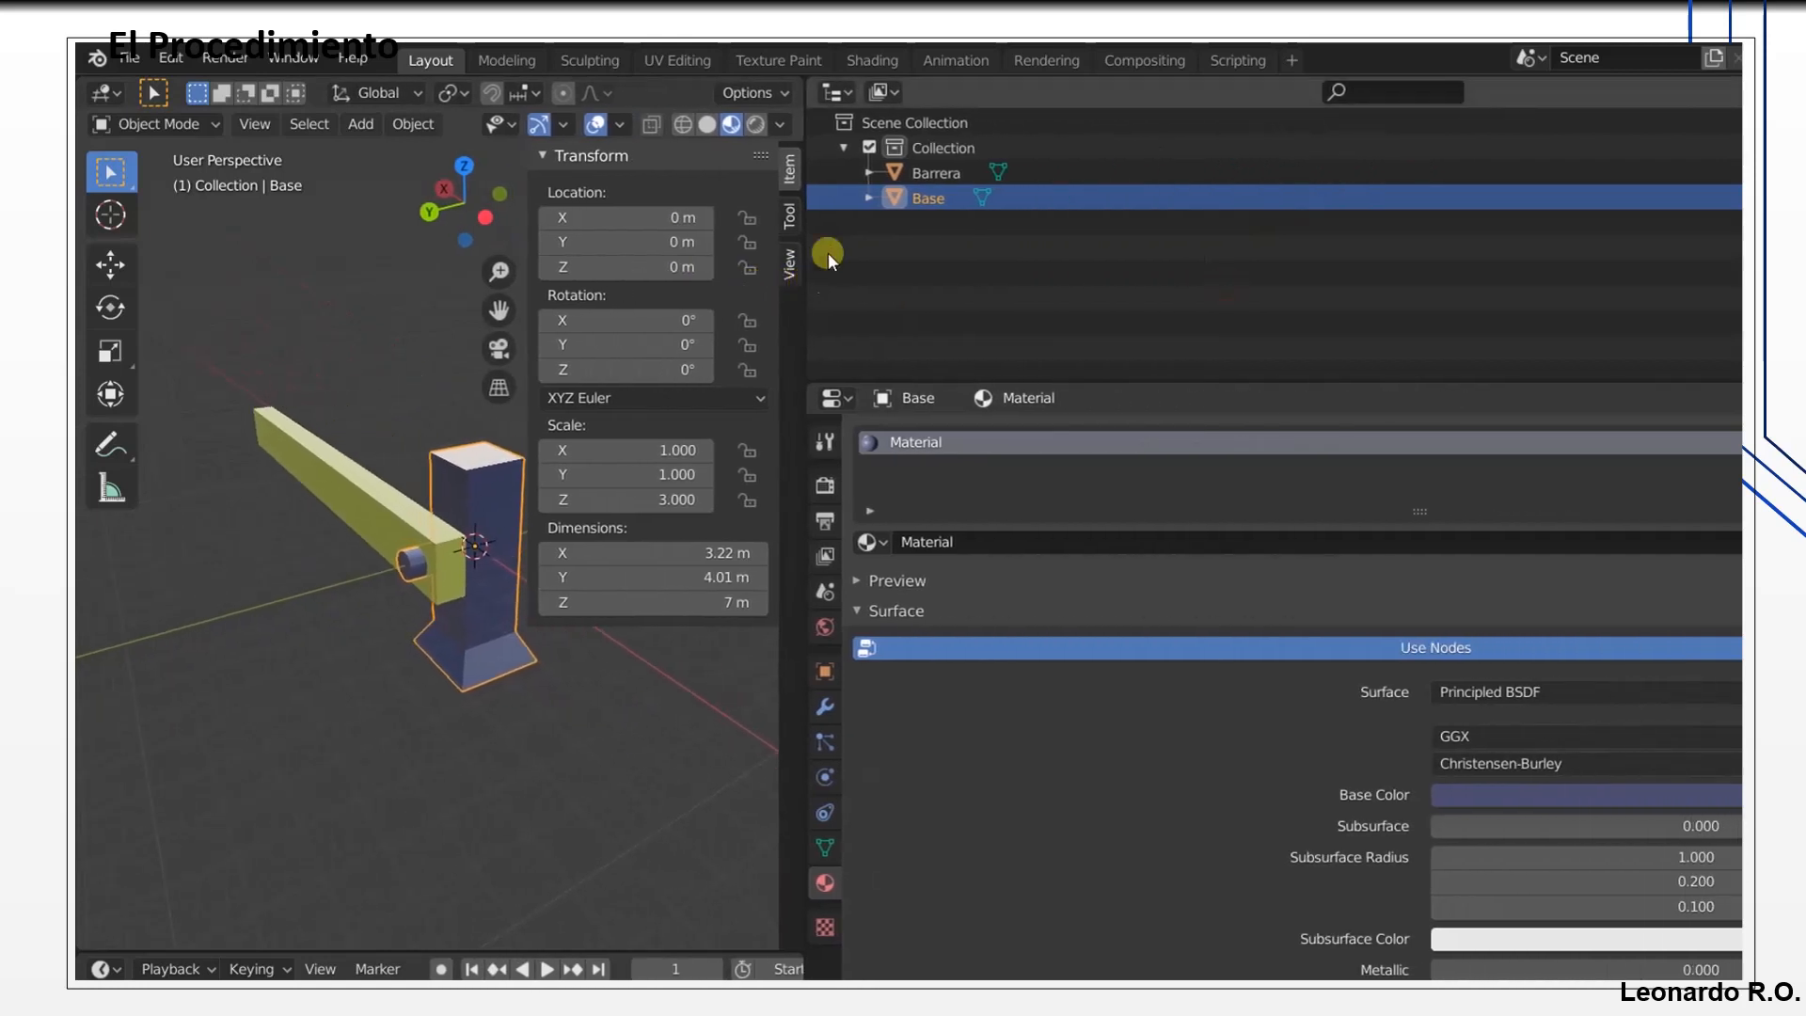
pyautogui.click(926, 175)
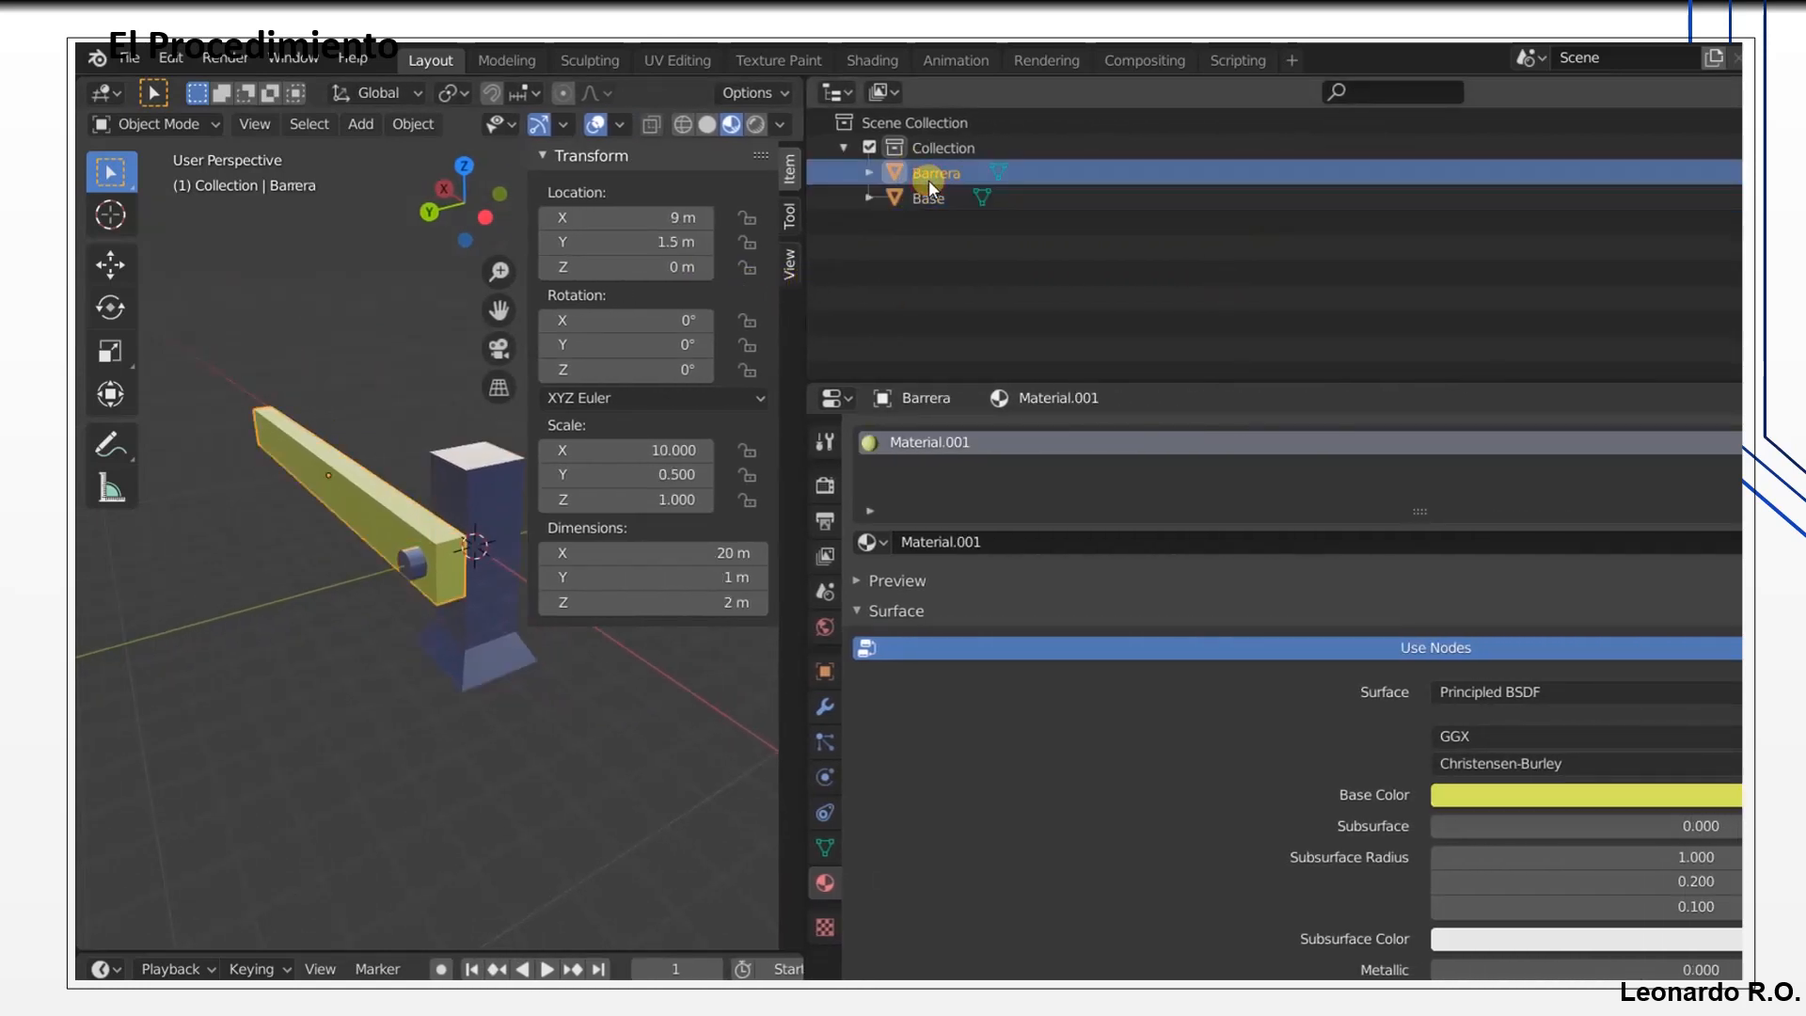
pyautogui.click(931, 201)
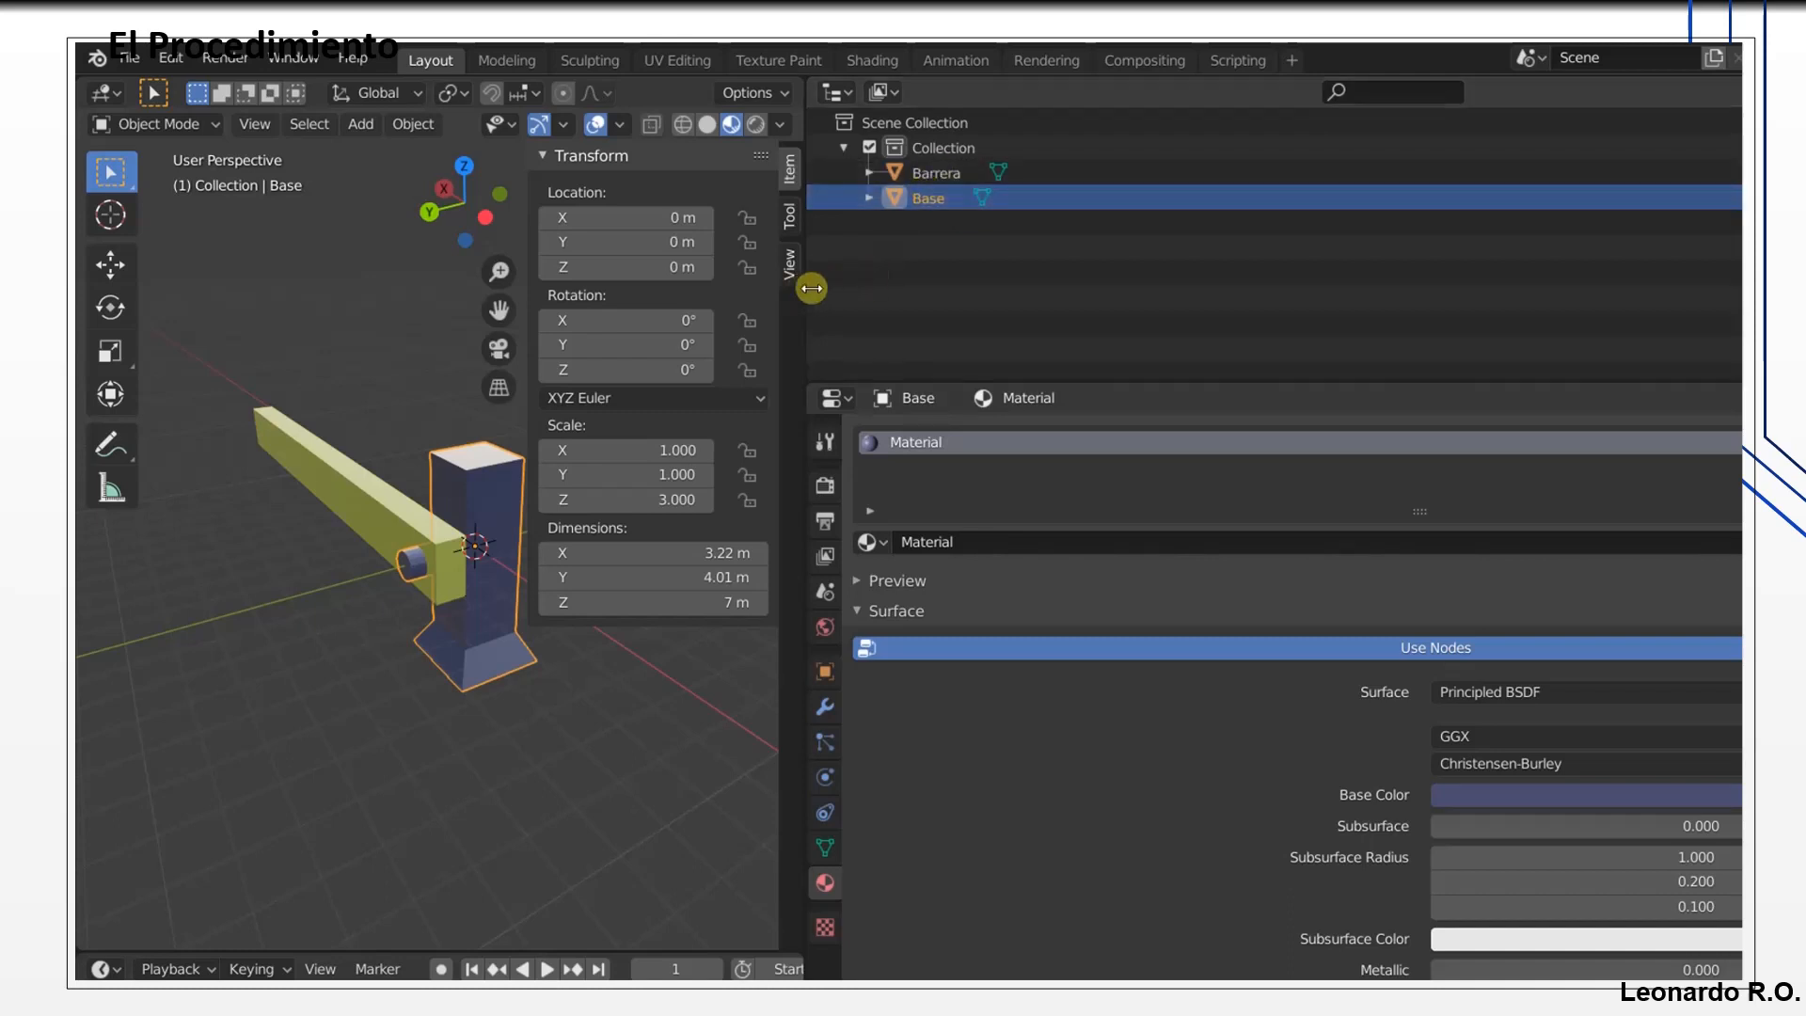
pyautogui.moveTo(811, 288); pyautogui.dragTo(883, 285)
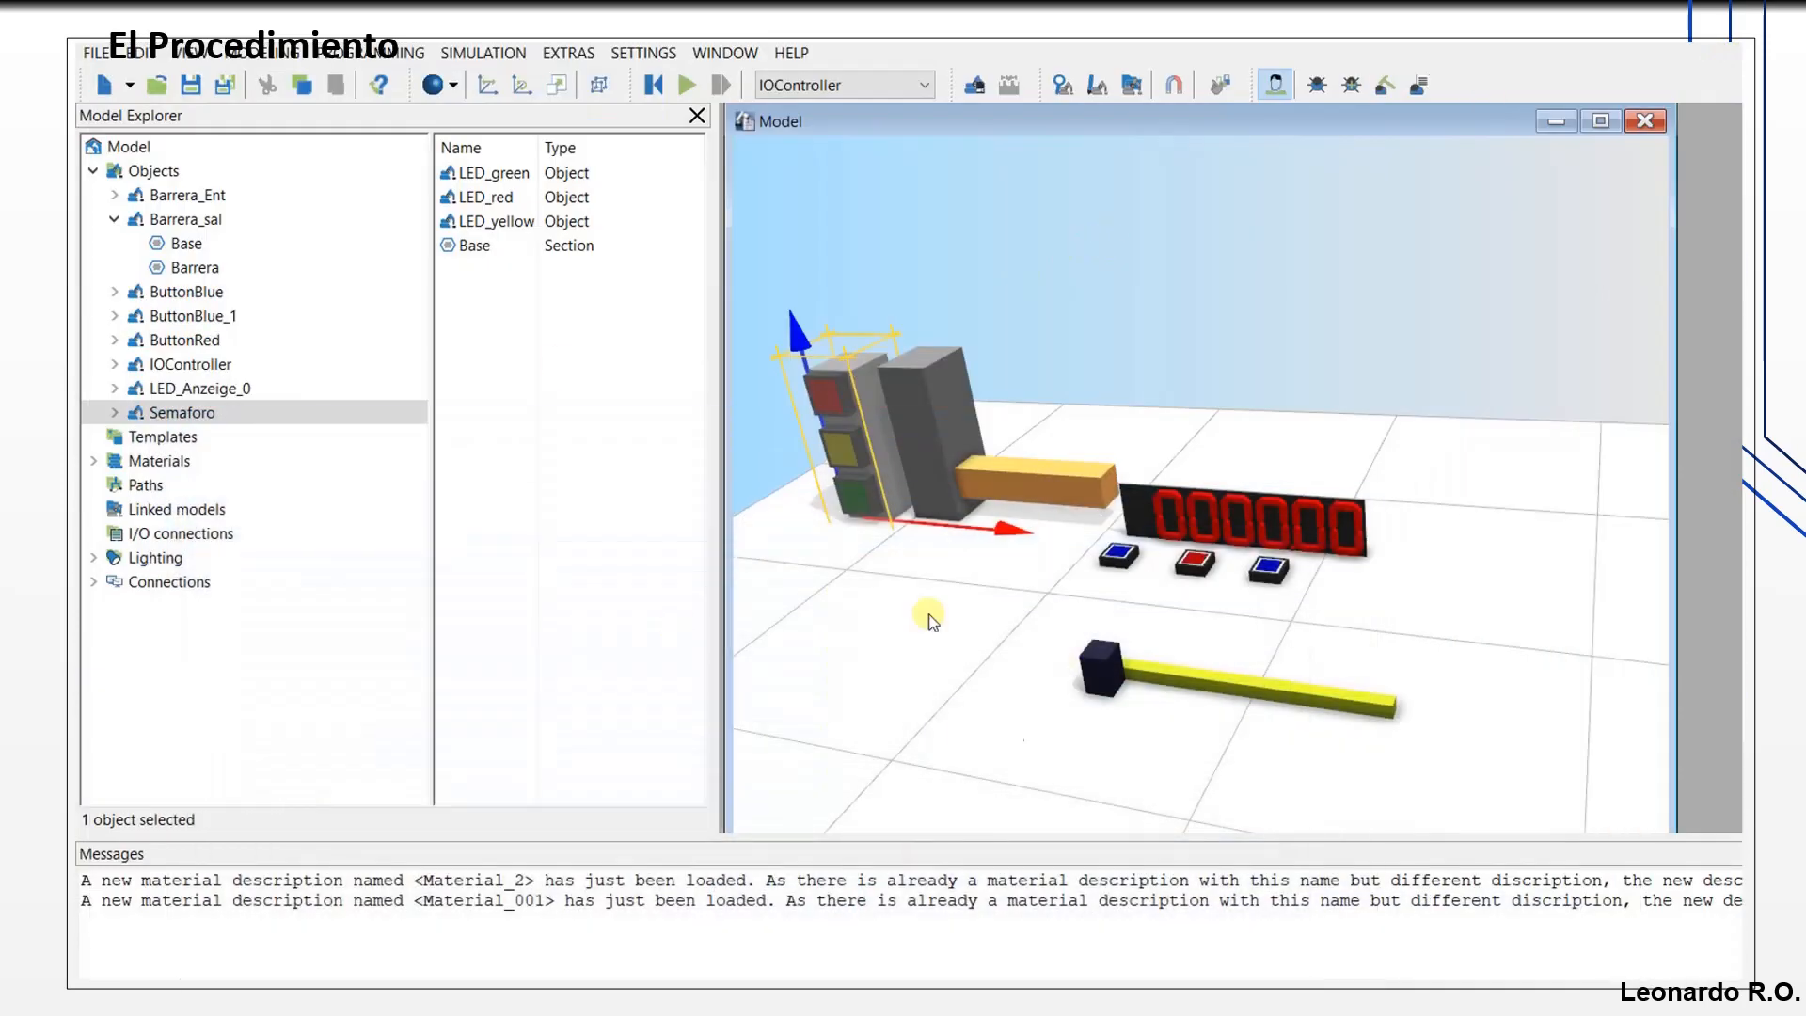
# Step: Back in CIROS, open the properties of the Barrera_sal object and narrow the Model Explorer to make room
pyautogui.click(113, 222)
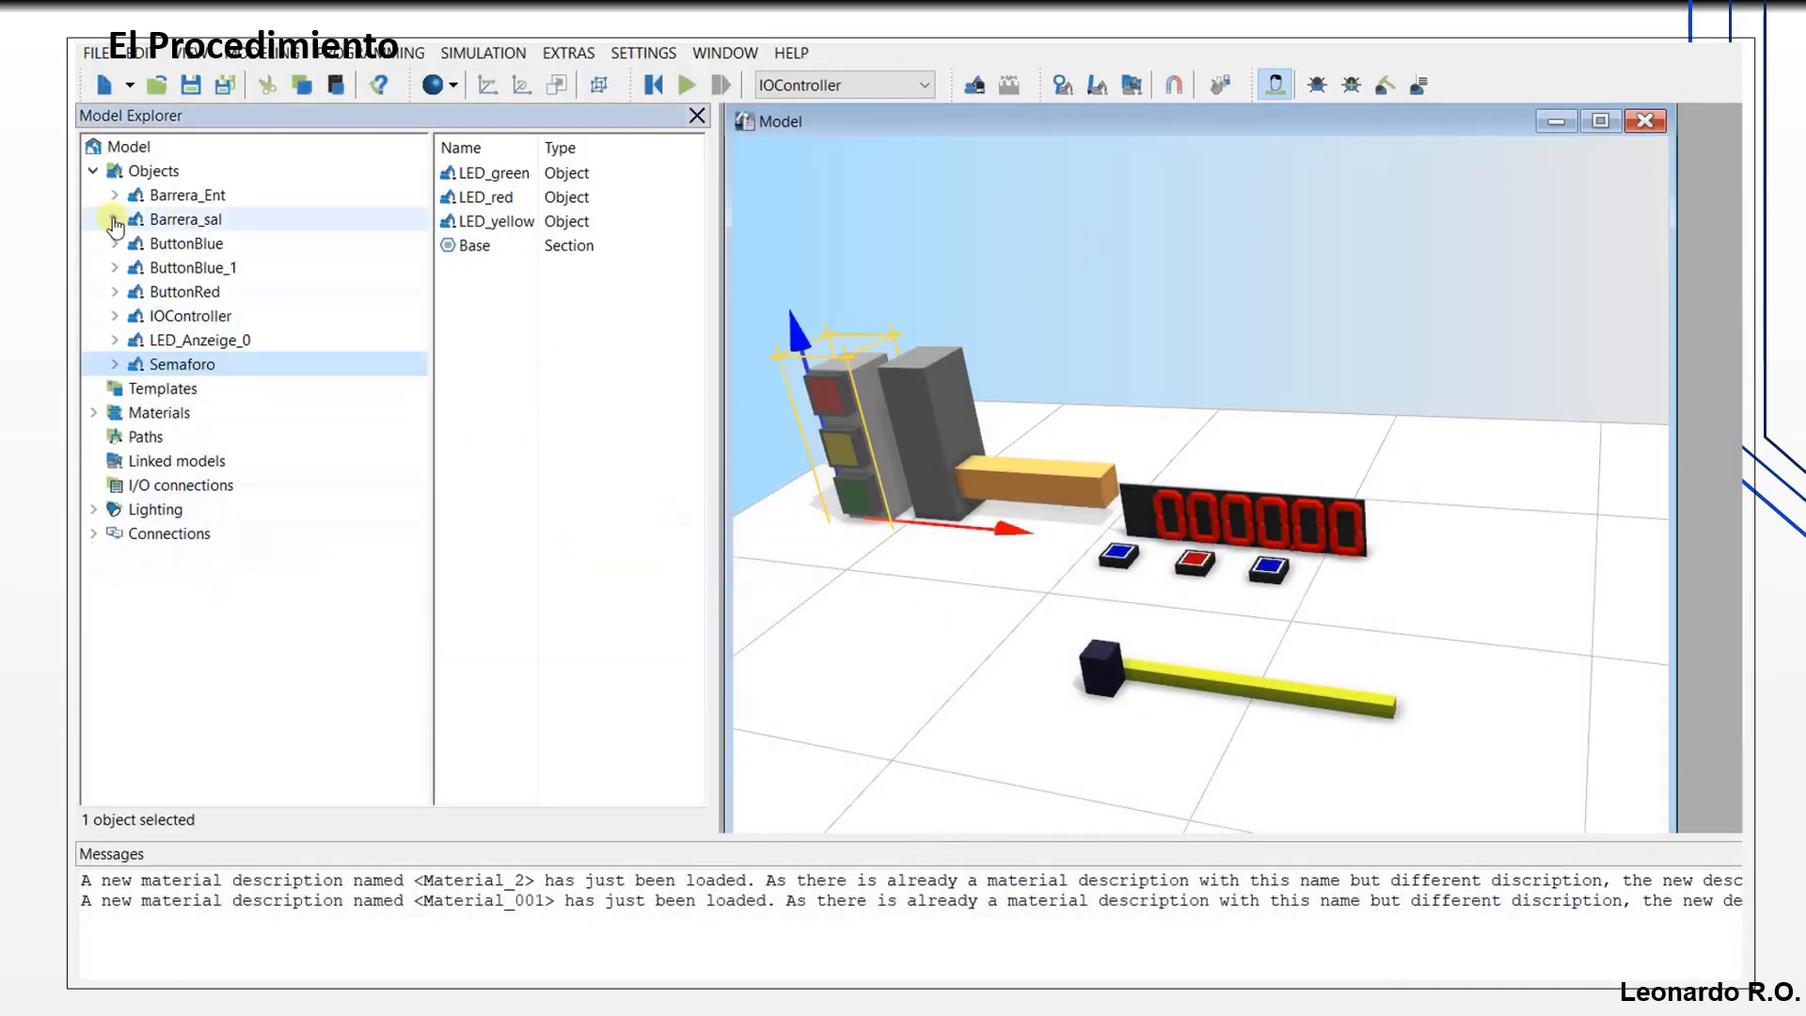
pyautogui.click(173, 222)
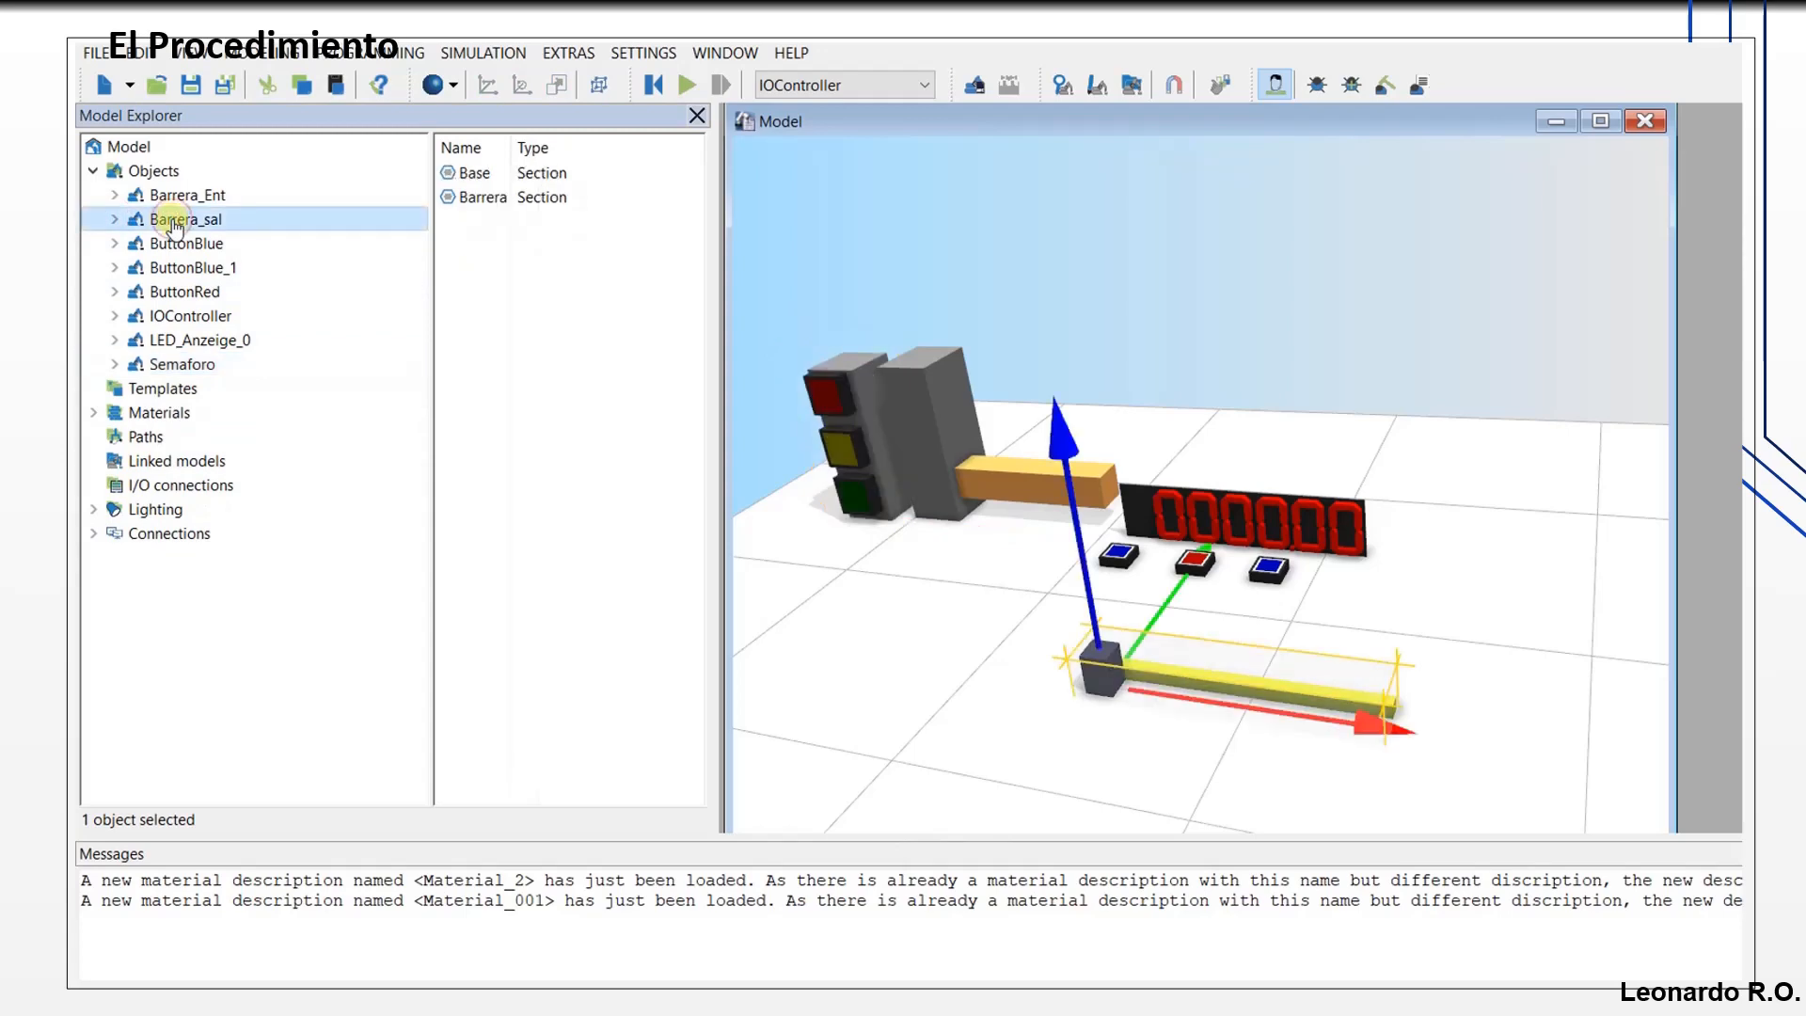
pyautogui.rightClick(174, 222)
pyautogui.click(272, 517)
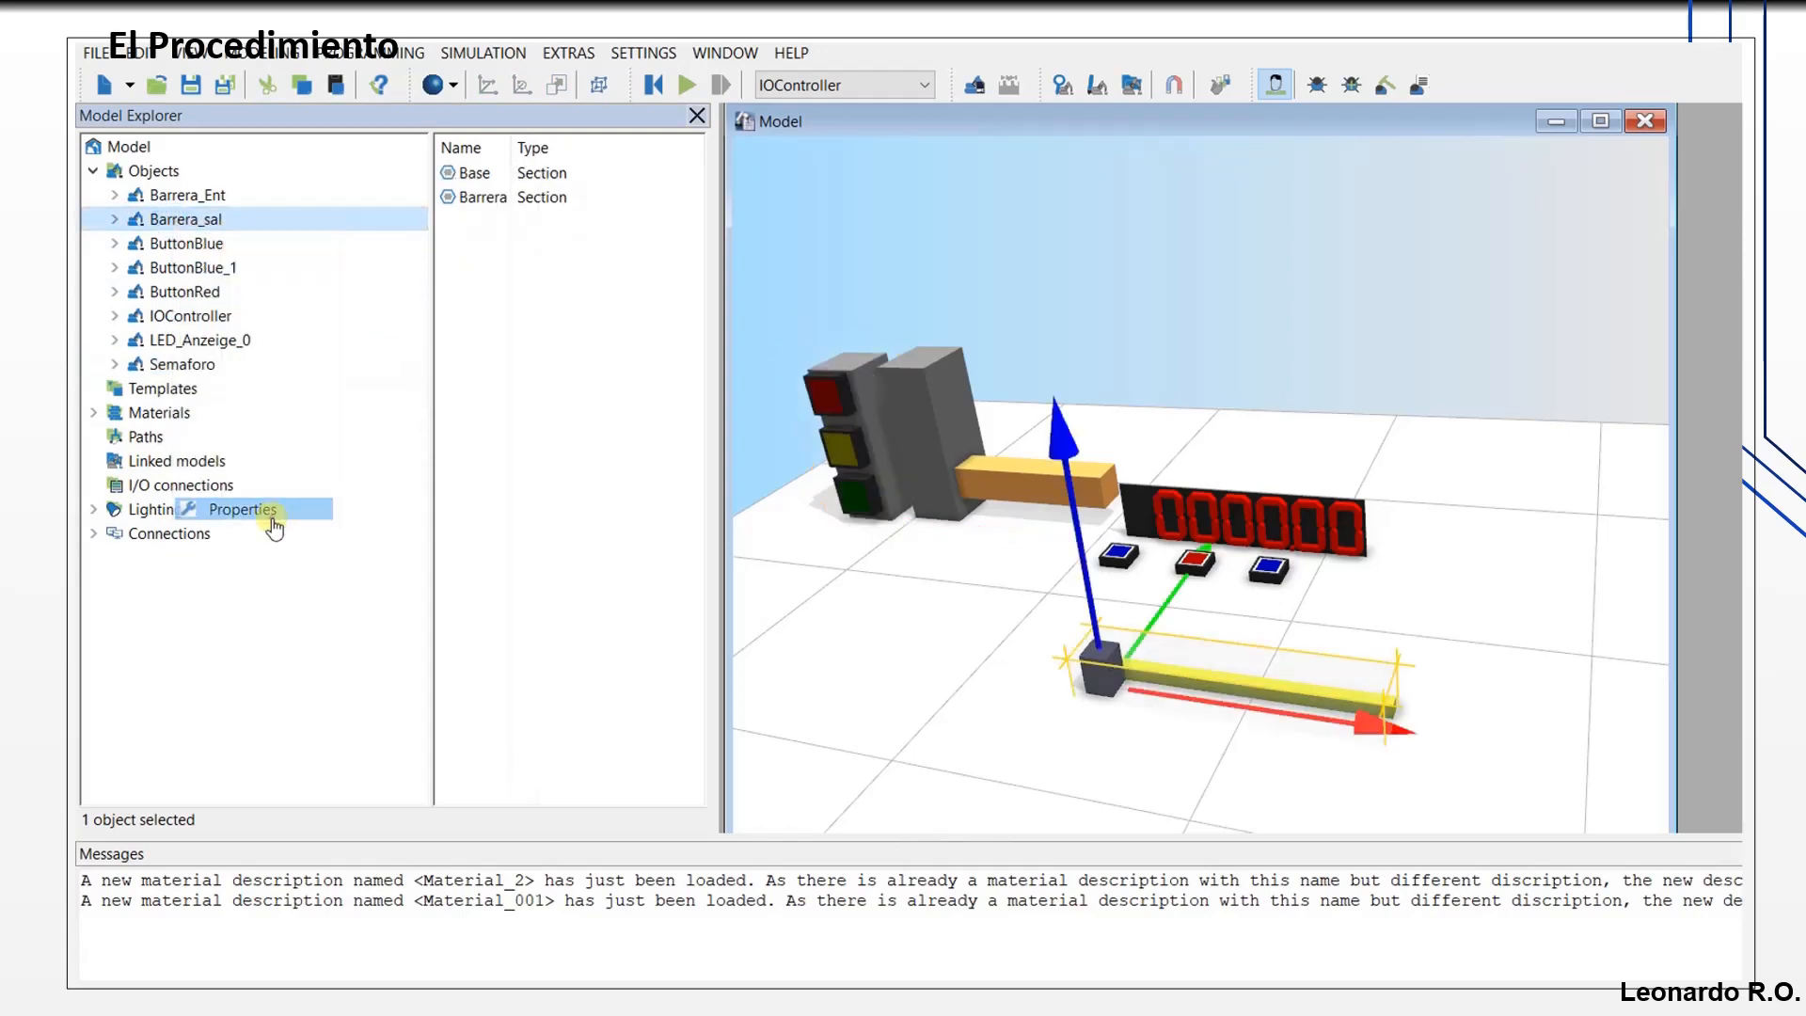
pyautogui.moveTo(713, 325); pyautogui.dragTo(293, 329)
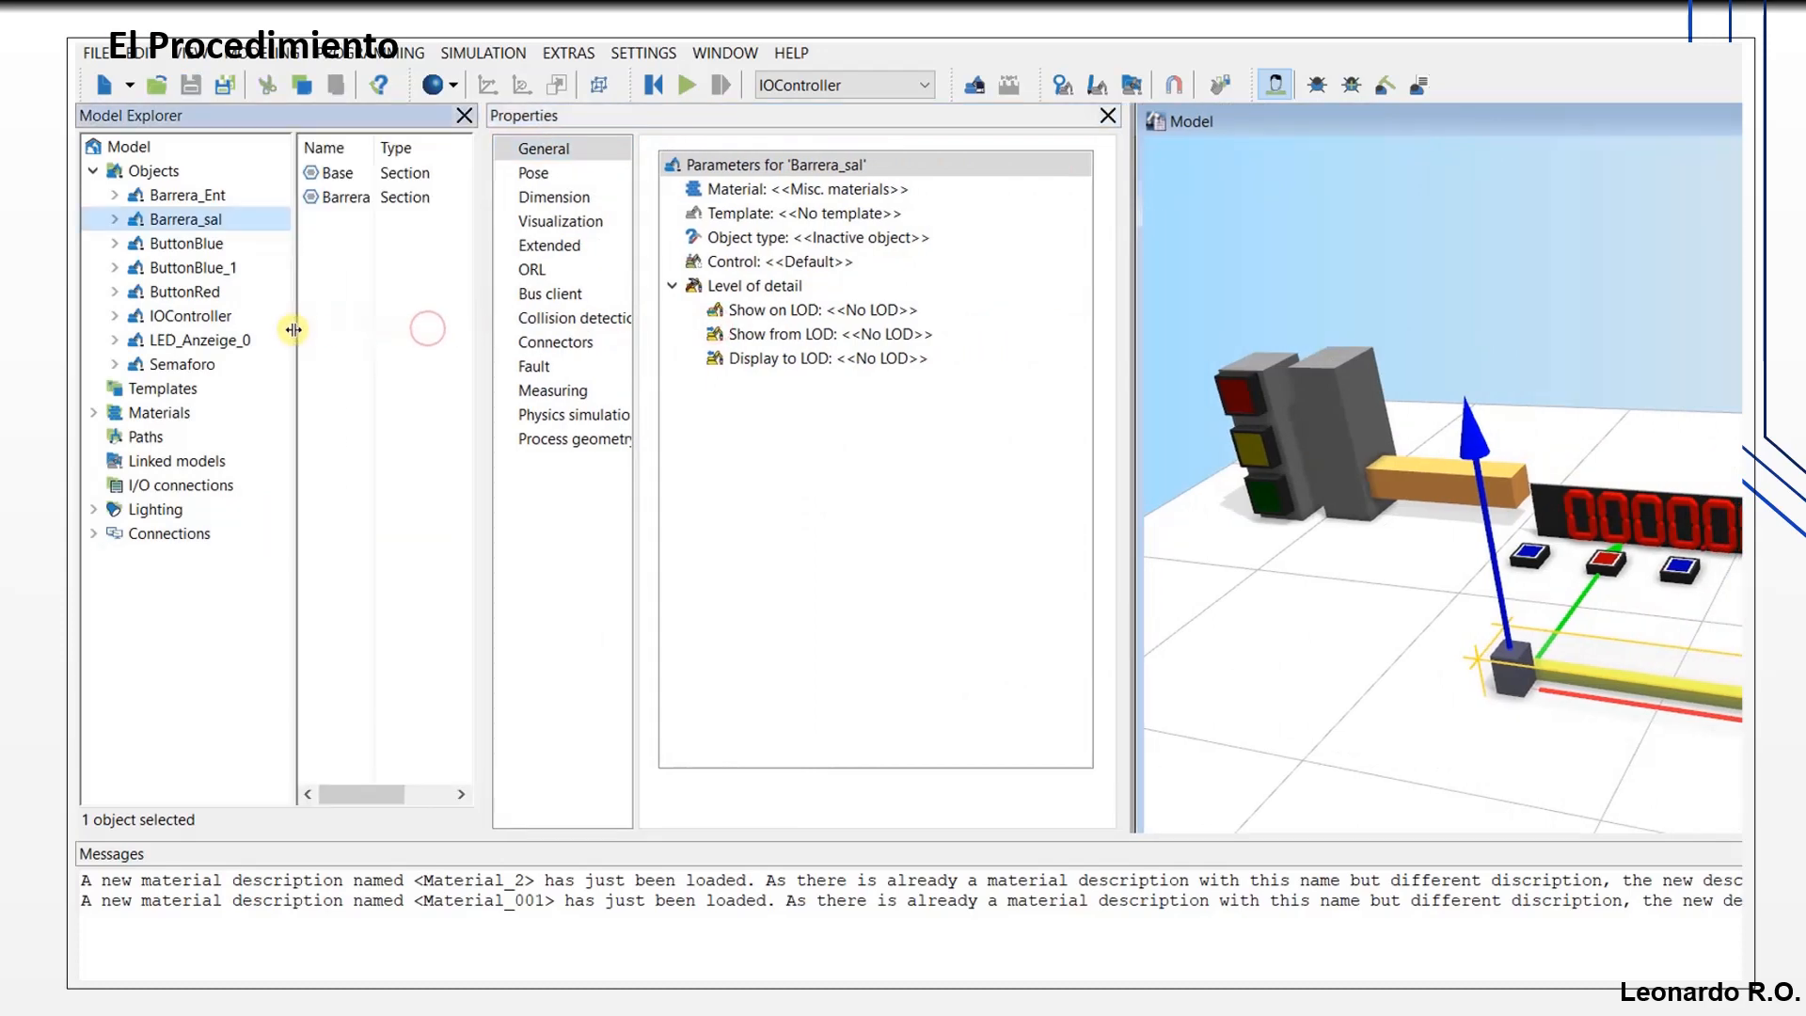
pyautogui.moveTo(485, 304); pyautogui.dragTo(378, 304)
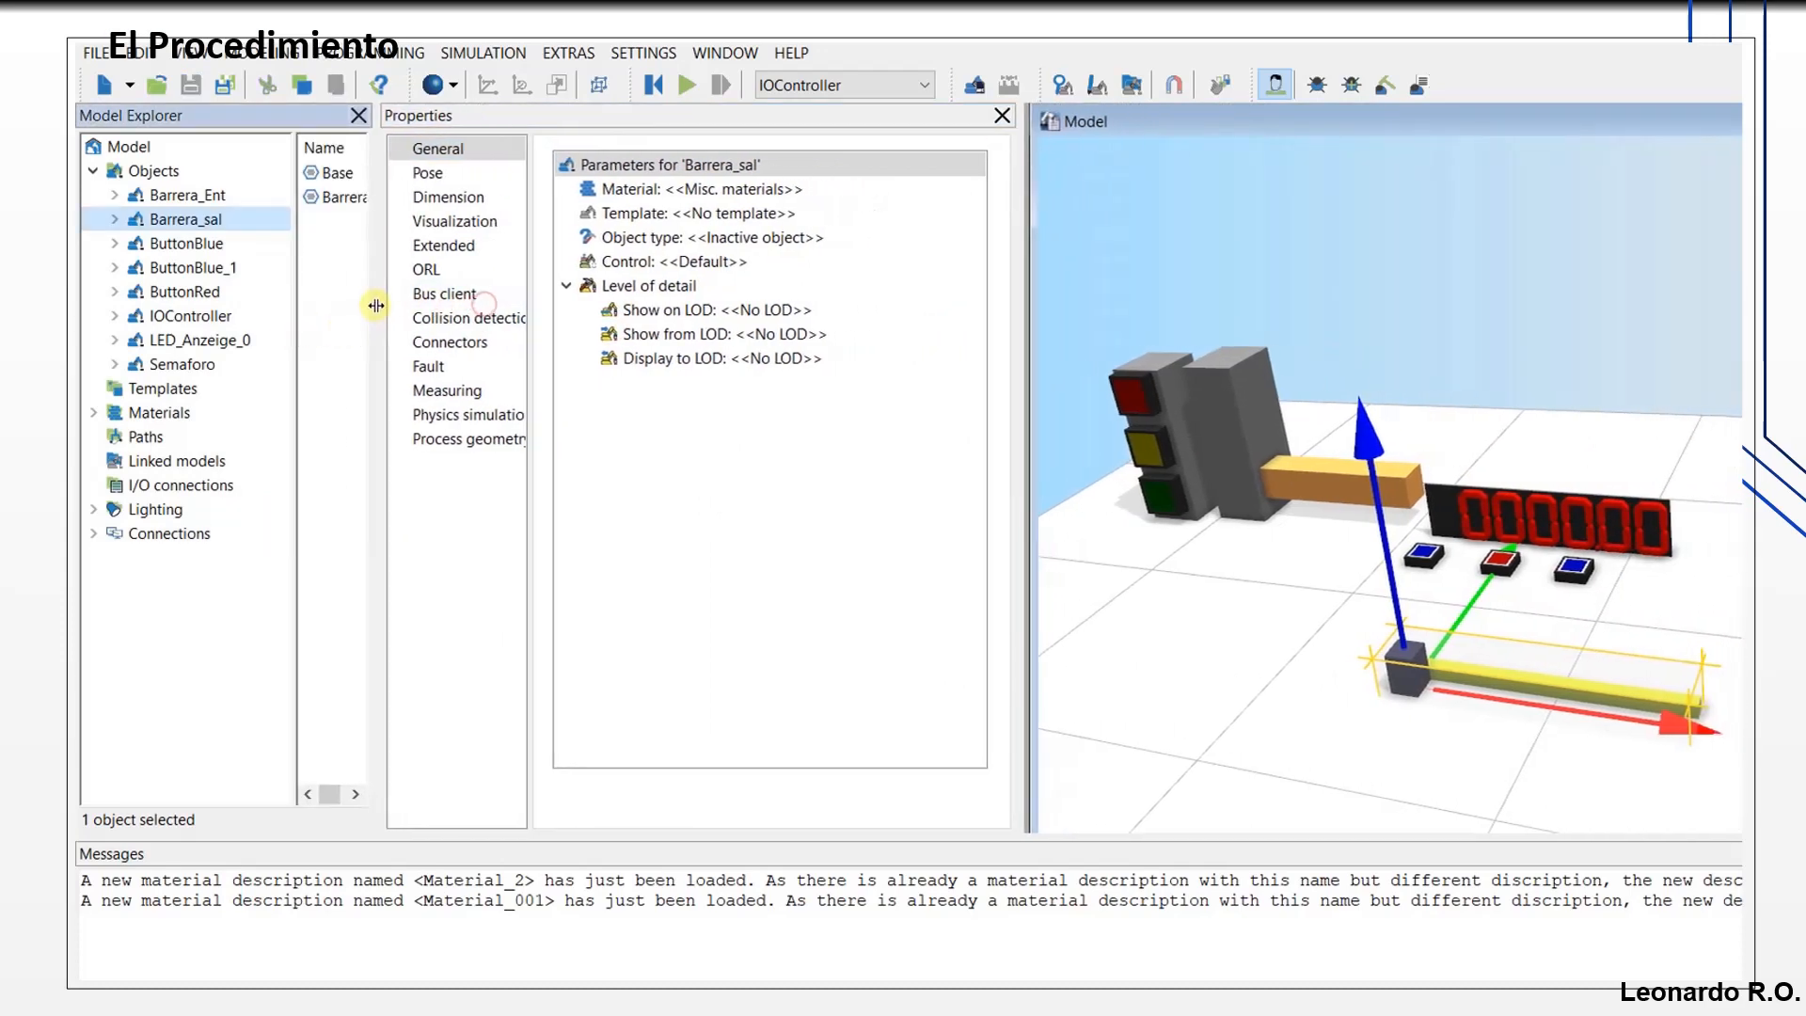
# Step: Raise the Barrera_sal object to a z position of 40 mm in the World coordinate system
pyautogui.click(446, 173)
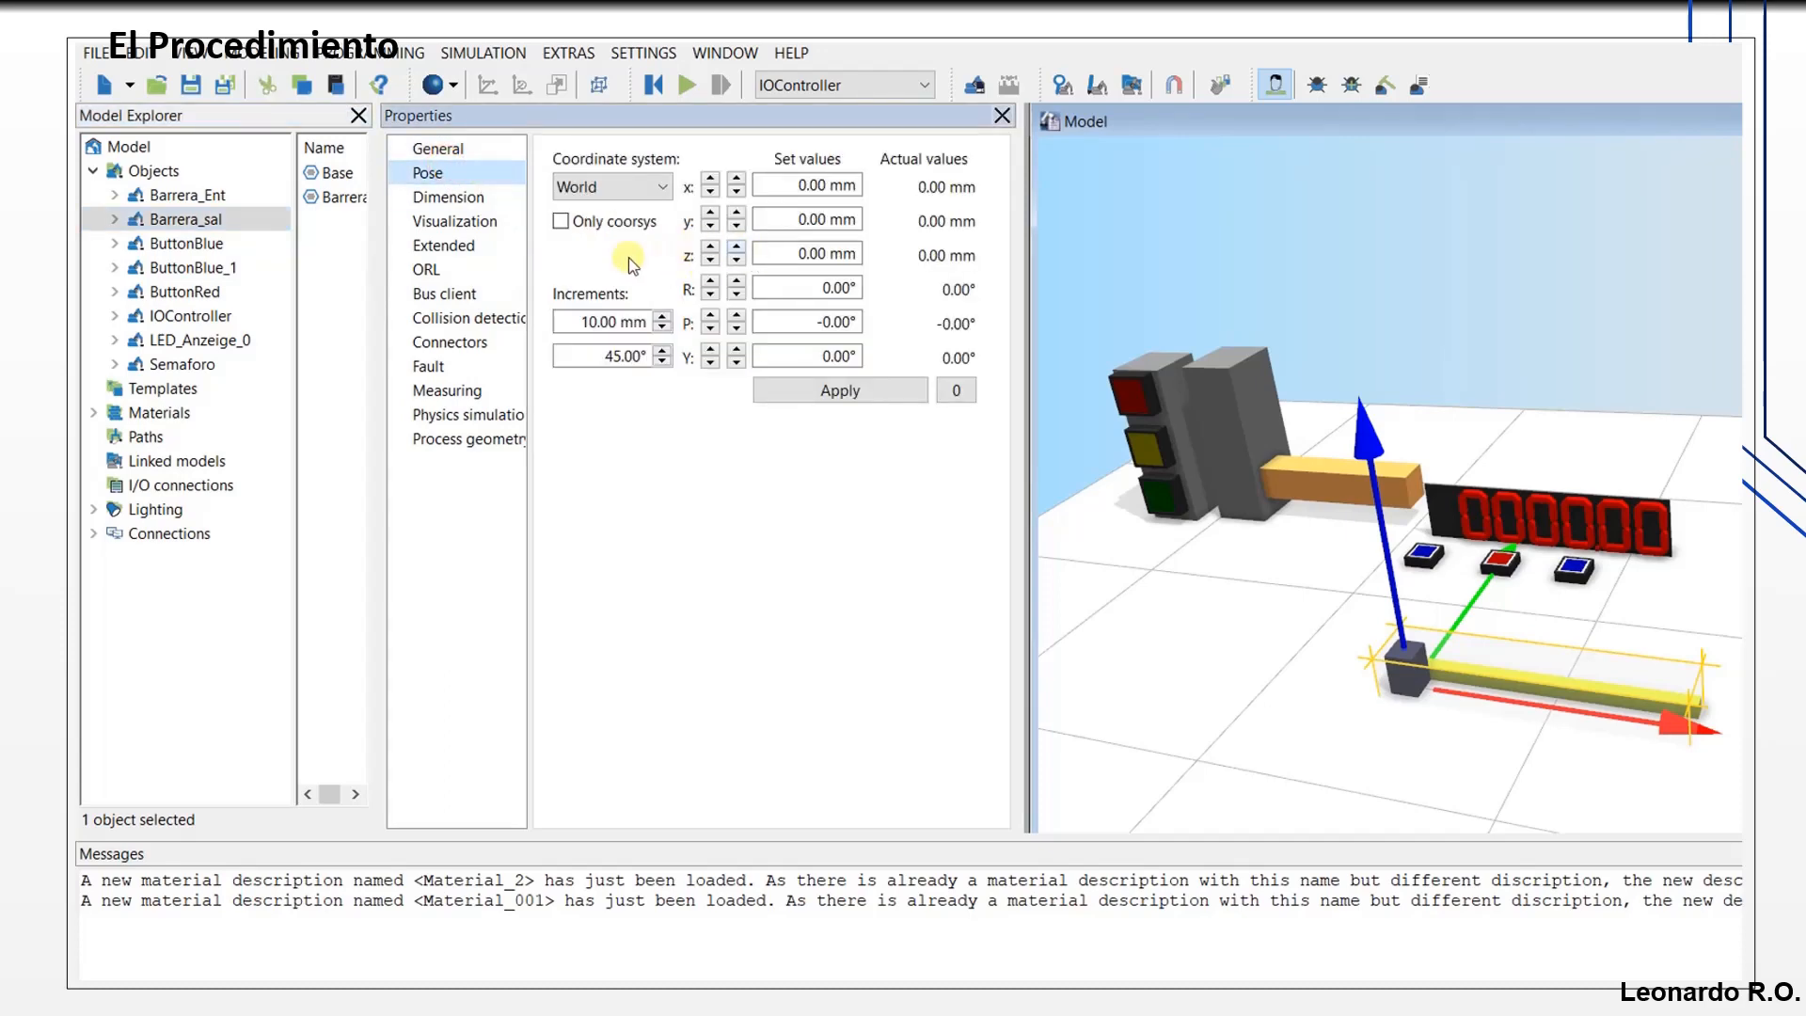
pyautogui.click(735, 248)
pyautogui.click(736, 249)
pyautogui.click(736, 248)
pyautogui.click(735, 248)
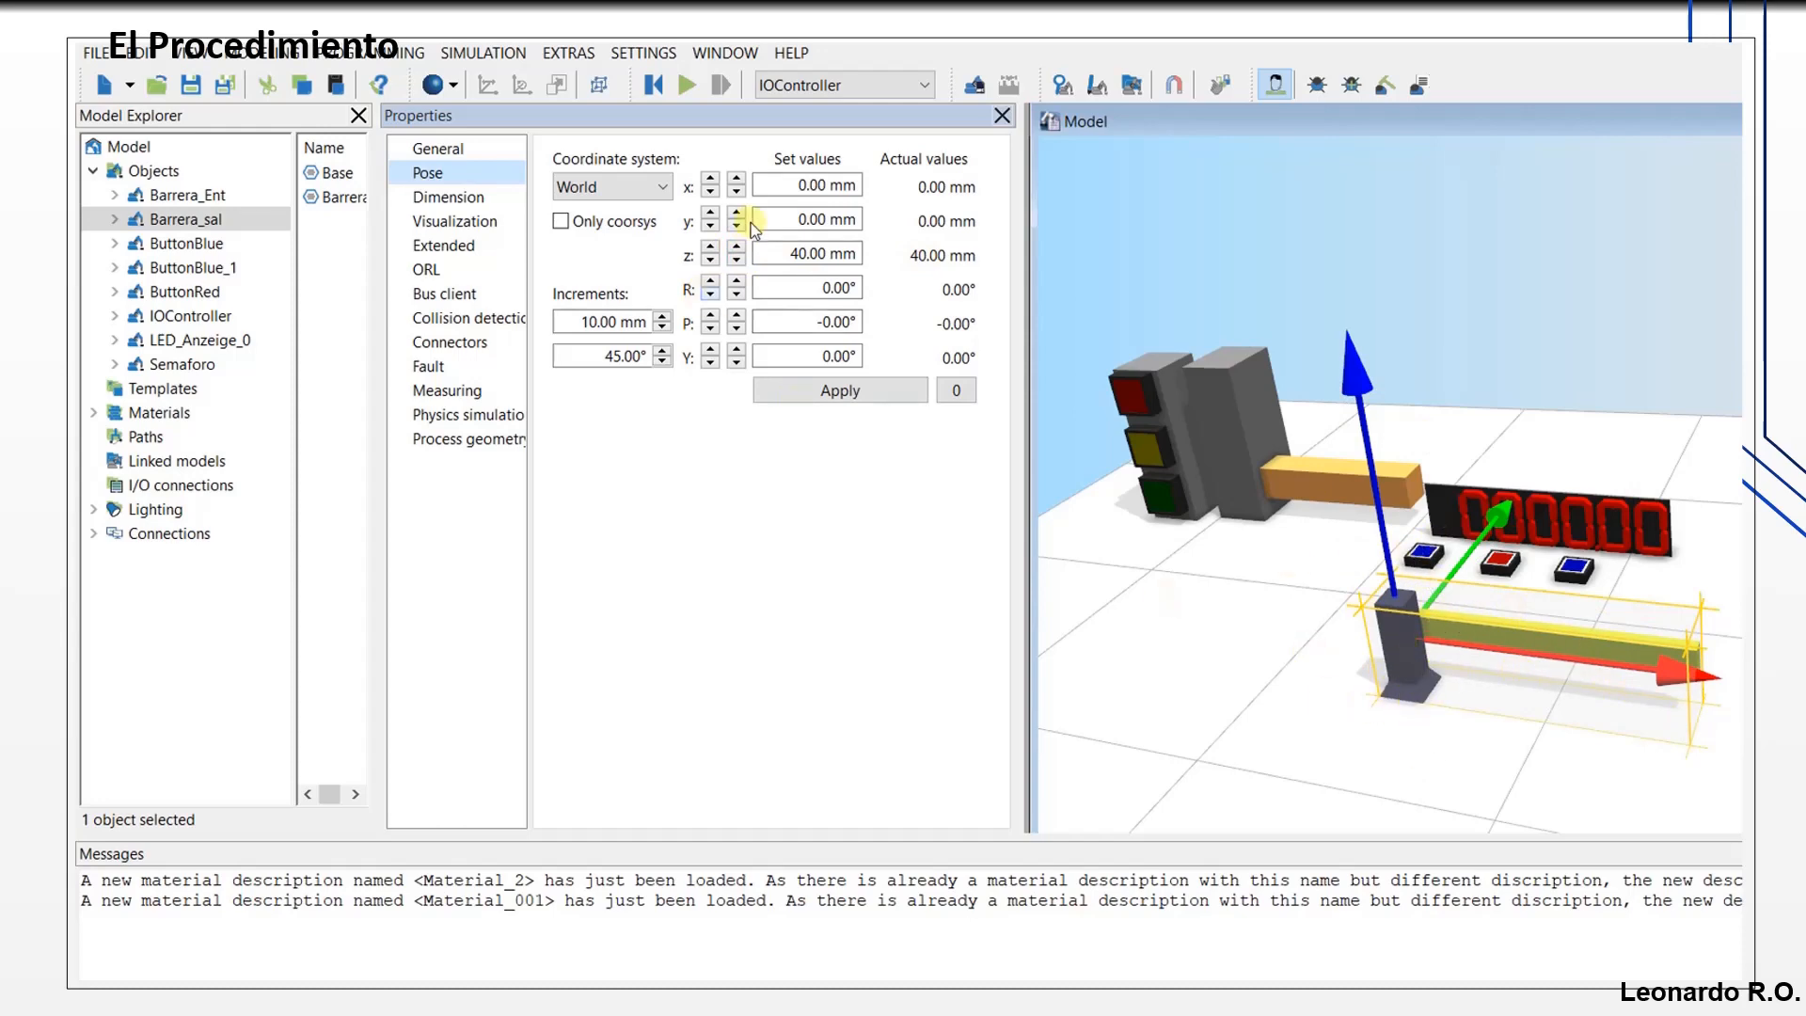
# Step: Shift the Barrera_sal object along the world x axis to 140 mm
pyautogui.click(736, 181)
pyautogui.click(736, 181)
pyautogui.click(735, 180)
pyautogui.click(735, 181)
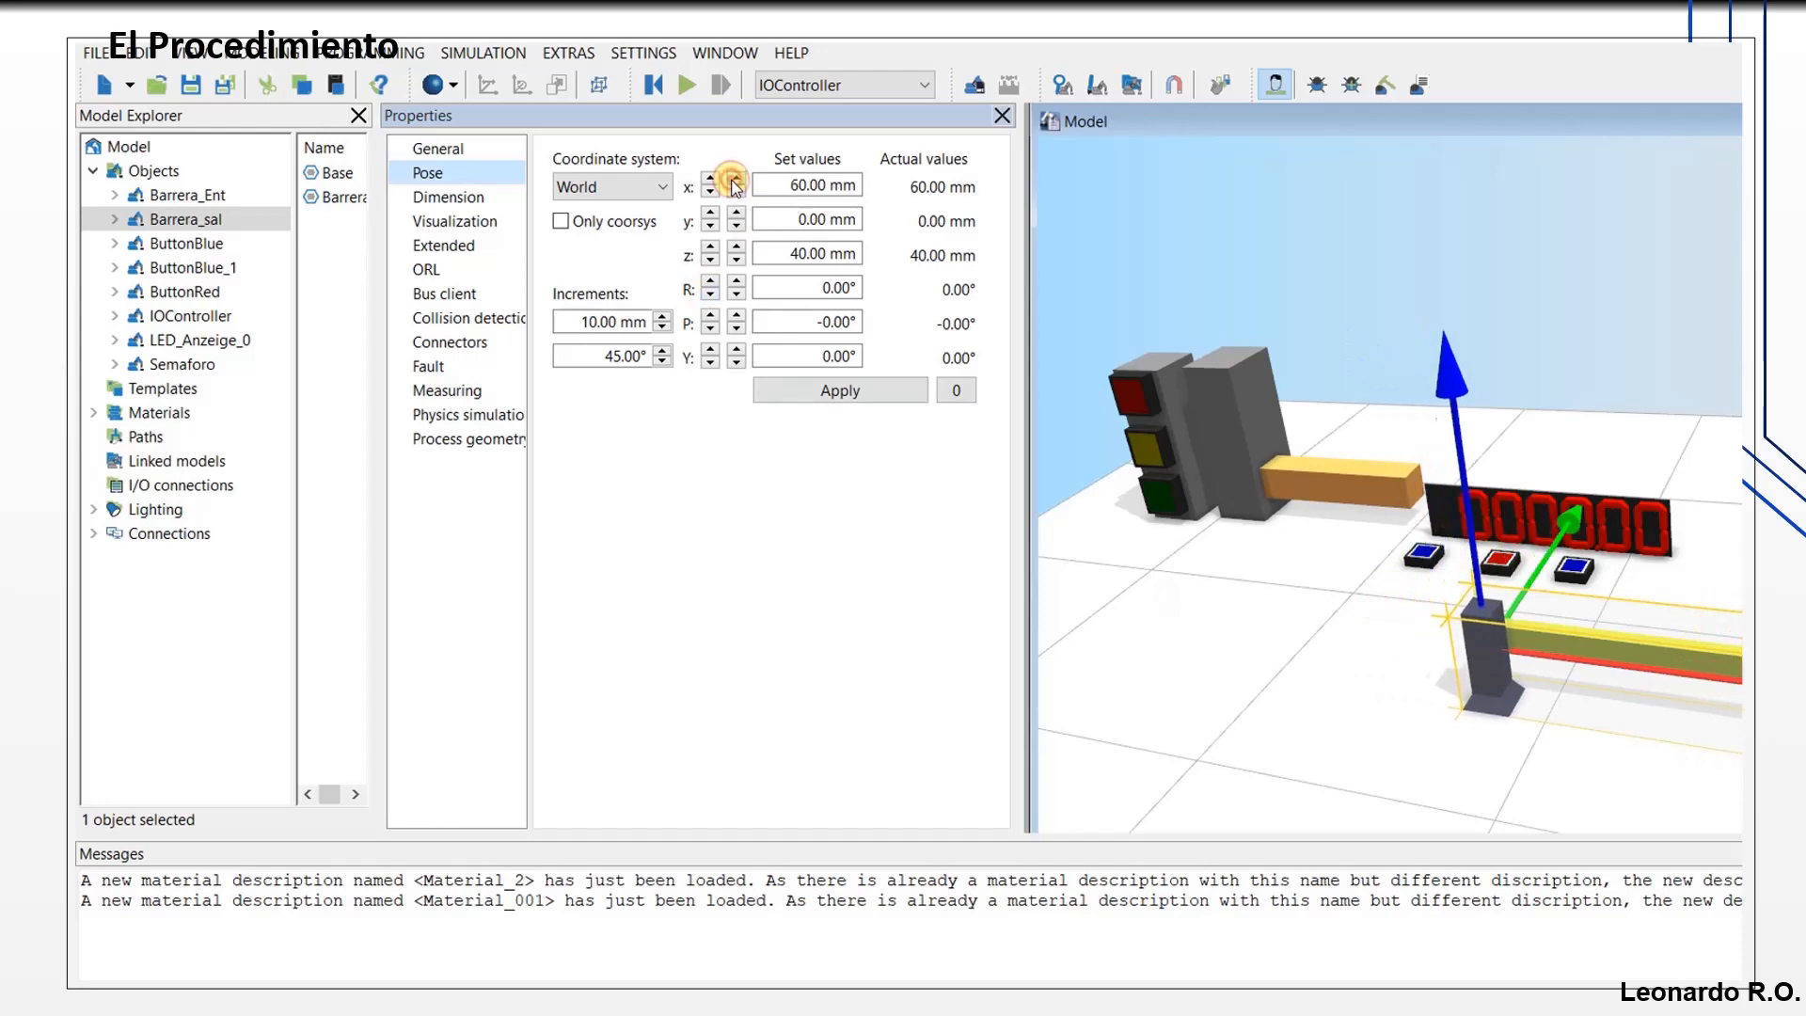
pyautogui.click(736, 181)
pyautogui.click(735, 181)
pyautogui.click(735, 181)
pyautogui.click(736, 180)
pyautogui.click(736, 181)
pyautogui.click(735, 180)
pyautogui.click(736, 181)
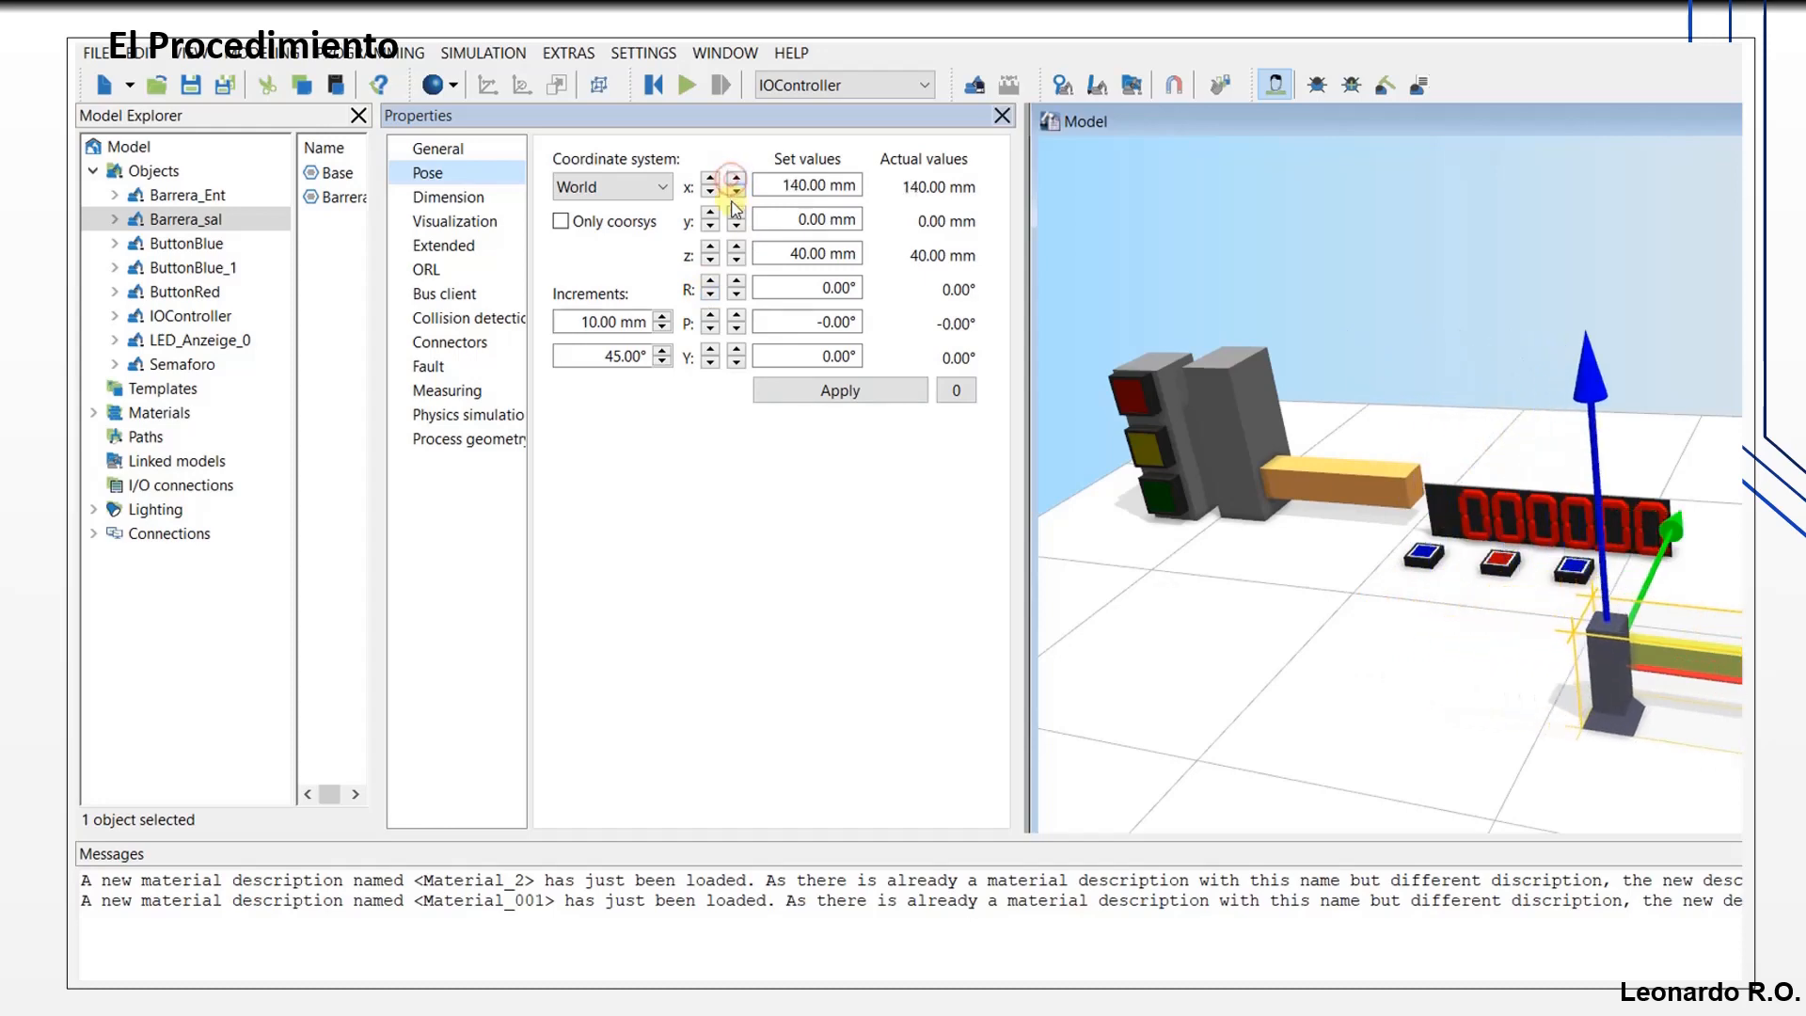
# Step: Place Barrera_sal beside the LED display by setting its y position to 210 mm and x to 160 mm
pyautogui.click(736, 214)
pyautogui.moveTo(734, 215); pyautogui.dragTo(740, 224)
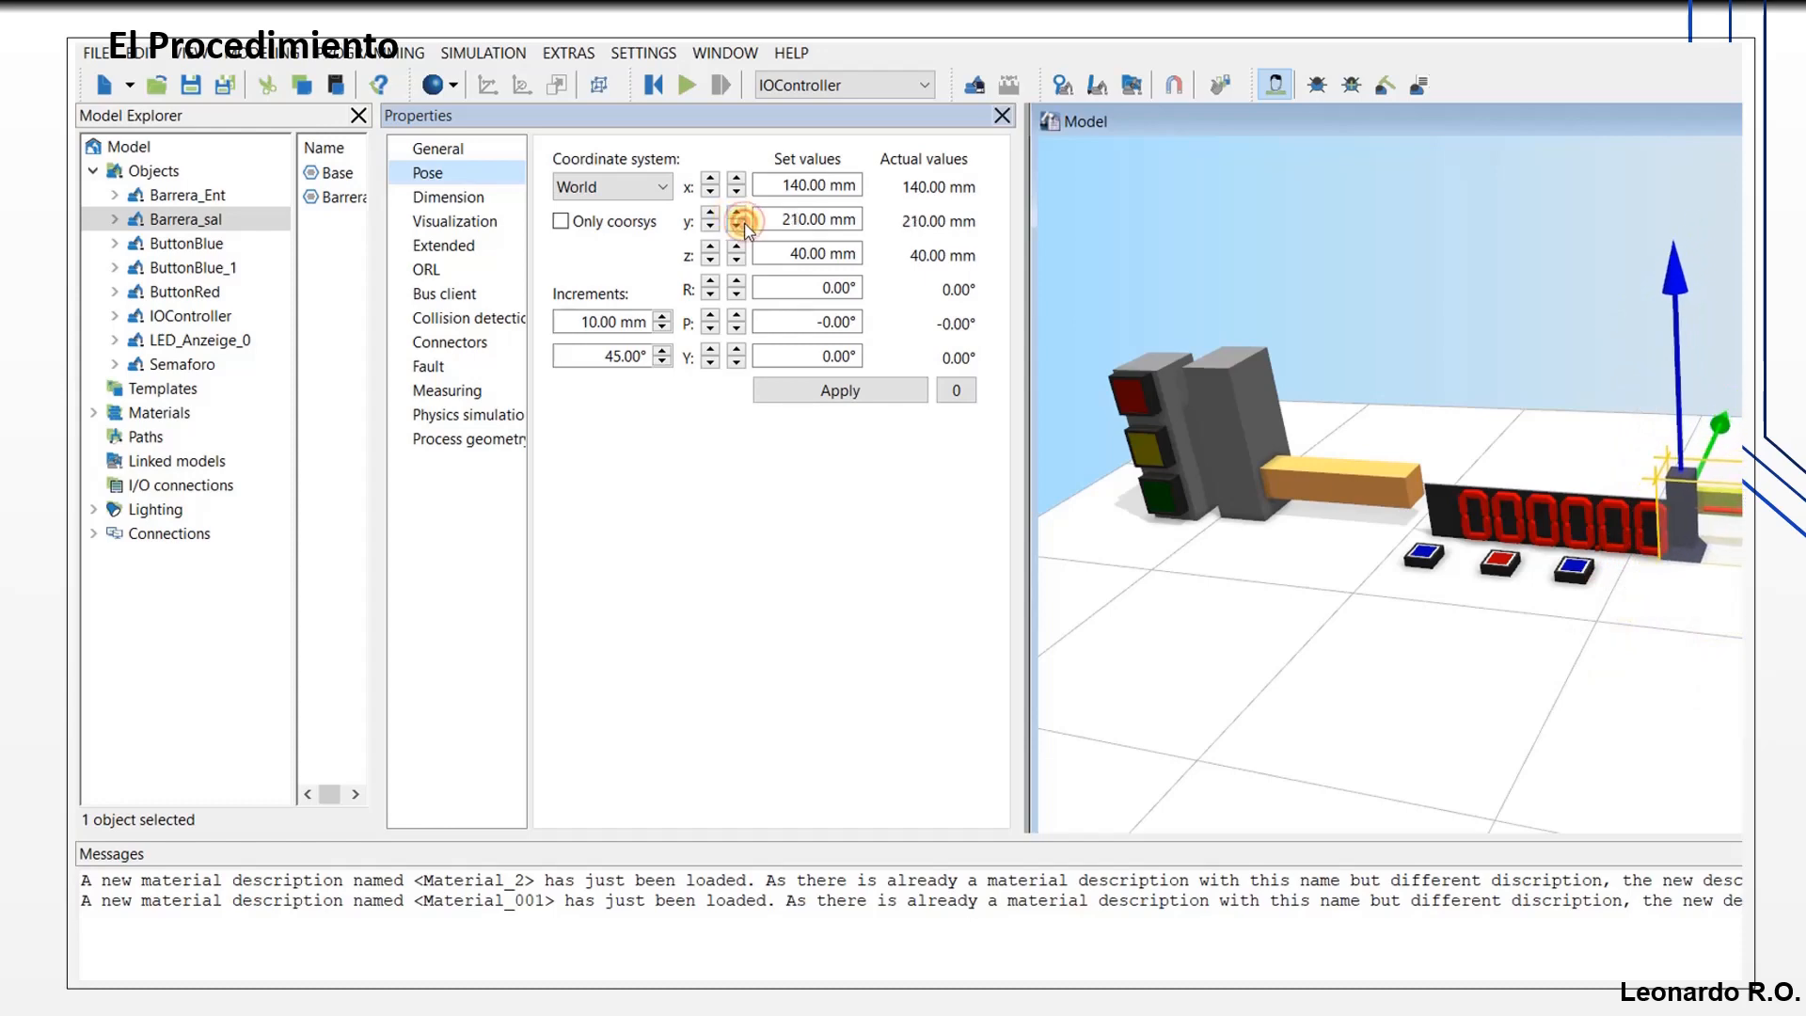
pyautogui.click(736, 179)
pyautogui.click(736, 179)
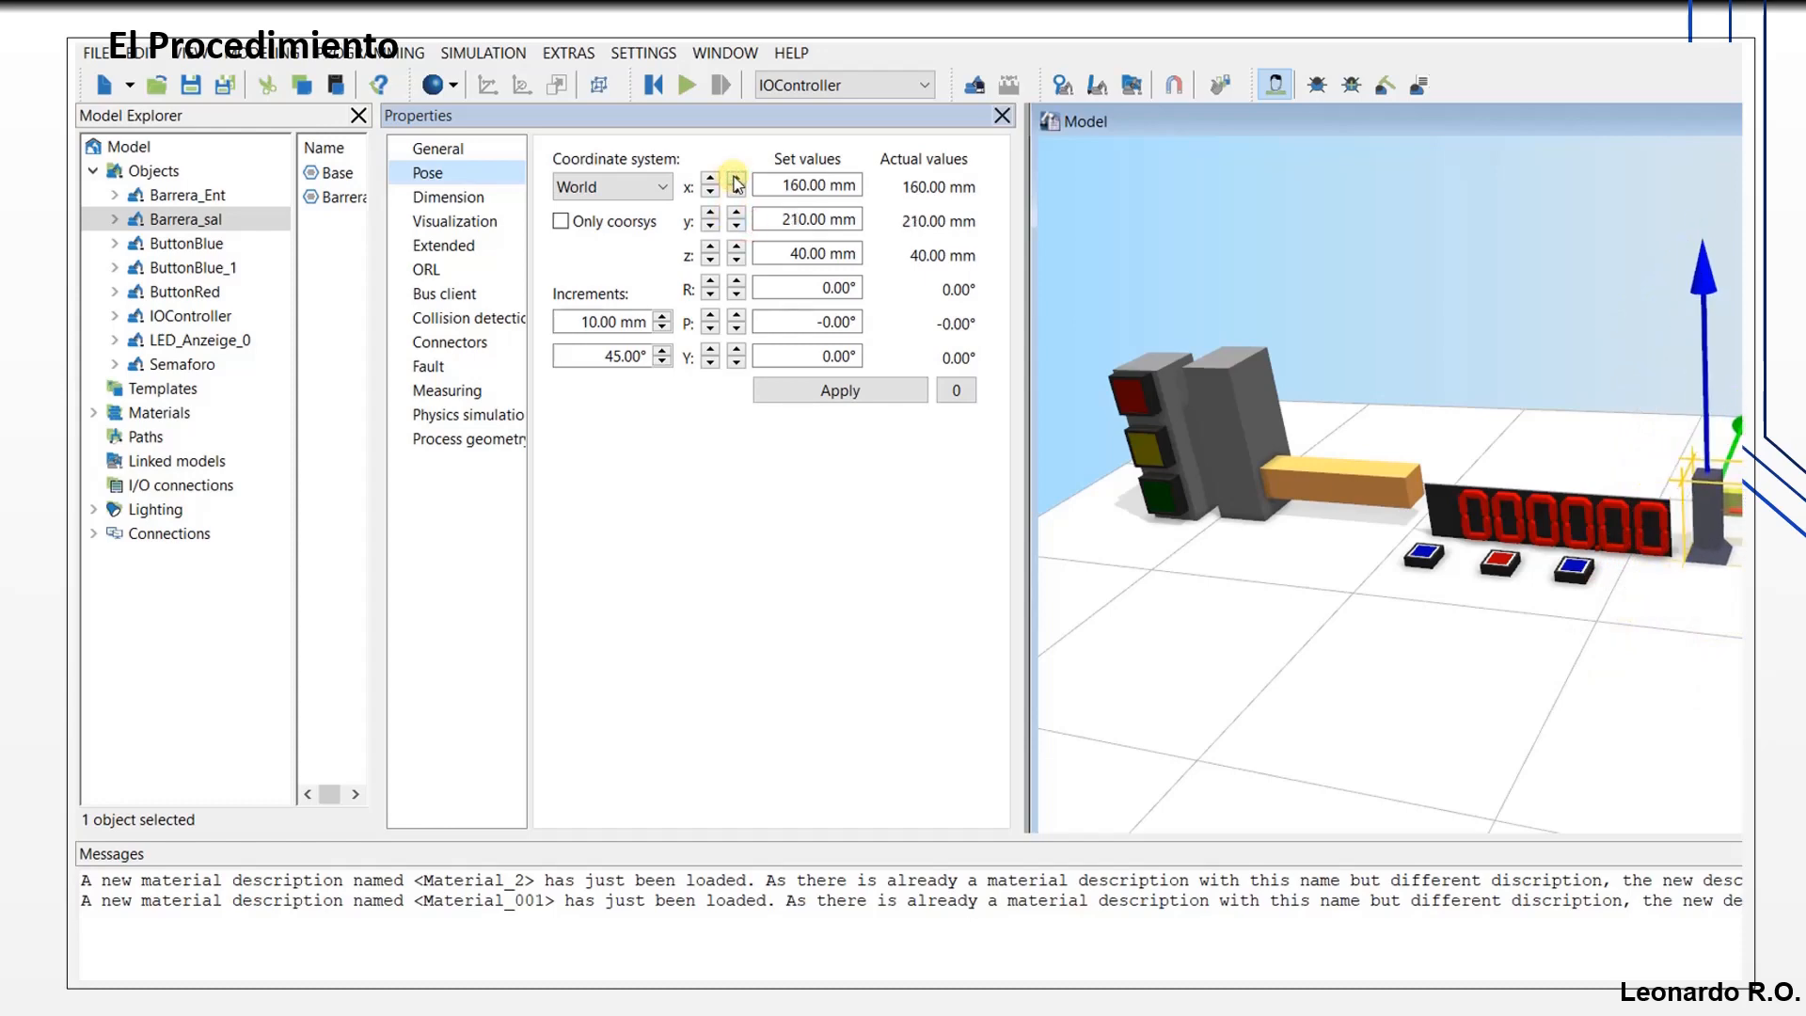
# Step: Examine the placement of the barrier next to the LED display from the rear side of the model
pyautogui.scroll(-2, 1669, 636)
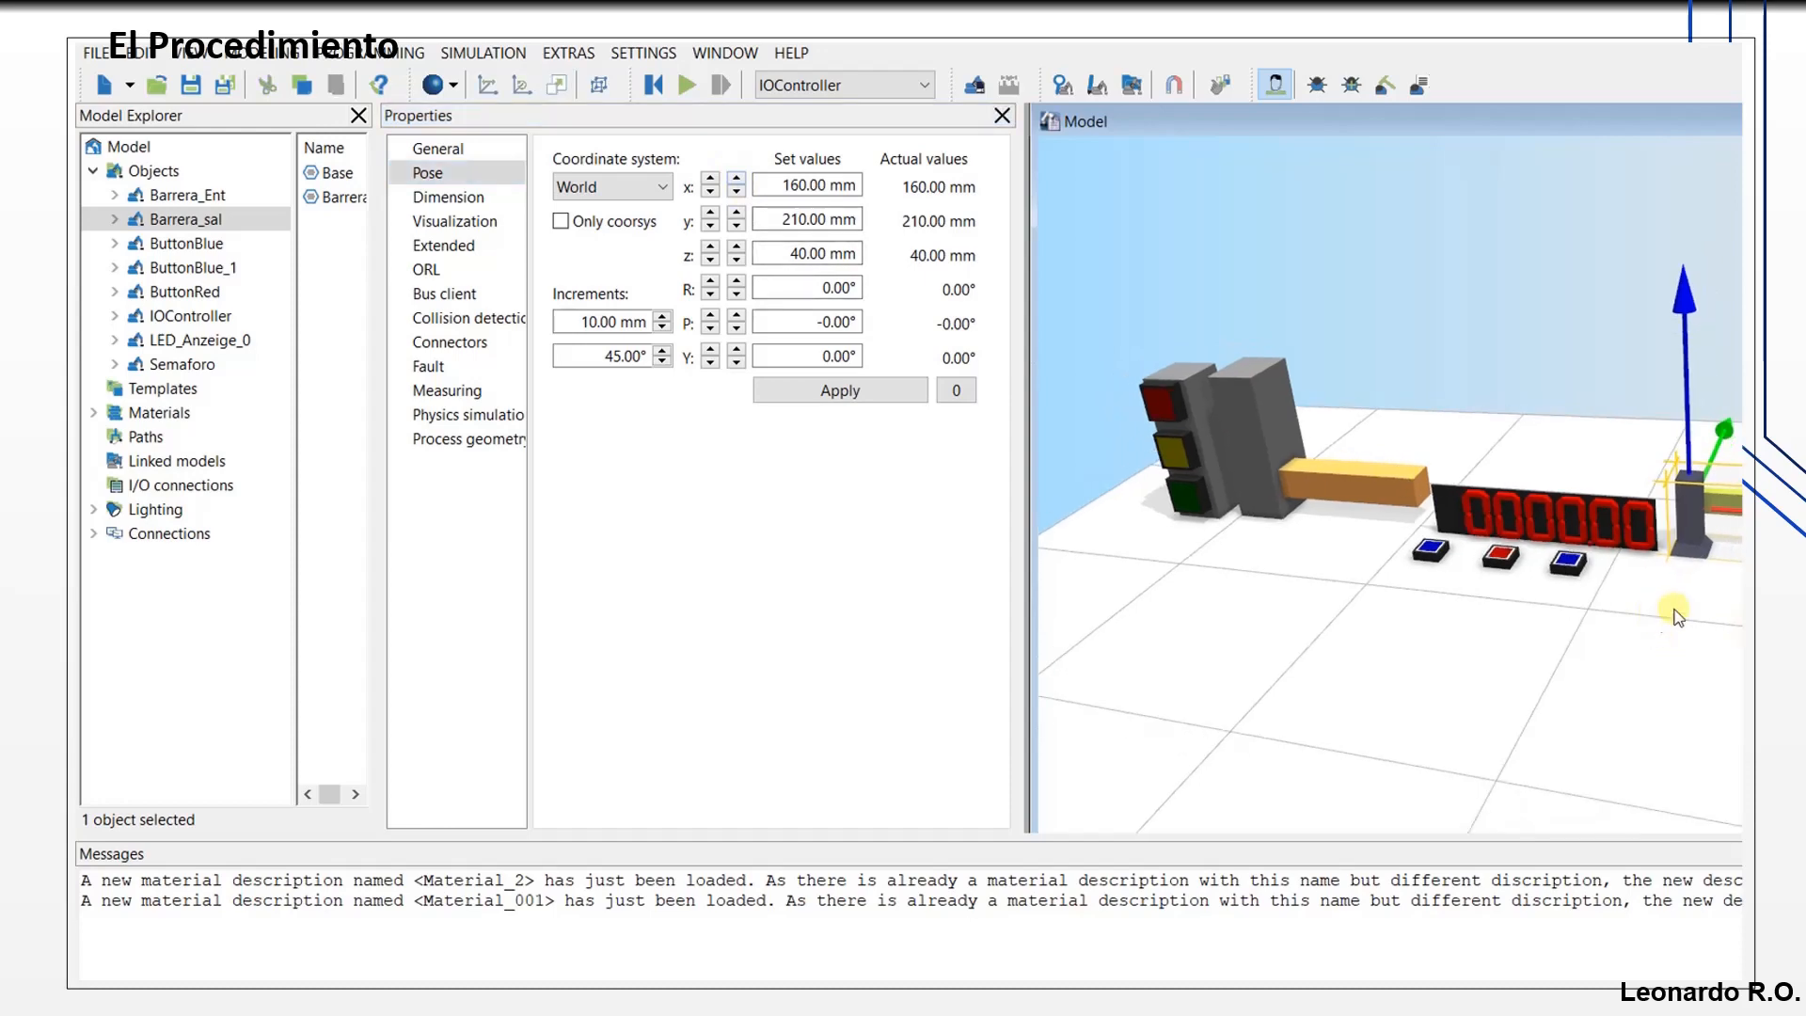
pyautogui.moveTo(1703, 595); pyautogui.dragTo(1116, 778, button='middle')
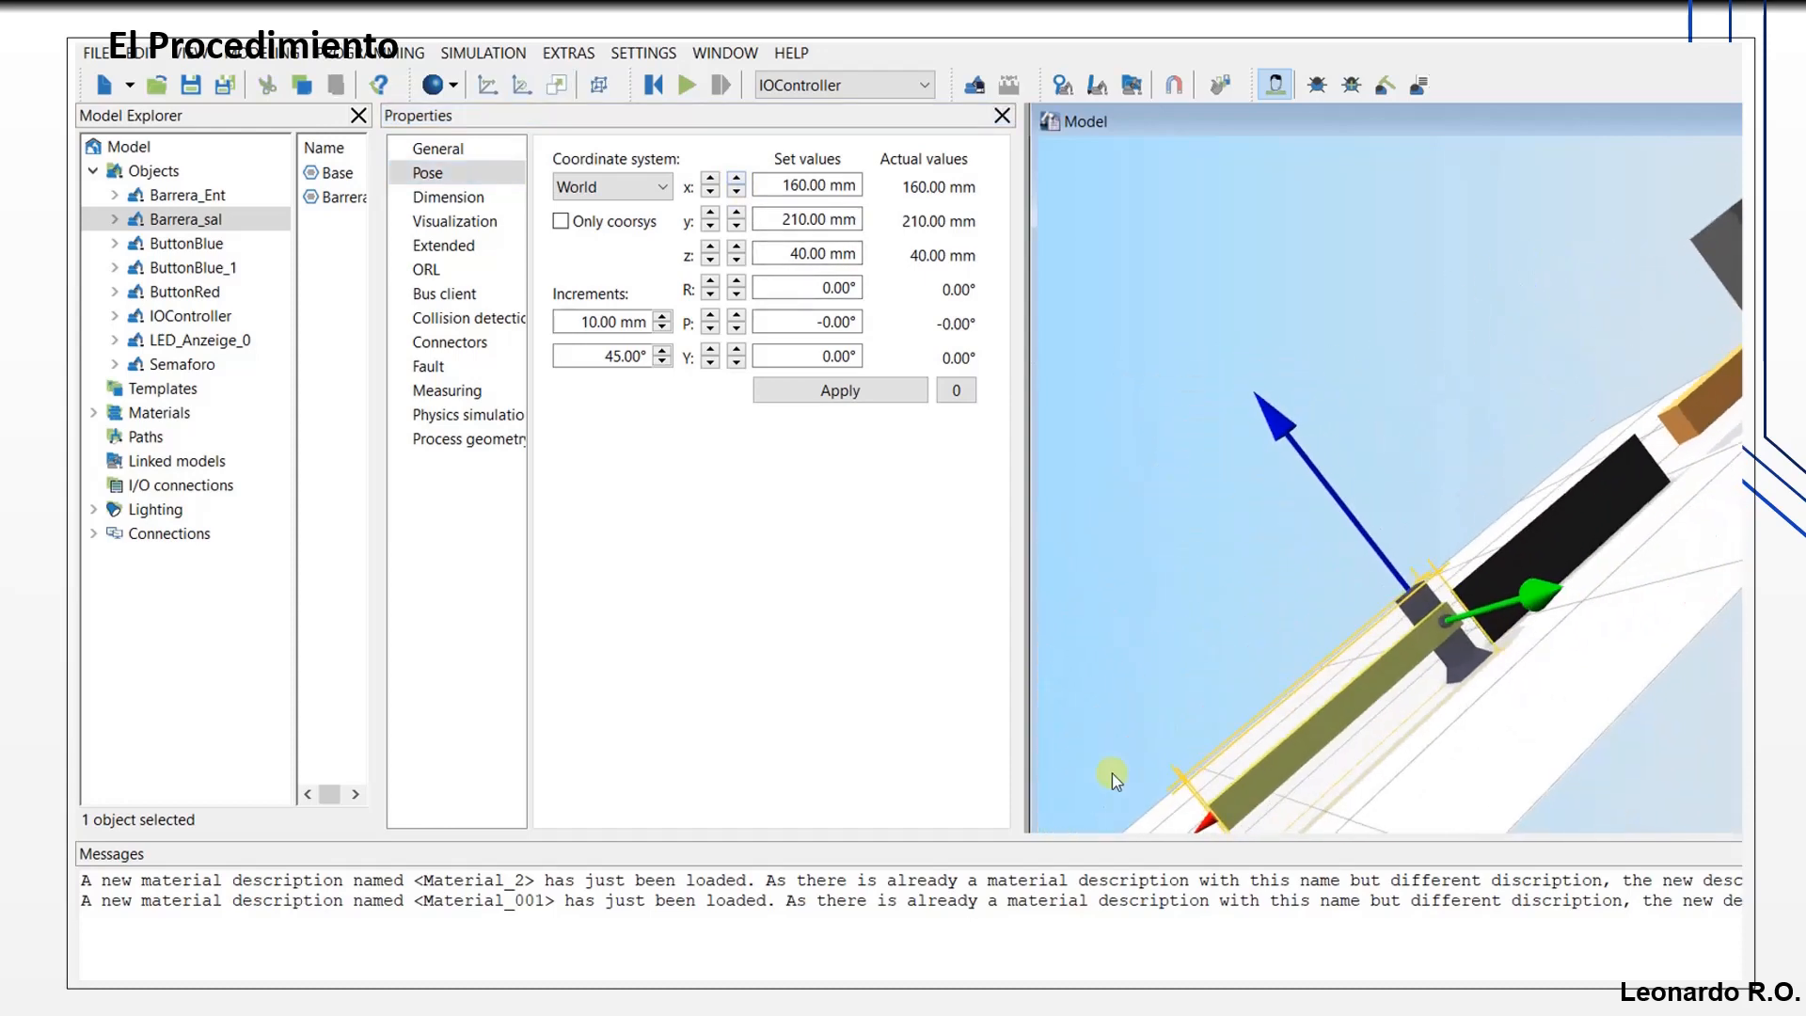
pyautogui.moveTo(1675, 435); pyautogui.dragTo(1381, 565, button='middle')
pyautogui.moveTo(1498, 508)
pyautogui.mouseDown(button='middle')
pyautogui.moveTo(1581, 490)
pyautogui.moveTo(1483, 519)
pyautogui.mouseUp(button='middle')
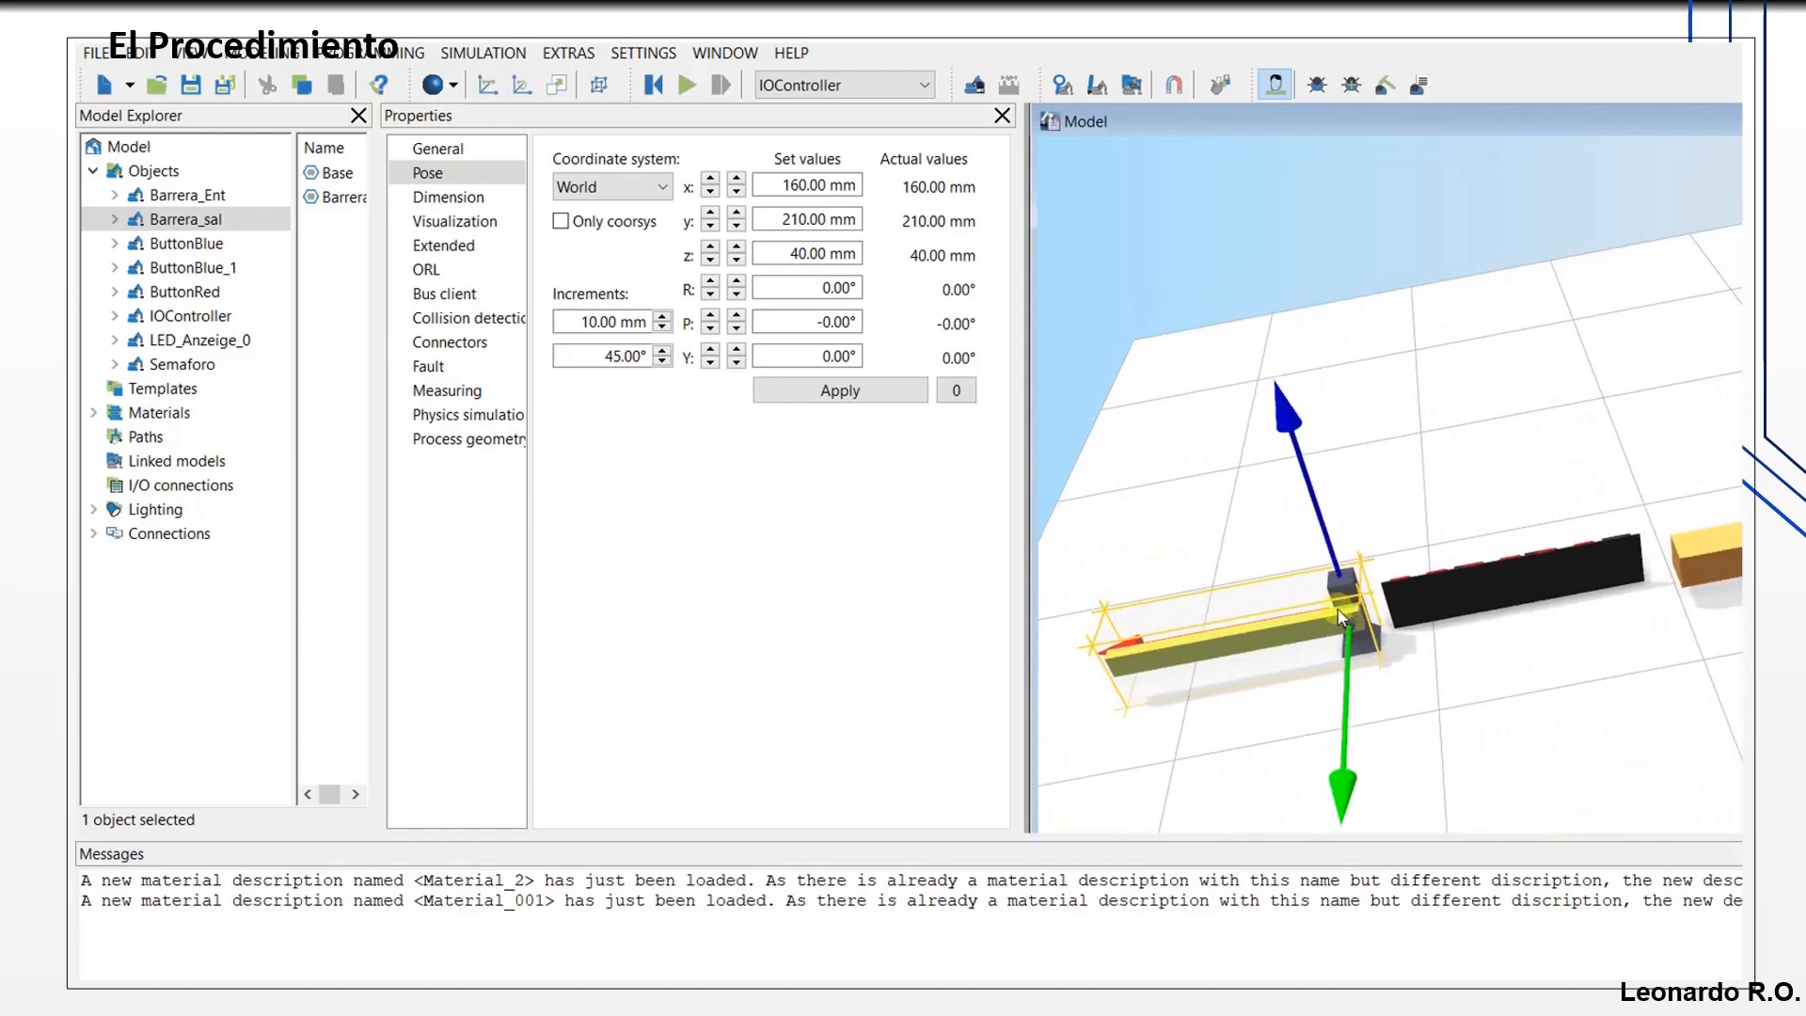
pyautogui.scroll(1, 1377, 613)
pyautogui.scroll(1, 1380, 619)
pyautogui.scroll(3, 1386, 598)
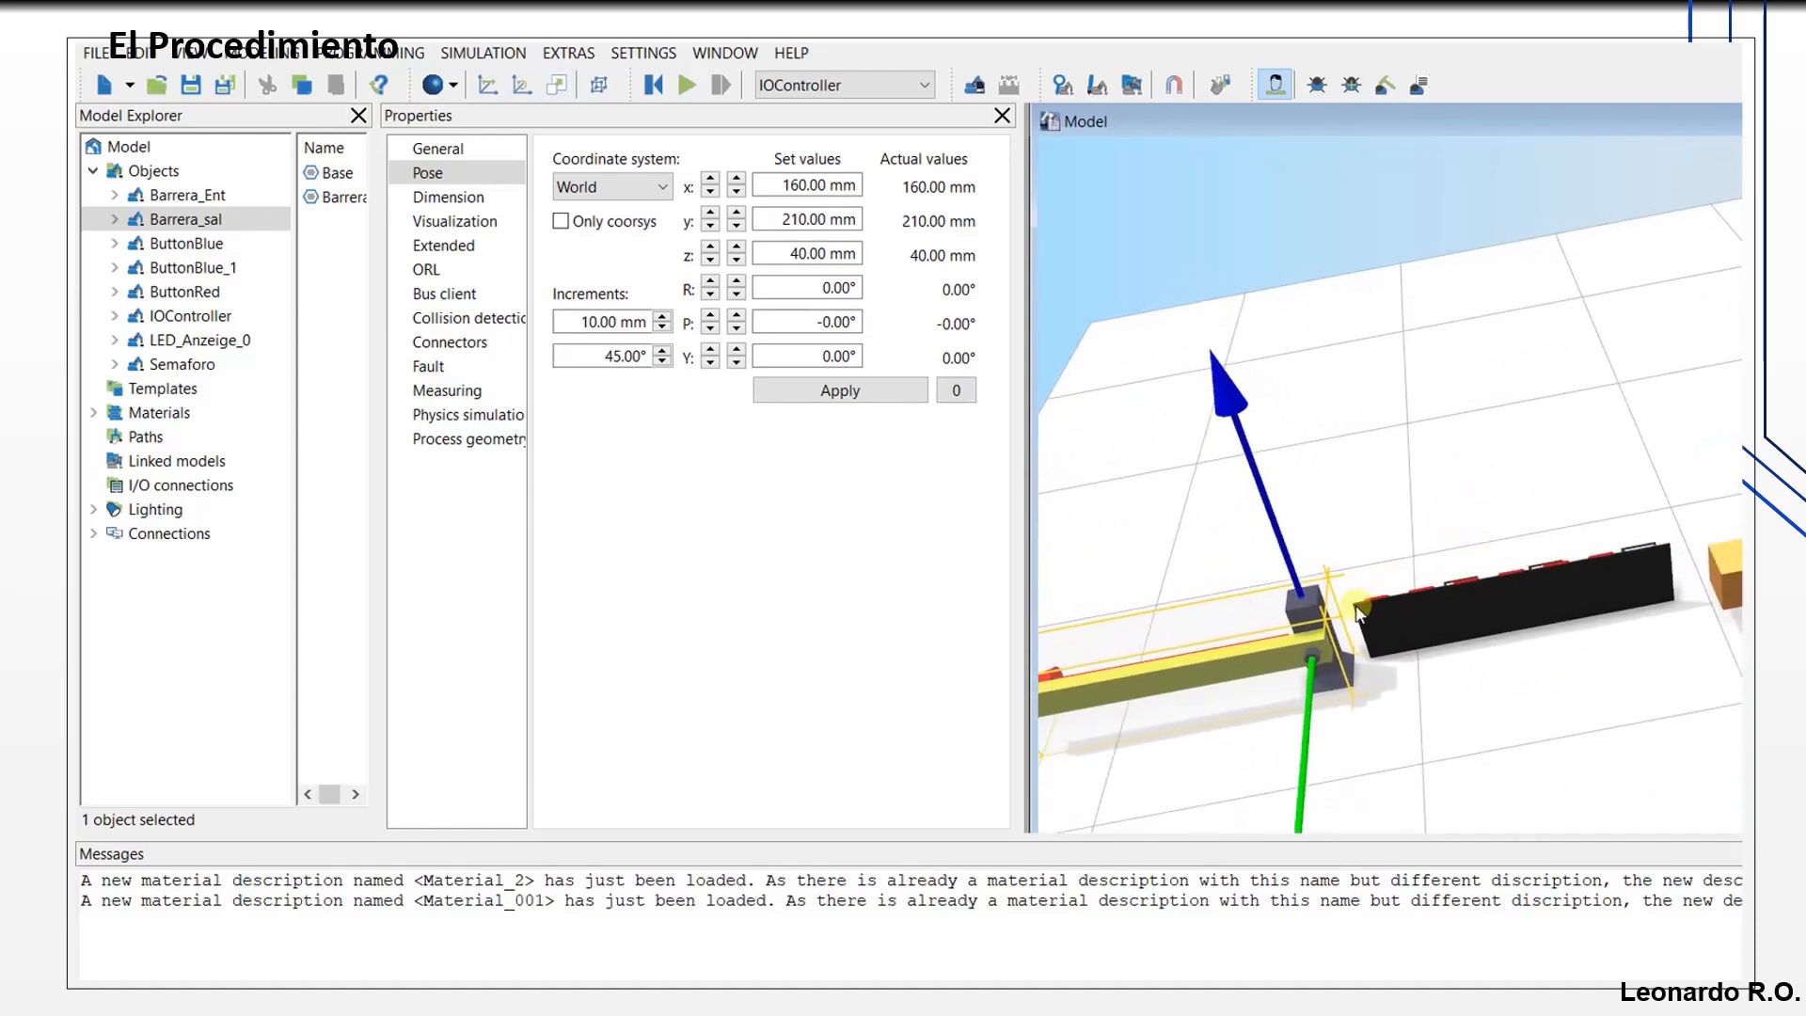
pyautogui.moveTo(1151, 682); pyautogui.dragTo(1460, 572, button='middle')
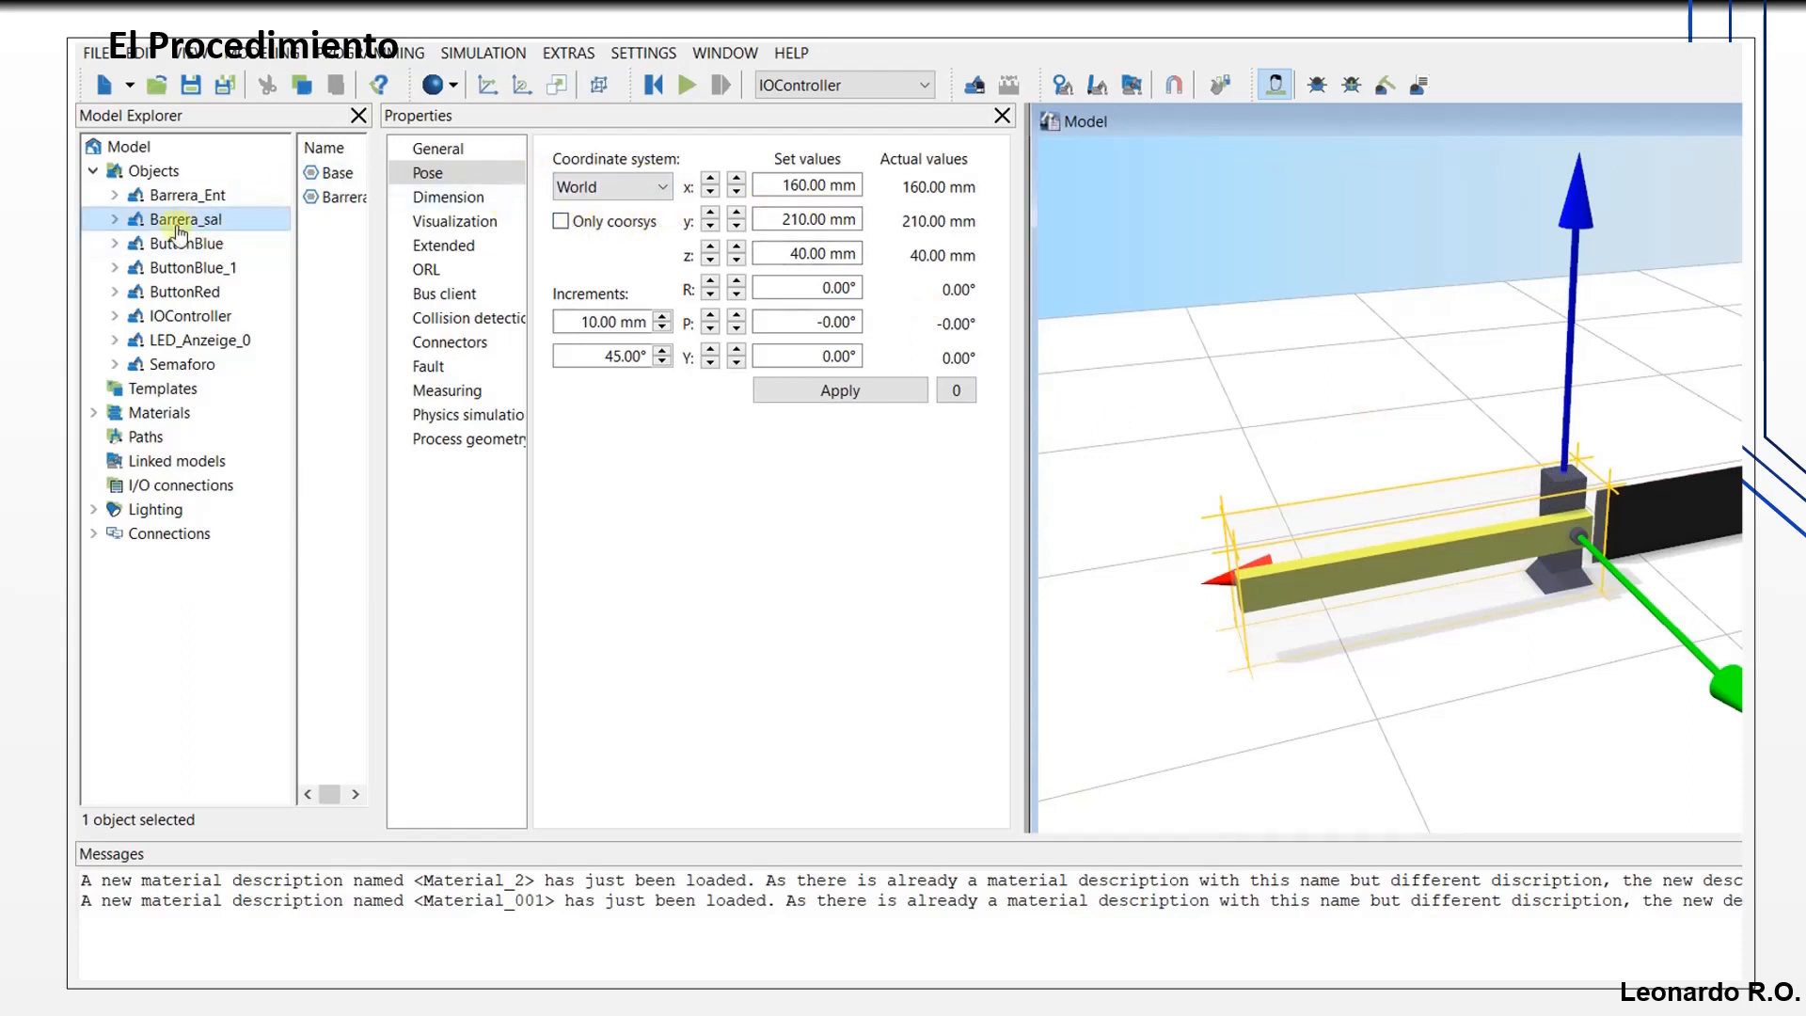
# Step: Compare the object-relative poses of the Base and Barrera sections in Barrera_sal
pyautogui.click(114, 222)
pyautogui.click(185, 244)
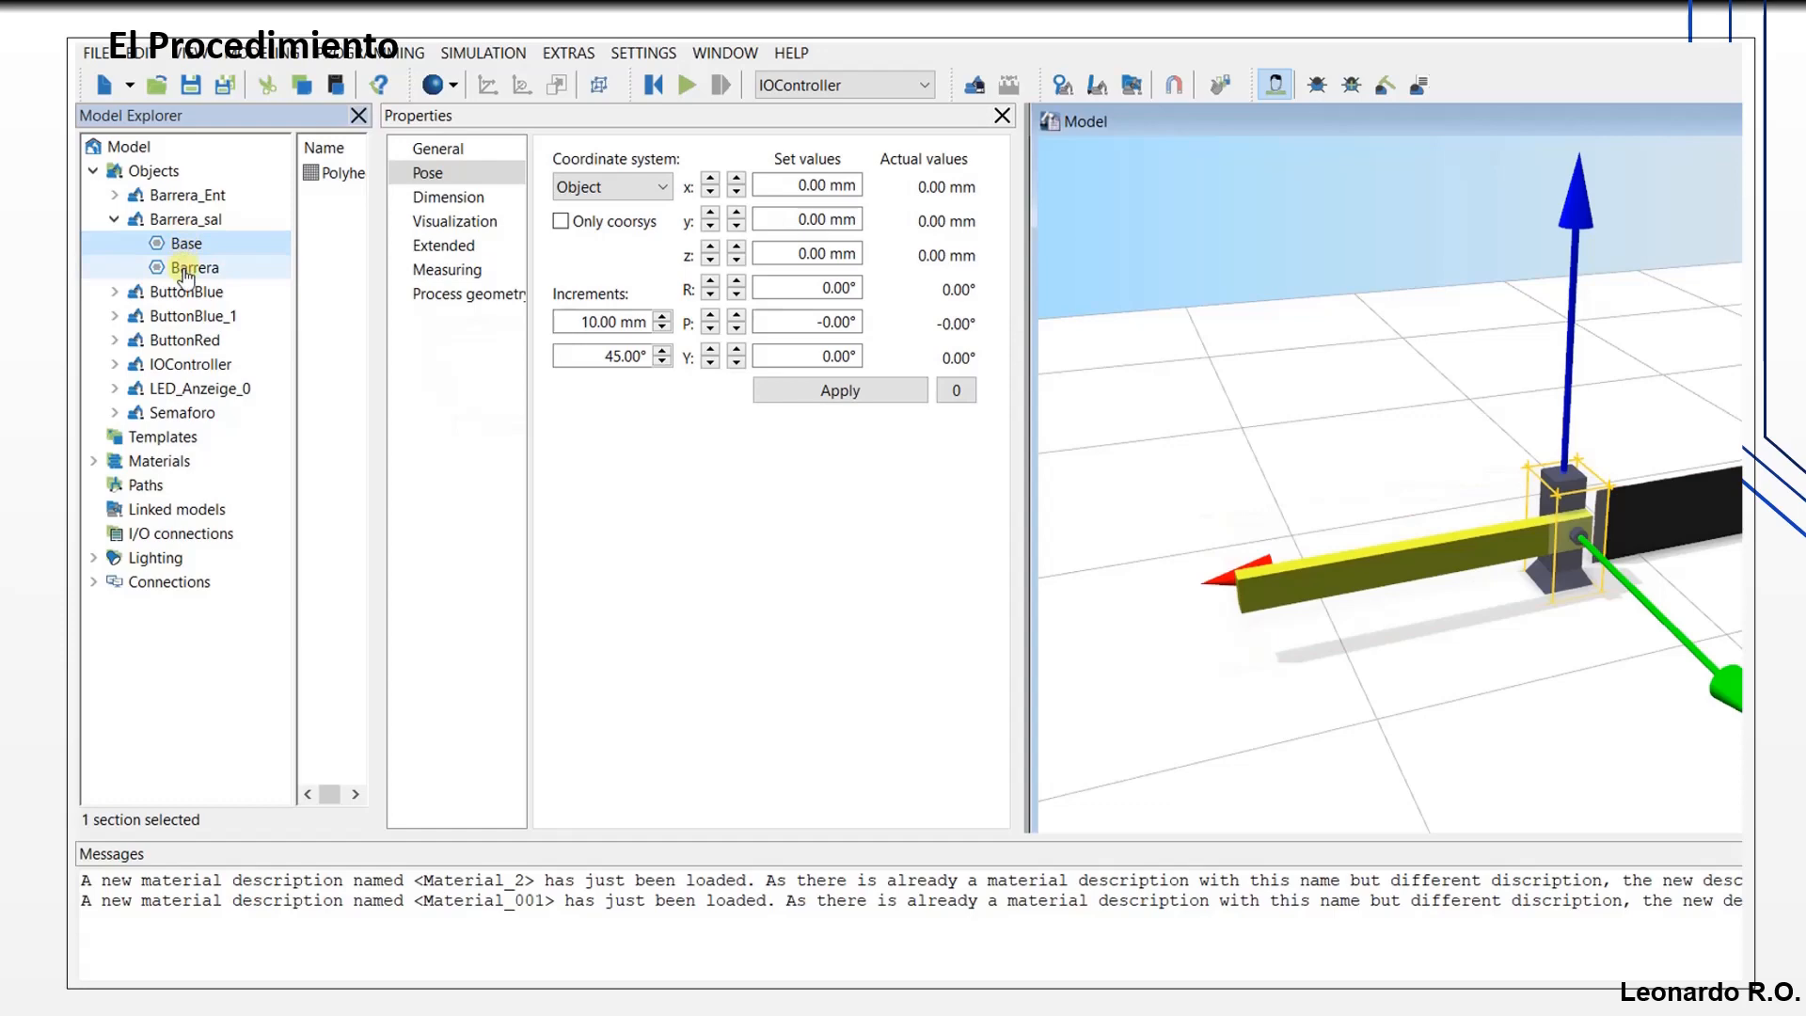
pyautogui.click(185, 270)
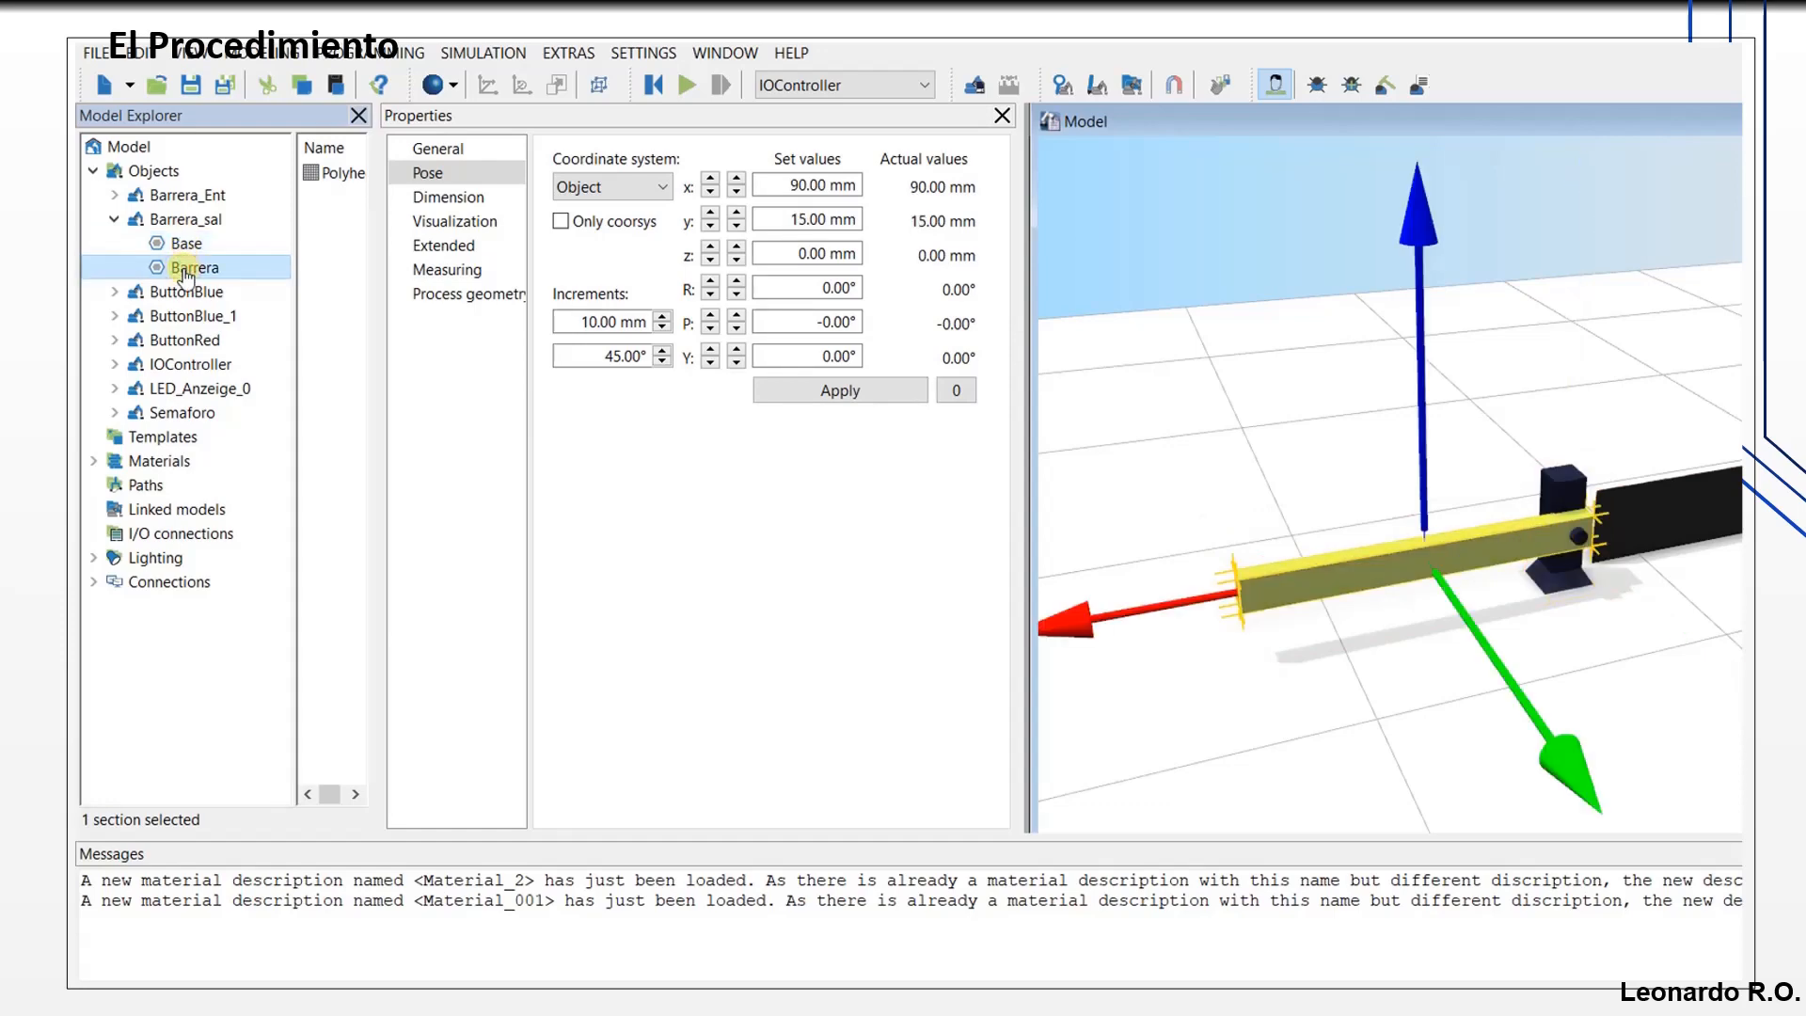
# Step: Move only the Barrera section's coordinate system to x 0 mm and y 0 mm relative to the object, leaving its geometry in place
pyautogui.click(188, 247)
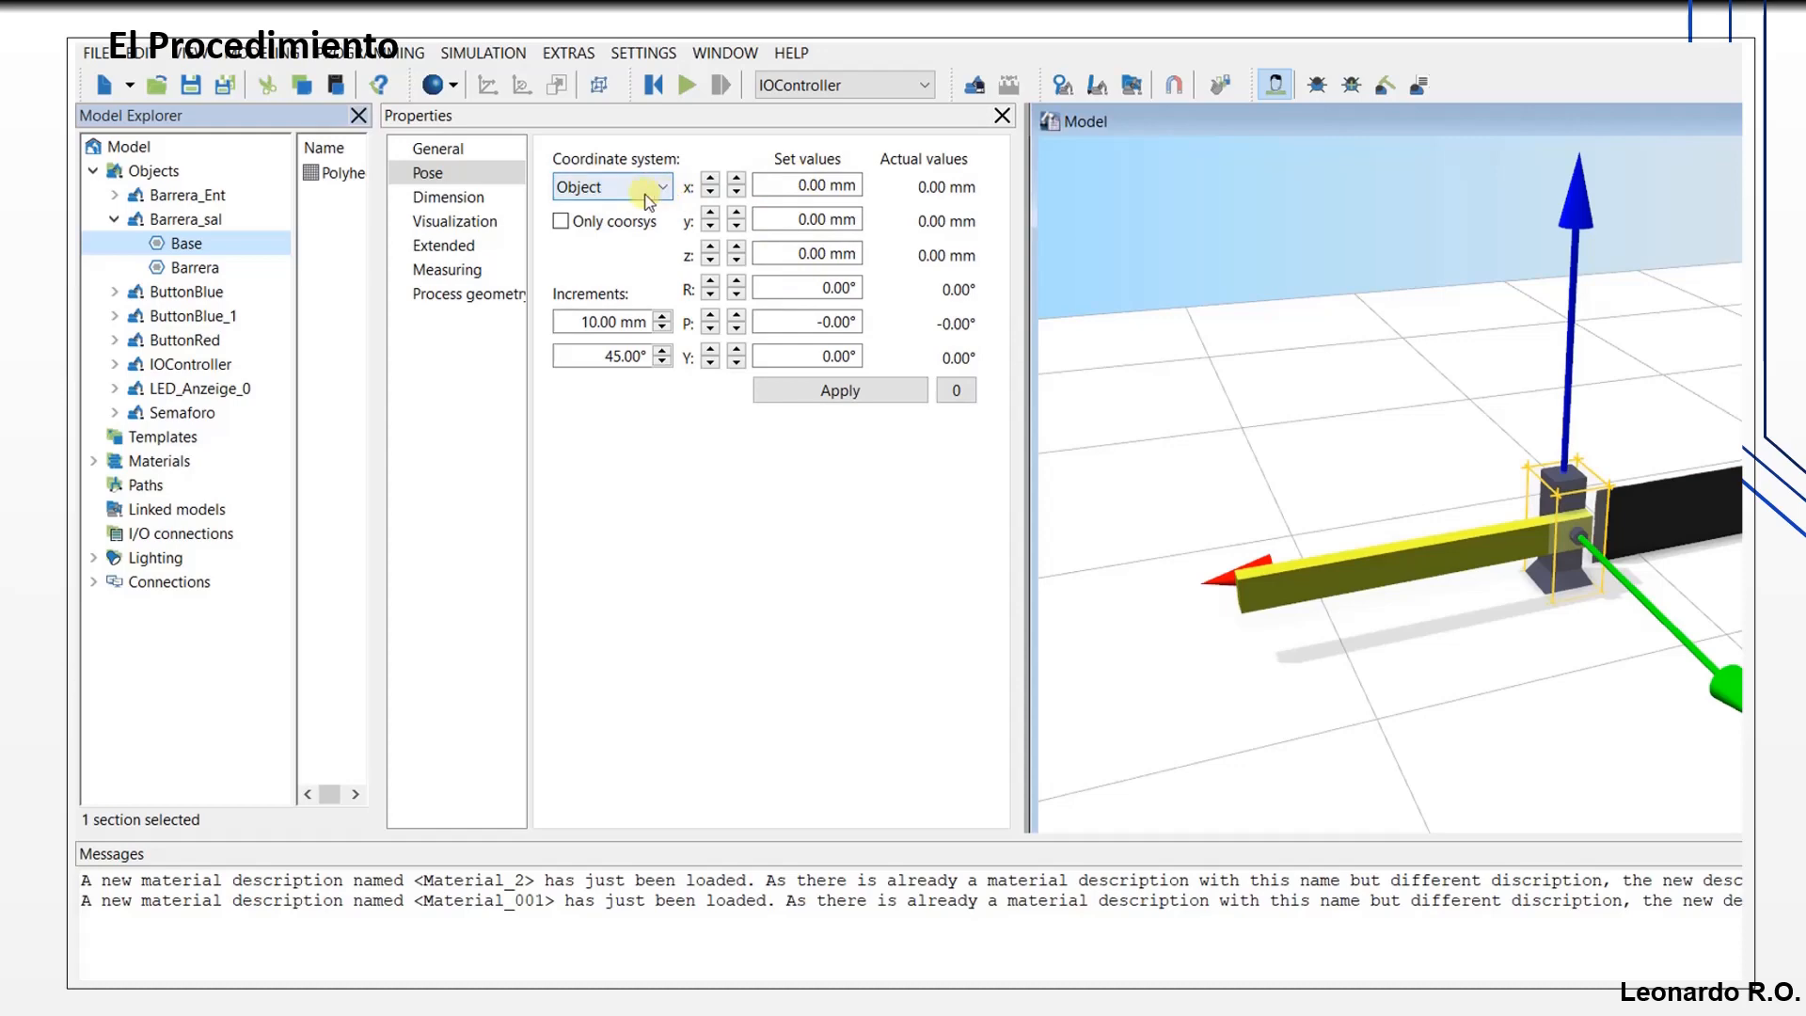
pyautogui.click(197, 267)
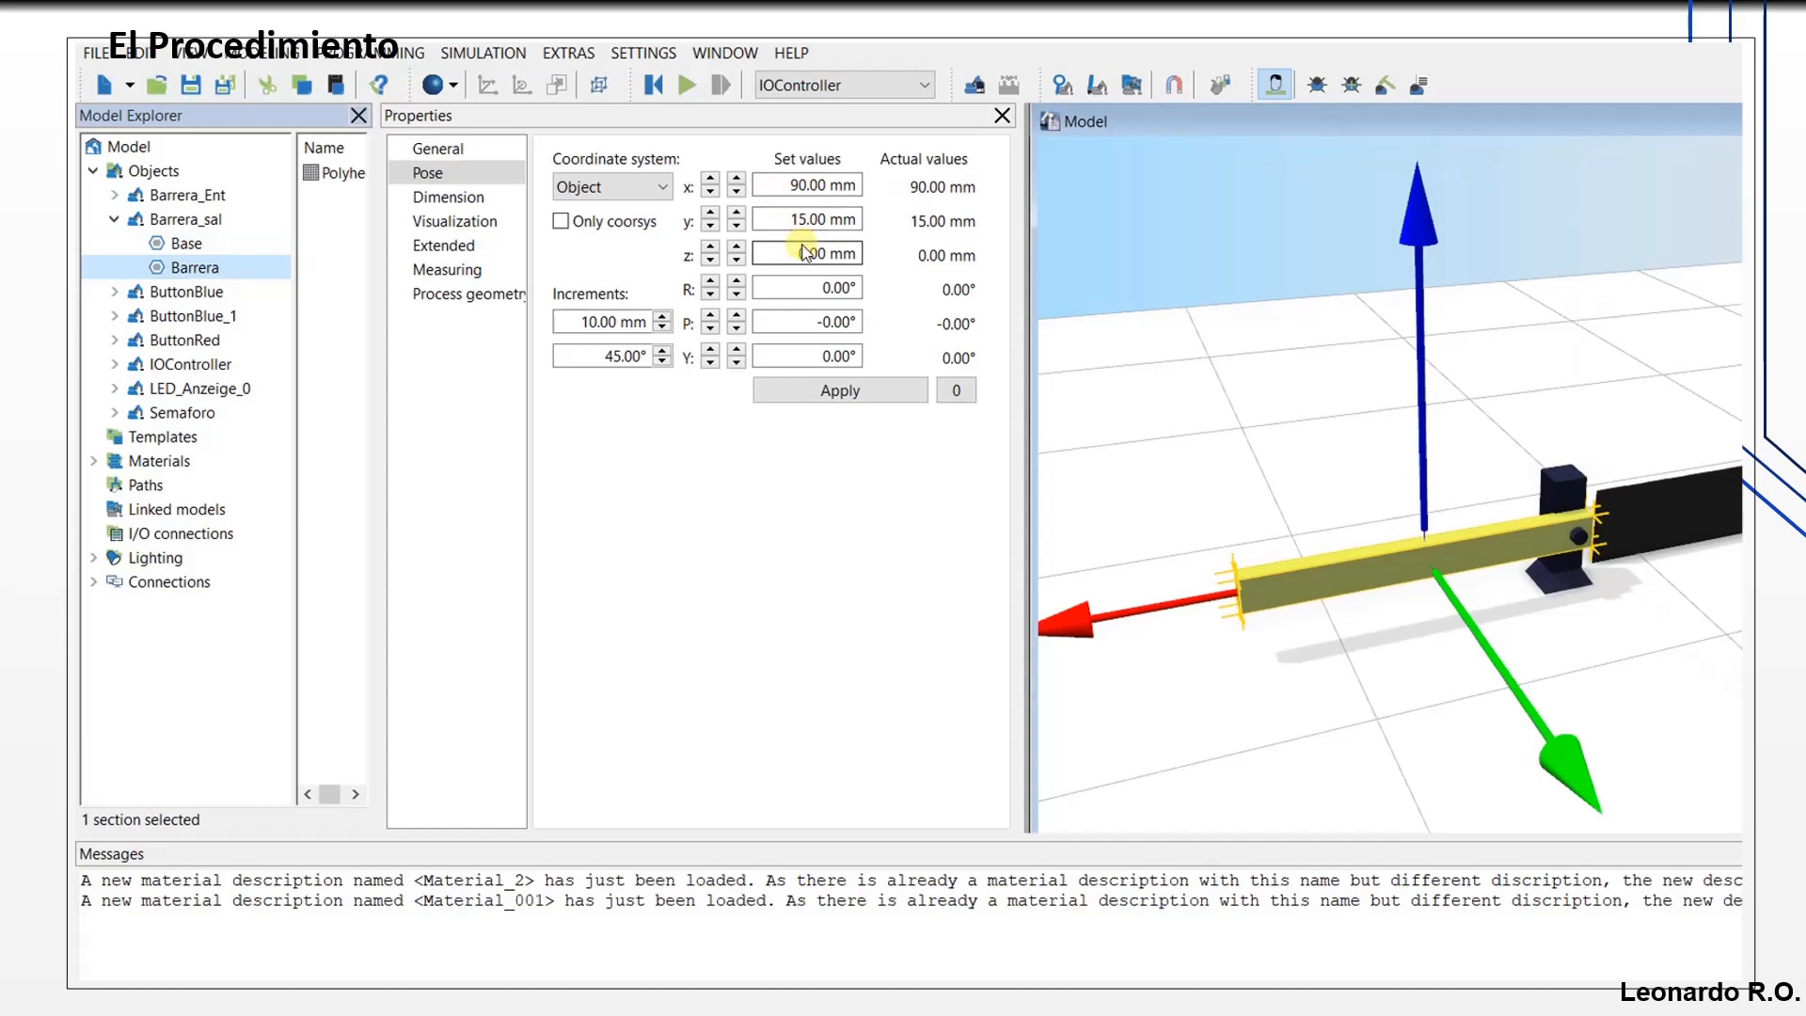
pyautogui.click(561, 222)
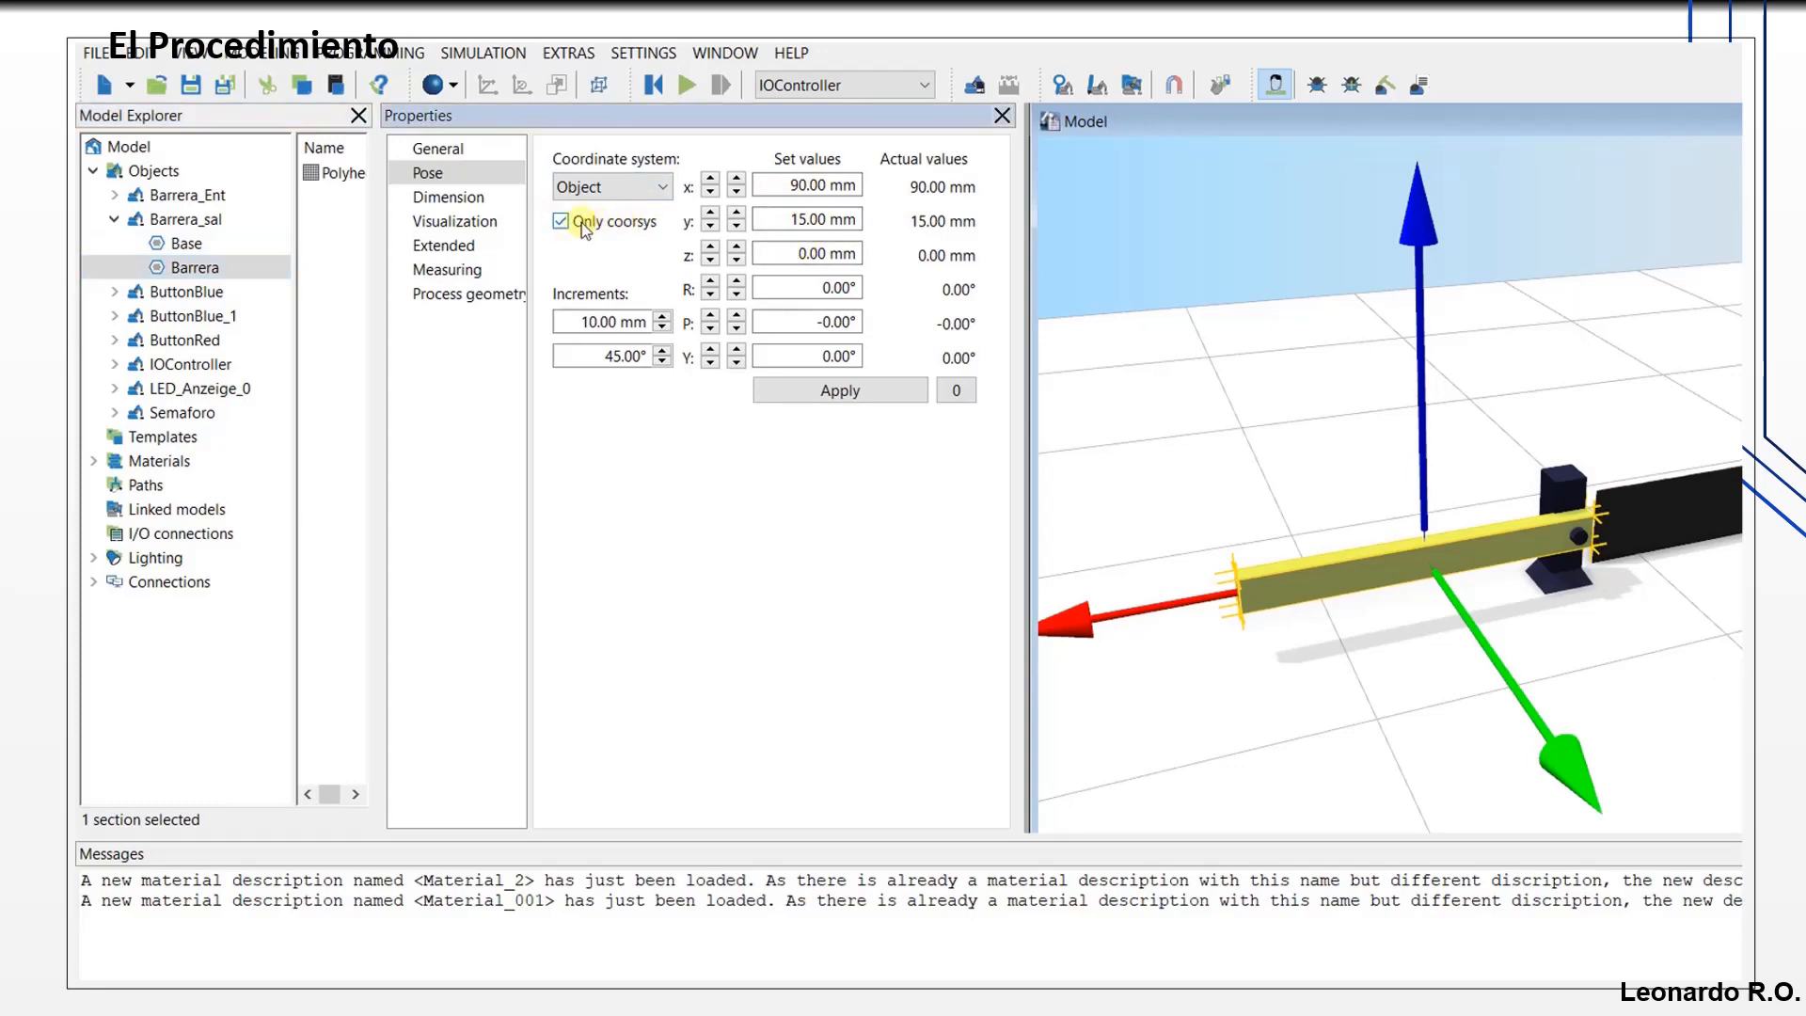
pyautogui.moveTo(795, 184); pyautogui.dragTo(884, 183)
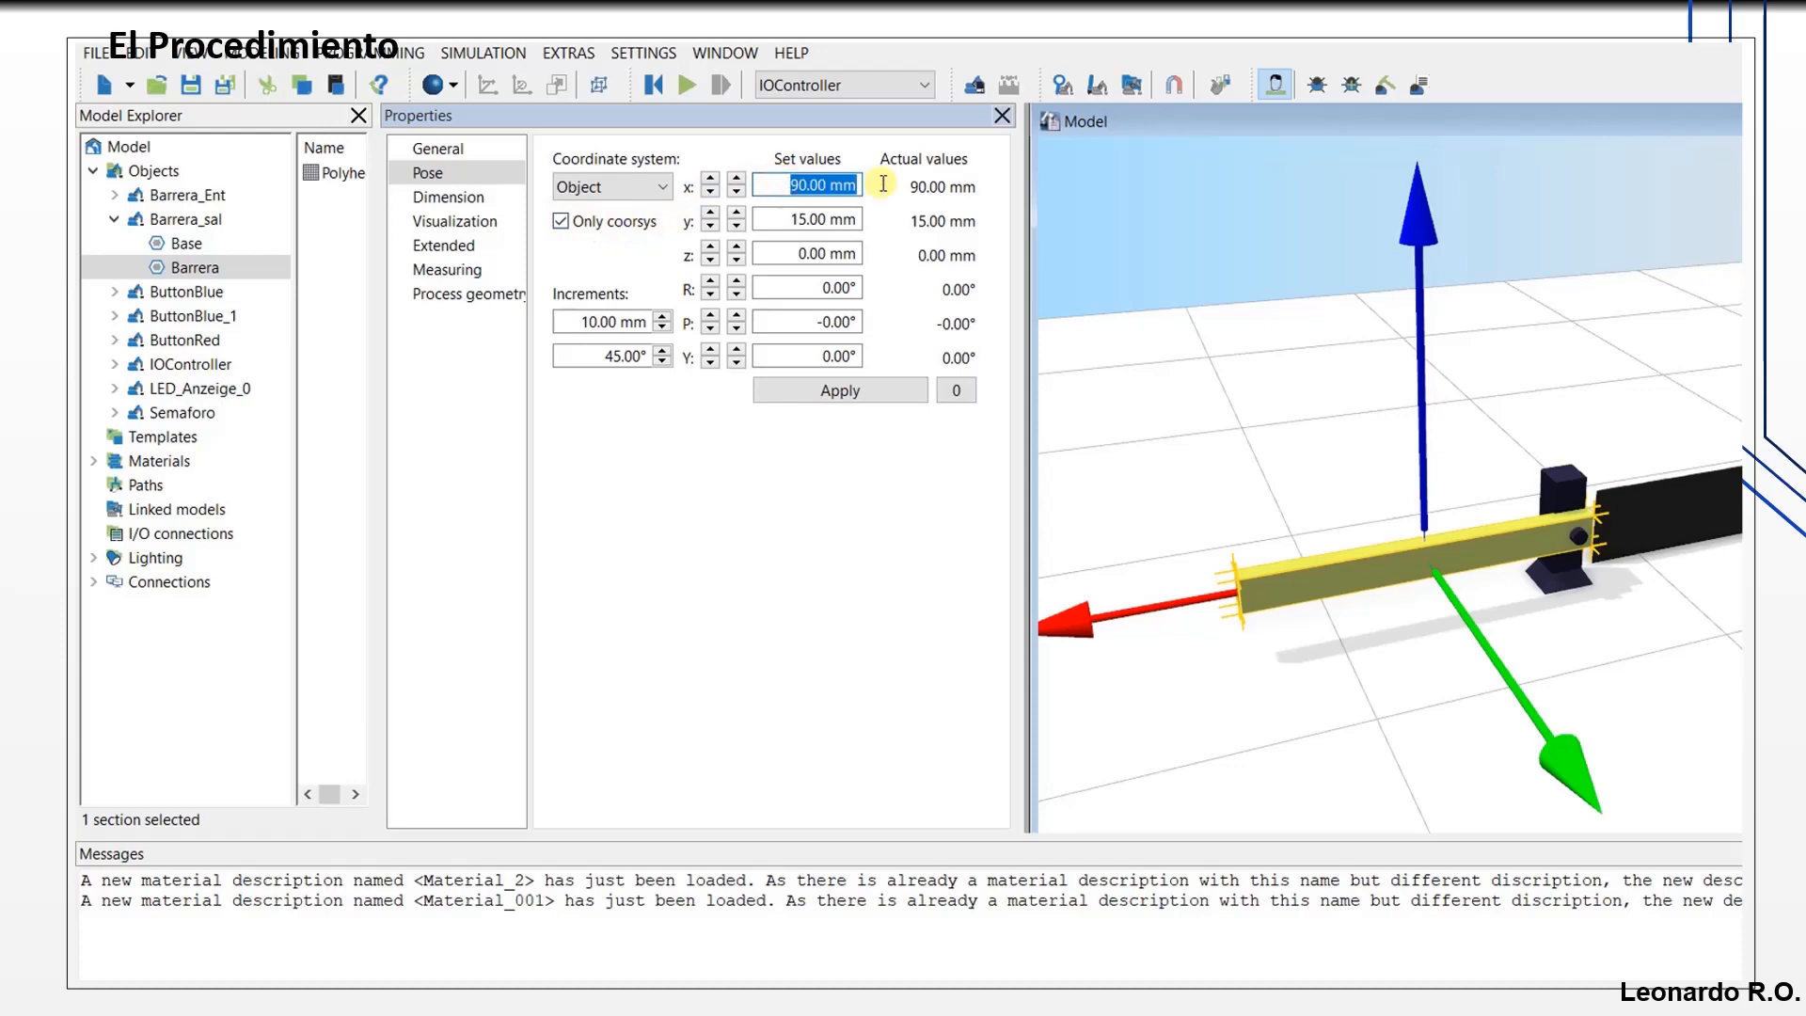
pyautogui.write('0')
pyautogui.press('Tab')
pyautogui.write('0')
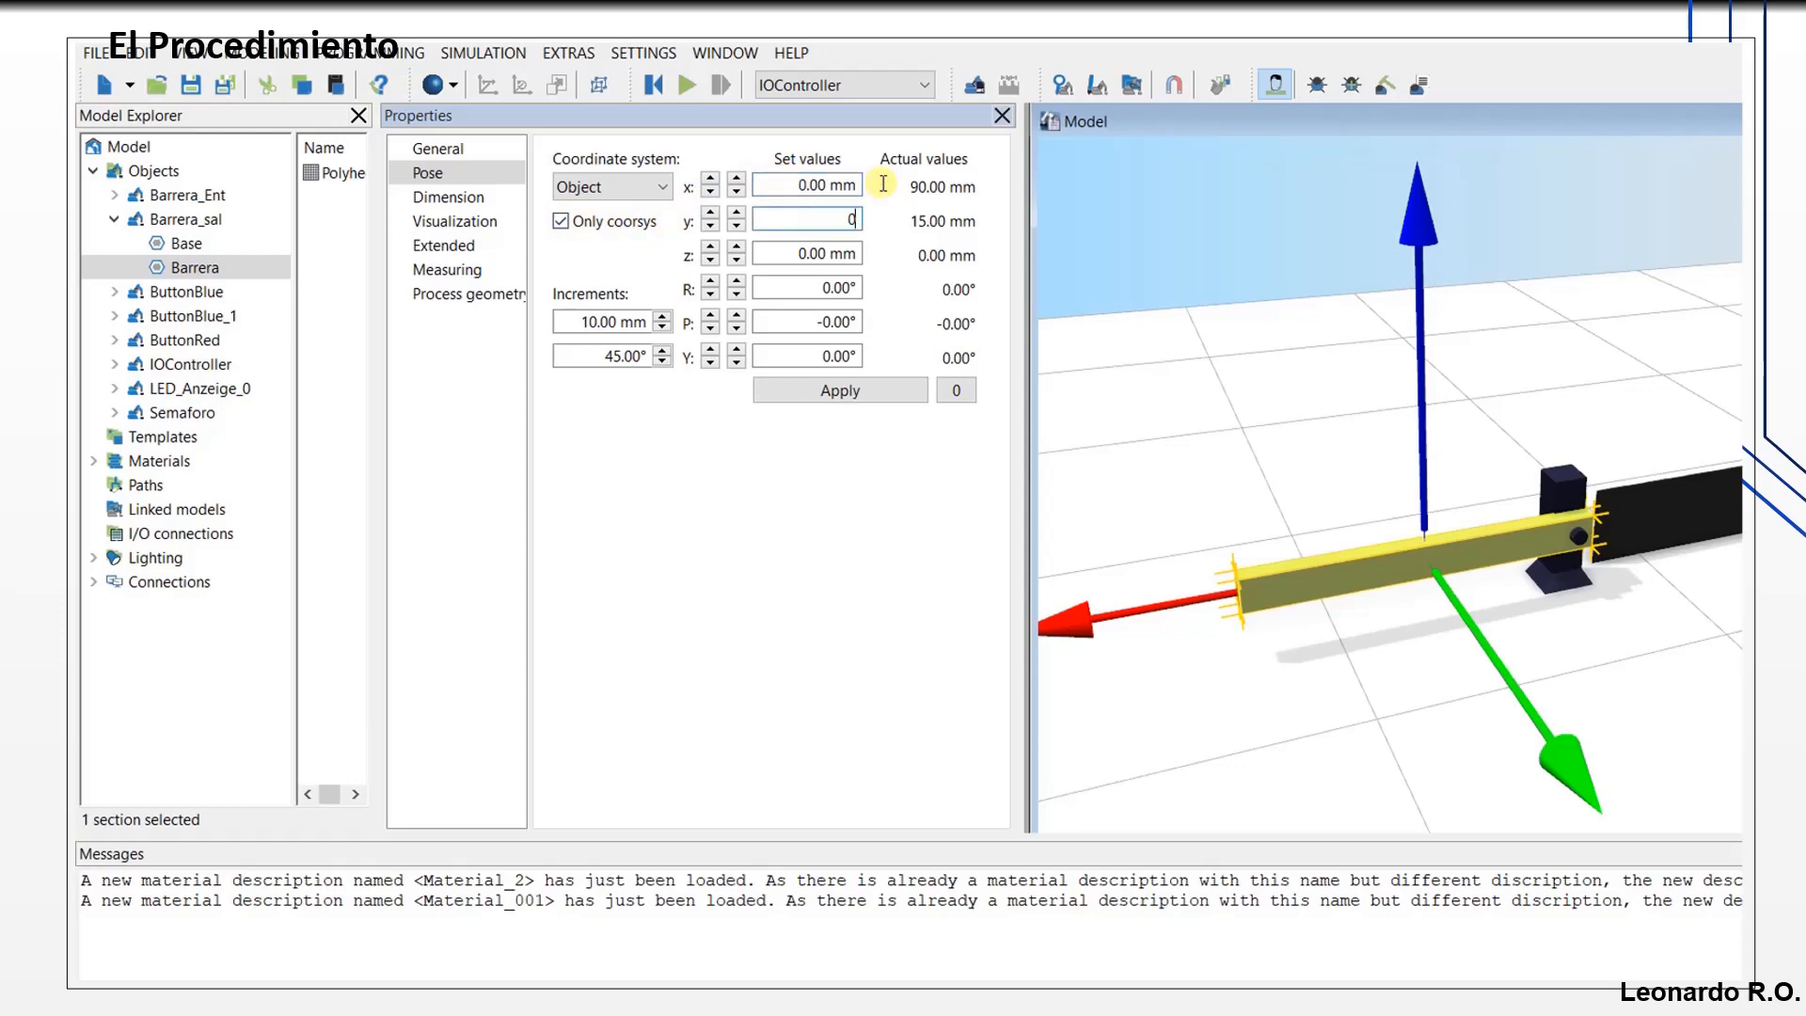
pyautogui.press('Tab')
pyautogui.click(899, 389)
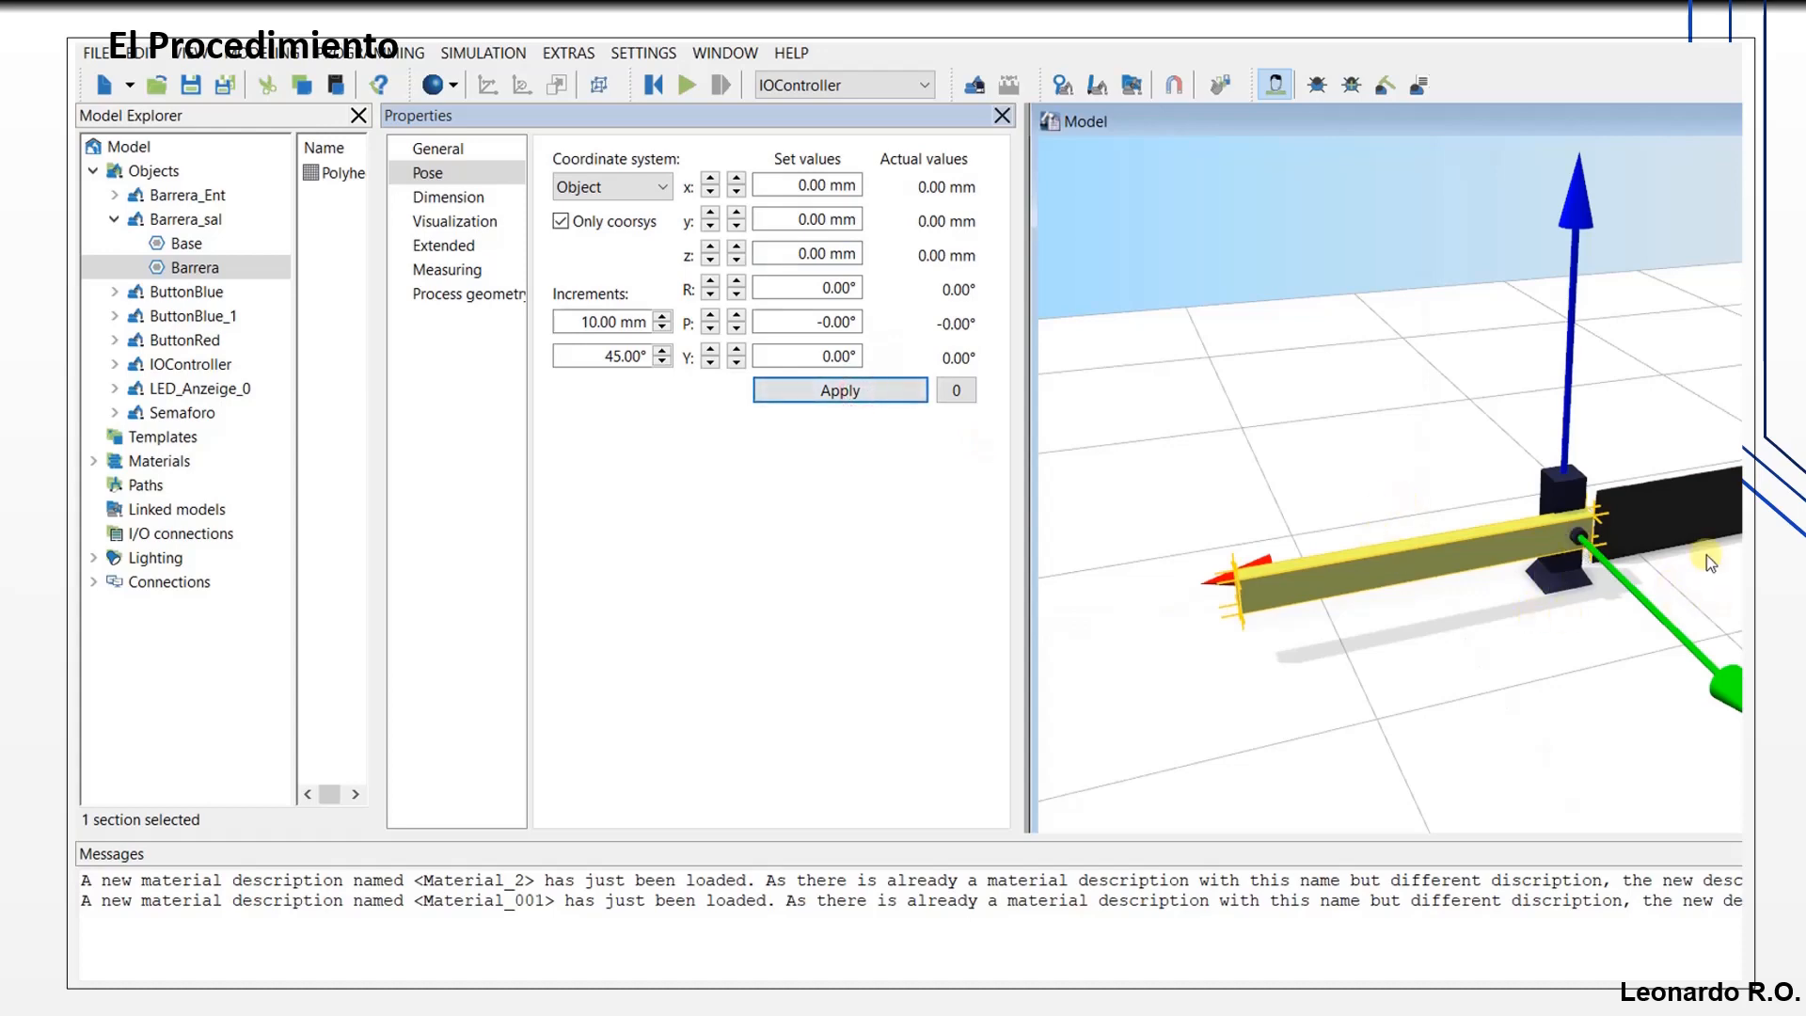
# Step: Compare the coordinate system origins of Barrera_sal and its Base and Barrera sections
pyautogui.click(193, 246)
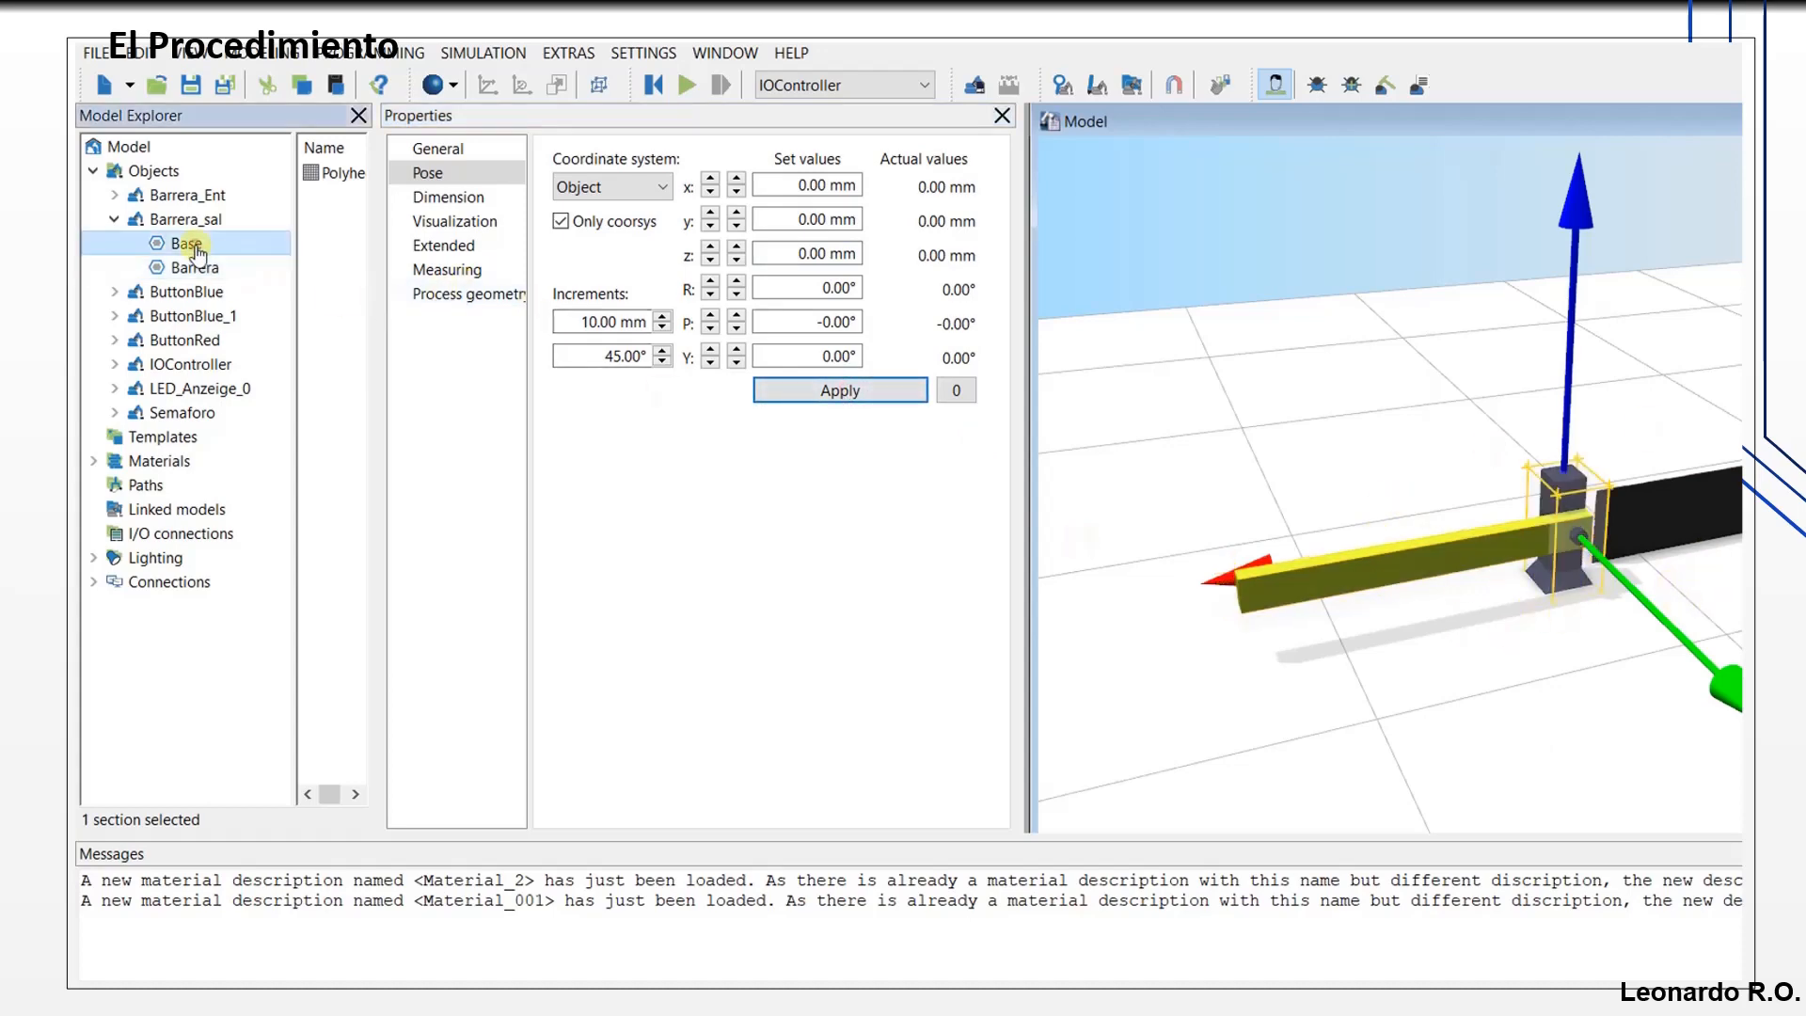
pyautogui.click(187, 220)
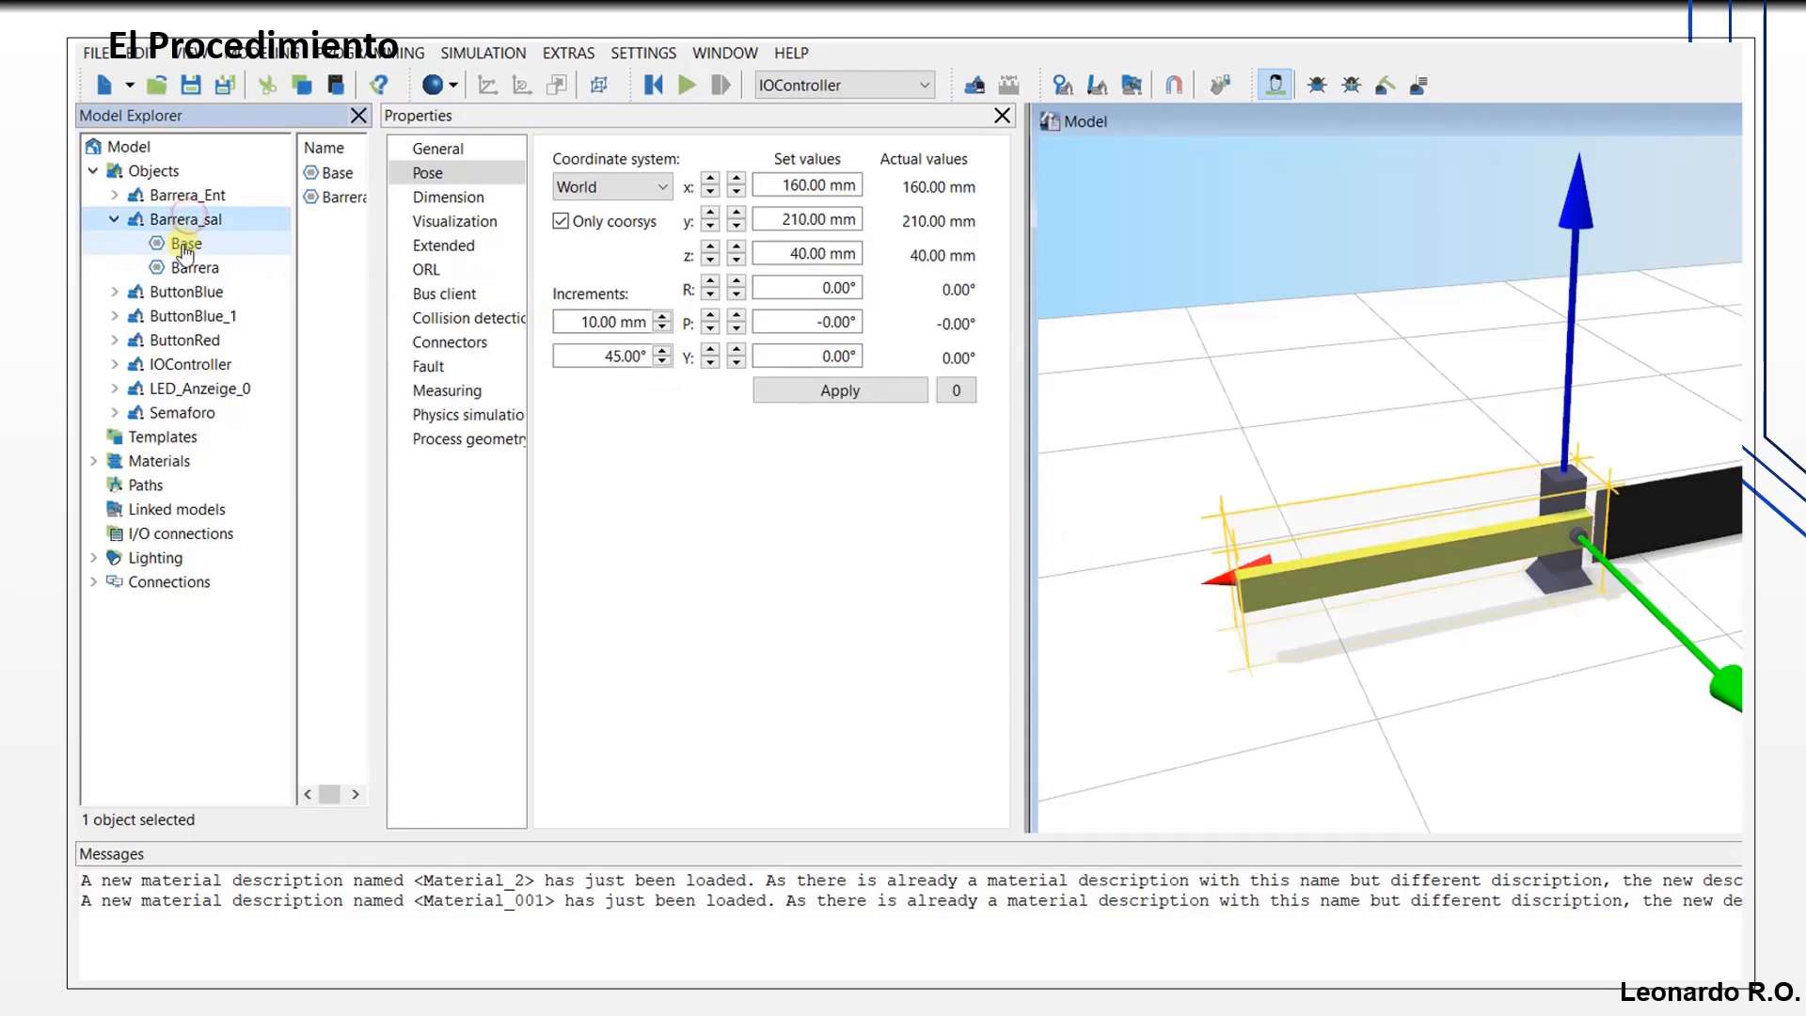
pyautogui.click(185, 245)
pyautogui.click(190, 268)
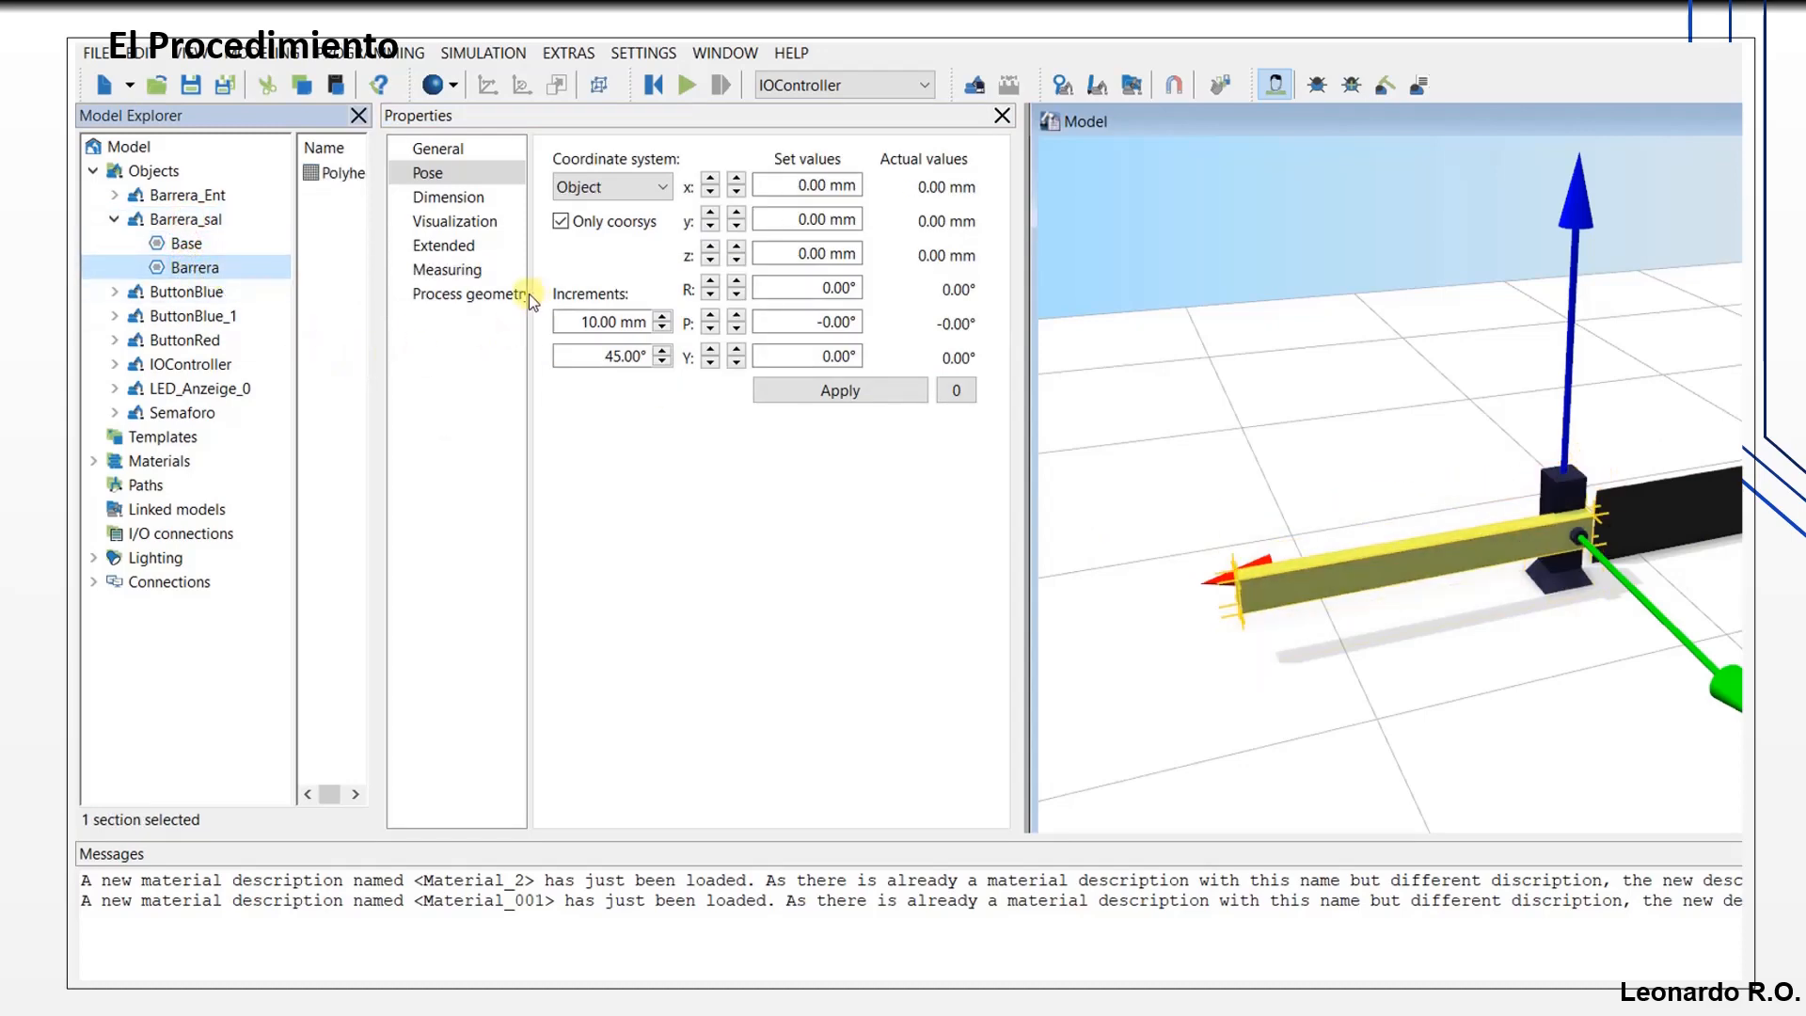
# Step: Dock the Properties window beneath the Model Explorer, widen both, and place the model window directly beside them
pyautogui.moveTo(529, 294); pyautogui.dragTo(590, 292)
pyautogui.click(117, 222)
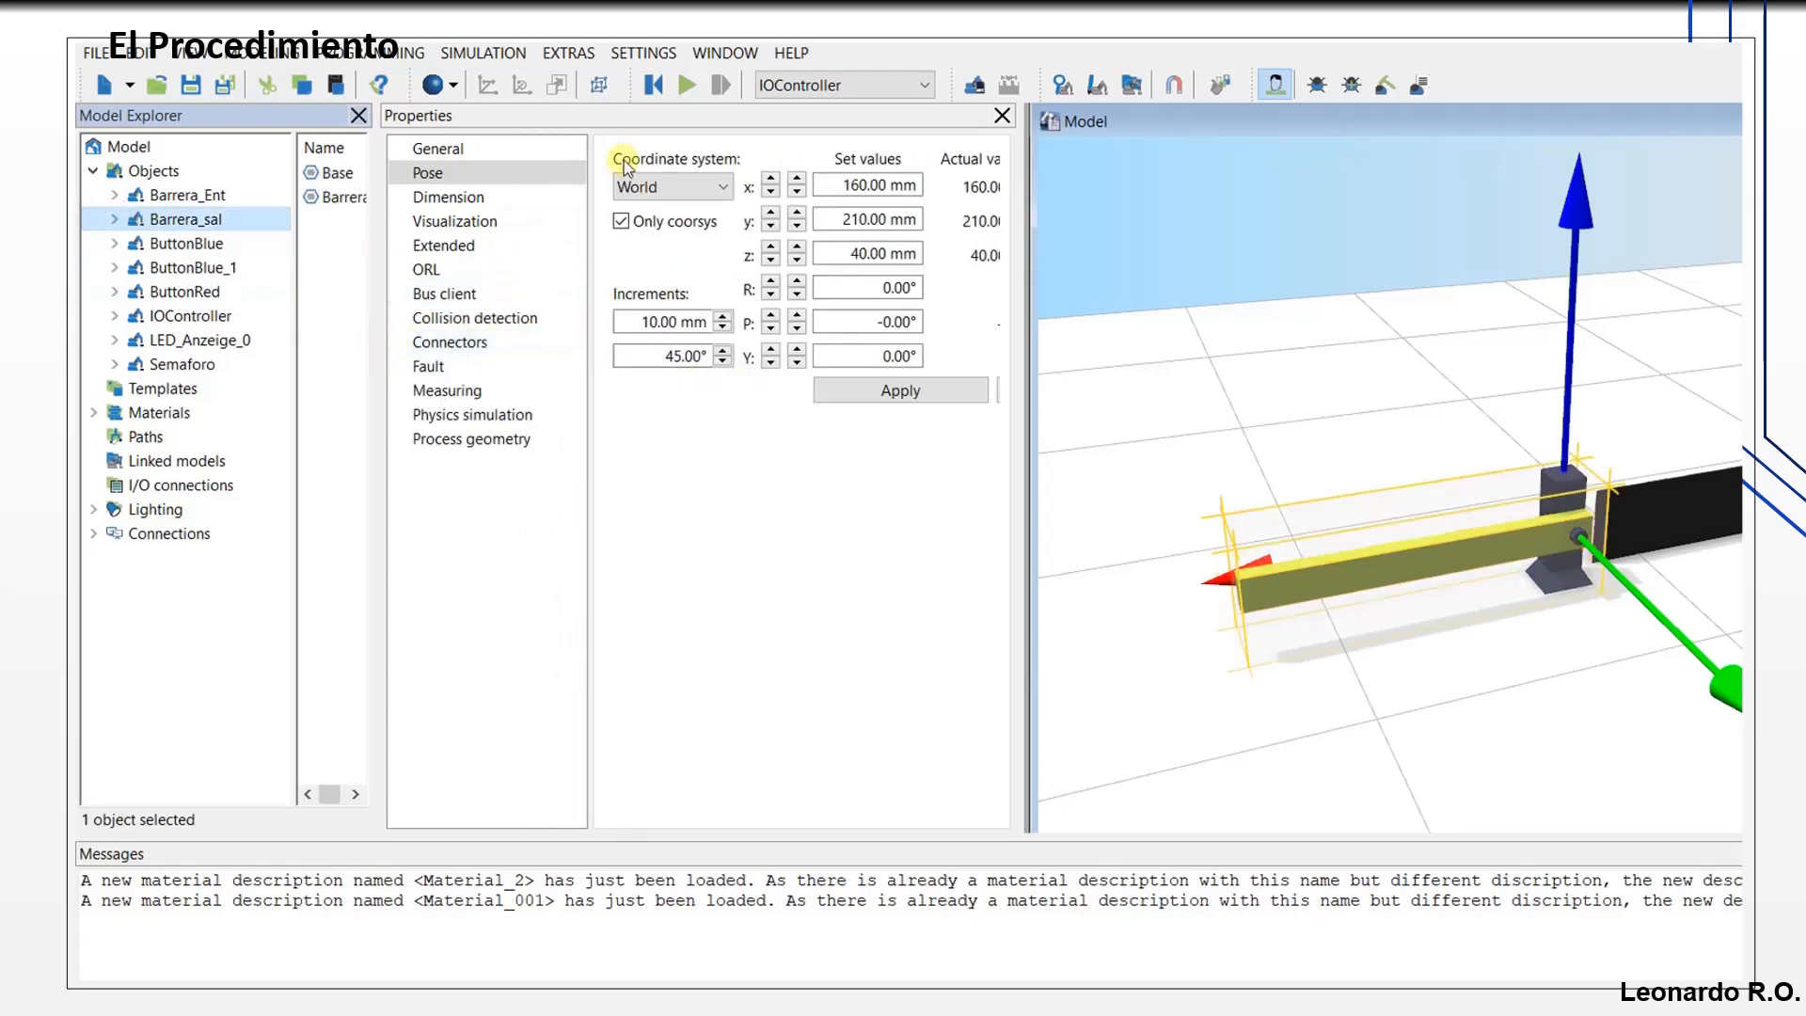
pyautogui.moveTo(663, 112); pyautogui.dragTo(224, 494)
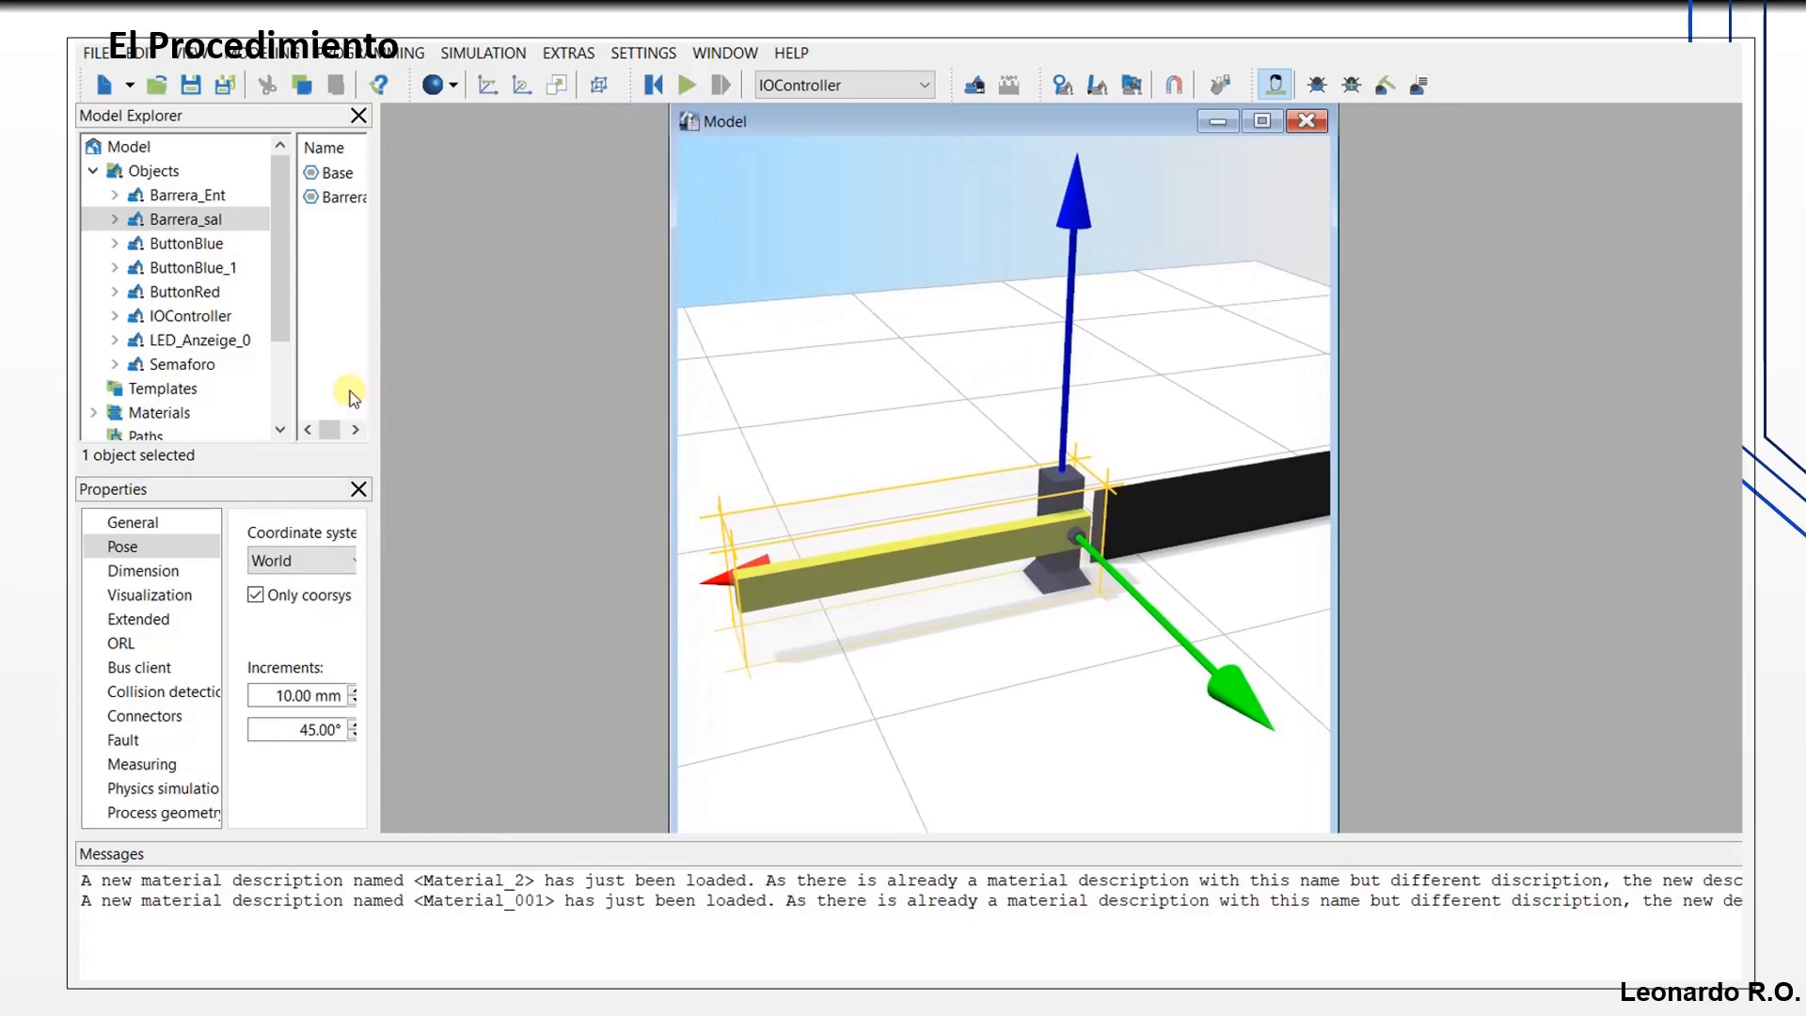
pyautogui.moveTo(374, 389); pyautogui.dragTo(768, 417)
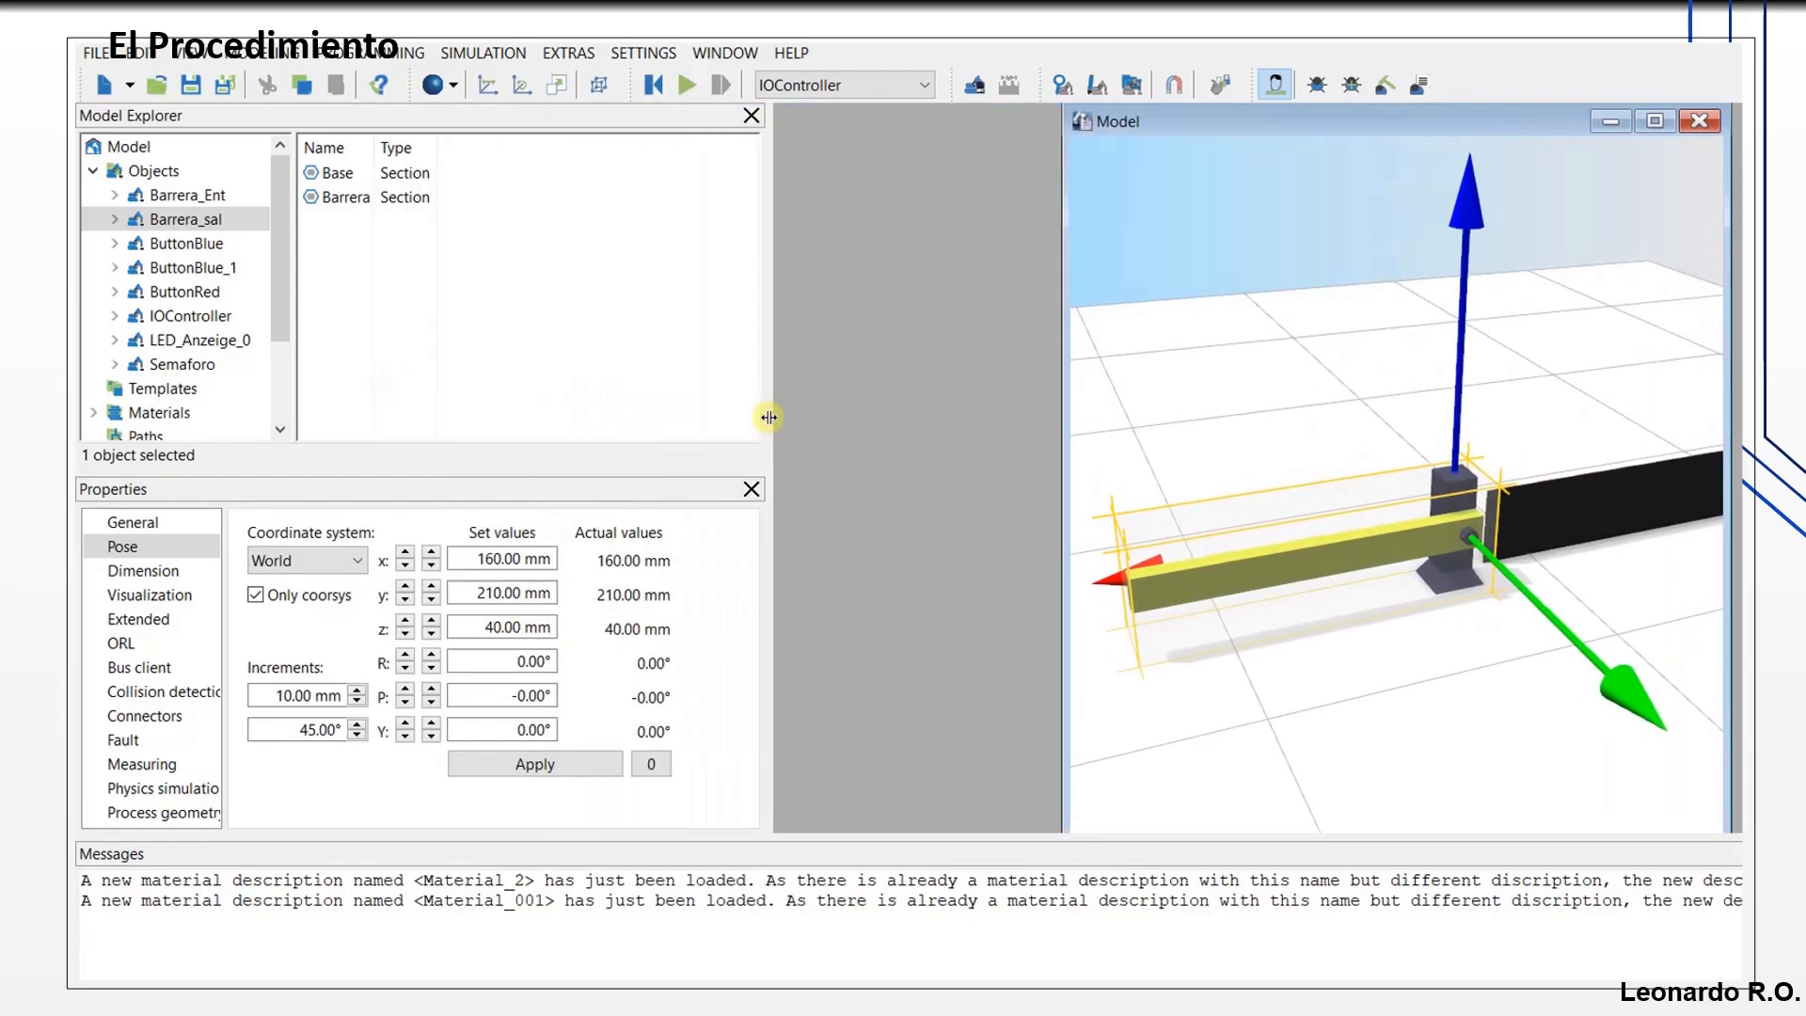
pyautogui.moveTo(1266, 127); pyautogui.dragTo(971, 122)
# Step: Review the section structure of Barrera_sal against Barrera_Ent, checking the Base and Barrera sections
pyautogui.click(149, 195)
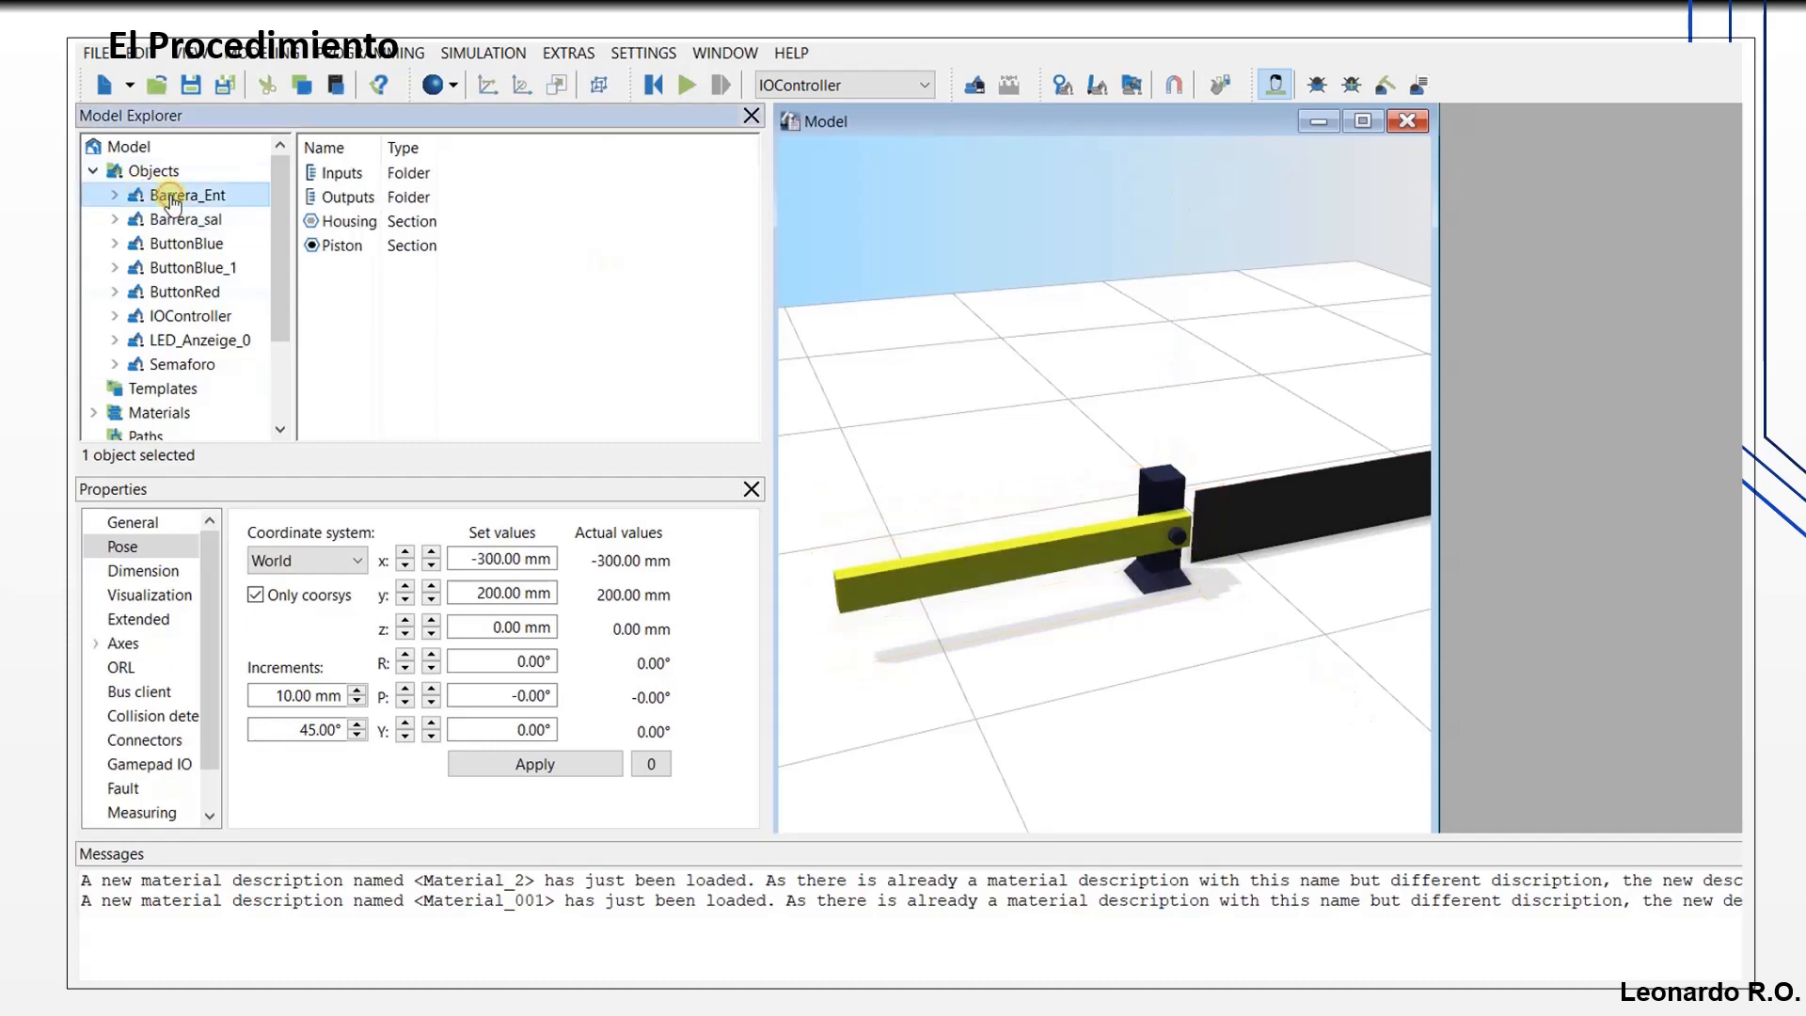
pyautogui.click(117, 223)
pyautogui.click(116, 222)
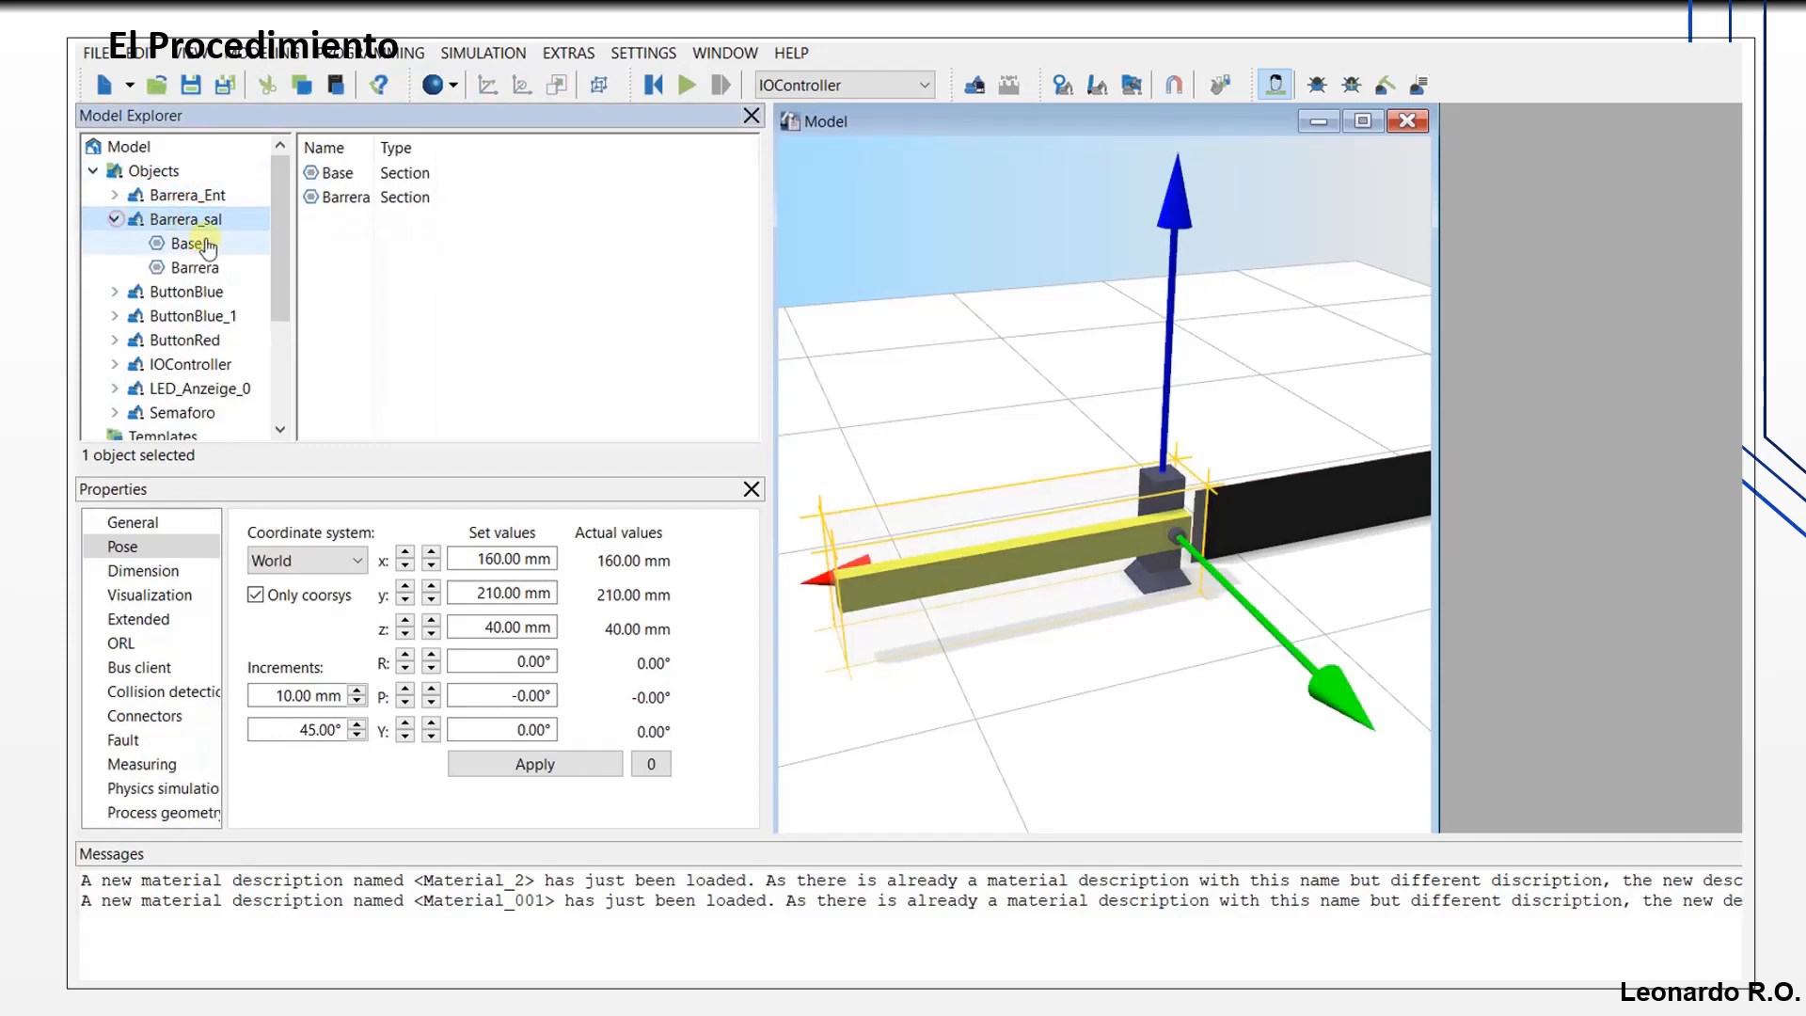
pyautogui.click(188, 243)
pyautogui.click(197, 268)
pyautogui.click(197, 224)
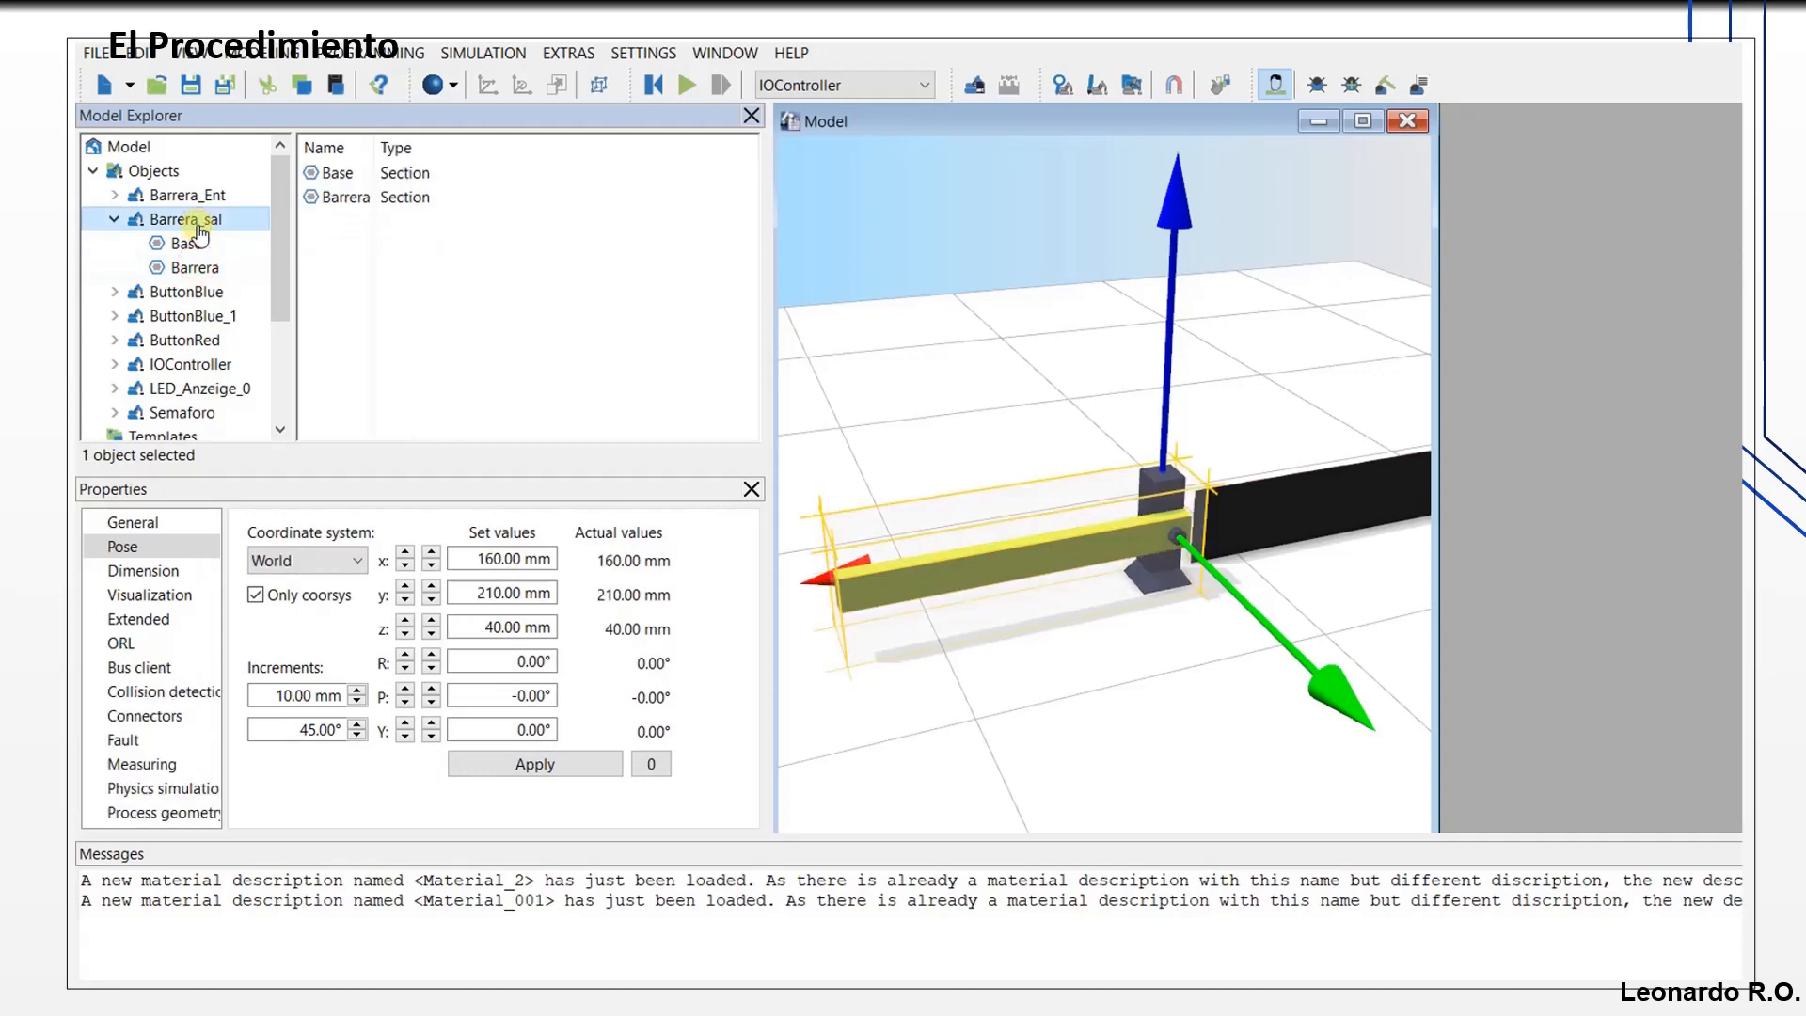
pyautogui.click(115, 222)
# Step: Check the object type of Barrera_Ent and set the object type of Barrera_sal to Mechanism
pyautogui.click(187, 195)
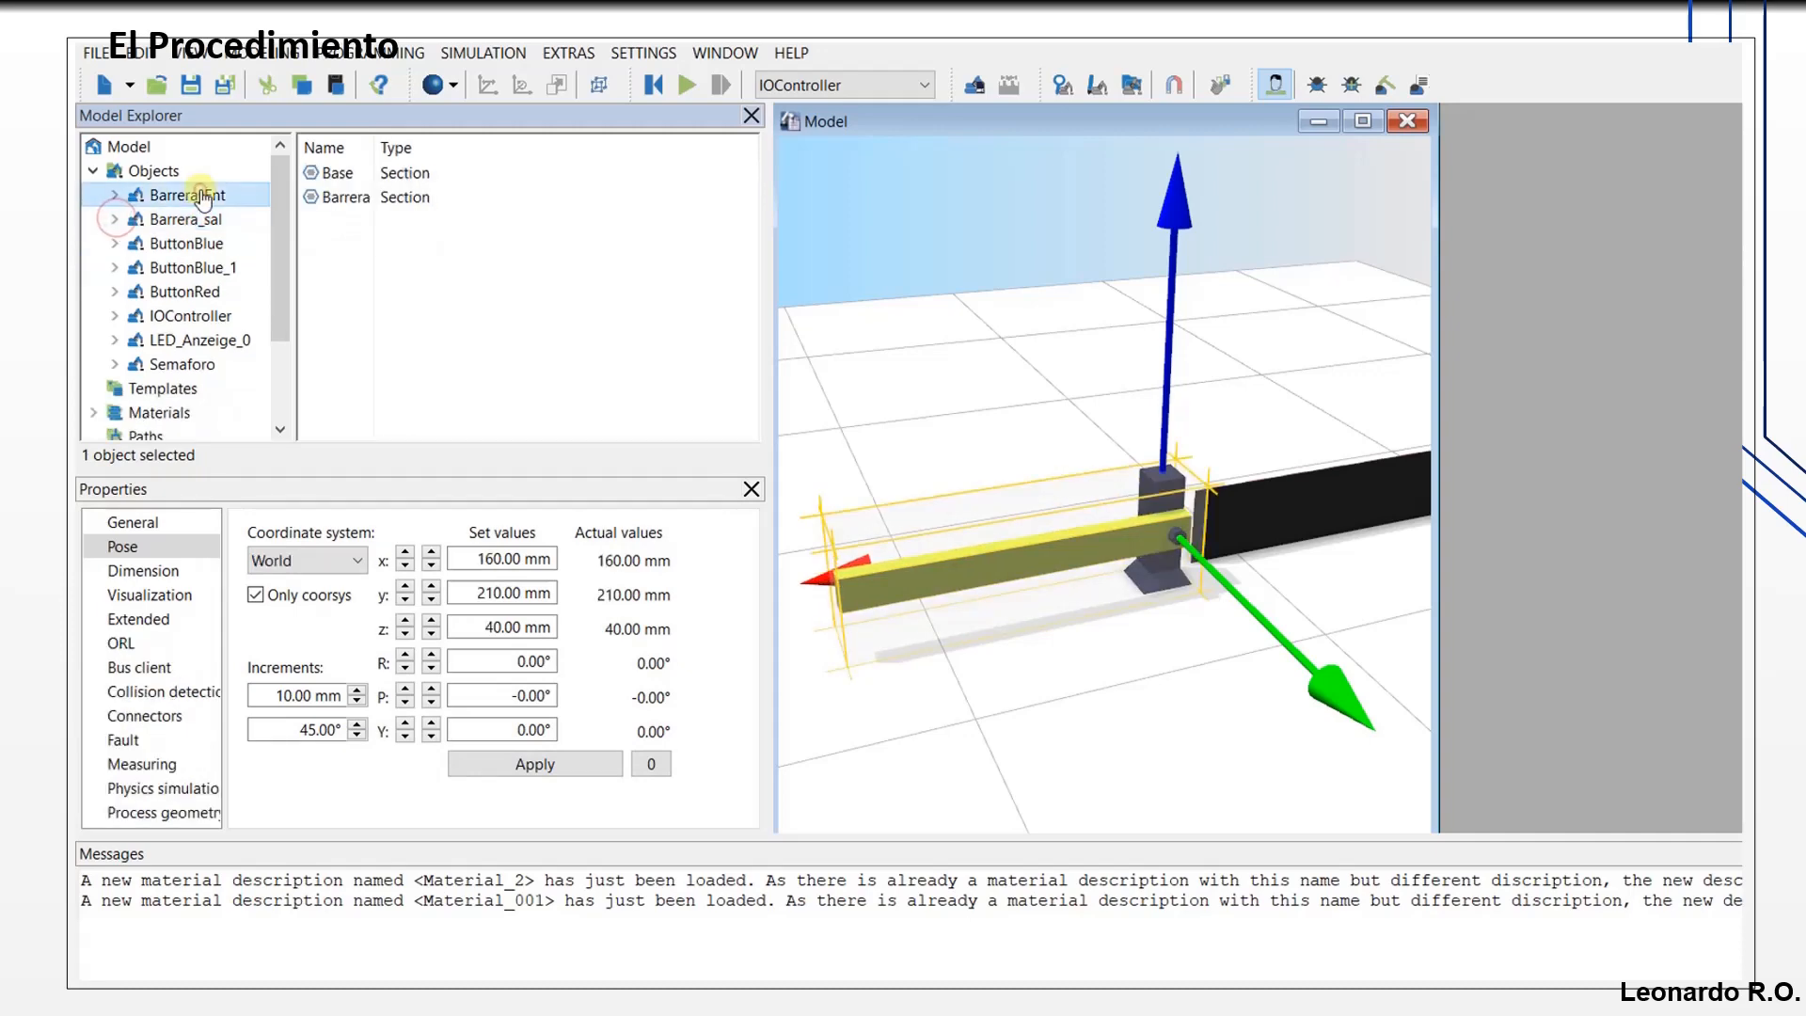
pyautogui.click(133, 525)
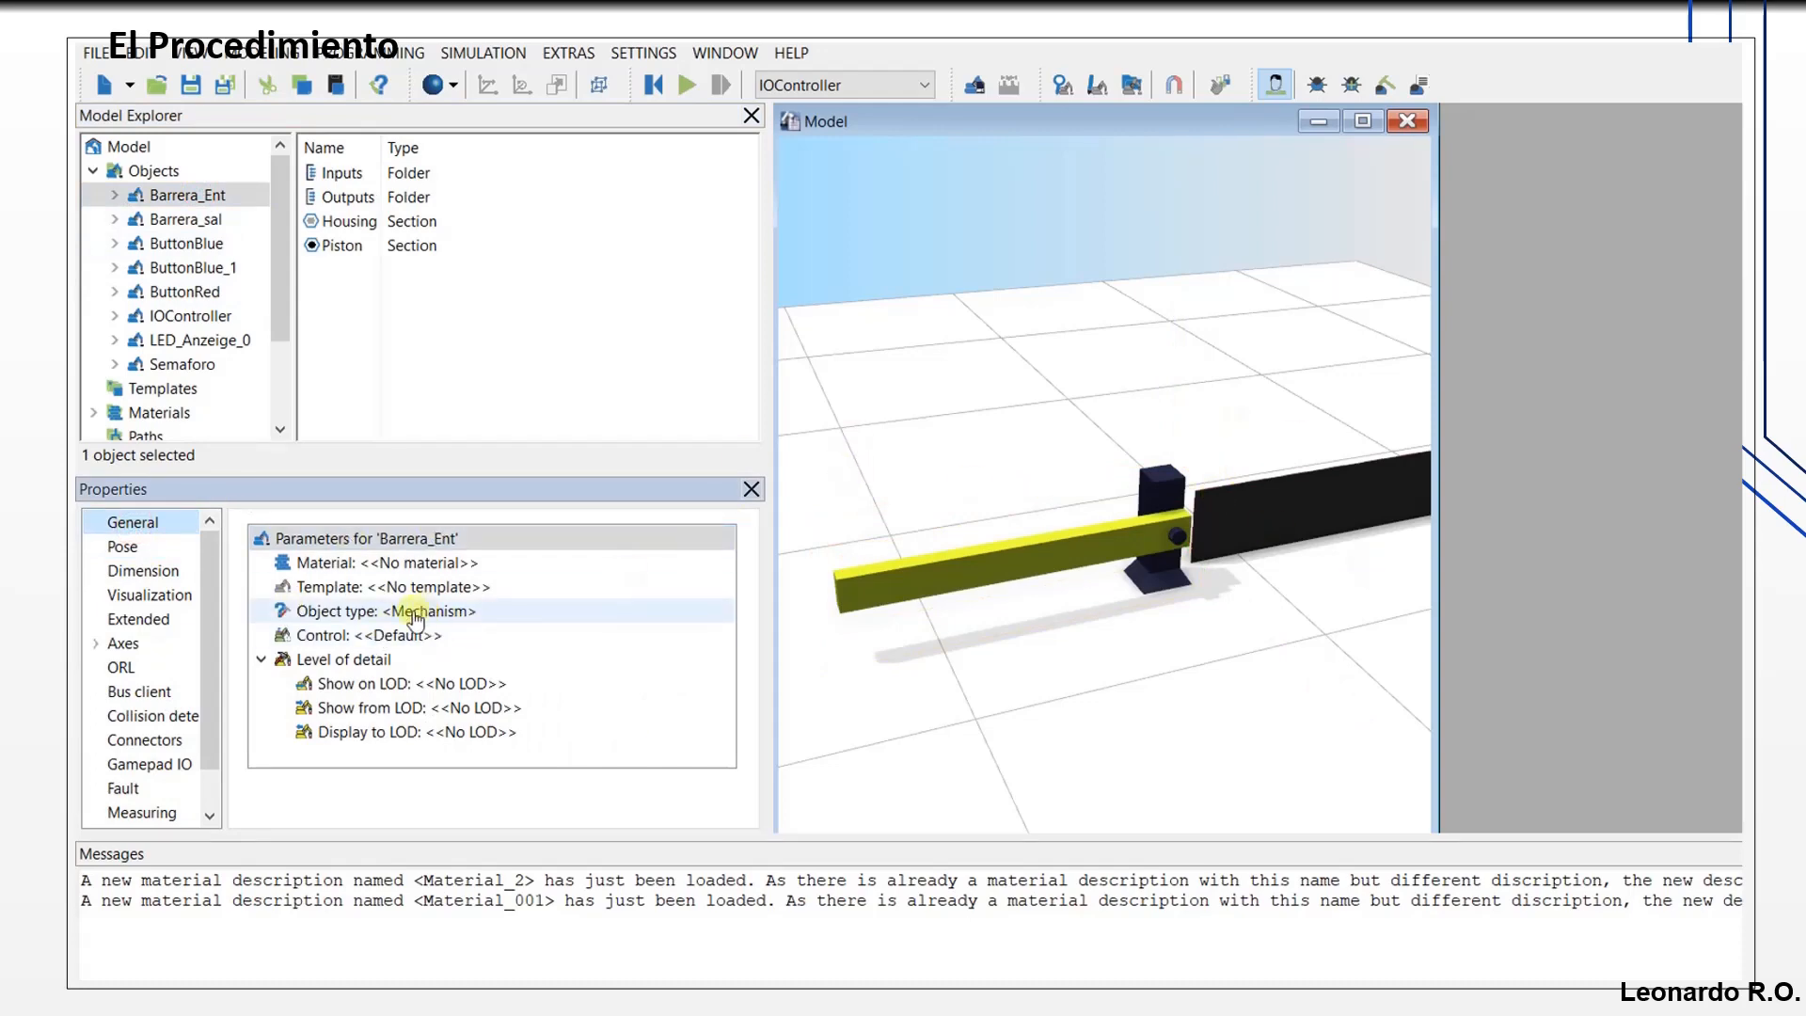
pyautogui.click(116, 221)
pyautogui.click(187, 224)
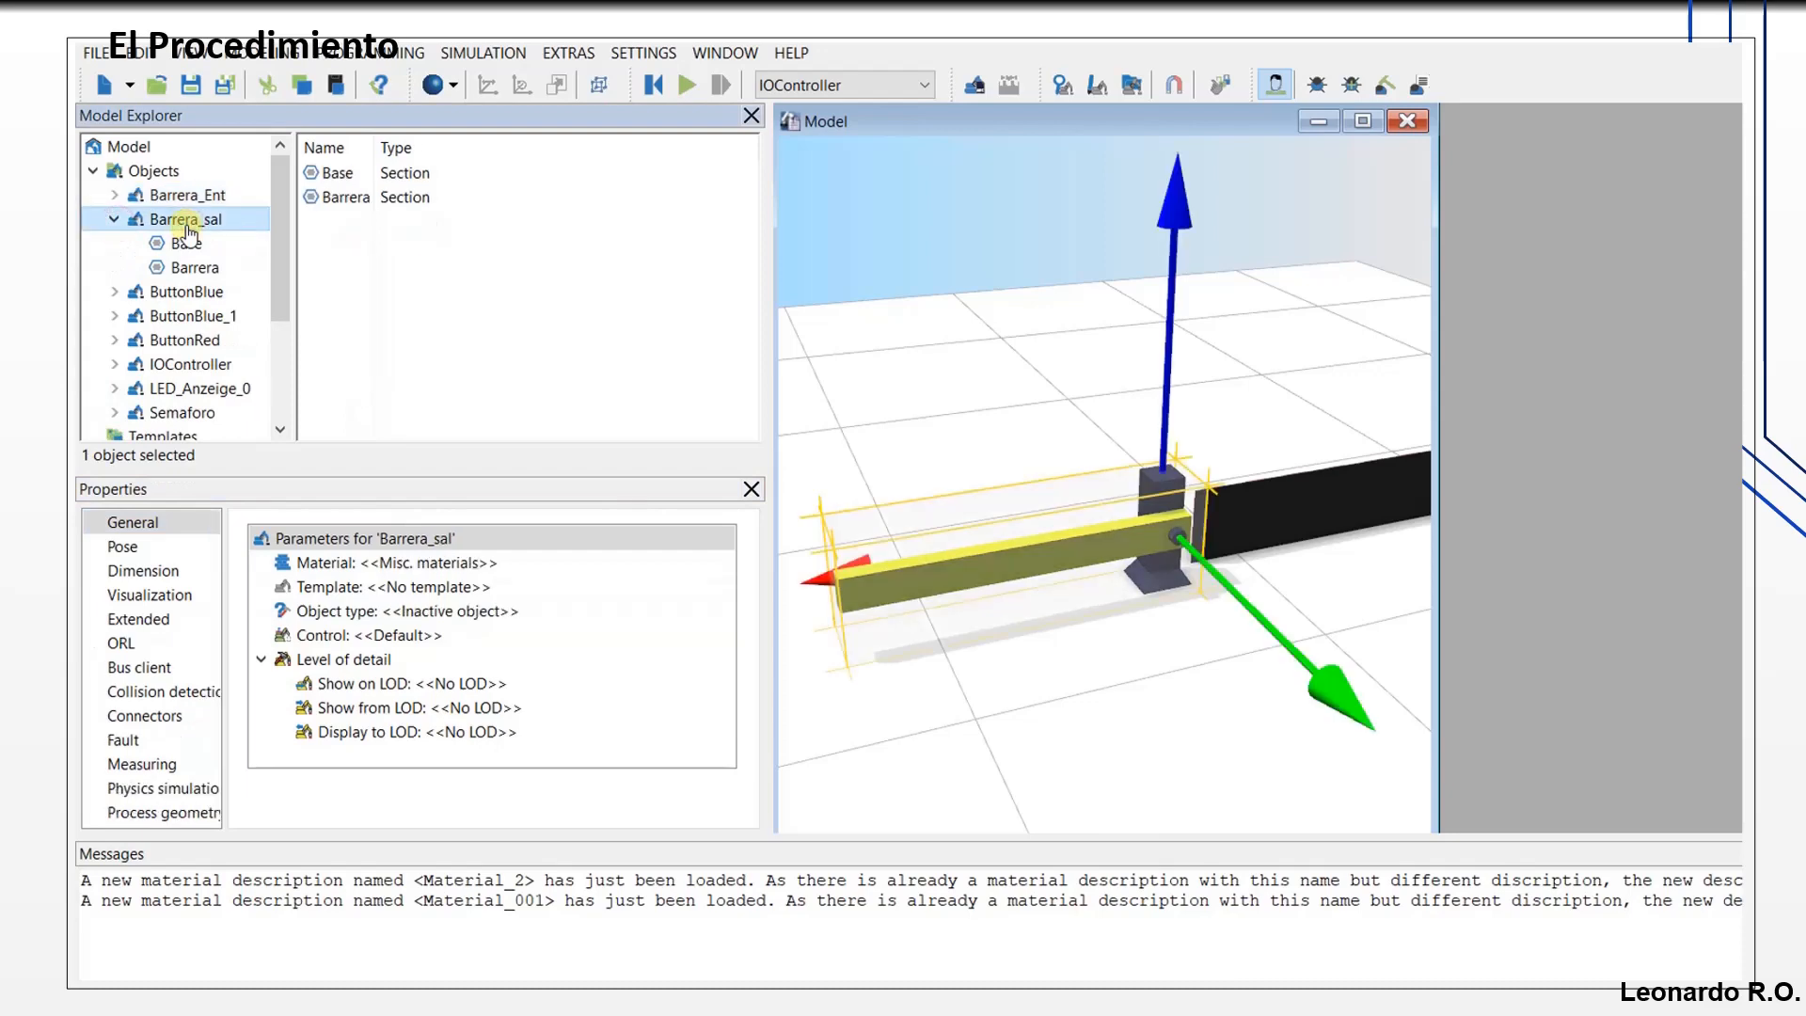
pyautogui.click(452, 629)
pyautogui.click(731, 800)
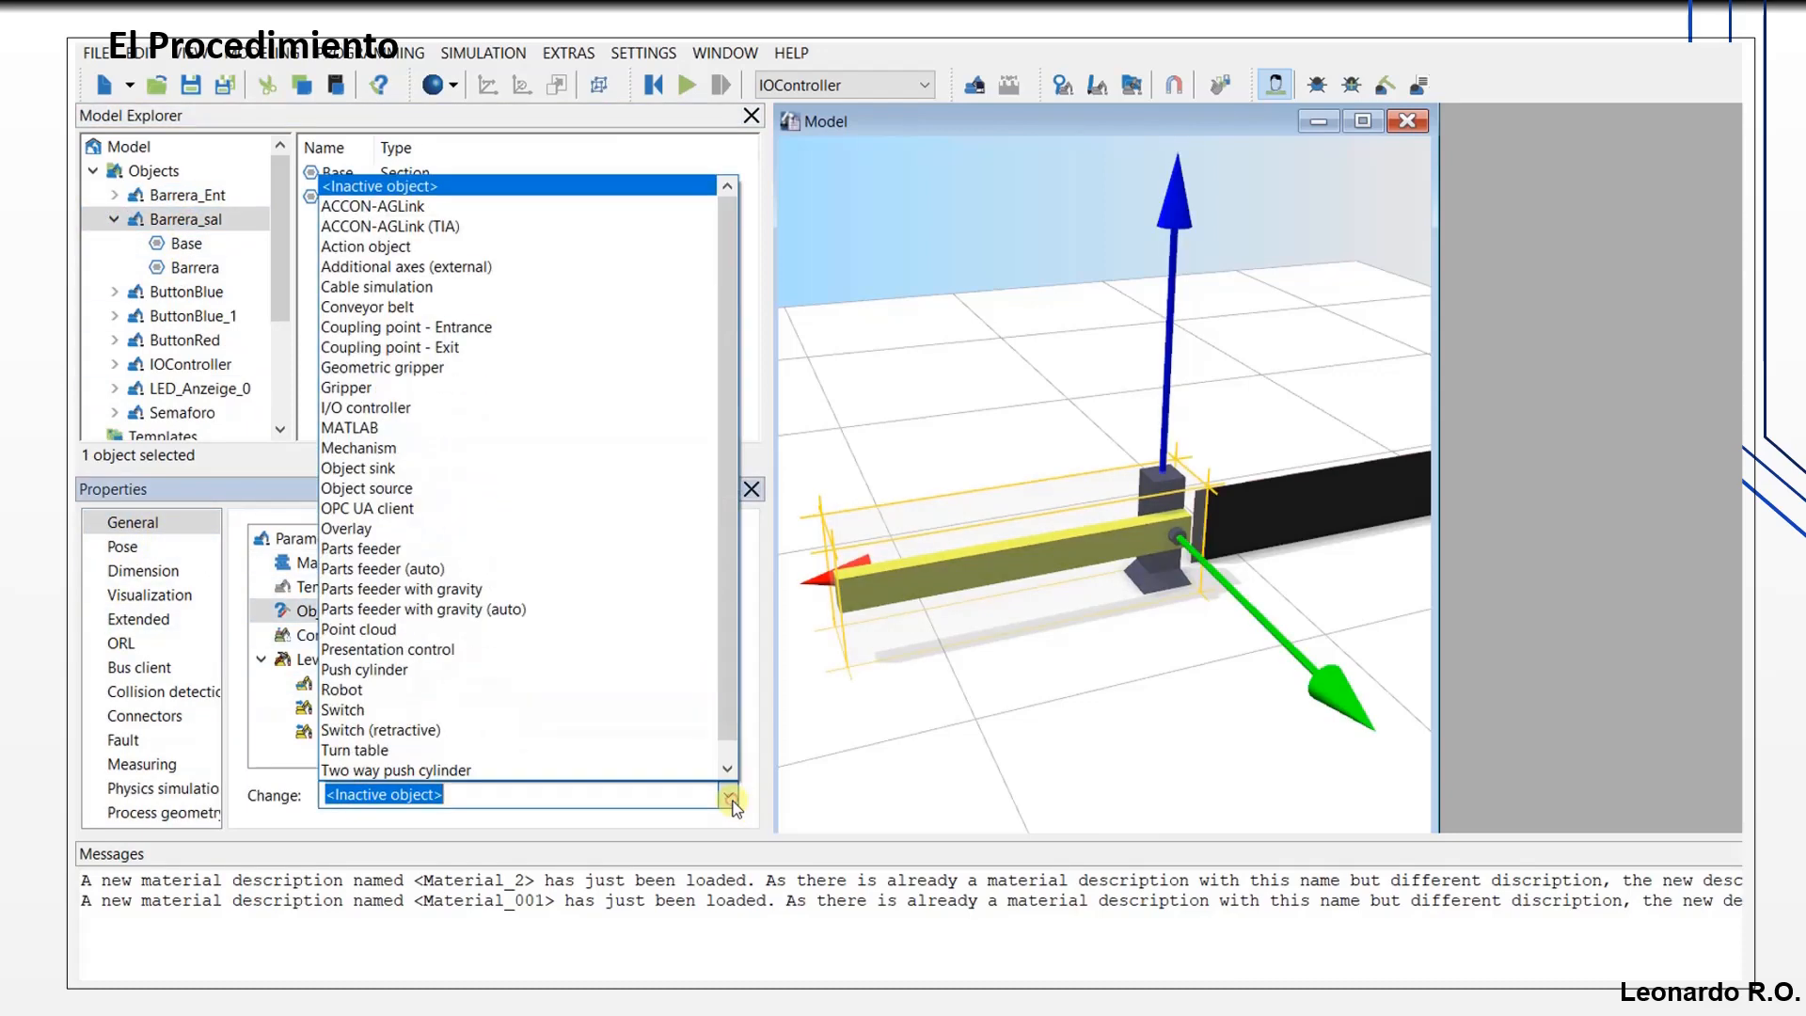
pyautogui.click(377, 450)
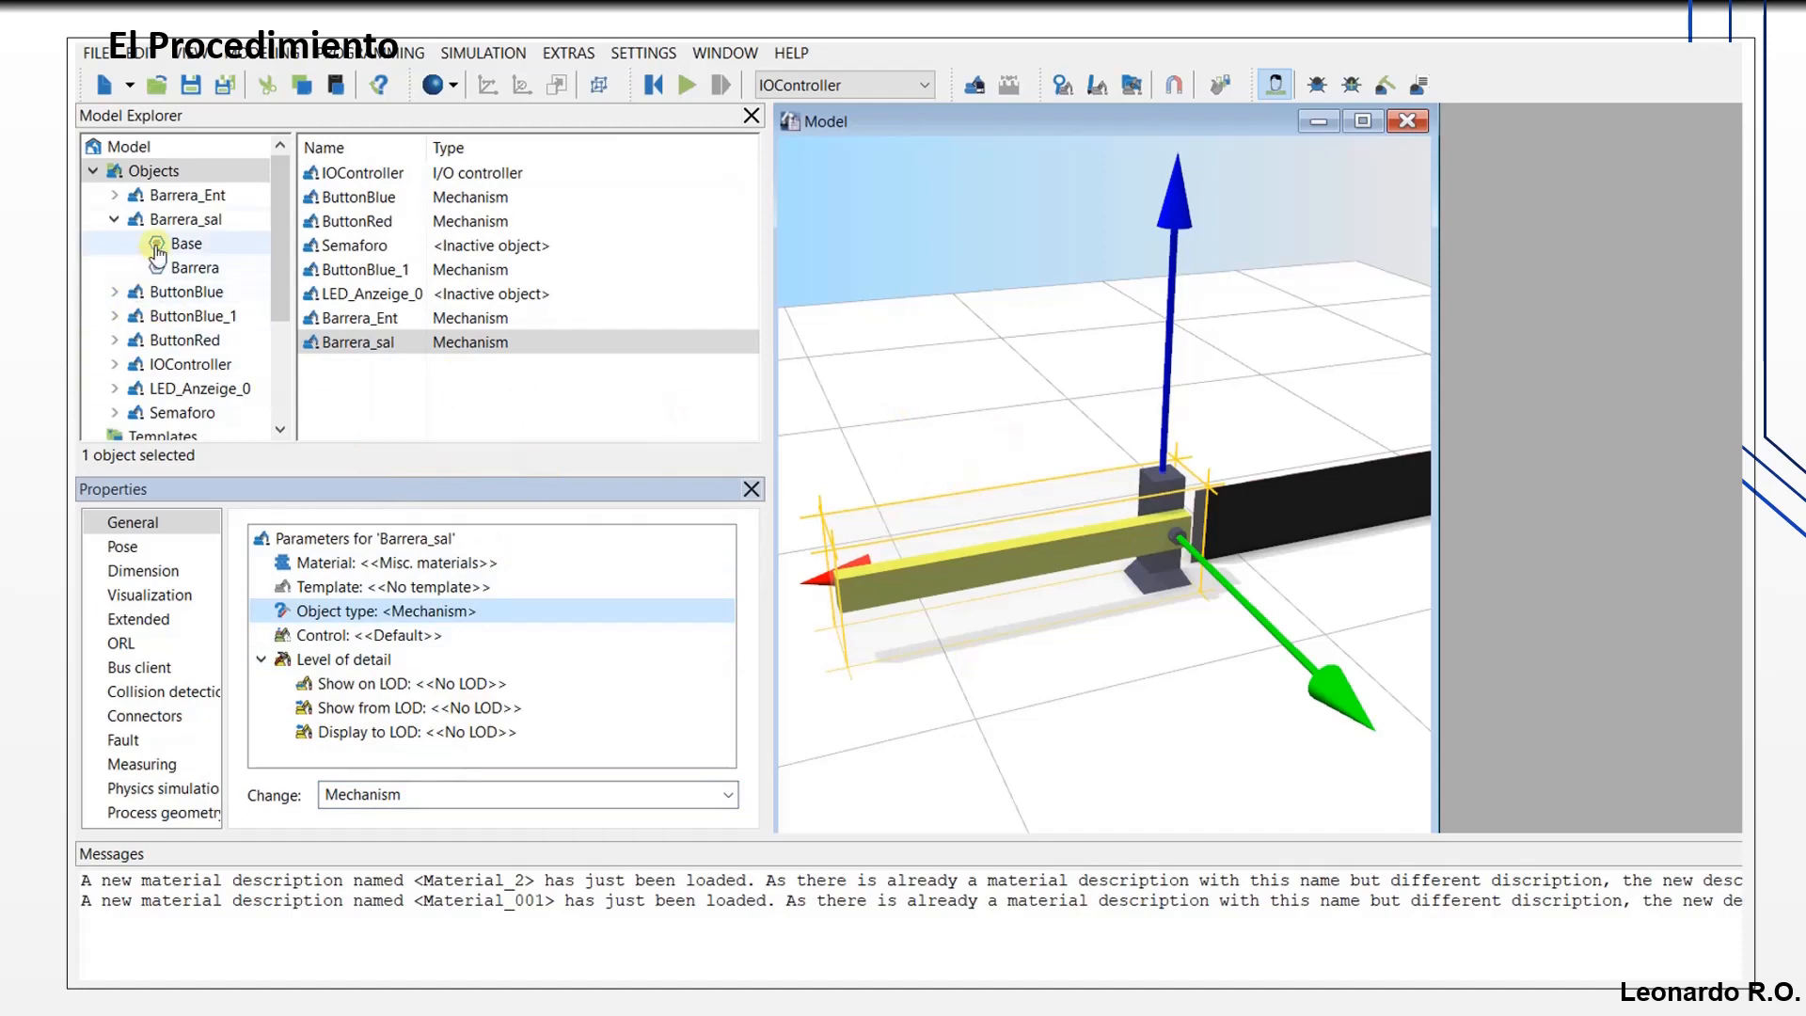
# Step: Define kinematics for the Barrera section of Barrera_sal so that it acts as a rotating axis
pyautogui.click(184, 267)
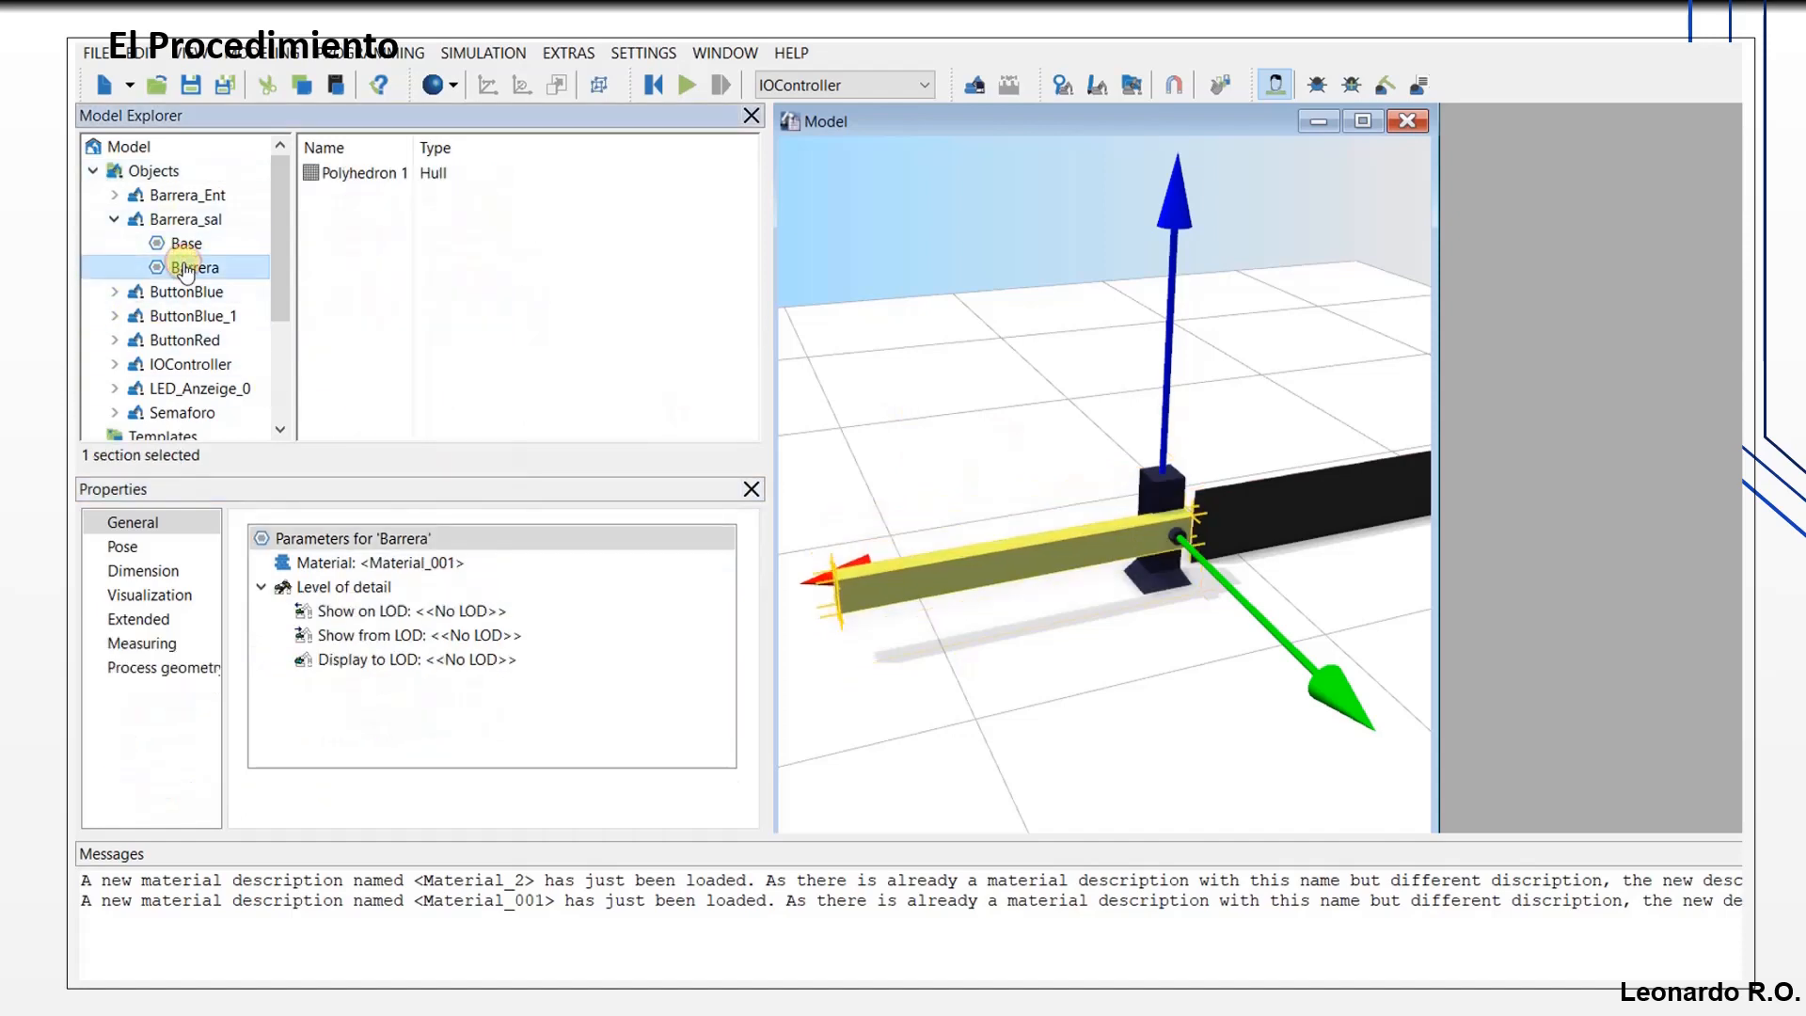
pyautogui.rightClick(185, 271)
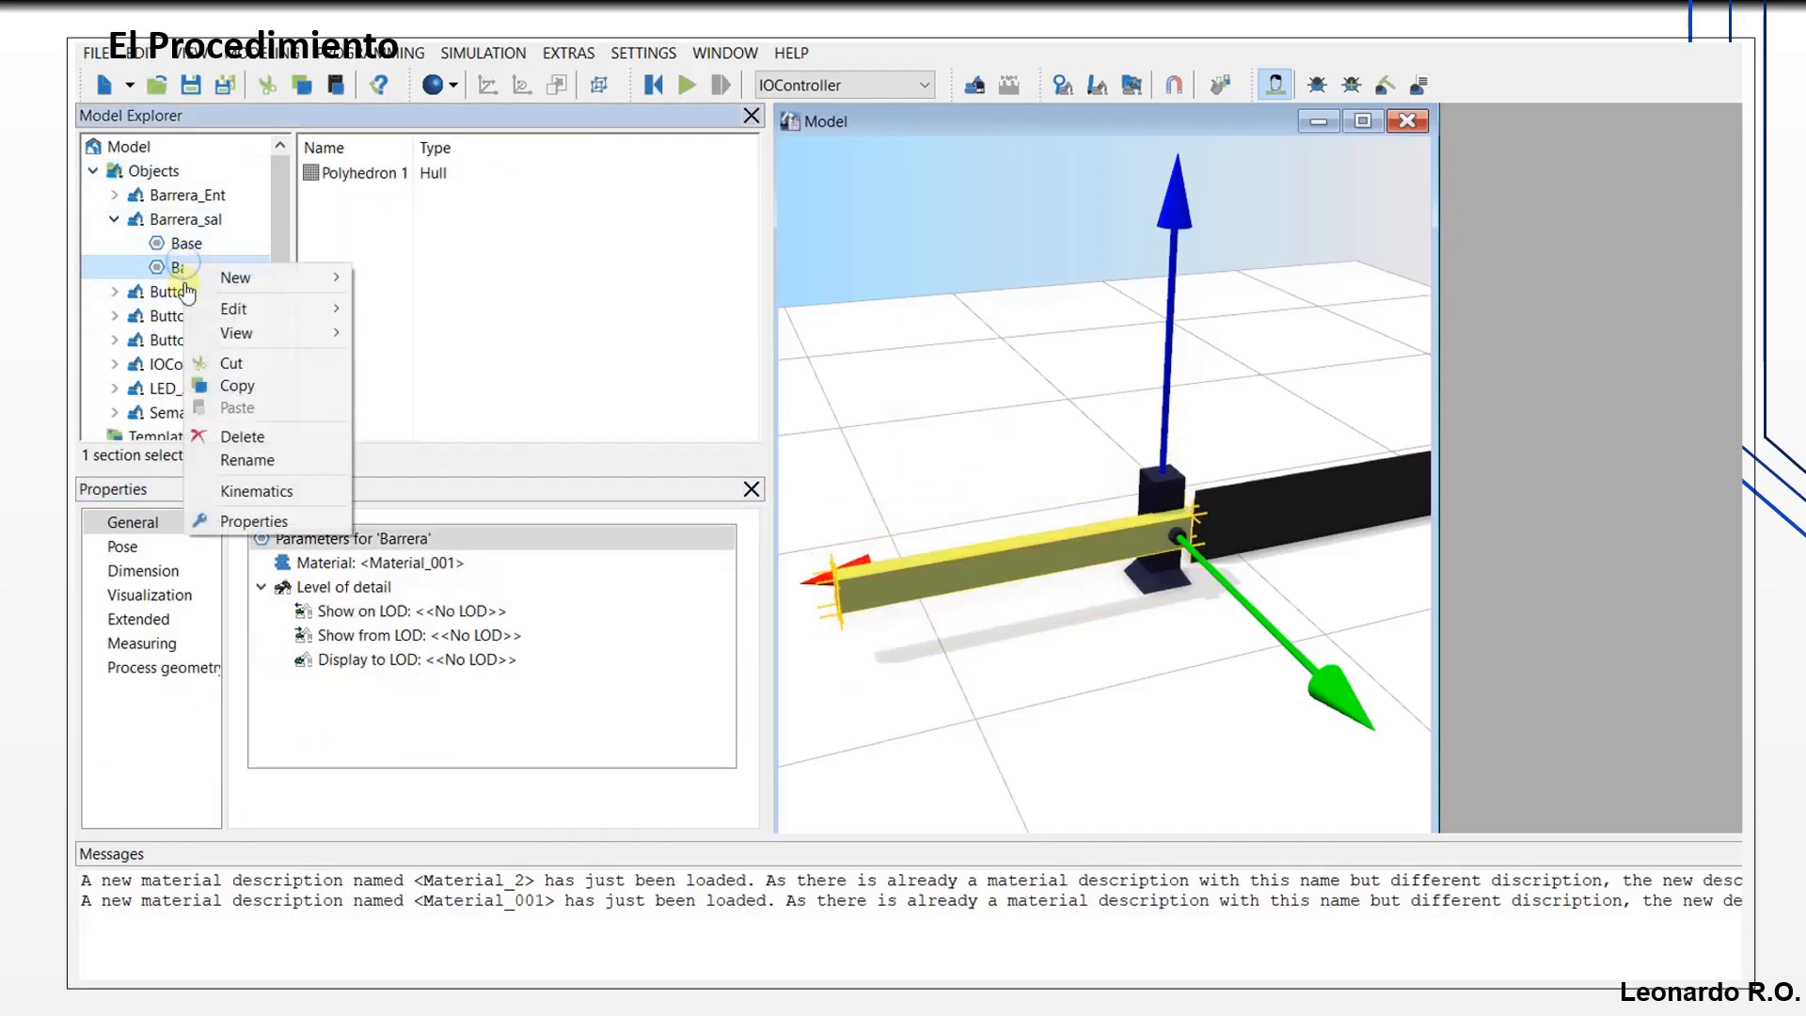
pyautogui.click(263, 491)
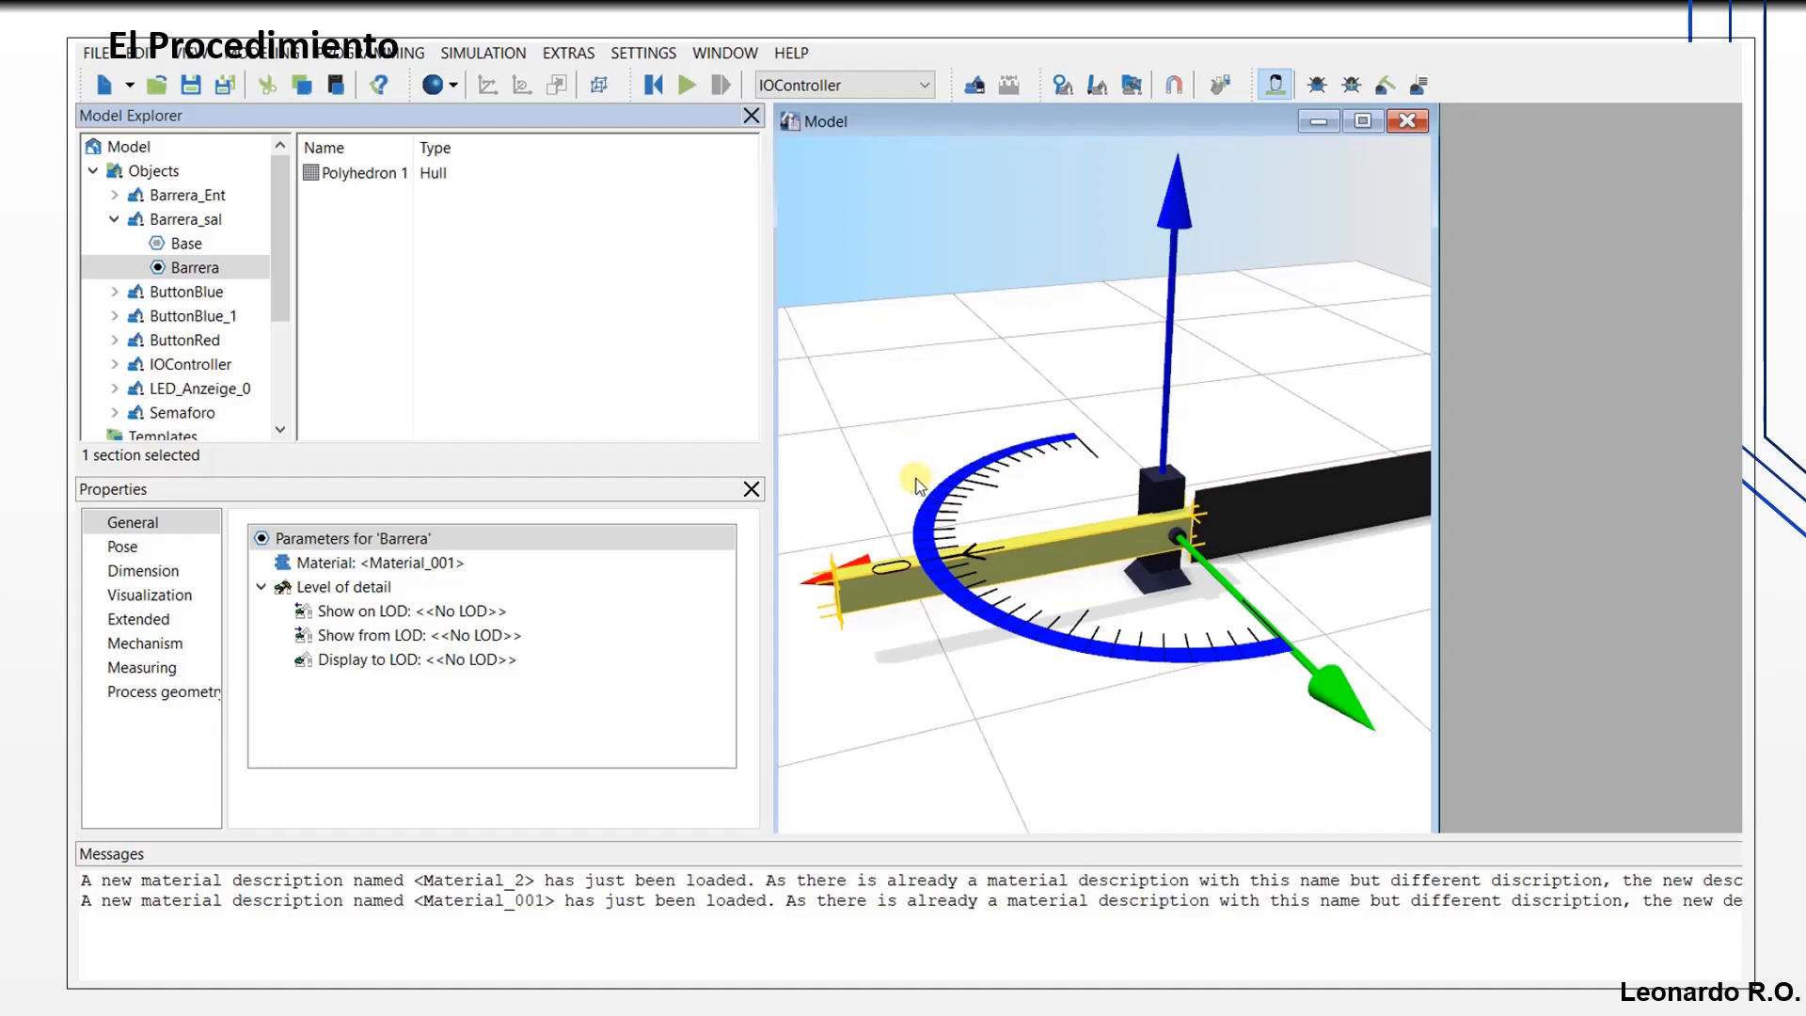
# Step: Assign the Motor mechanism type to the Barrera section and widen the attribute column to show the full names
pyautogui.click(205, 263)
pyautogui.click(158, 646)
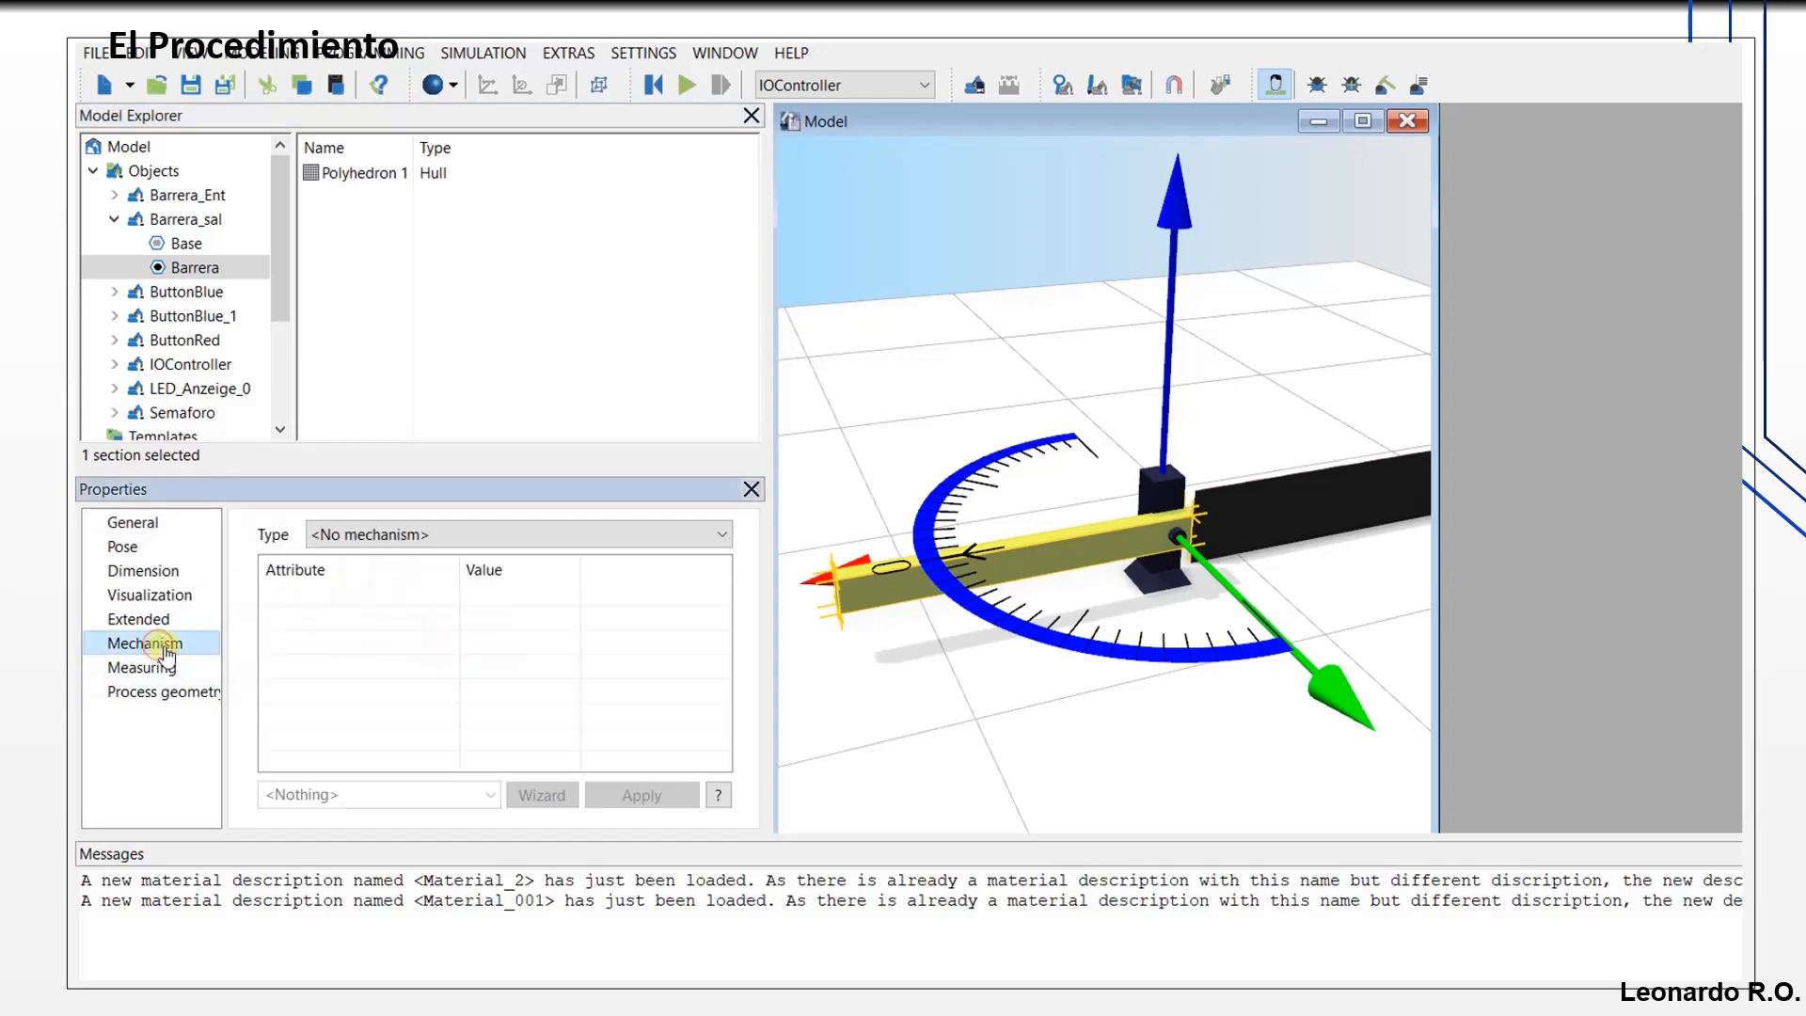
pyautogui.click(715, 534)
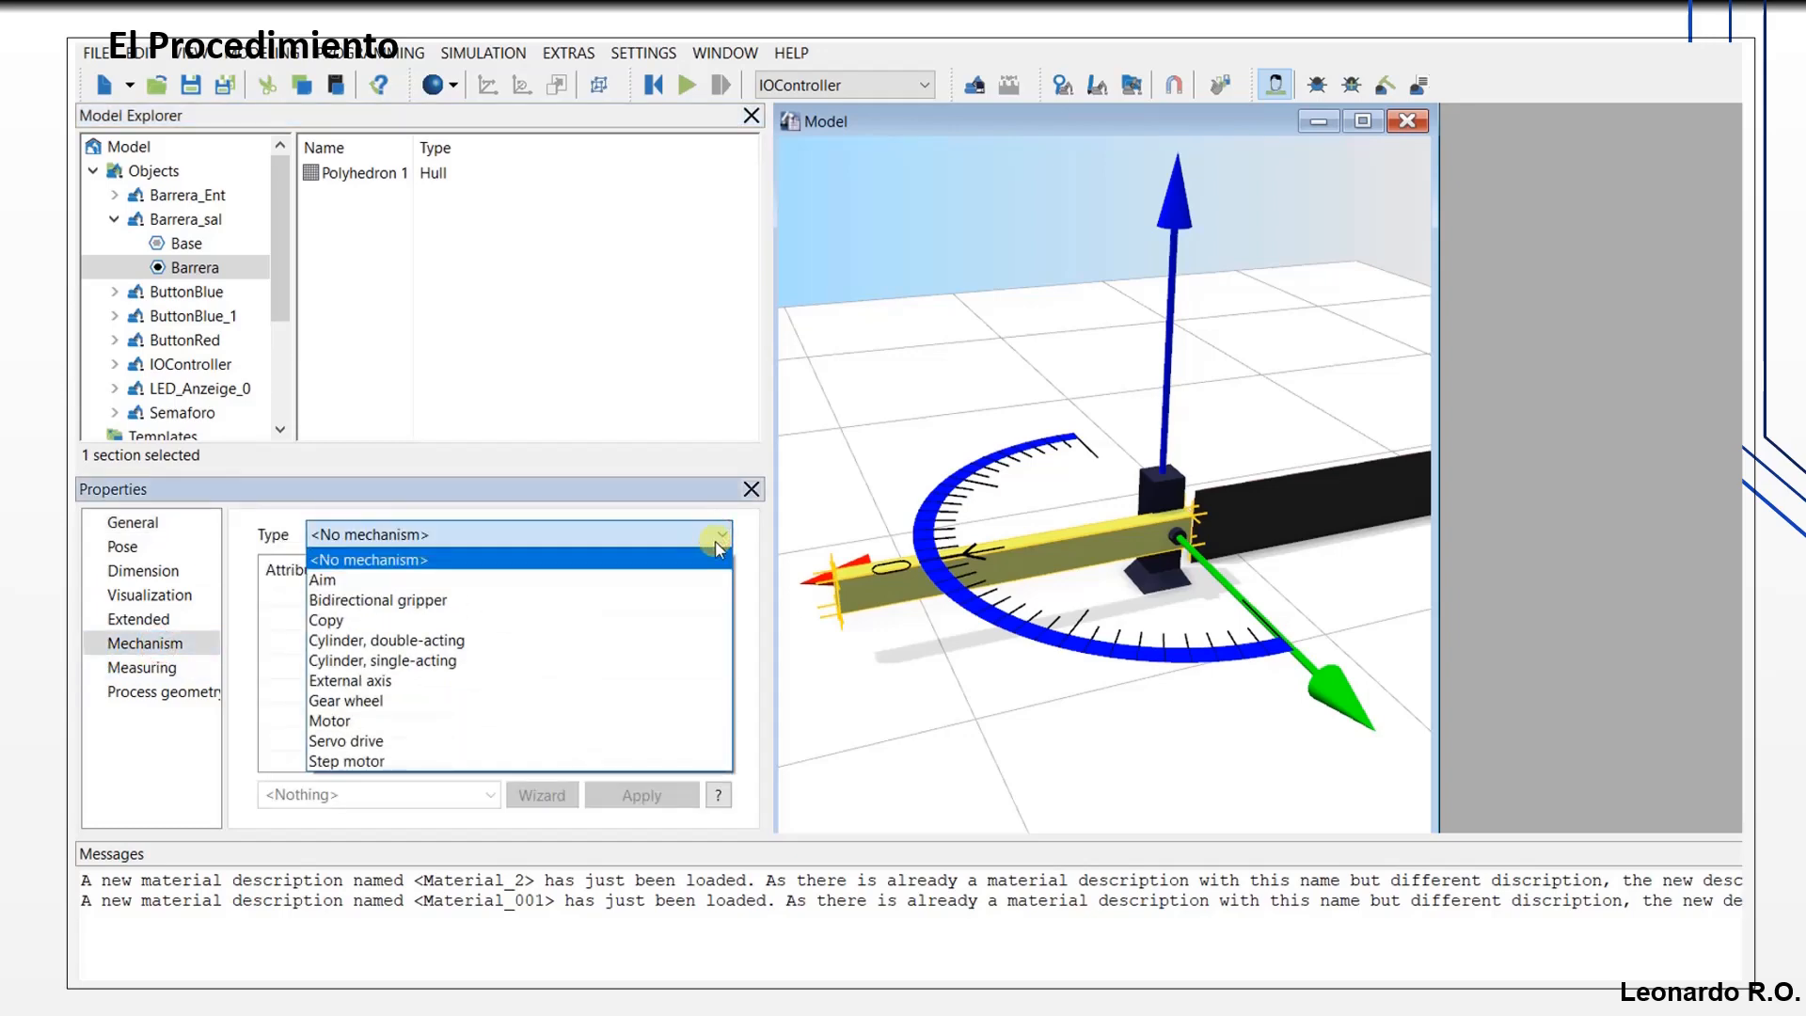
pyautogui.click(411, 722)
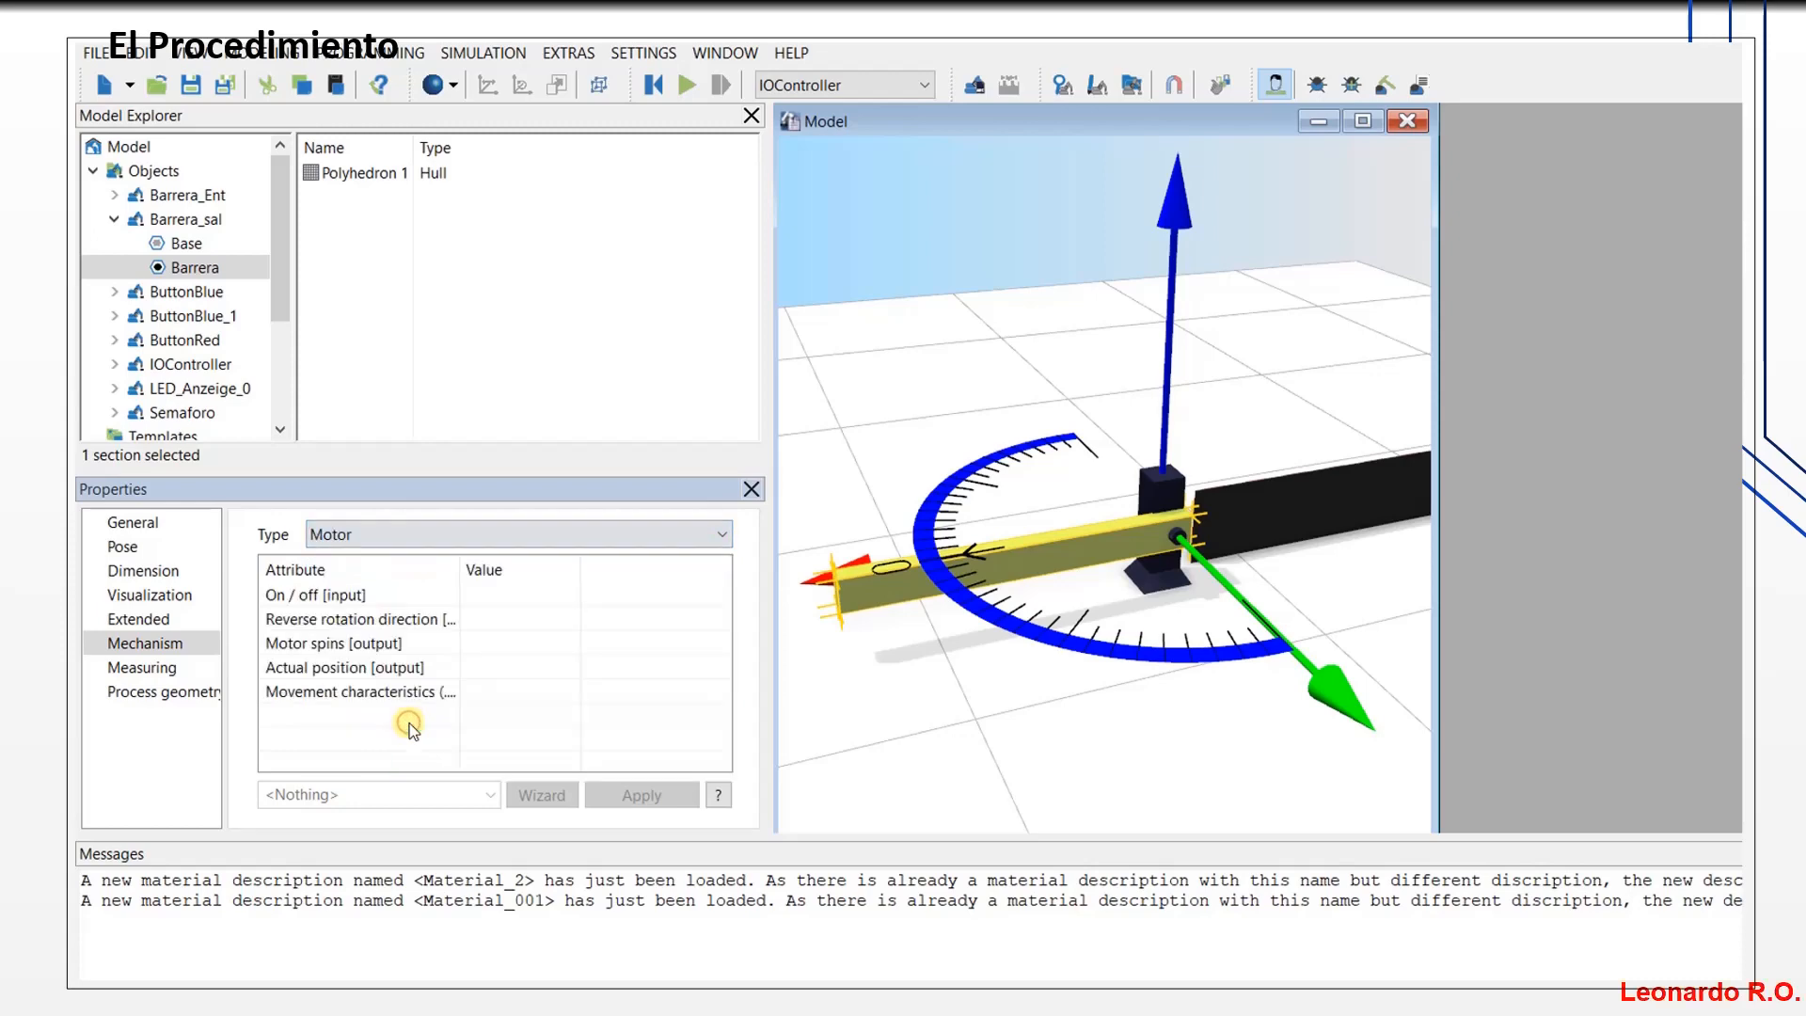
pyautogui.moveTo(460, 576); pyautogui.dragTo(503, 572)
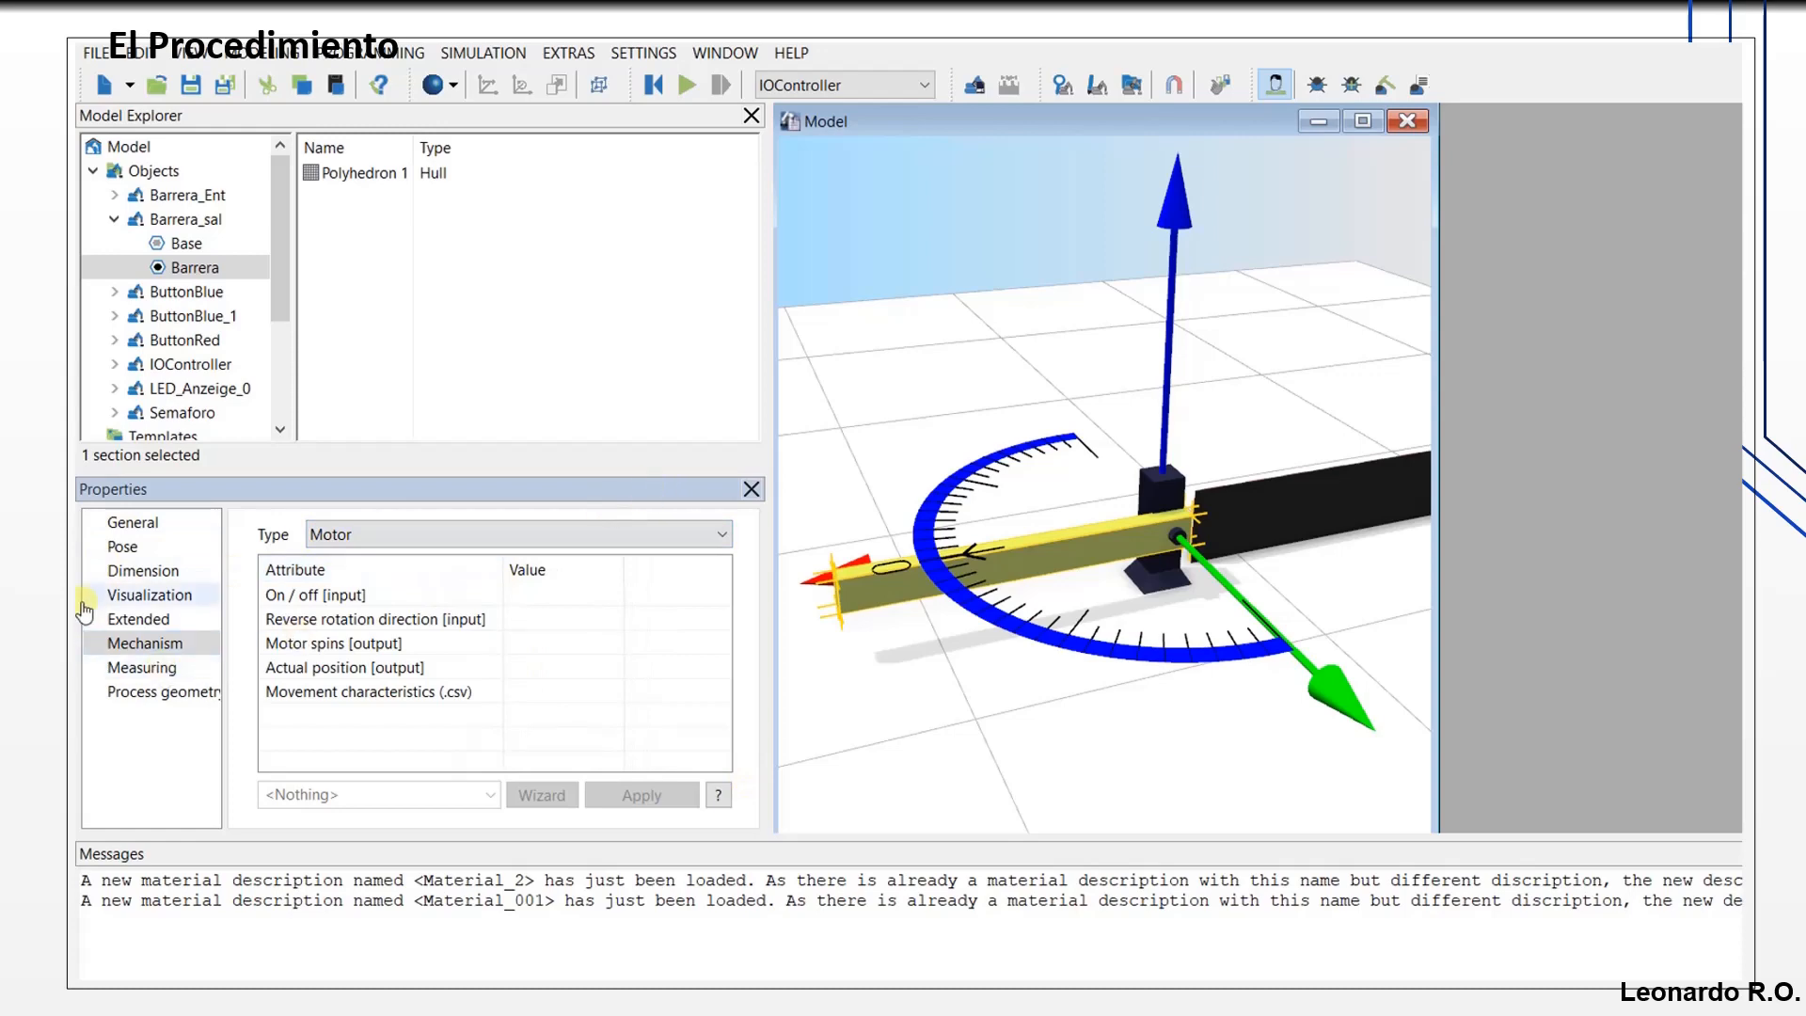
# Step: Open the axis parameters of the Barrera_sal object, widening the property category list
pyautogui.click(194, 267)
pyautogui.click(185, 226)
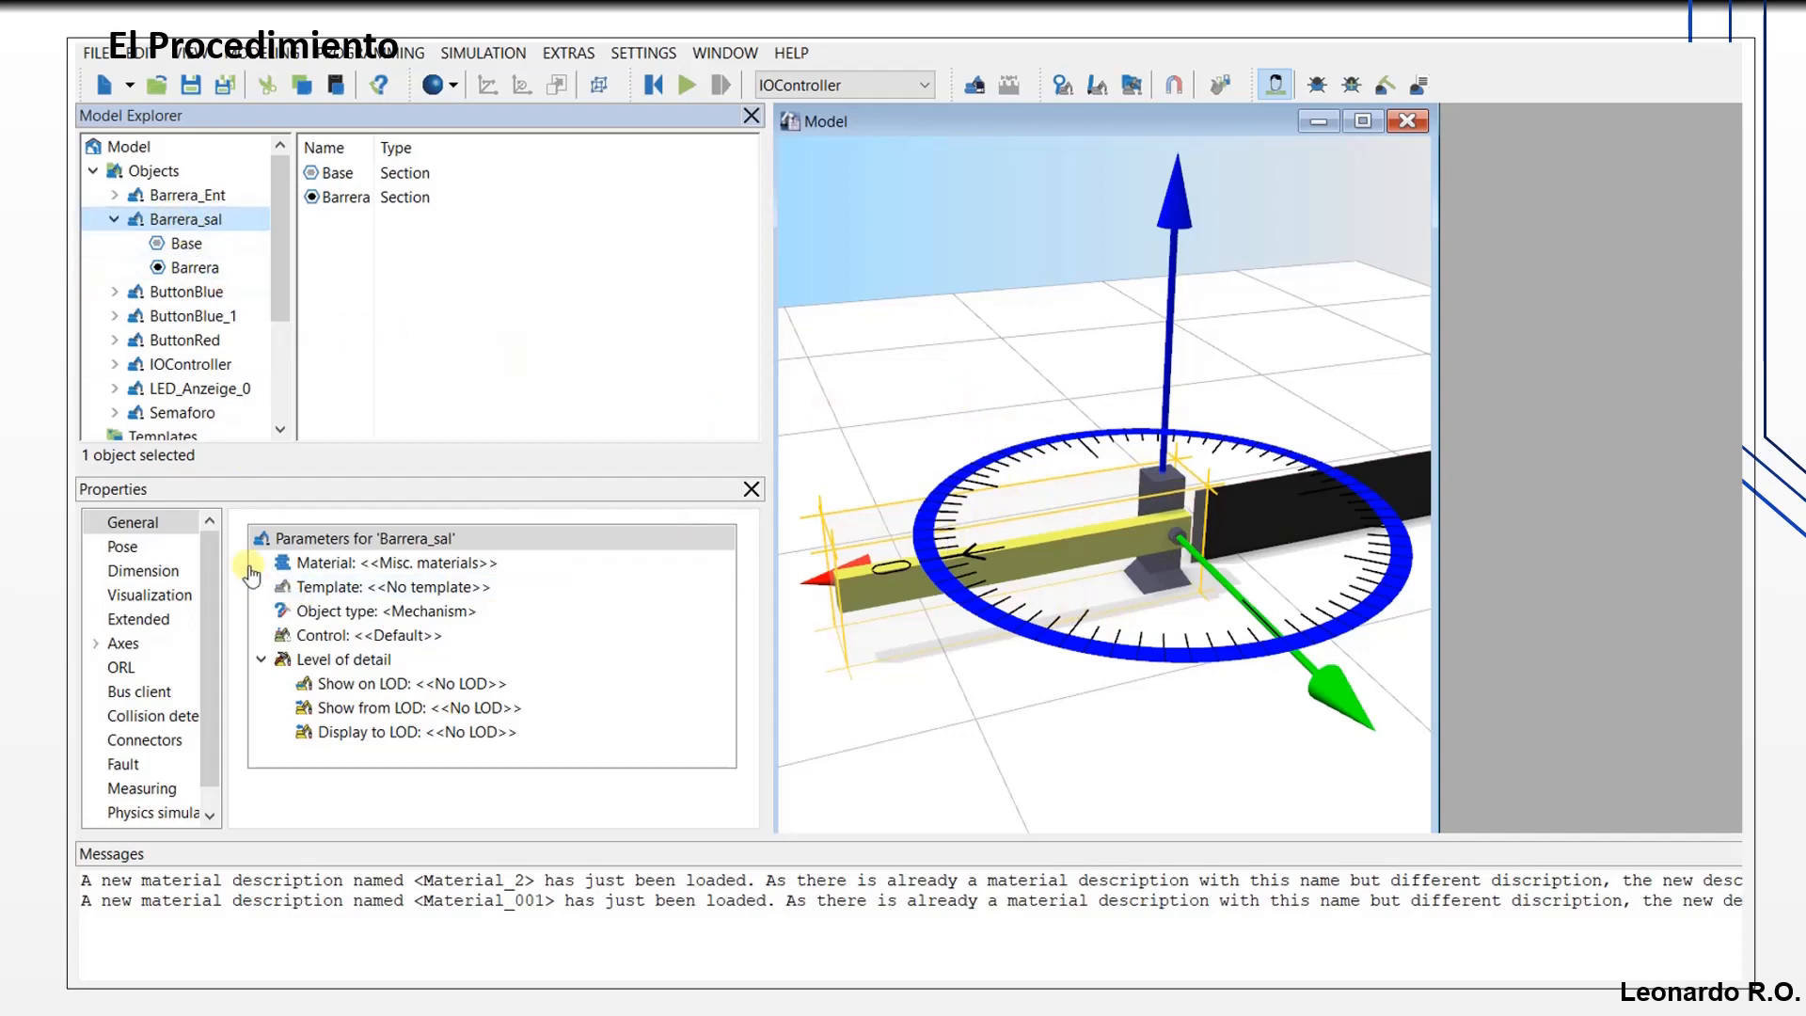
pyautogui.moveTo(228, 566); pyautogui.dragTo(381, 573)
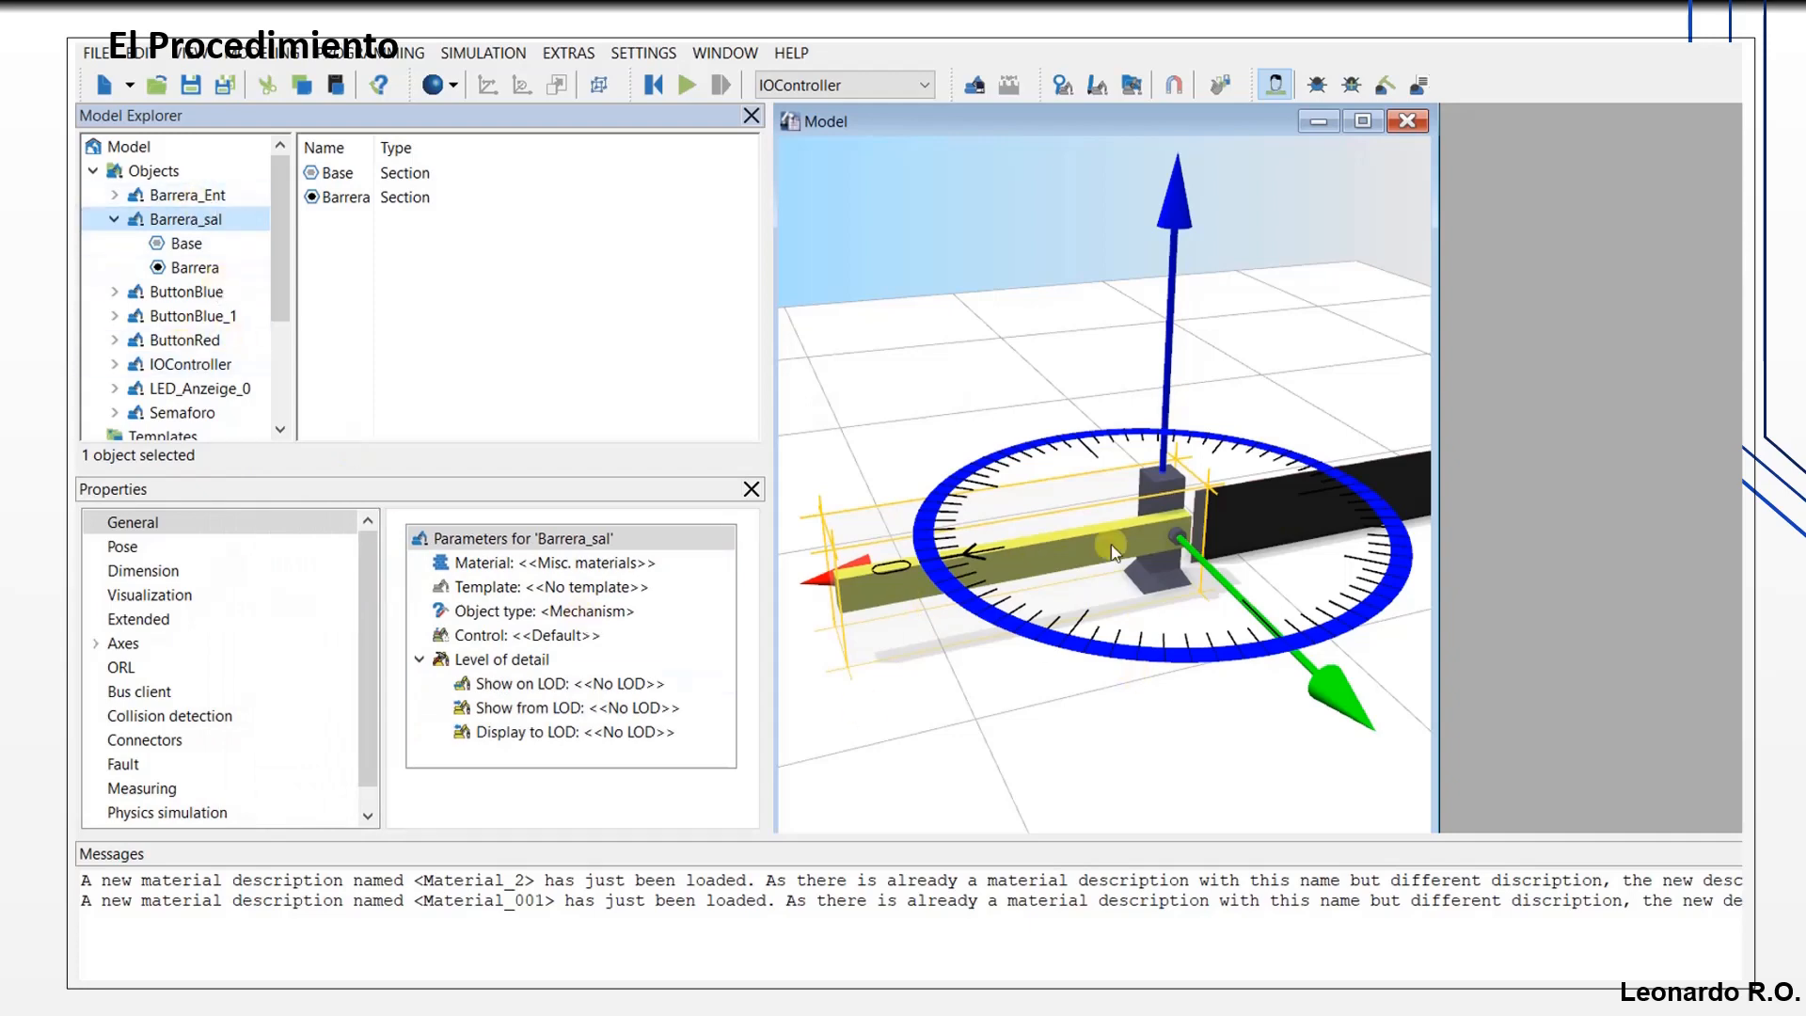
pyautogui.click(114, 219)
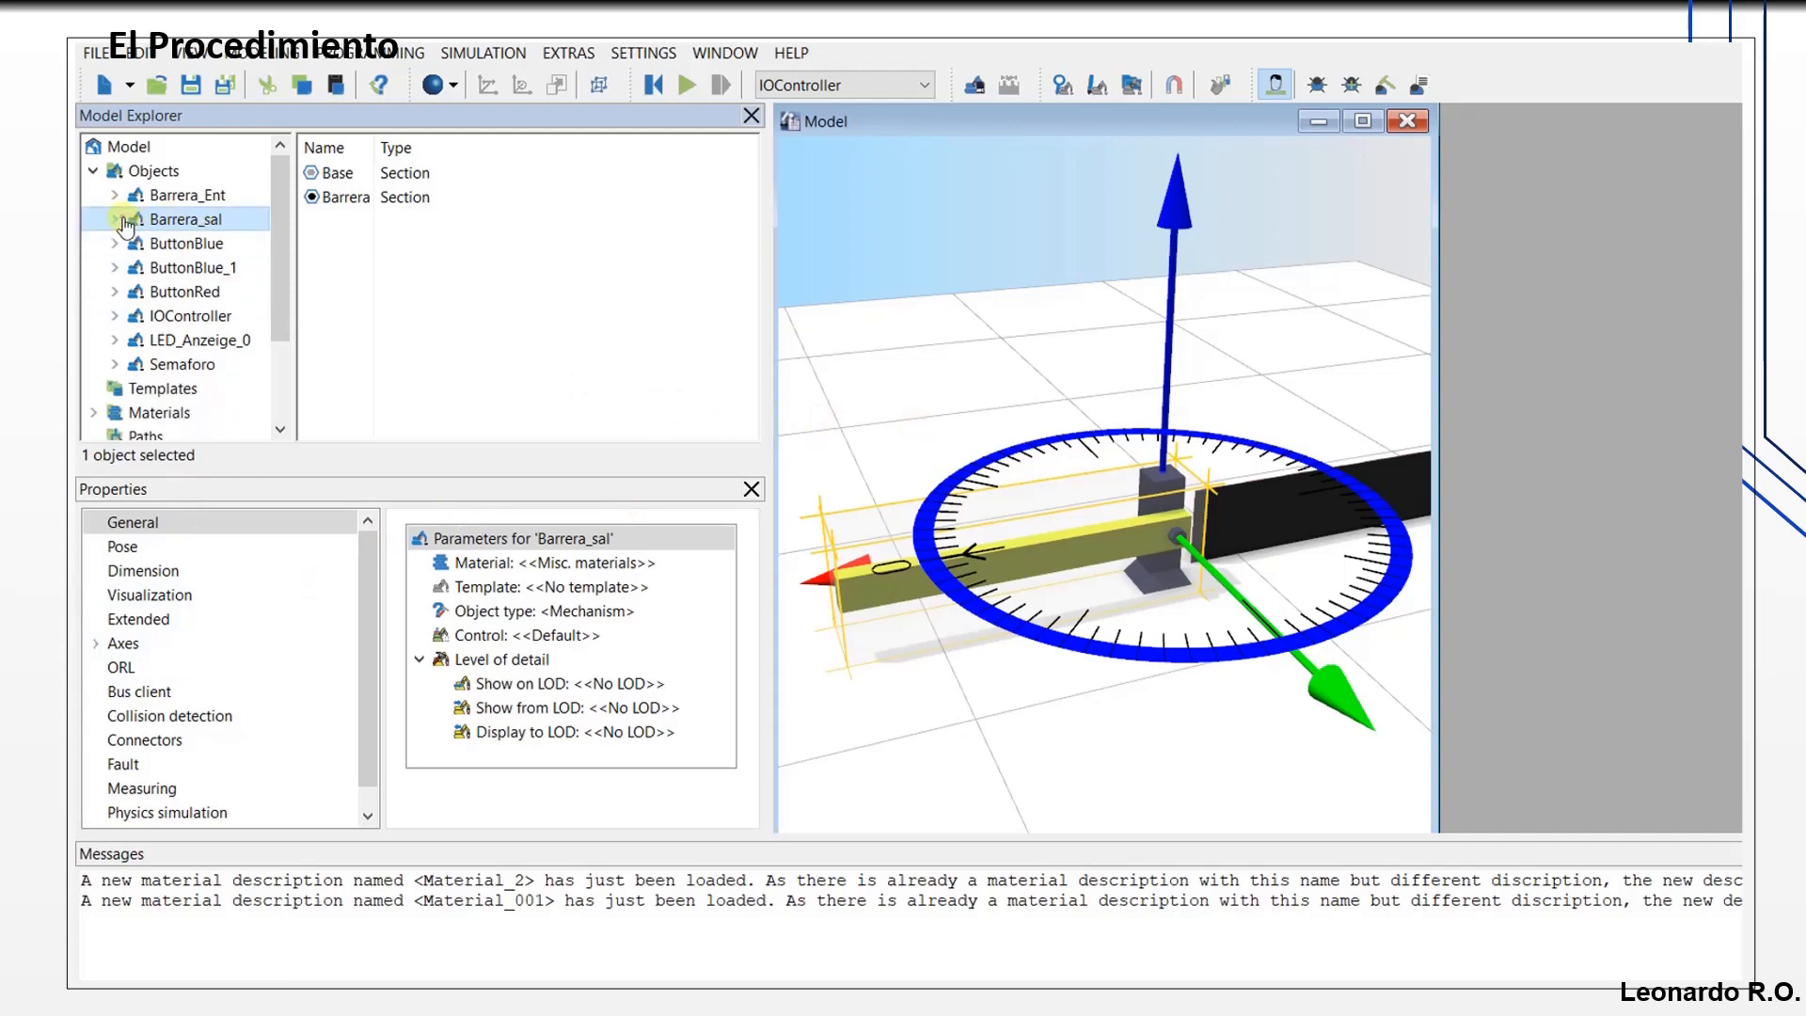
pyautogui.click(106, 644)
pyautogui.click(95, 644)
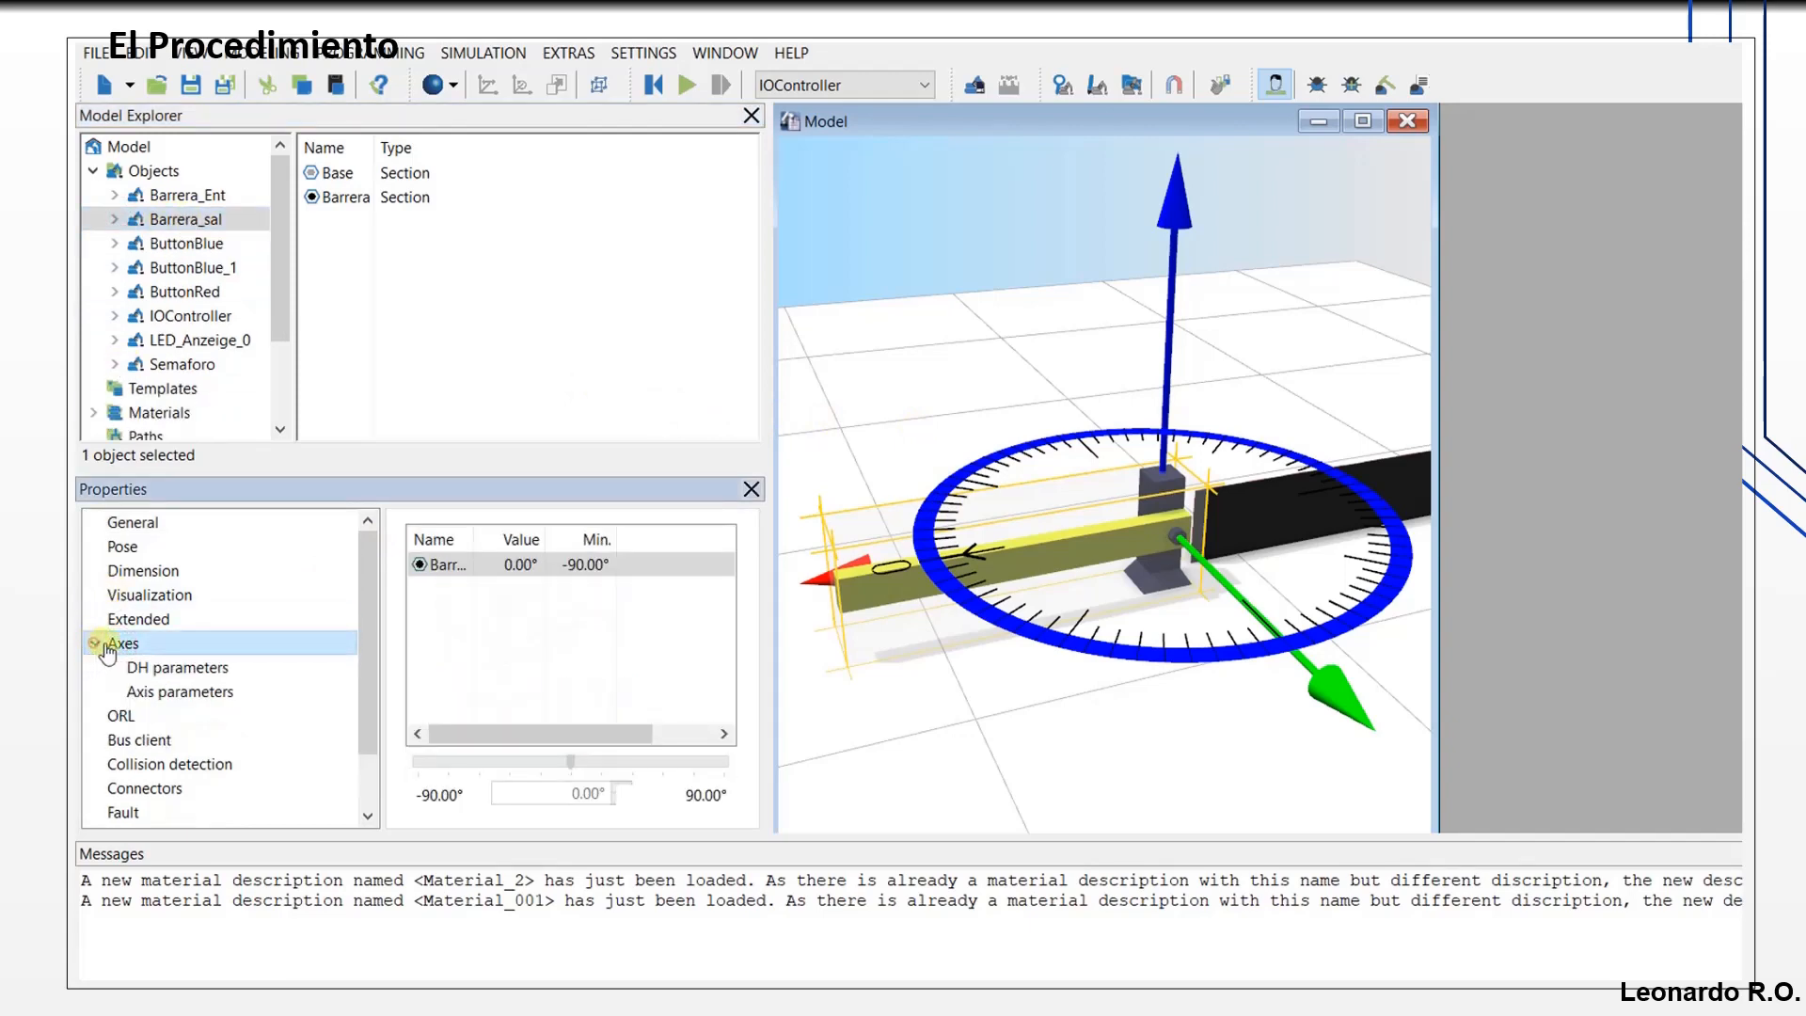
pyautogui.click(192, 693)
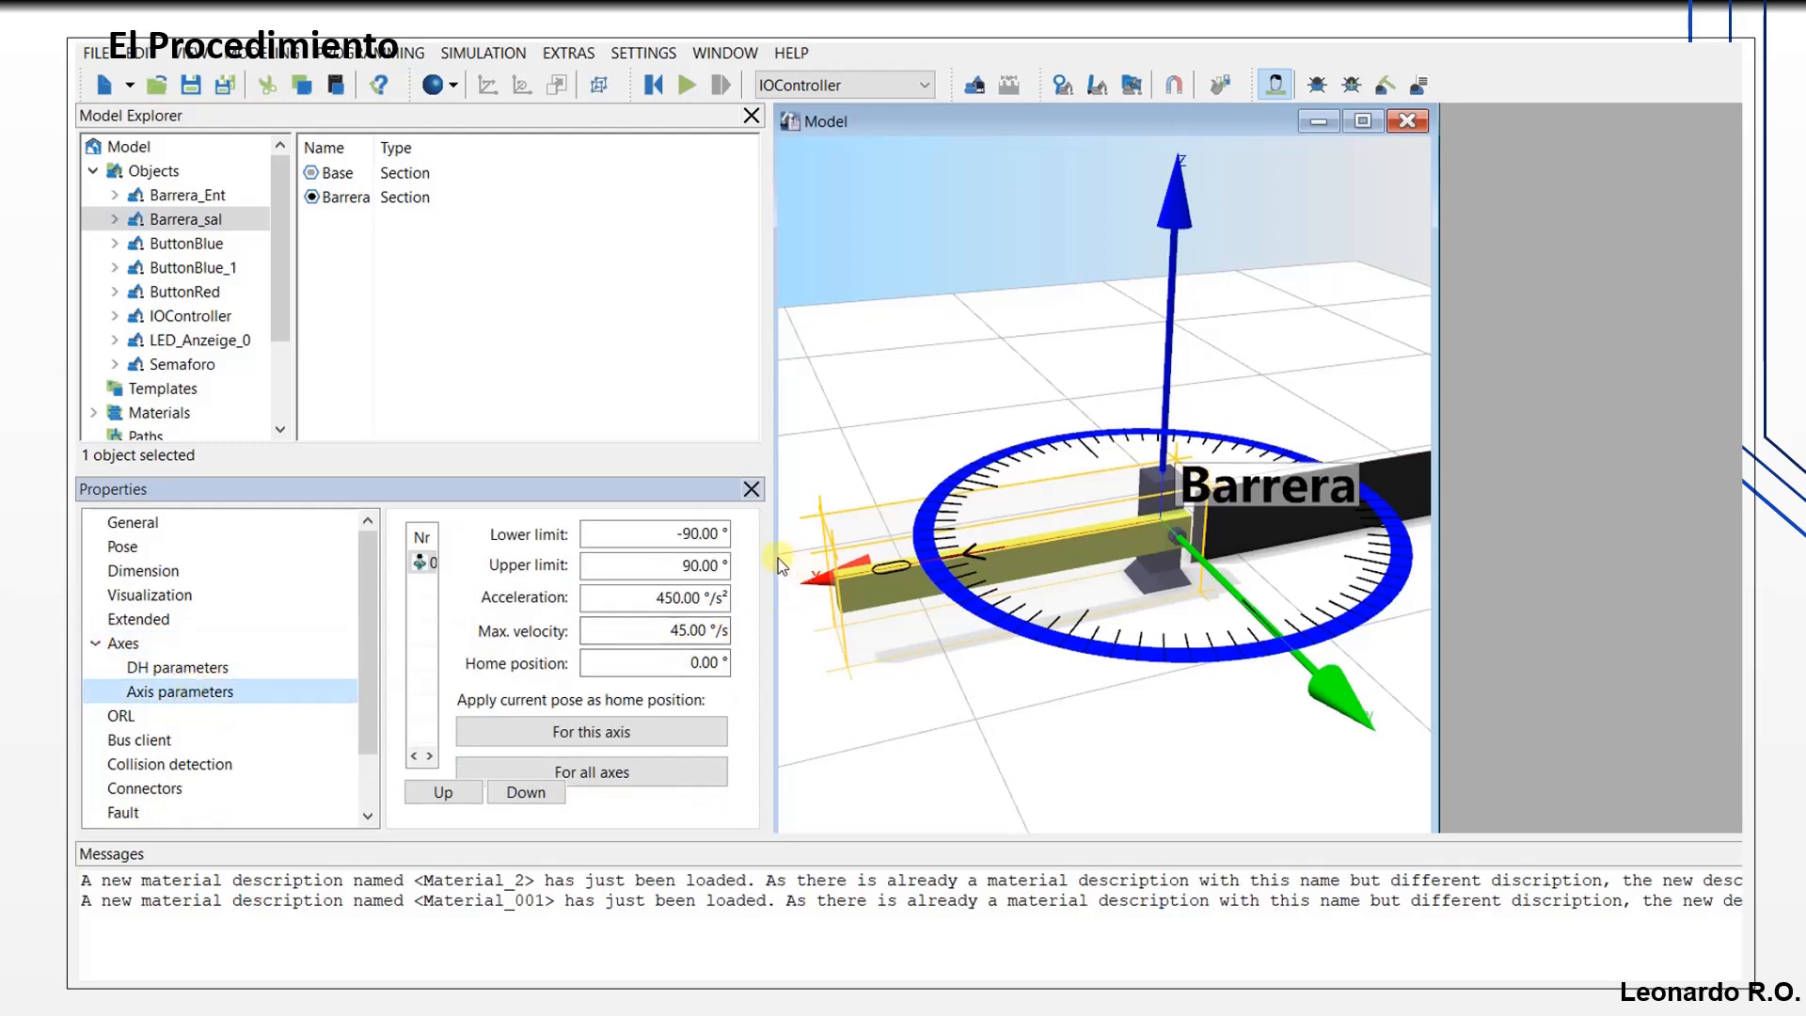
# Step: Widen the explorer and properties area to show the whole axis table, and move the model window next to it
pyautogui.moveTo(776, 557); pyautogui.dragTo(965, 549)
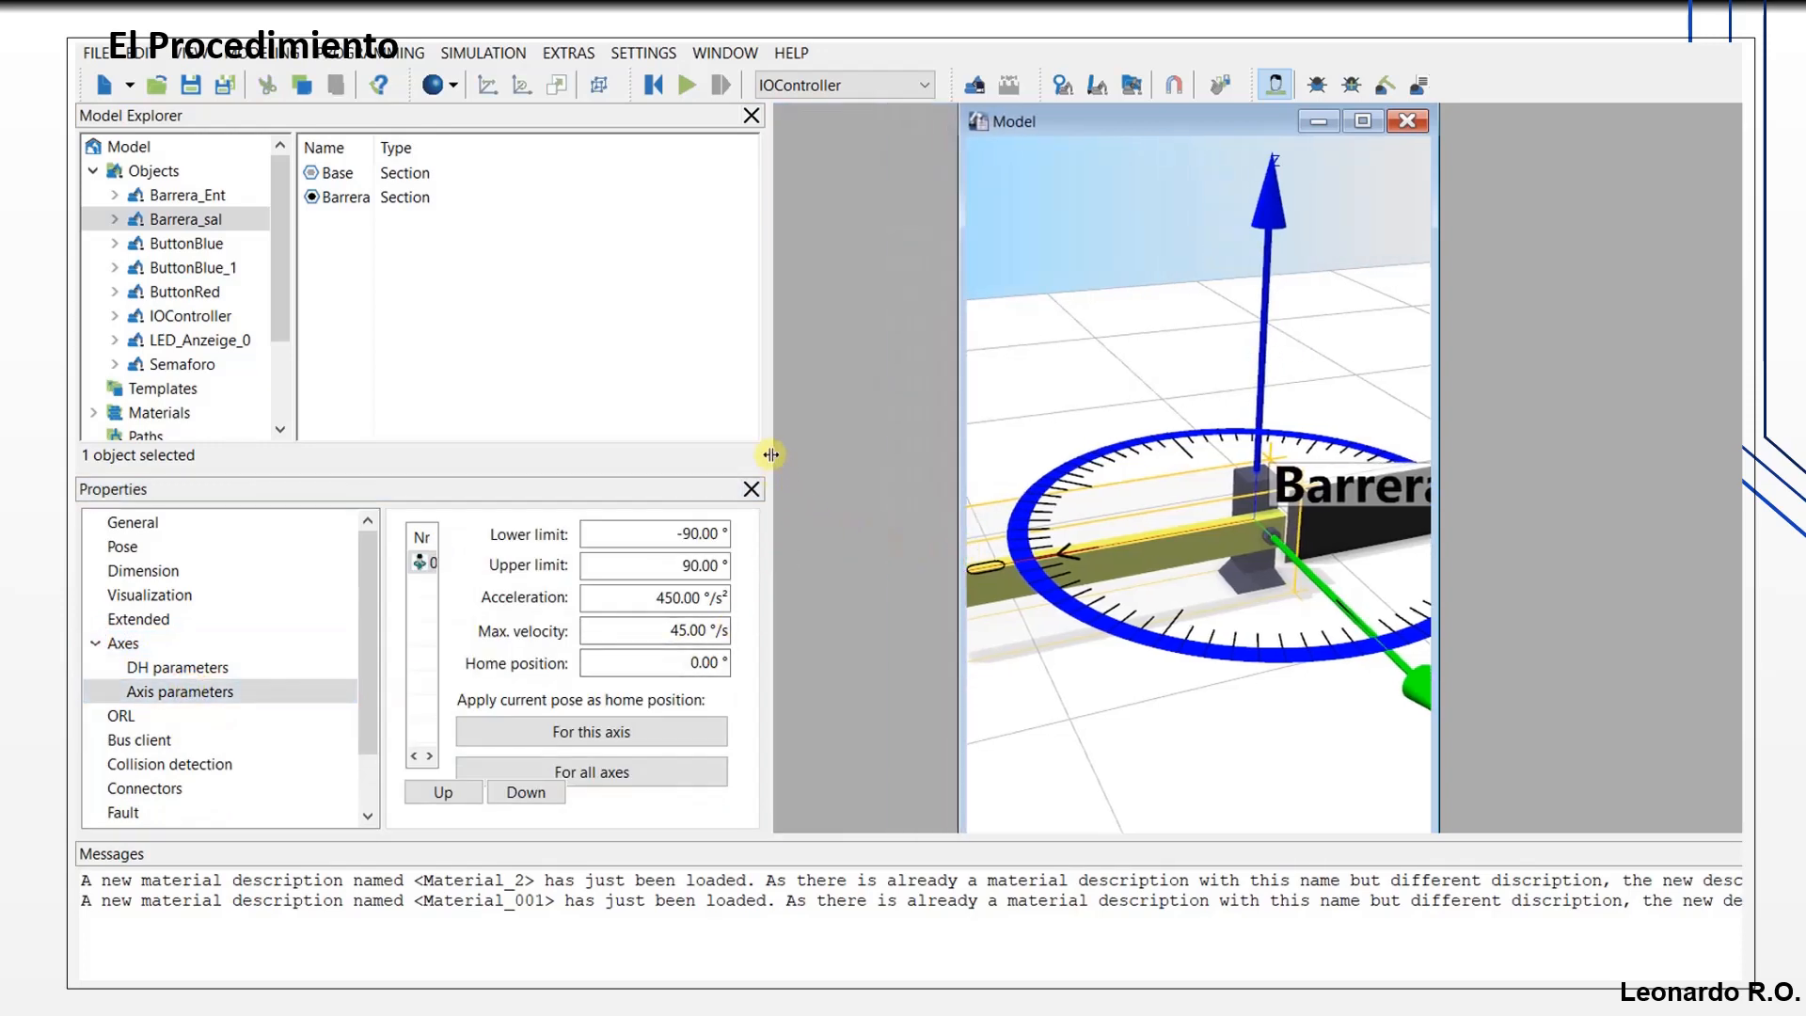
pyautogui.moveTo(770, 454); pyautogui.dragTo(1069, 448)
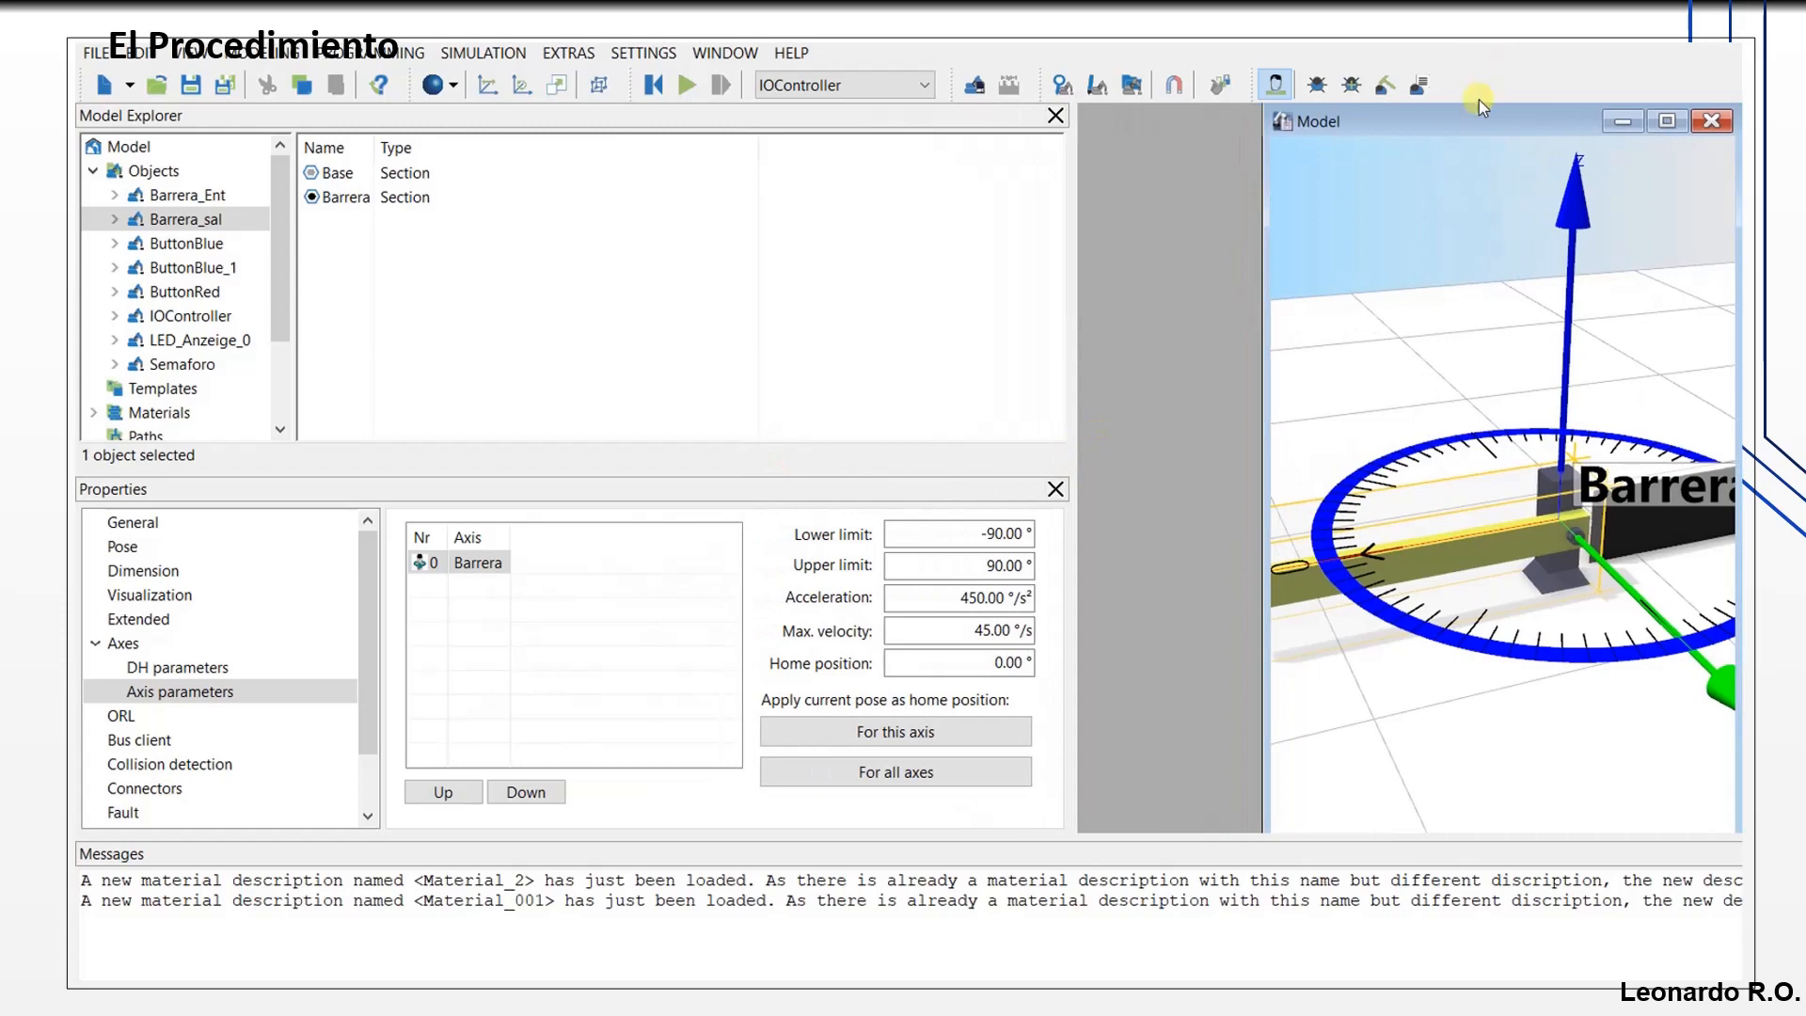
pyautogui.moveTo(1479, 104); pyautogui.dragTo(1296, 110)
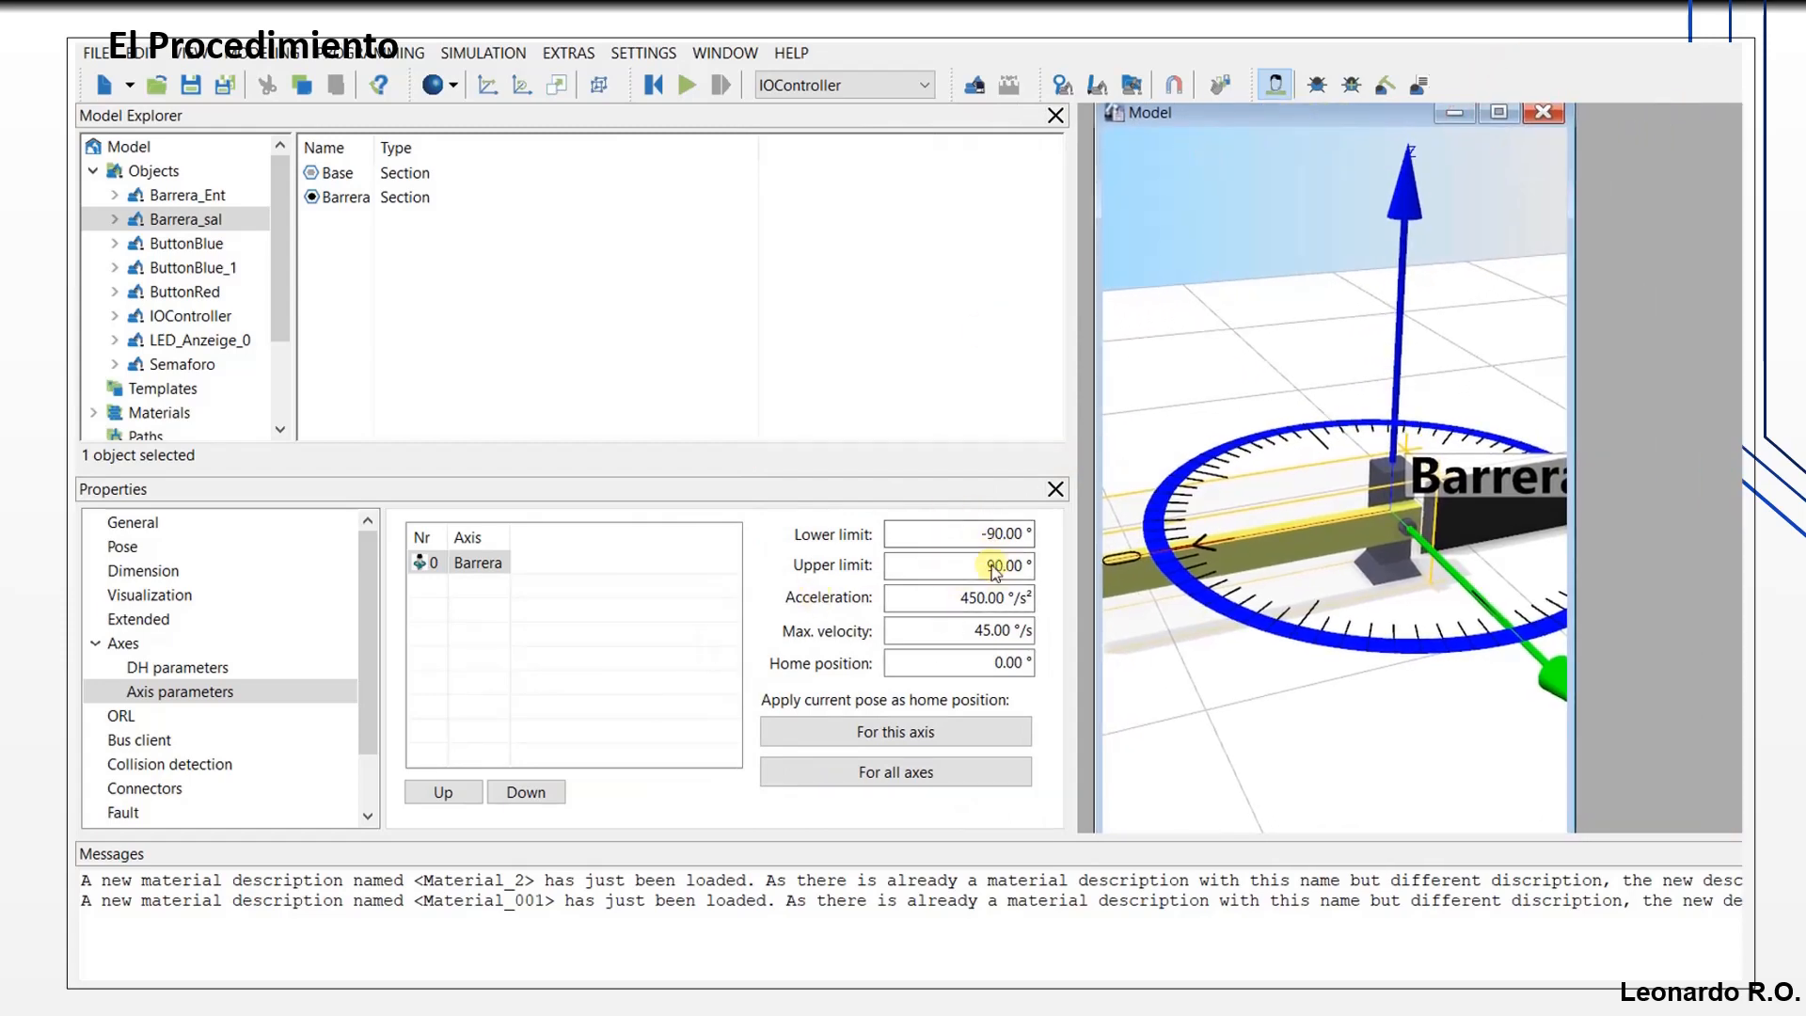
# Step: Set the Barrera joint to Rotation x in the DH parameters, narrowing the explorer and properties area beside the model window
pyautogui.click(199, 669)
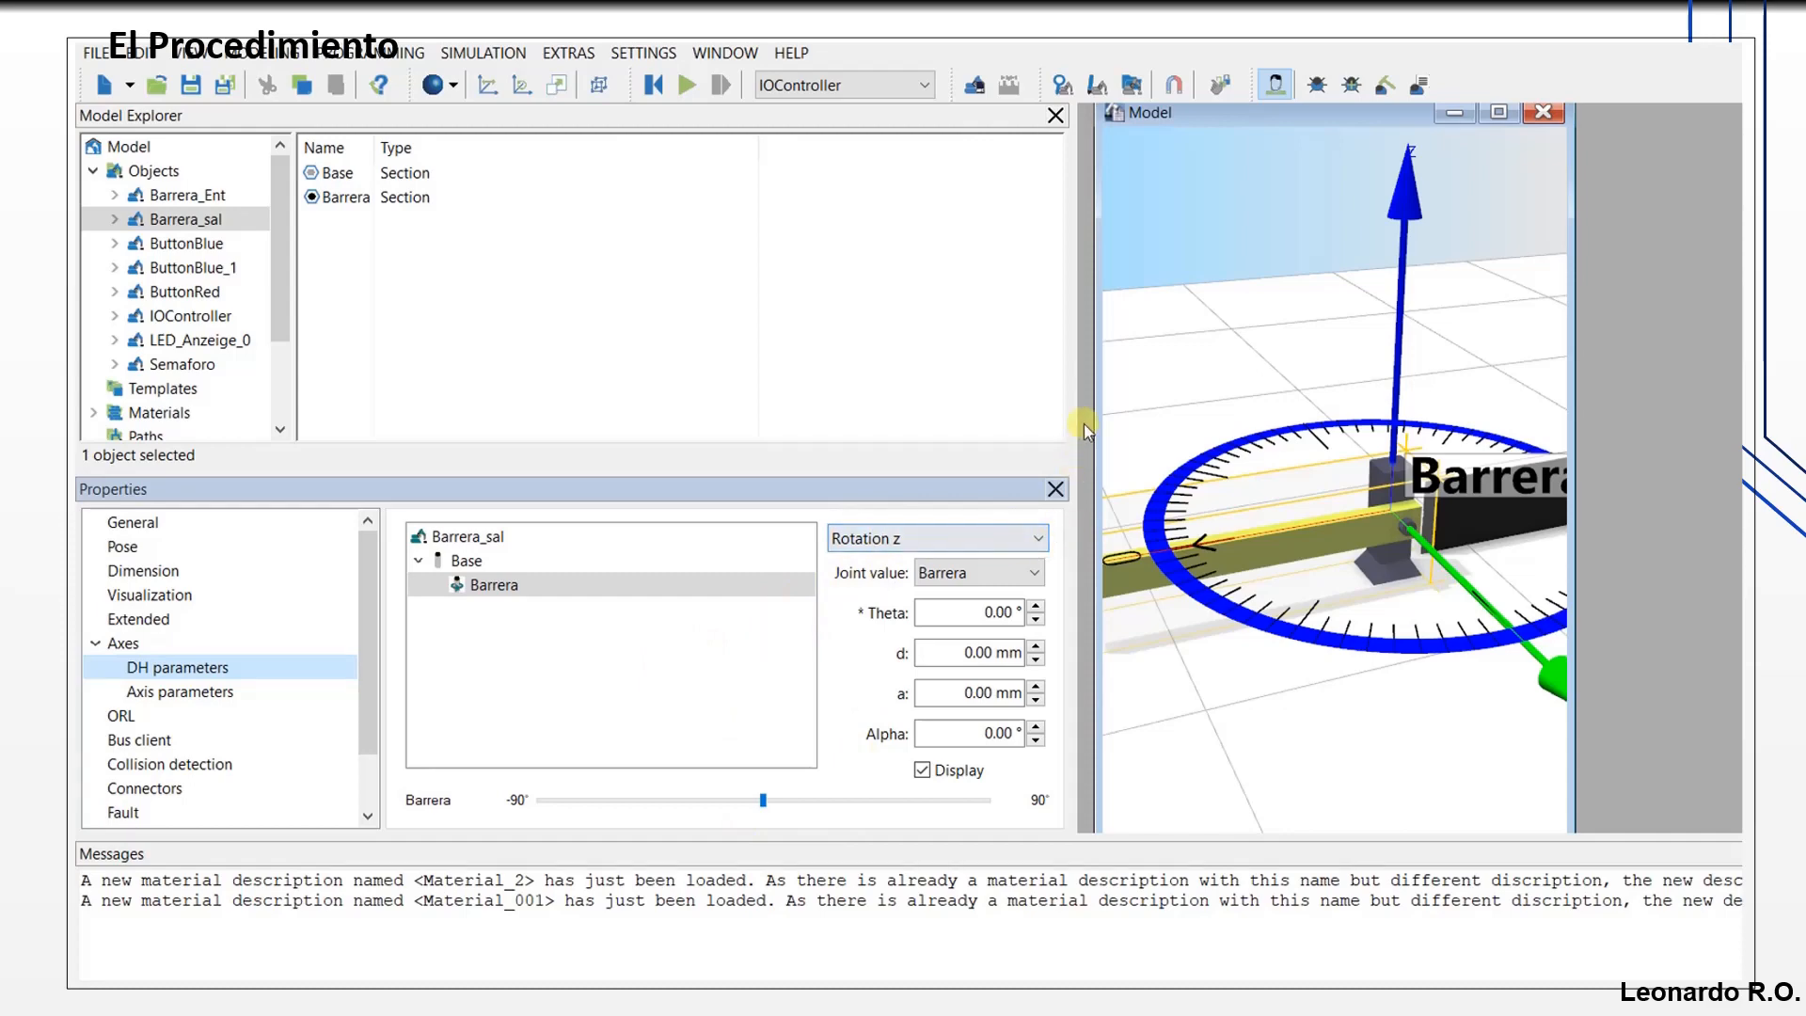
pyautogui.moveTo(1073, 426); pyautogui.dragTo(872, 423)
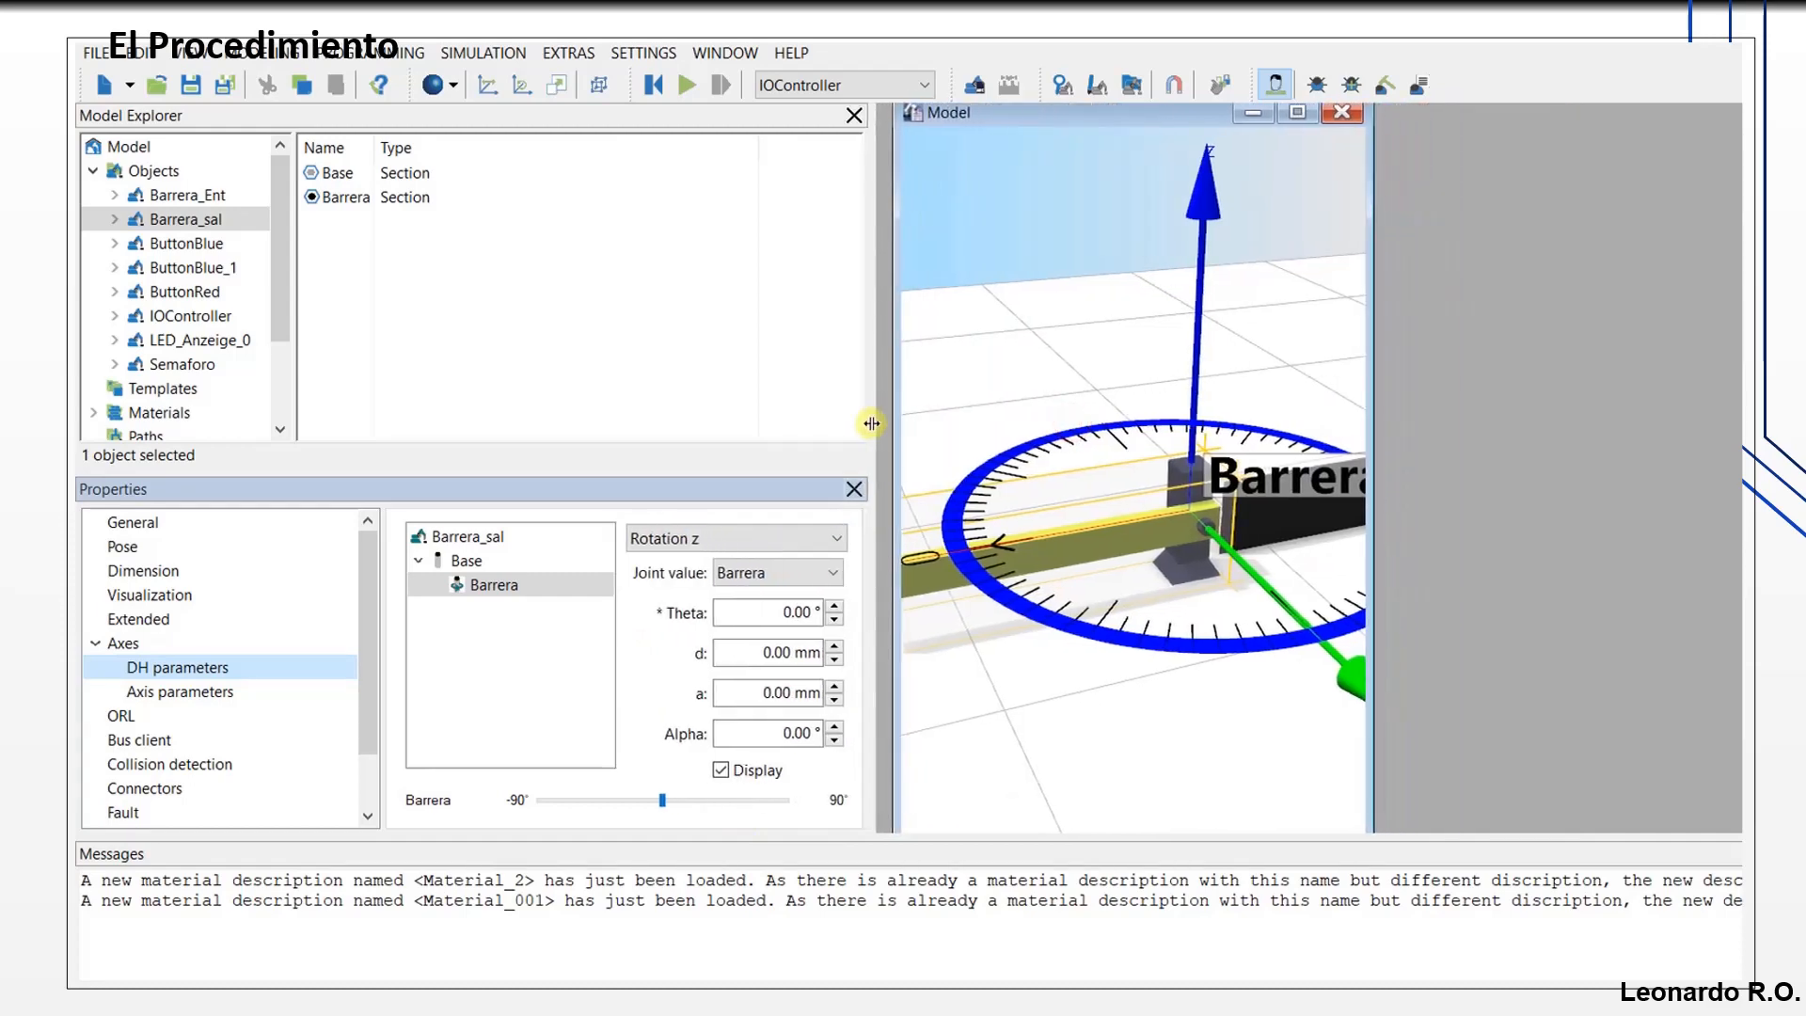
pyautogui.click(837, 538)
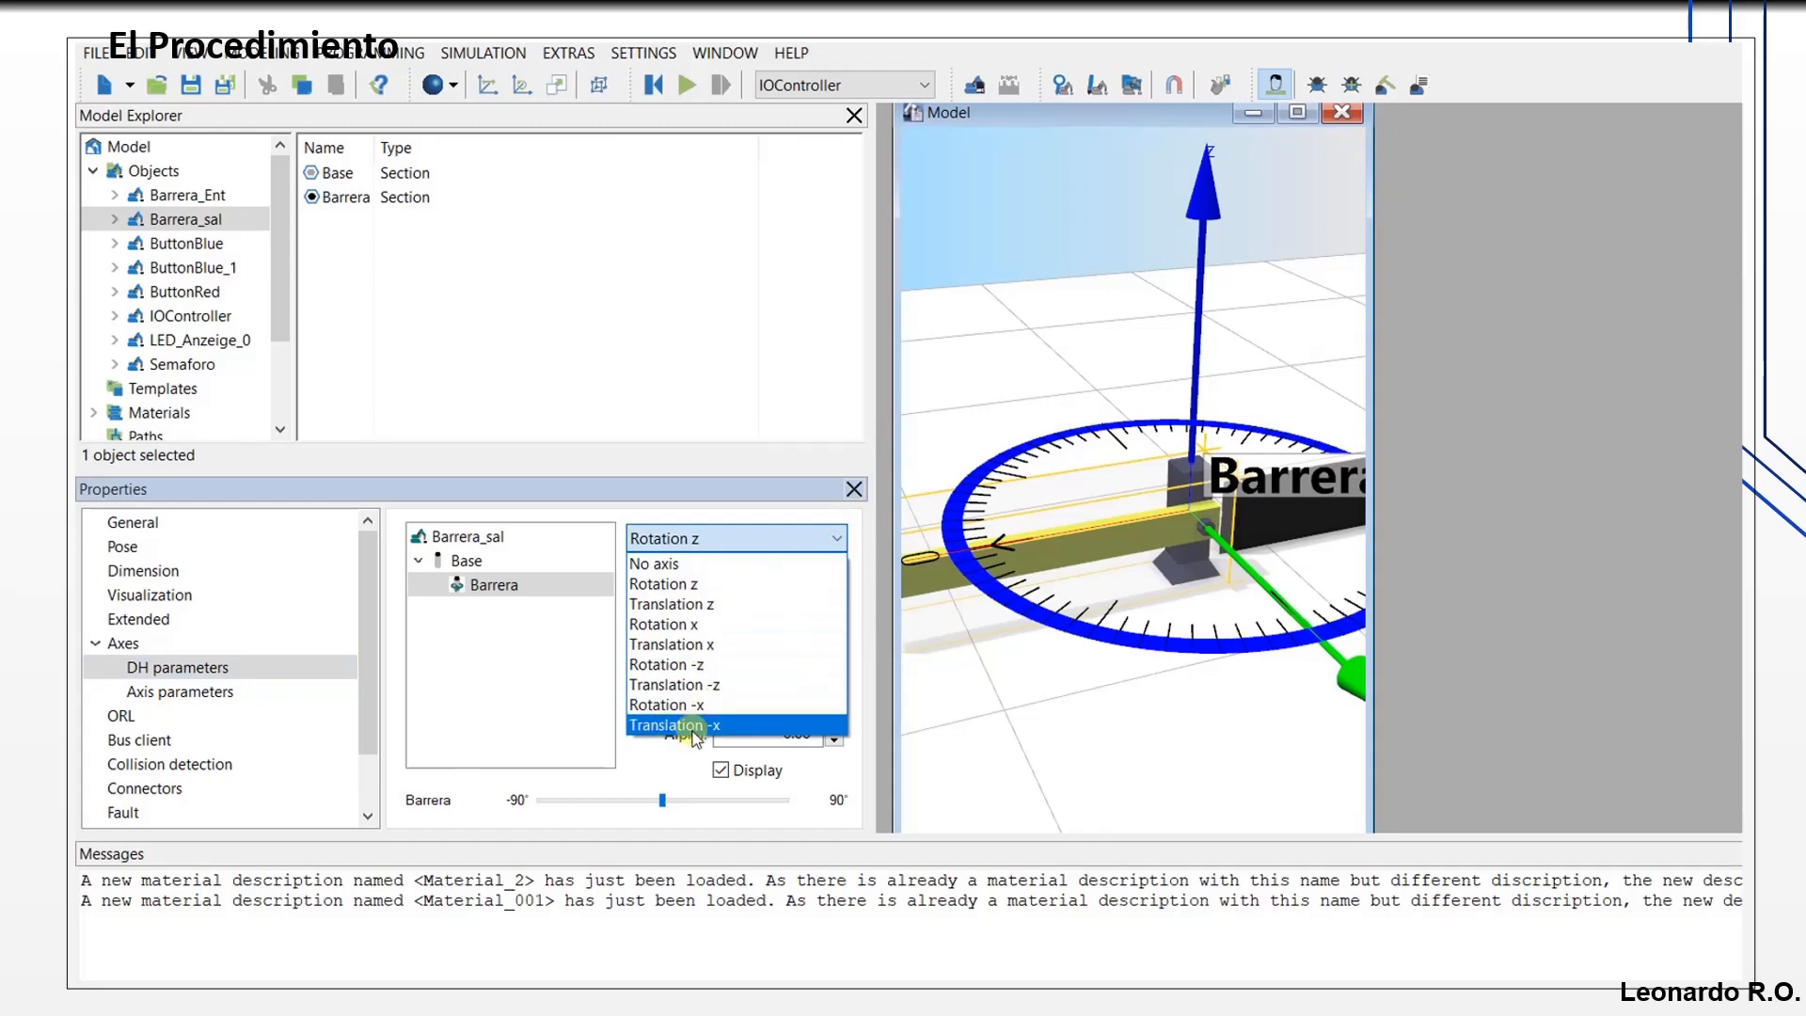
pyautogui.click(696, 625)
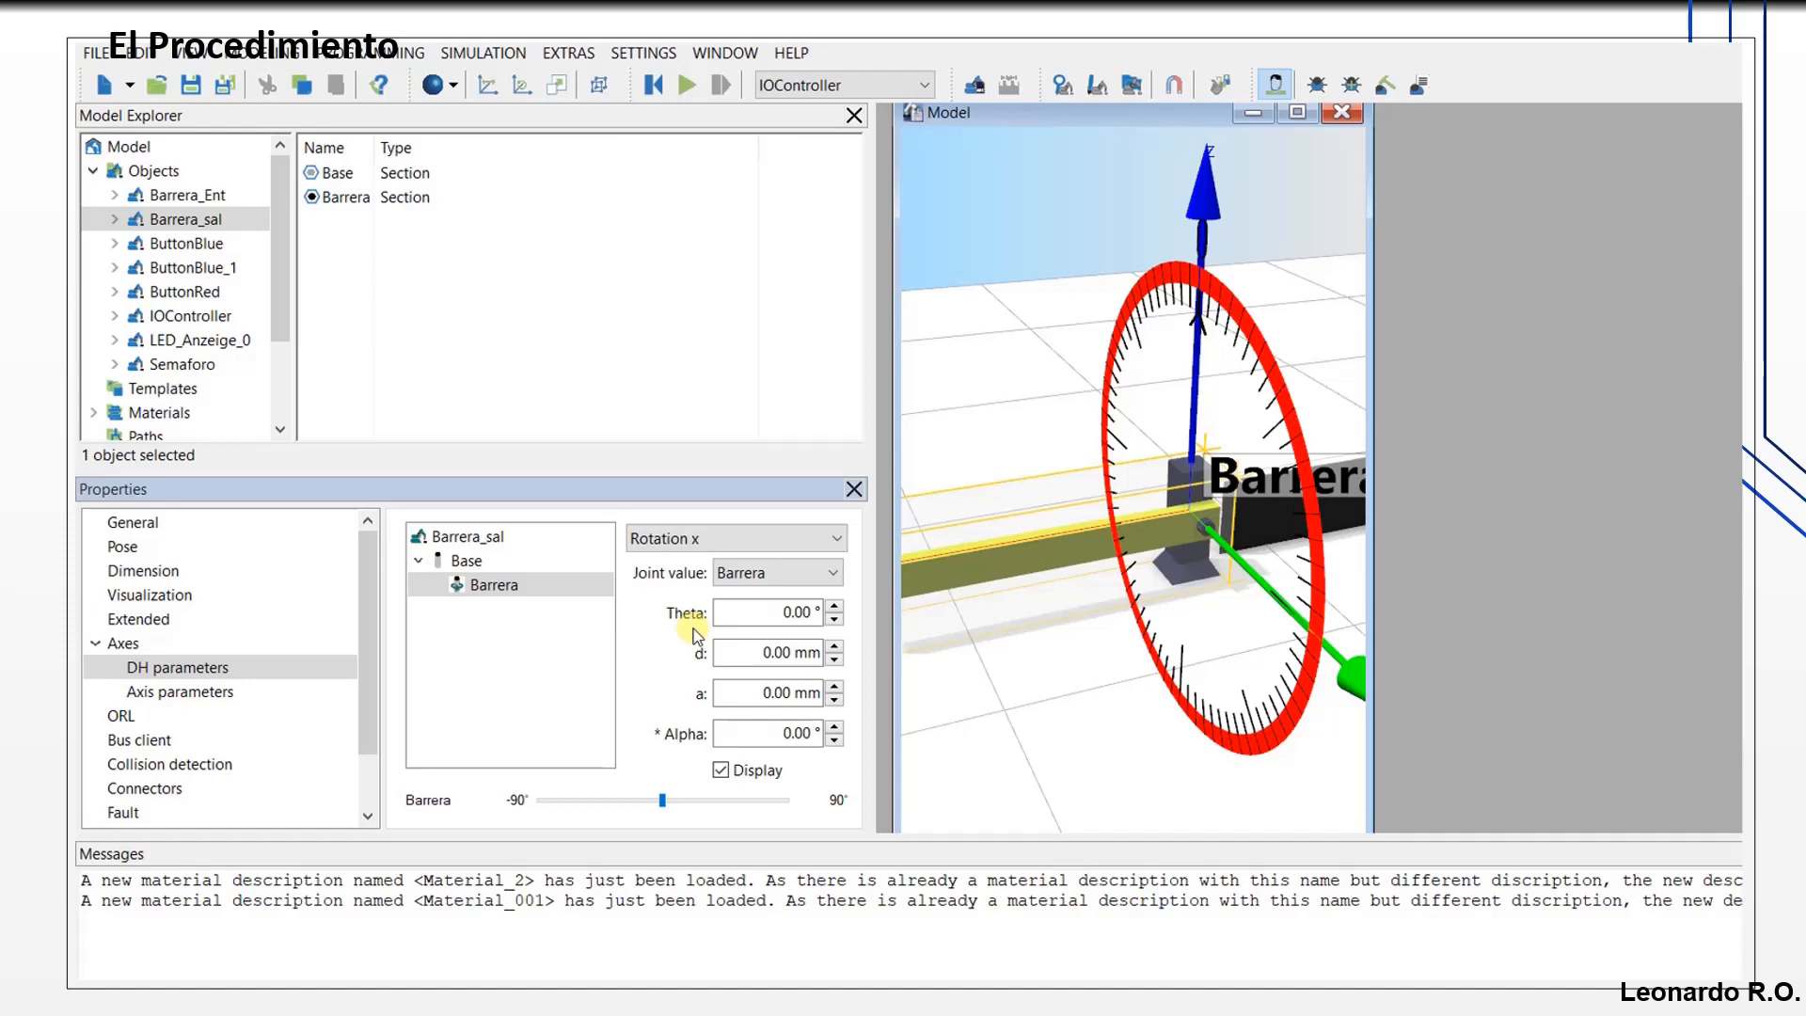
# Step: Switch the Barrera joint to Rotation z and back to Rotation x to compare the two rotation directions
pyautogui.click(725, 536)
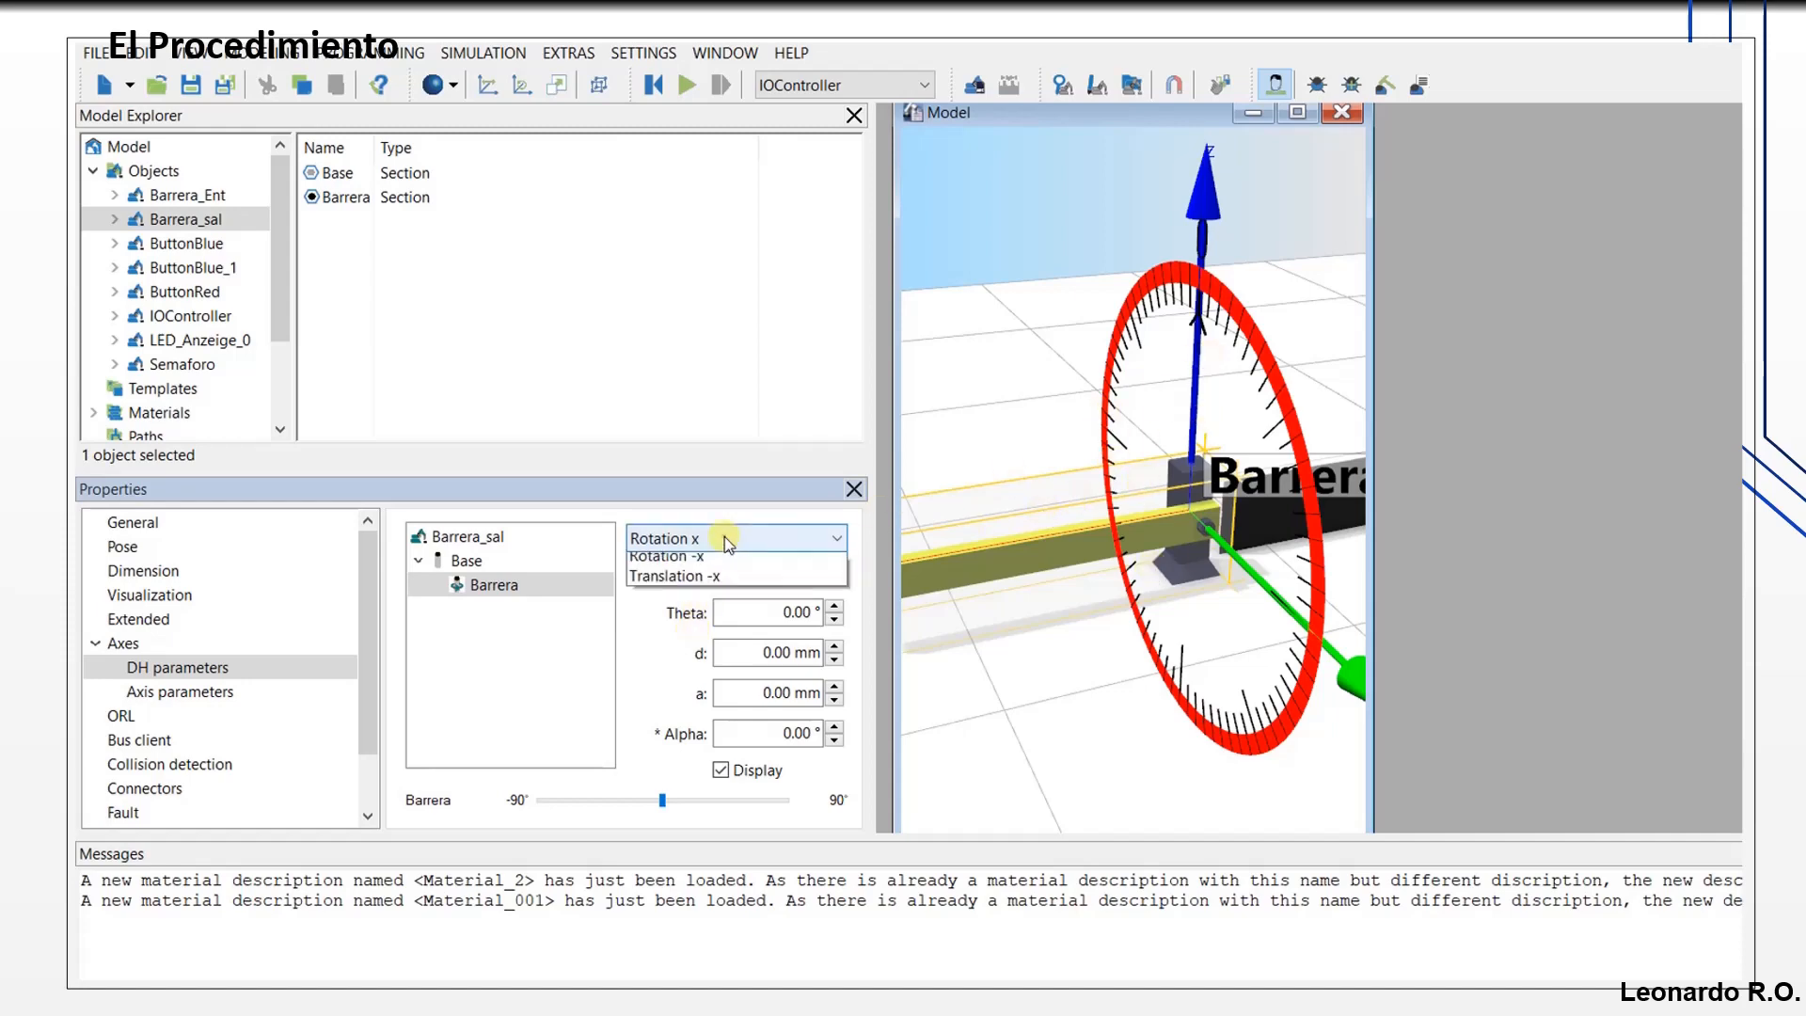
pyautogui.click(709, 562)
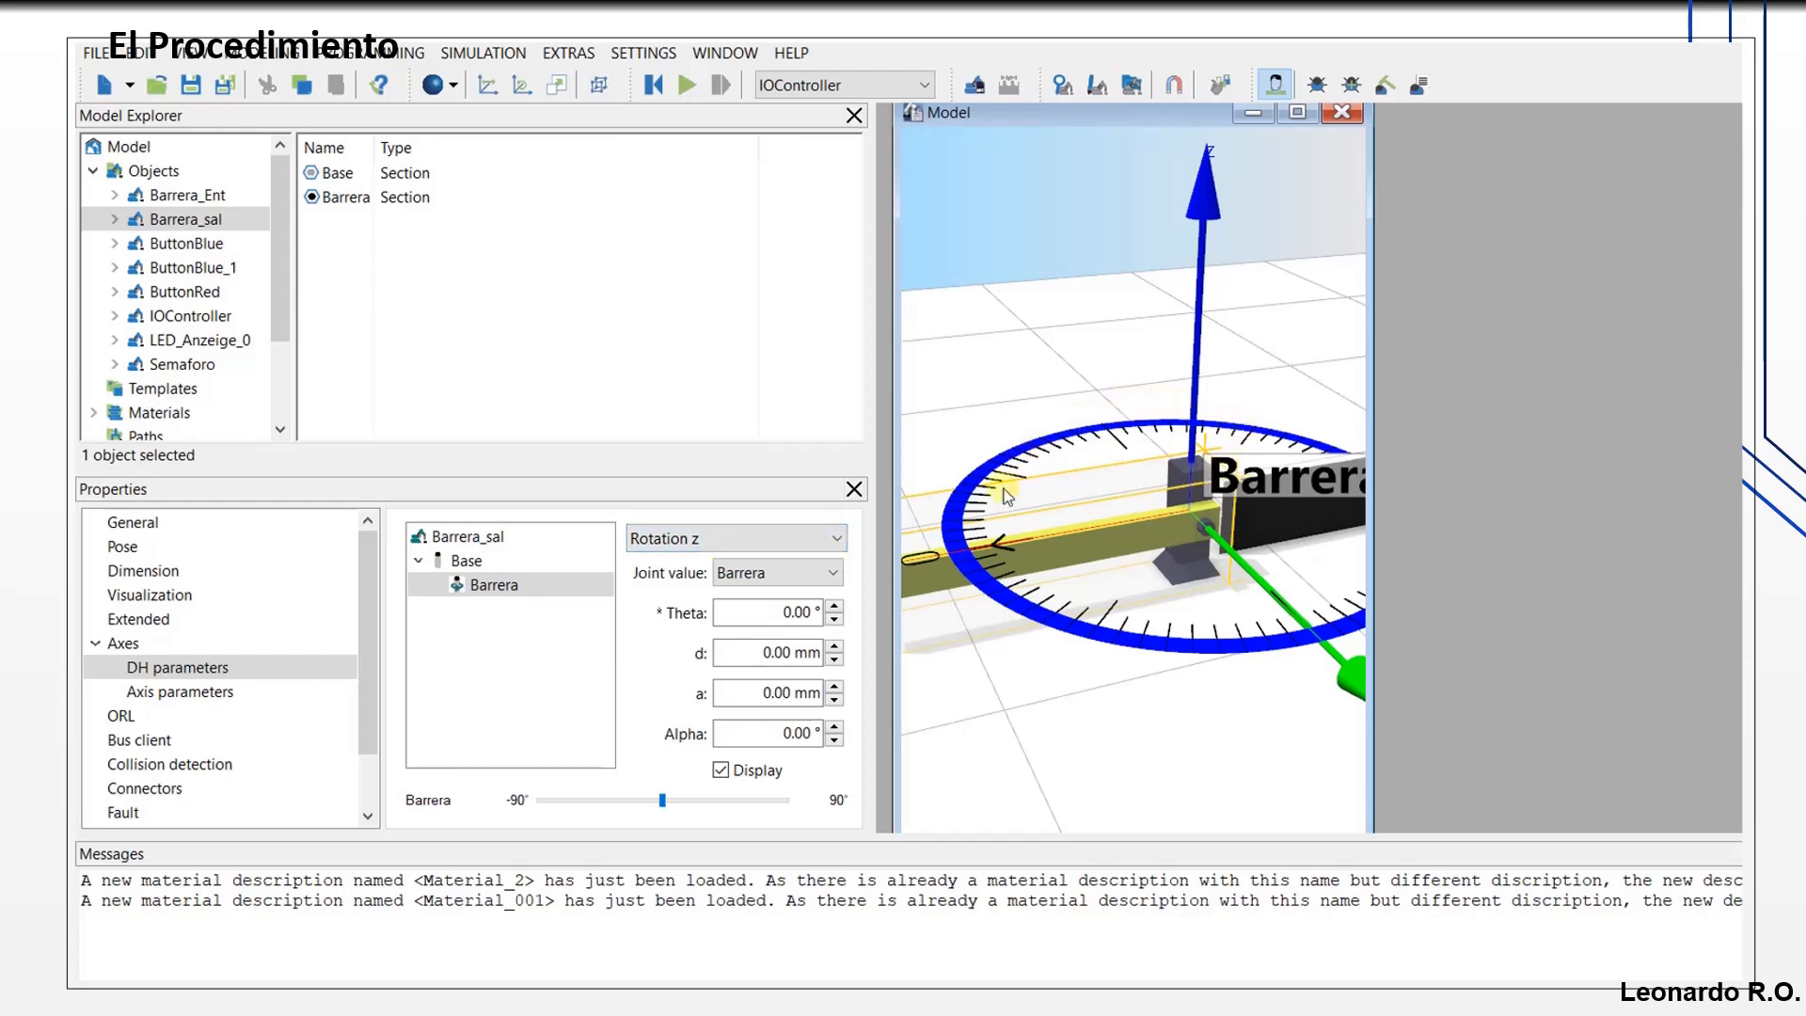
pyautogui.click(818, 538)
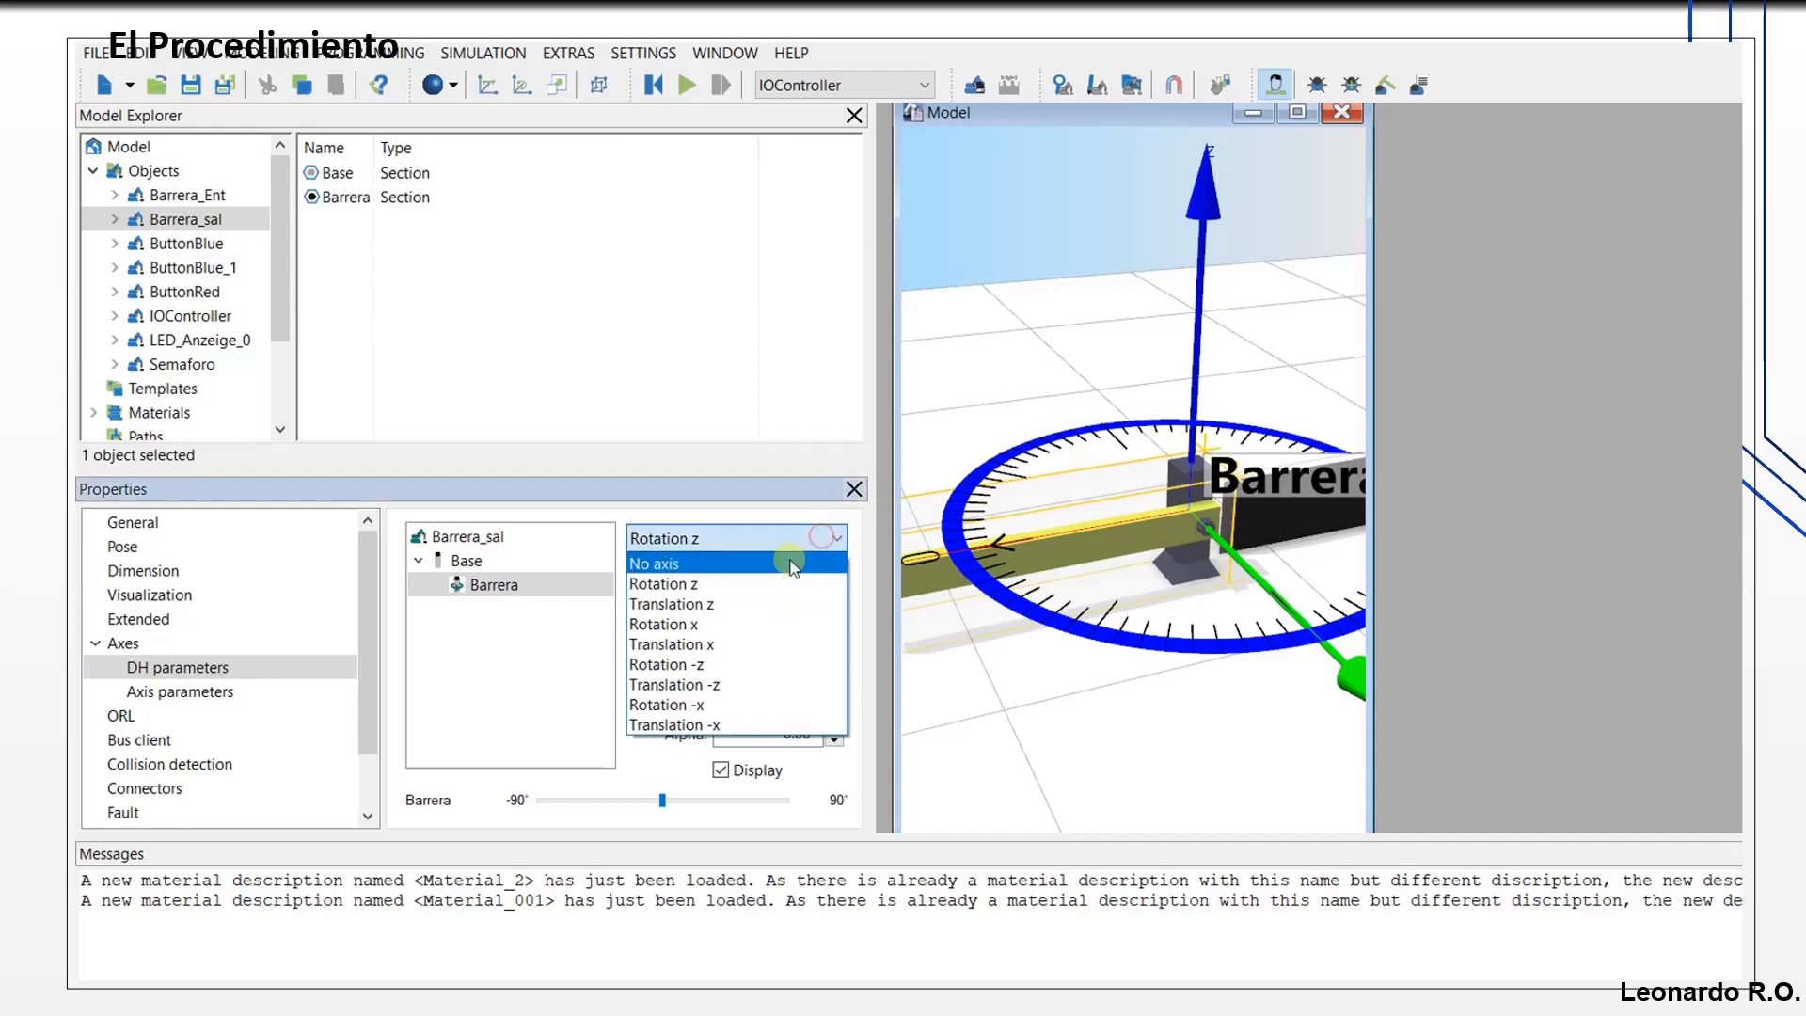
pyautogui.click(701, 625)
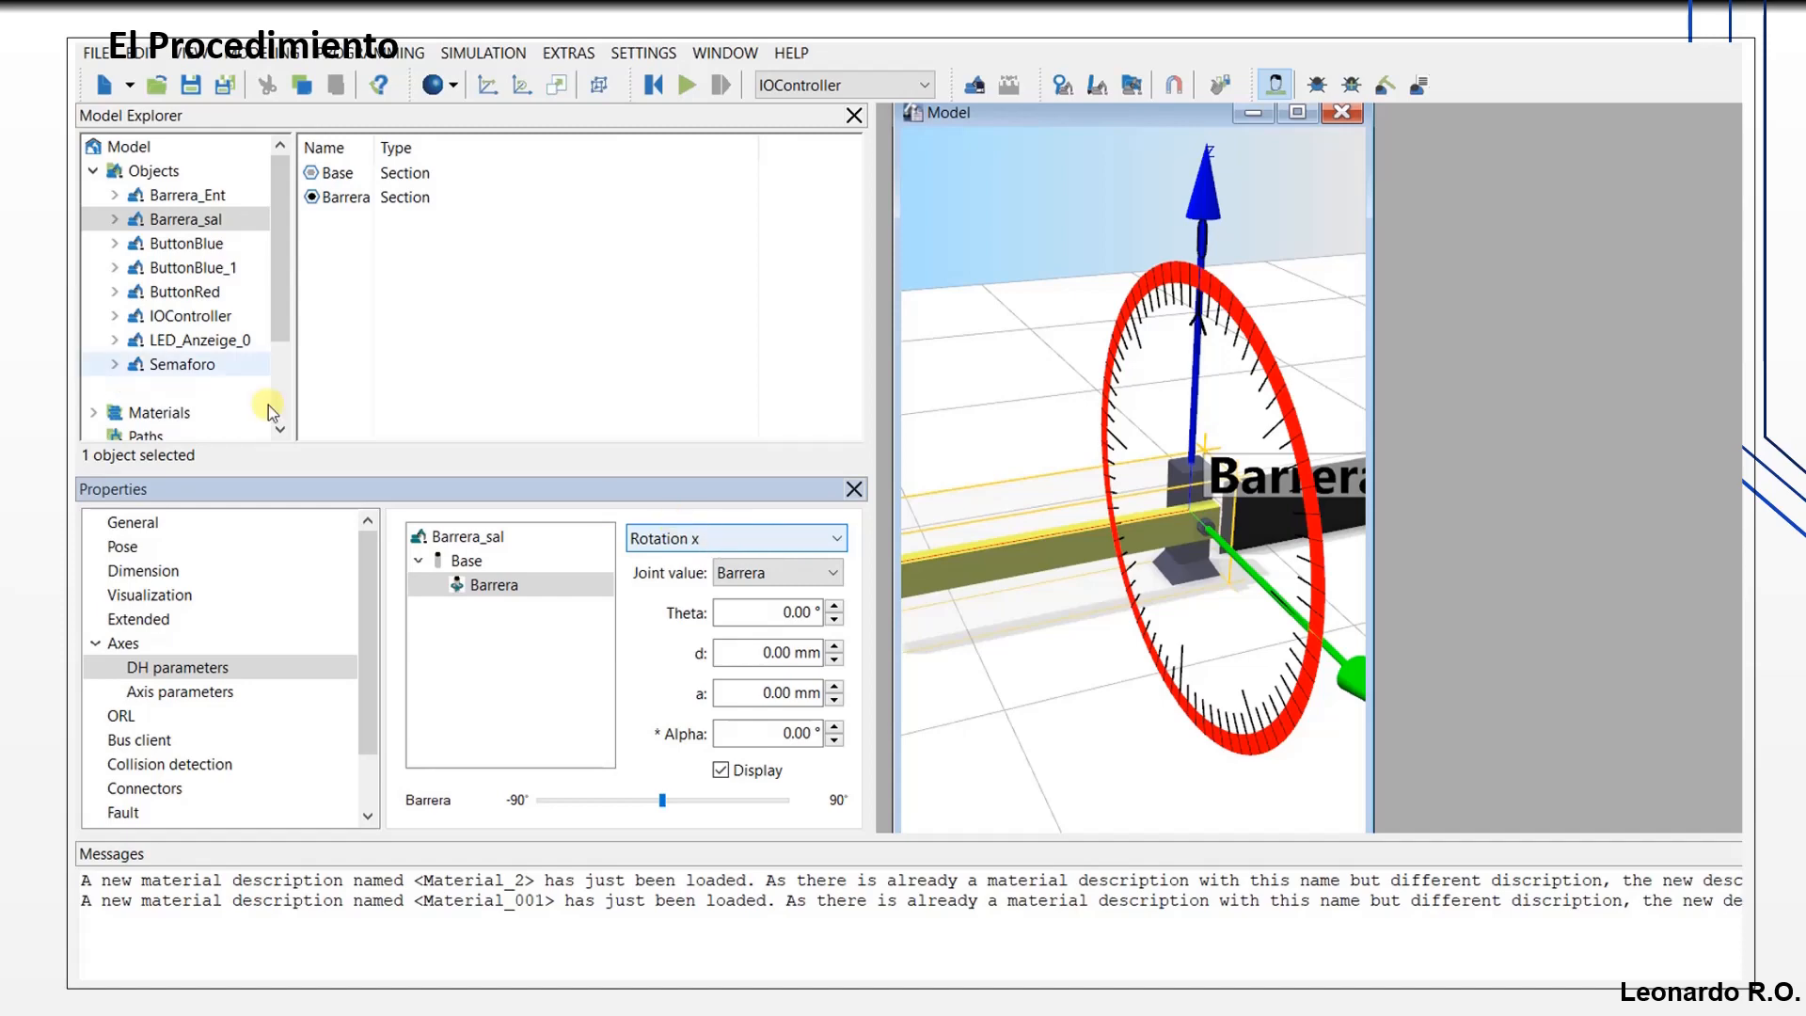
# Step: Expand Barrera_sal and inspect the pose values of its Barrera section
pyautogui.click(114, 220)
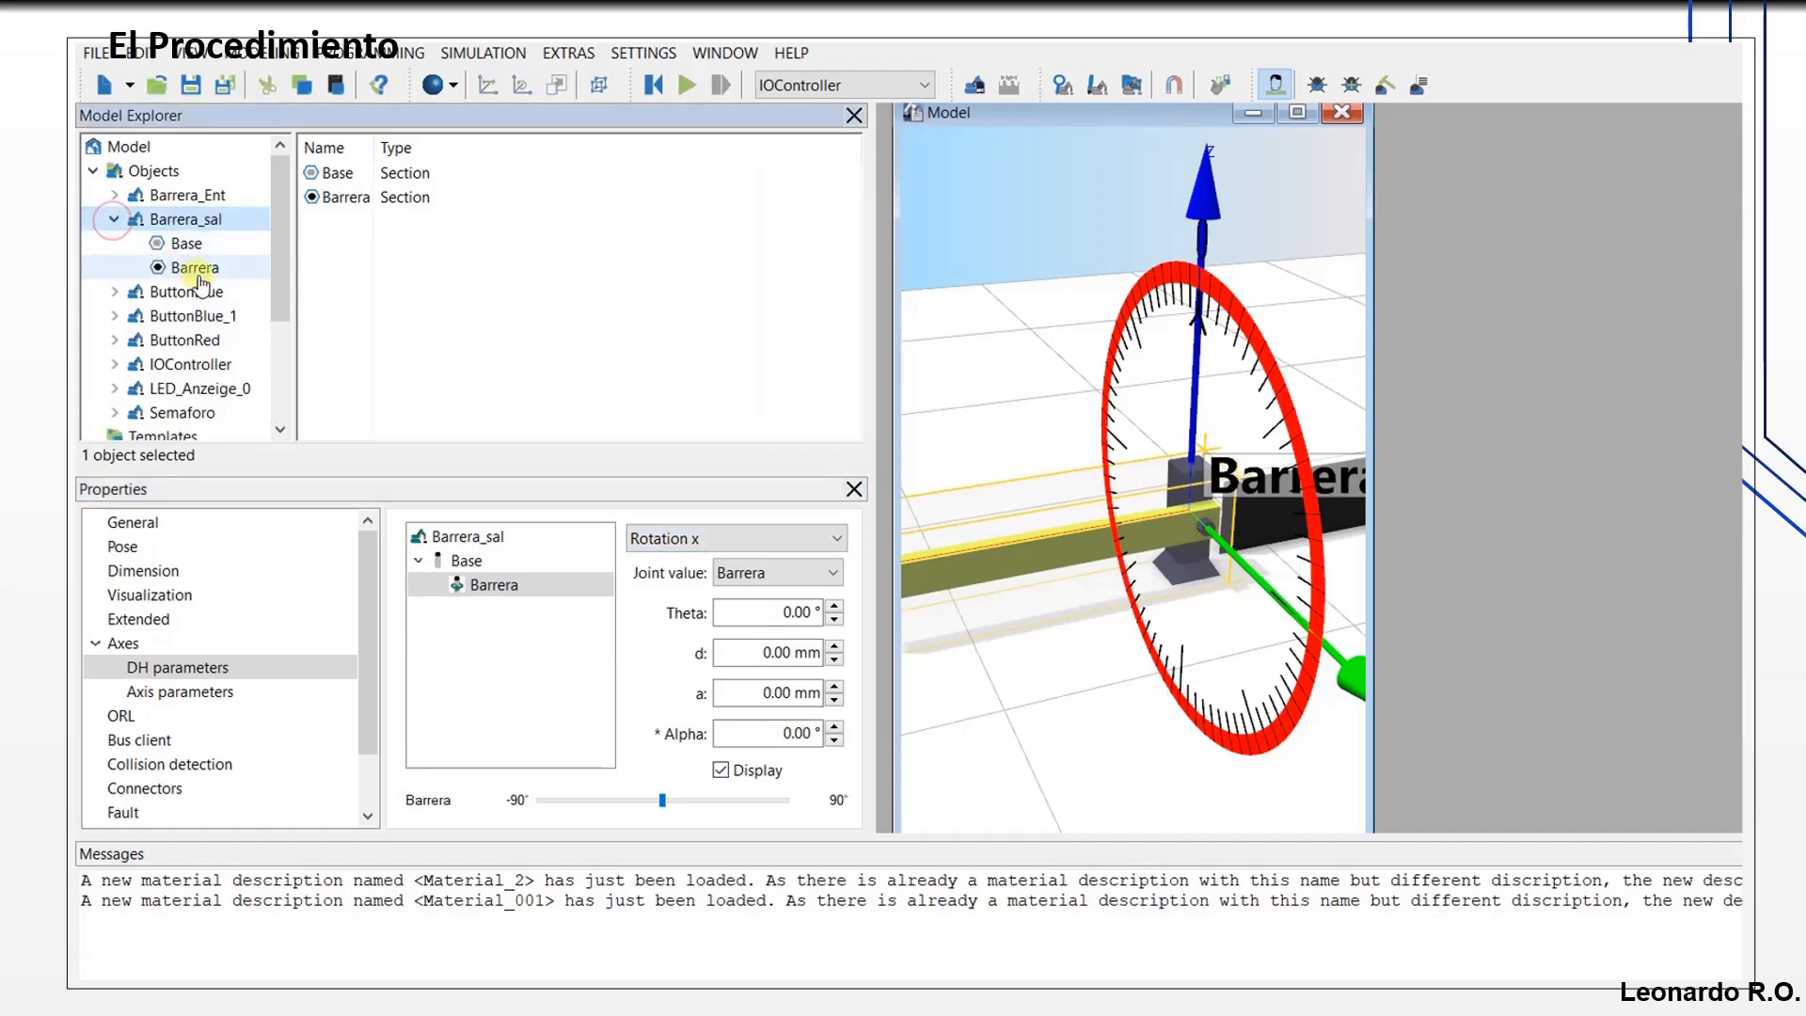
pyautogui.click(194, 269)
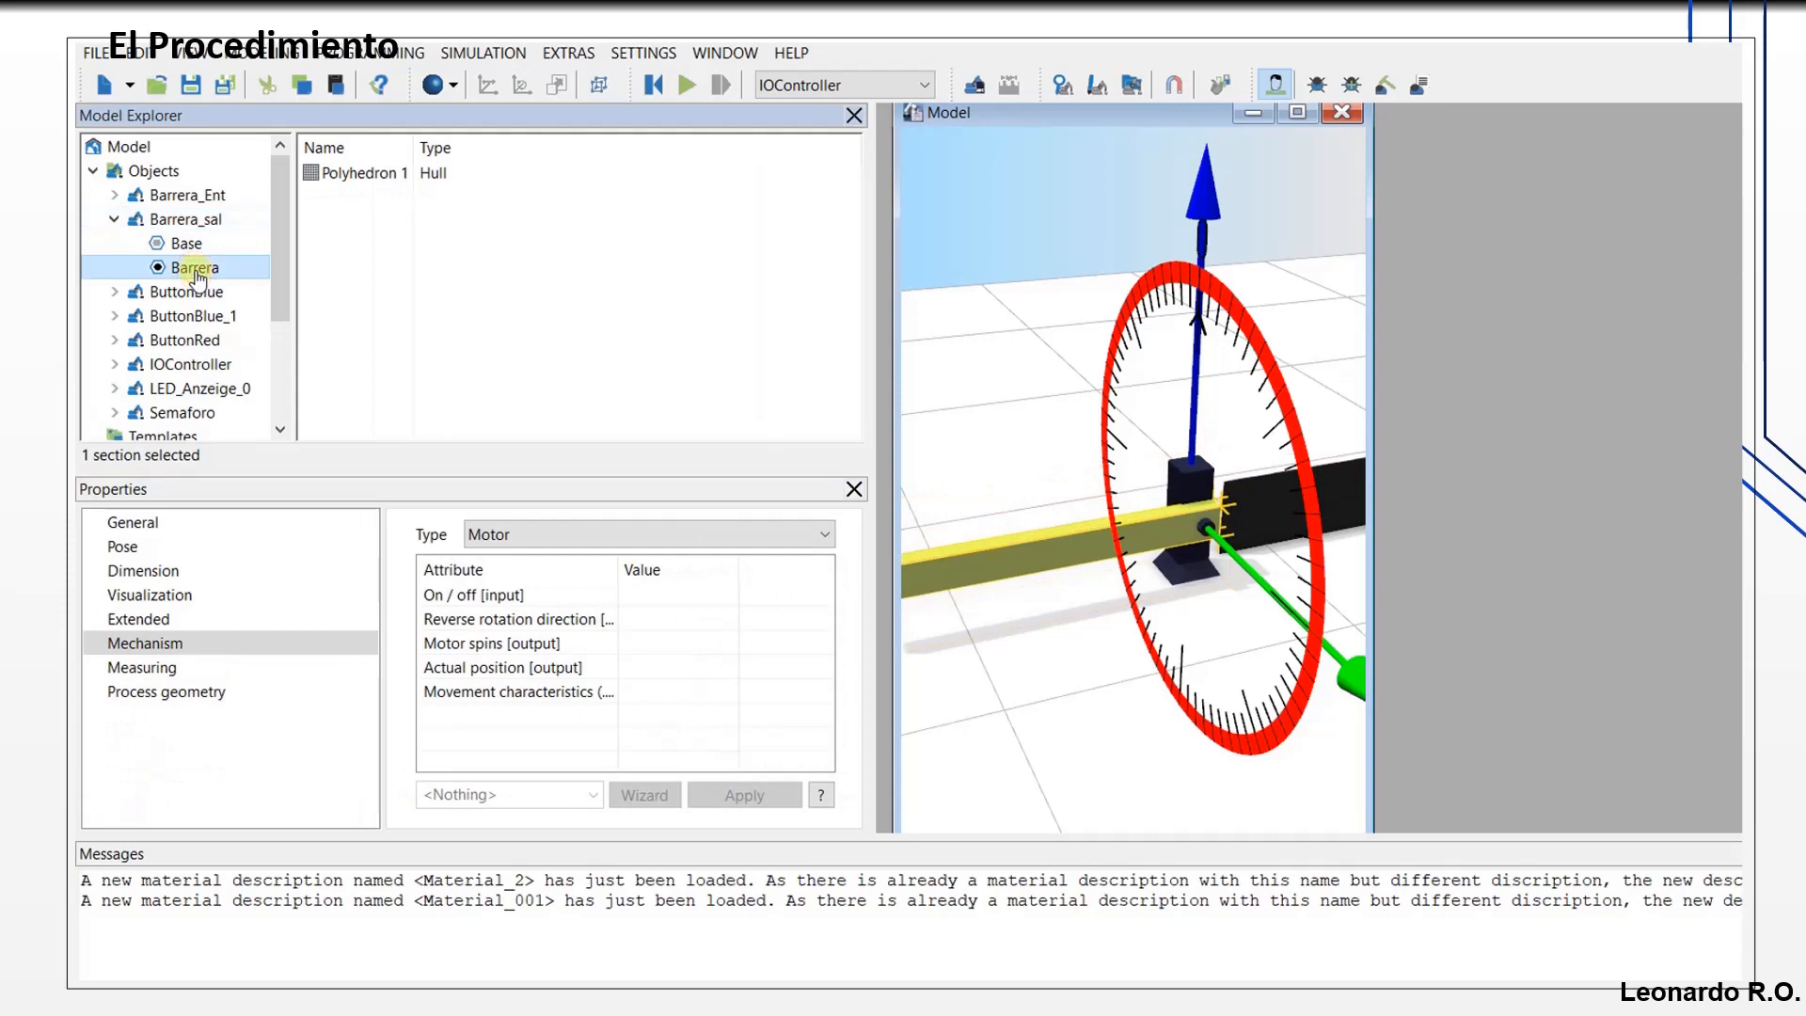
pyautogui.click(125, 546)
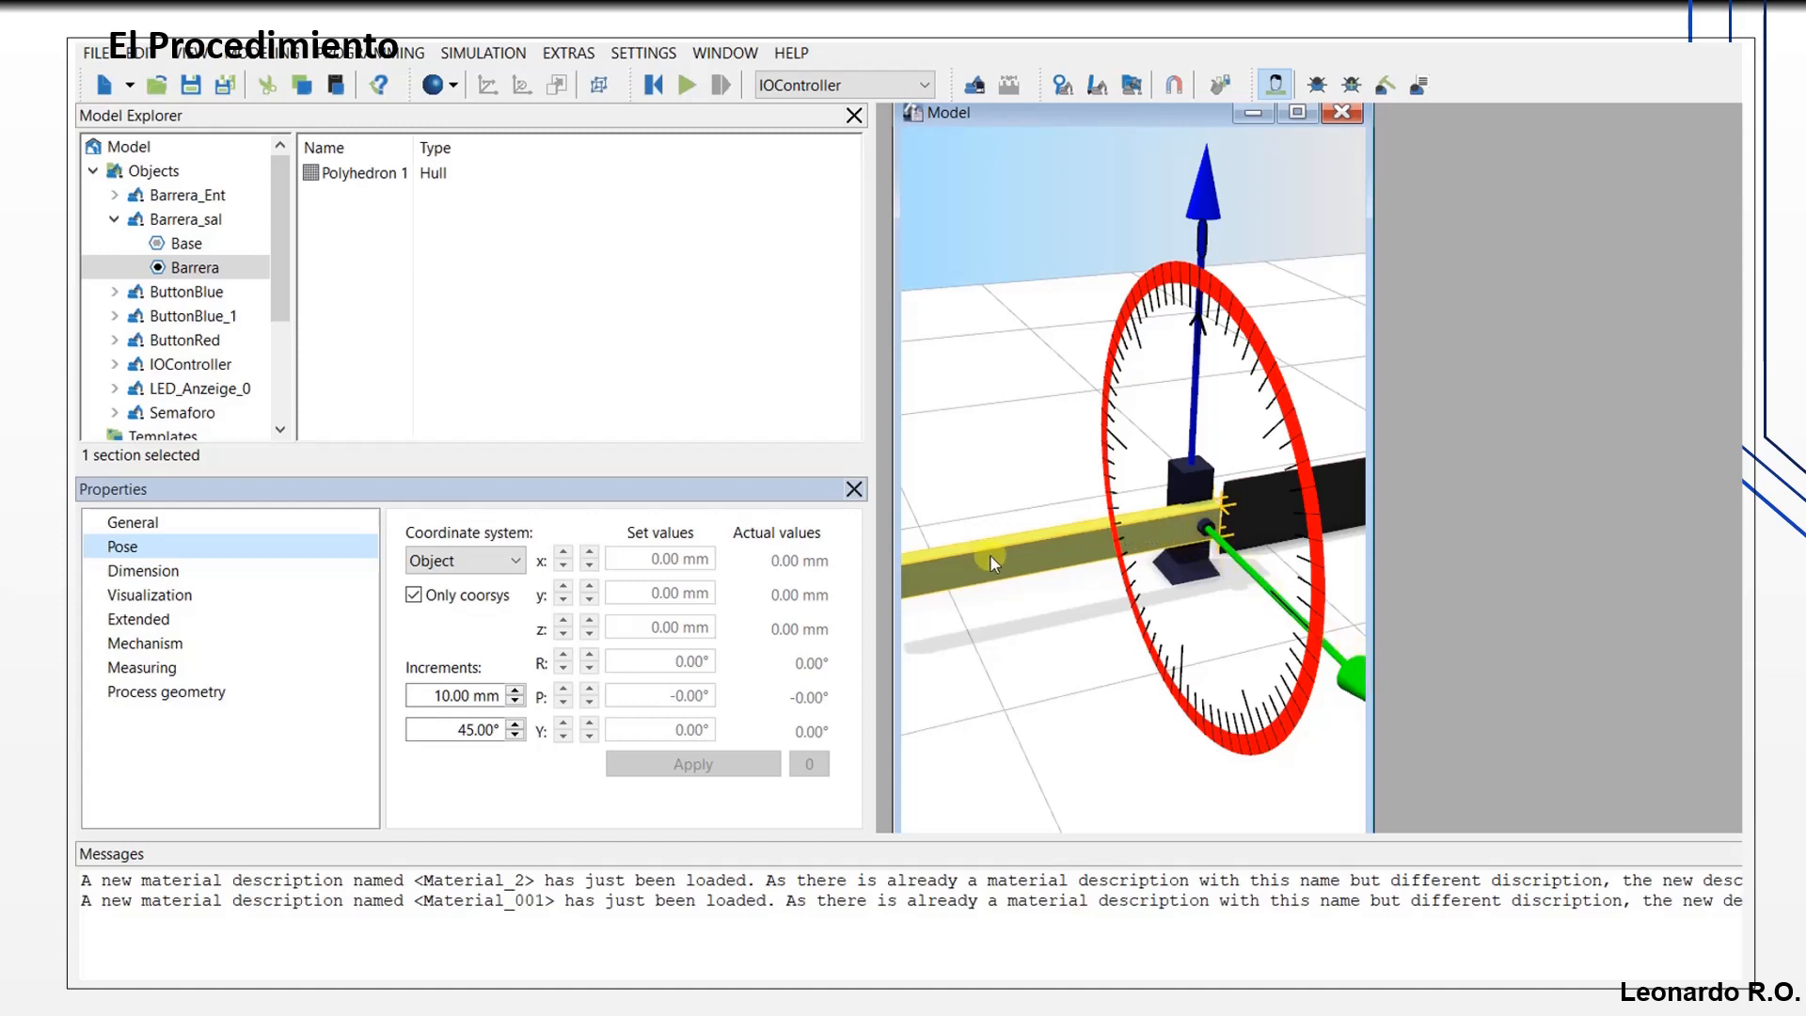
# Step: Change the object type of Barrera_sal to Inactive object in its general parameters
pyautogui.click(176, 226)
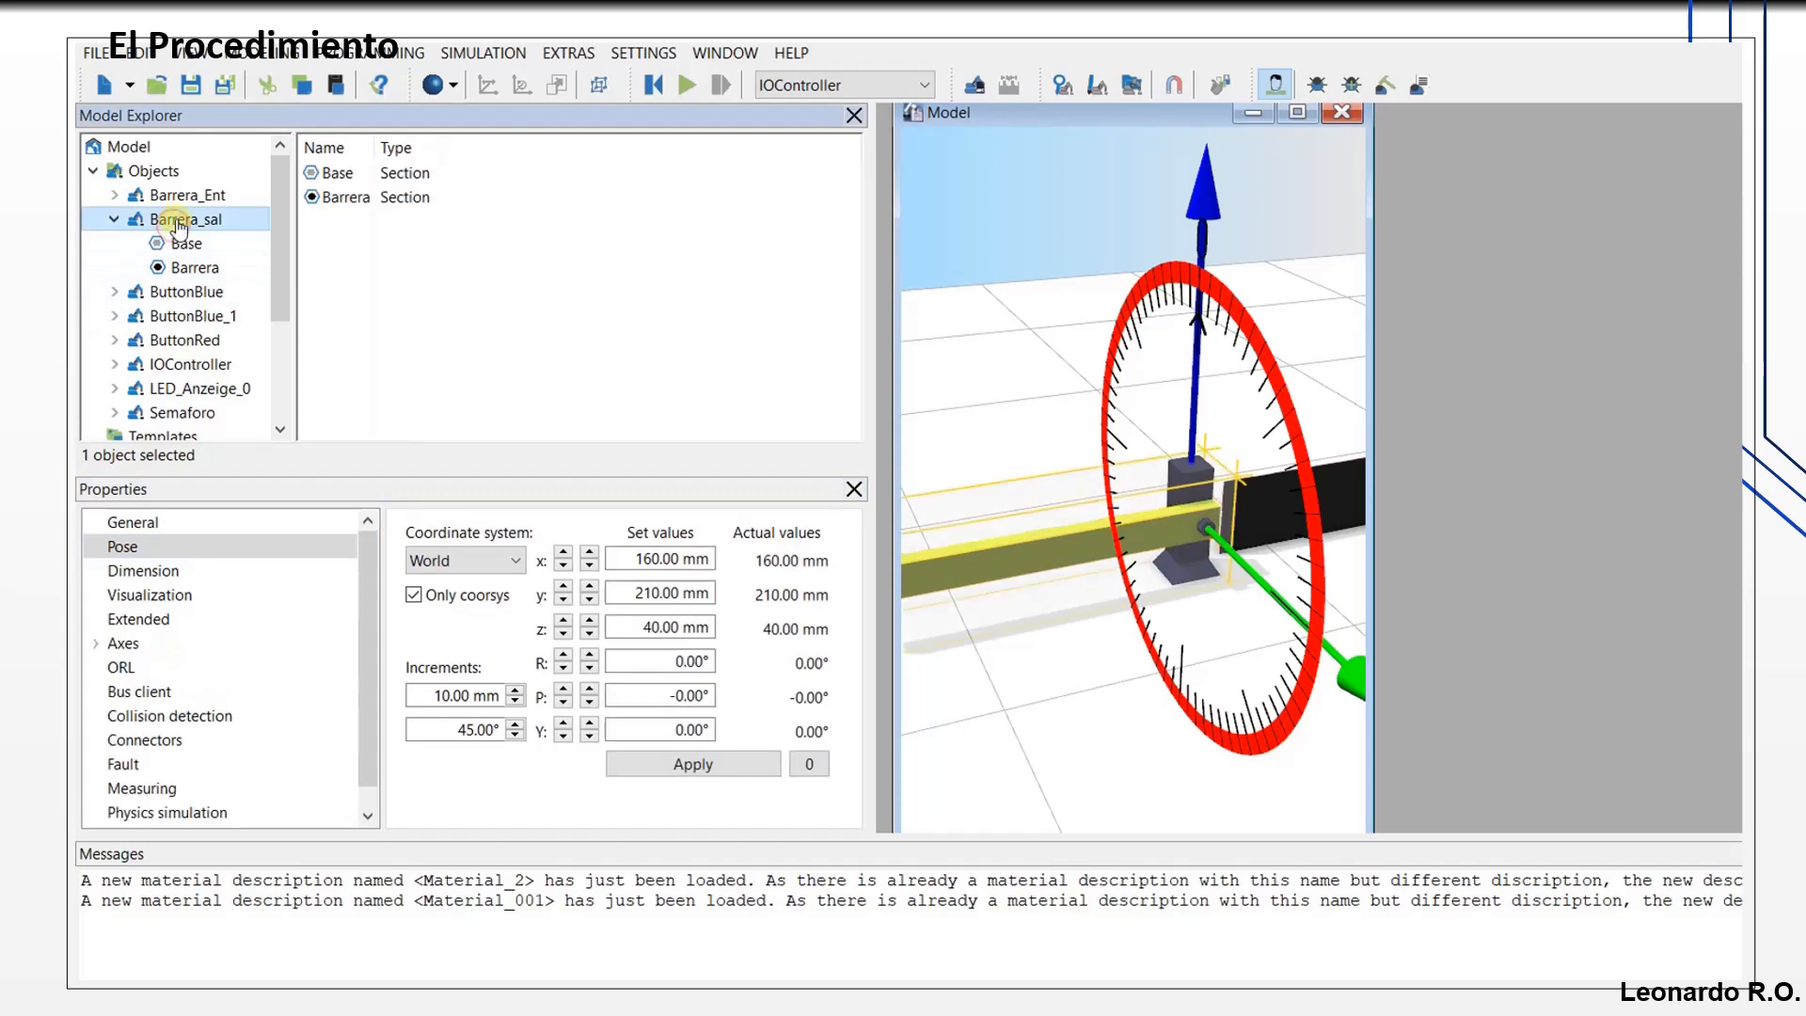
pyautogui.rightClick(178, 225)
pyautogui.click(170, 219)
pyautogui.click(133, 523)
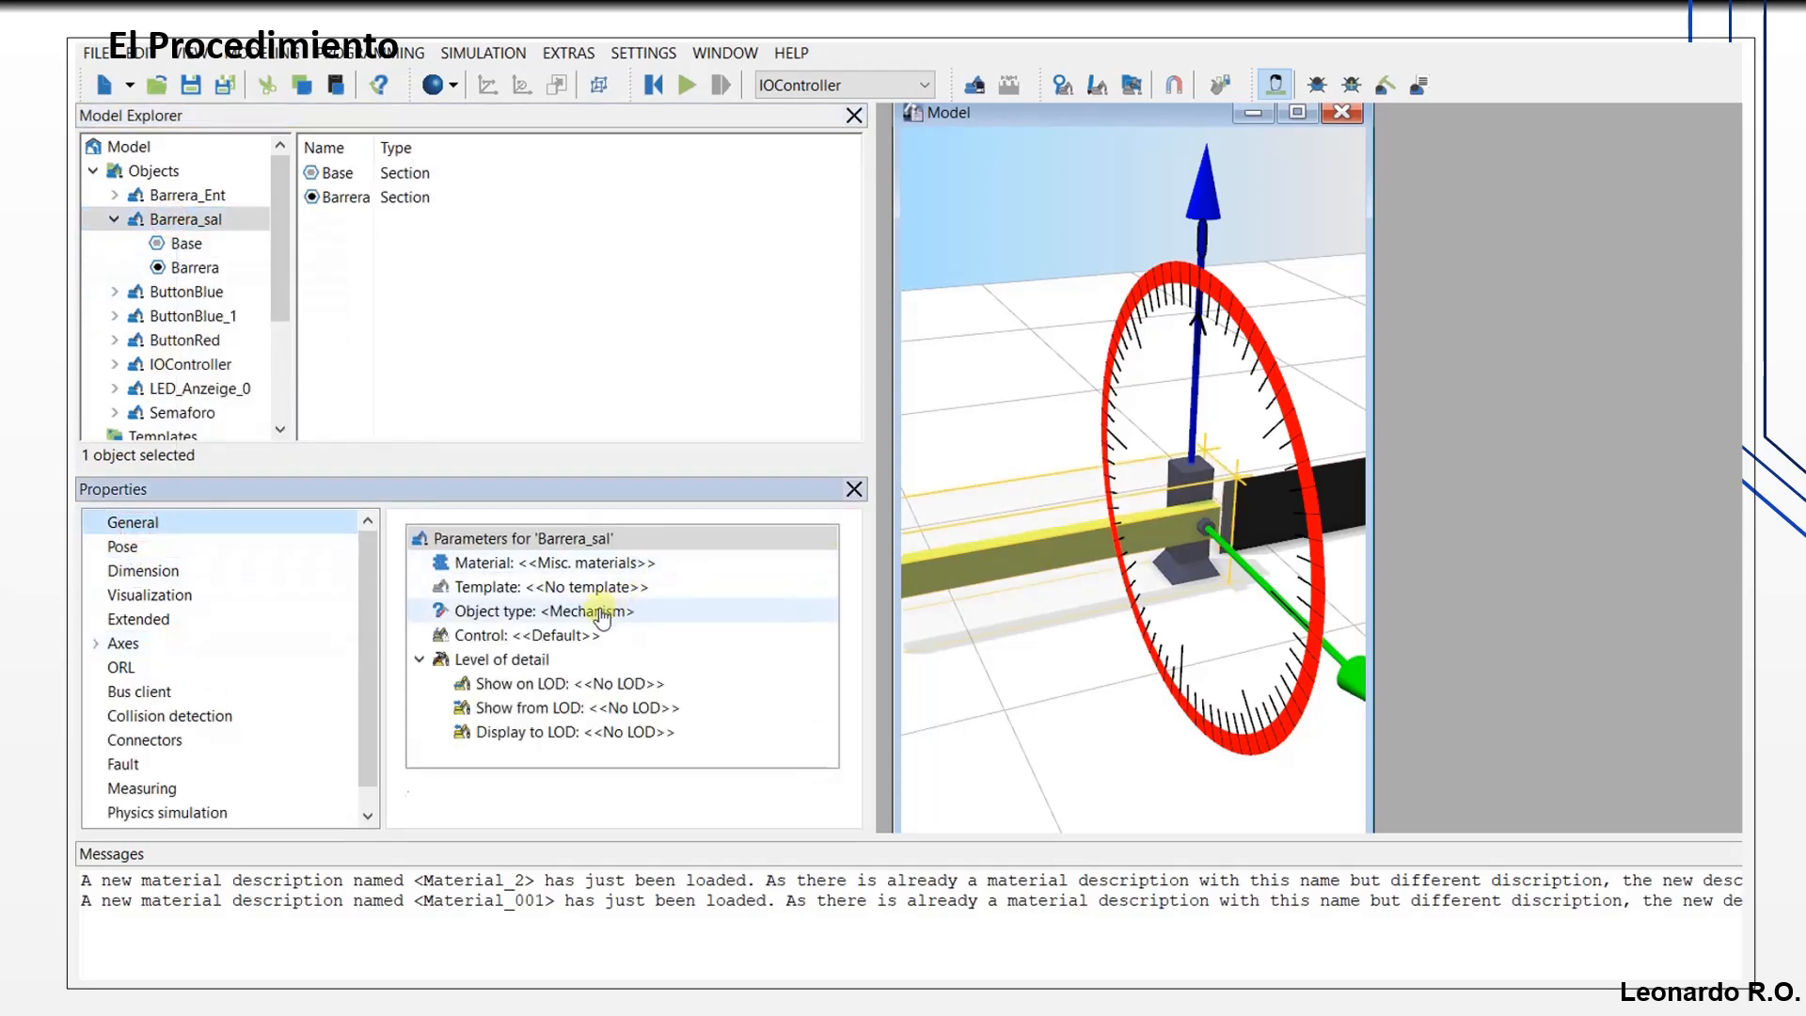
pyautogui.click(613, 611)
pyautogui.click(828, 797)
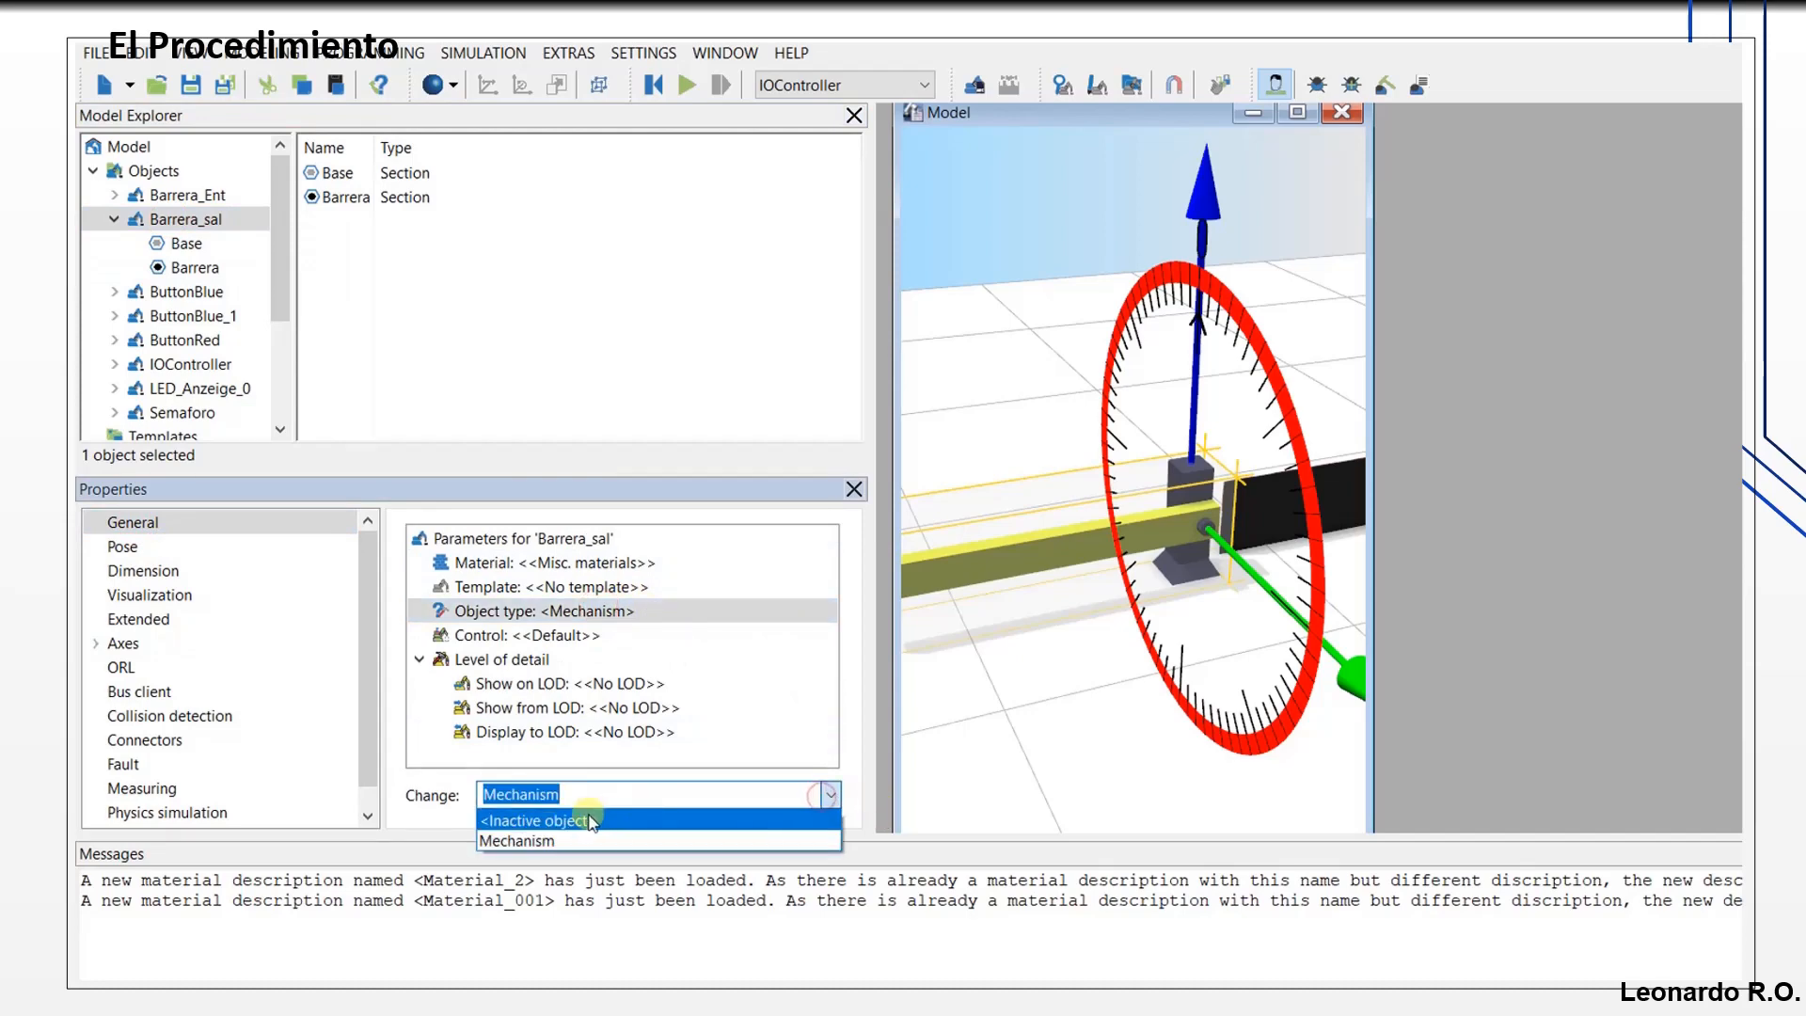
pyautogui.click(539, 820)
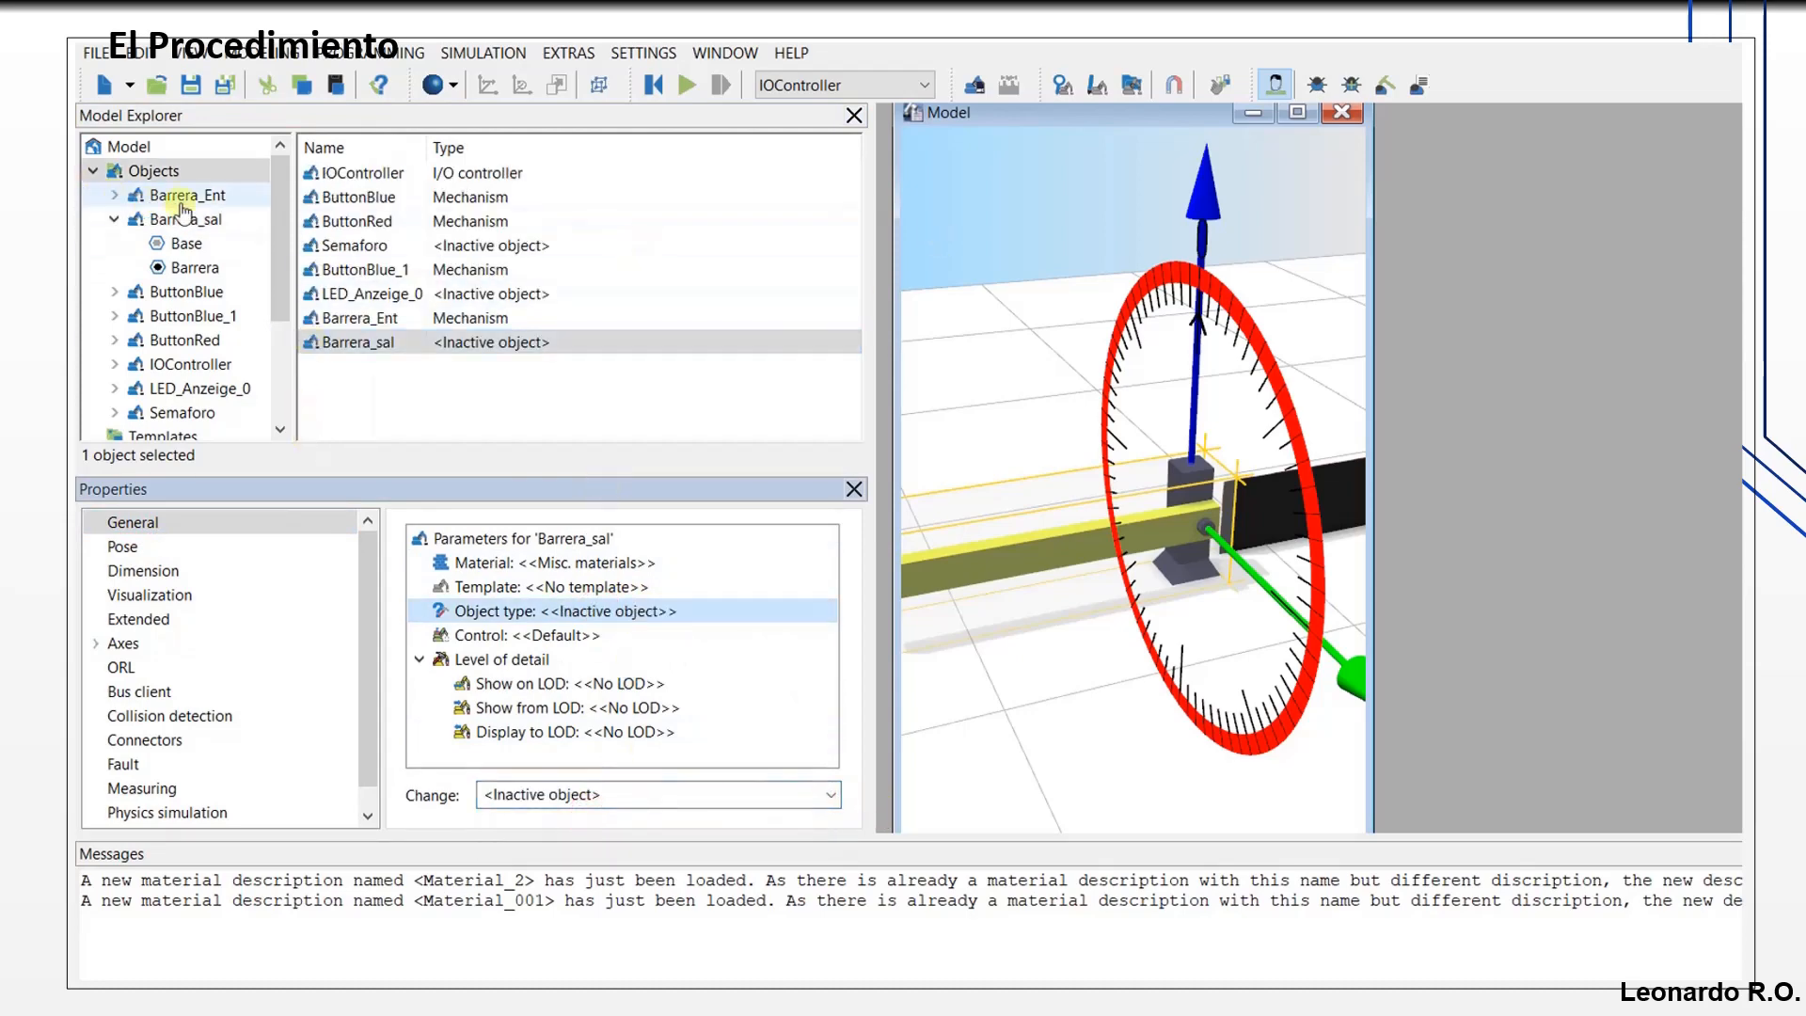
# Step: Turn off Kinematics for the Barrera section of Barrera_sal
pyautogui.click(184, 243)
pyautogui.click(188, 221)
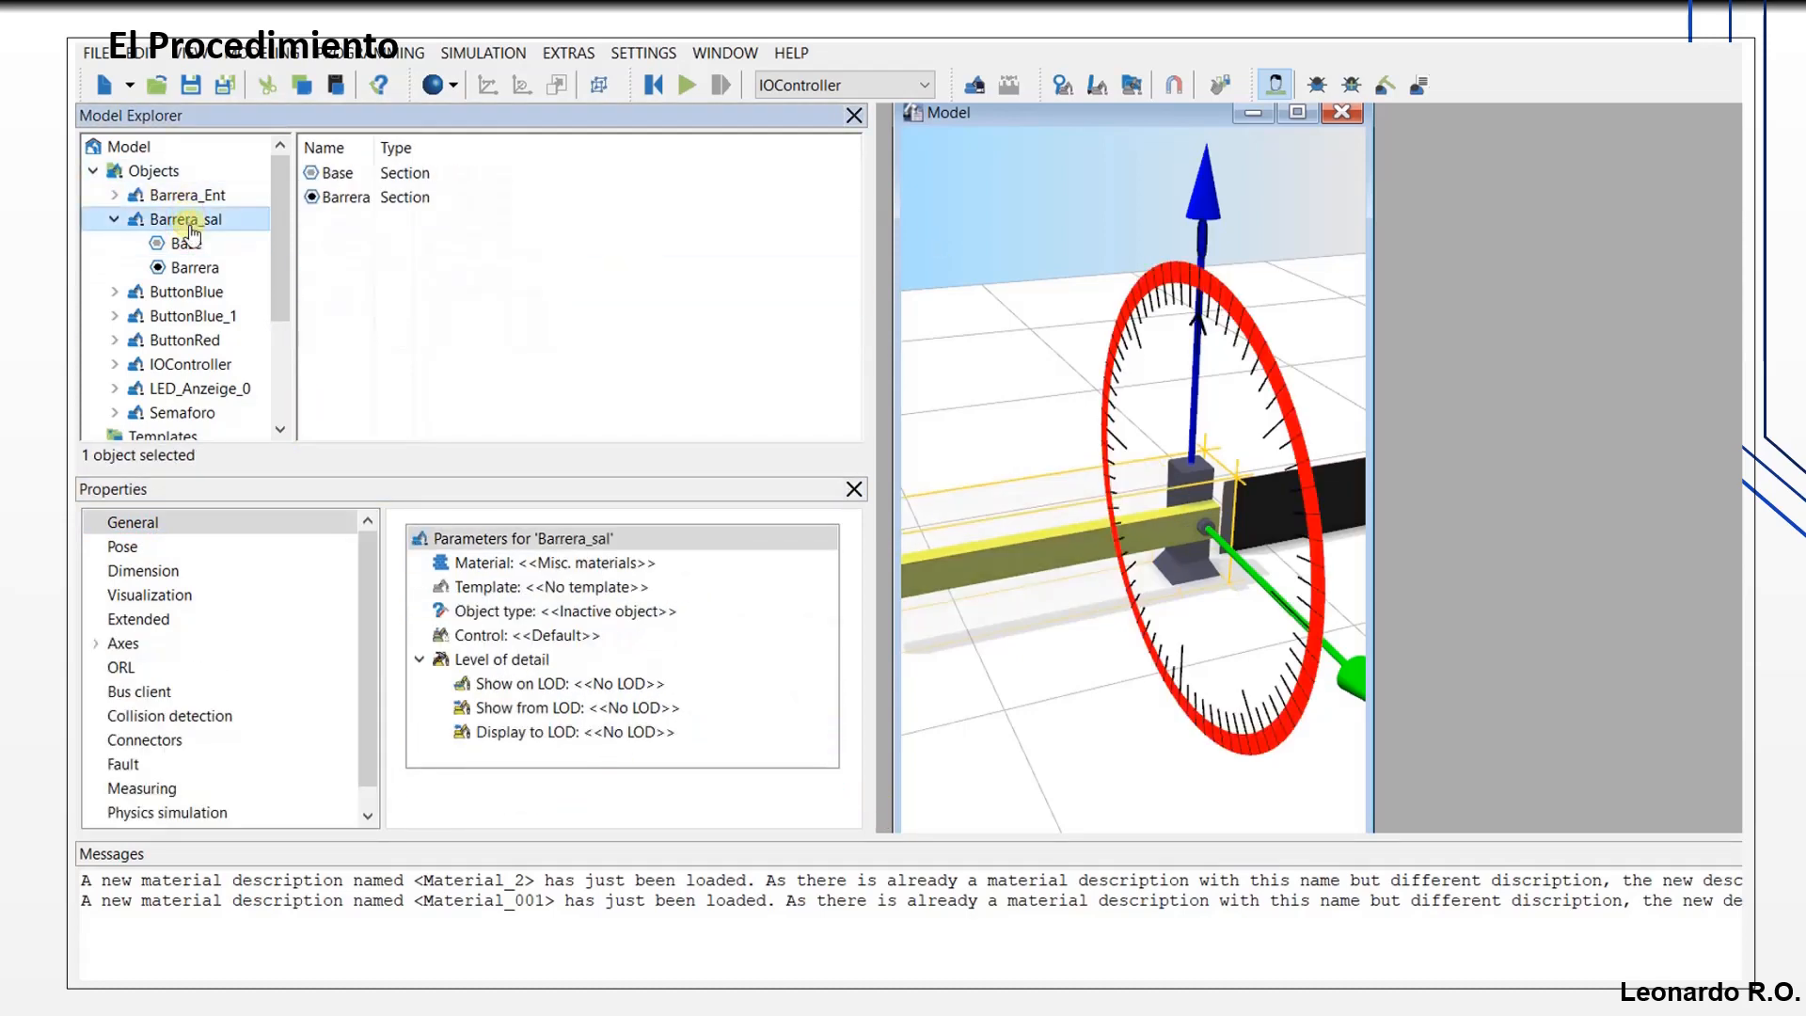
pyautogui.click(185, 243)
pyautogui.click(192, 268)
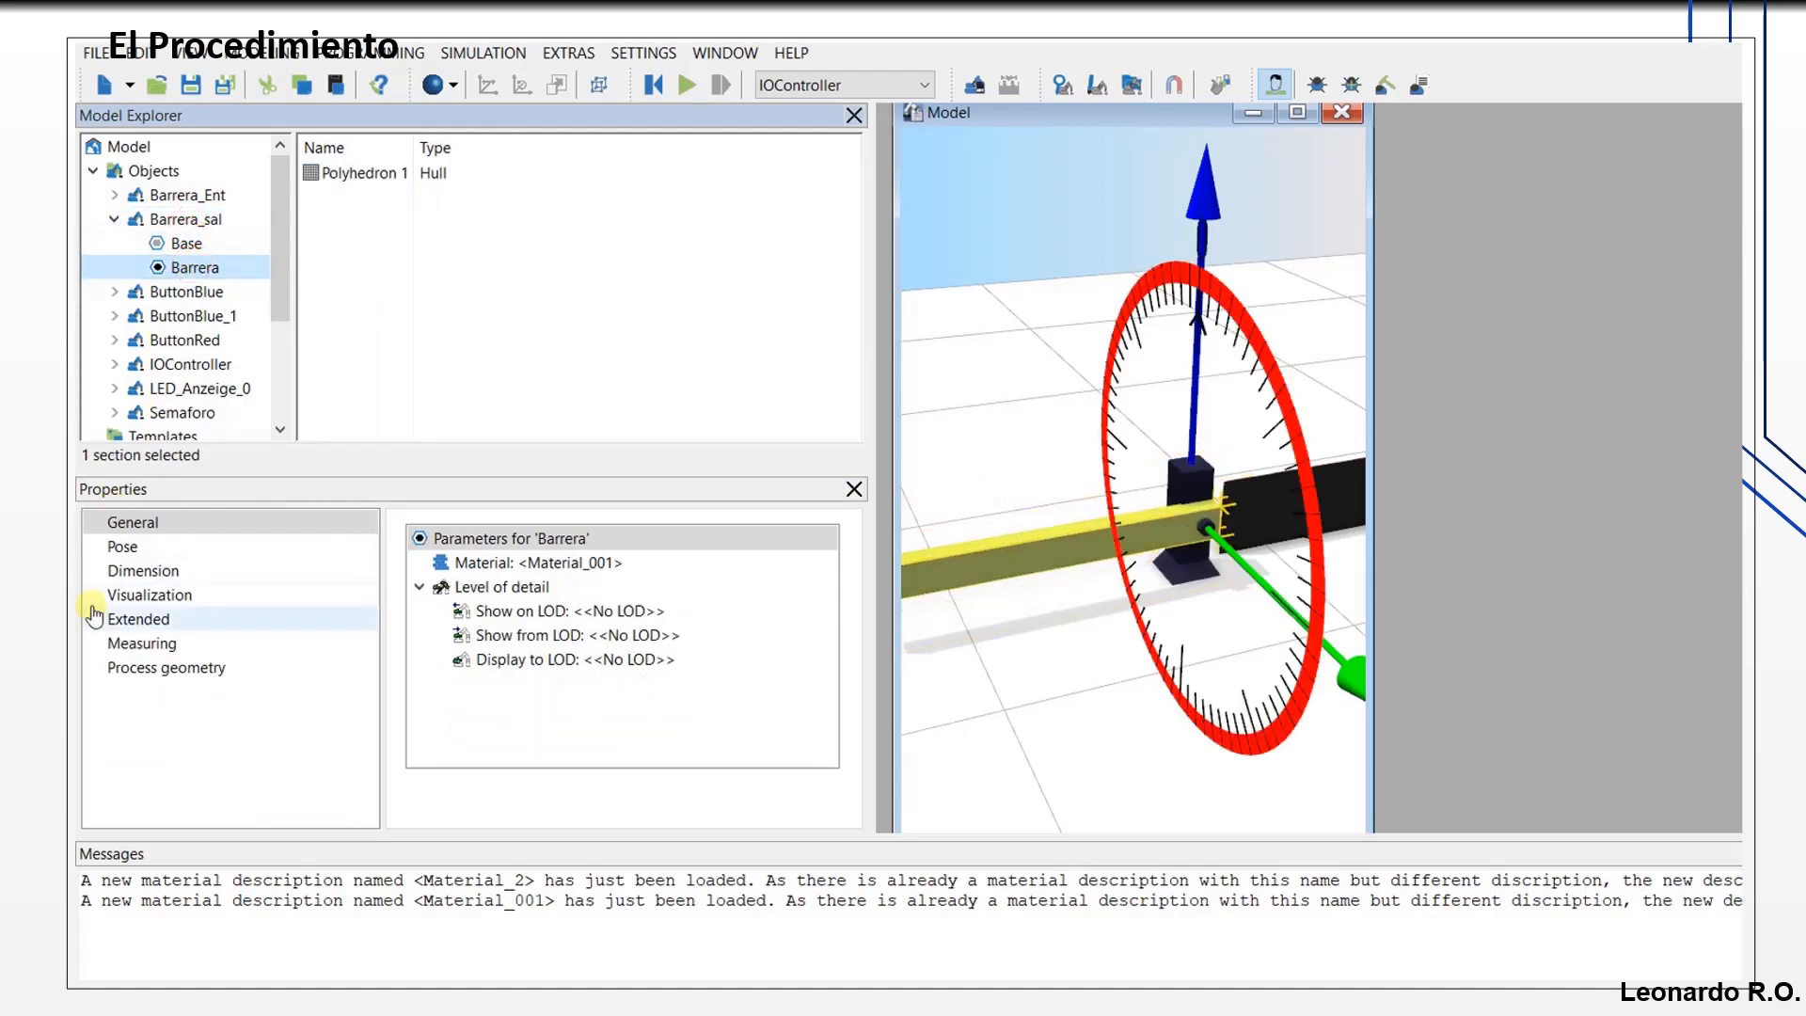
pyautogui.rightClick(219, 278)
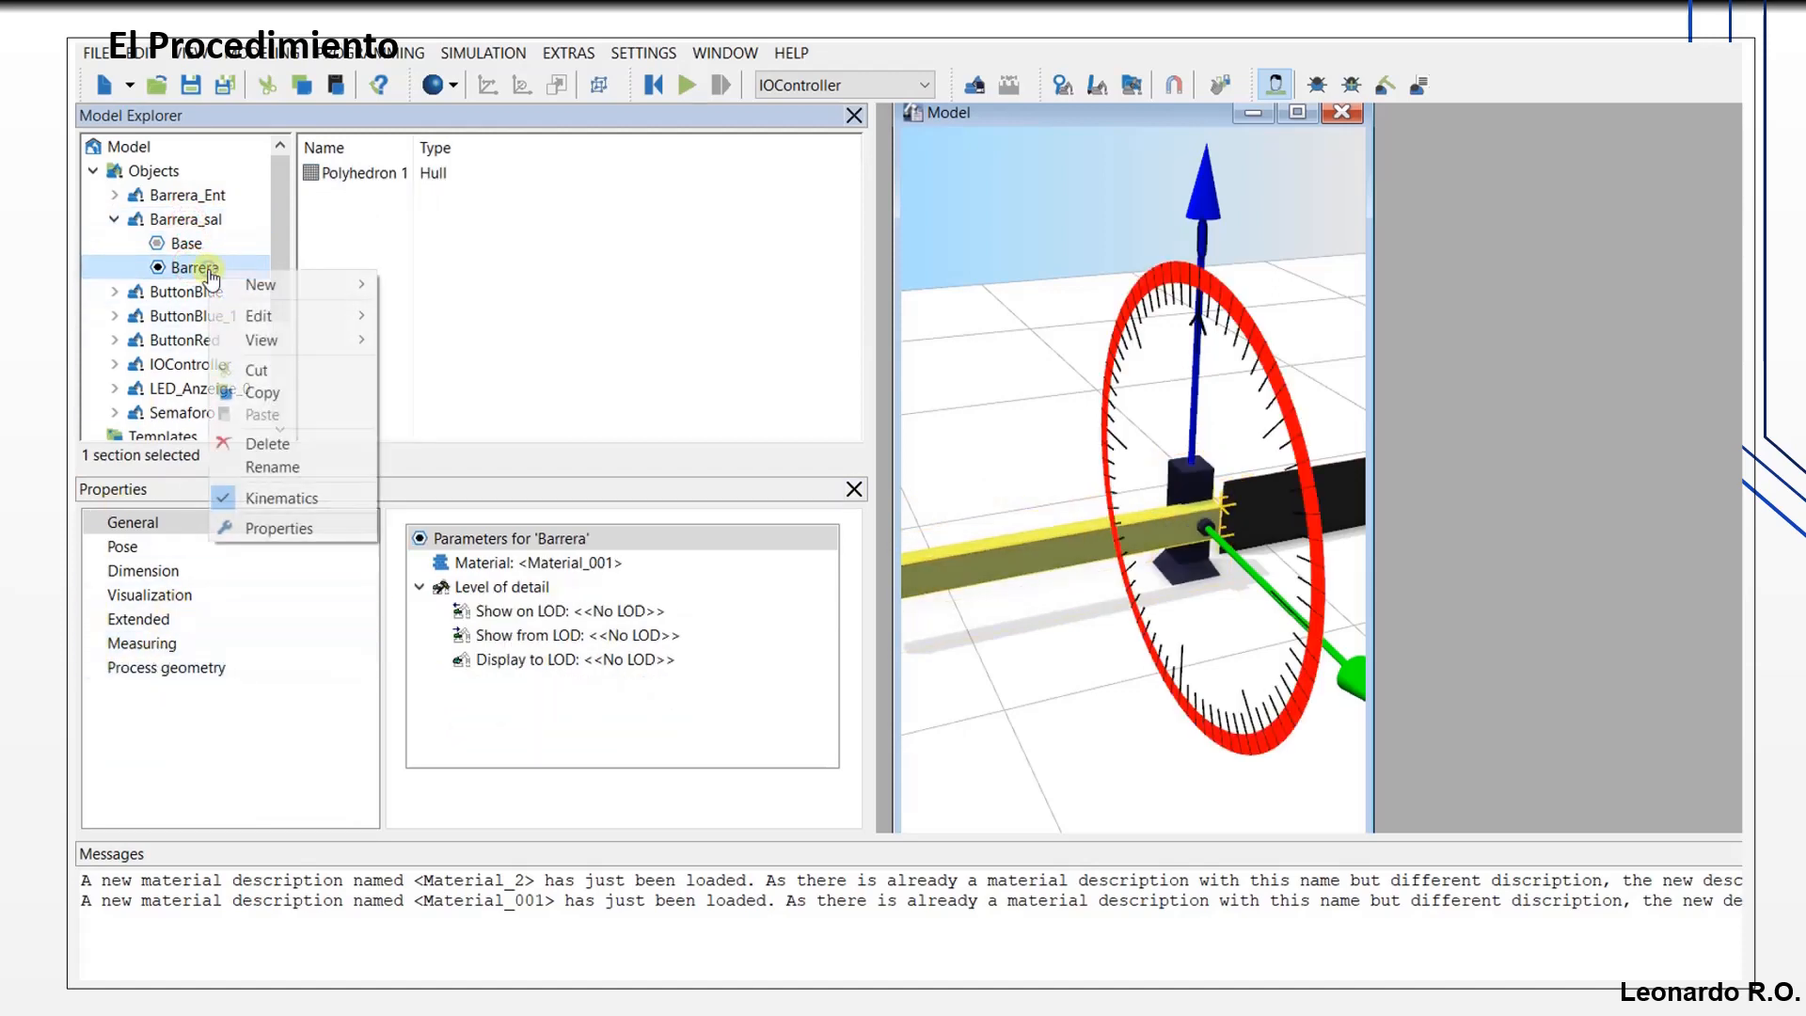
pyautogui.click(274, 500)
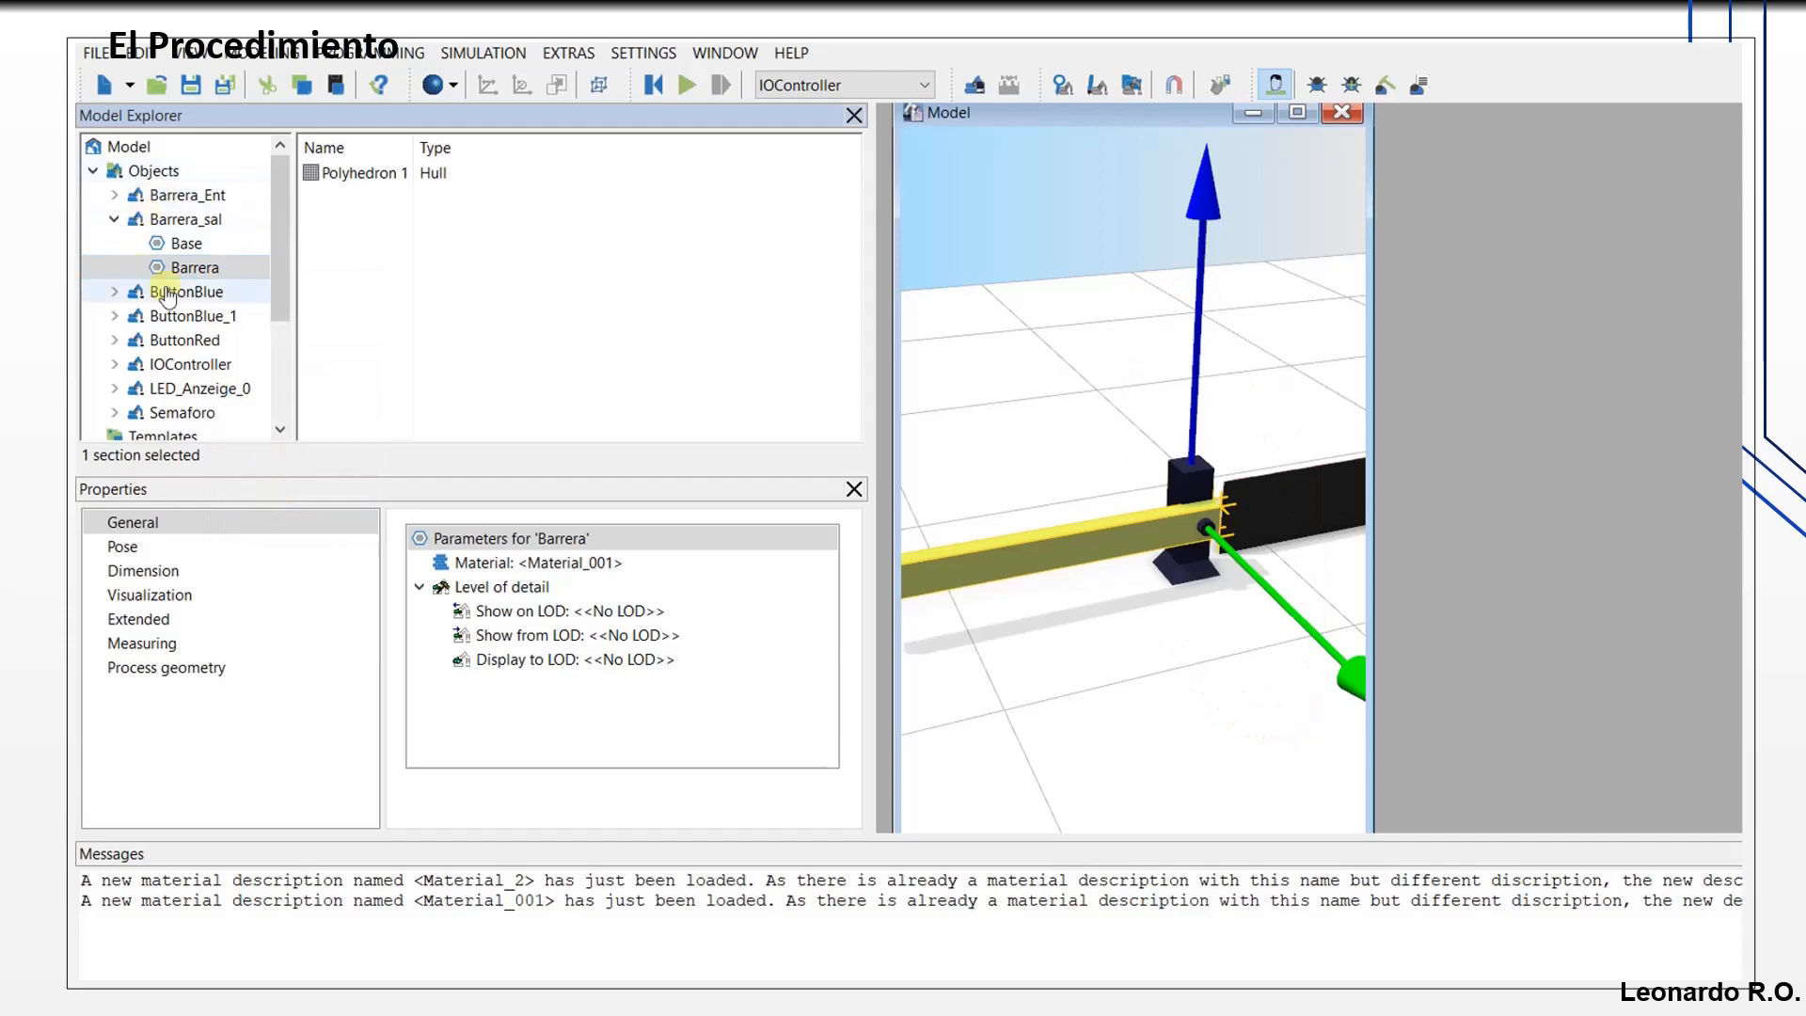
# Step: Open the pose settings of the Barrera section and widen the model window to show the whole barrier arm
pyautogui.click(177, 244)
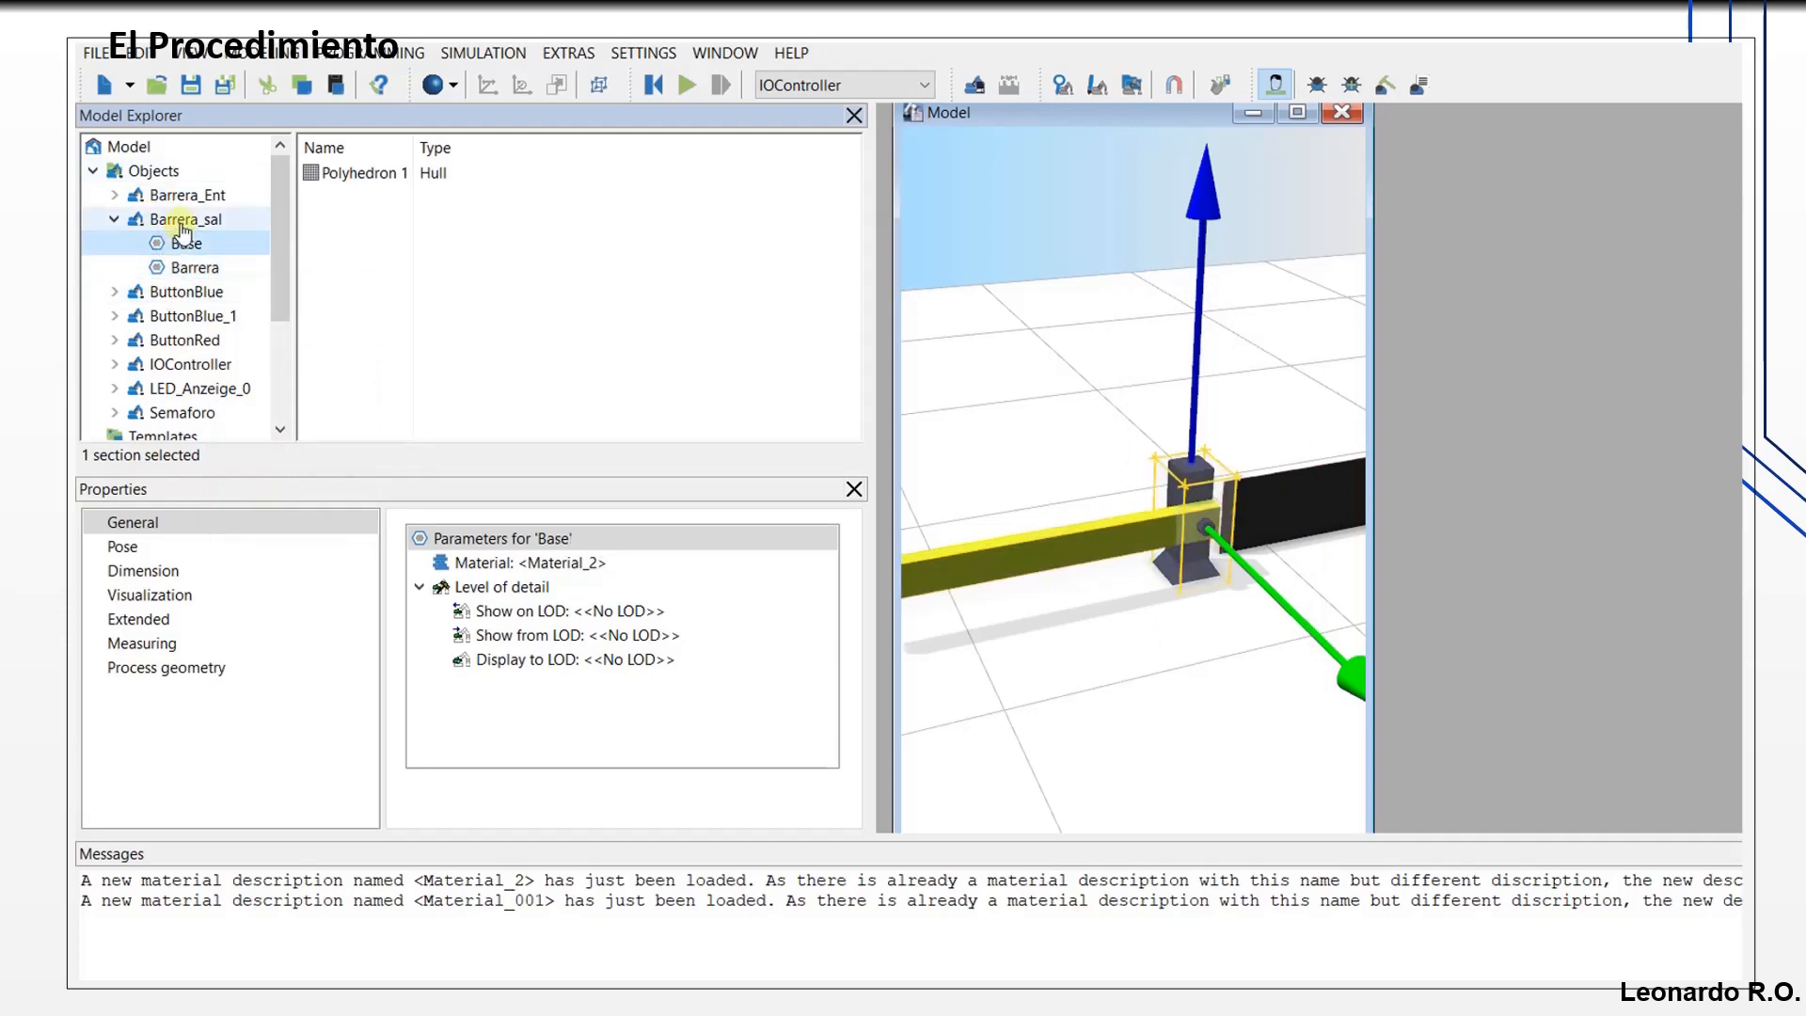
pyautogui.click(202, 221)
pyautogui.click(182, 244)
pyautogui.click(186, 270)
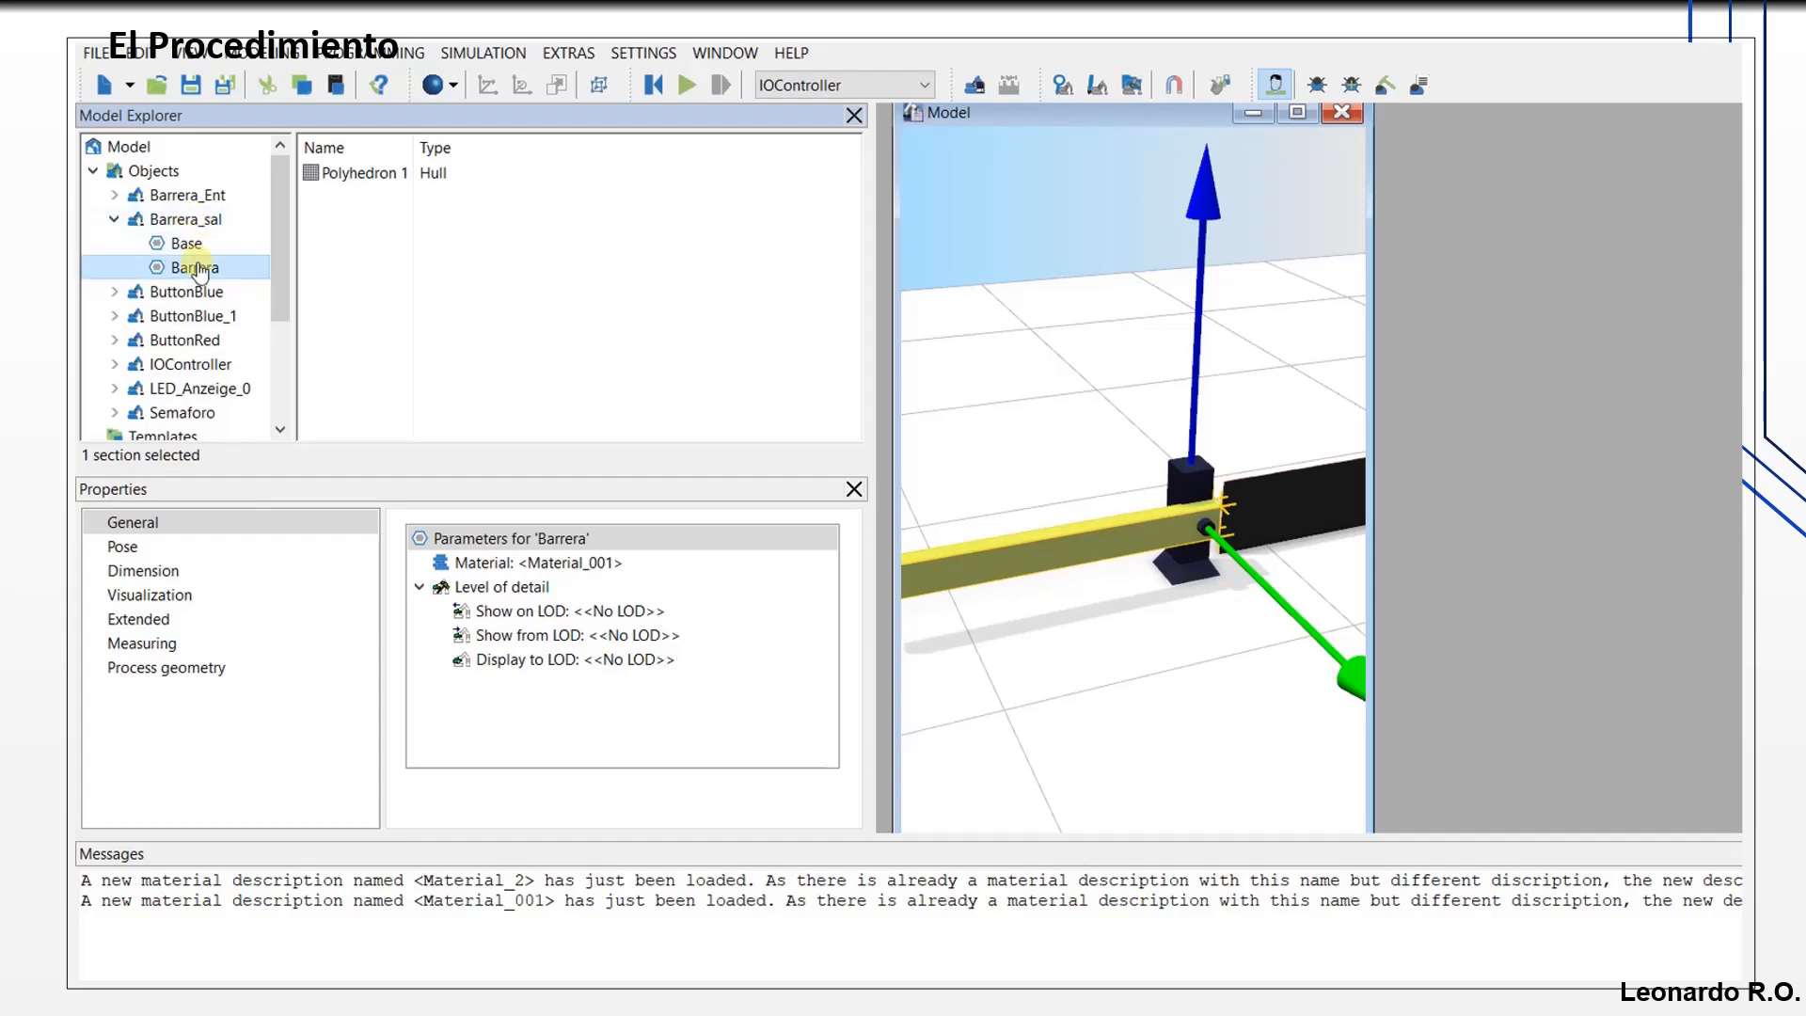
pyautogui.click(127, 547)
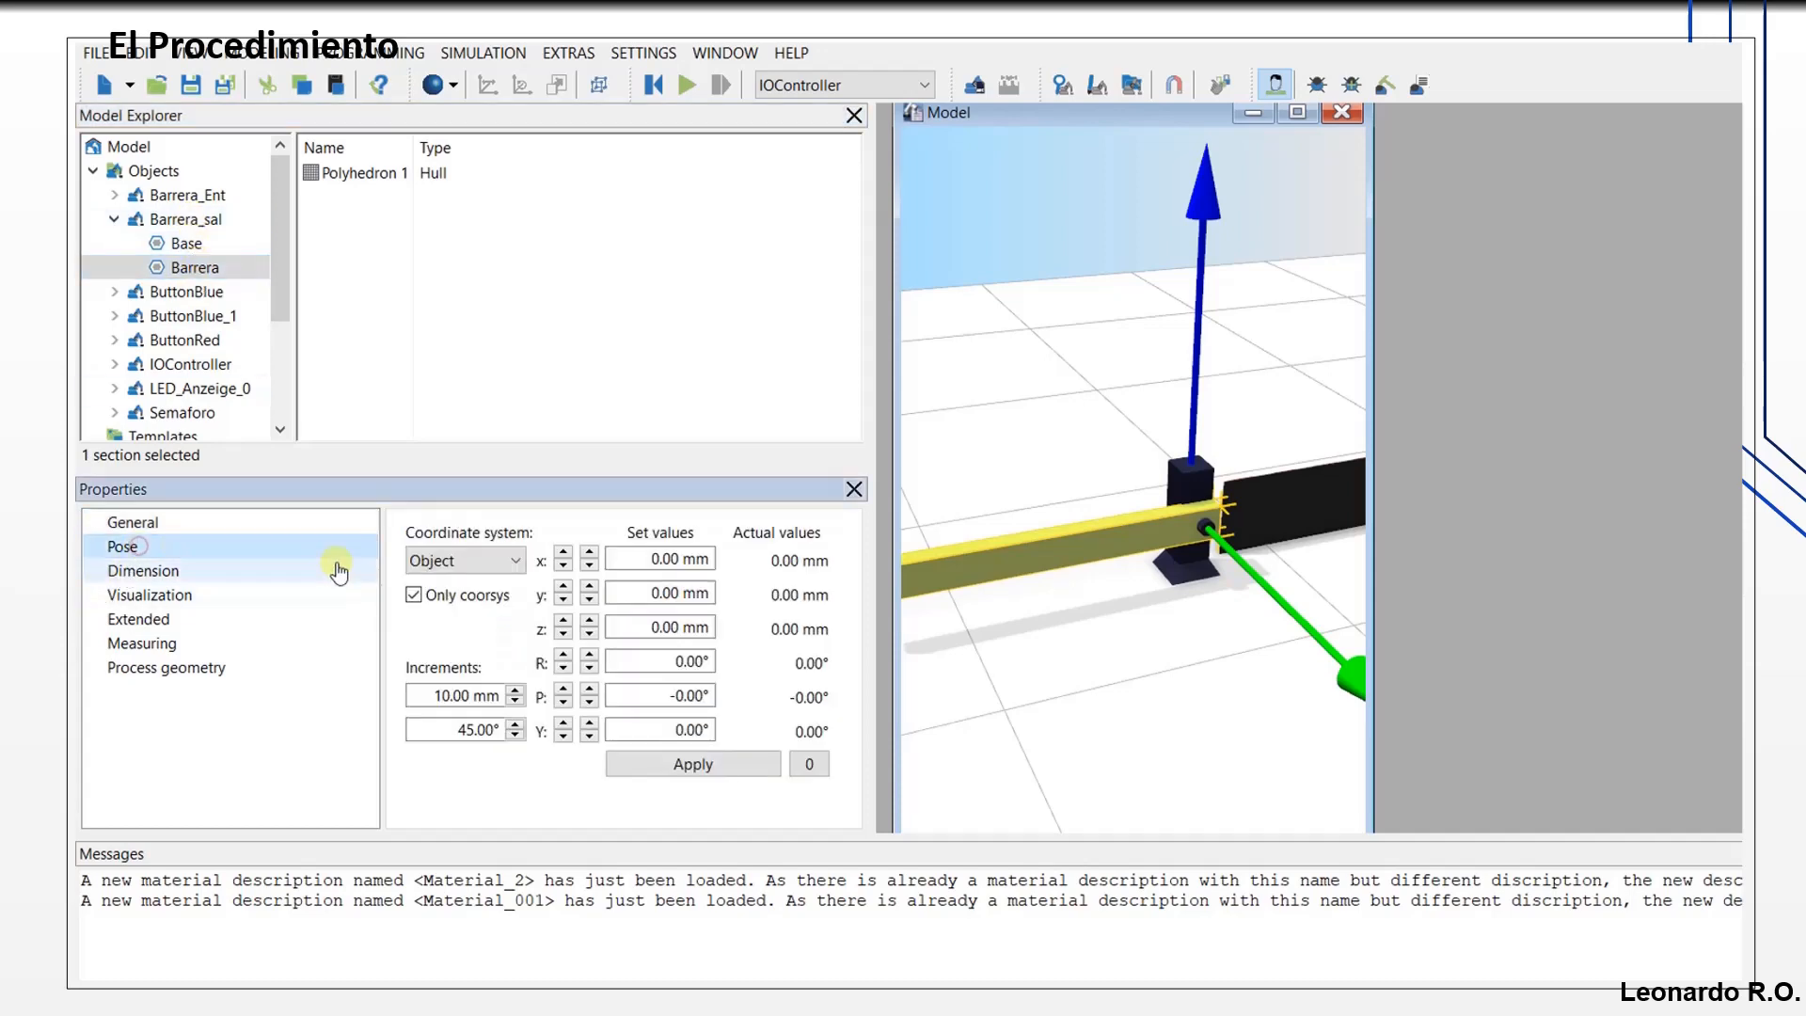
pyautogui.click(622, 694)
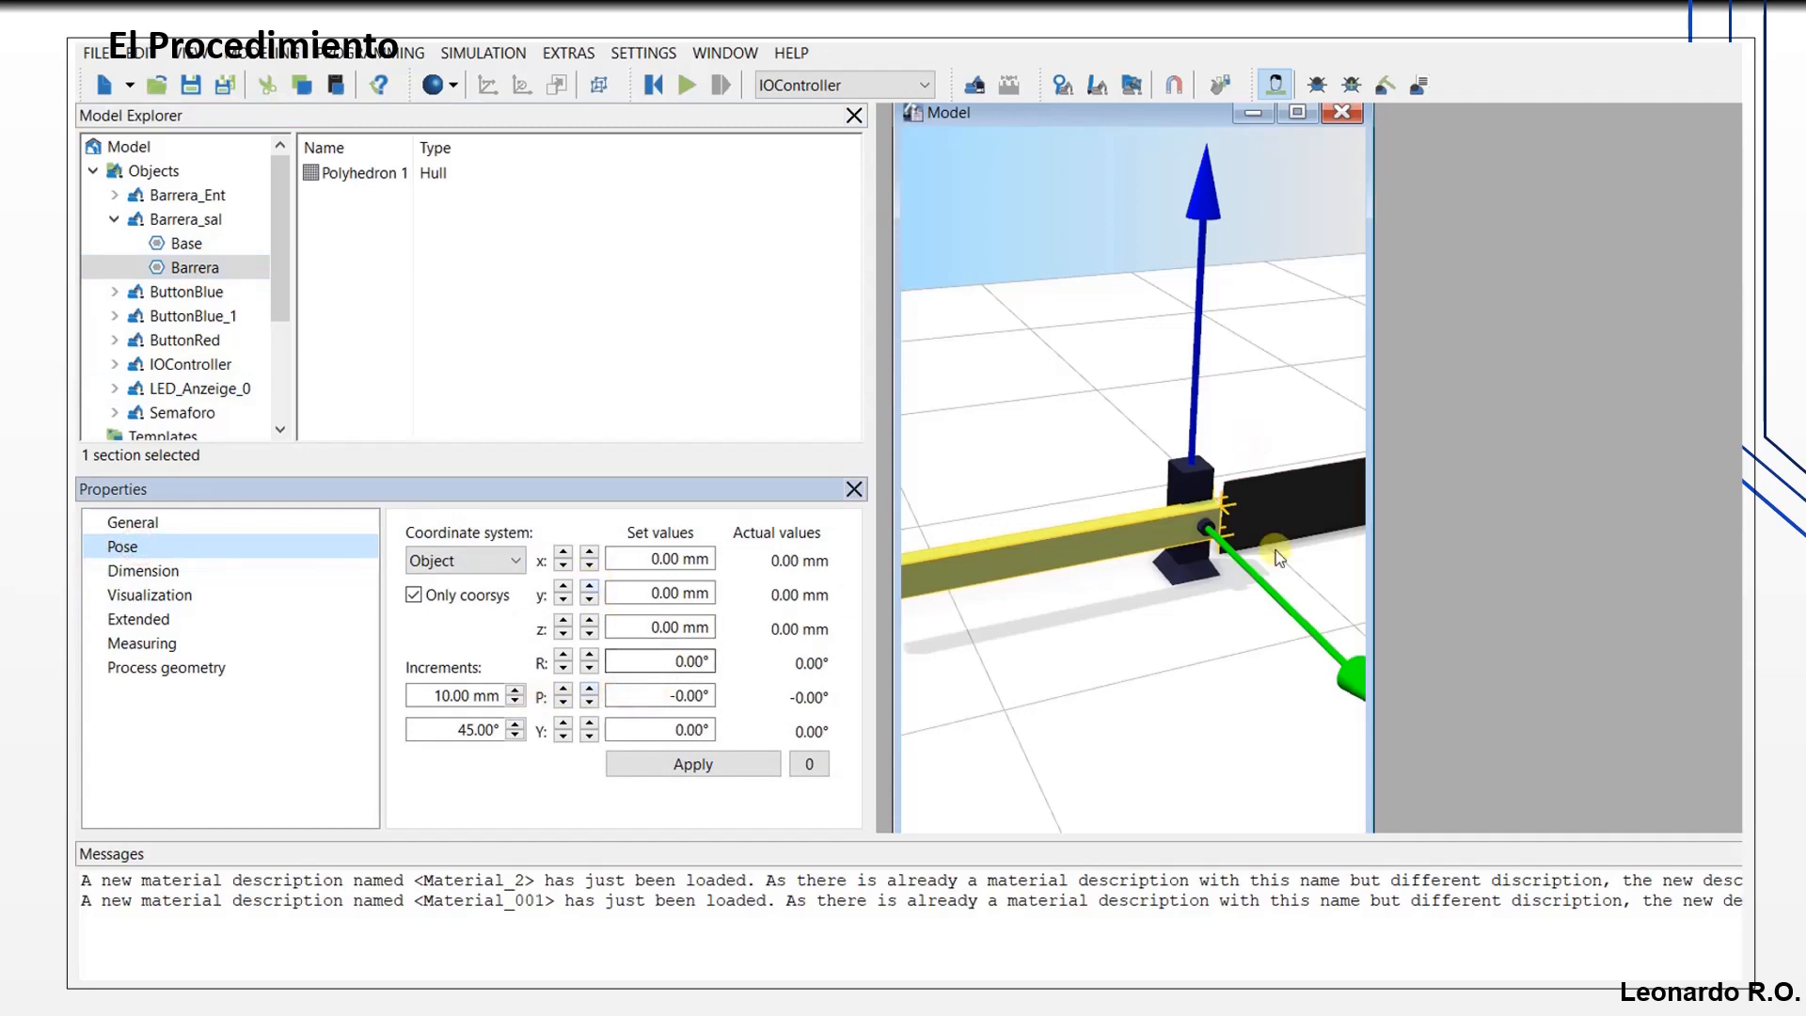
pyautogui.moveTo(1364, 489); pyautogui.dragTo(1626, 490)
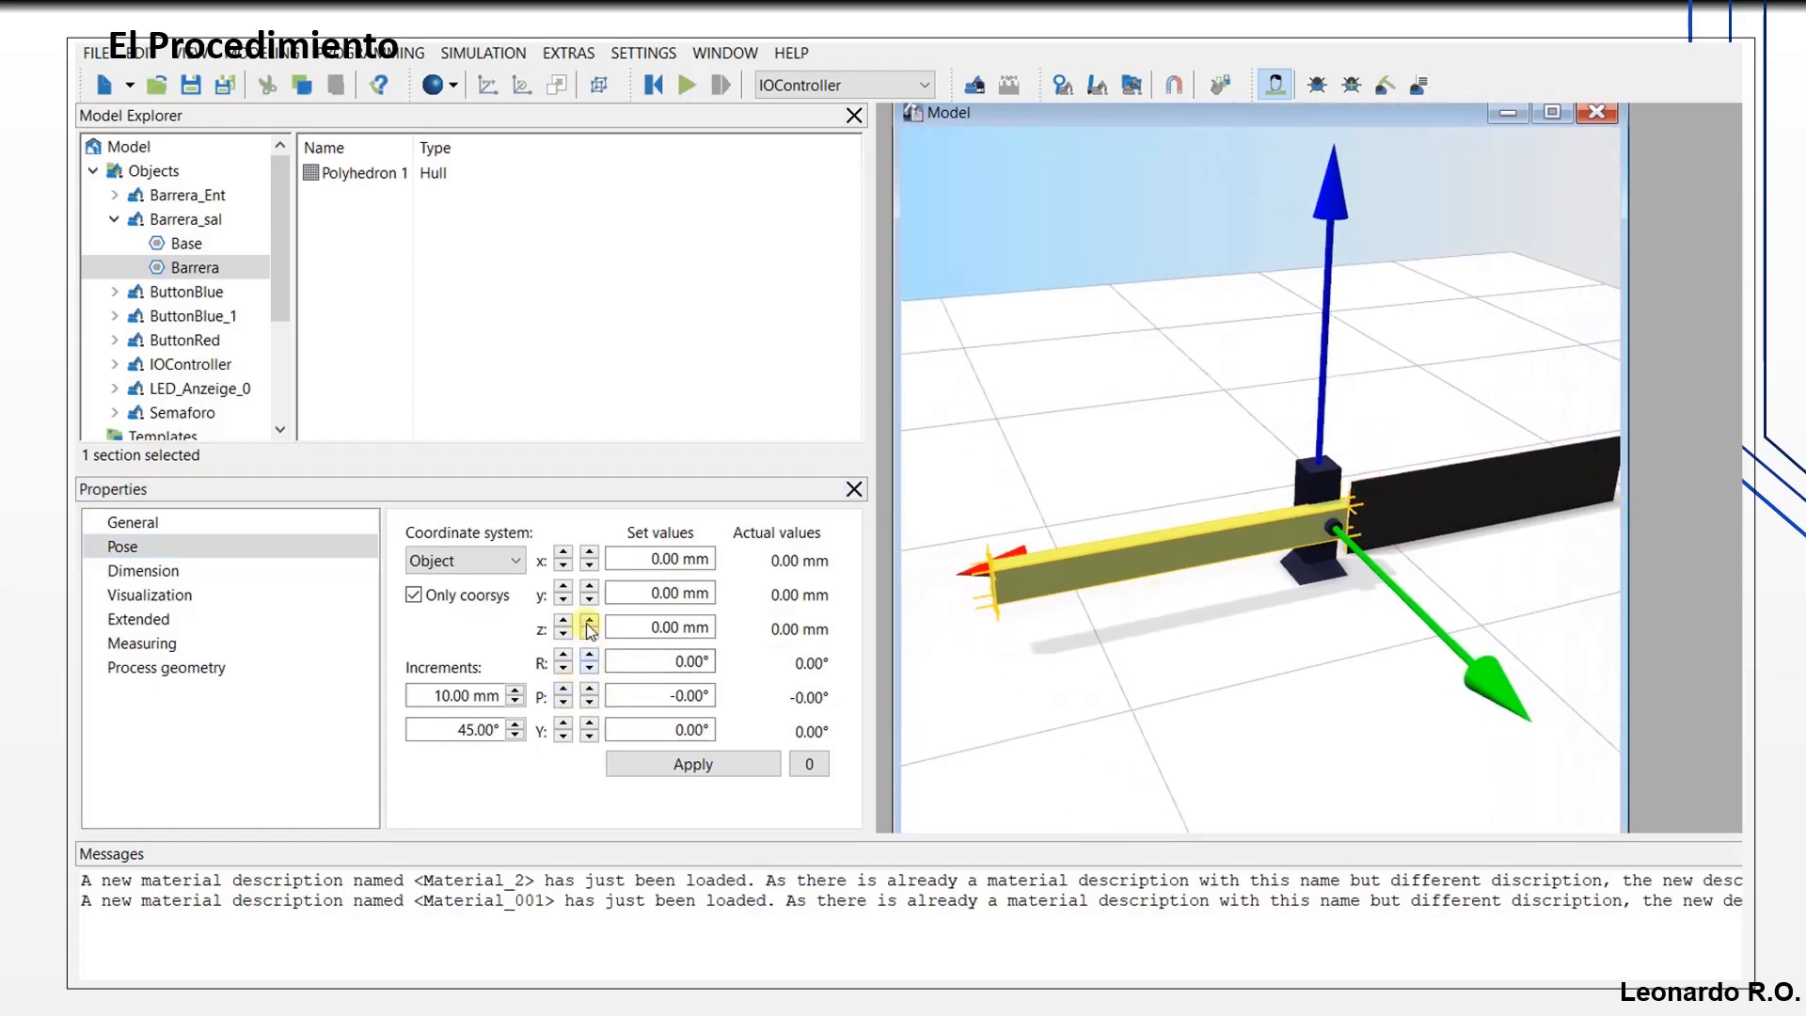
# Step: Rotate only the Barrera section's coordinate system to R -90°, turn off Only coorsys and apply the pose
pyautogui.click(589, 656)
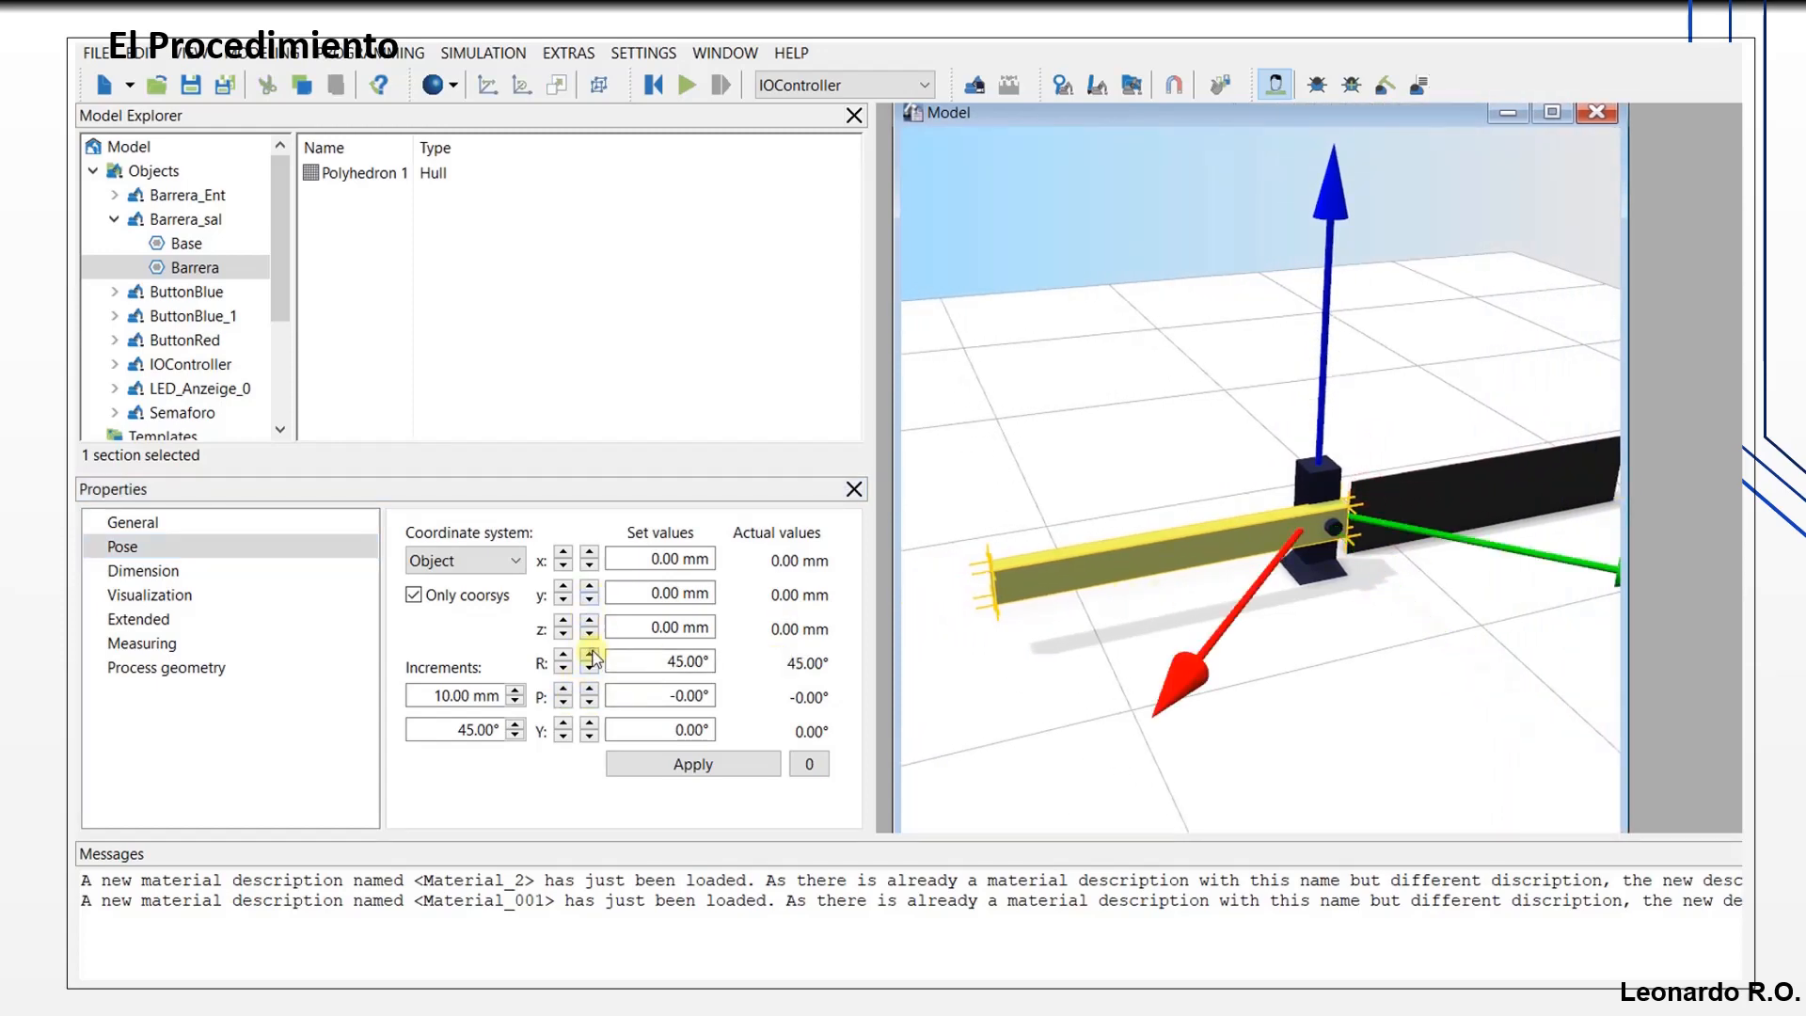
pyautogui.click(590, 668)
pyautogui.click(590, 669)
pyautogui.click(590, 669)
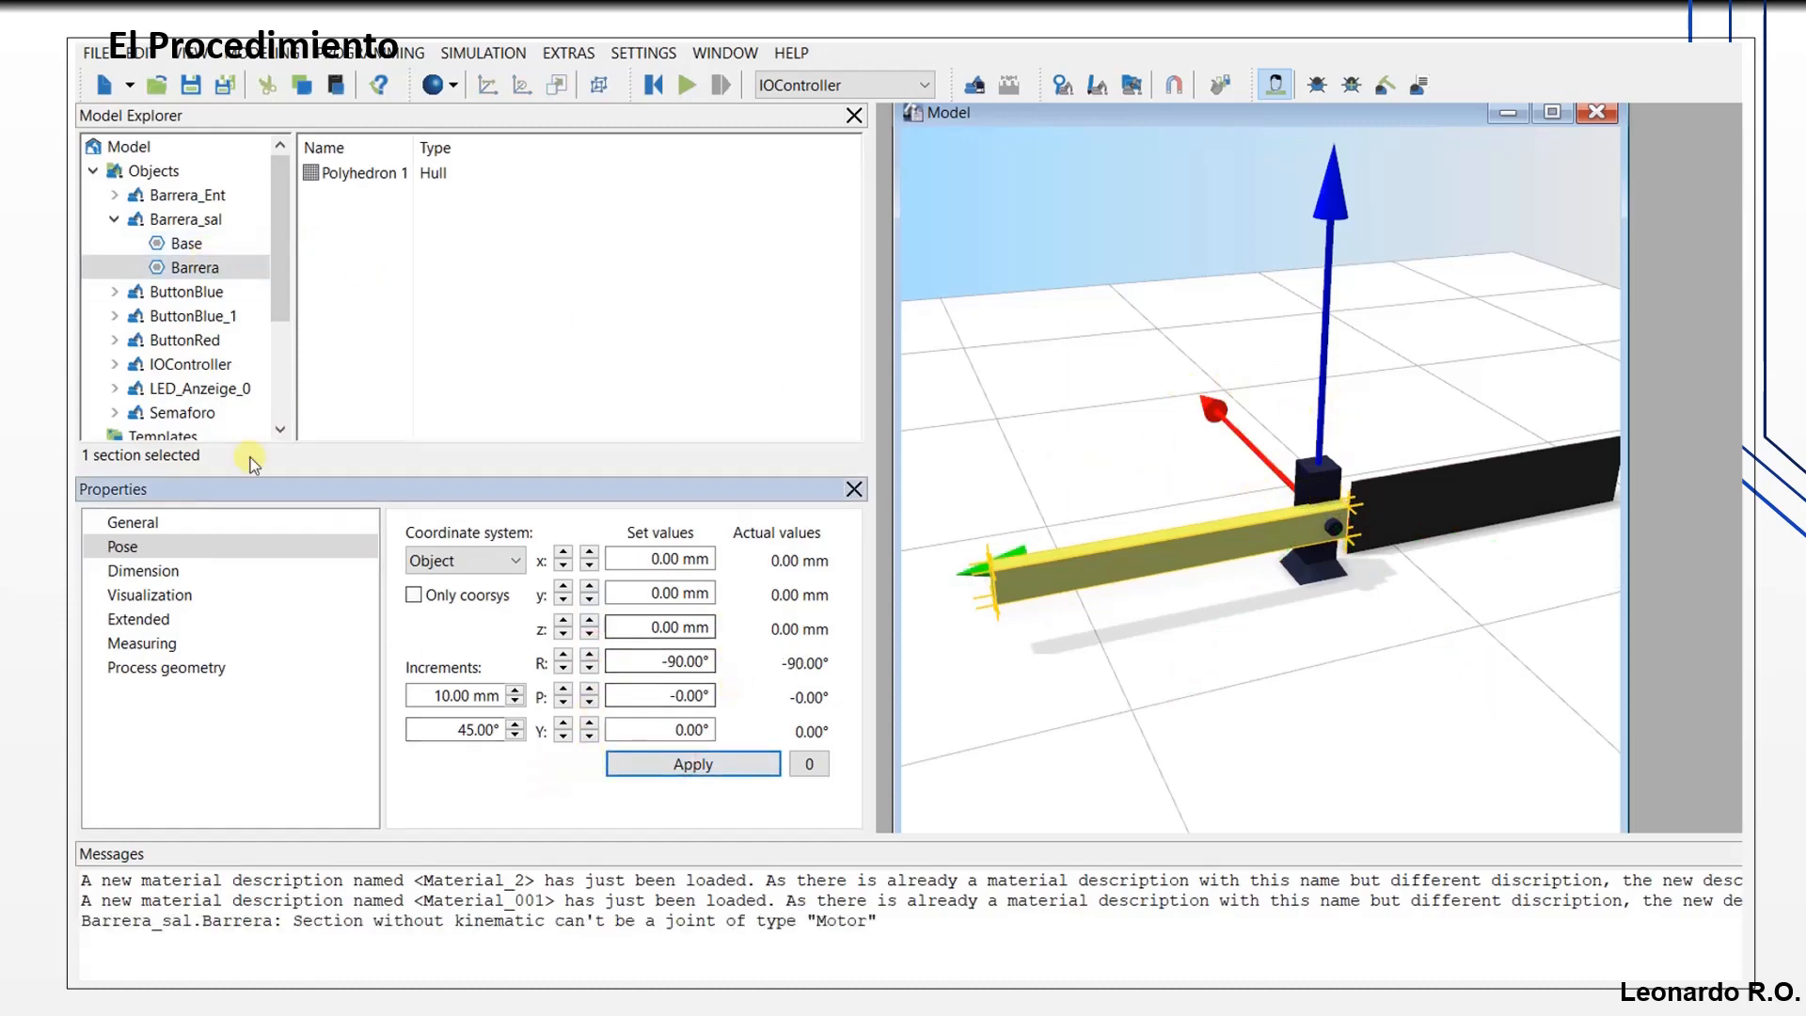
# Step: Try rotating the Base section in R with Only coorsys off, and return it to R 0°
pyautogui.click(187, 244)
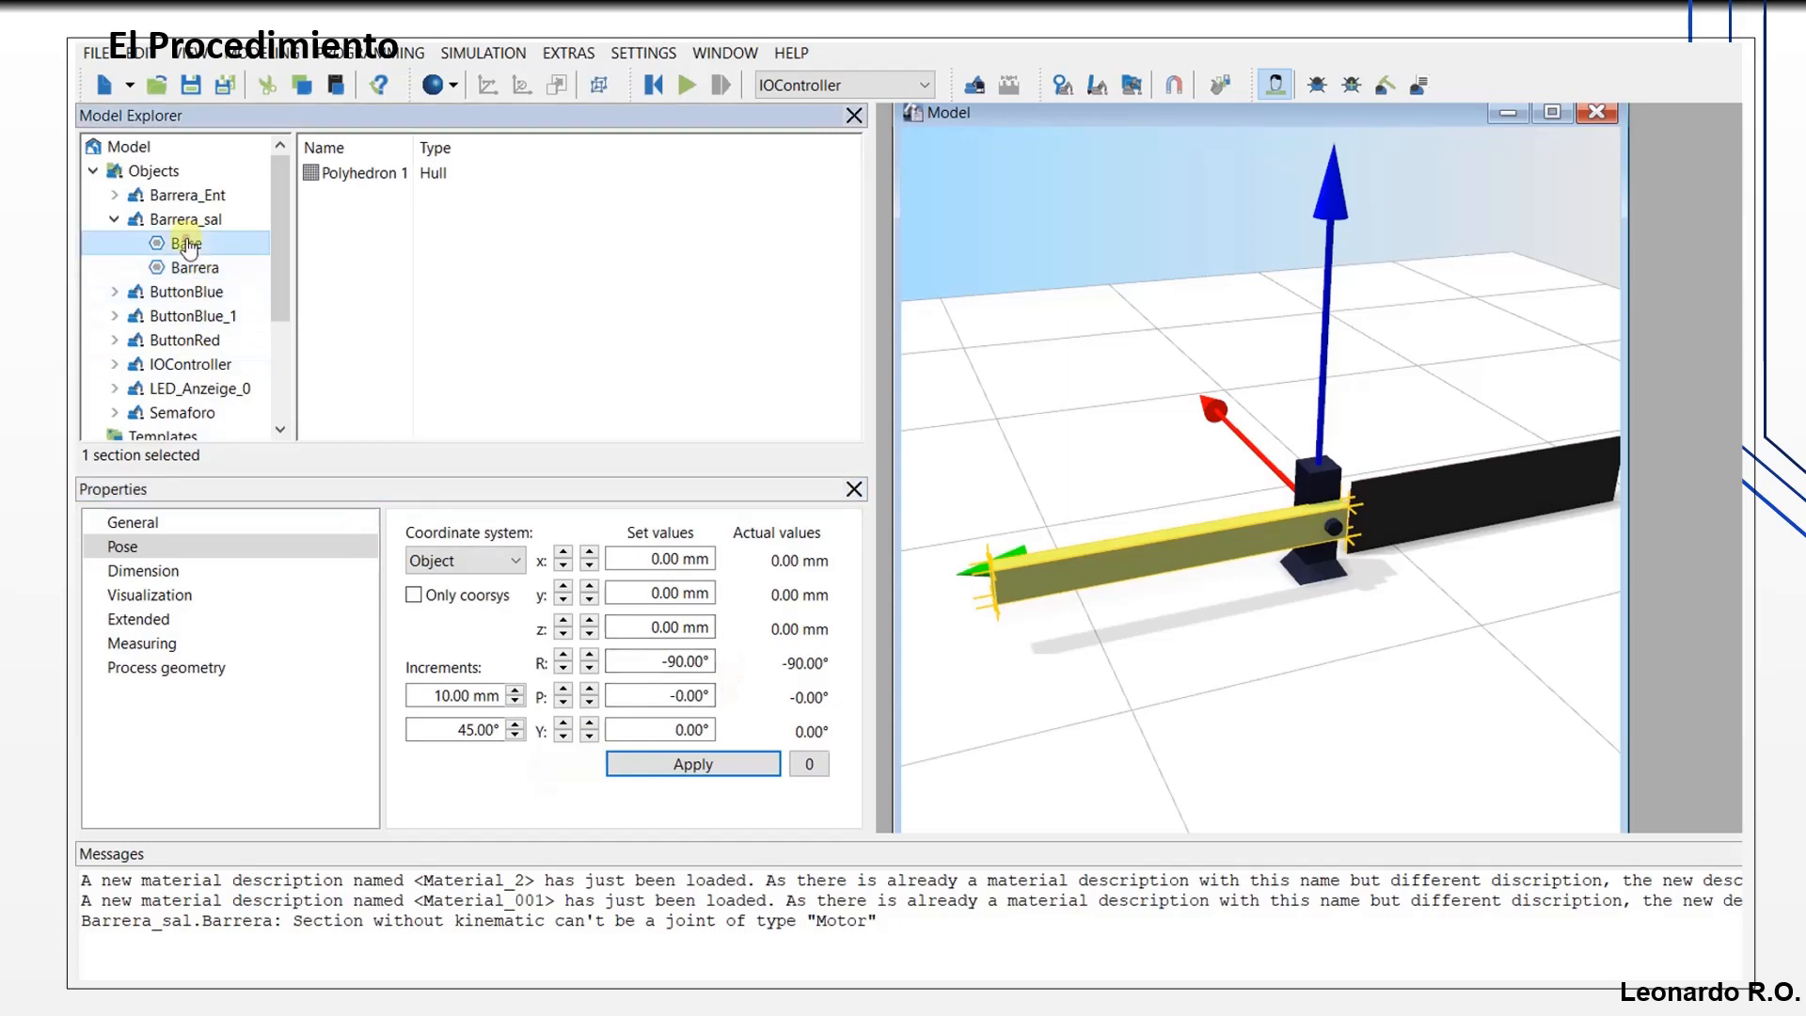
pyautogui.click(590, 669)
pyautogui.click(589, 669)
pyautogui.click(591, 658)
pyautogui.click(591, 658)
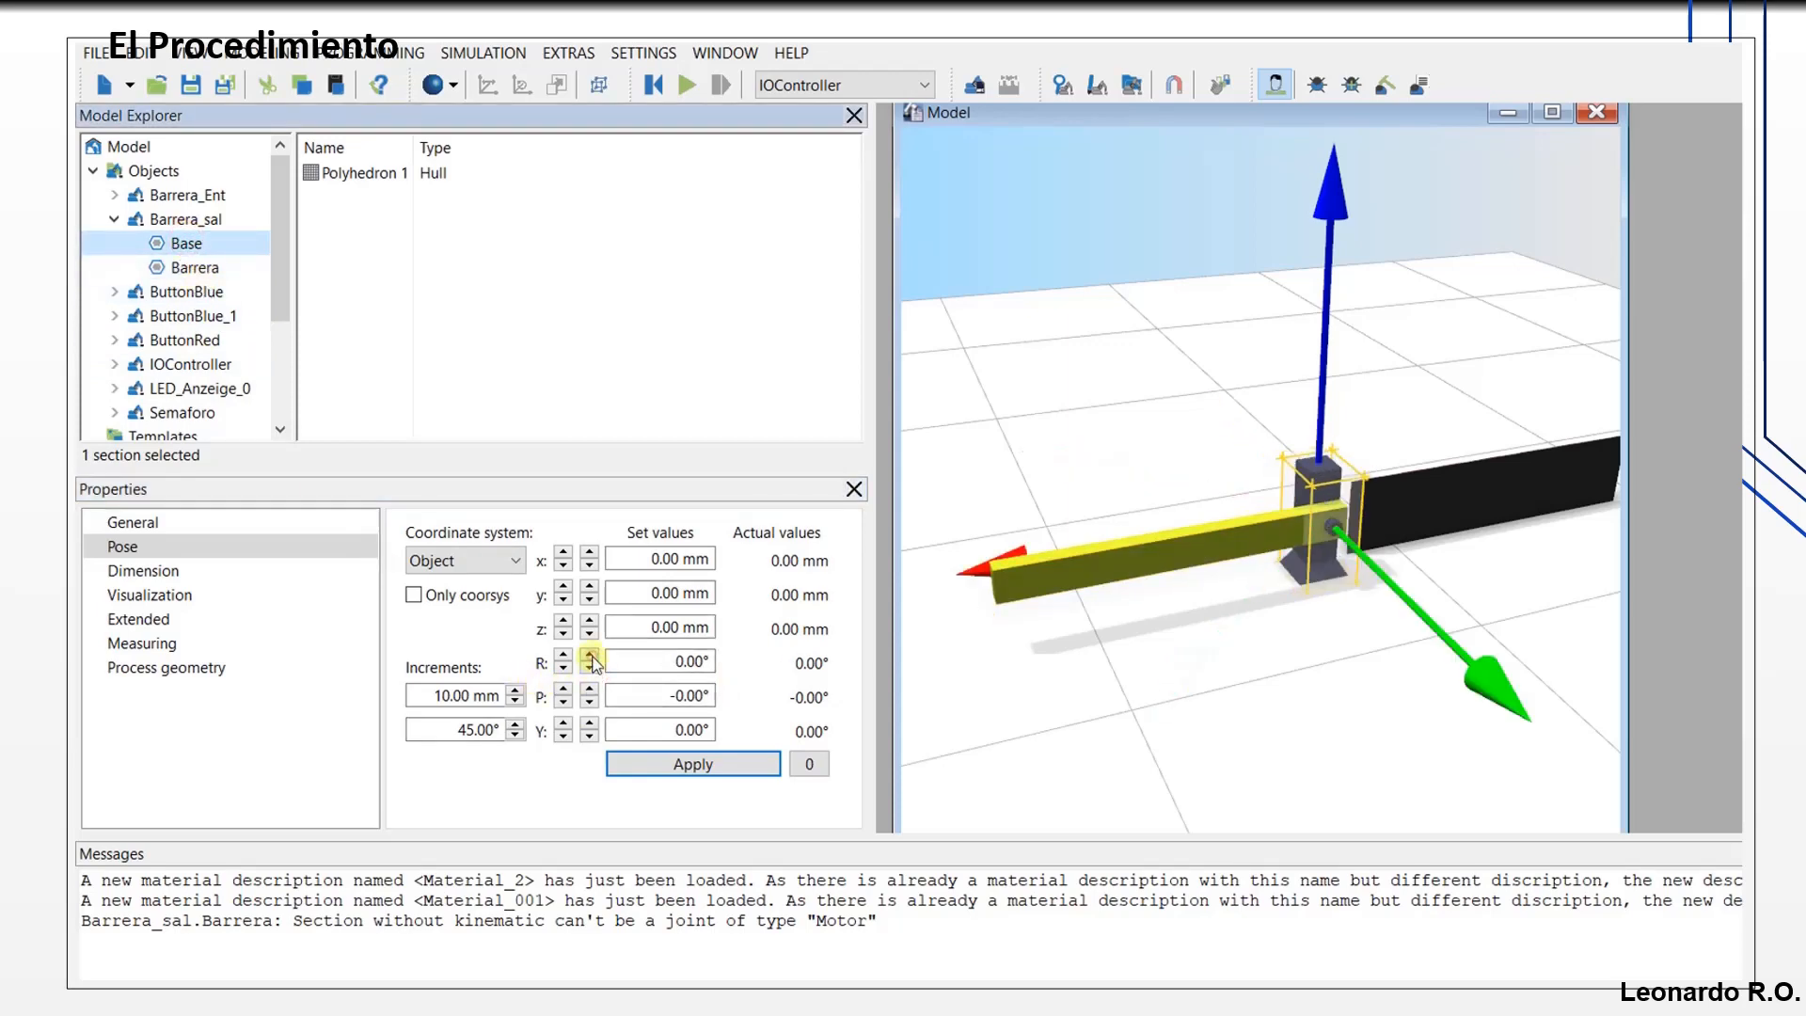
# Step: Enable Only coorsys for the Base section, rotate its coordinate system to R -90° and apply the pose
pyautogui.click(478, 594)
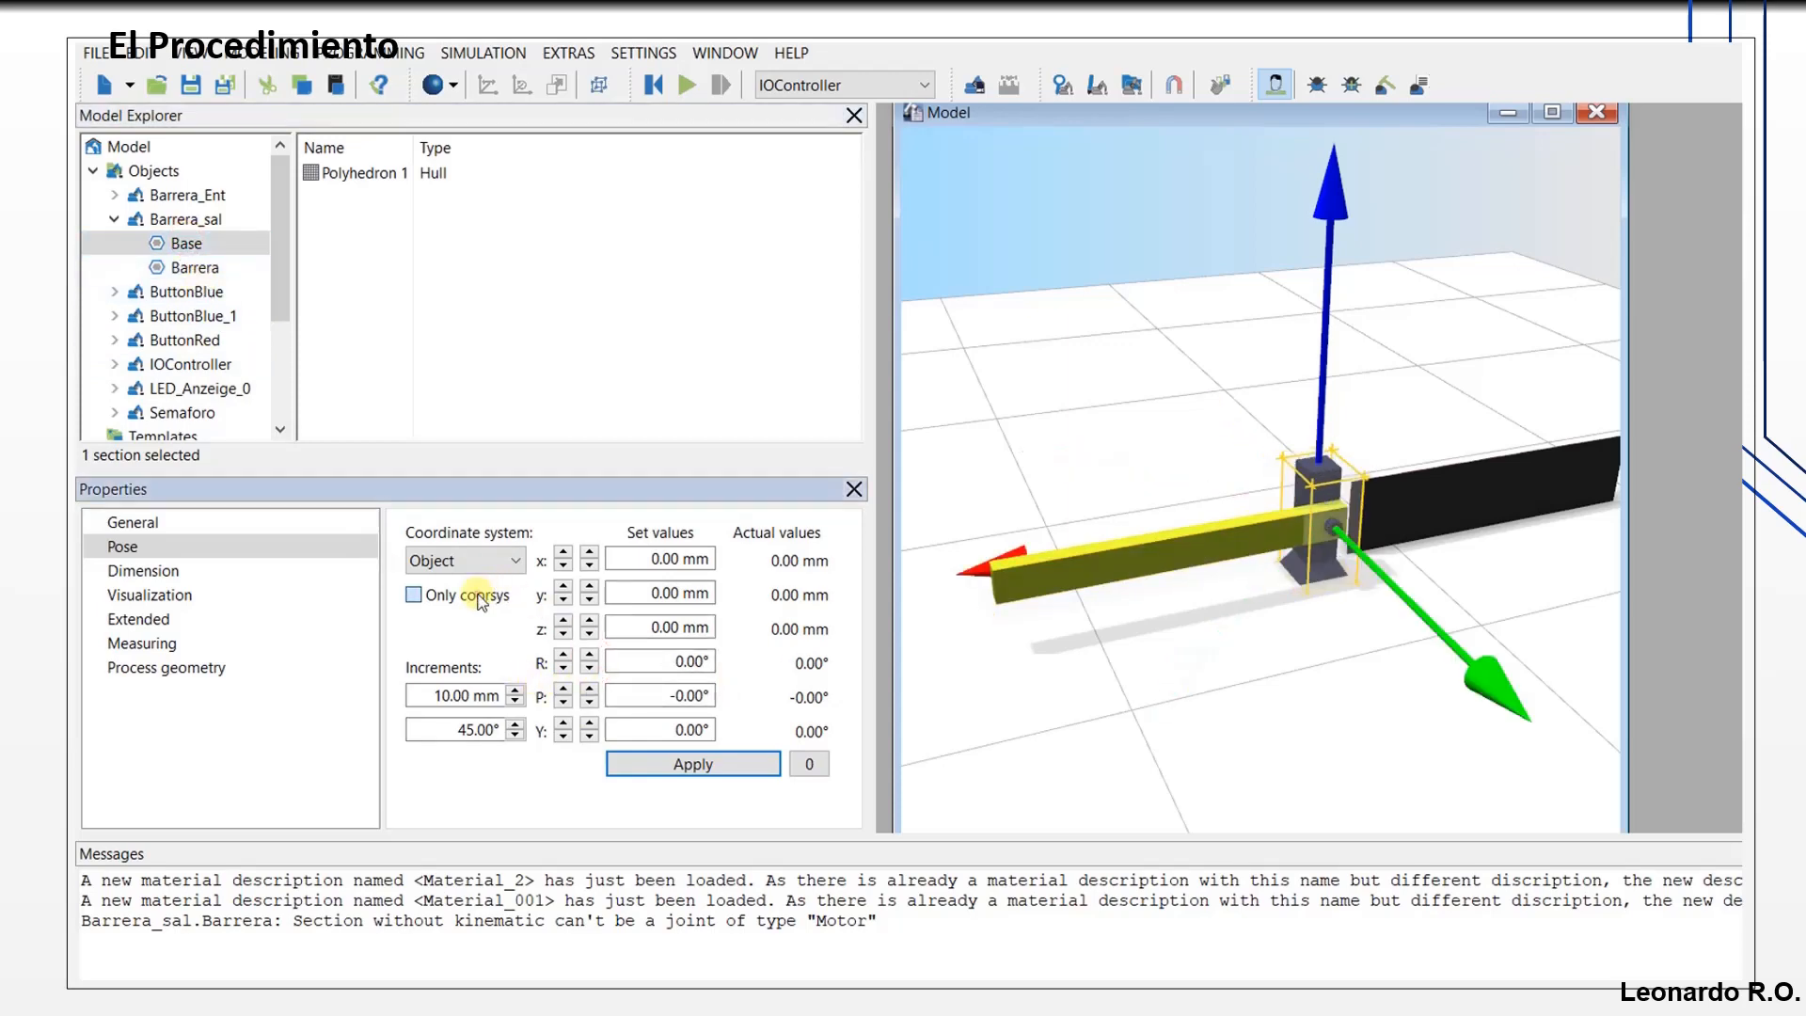
pyautogui.click(590, 669)
pyautogui.click(590, 669)
pyautogui.click(715, 781)
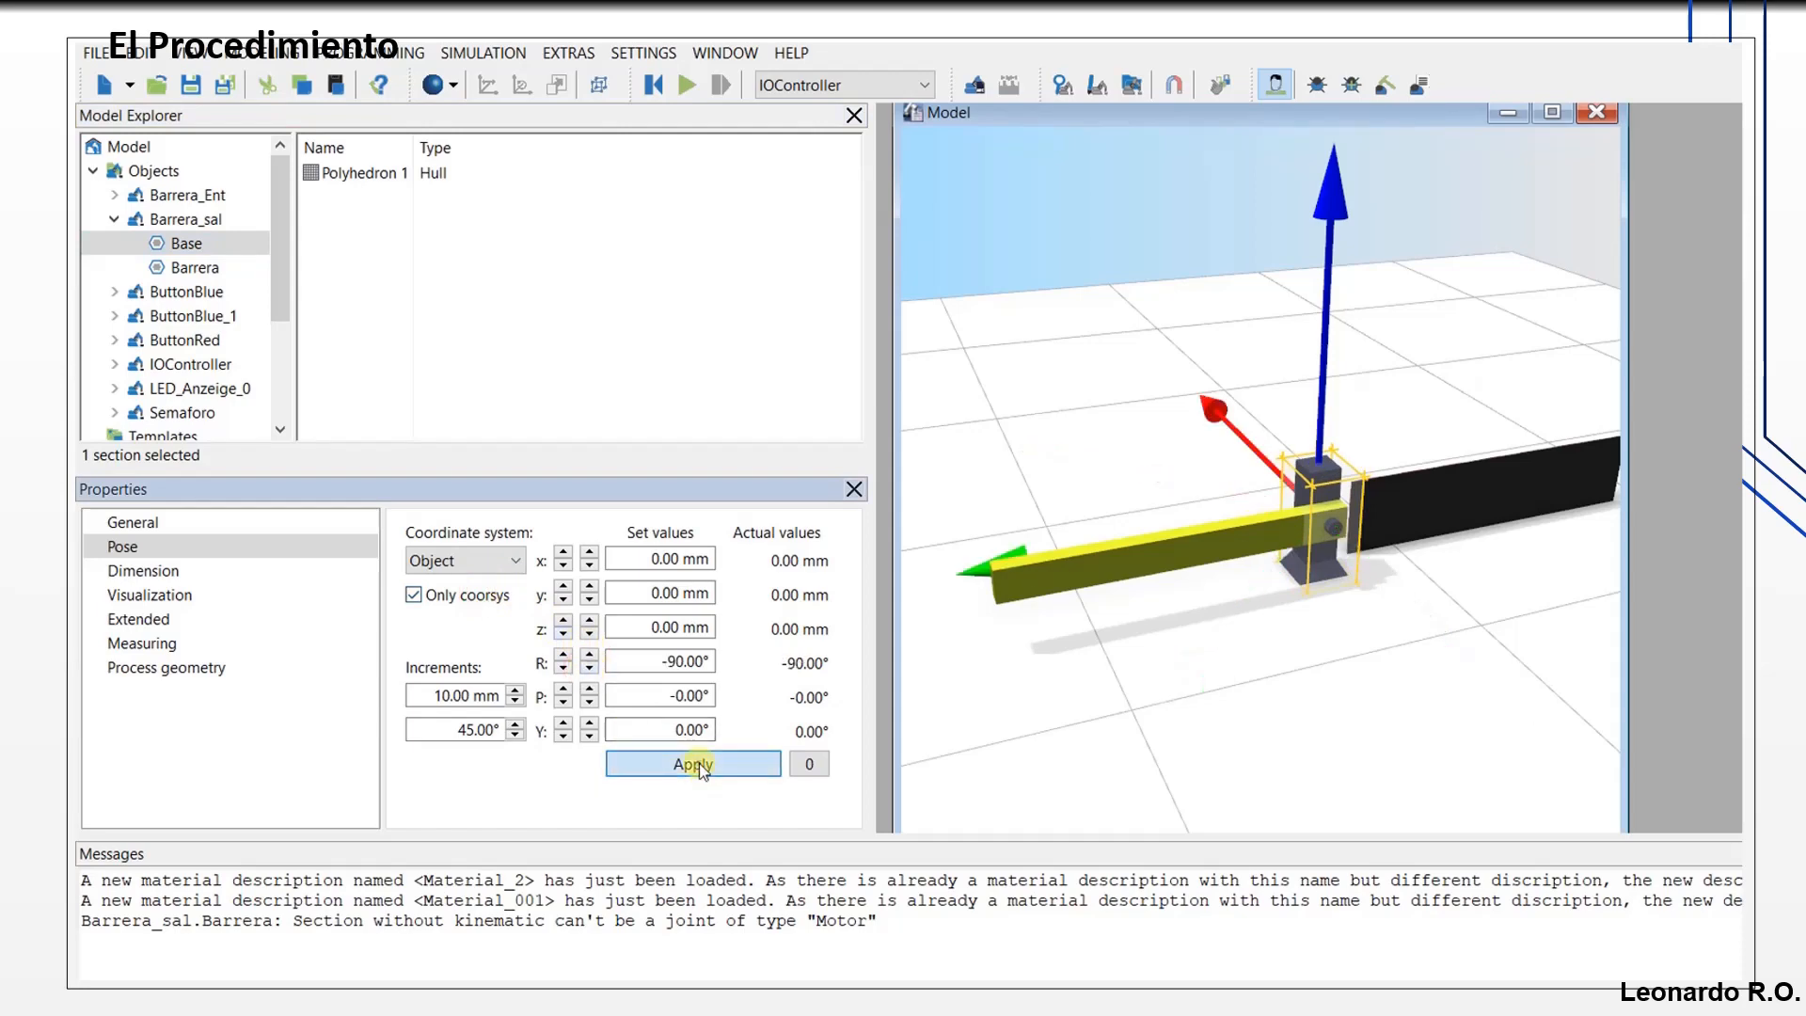
pyautogui.click(194, 247)
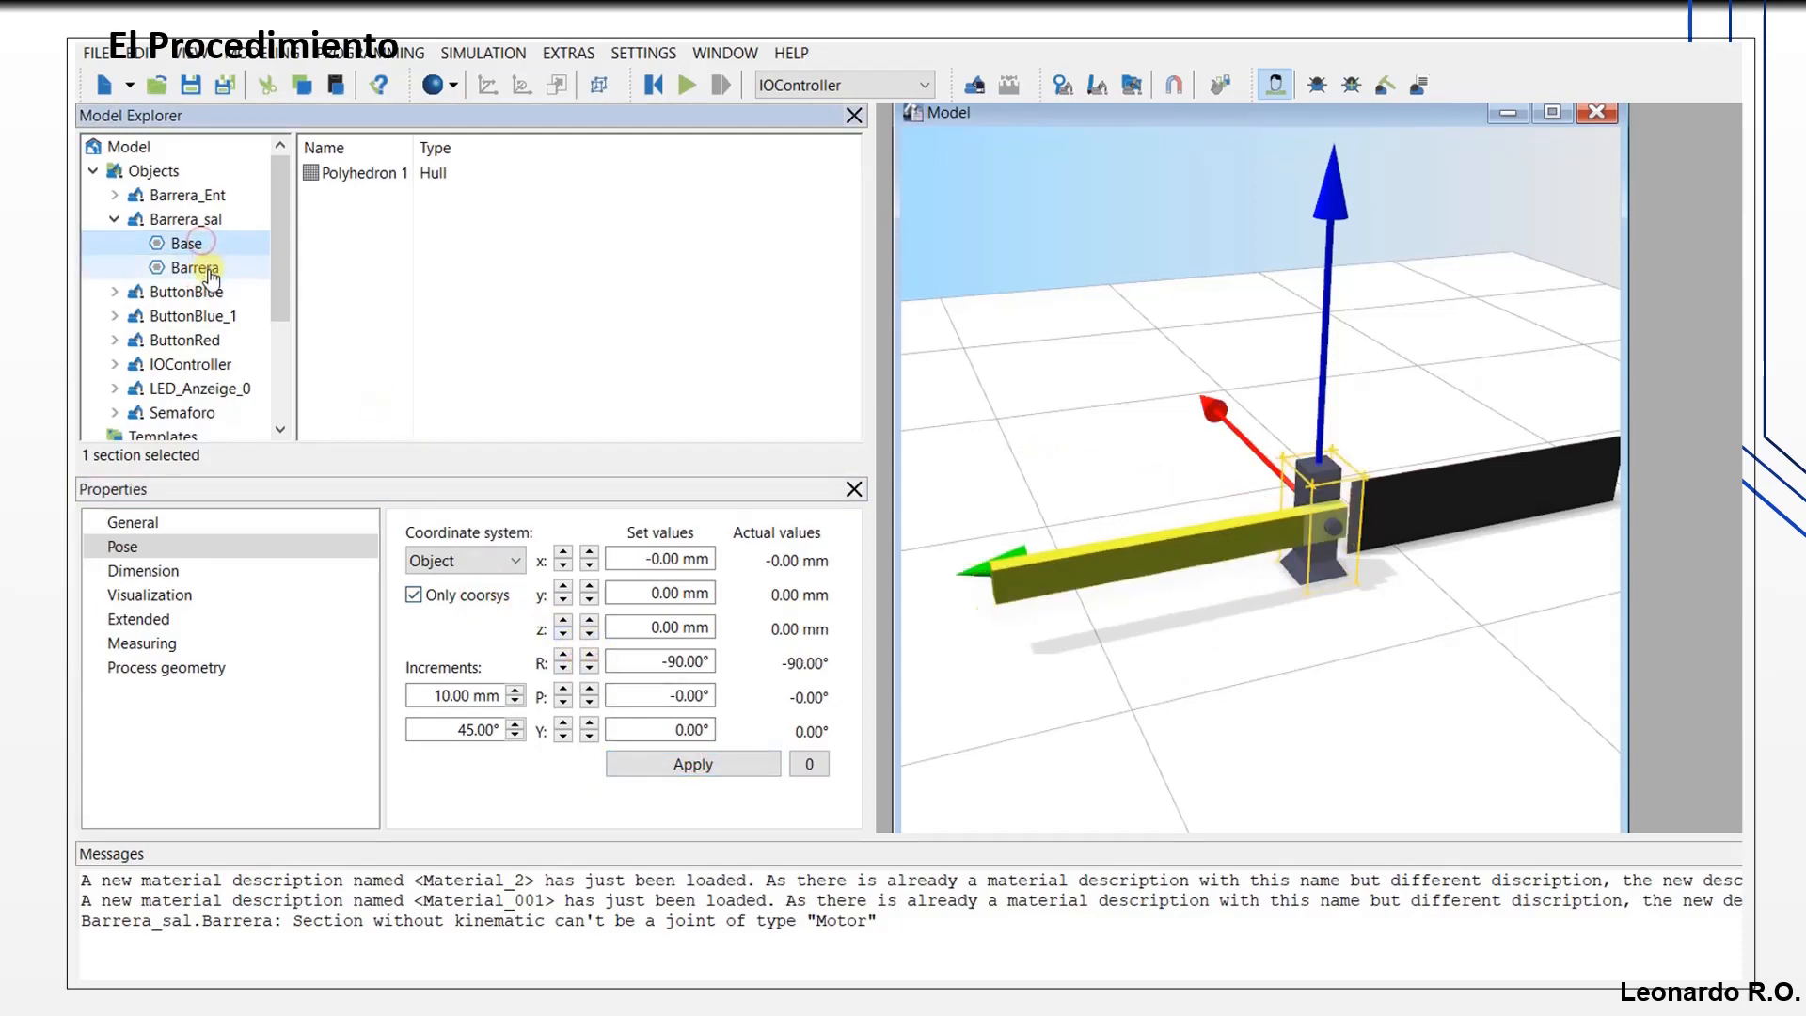
pyautogui.click(207, 269)
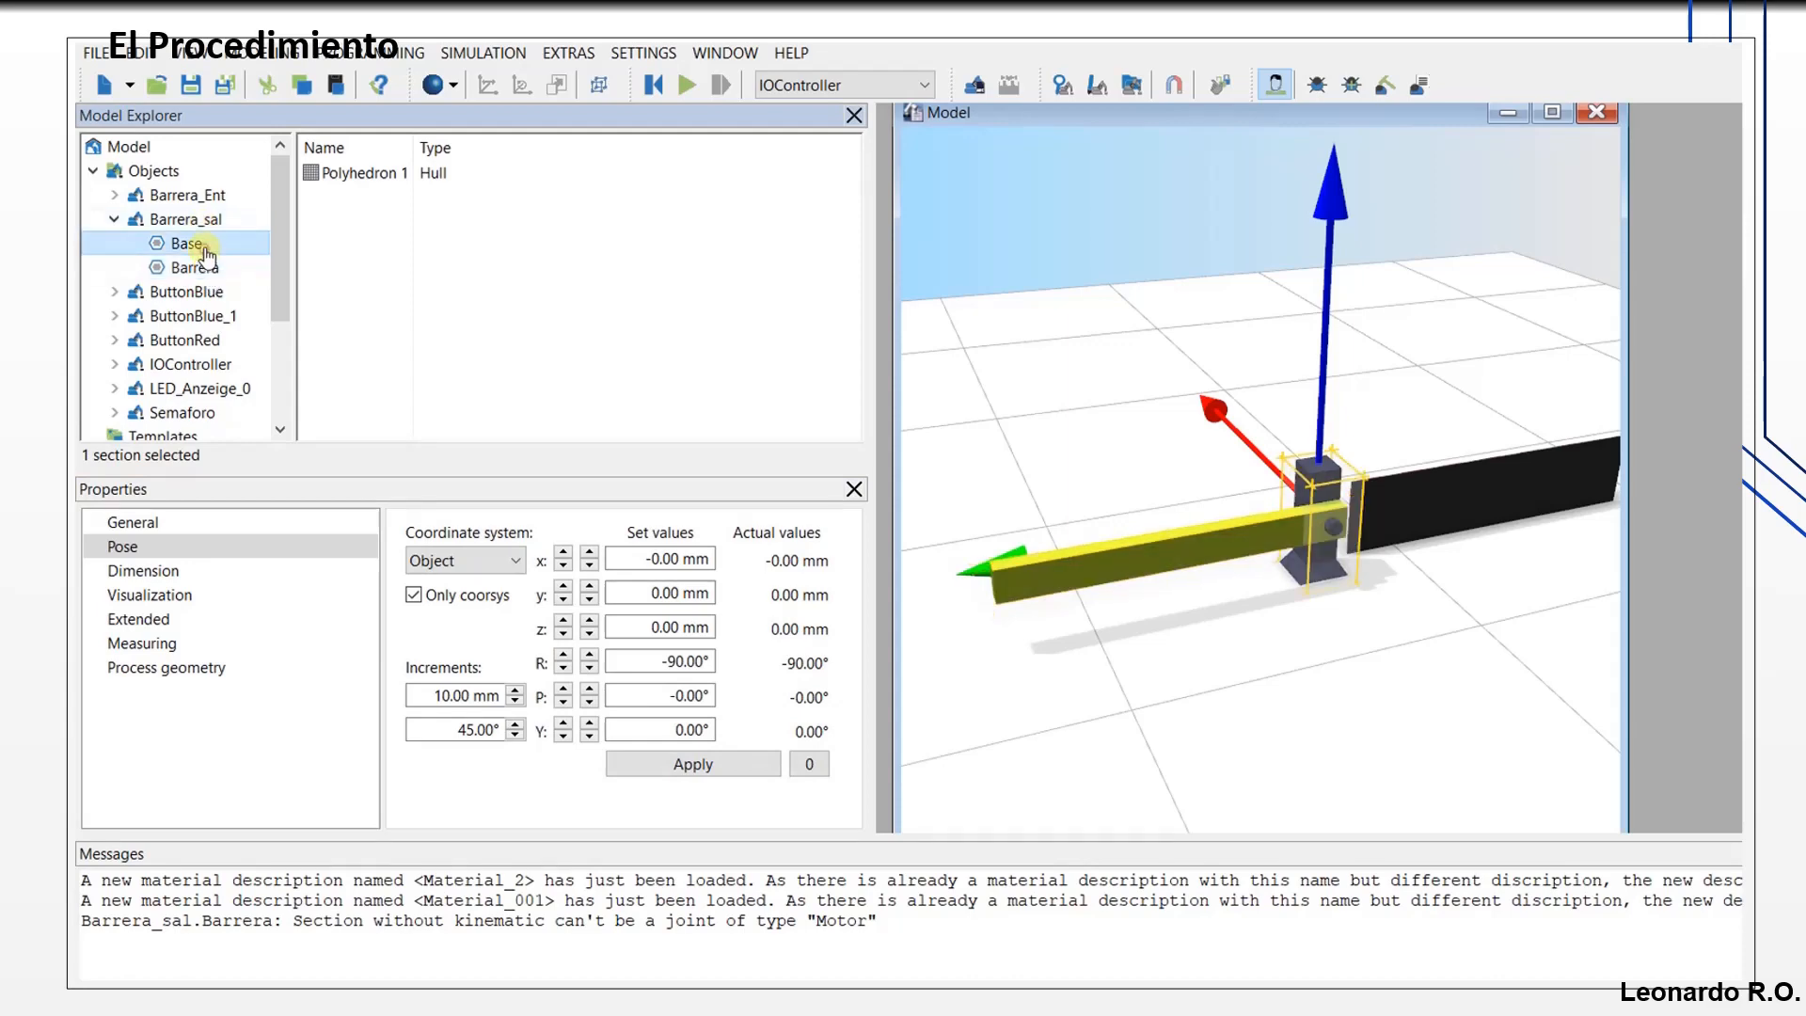
# Step: Set the object type of Barrera_sal to Mechanism
pyautogui.click(192, 219)
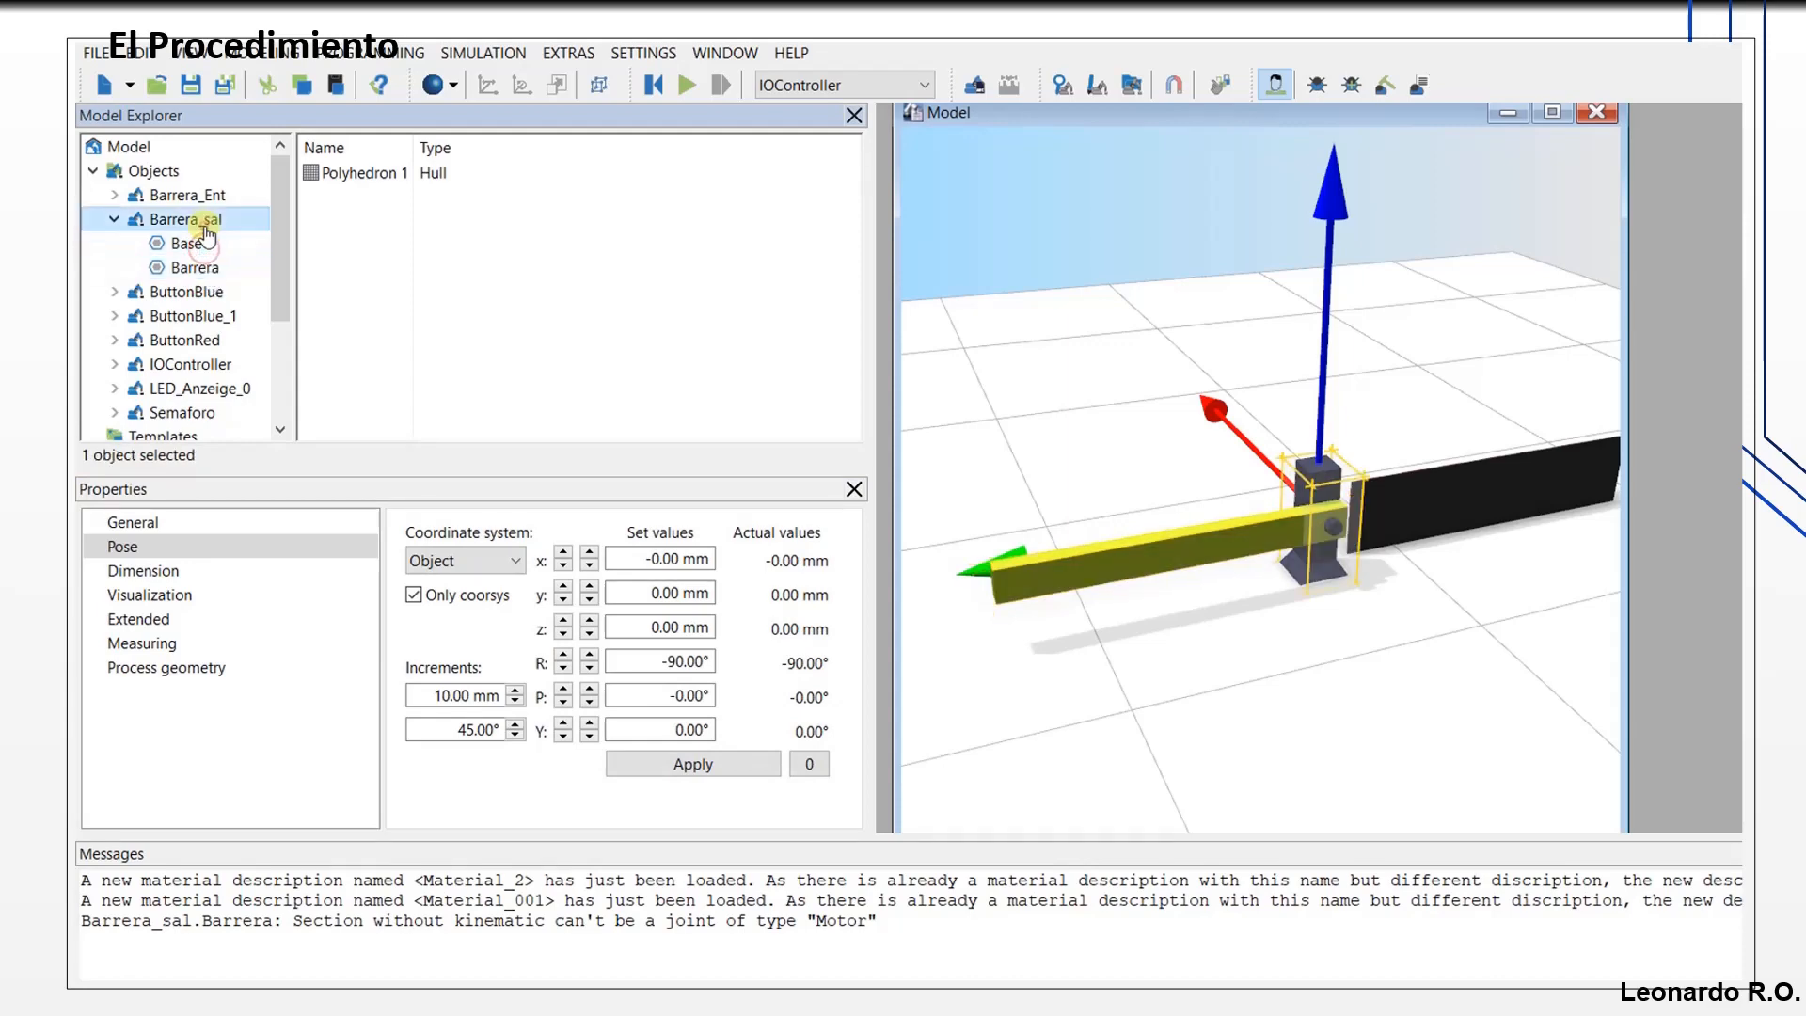
pyautogui.click(146, 529)
pyautogui.click(575, 616)
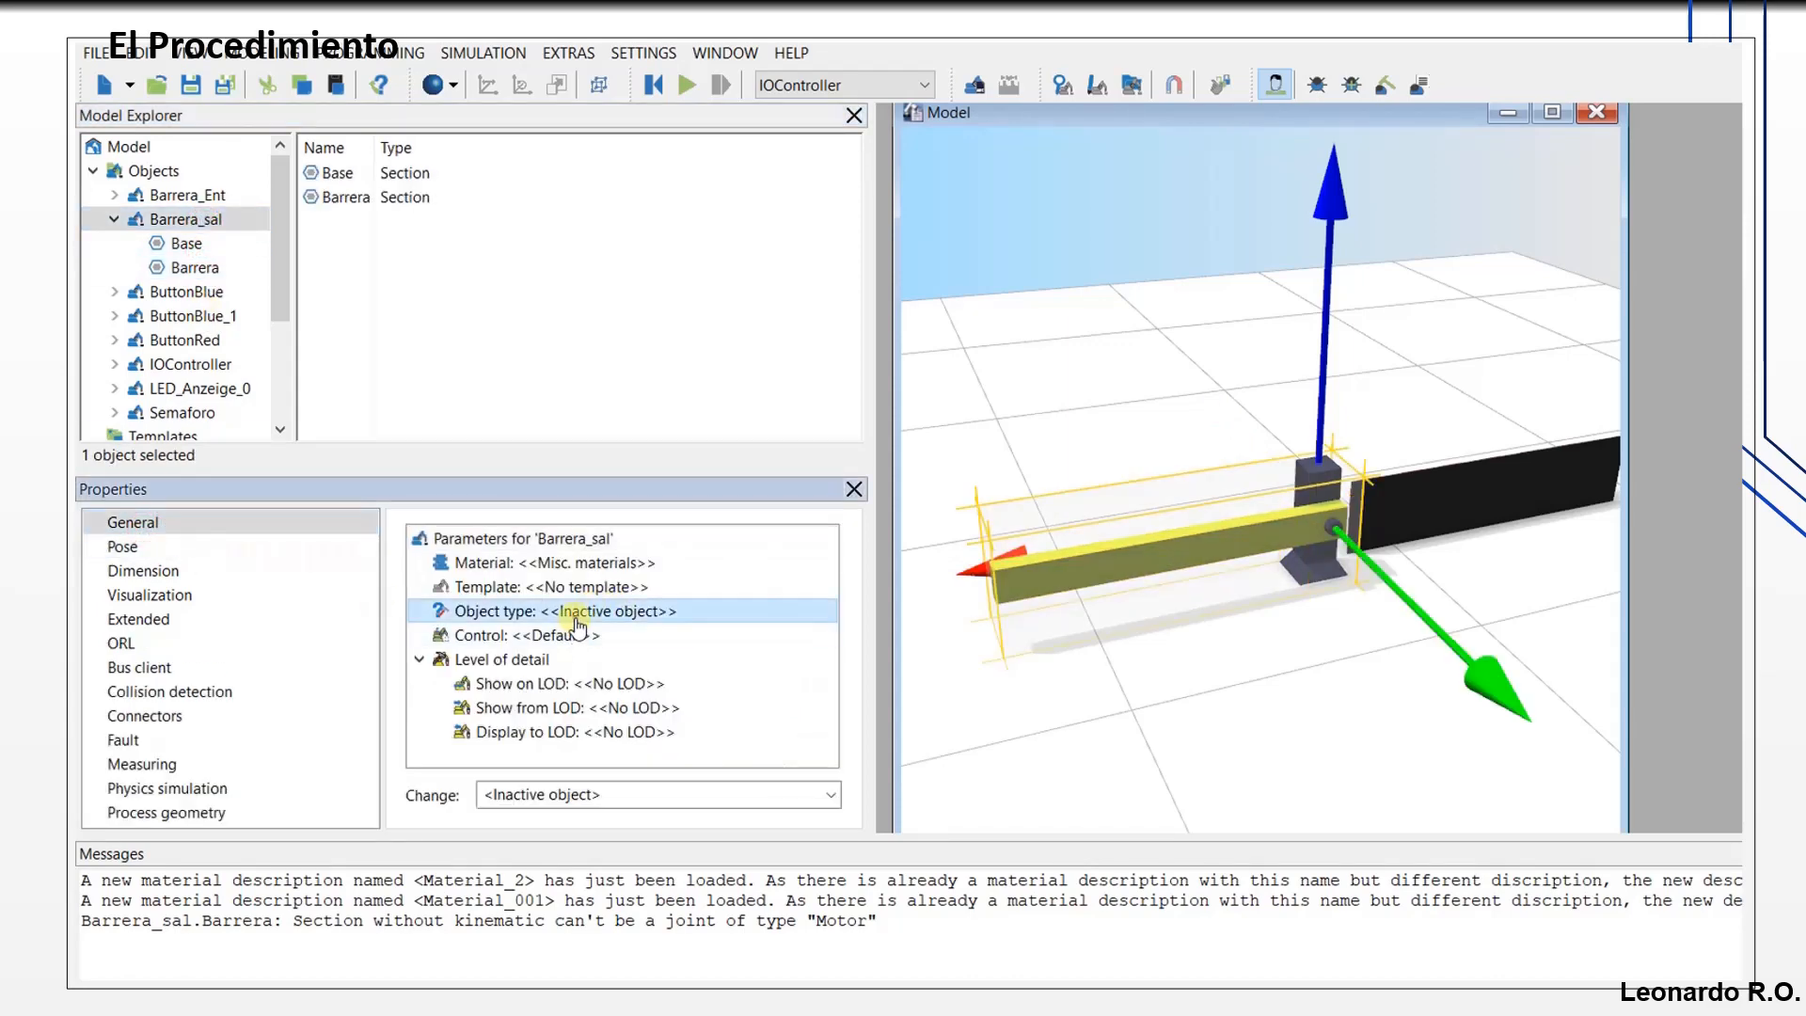
pyautogui.click(665, 795)
pyautogui.click(831, 796)
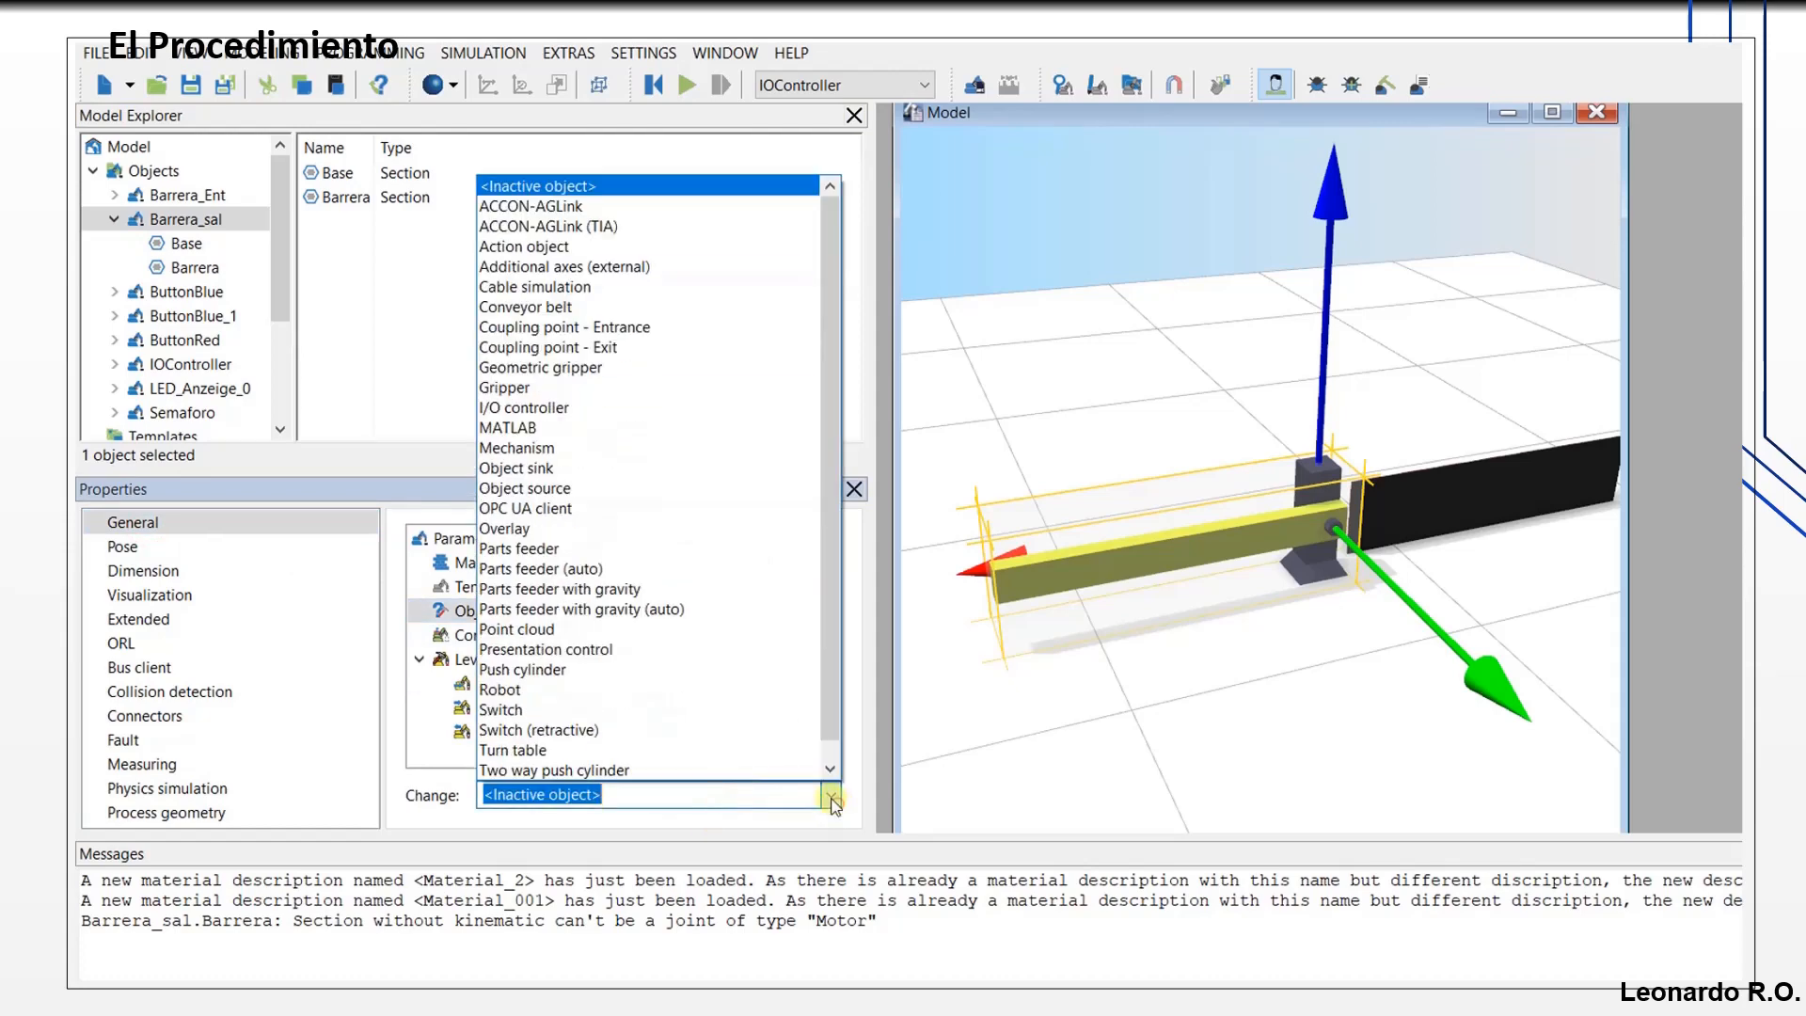
pyautogui.click(585, 447)
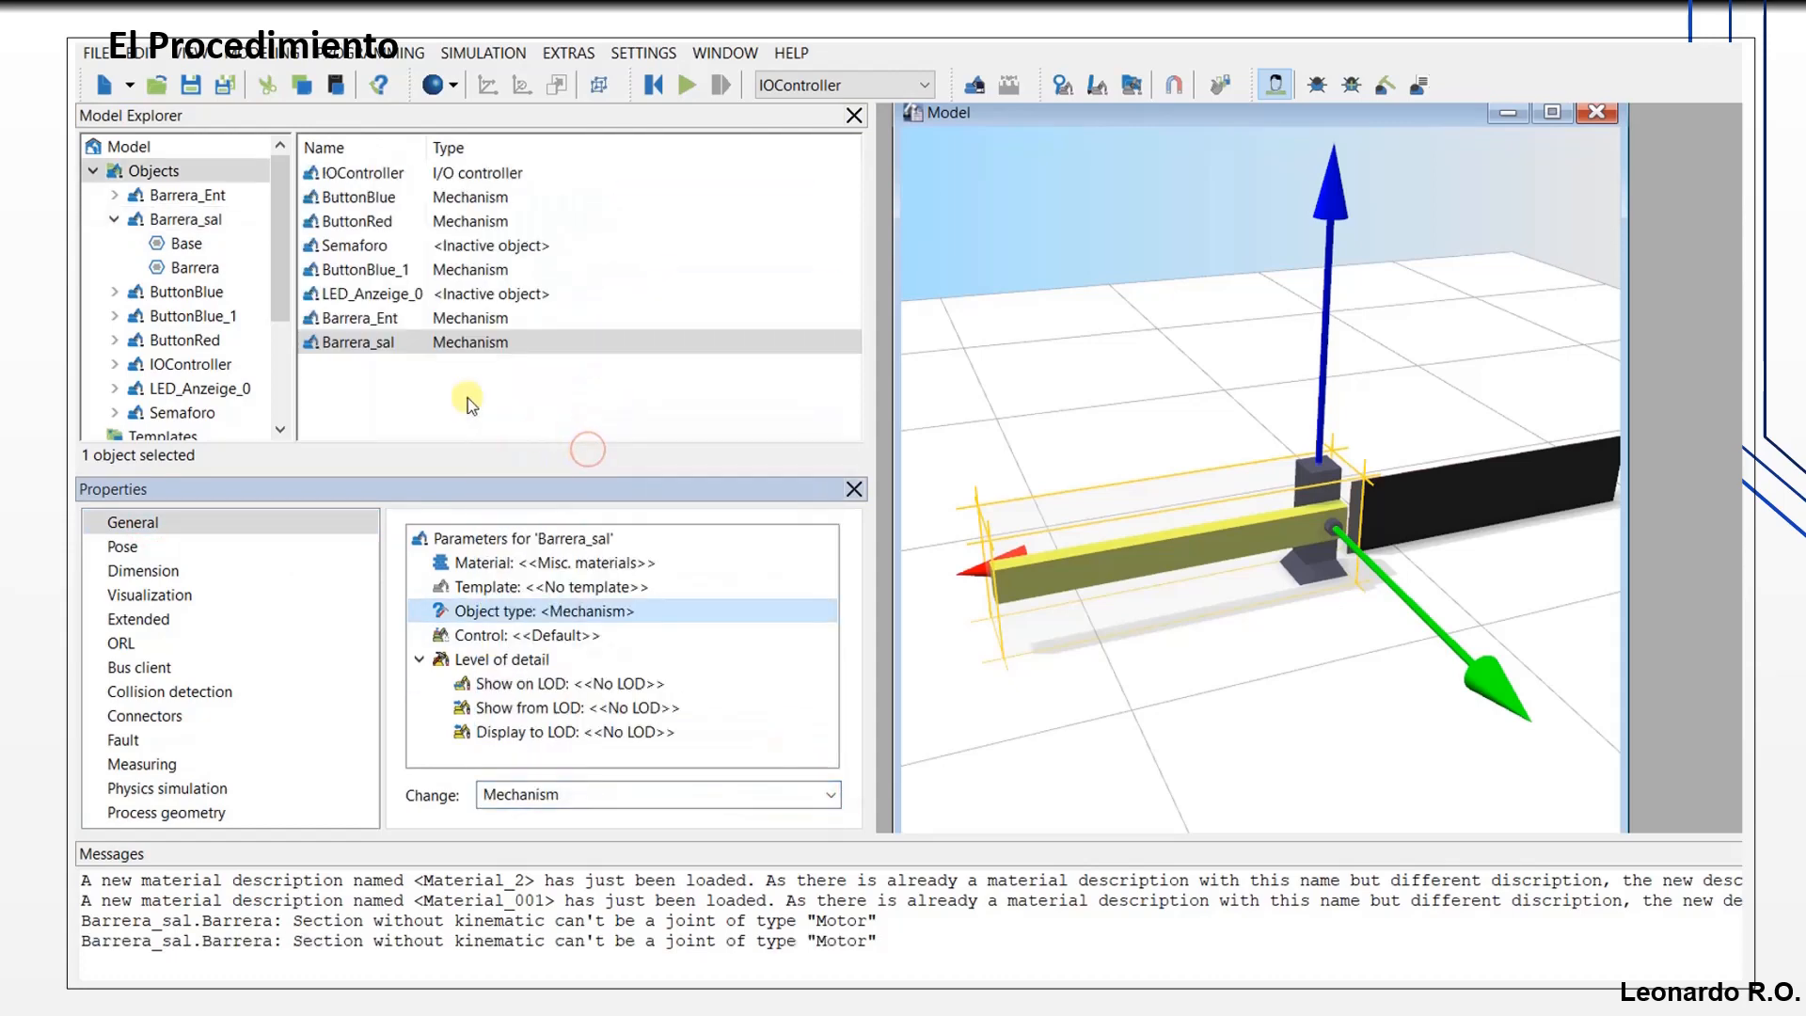
# Step: Turn the Barrera section of Barrera_sal into a kinematic joint
pyautogui.click(183, 268)
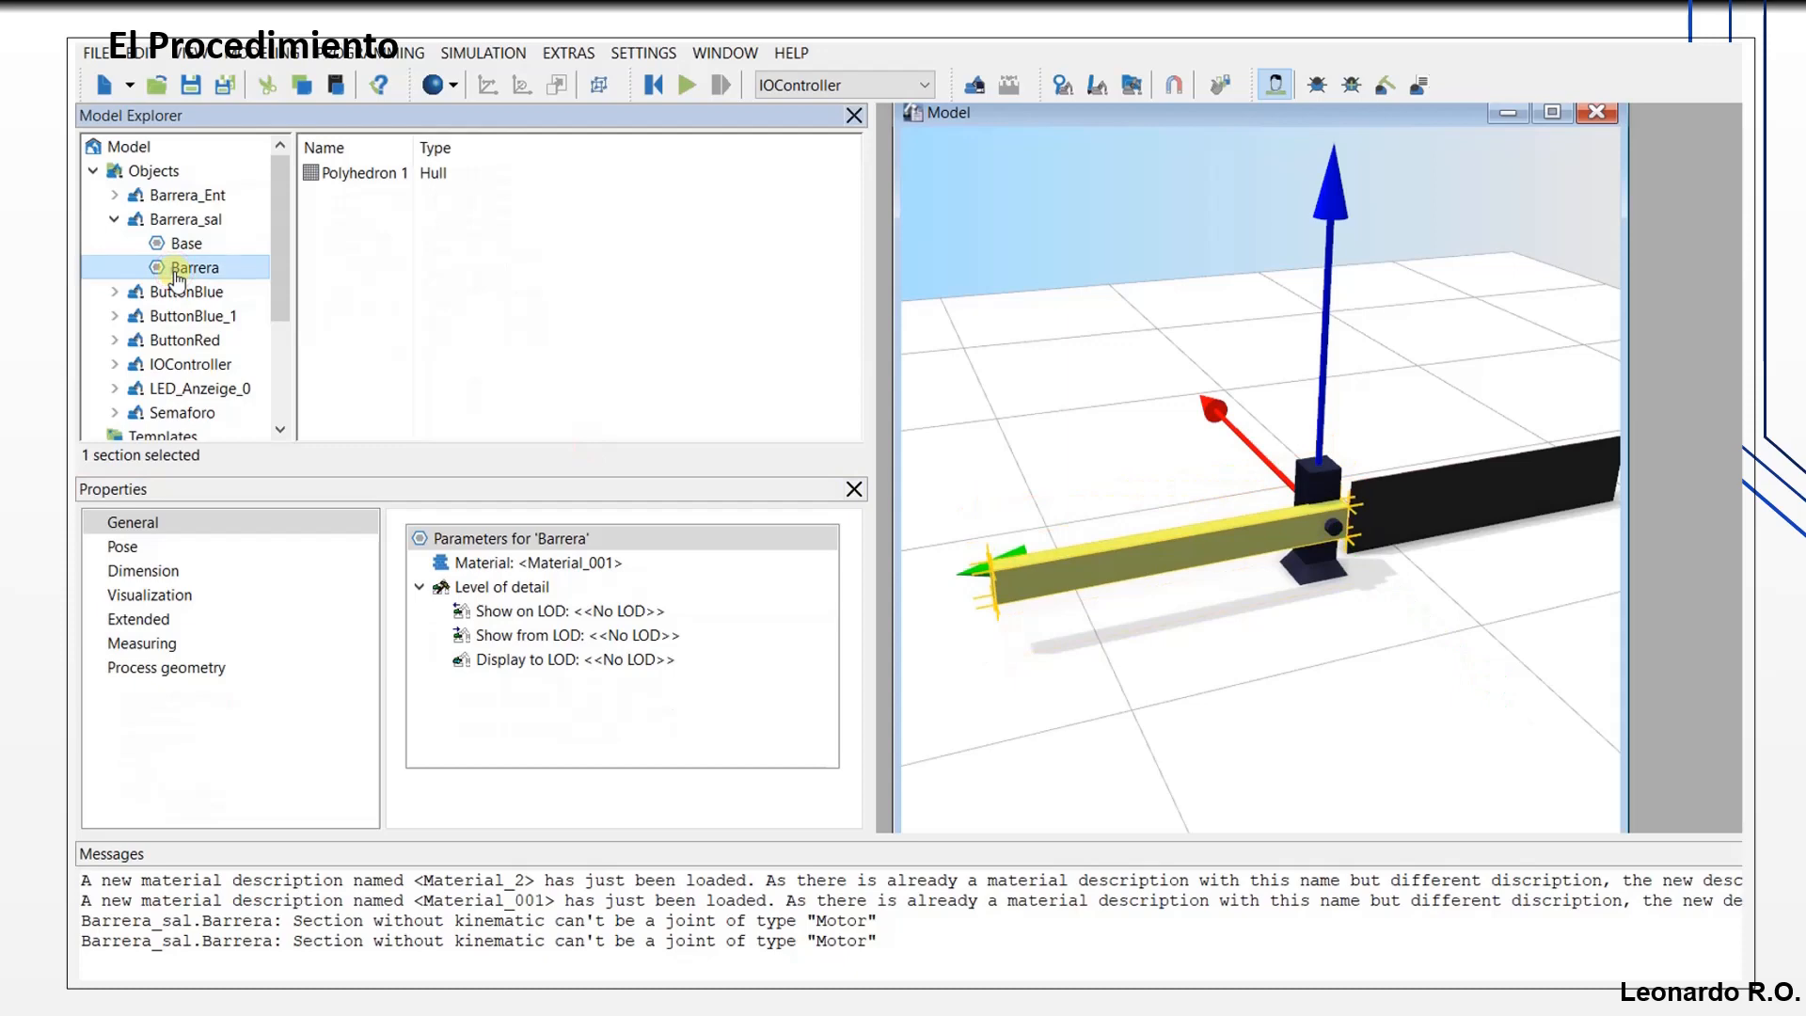
pyautogui.rightClick(174, 276)
pyautogui.click(237, 506)
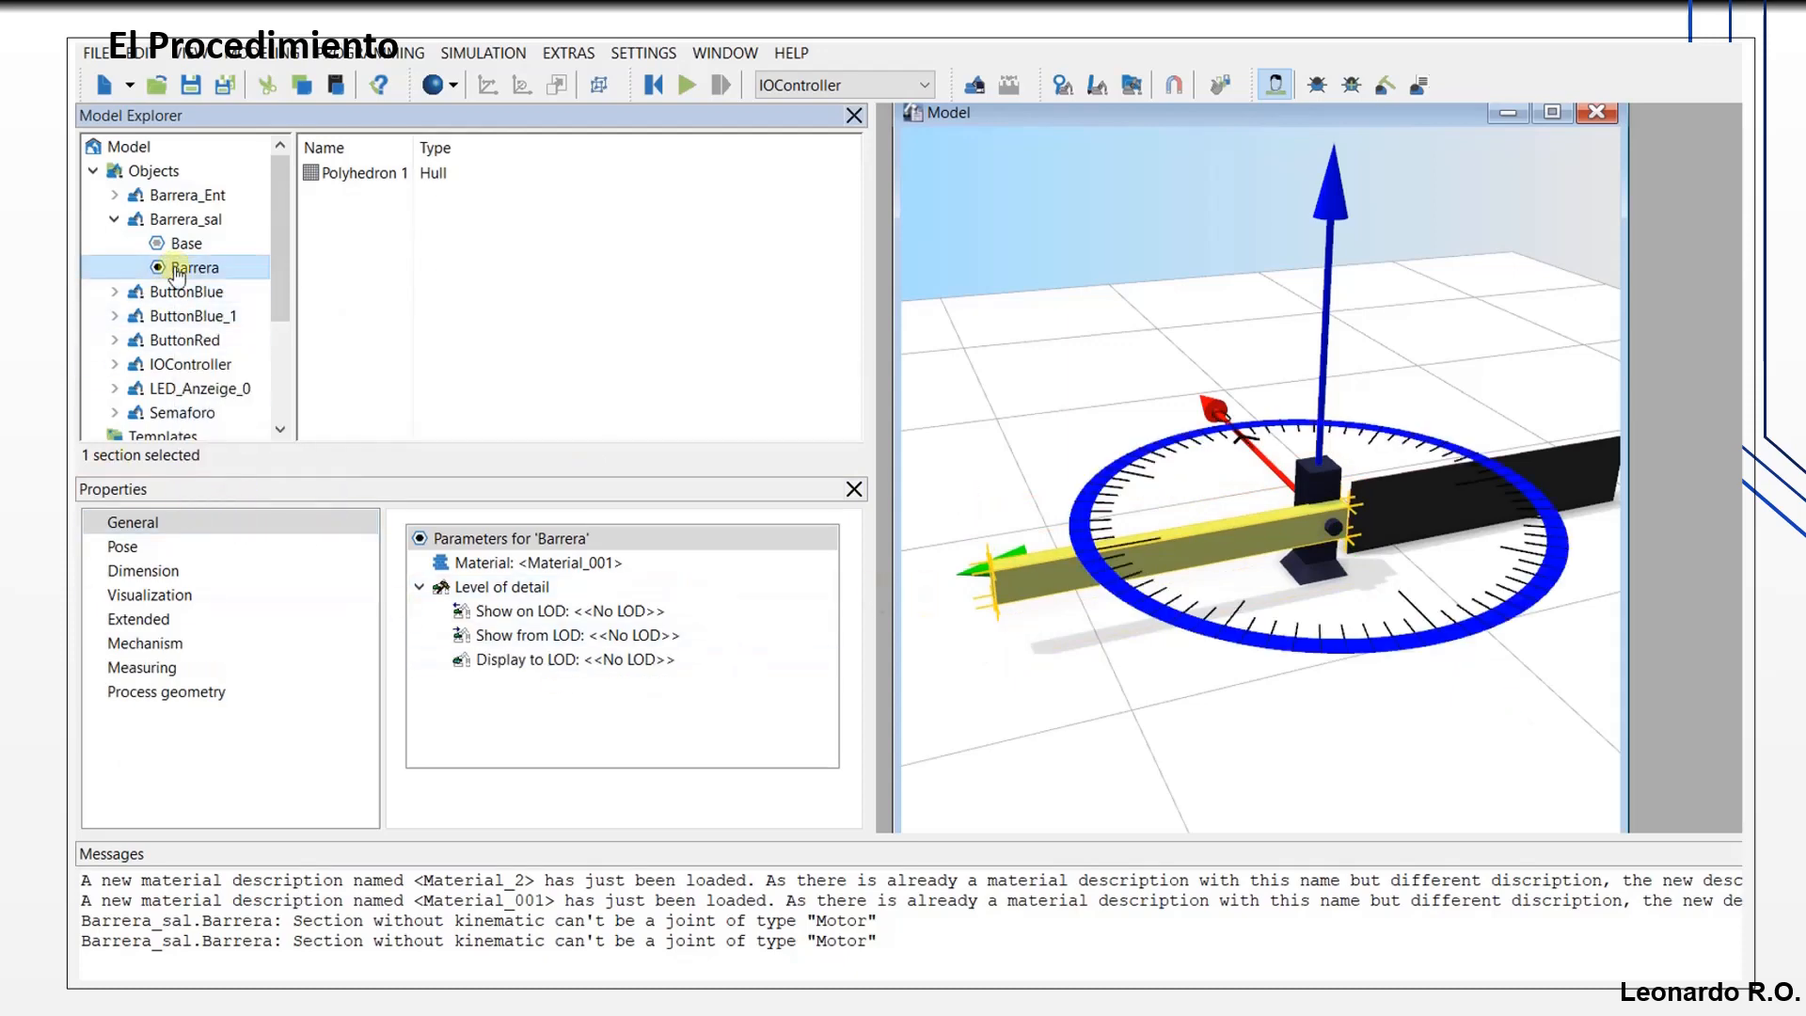
# Step: Set the Barrera joint's axis to Rotation x in the DH parameters of Barrera_sal
pyautogui.click(182, 220)
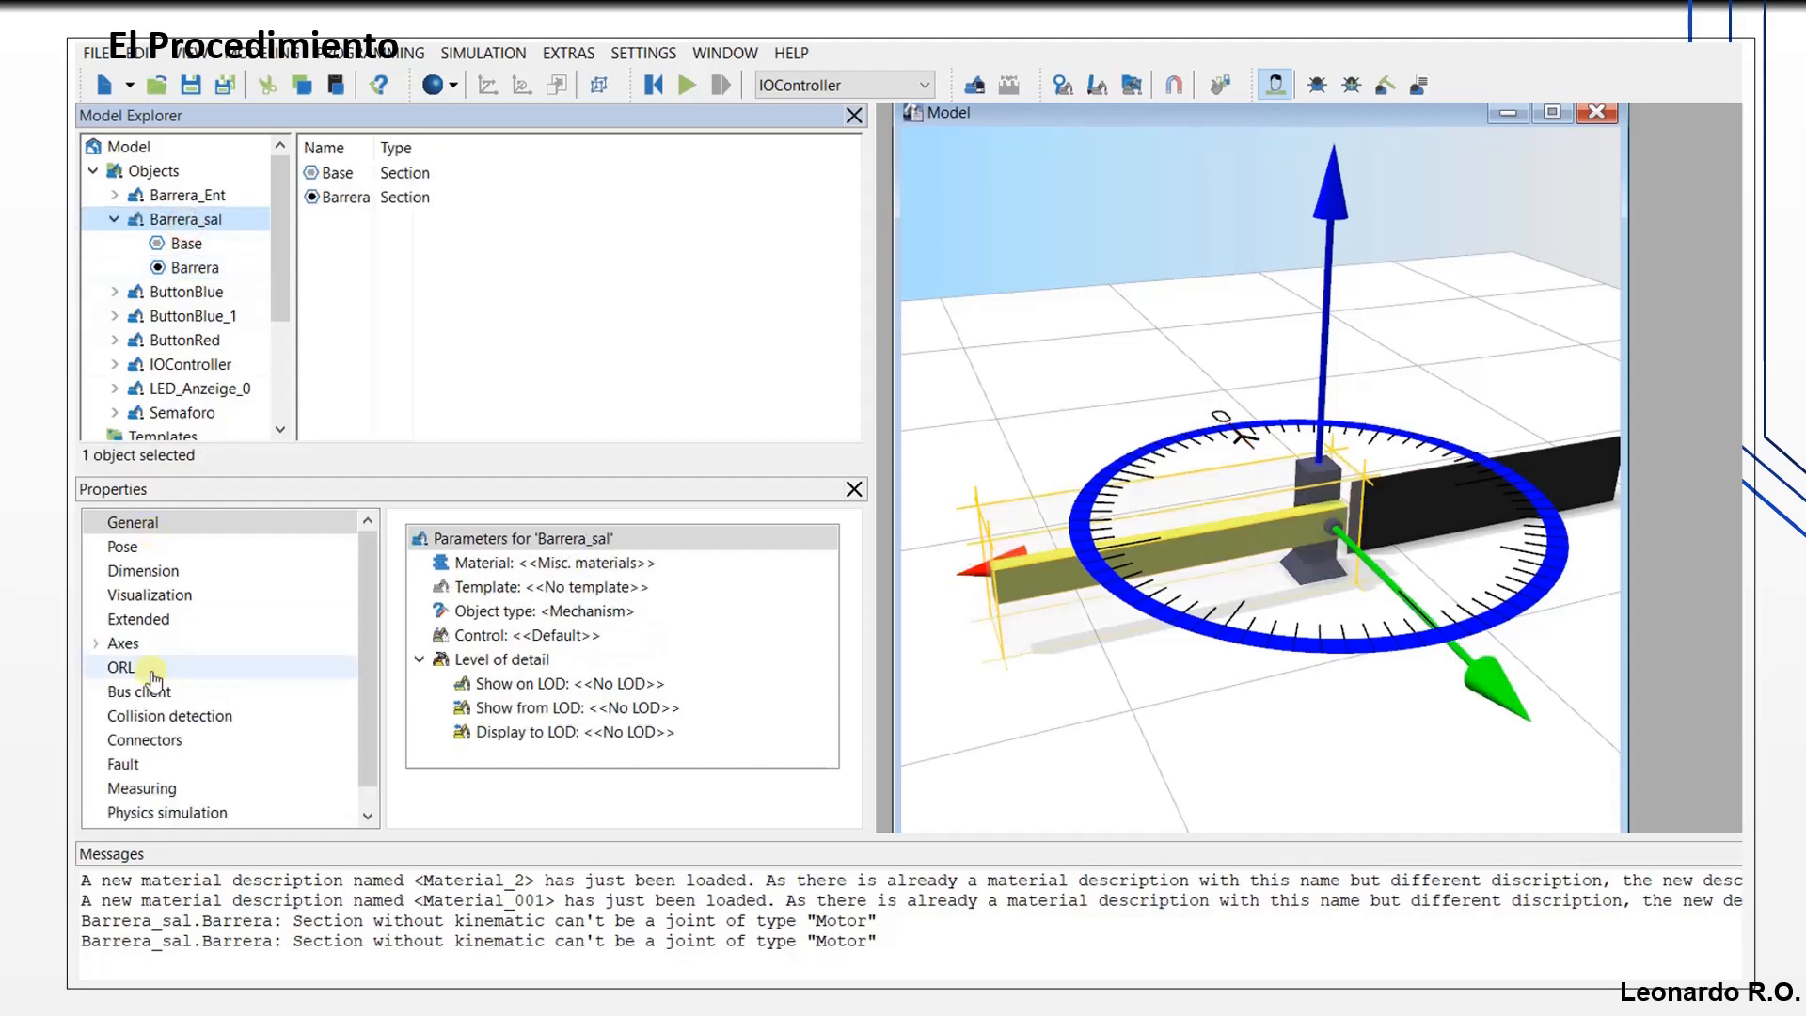
pyautogui.click(122, 644)
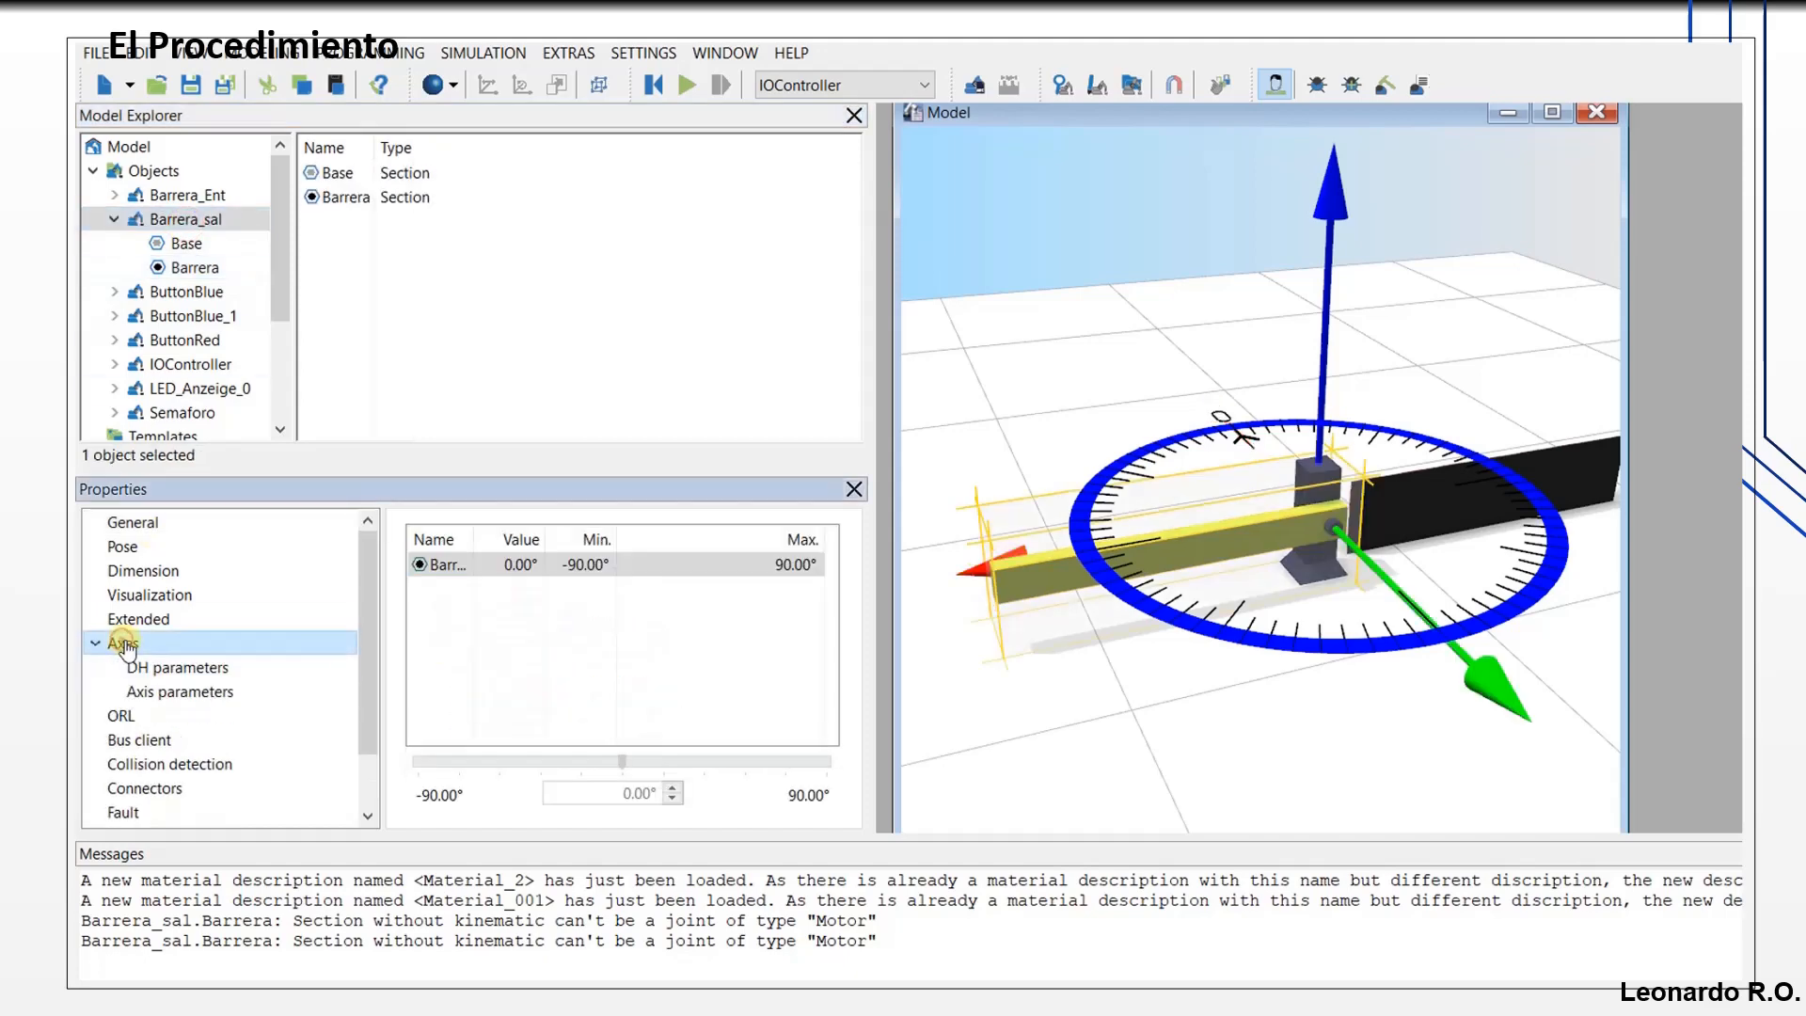
pyautogui.click(186, 670)
pyautogui.click(826, 542)
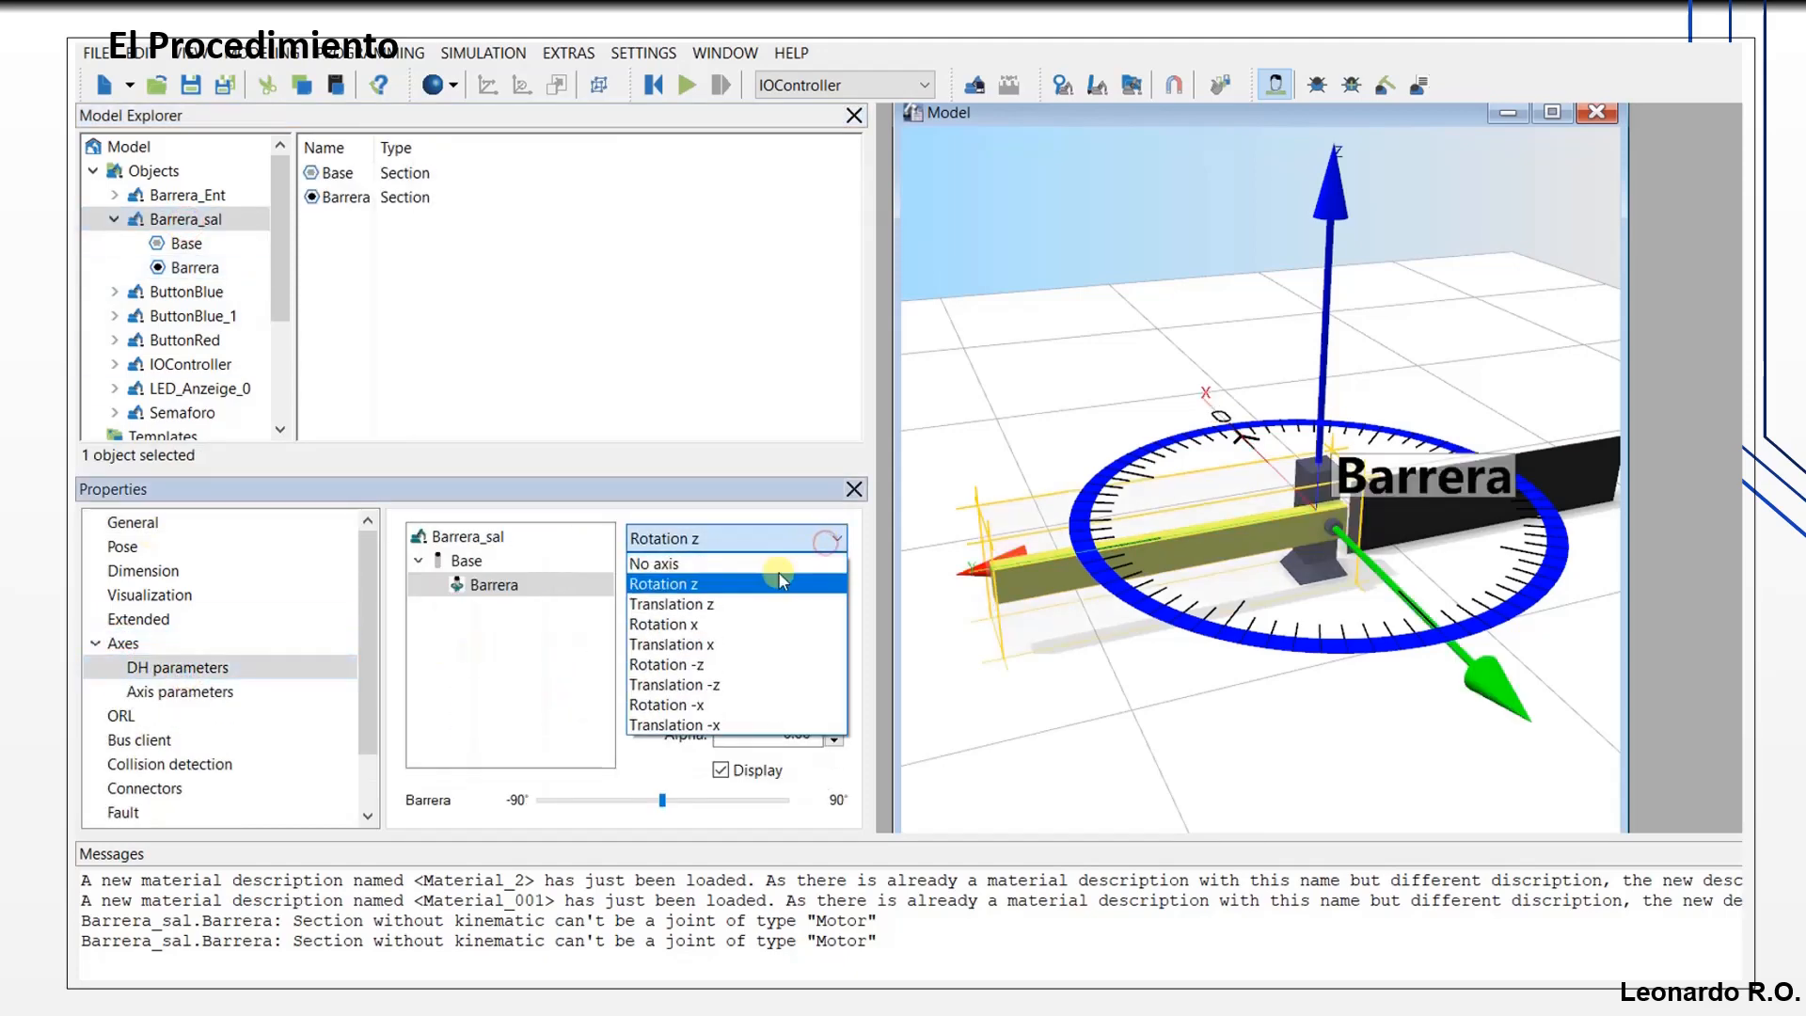
pyautogui.click(729, 625)
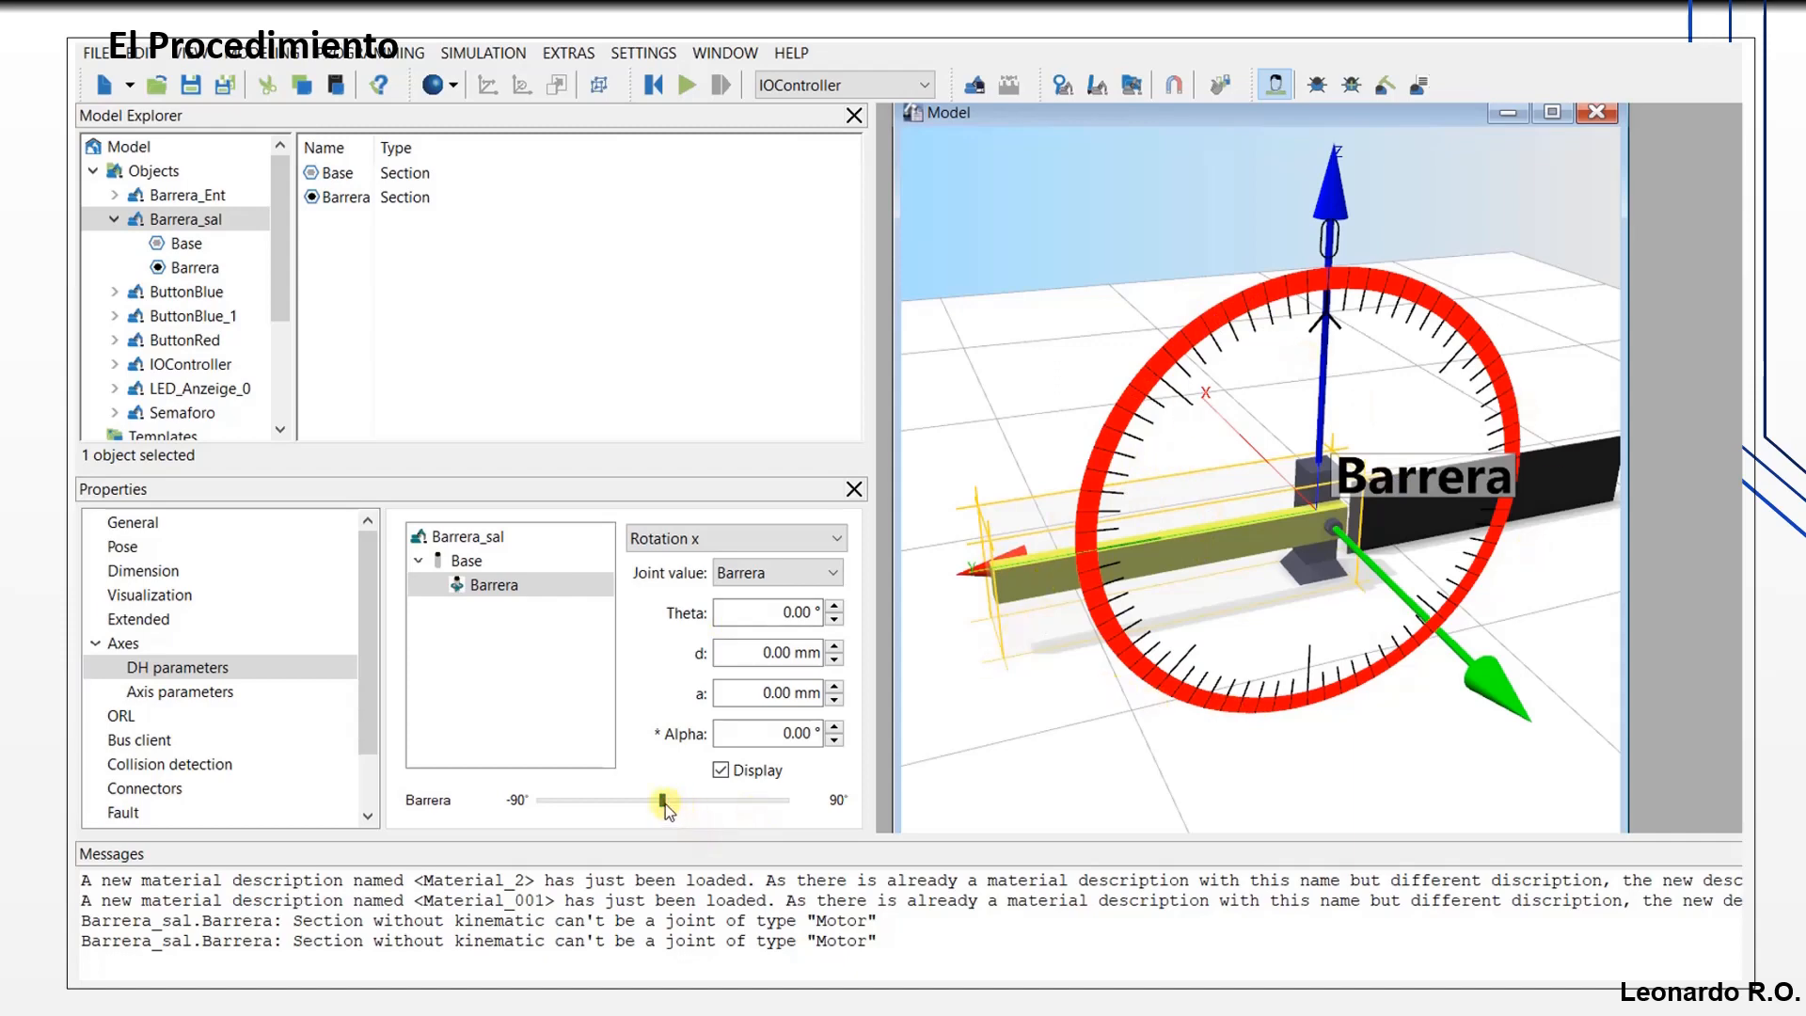
# Step: Test the Barrera joint by swinging the arm in both directions and returning it to its horizontal start position
pyautogui.moveTo(664, 804); pyautogui.dragTo(615, 811)
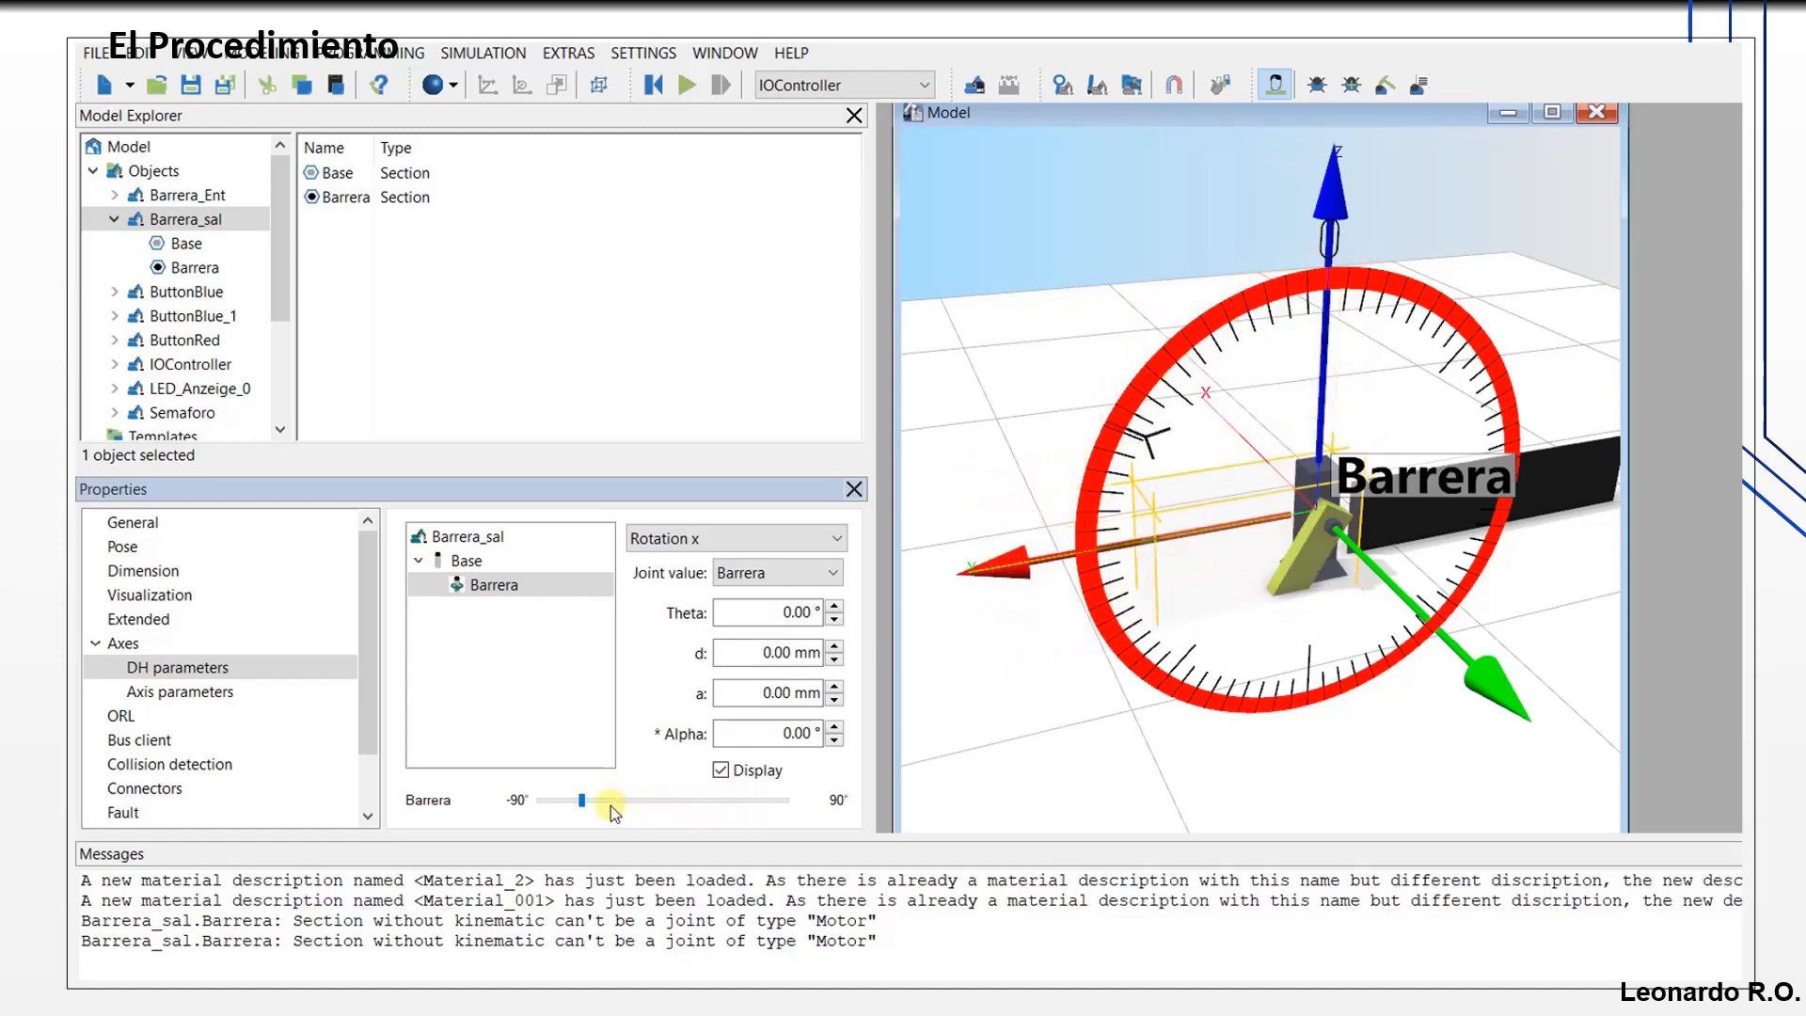
pyautogui.click(690, 805)
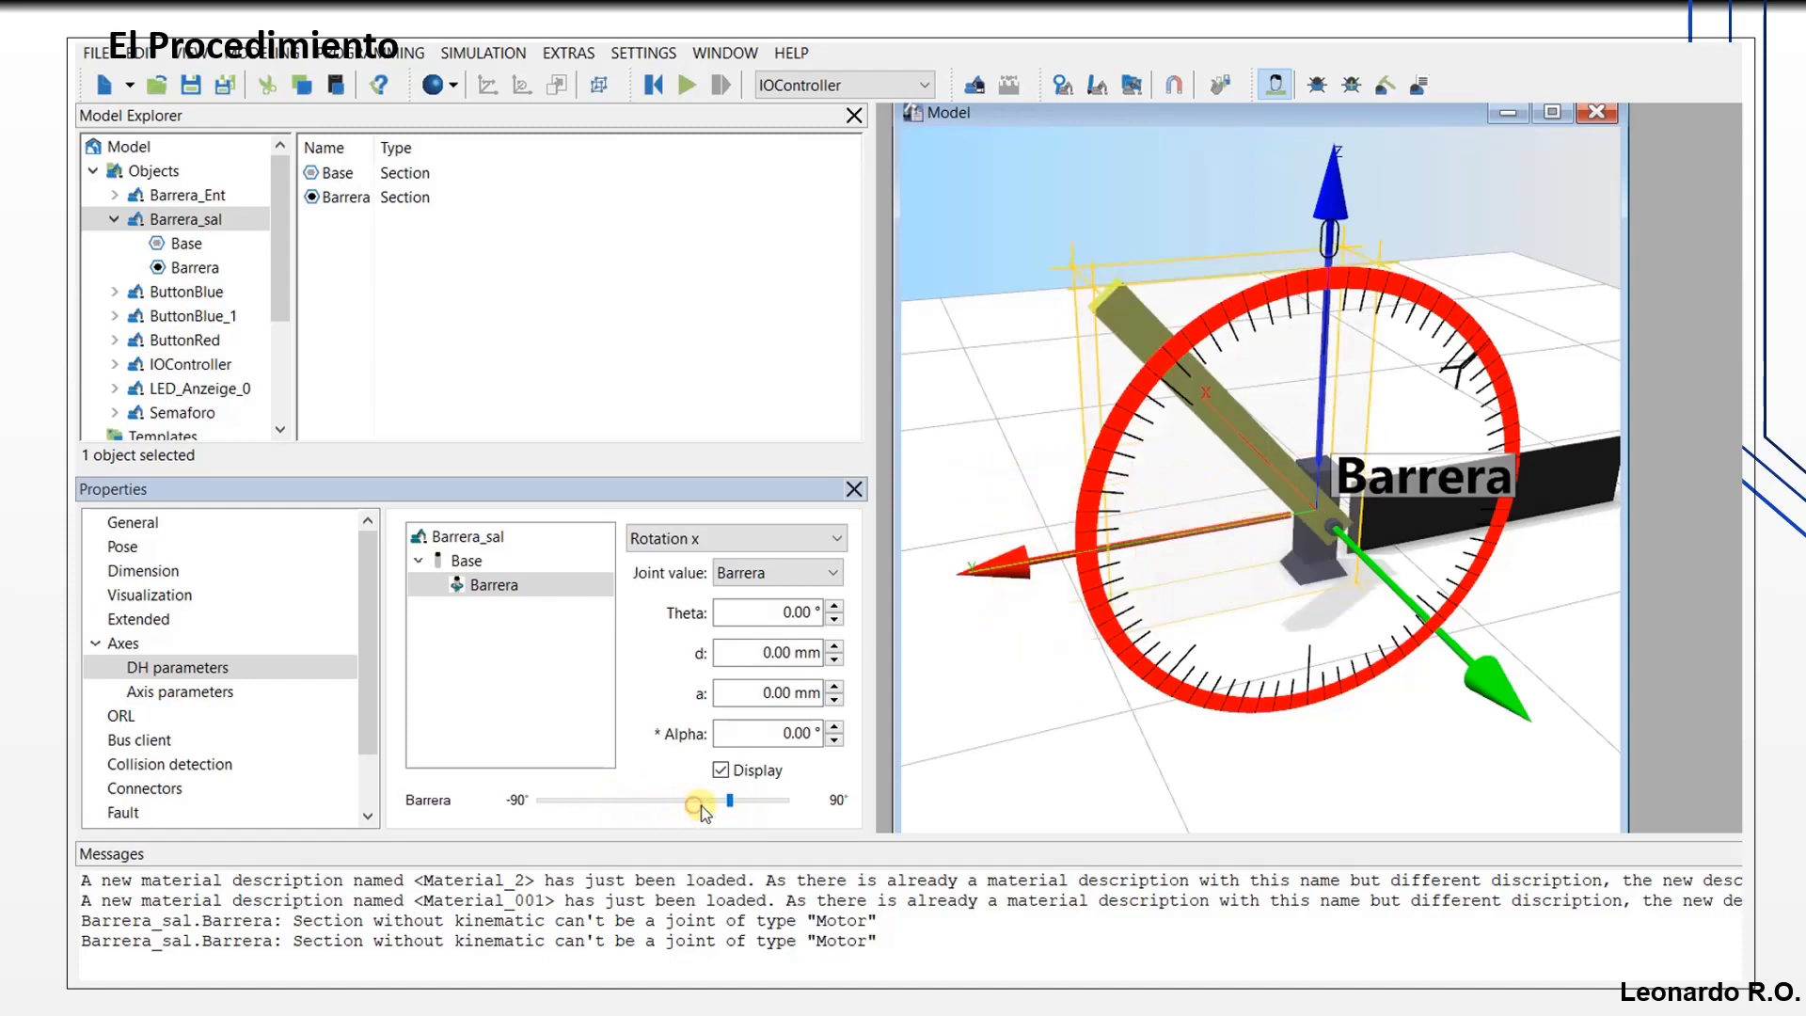
pyautogui.click(637, 809)
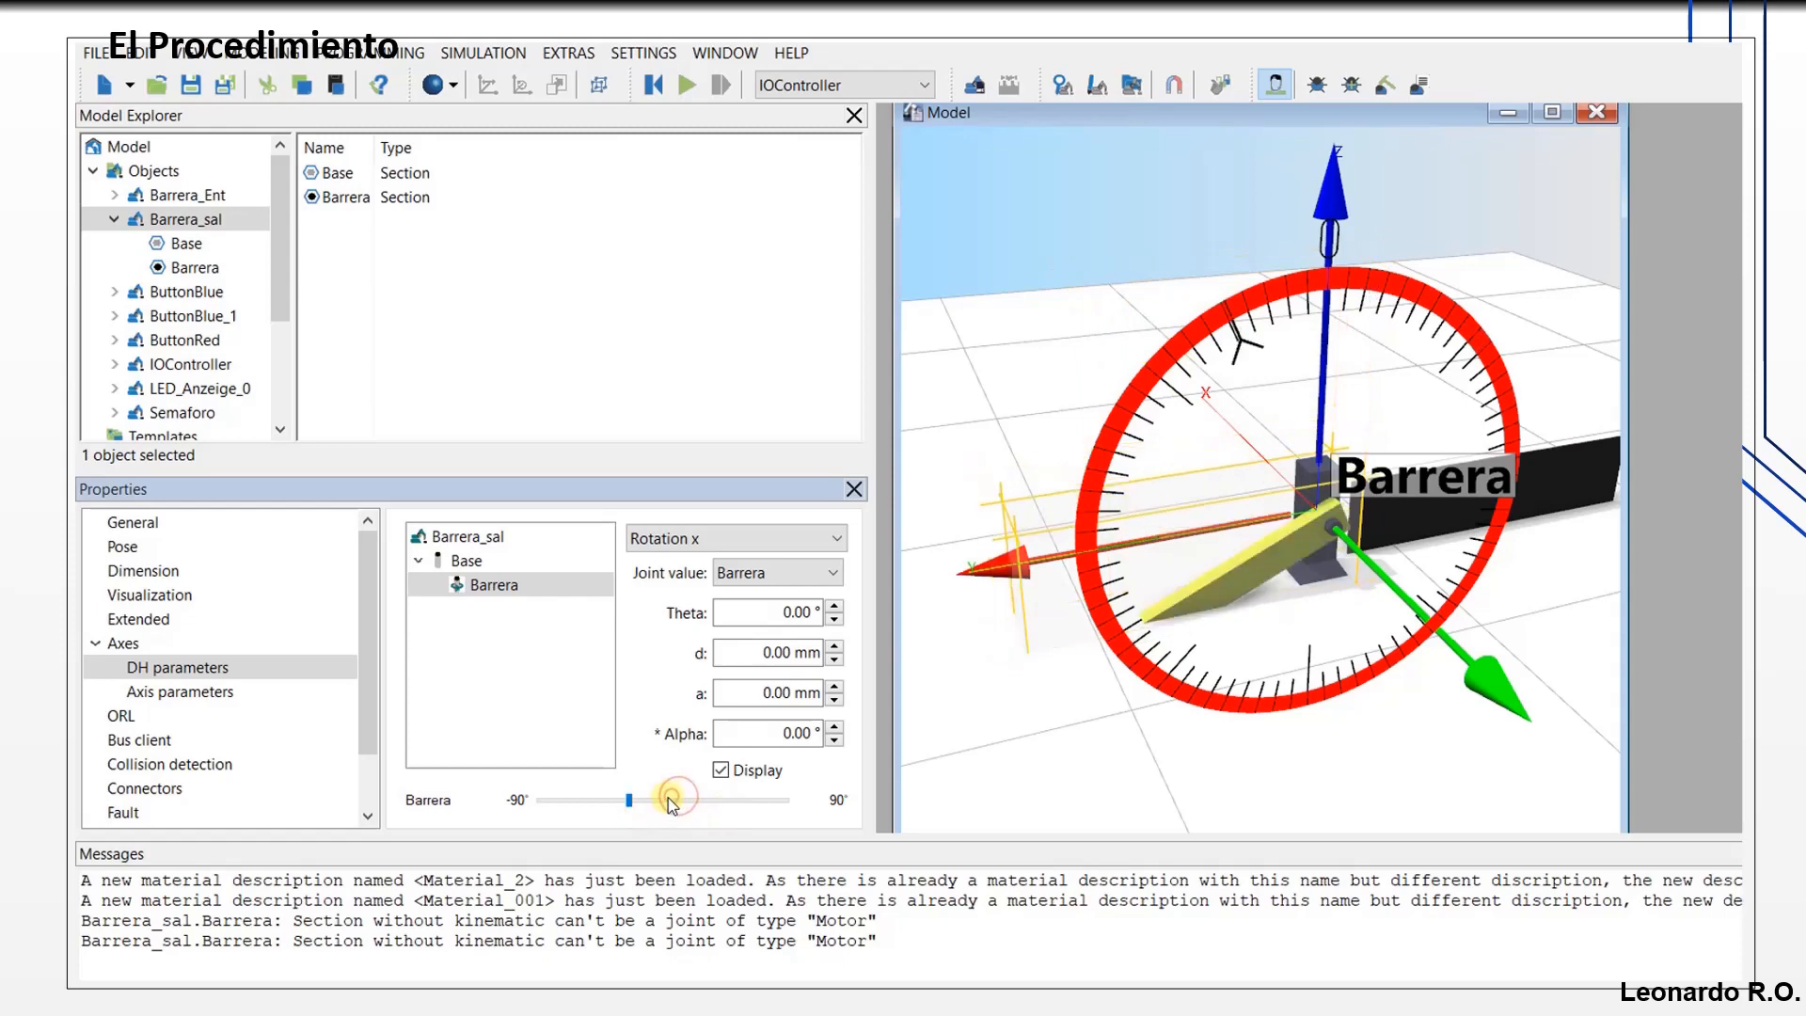
pyautogui.click(637, 807)
pyautogui.moveTo(637, 800); pyautogui.dragTo(664, 802)
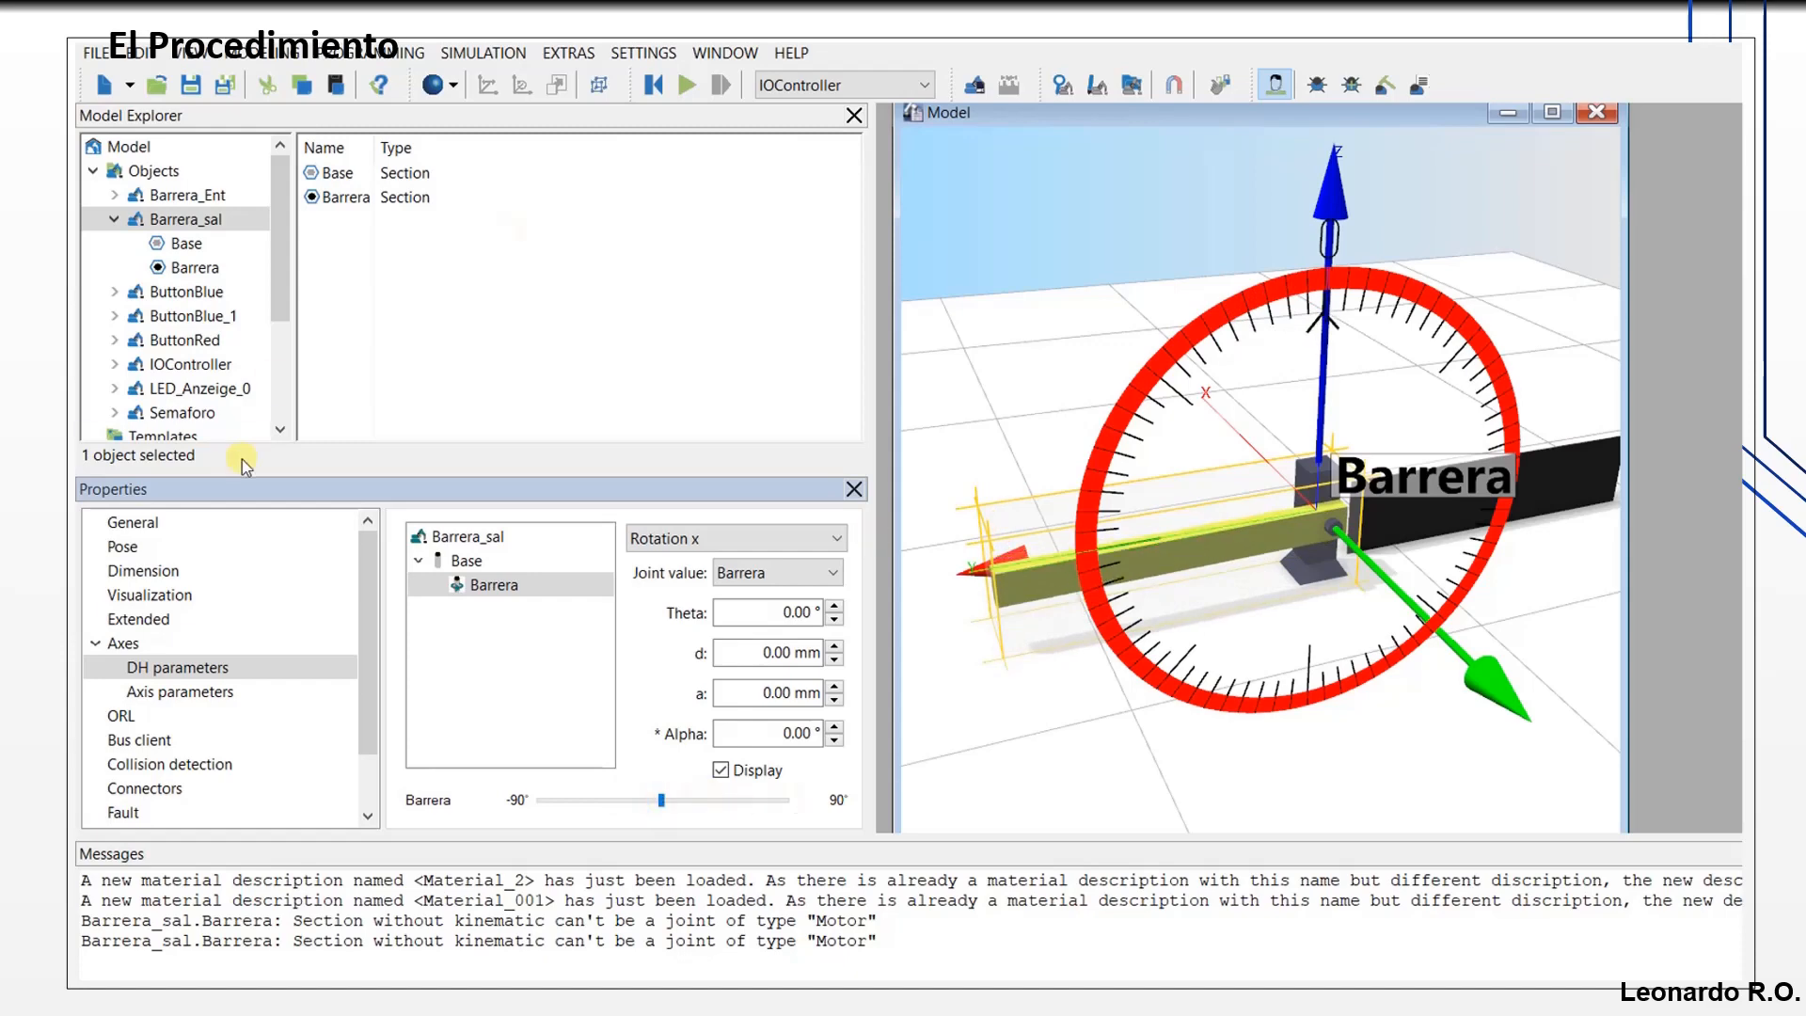
# Step: Examine the Motor mechanism attributes of the Barrera section, widening the Attribute column to read the input and output names in full
pyautogui.click(188, 269)
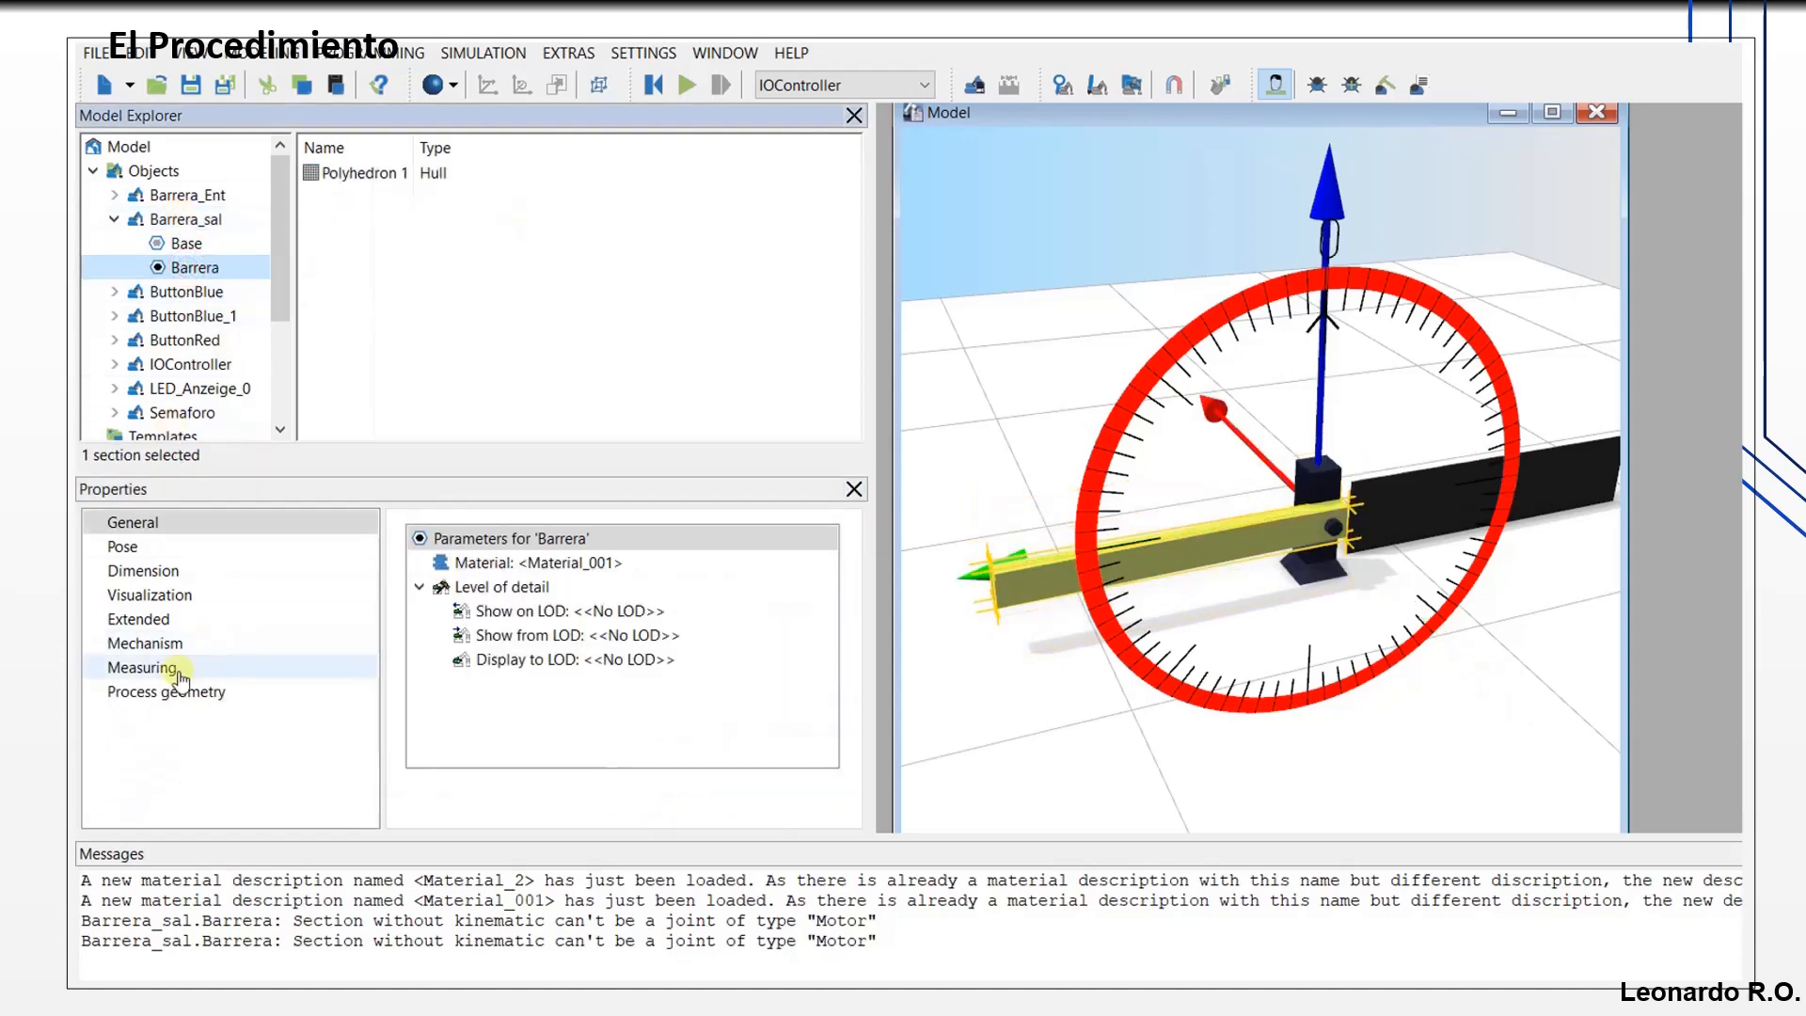
pyautogui.click(160, 647)
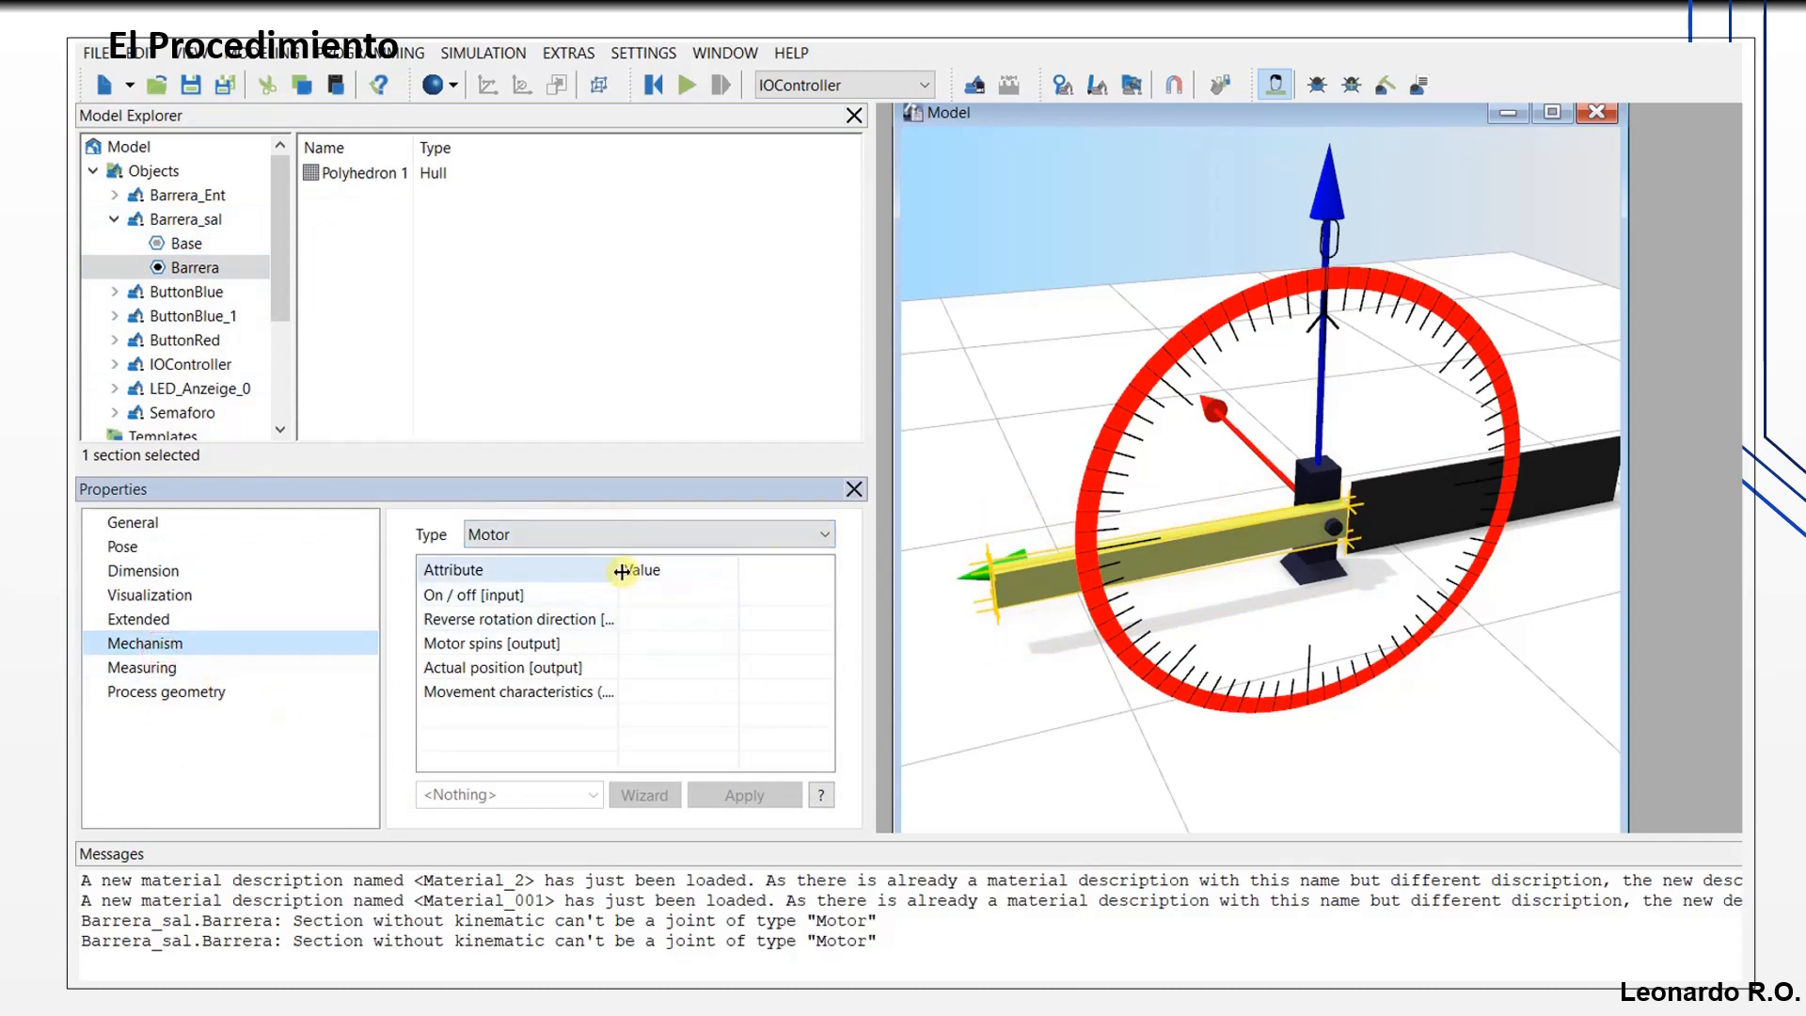
pyautogui.moveTo(618, 571); pyautogui.dragTo(660, 570)
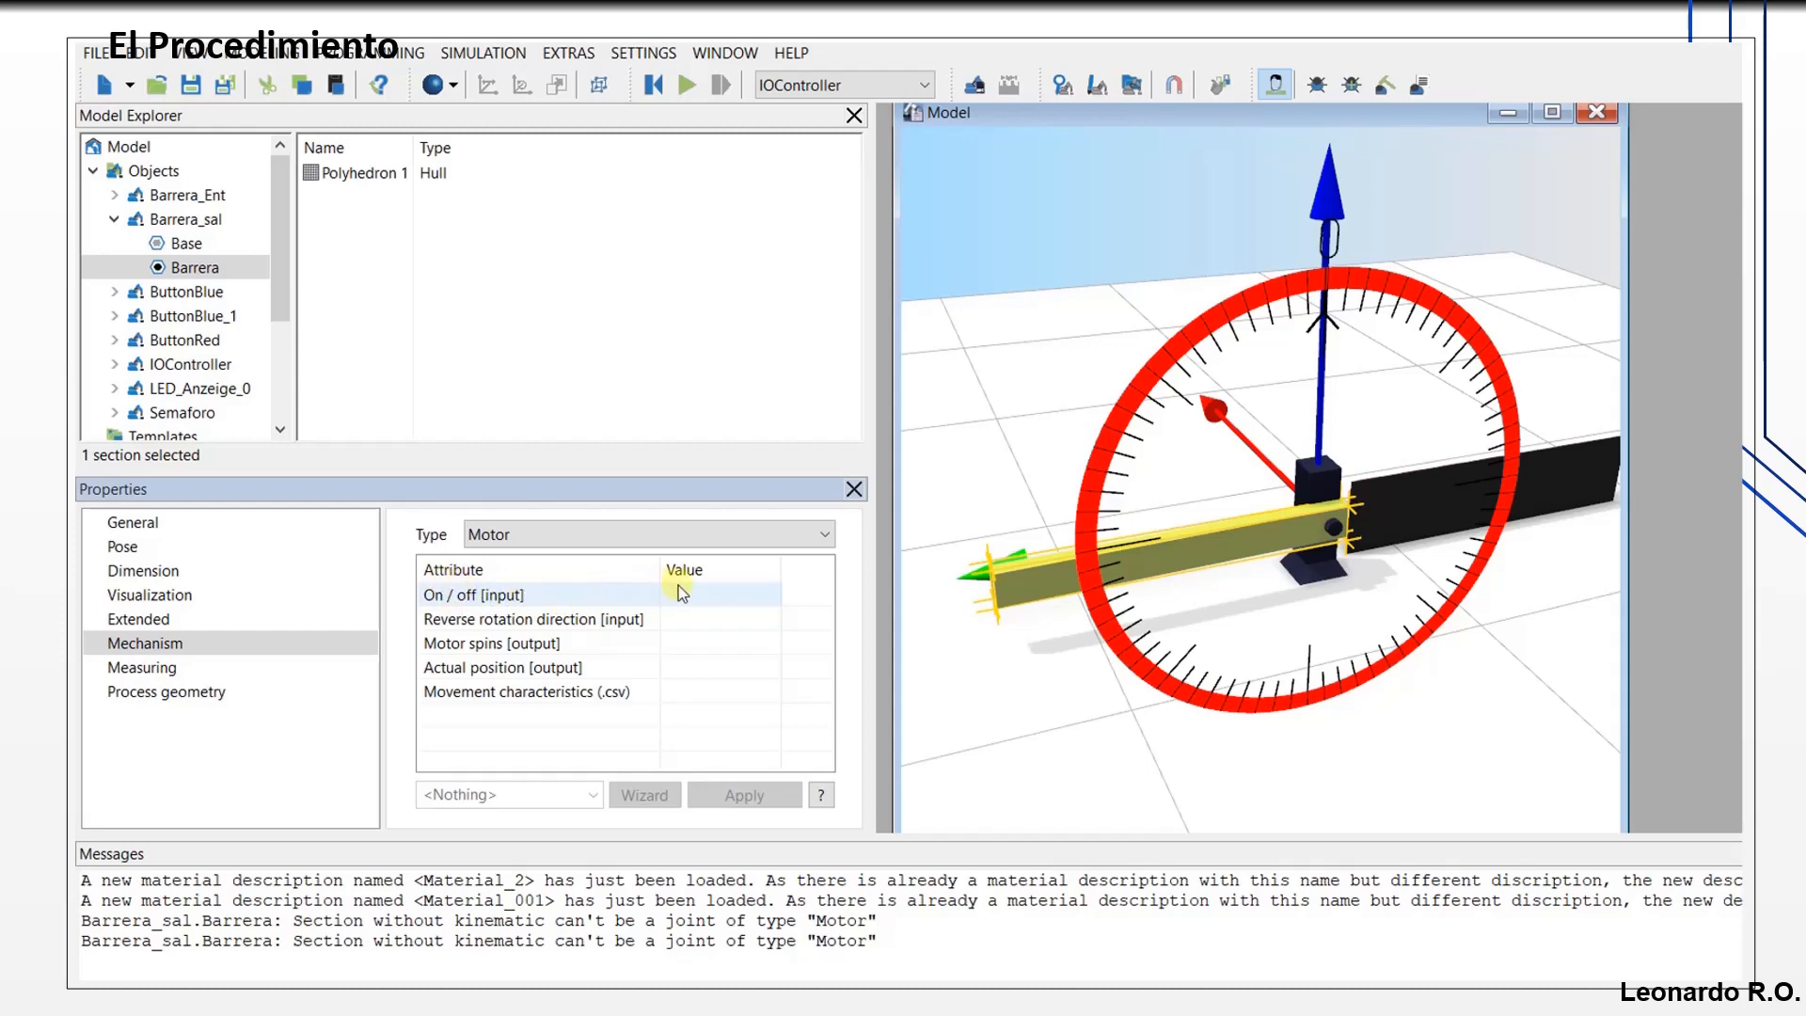
pyautogui.click(692, 619)
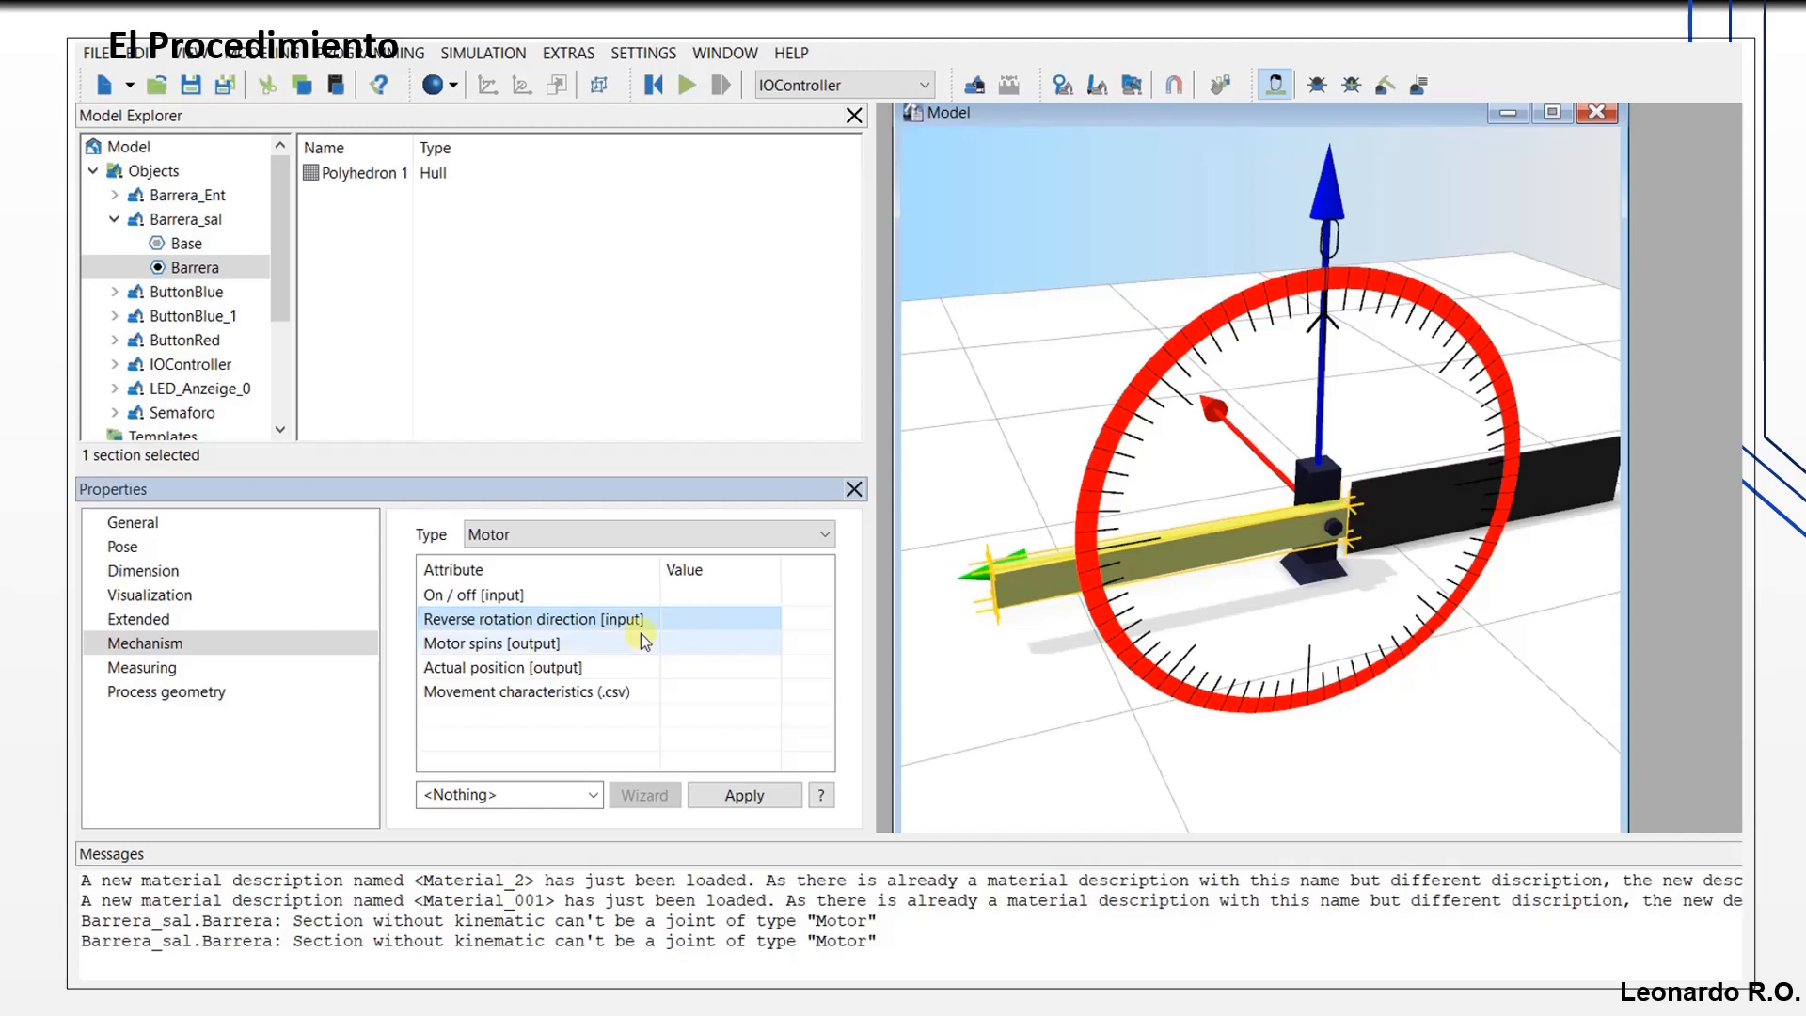
pyautogui.click(519, 646)
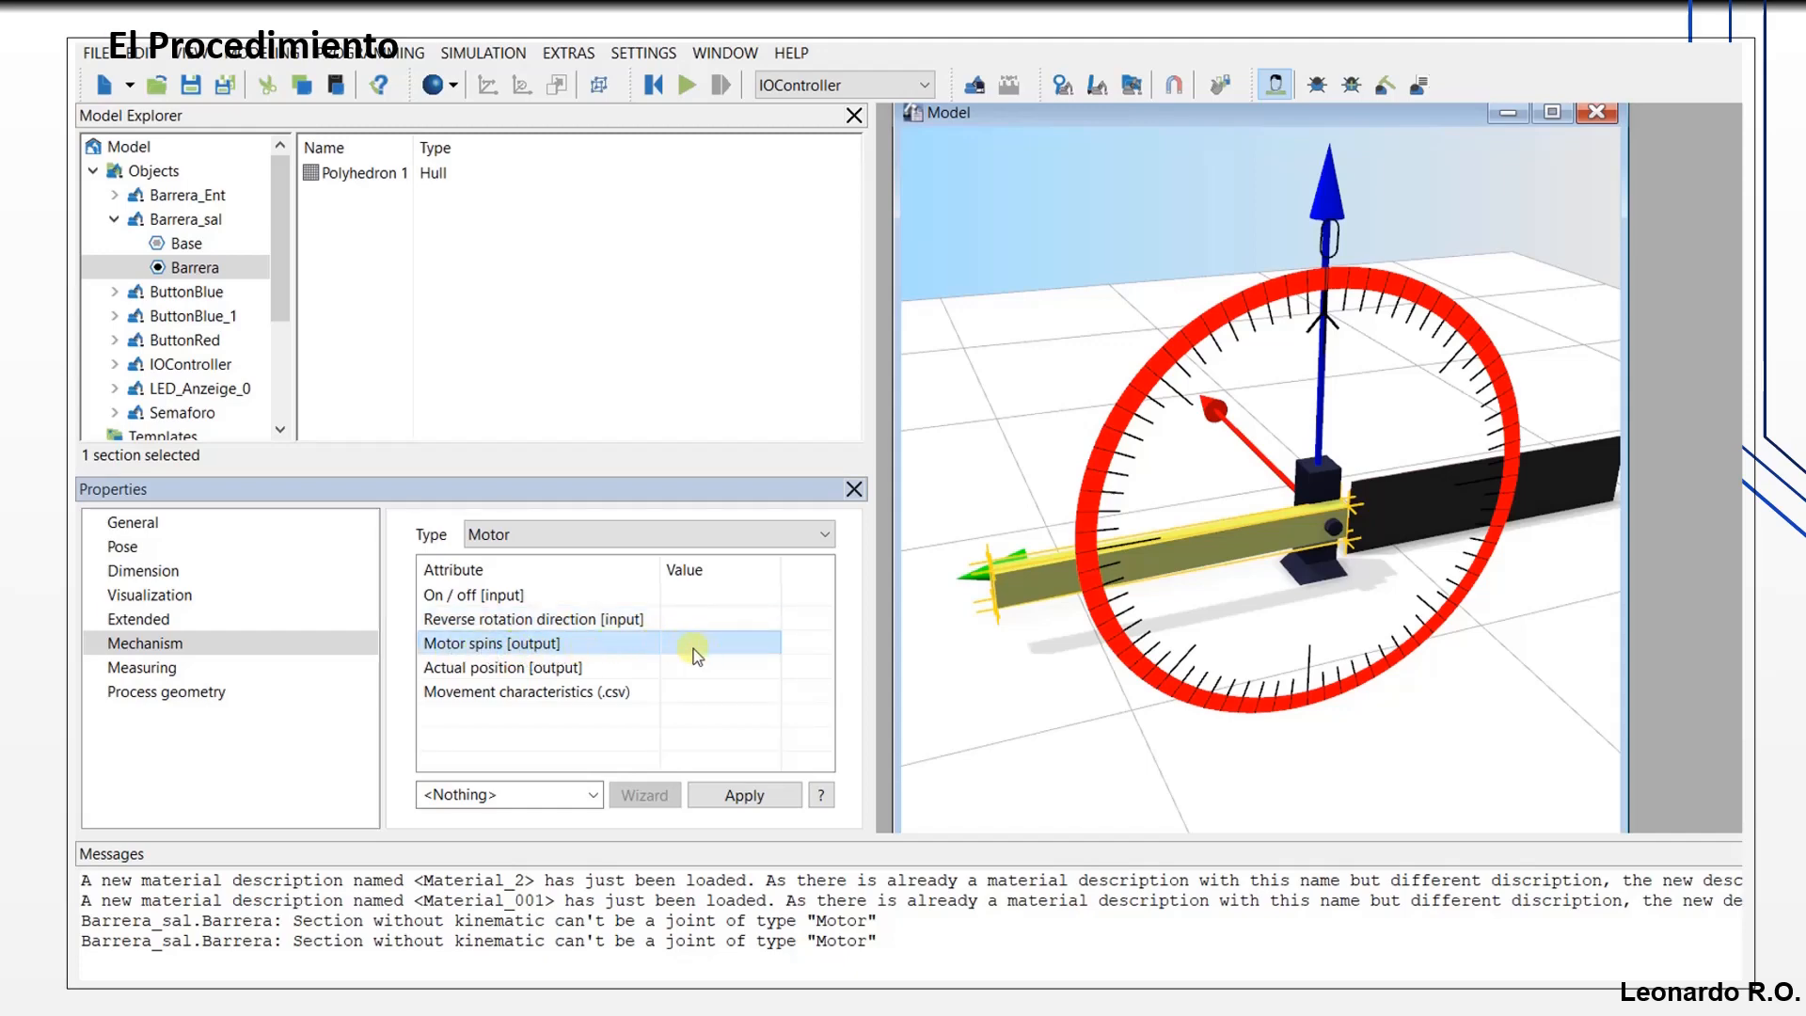
pyautogui.click(555, 670)
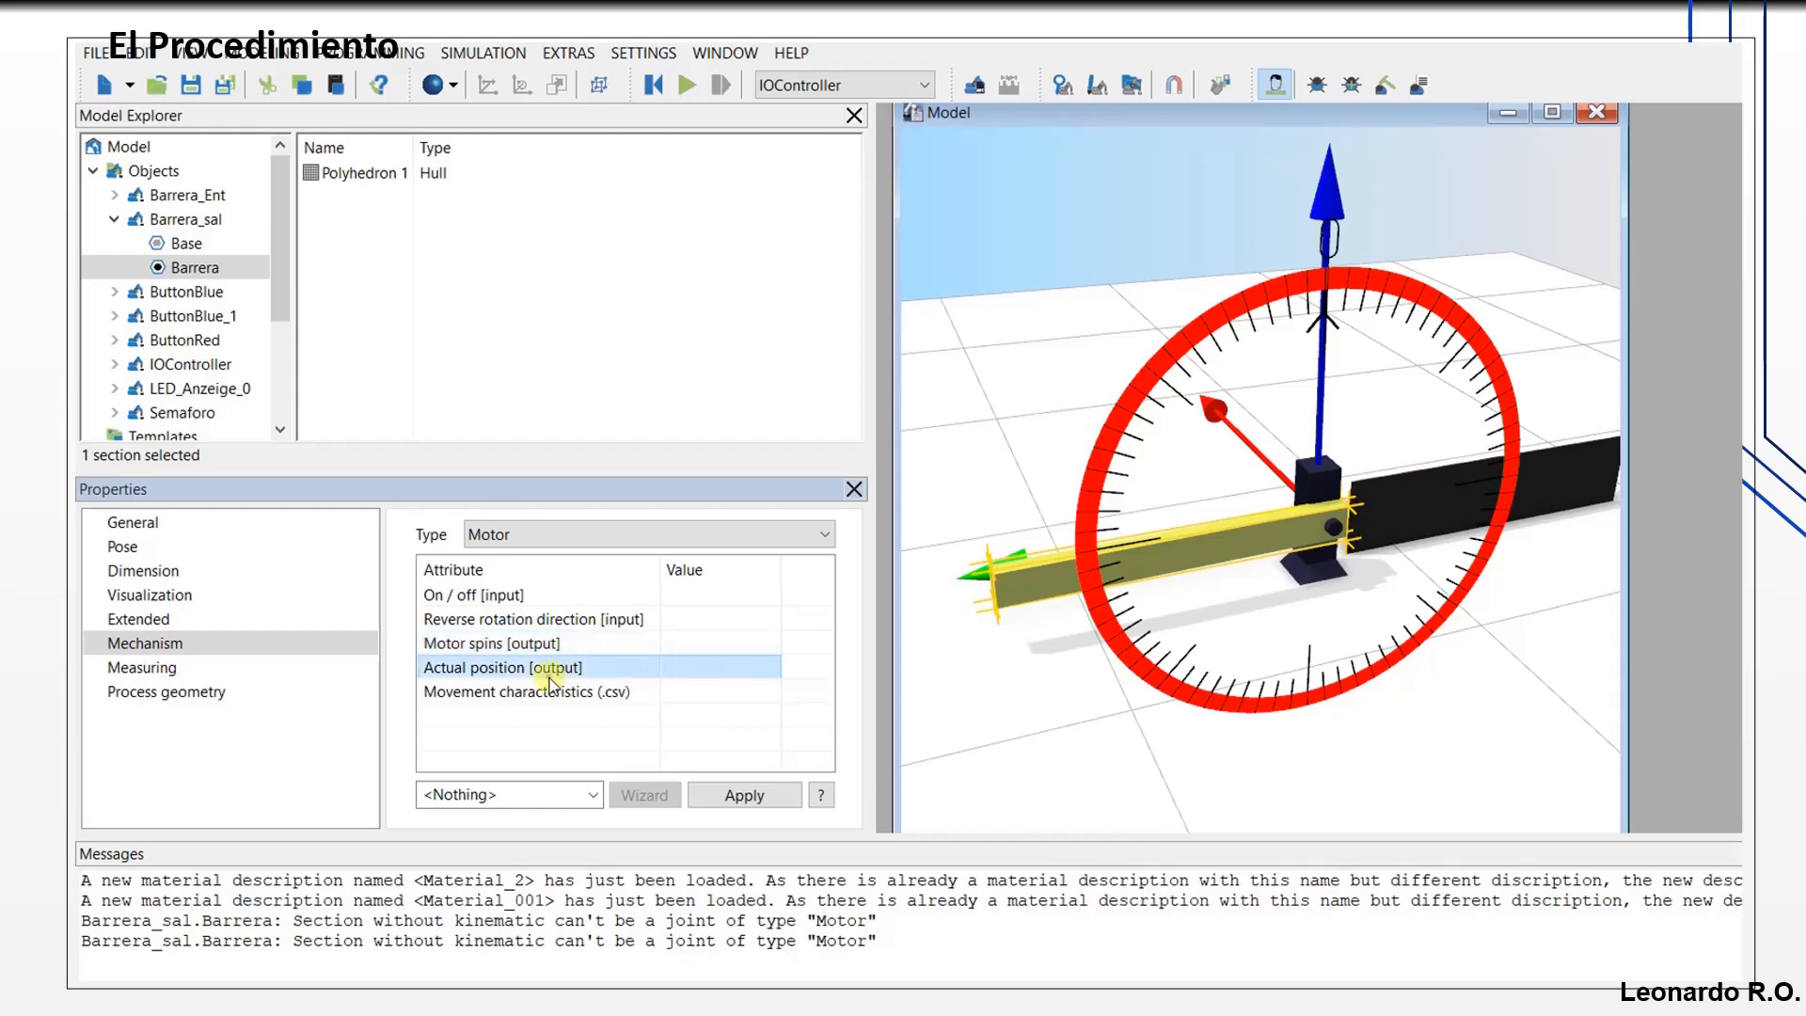
pyautogui.click(697, 611)
pyautogui.click(701, 589)
pyautogui.click(703, 618)
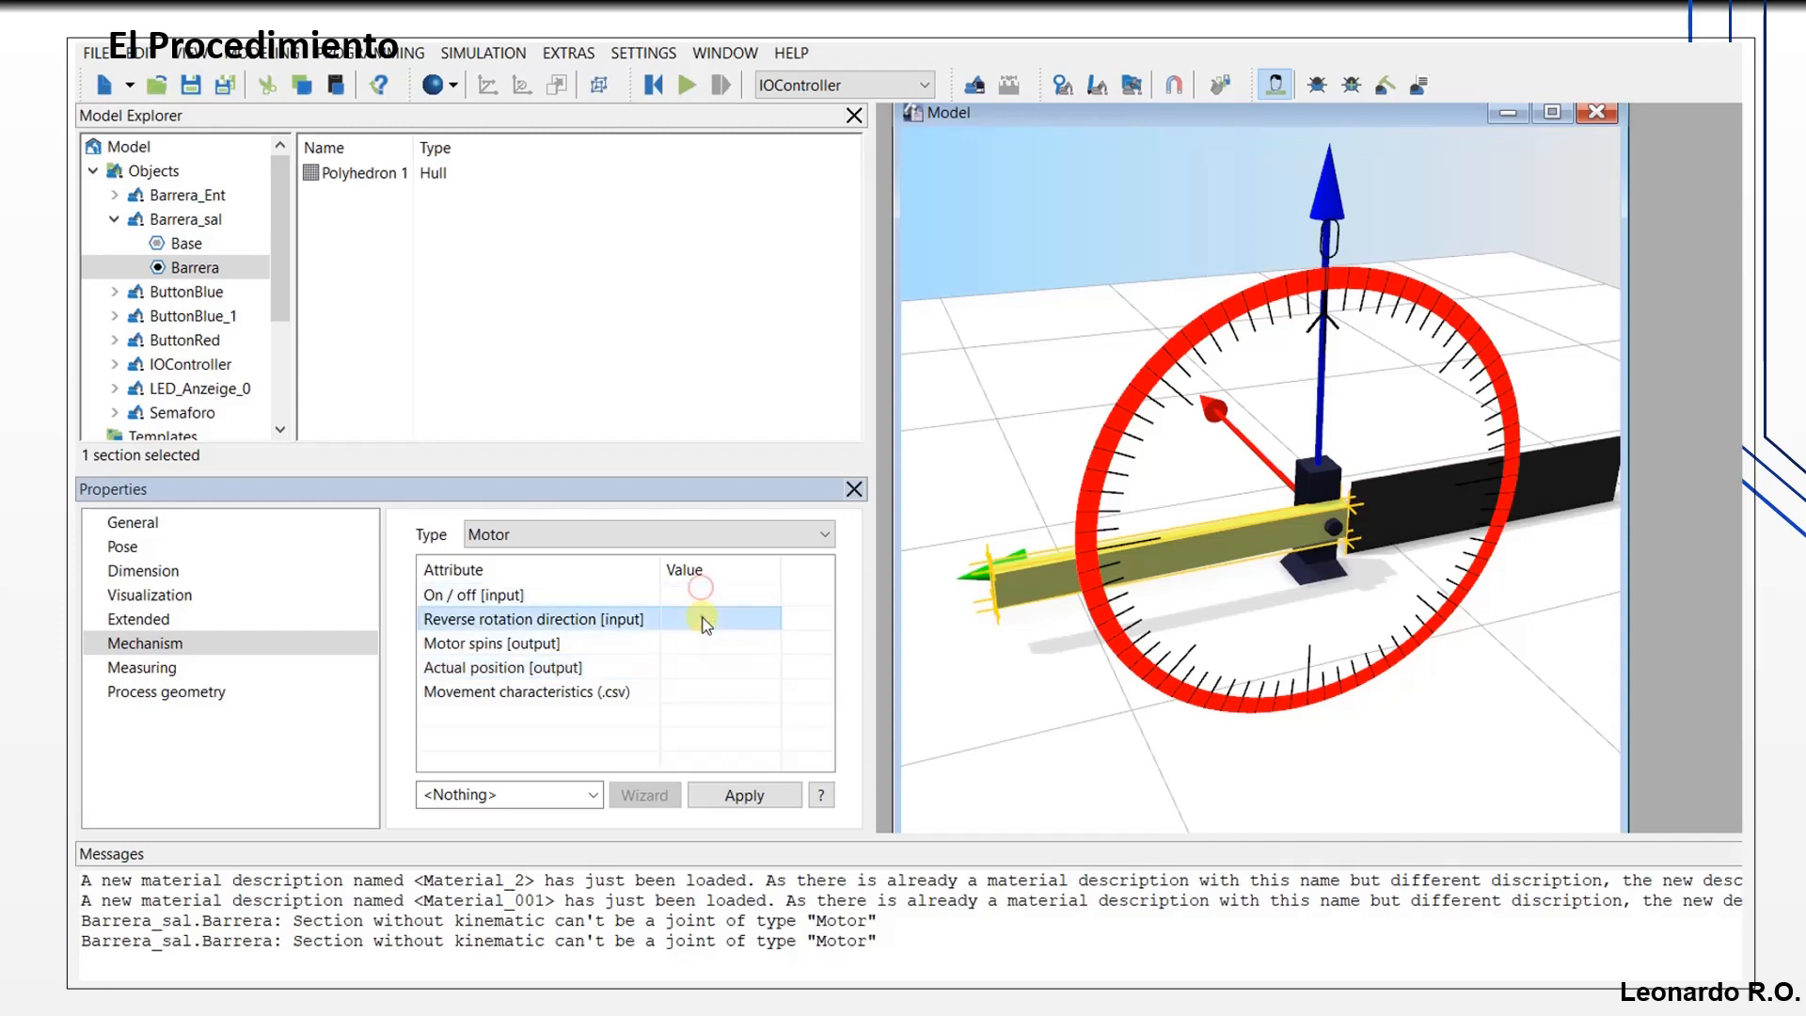
pyautogui.click(685, 668)
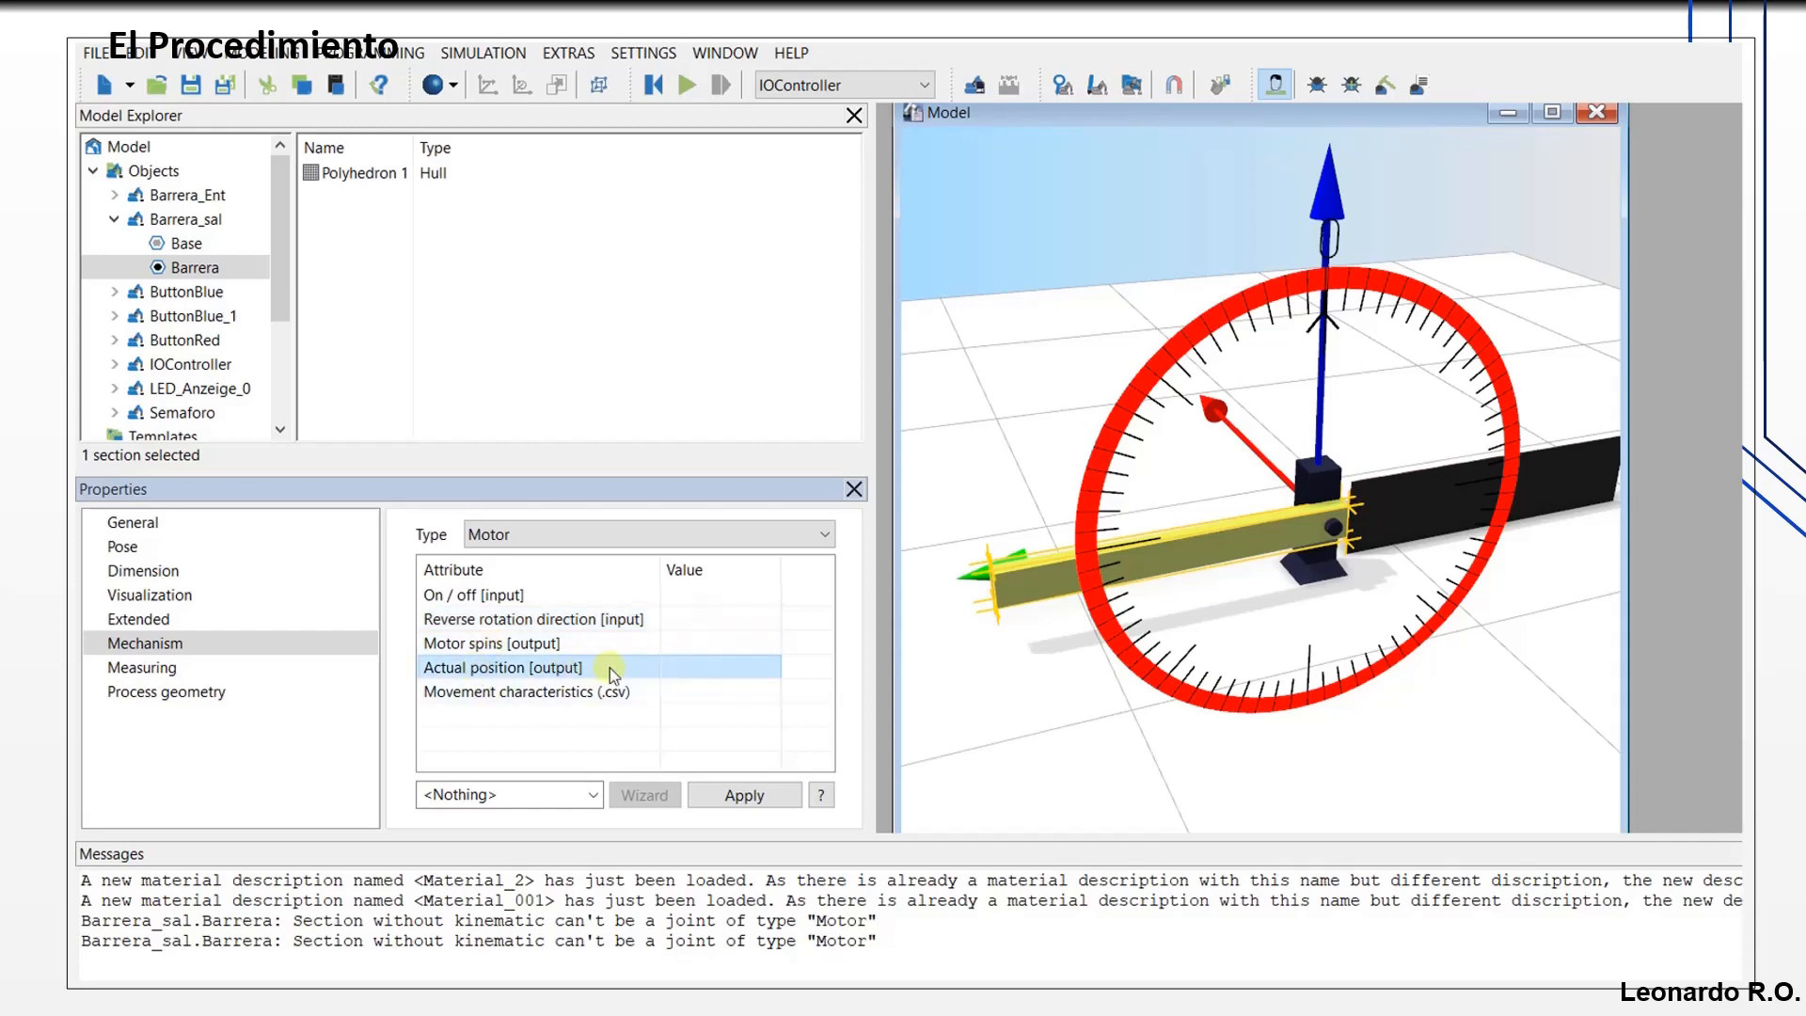
pyautogui.click(696, 612)
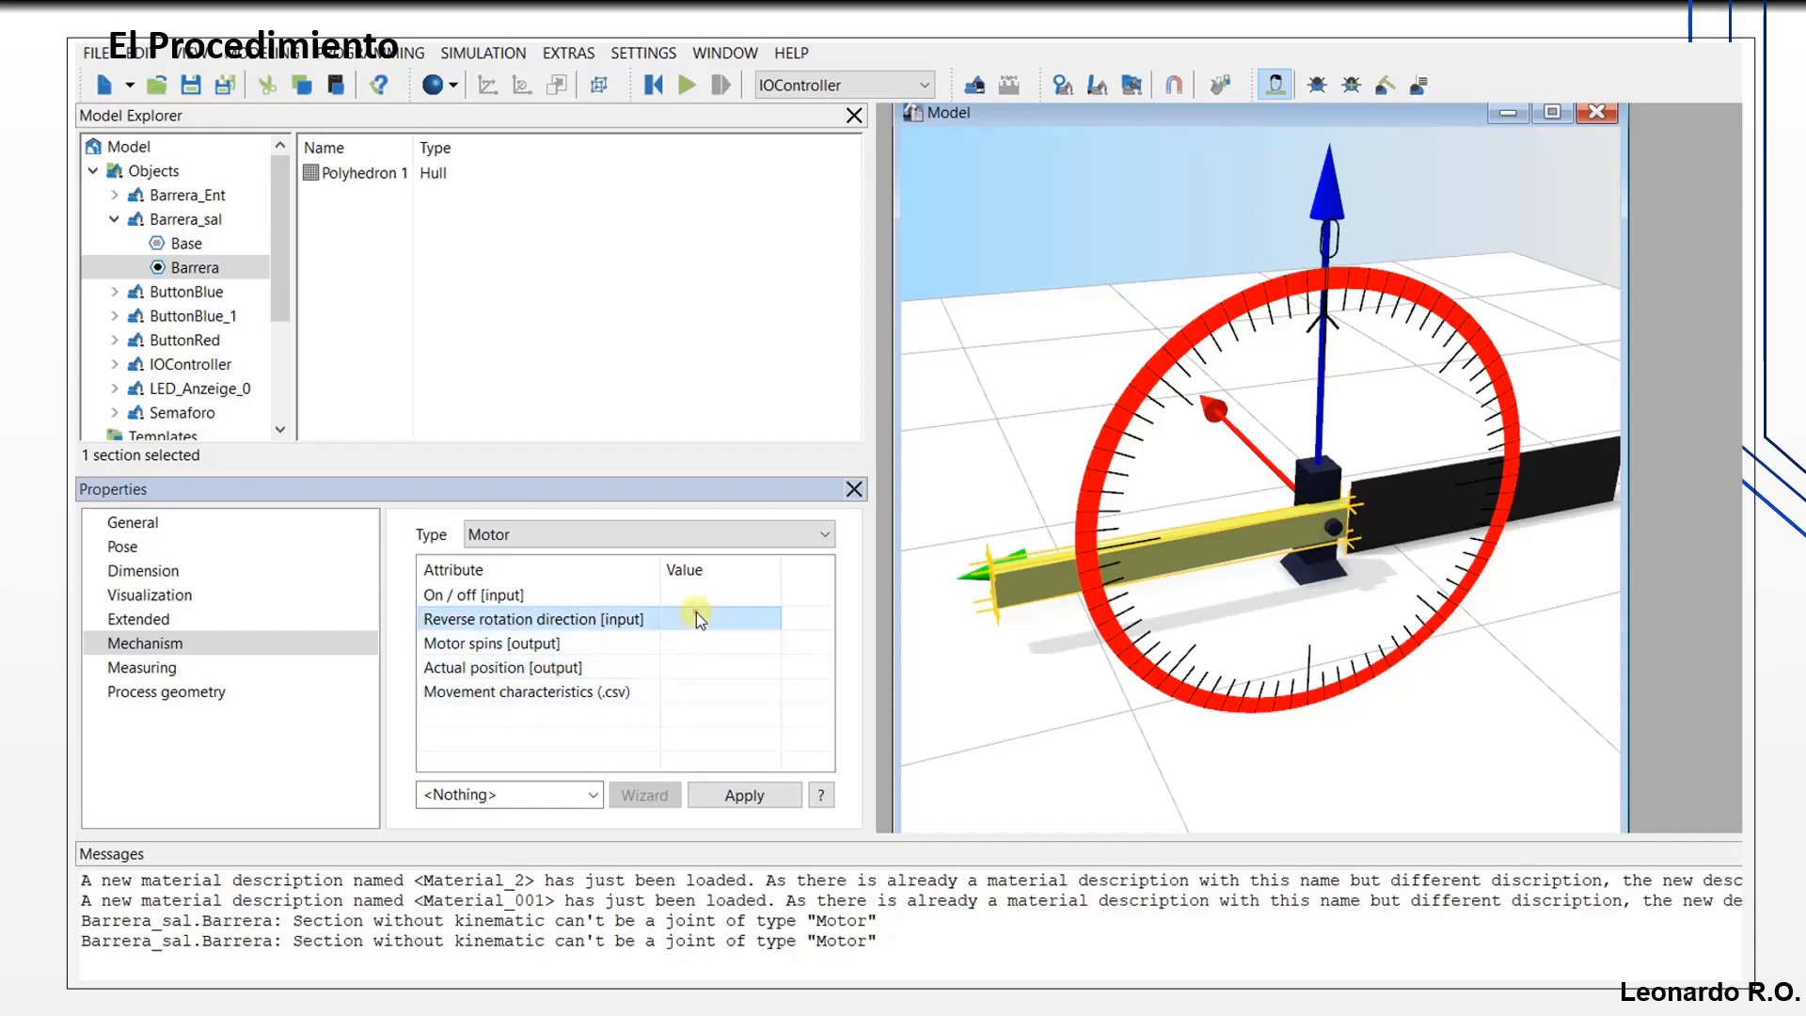
pyautogui.click(696, 635)
pyautogui.click(696, 621)
pyautogui.click(702, 597)
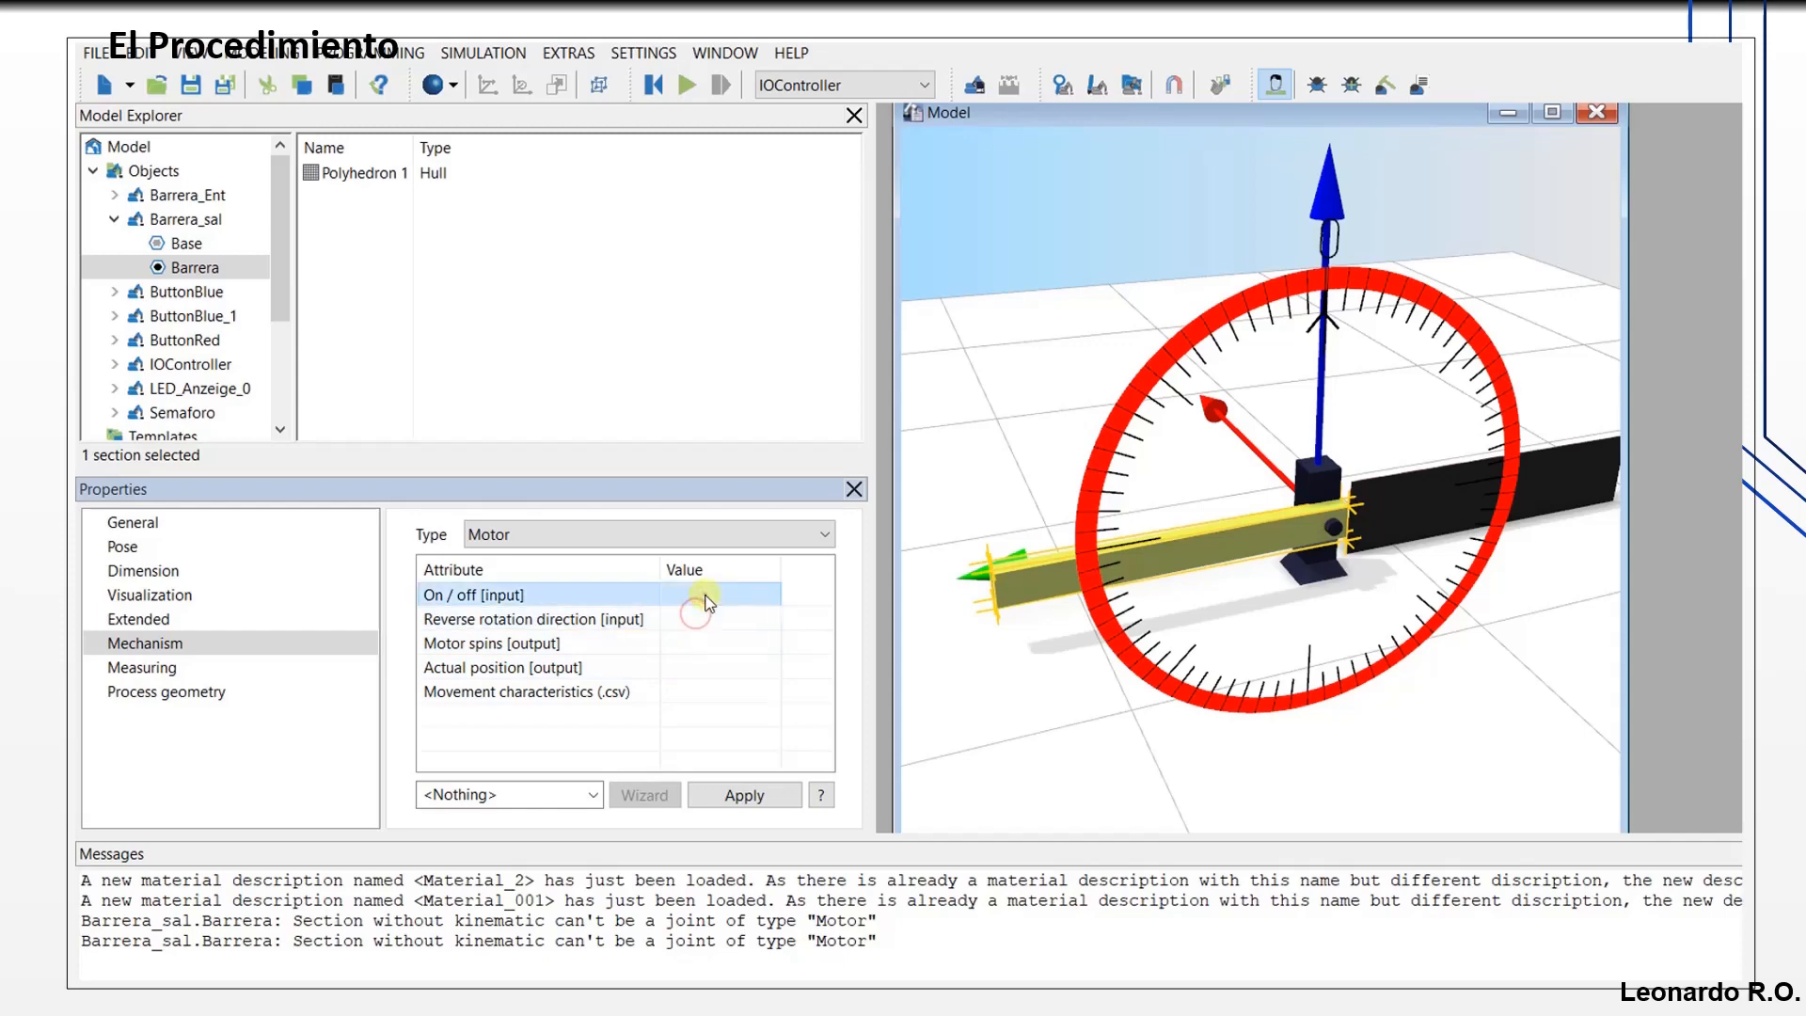
pyautogui.click(705, 620)
# Step: Add two new digital inputs to the Barrera_sal object
pyautogui.click(157, 270)
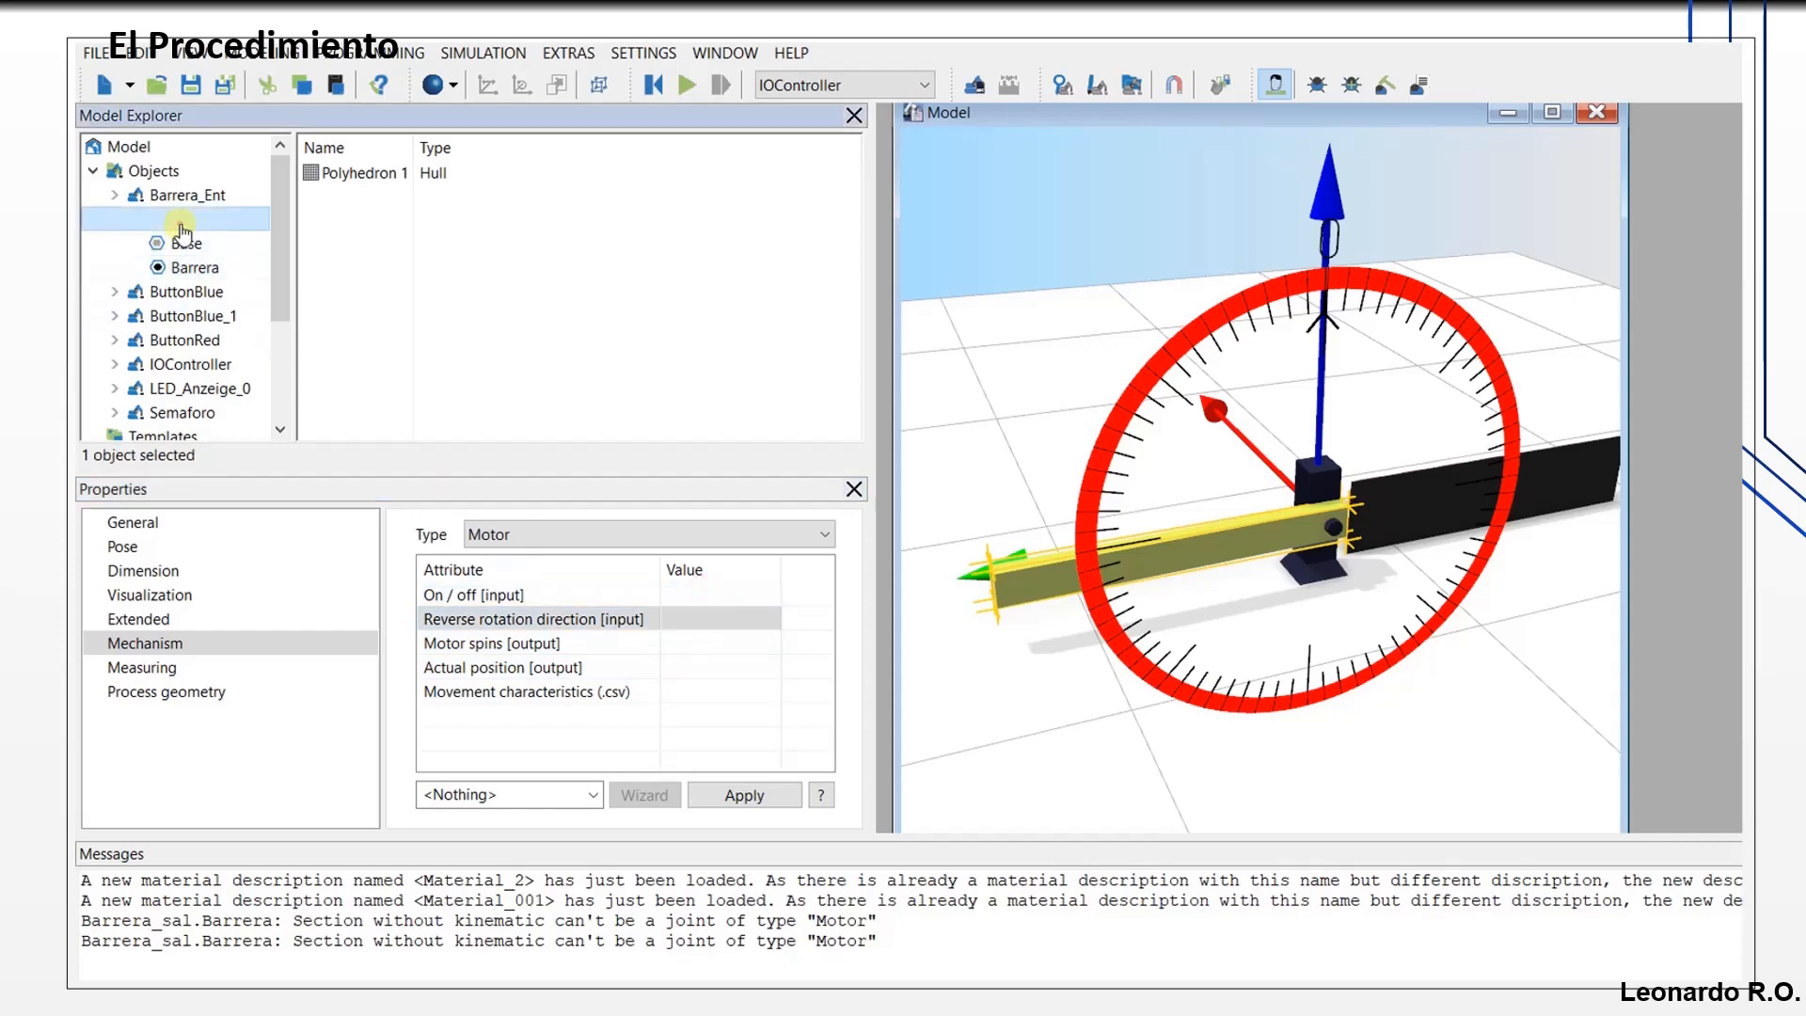
pyautogui.click(180, 222)
pyautogui.rightClick(181, 226)
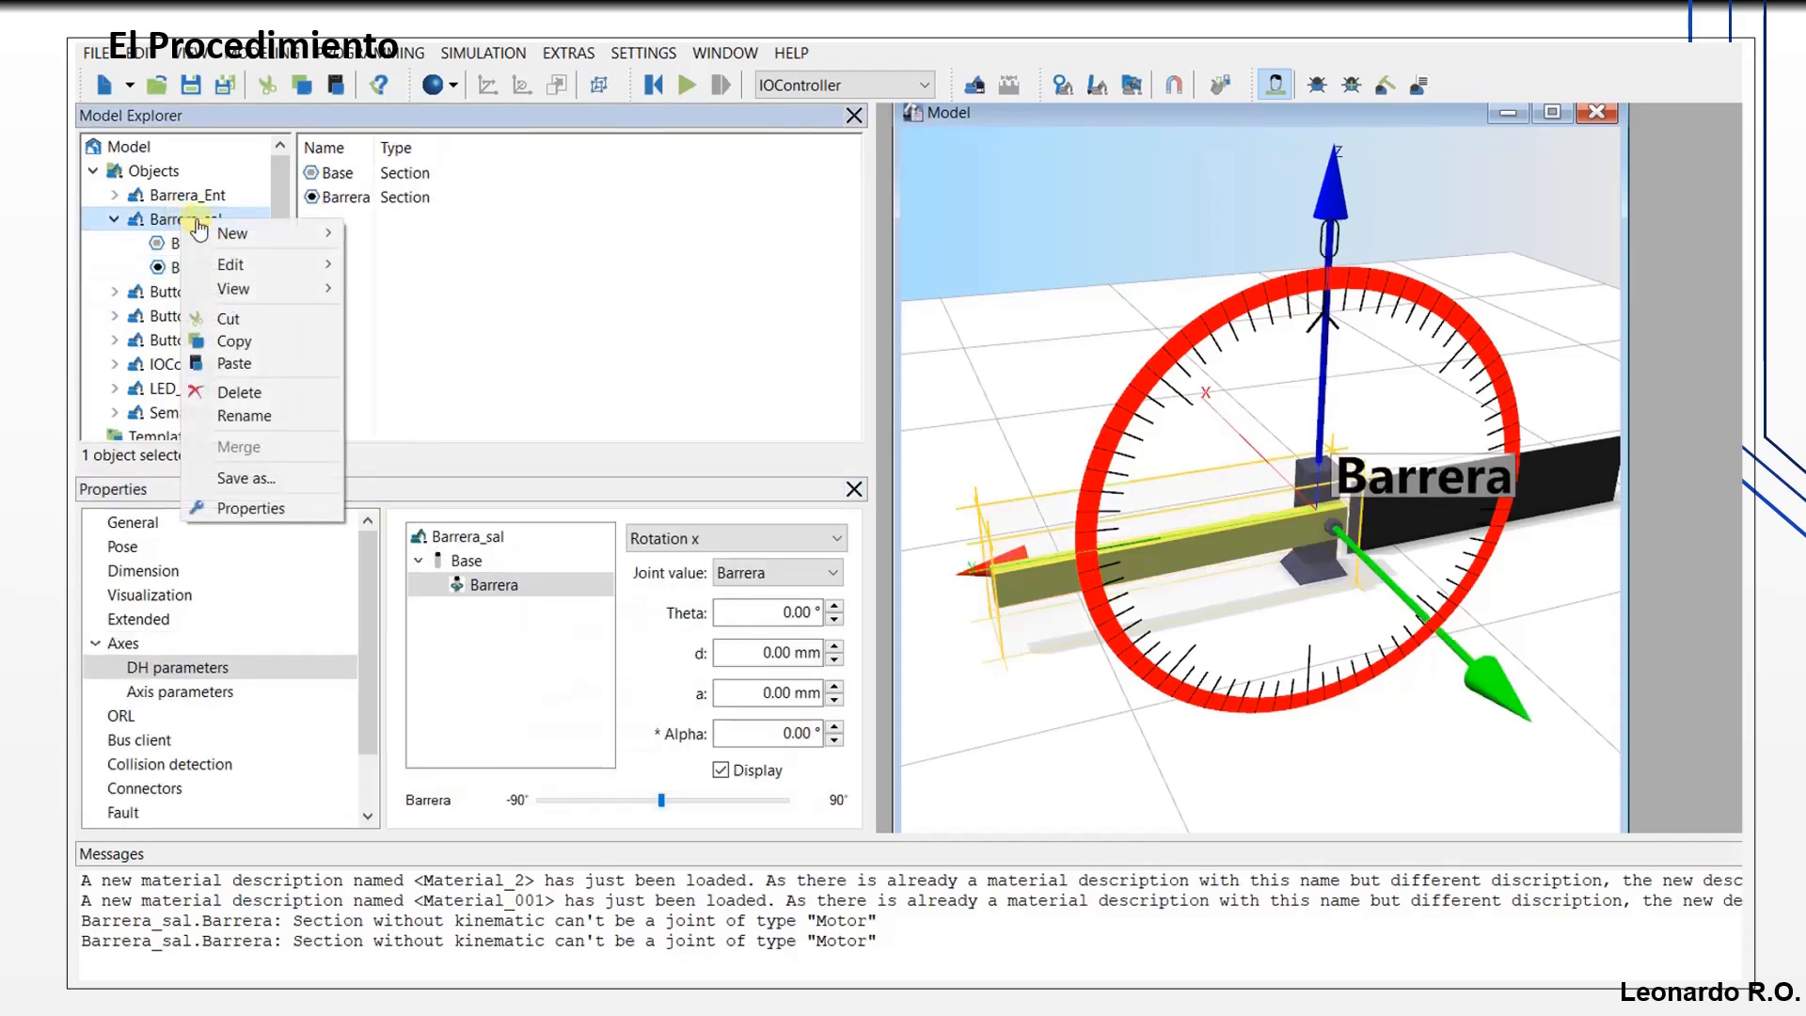
pyautogui.moveTo(268, 233)
pyautogui.moveTo(439, 287)
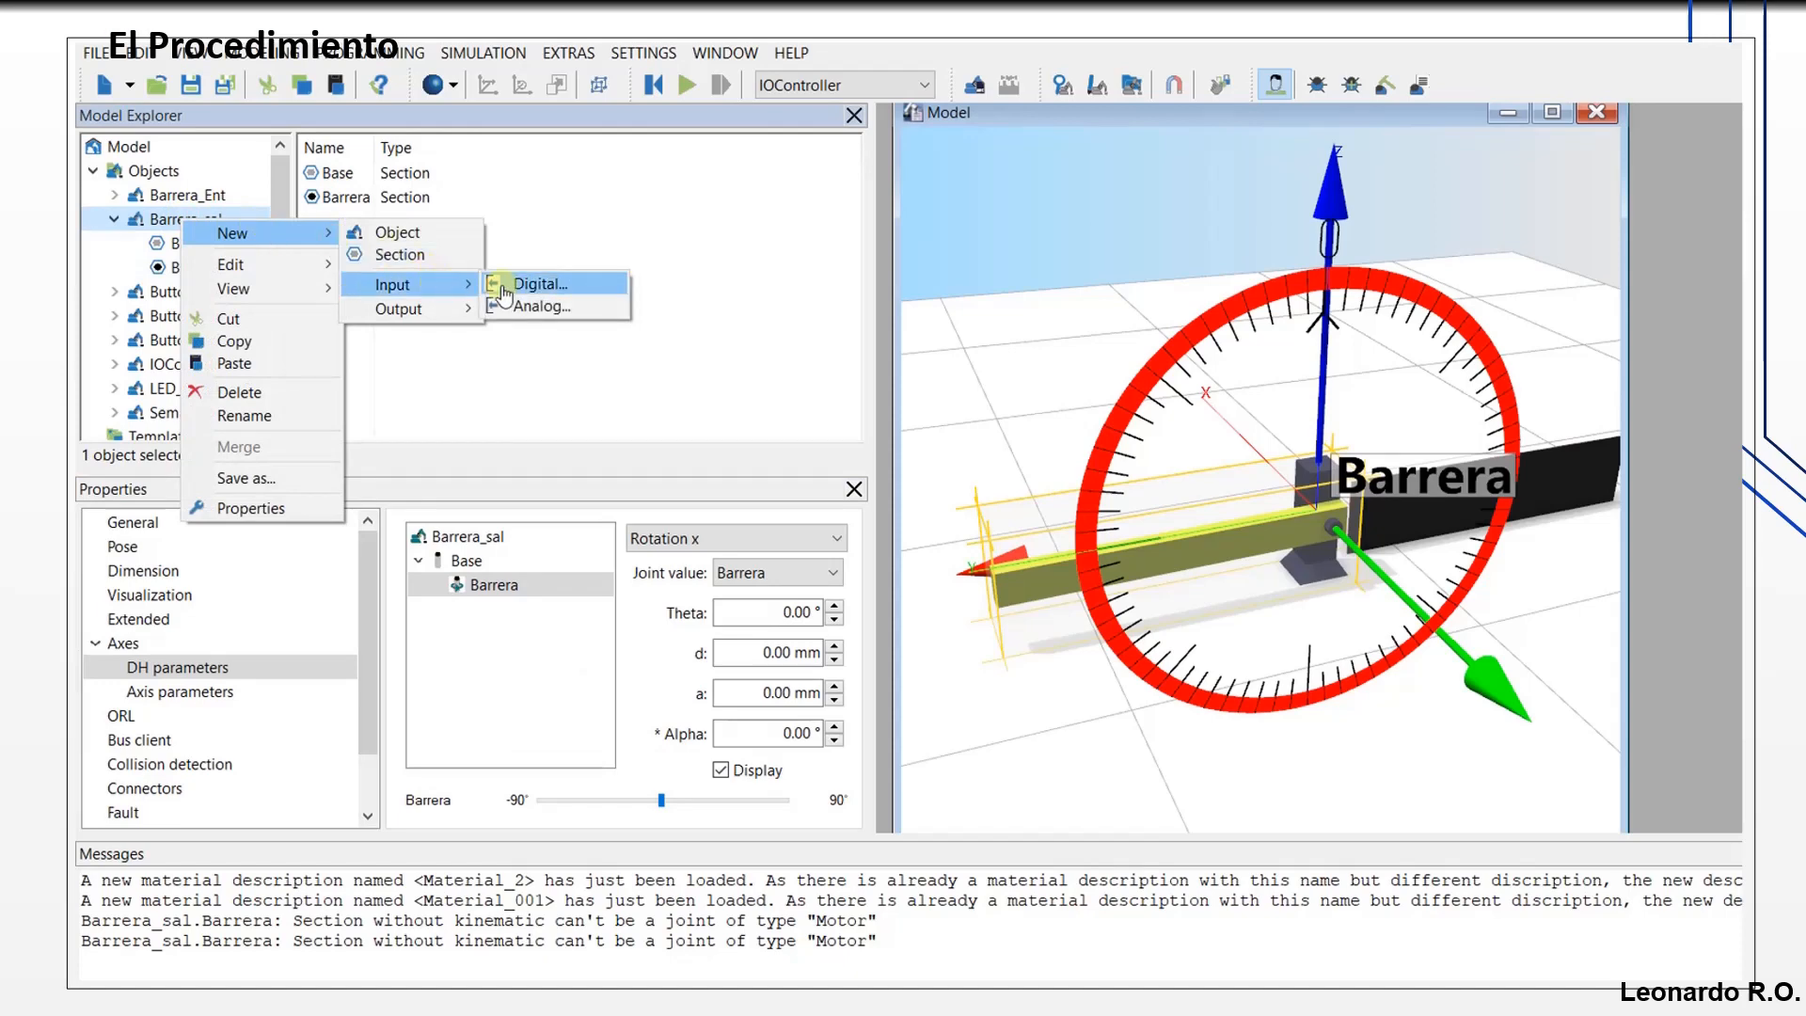
pyautogui.click(536, 284)
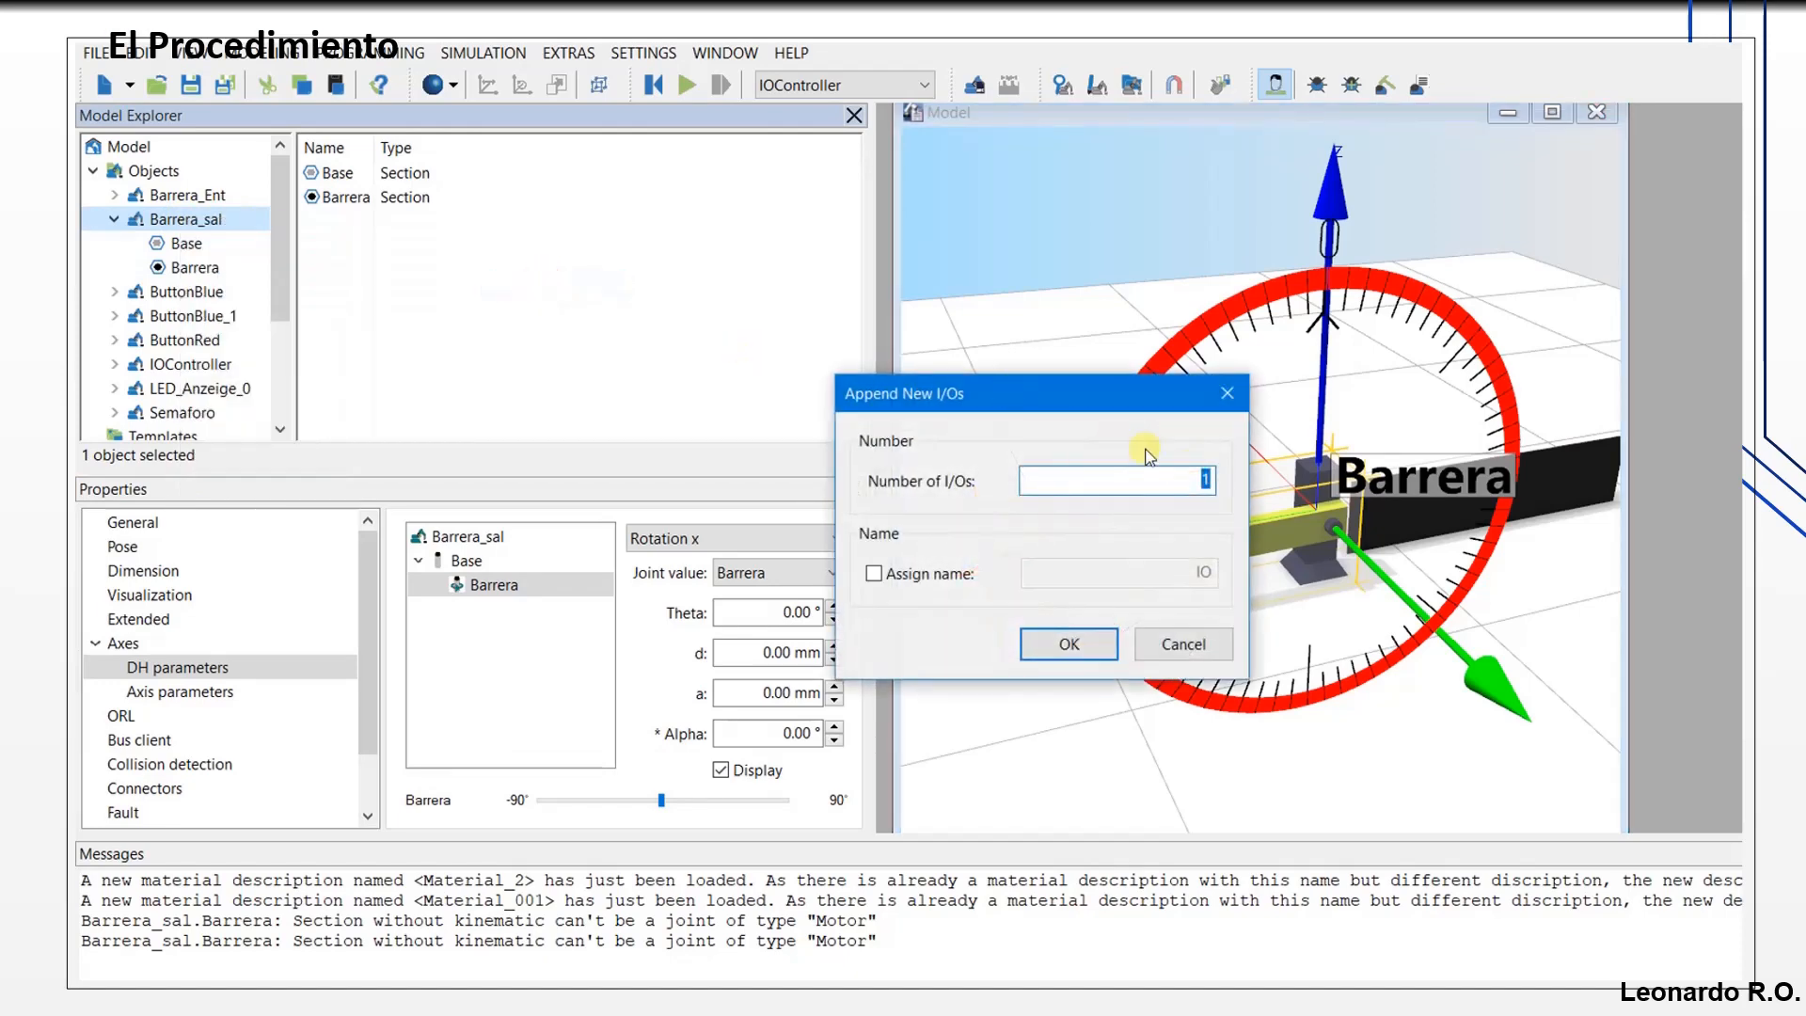
pyautogui.click(1068, 649)
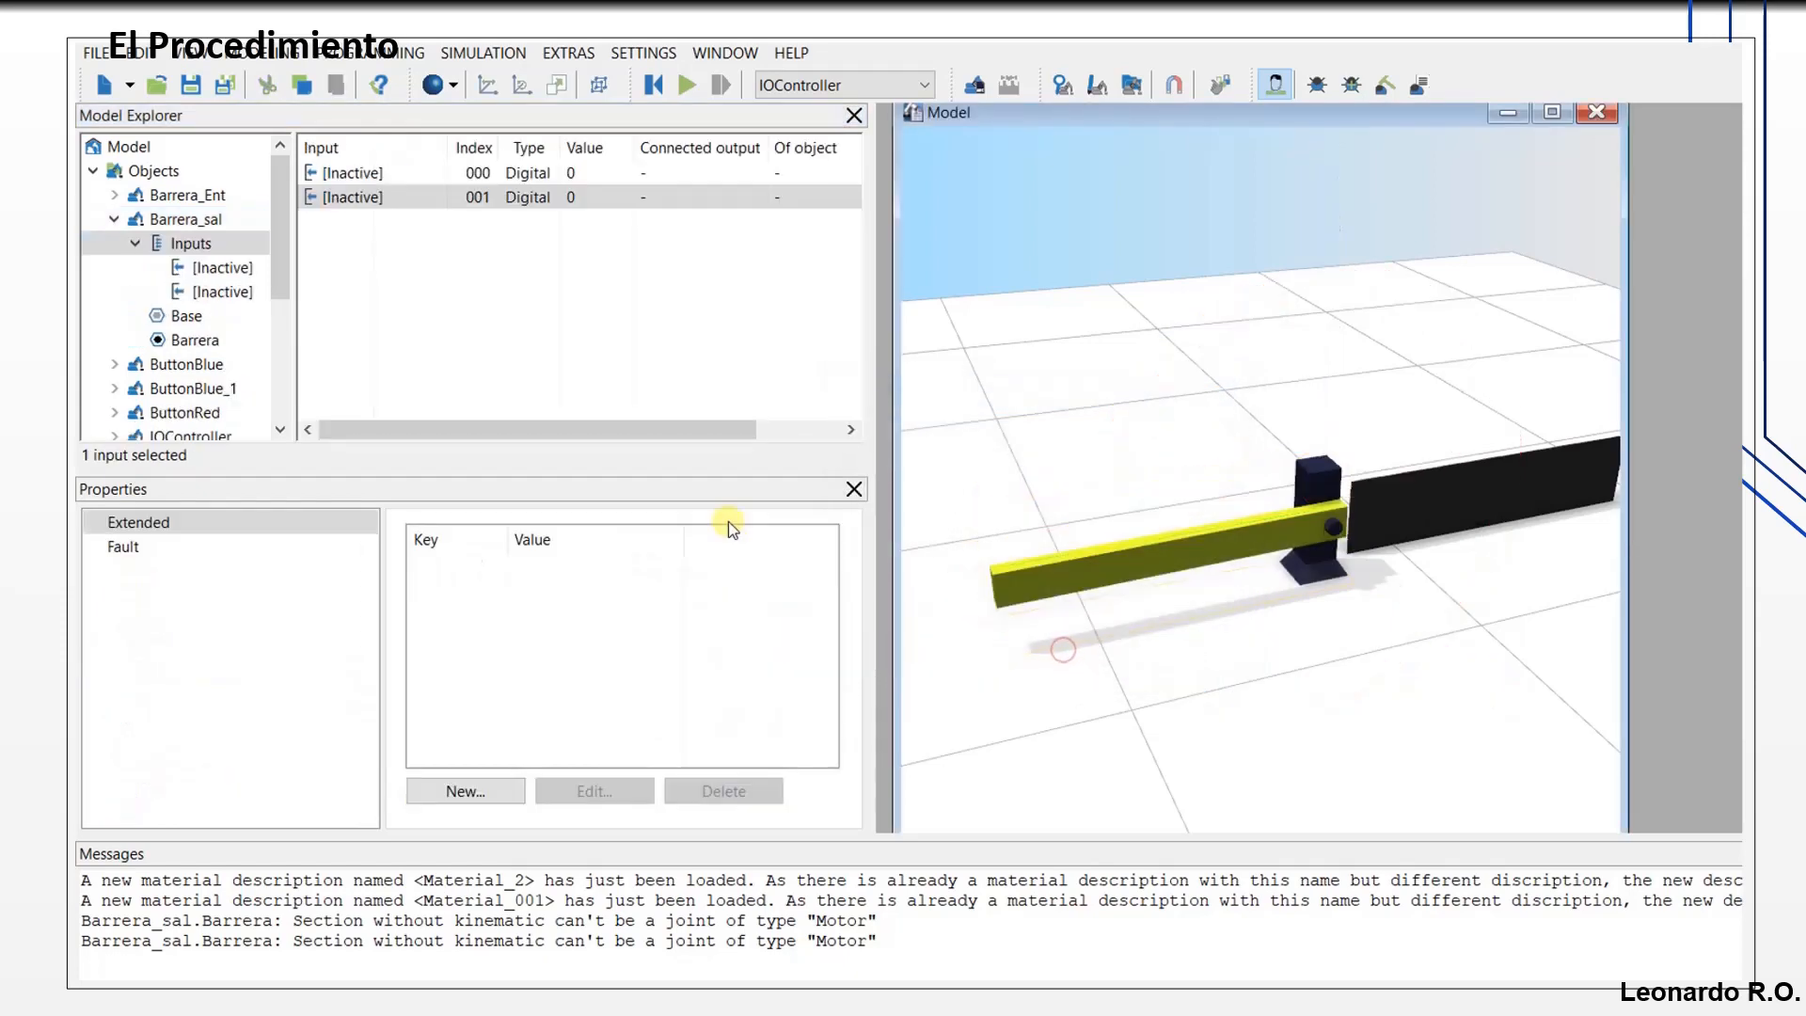
# Step: Rename the digital input at index 000 of Barrera_sal as MOTOR
pyautogui.click(342, 203)
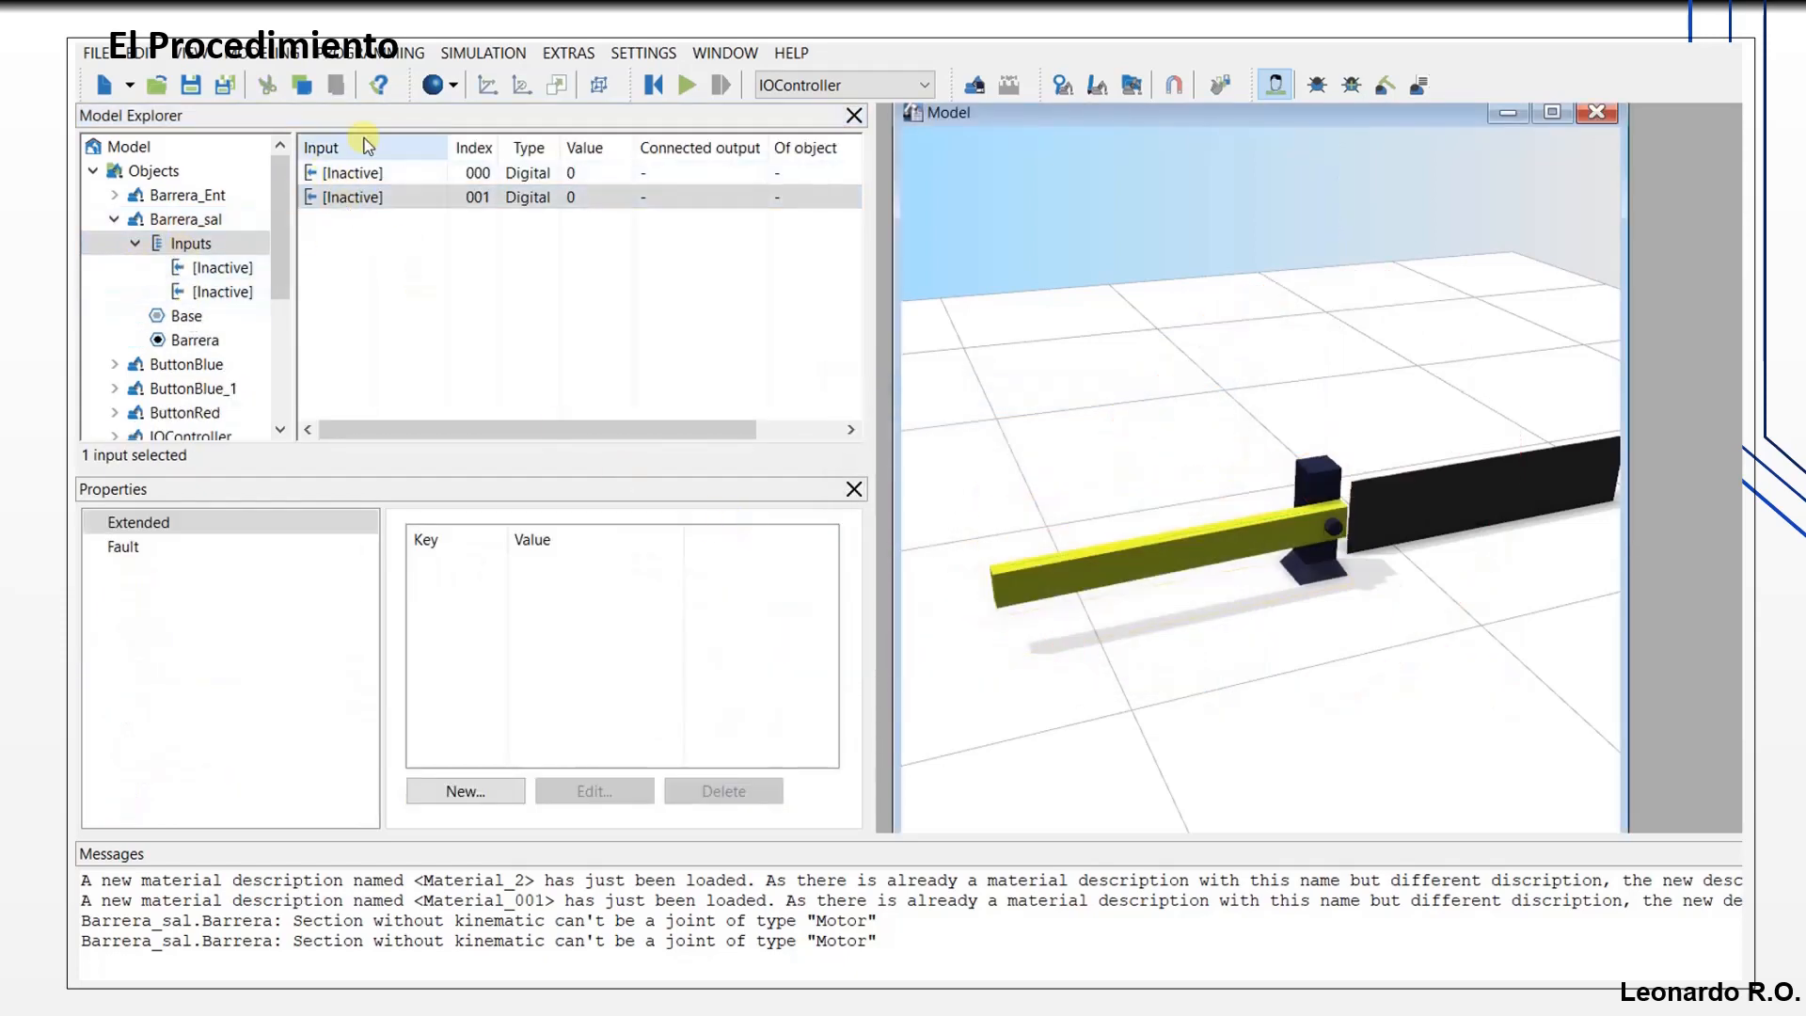
pyautogui.click(354, 175)
pyautogui.rightClick(353, 175)
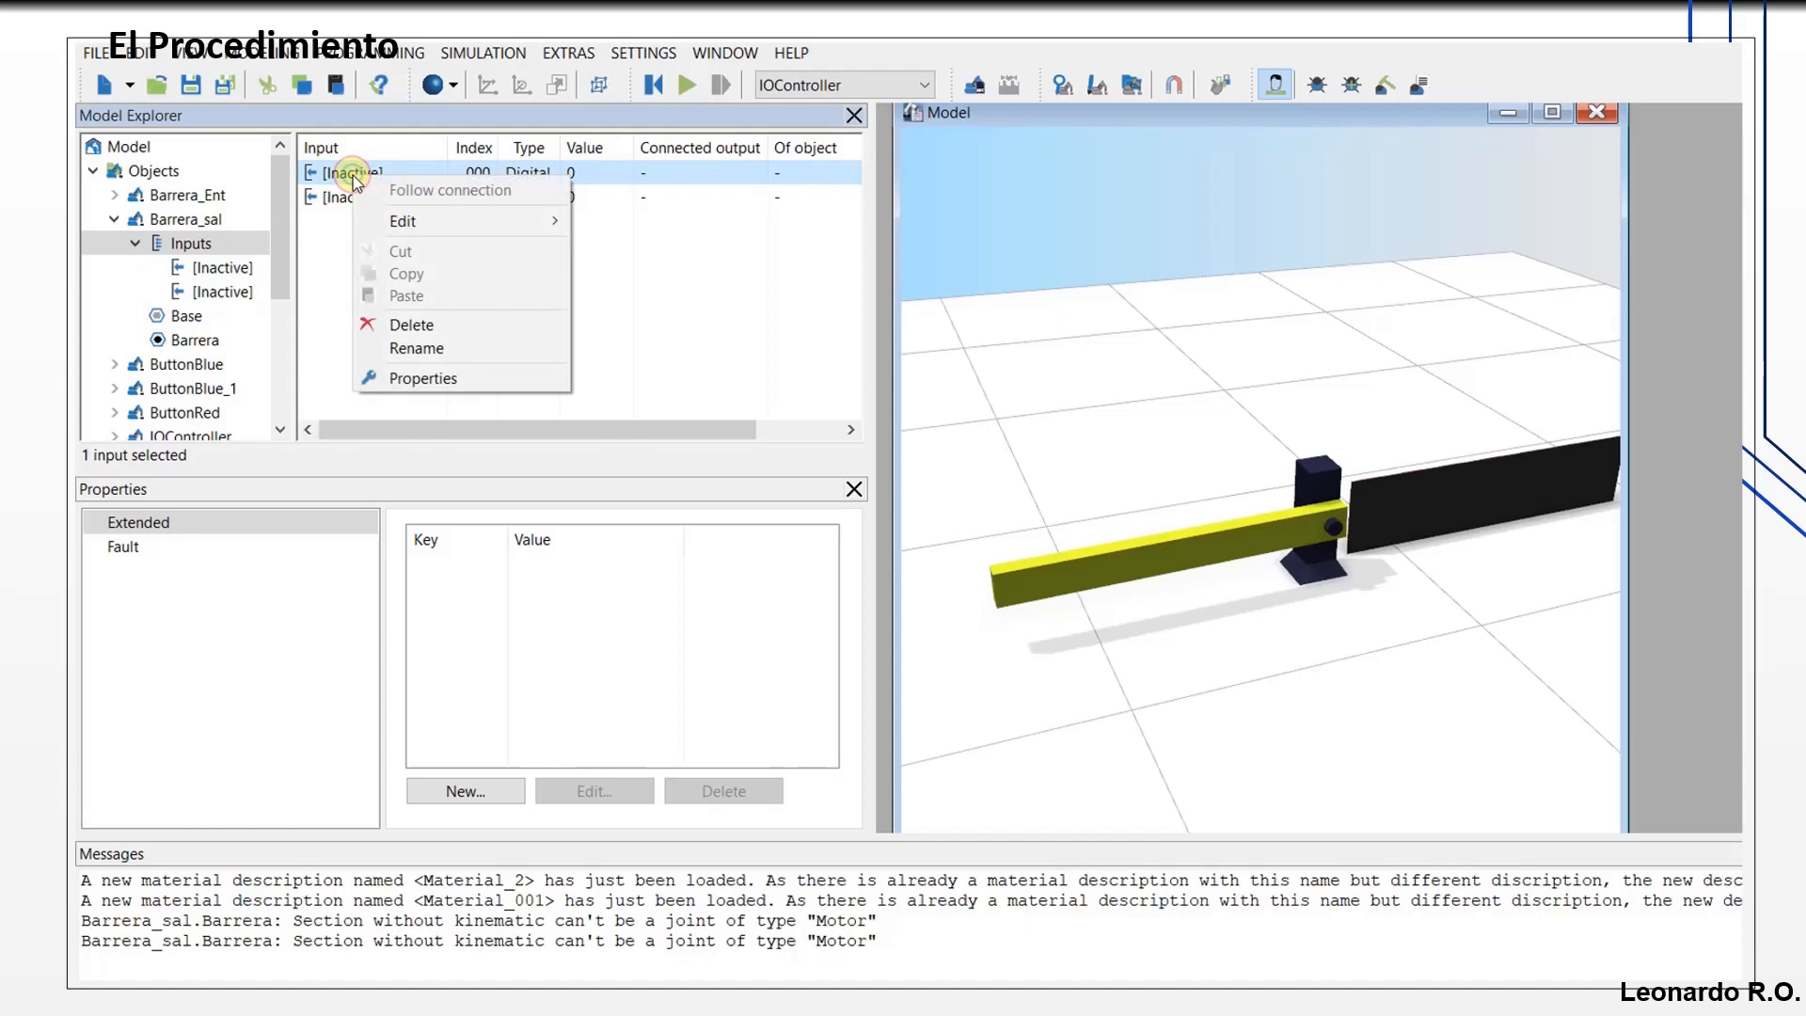
pyautogui.click(453, 349)
pyautogui.write('OTOR')
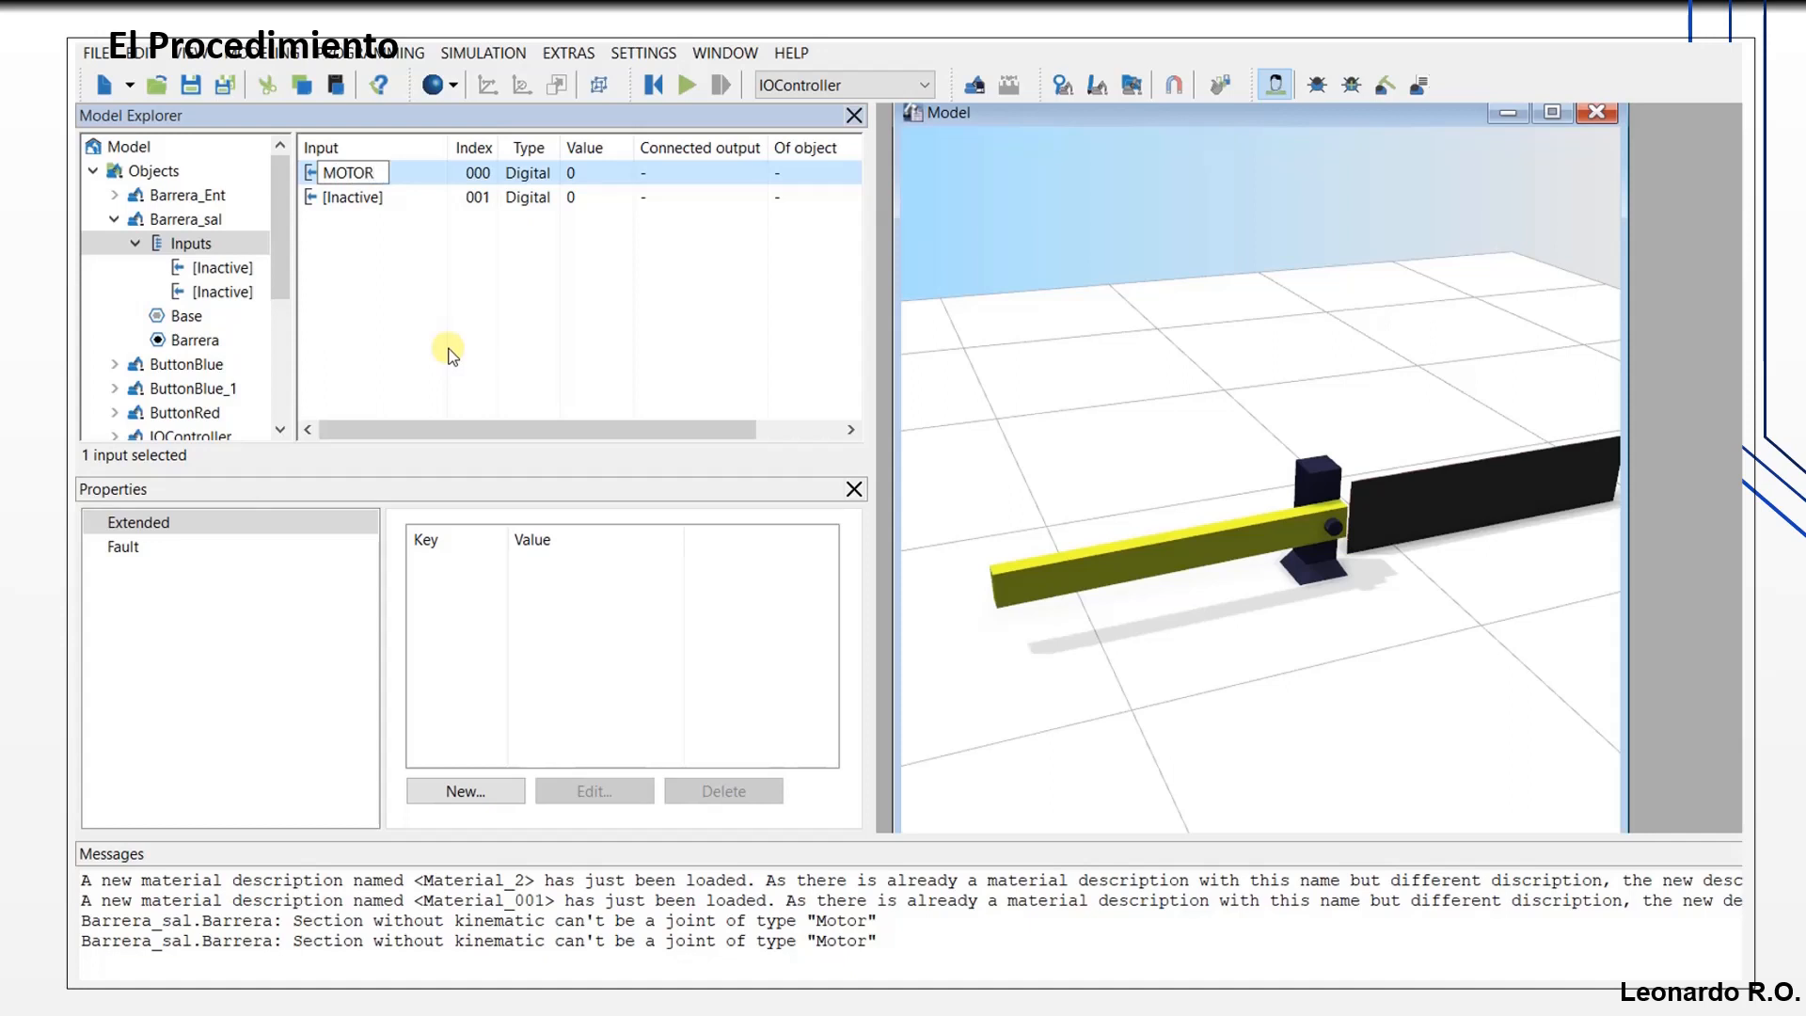
pyautogui.press('Return')
# Step: Rename the digital input at index 001 of Barrera_sal as DIR_MOTOR
pyautogui.click(350, 197)
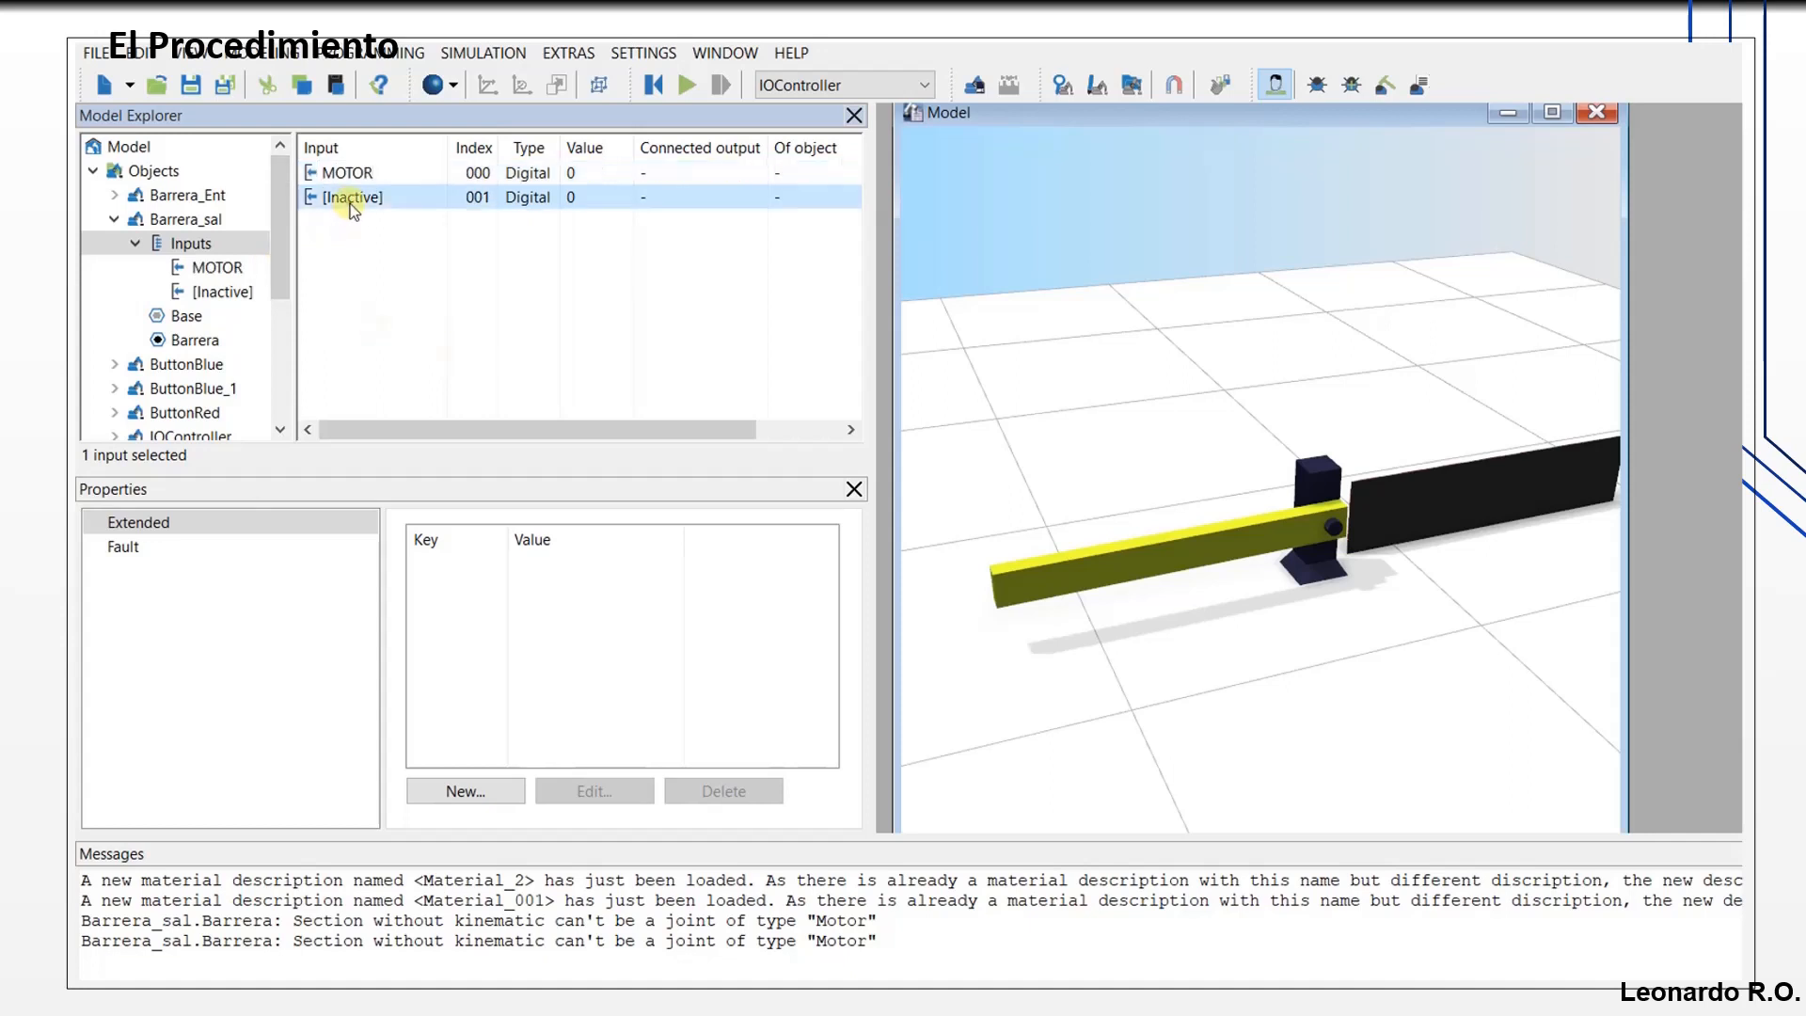
pyautogui.rightClick(350, 203)
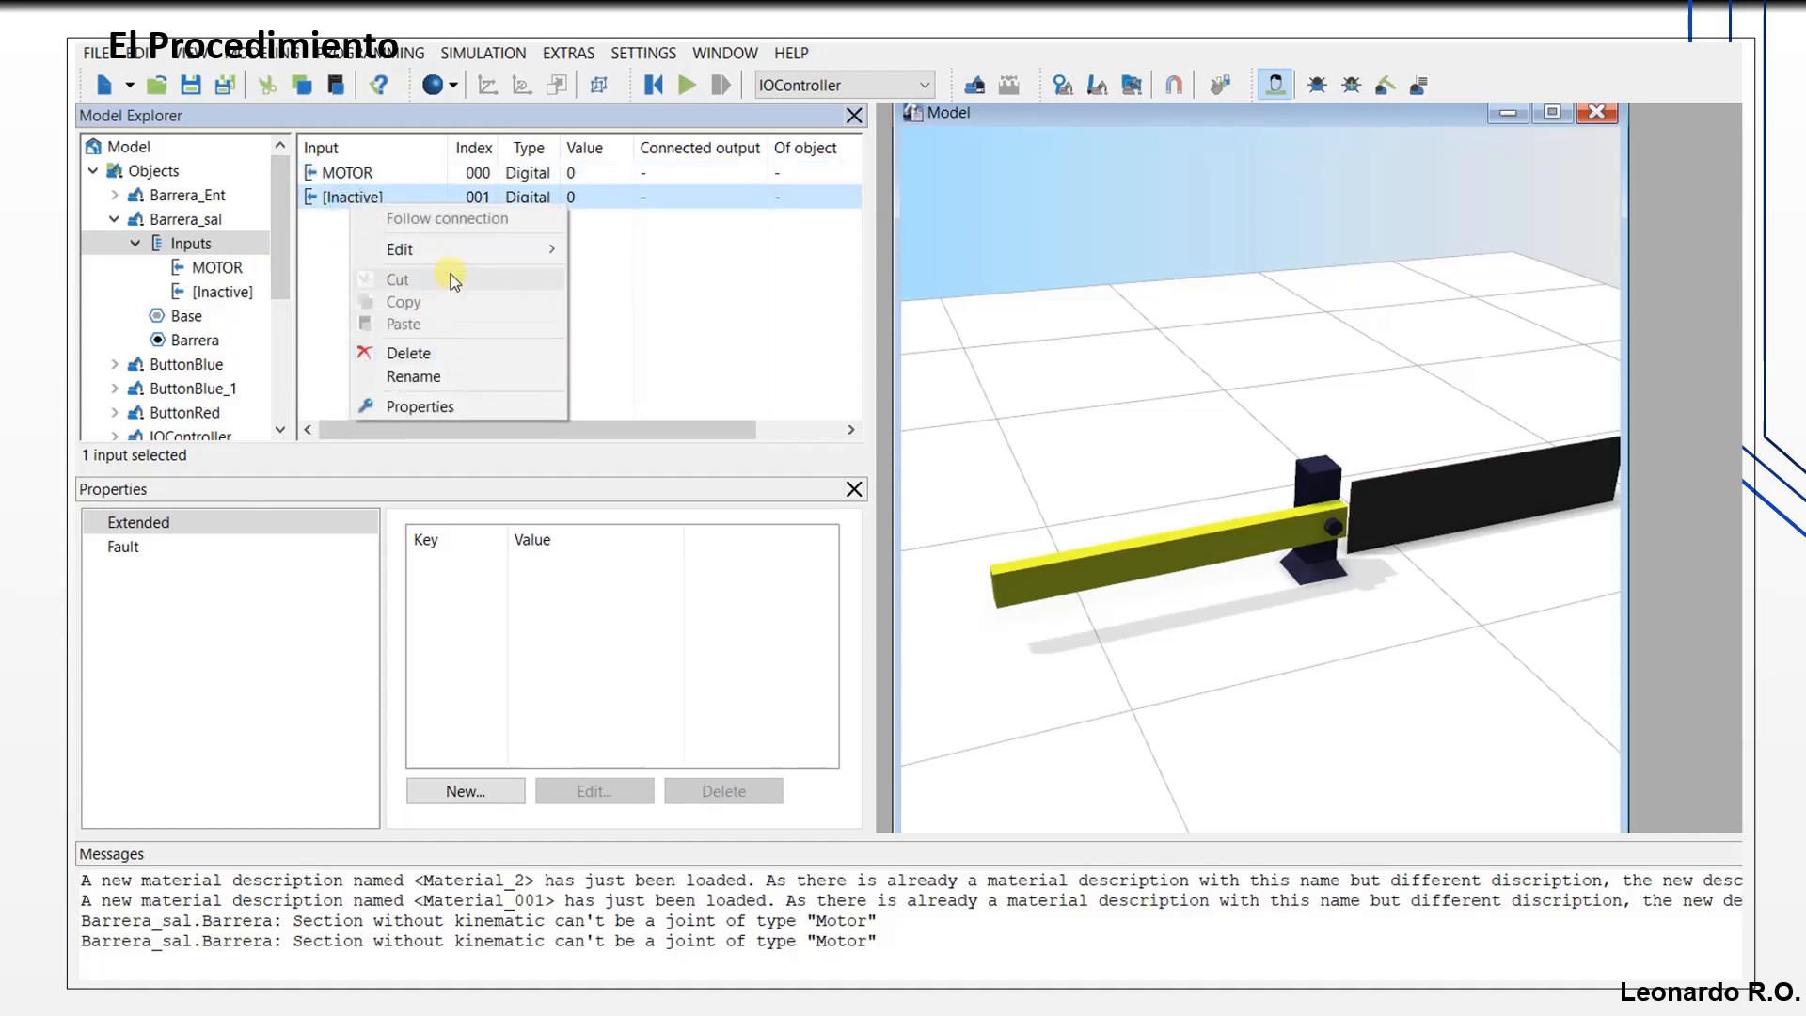
pyautogui.click(458, 378)
pyautogui.write('DIR')
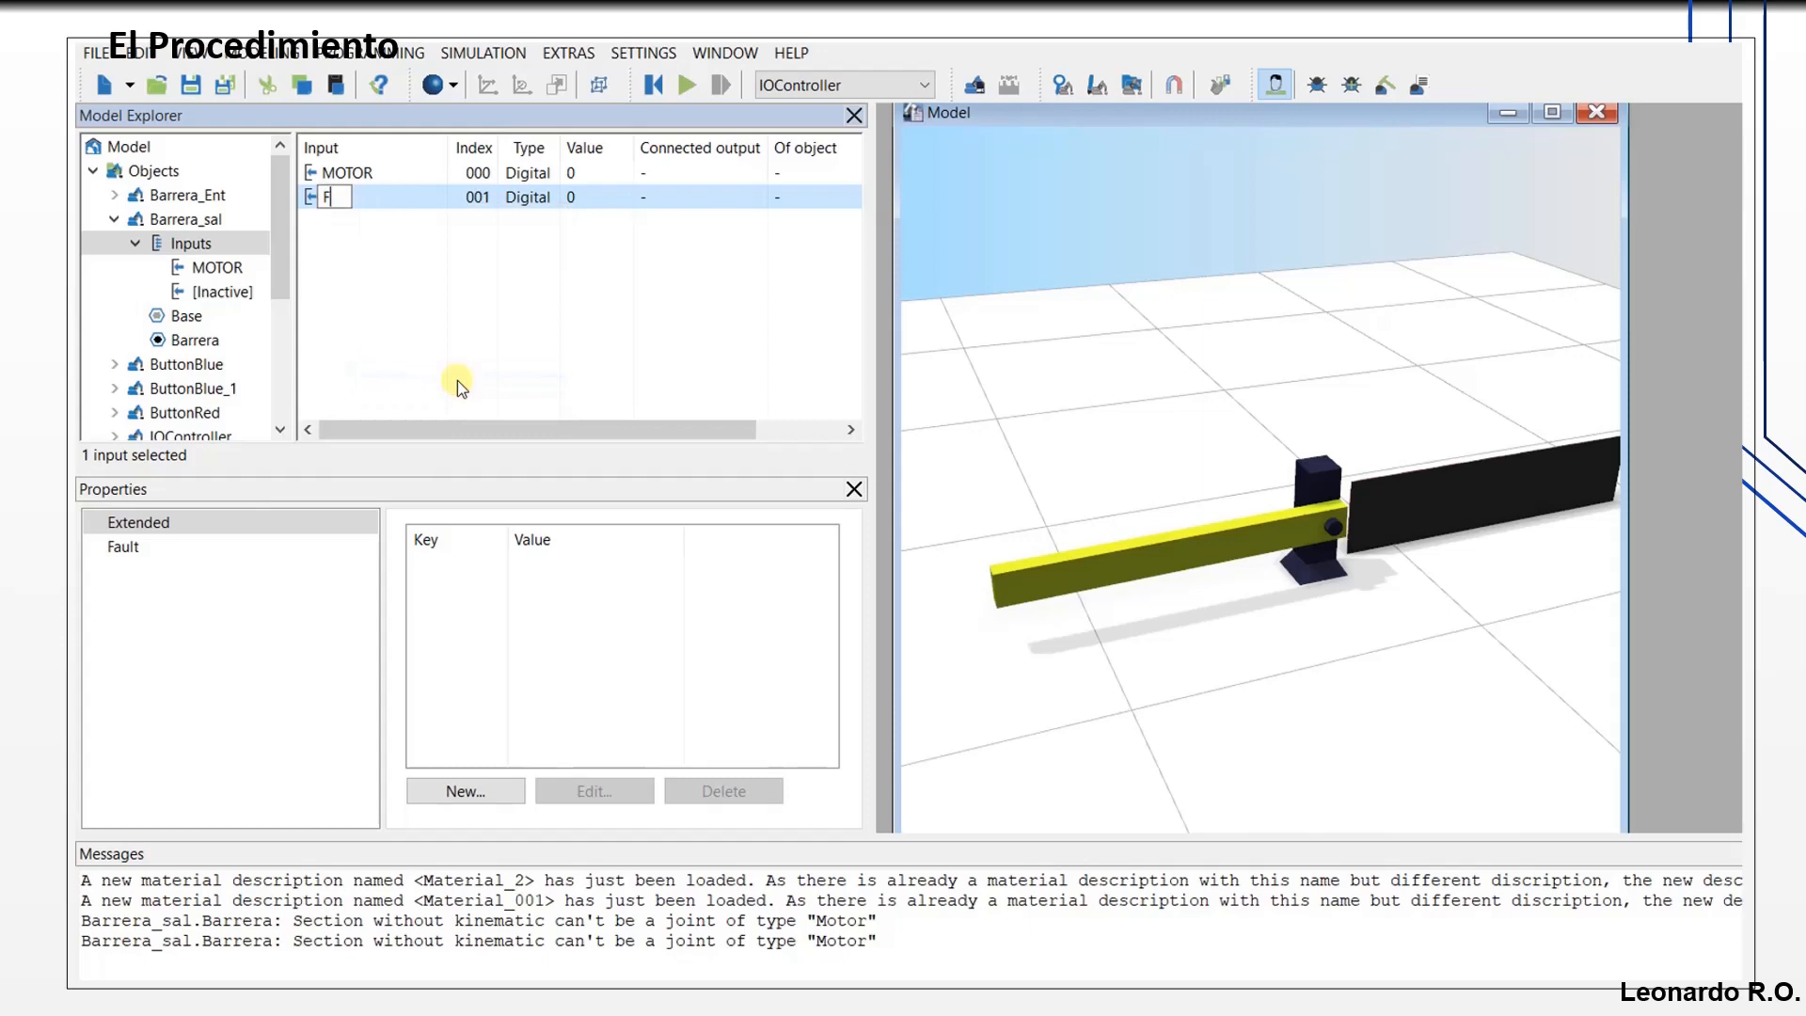
pyautogui.write('_Moto')
pyautogui.press('BackSpace')
pyautogui.press('BackSpace')
pyautogui.press('BackSpace')
pyautogui.write('OTOR')
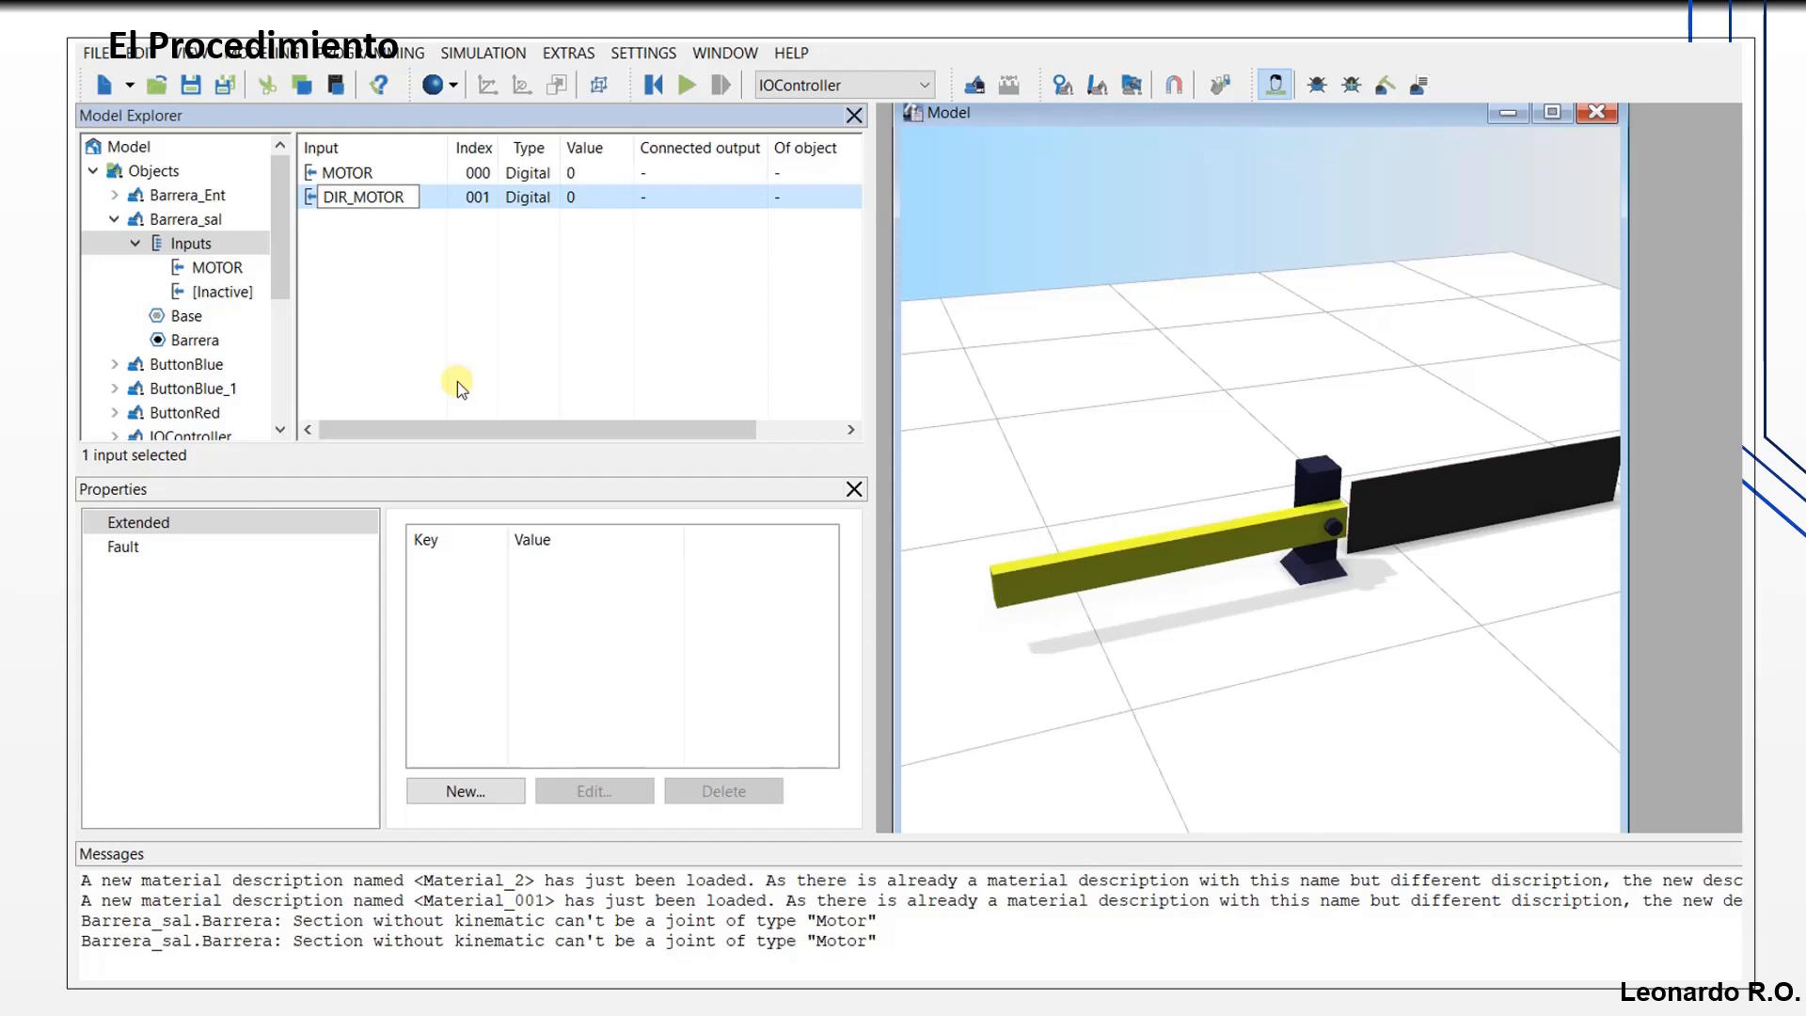
pyautogui.click(415, 291)
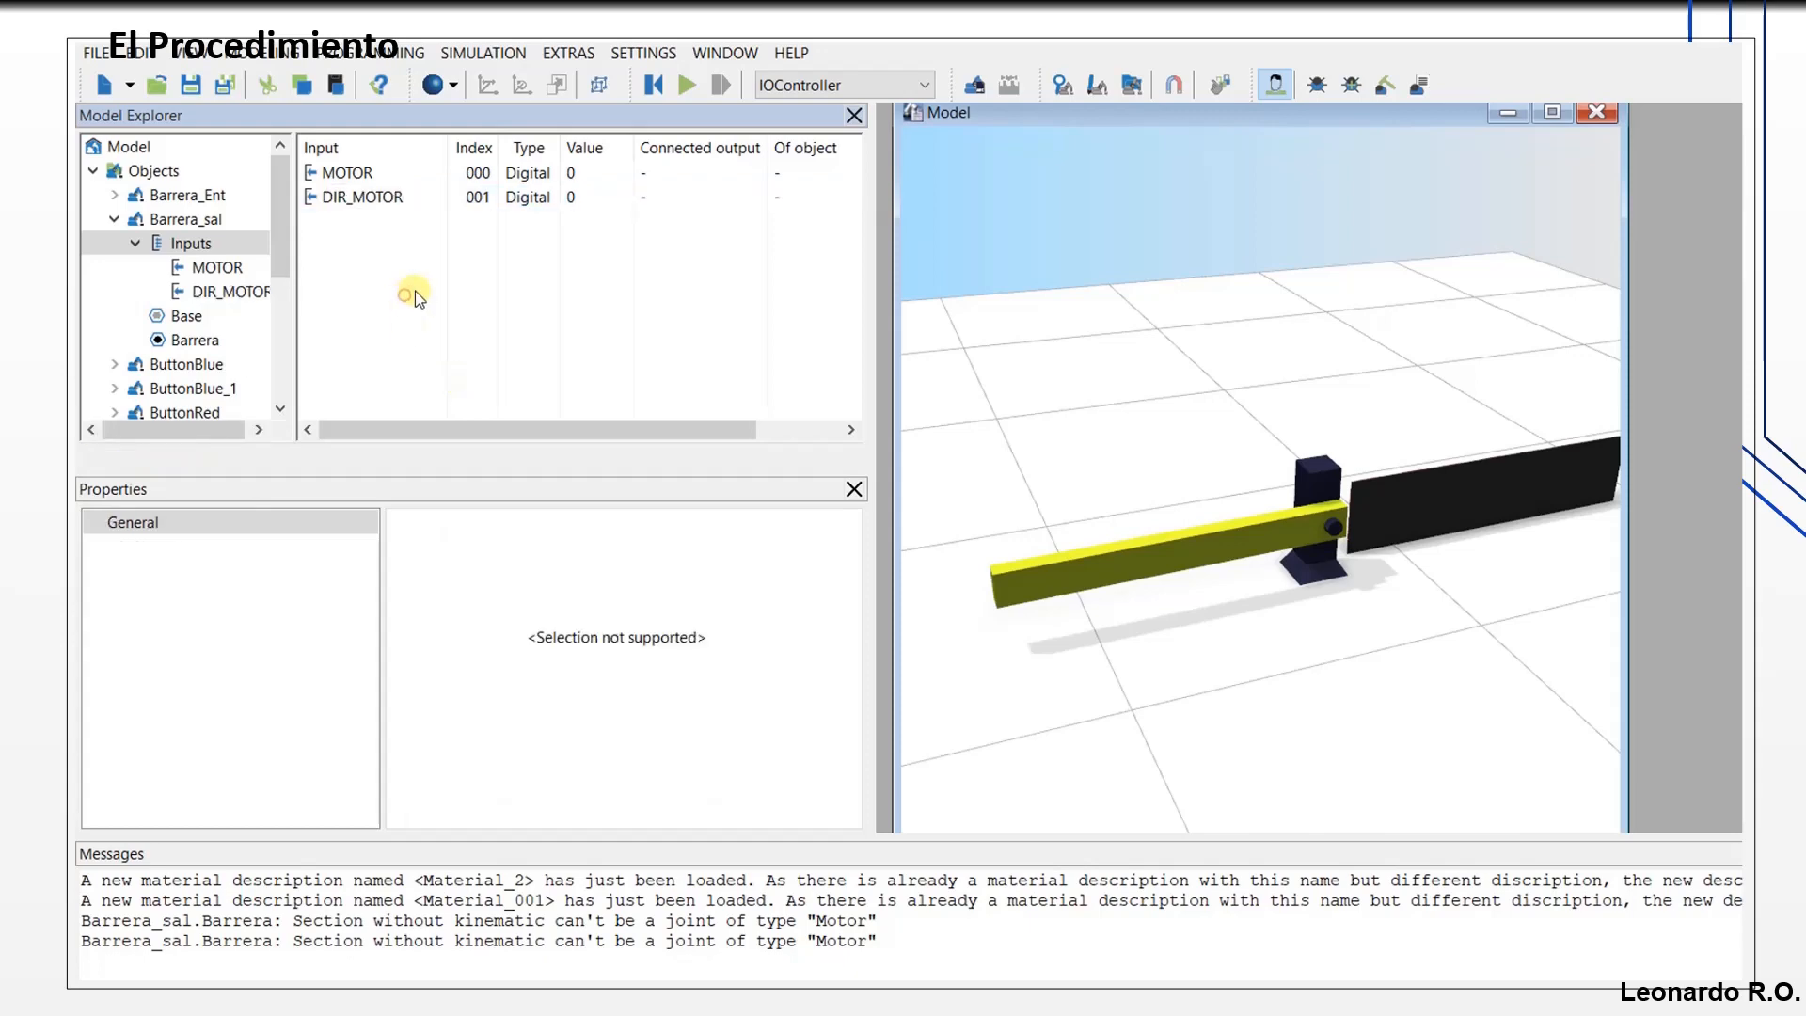
# Step: Add one analog output named POSICION to the Barrera_sal object
pyautogui.click(135, 246)
pyautogui.click(193, 220)
pyautogui.rightClick(198, 223)
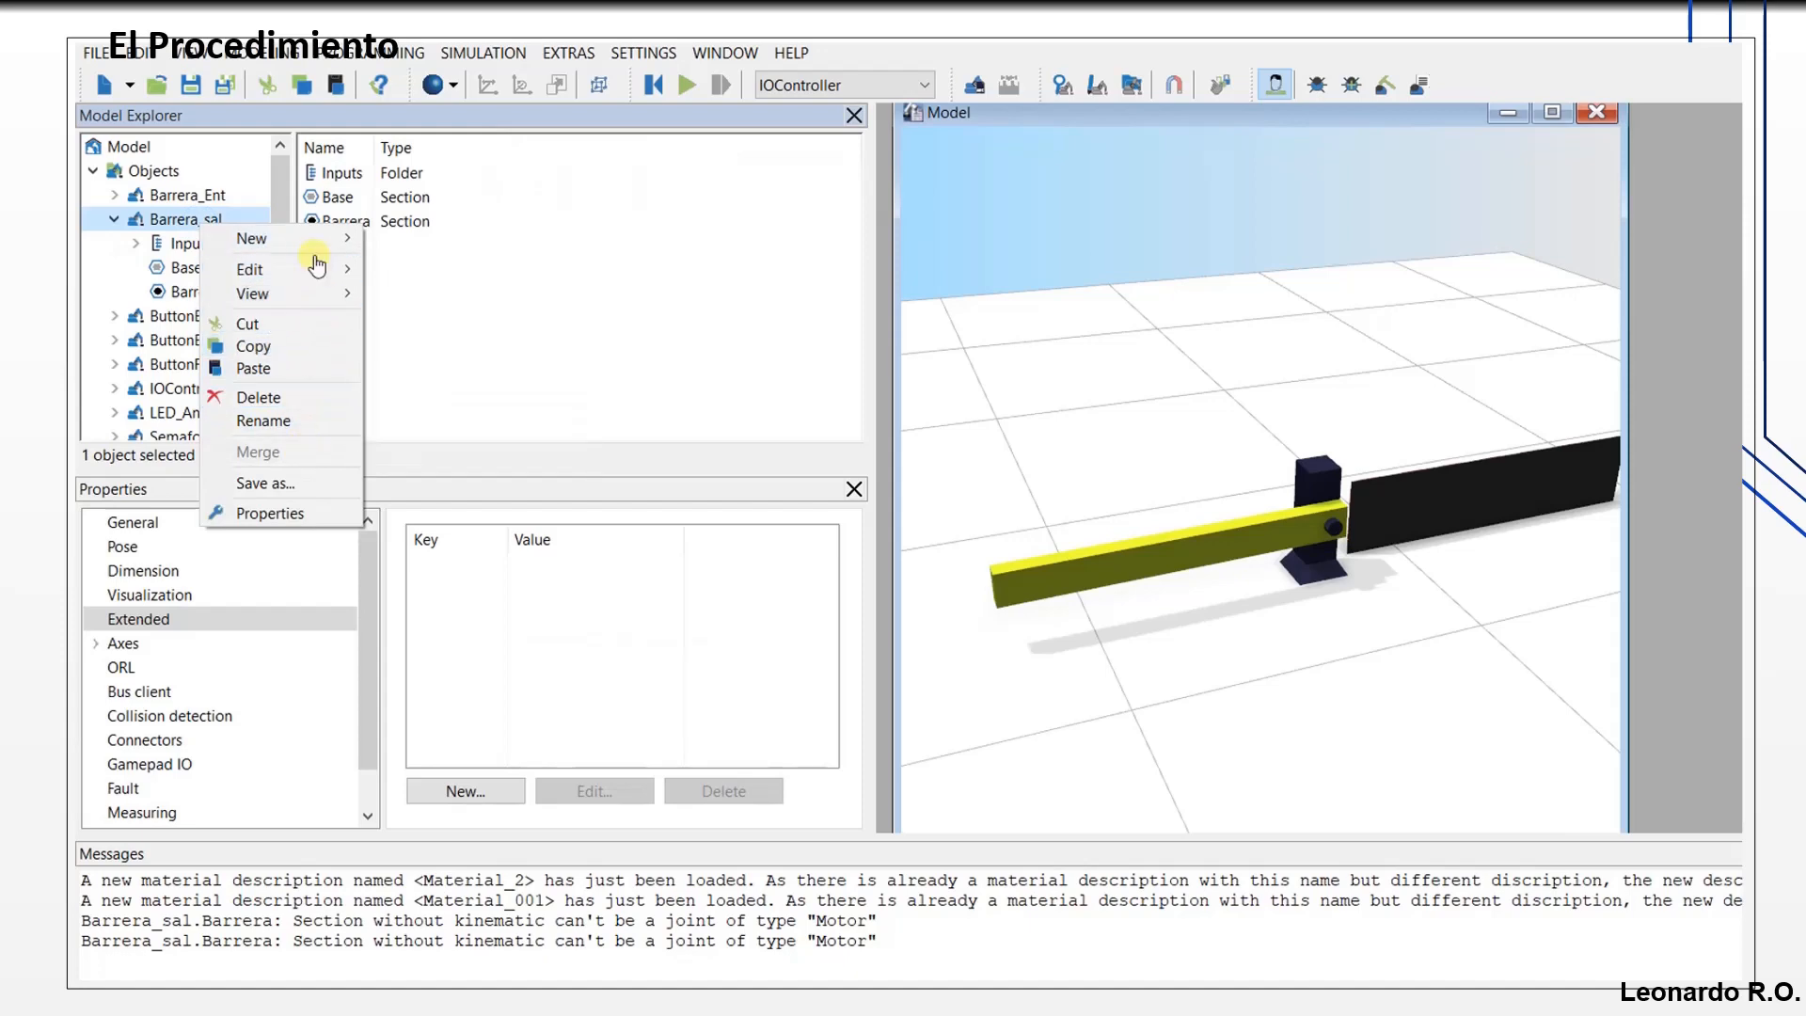
pyautogui.moveTo(292, 239)
pyautogui.moveTo(433, 319)
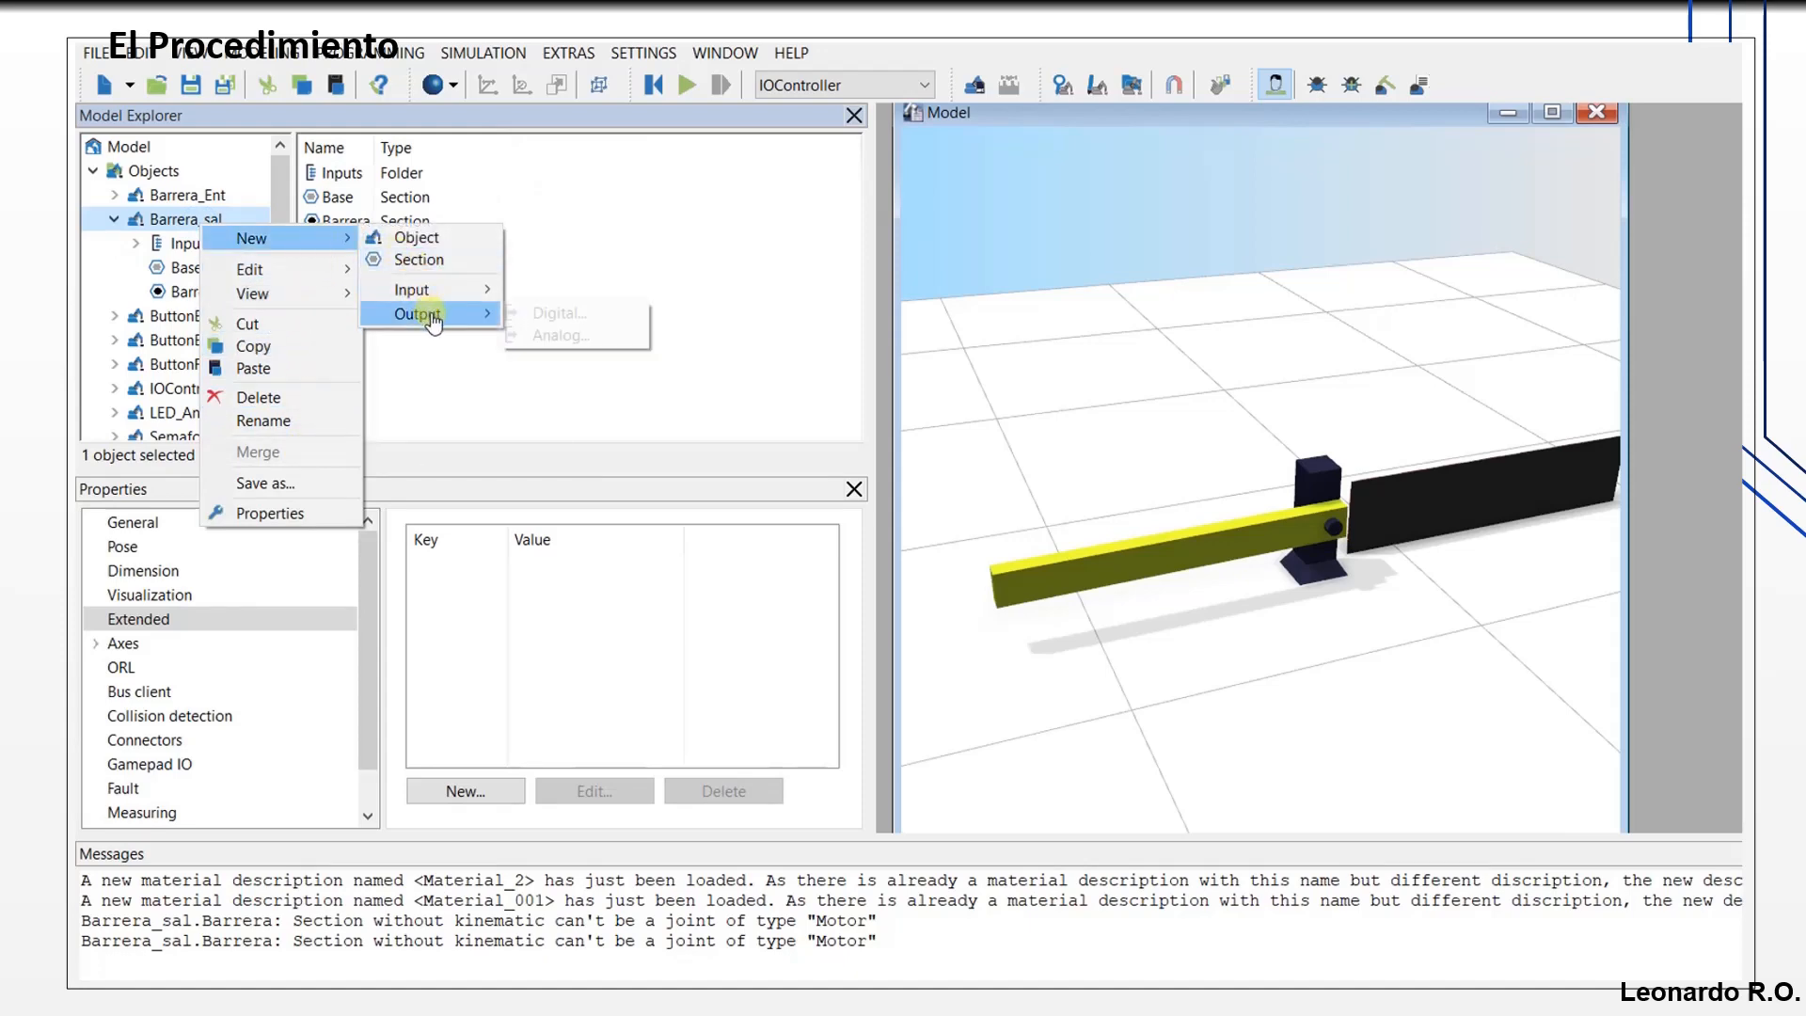
pyautogui.click(571, 335)
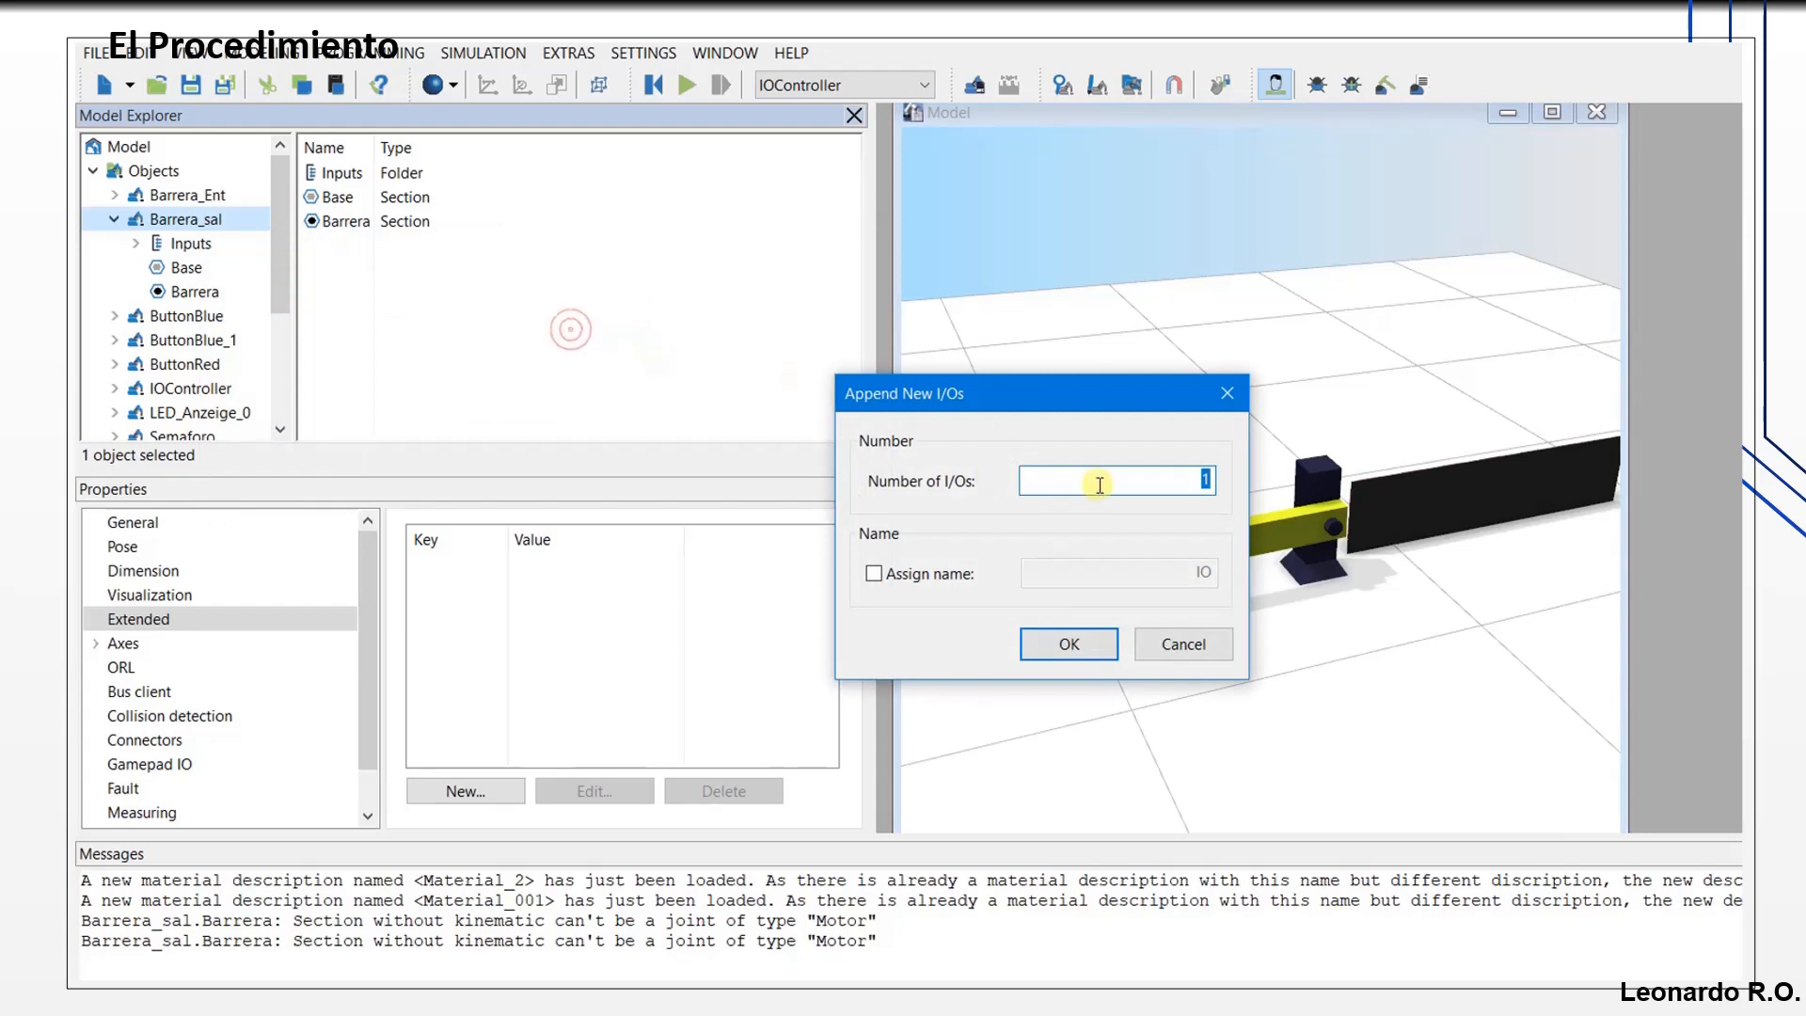
pyautogui.click(877, 574)
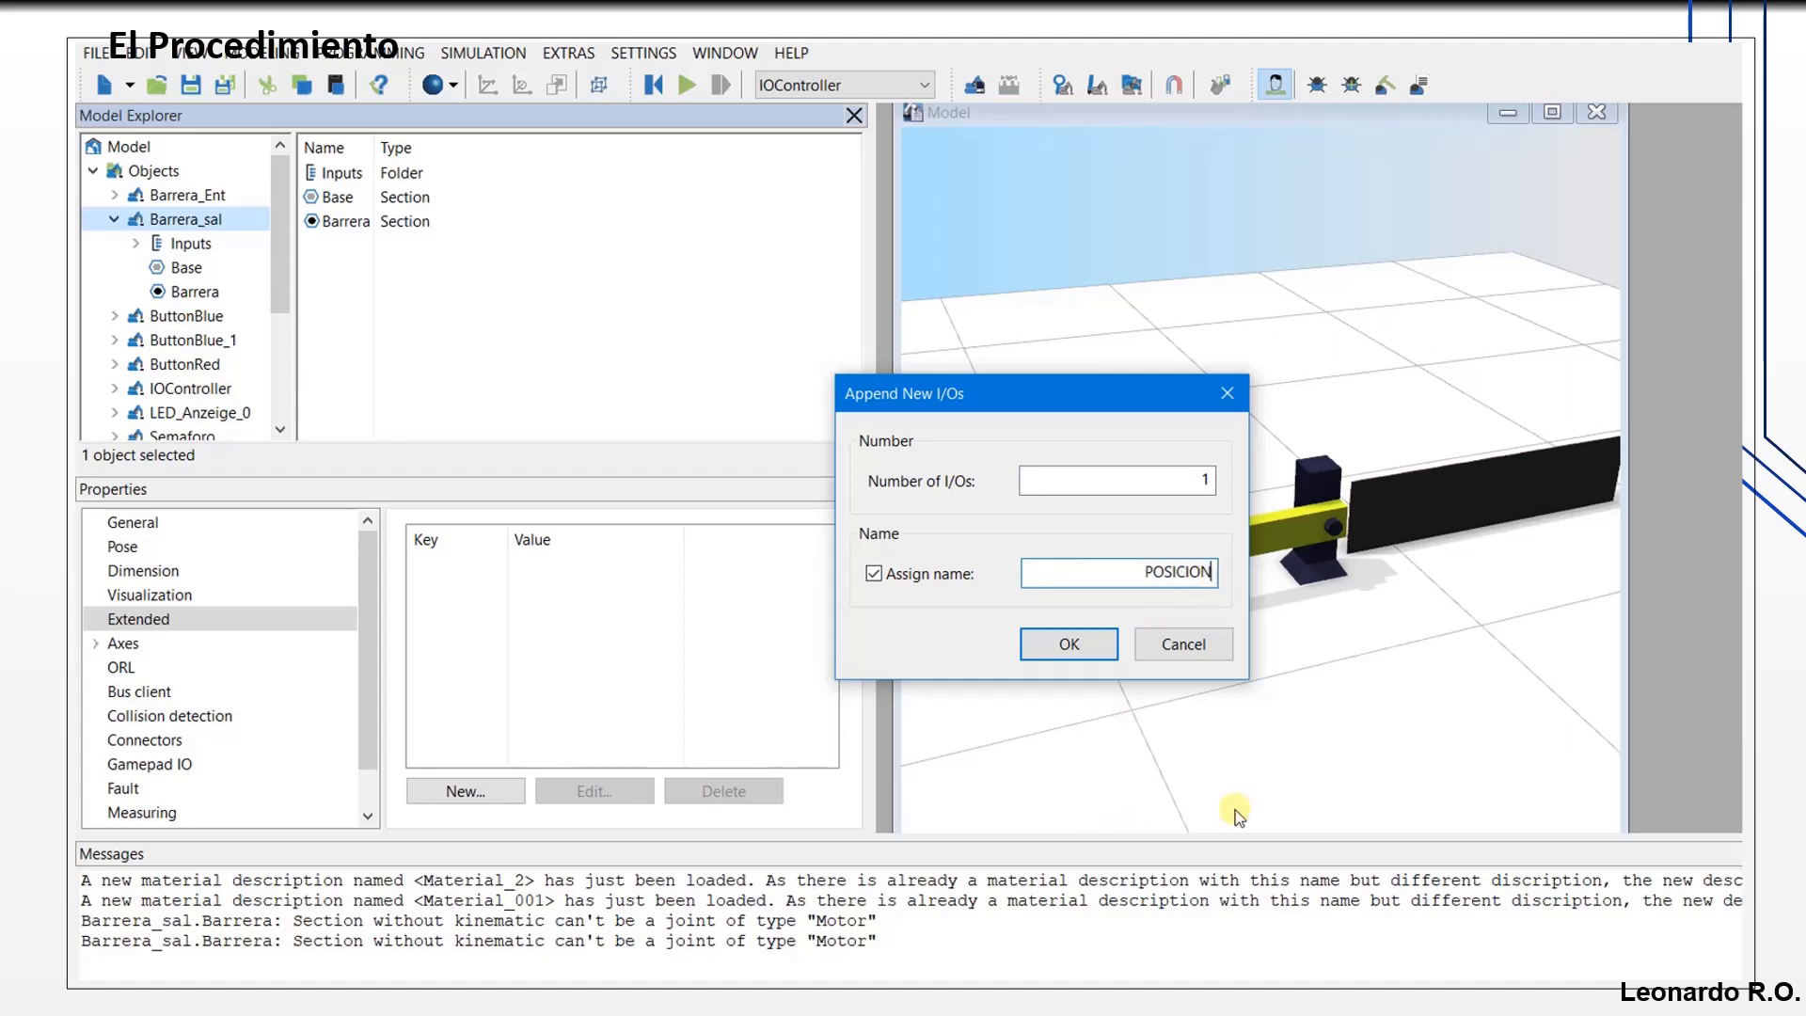
pyautogui.click(1069, 643)
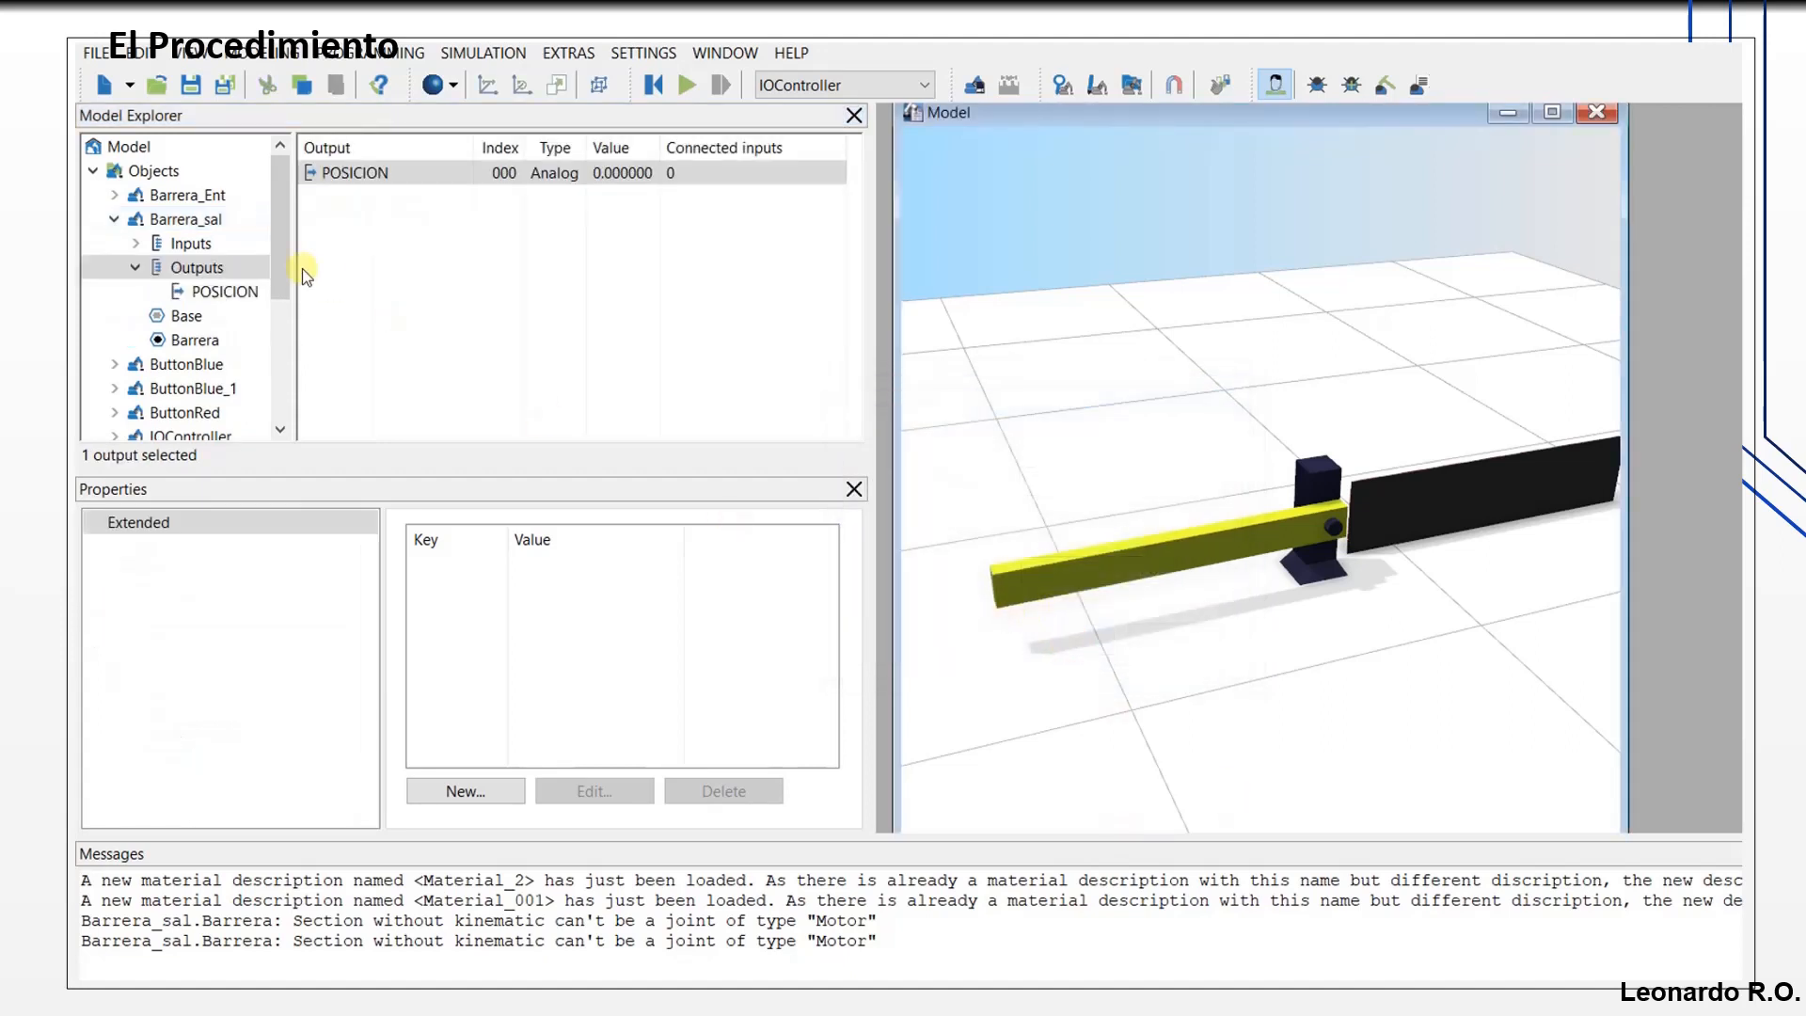
pyautogui.click(177, 268)
pyautogui.click(134, 267)
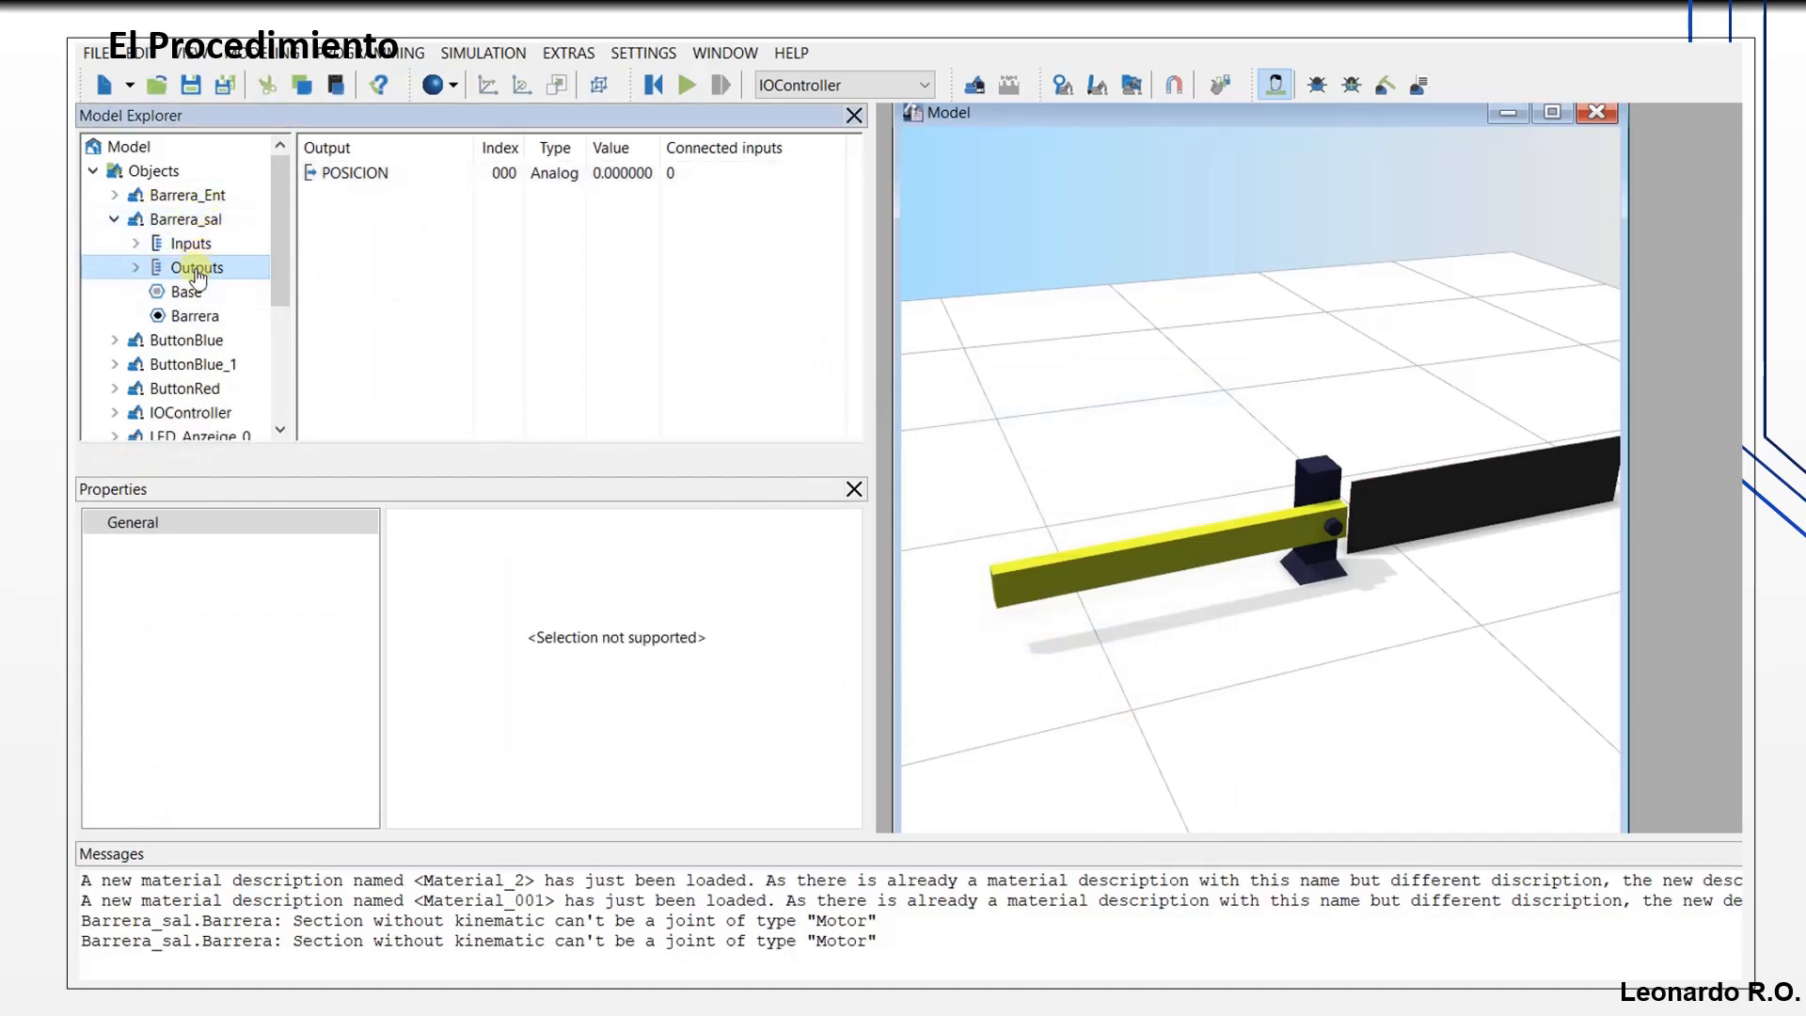
# Step: Assign the MOTOR input to the On / off attribute of the Barrera section's Motor mechanism
pyautogui.click(195, 315)
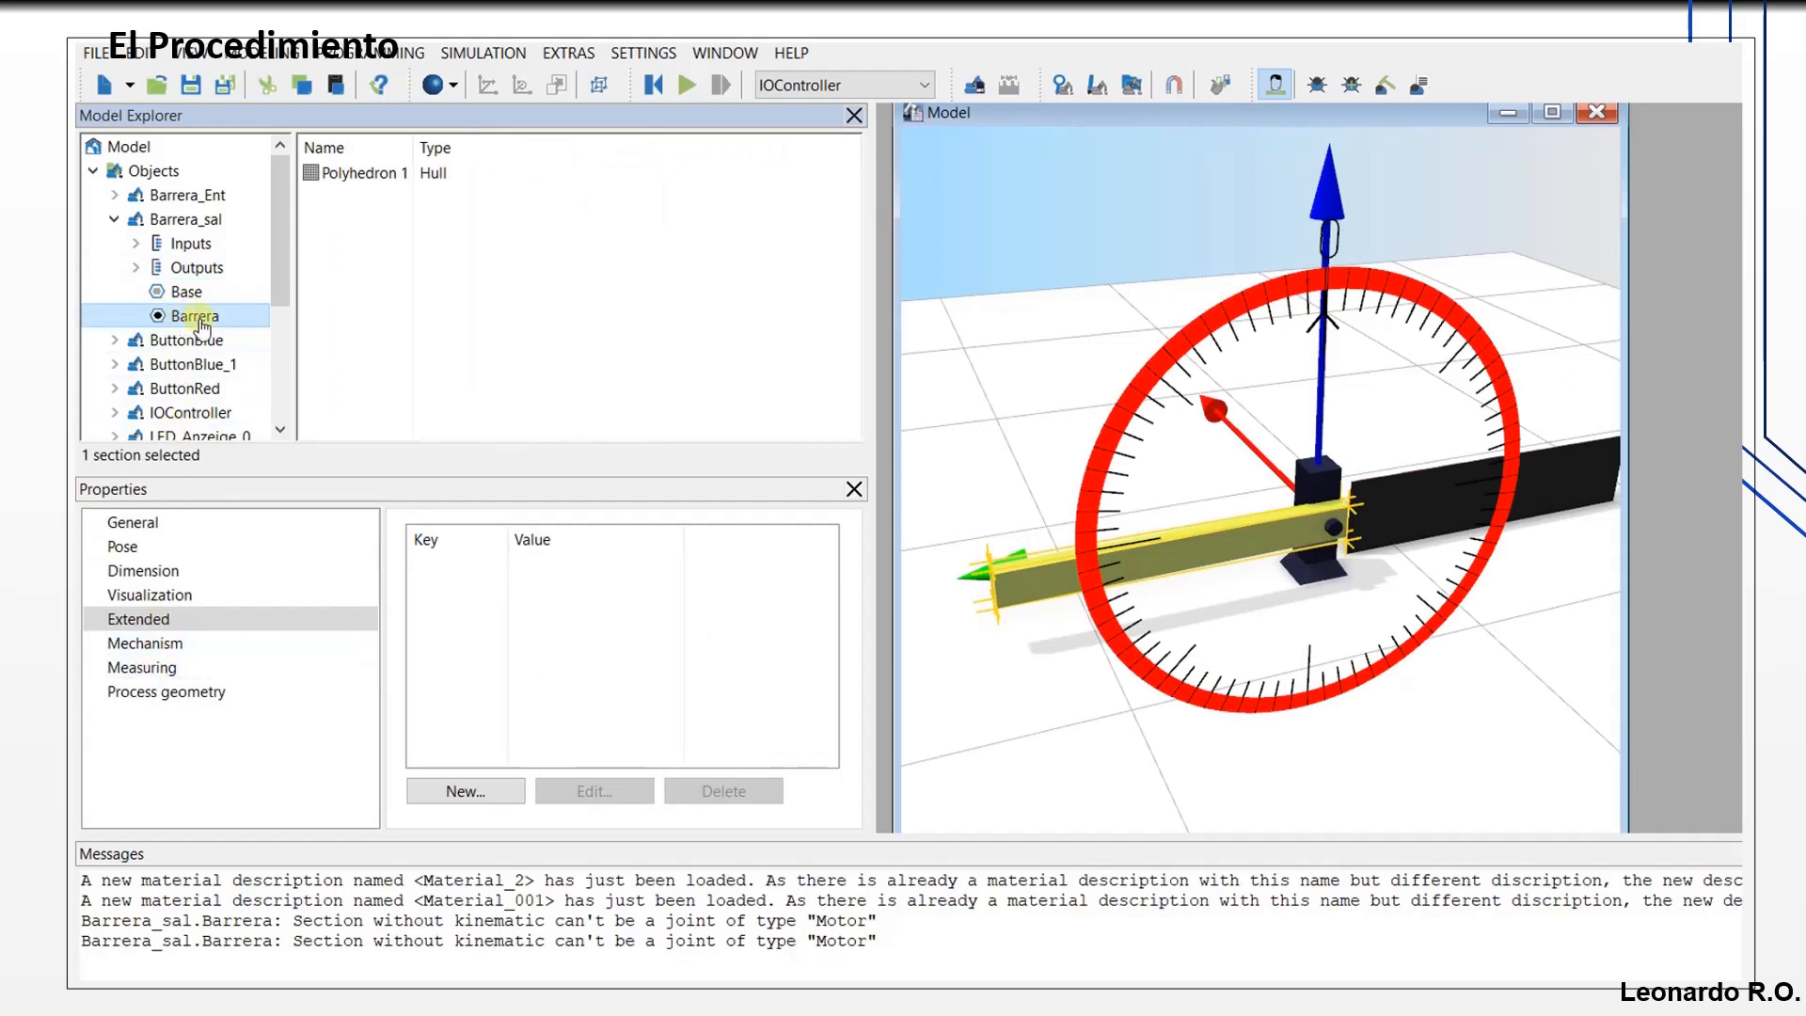
pyautogui.click(145, 644)
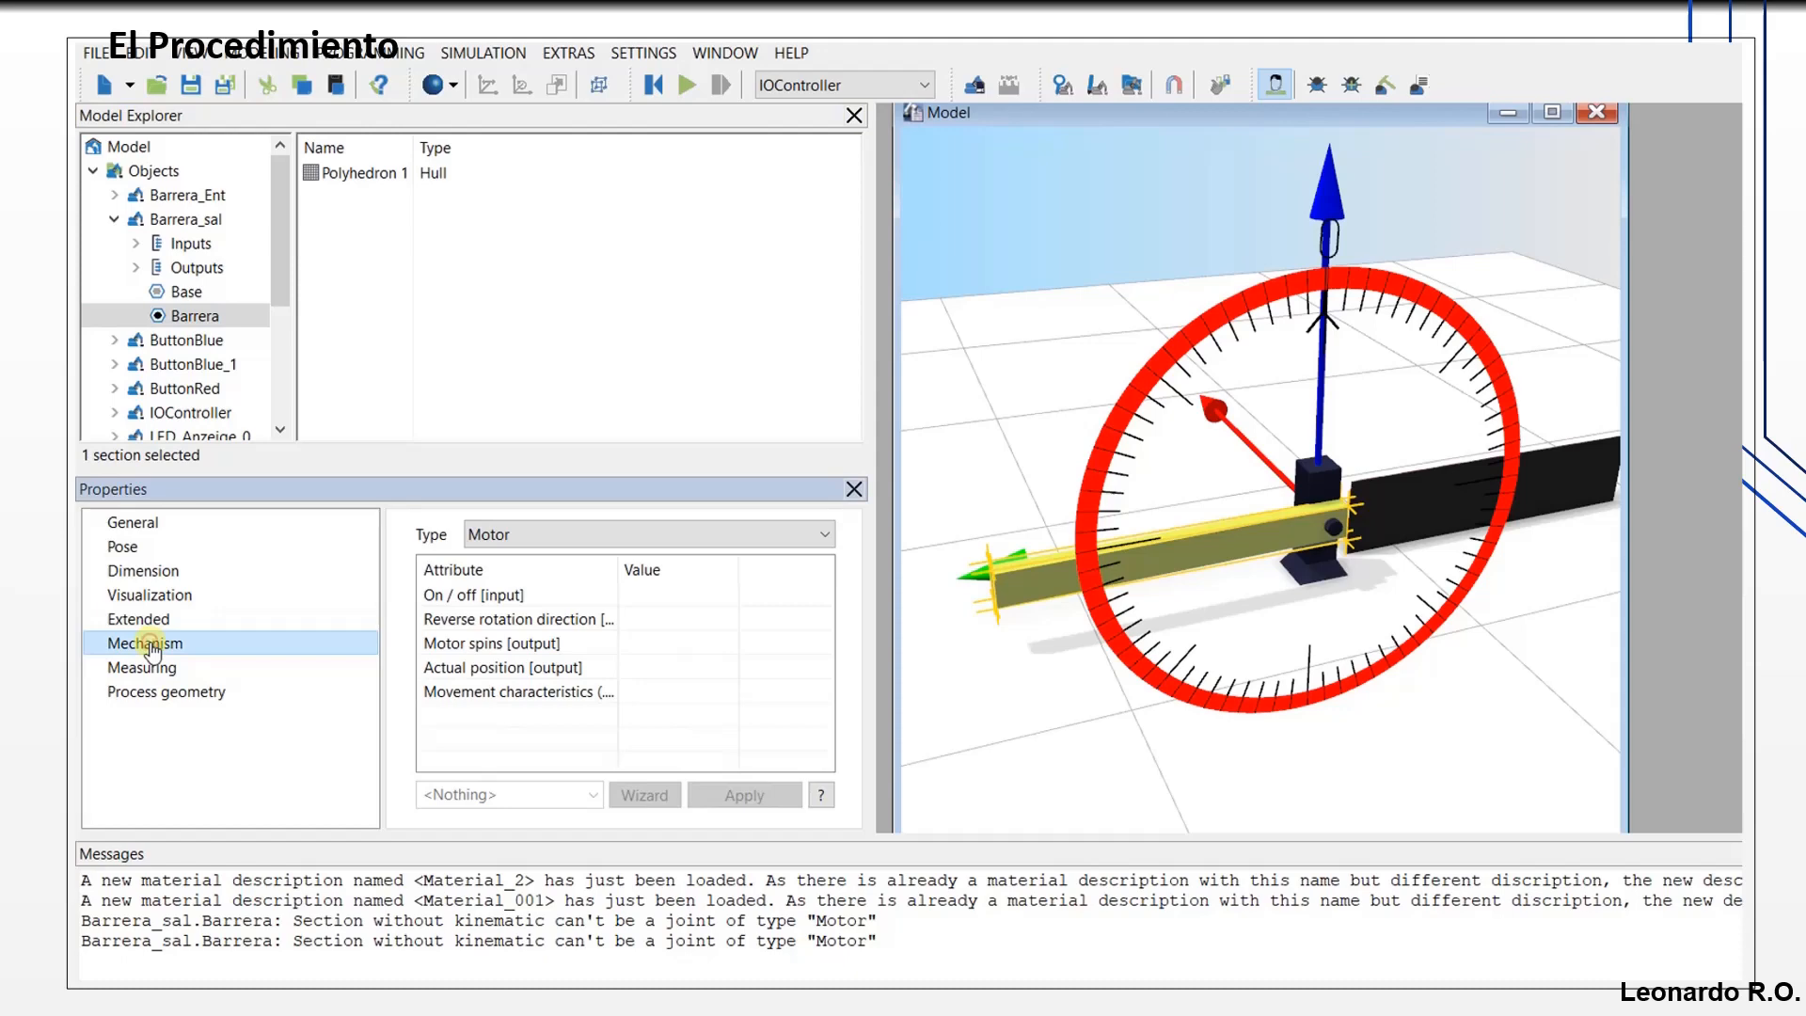
pyautogui.click(646, 600)
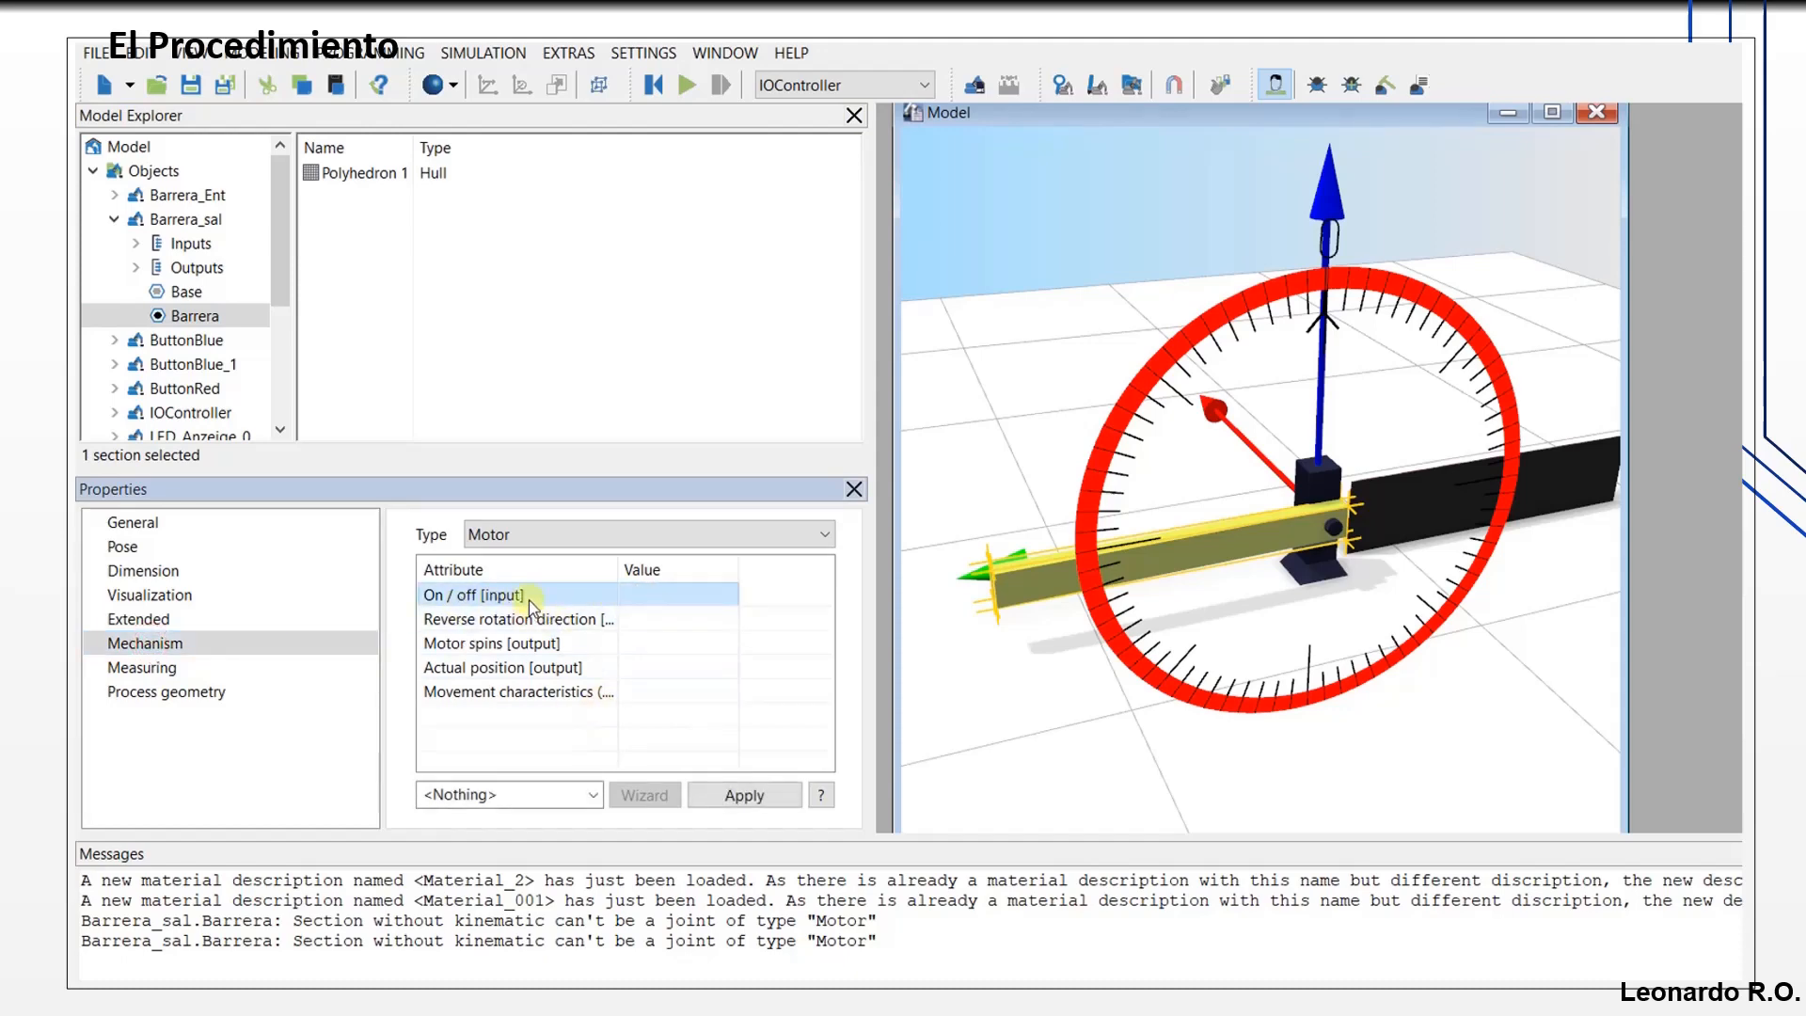
pyautogui.click(593, 795)
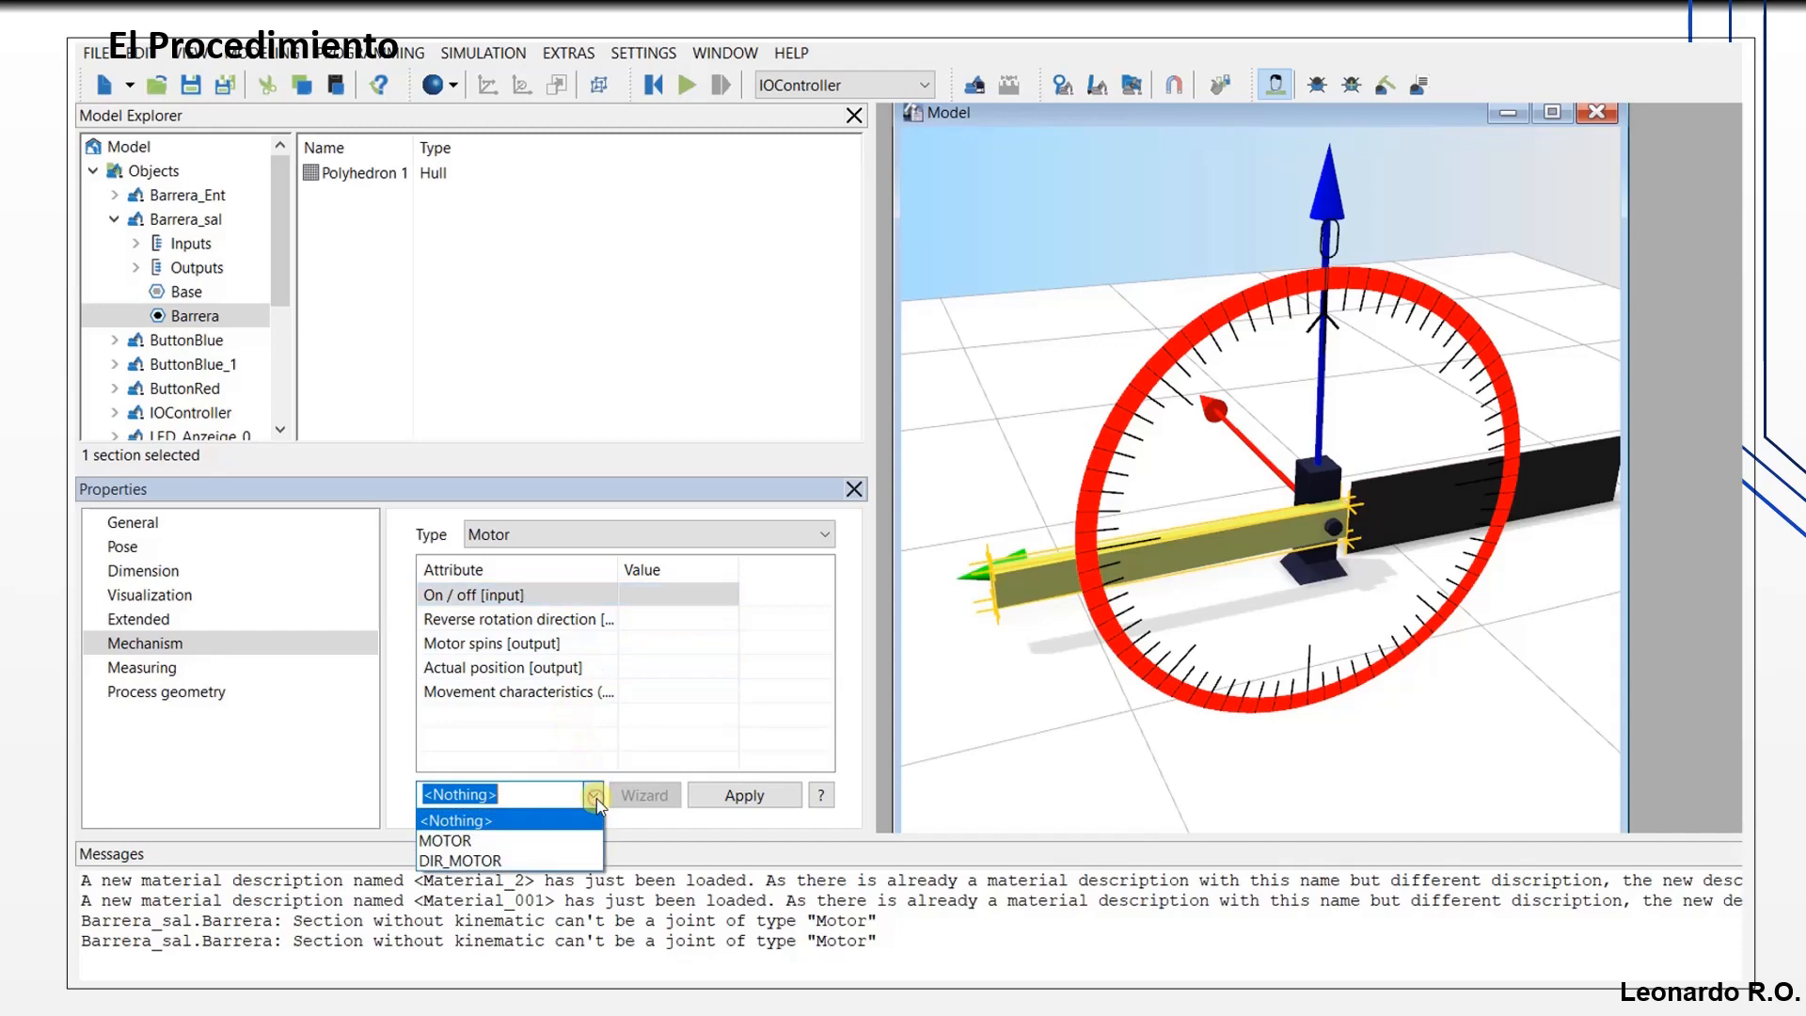
pyautogui.click(490, 842)
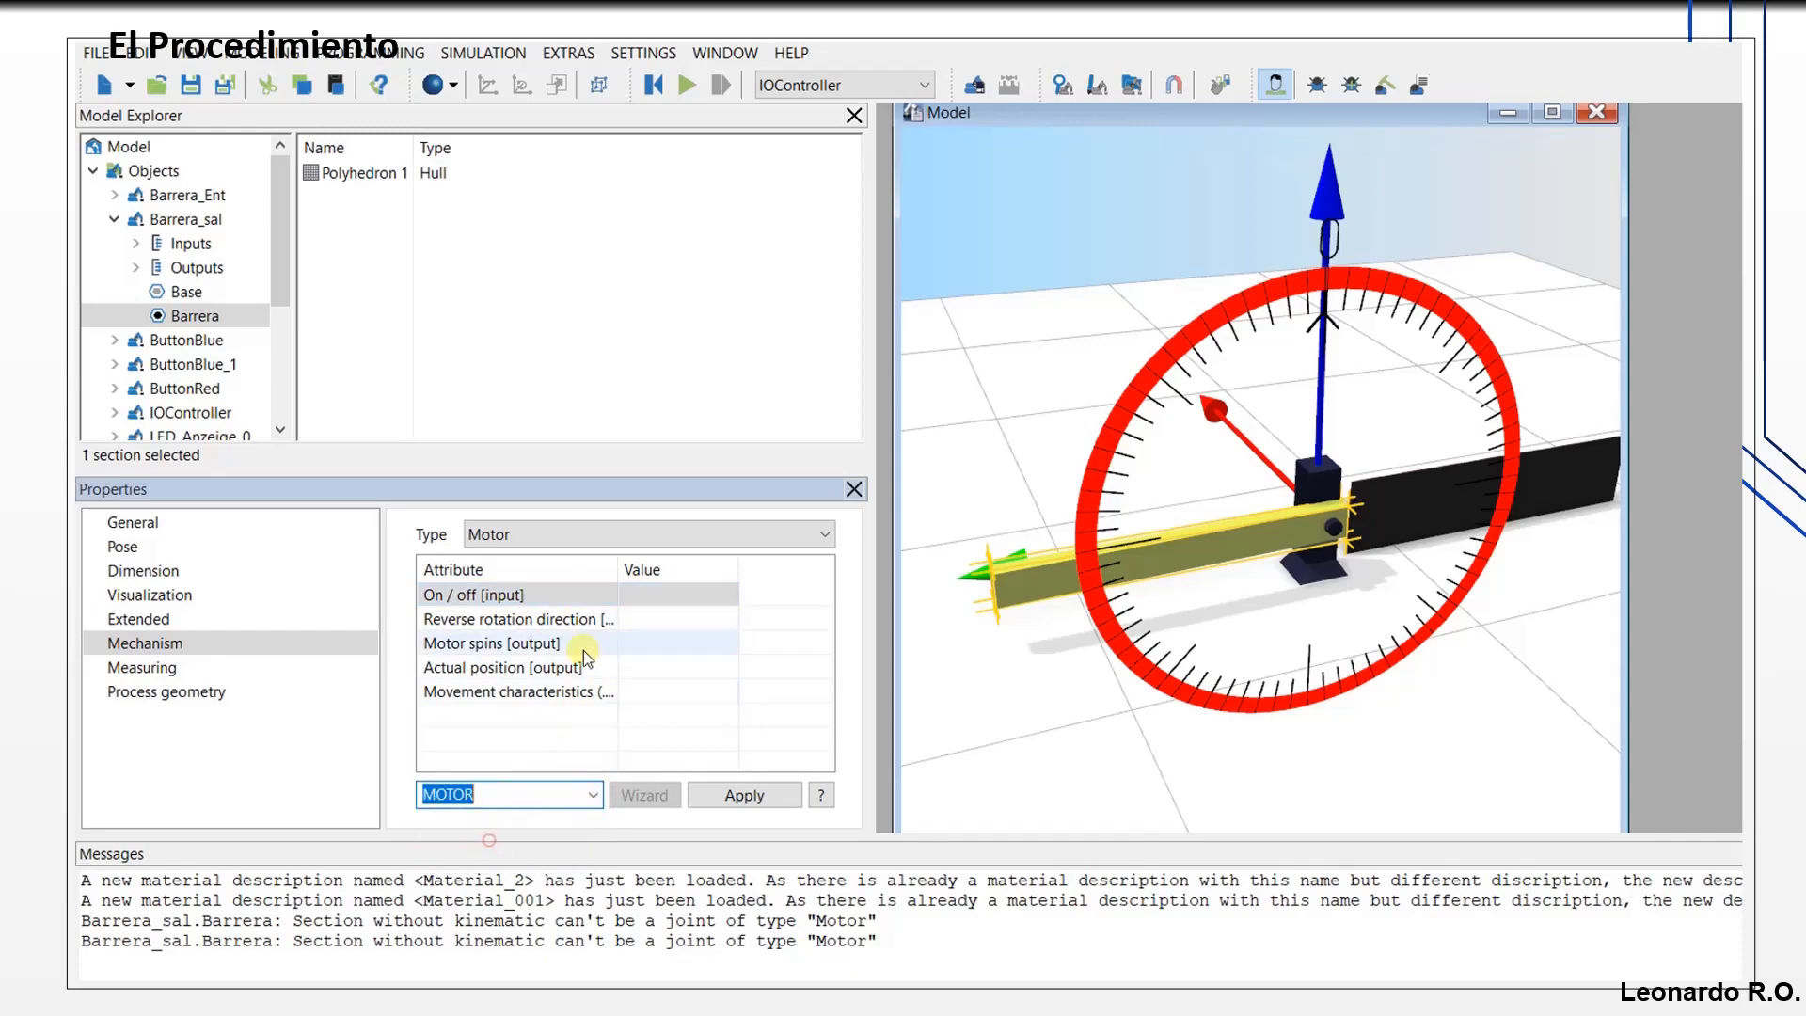
pyautogui.click(729, 795)
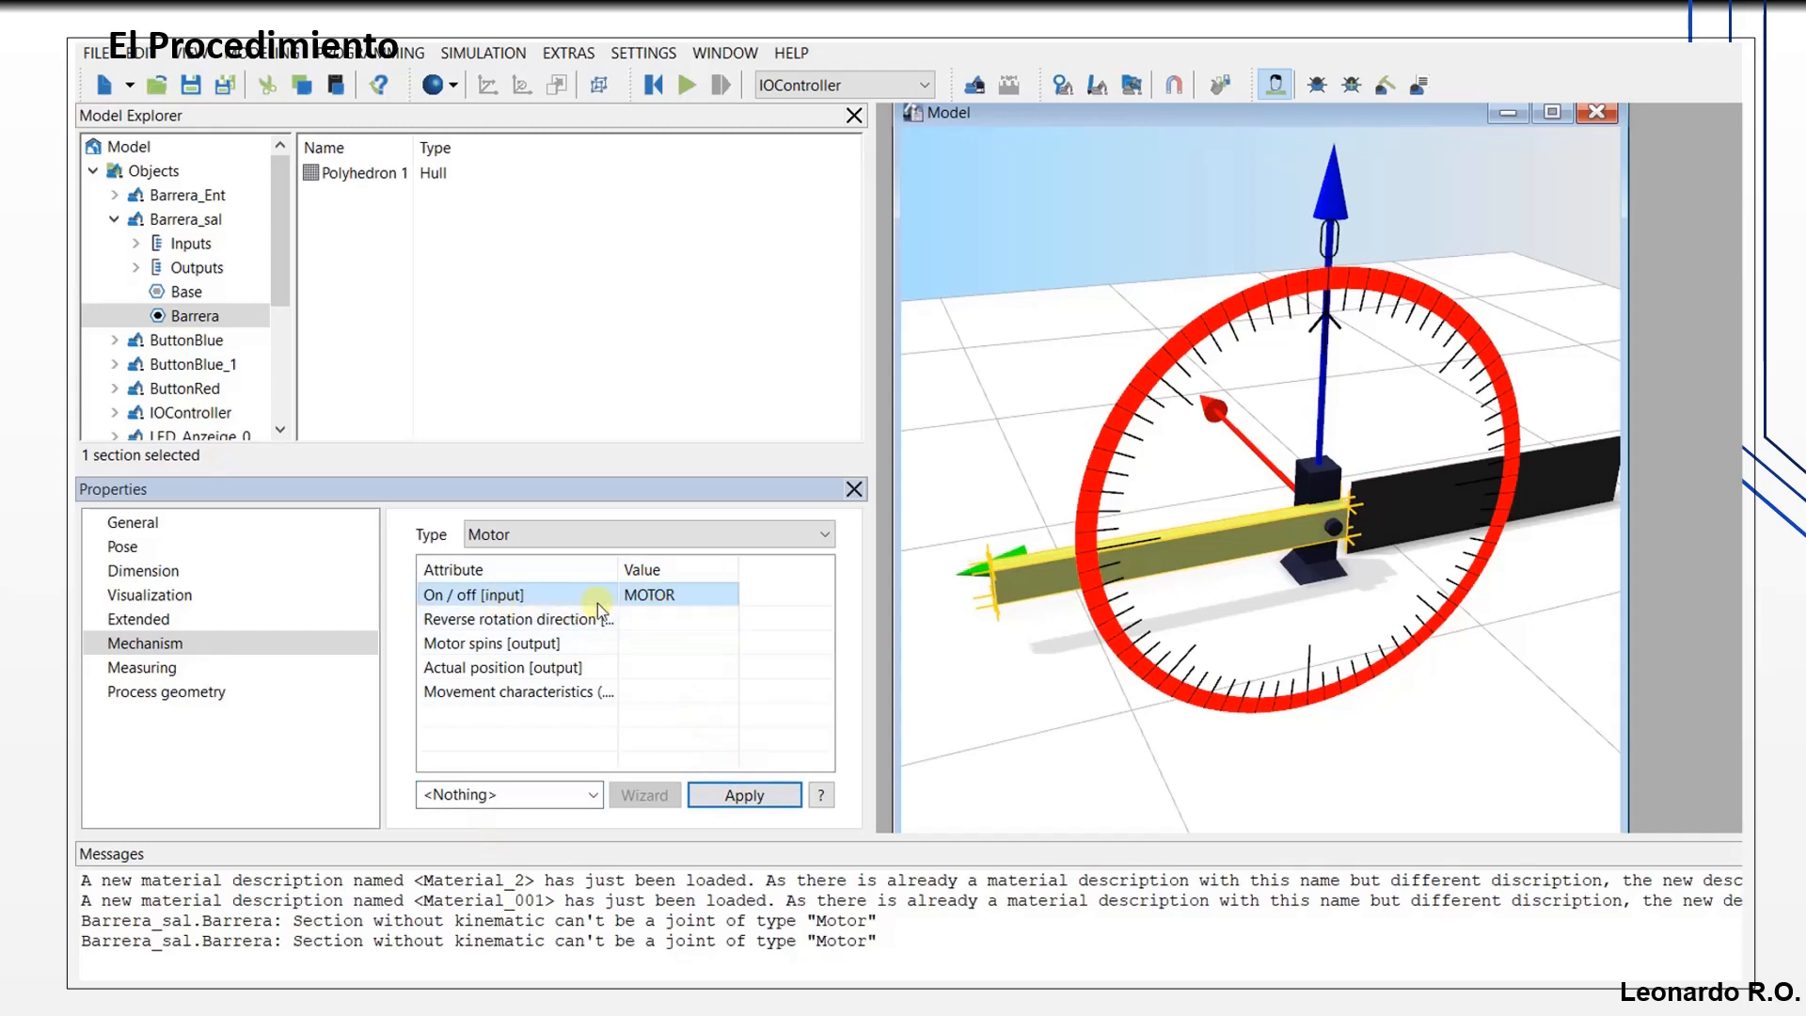
# Step: Assign the DIR_MOTOR input to the Reverse rotation direction attribute of the Barrera motor
pyautogui.click(649, 618)
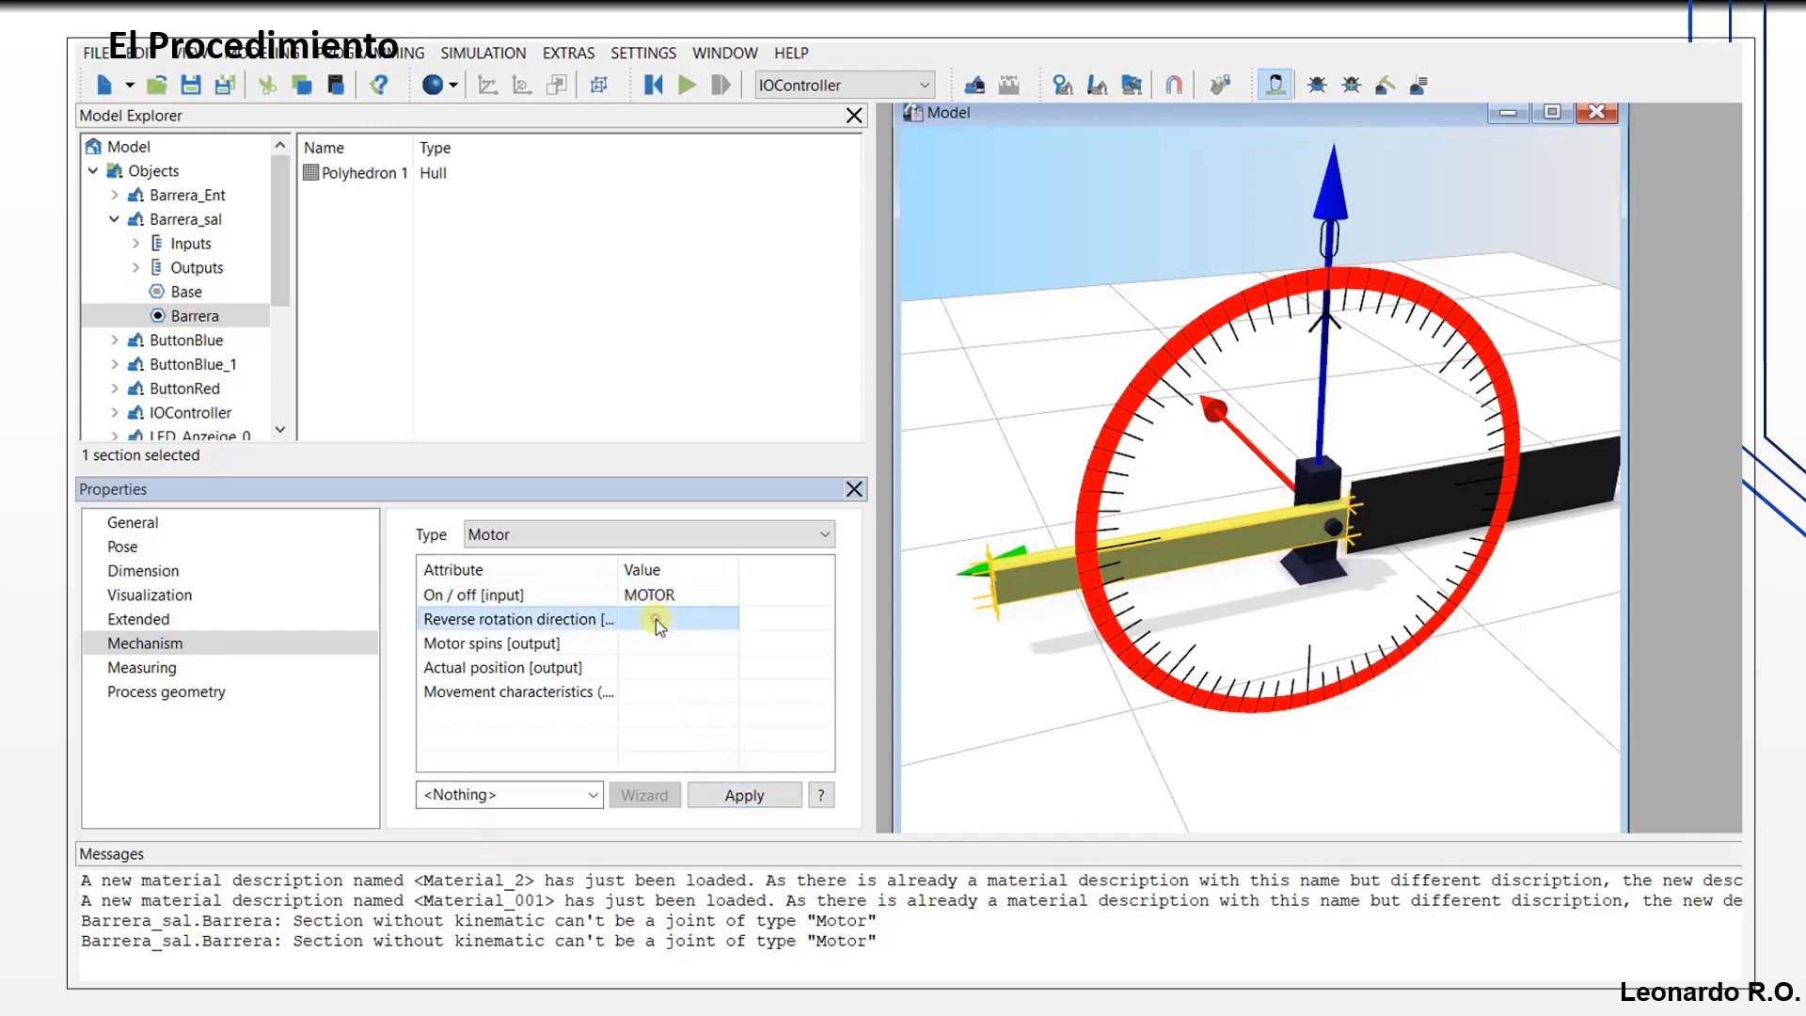
pyautogui.click(594, 796)
pyautogui.click(474, 855)
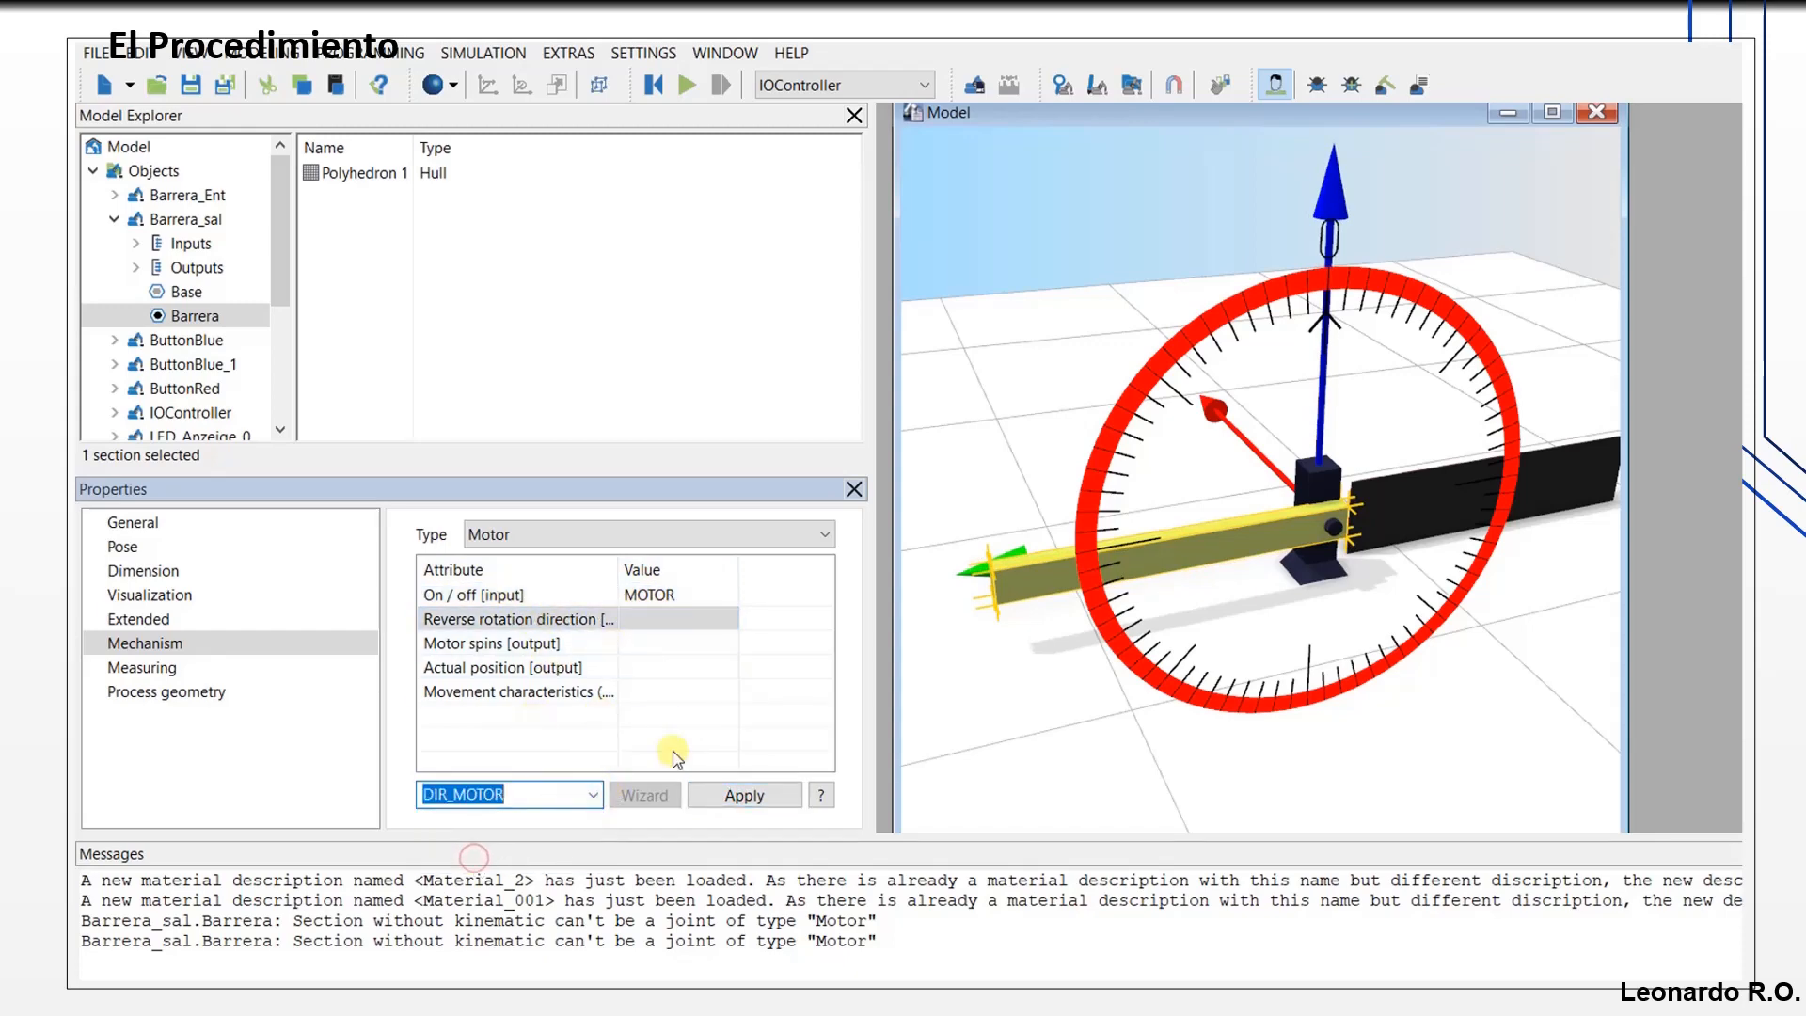
pyautogui.click(736, 796)
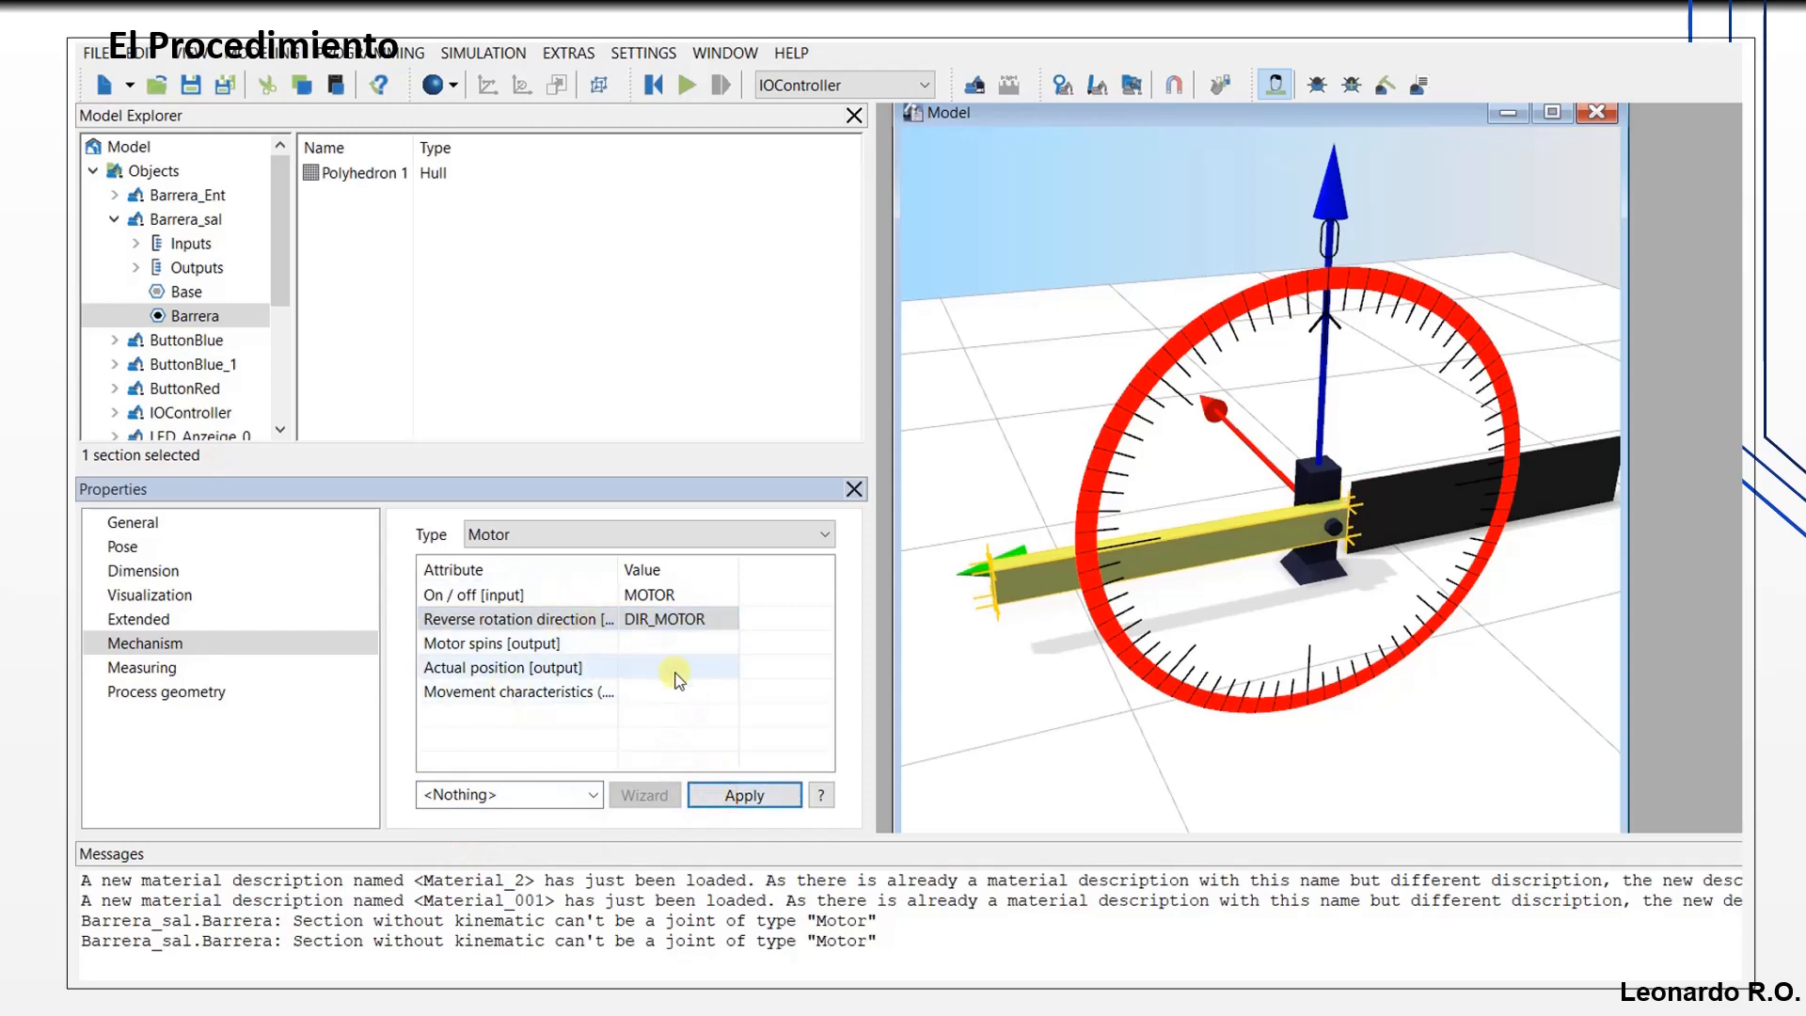
# Step: Assign the POSICION output to the Actual position attribute of the Barrera motor
pyautogui.click(675, 670)
pyautogui.click(592, 795)
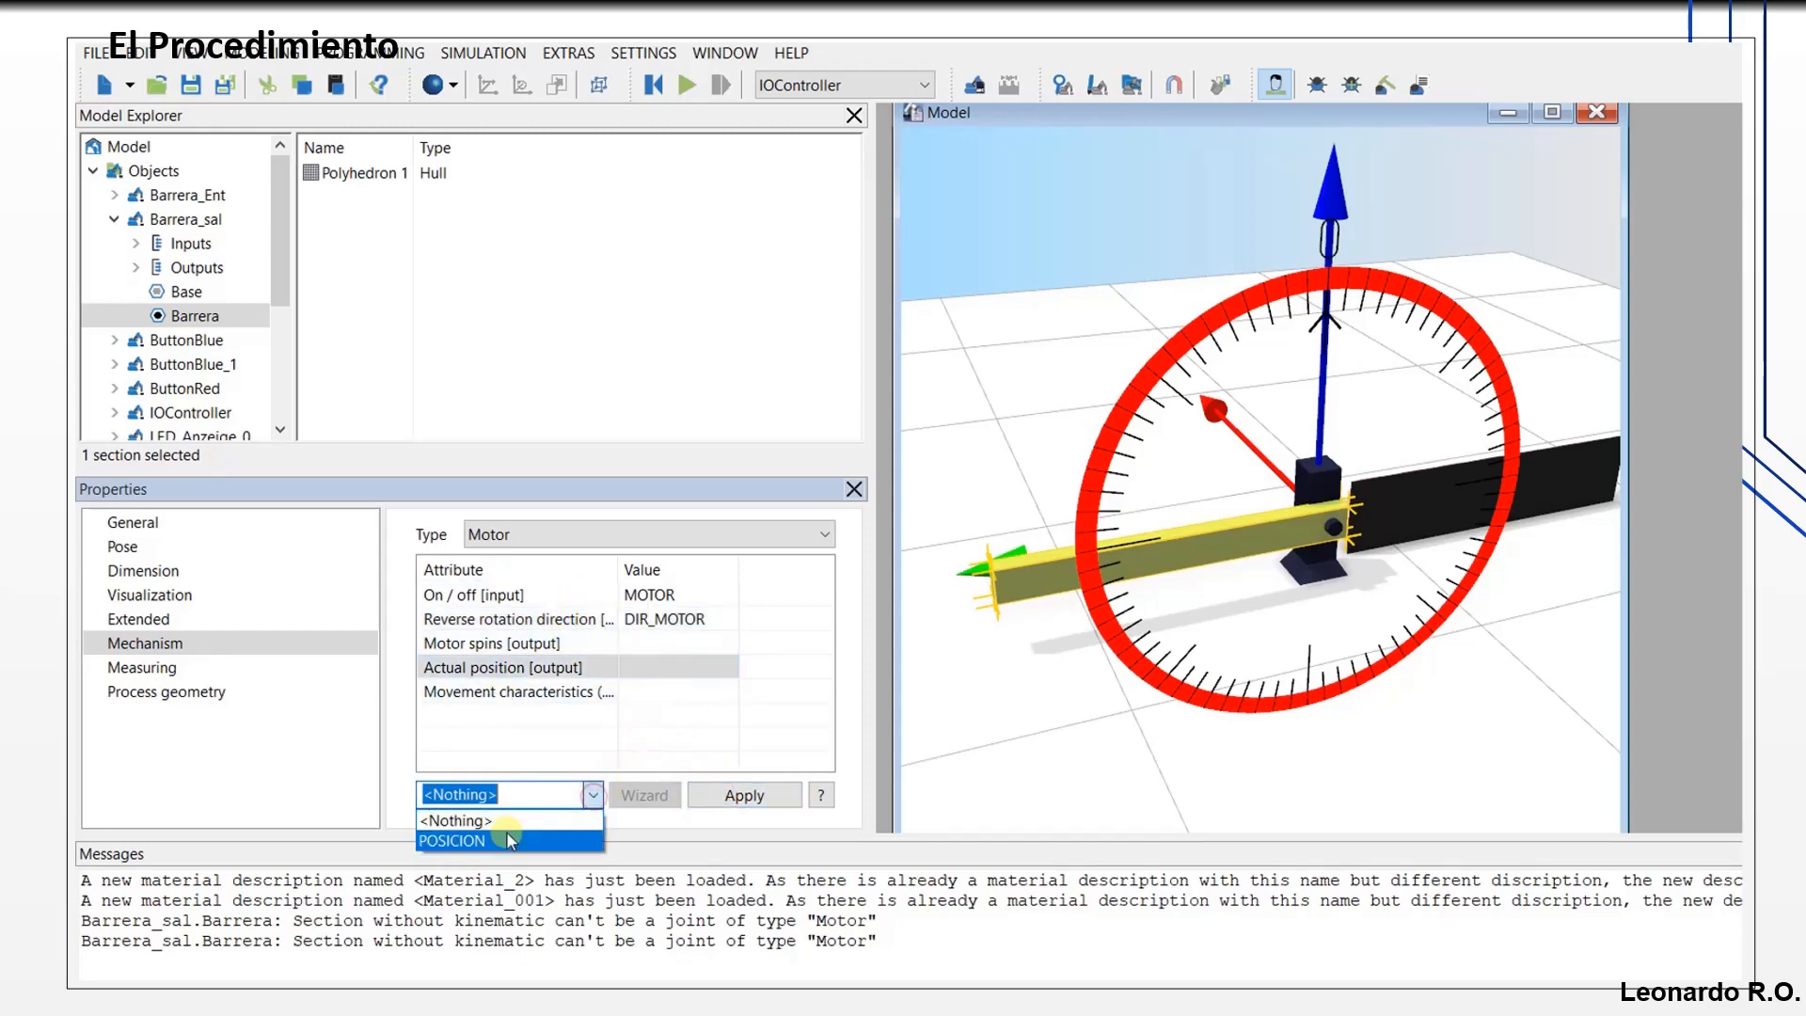
pyautogui.click(483, 841)
pyautogui.click(737, 790)
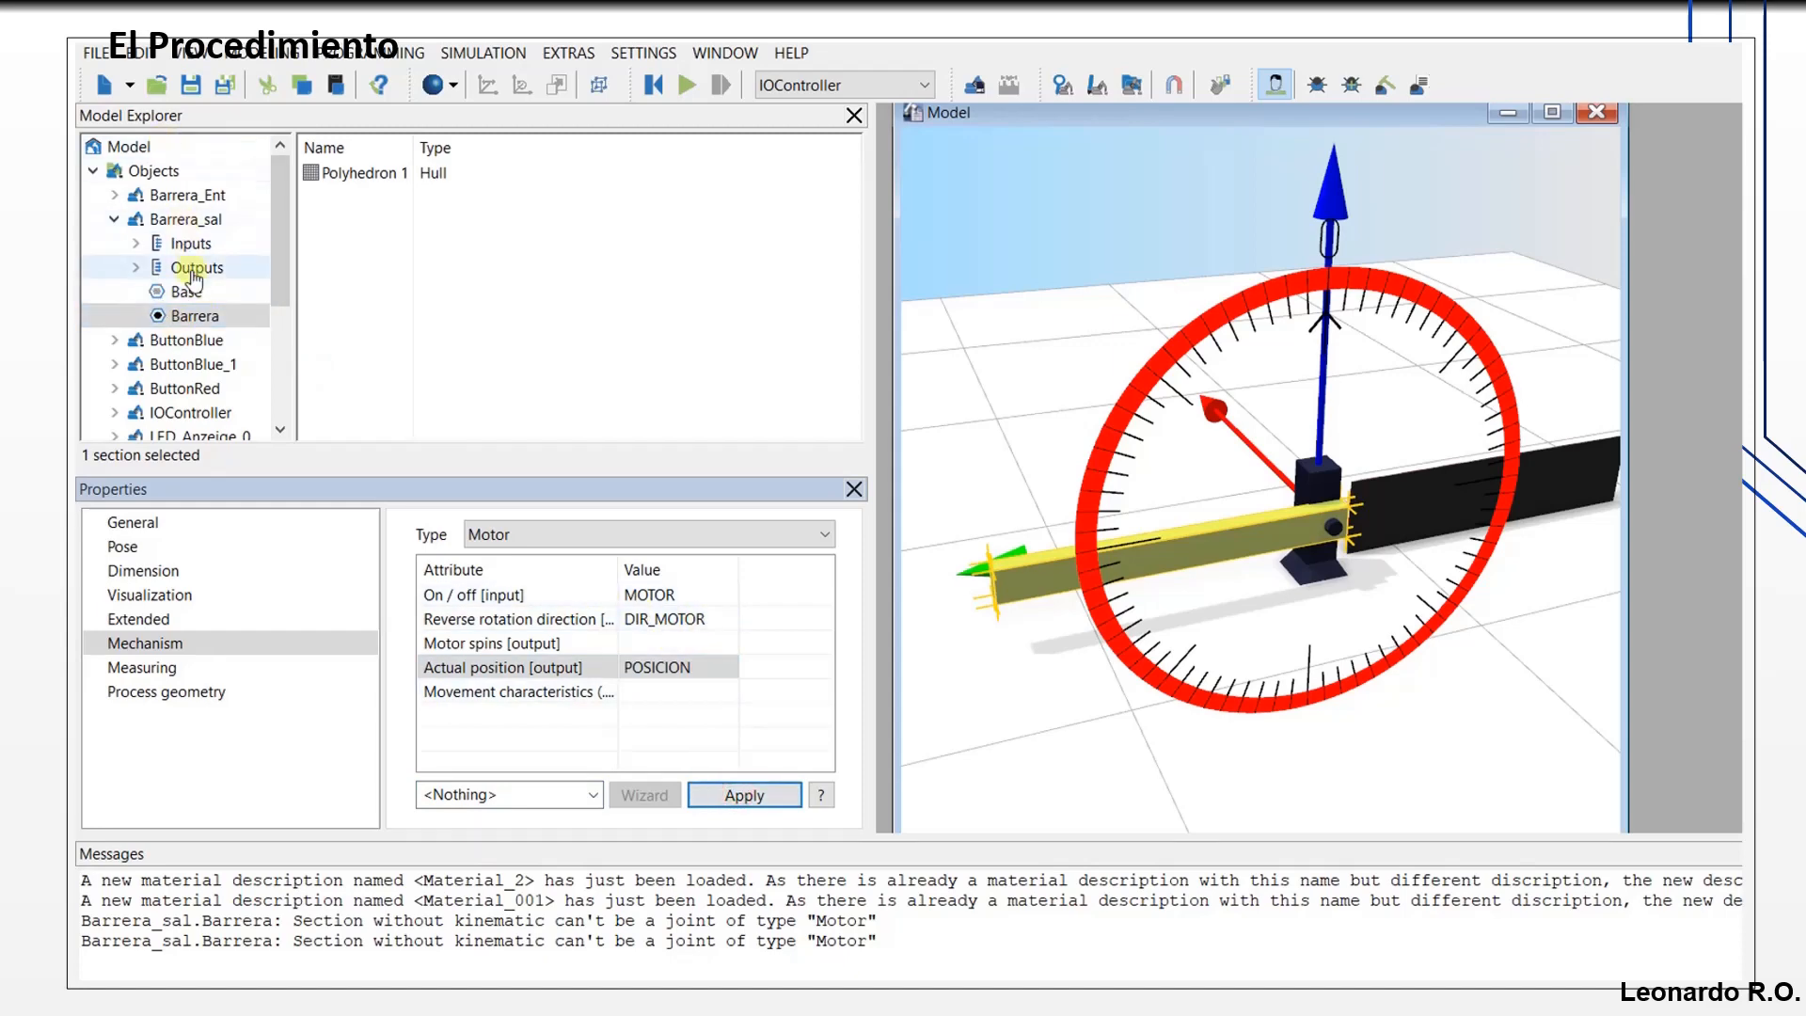
# Step: Narrow the Model Explorer and open the I/O Panel as a floating window below the barrier
pyautogui.doubleClick(129, 224)
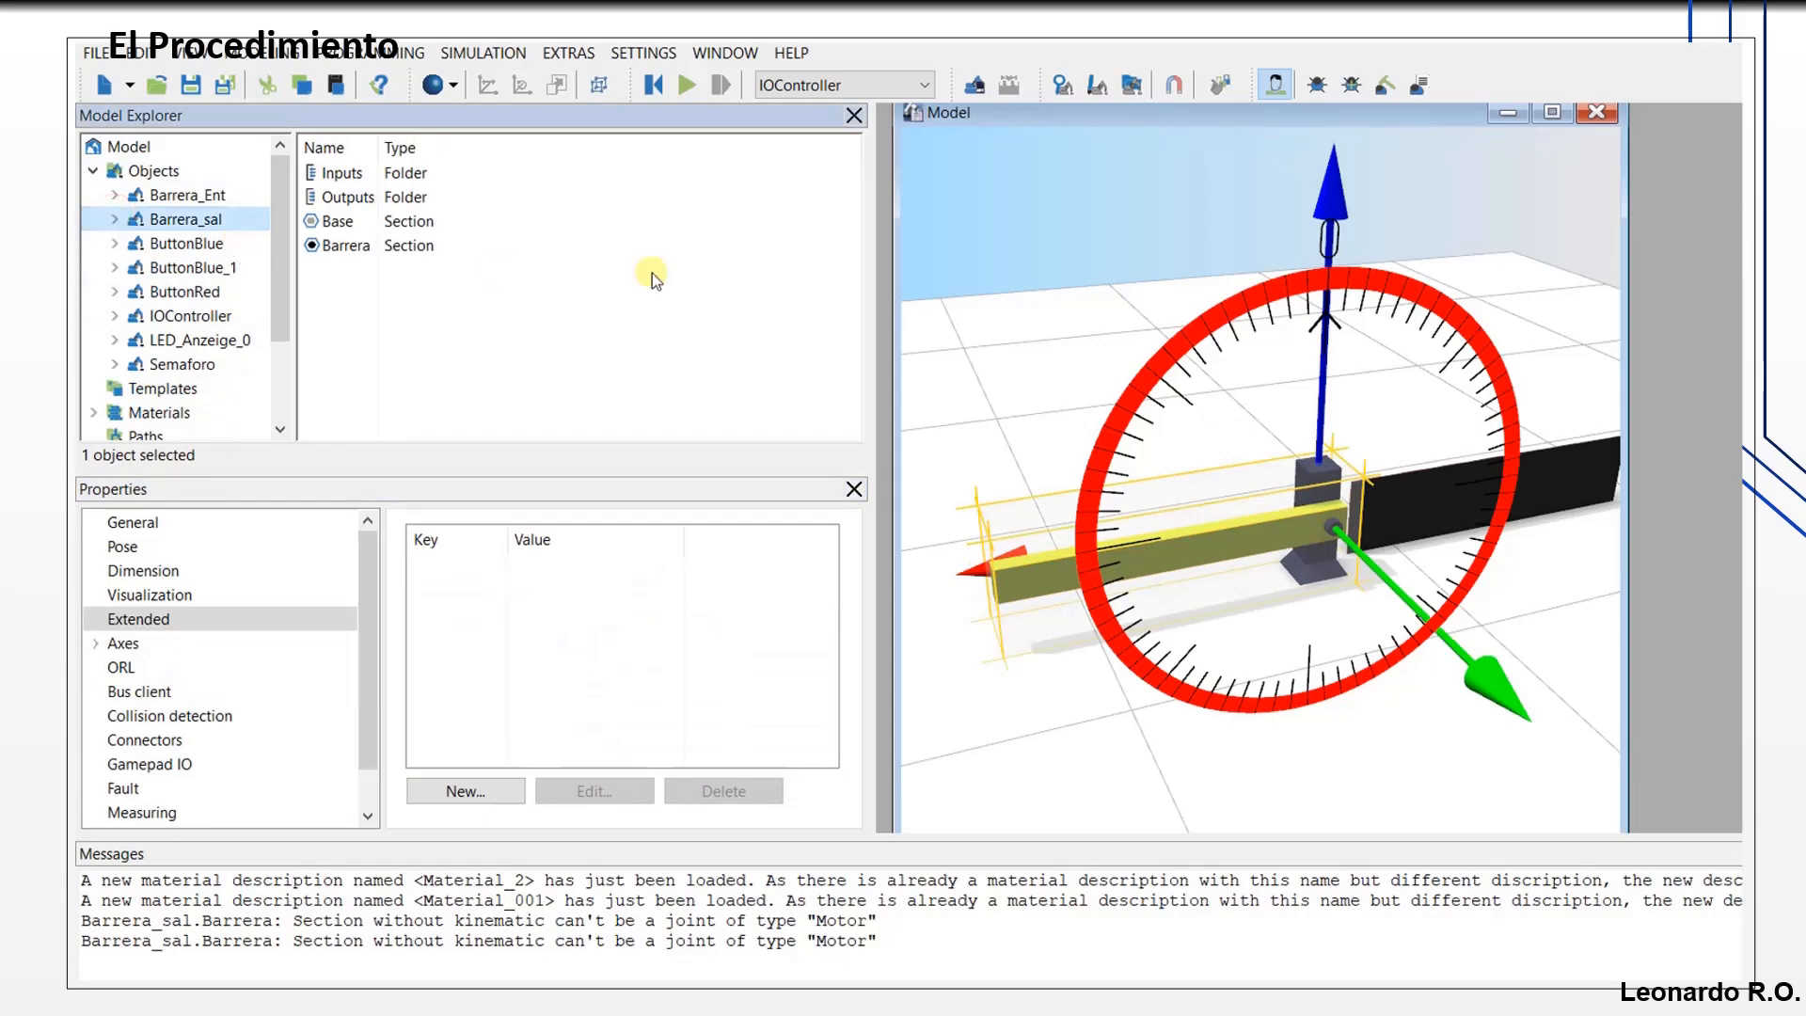
pyautogui.click(145, 170)
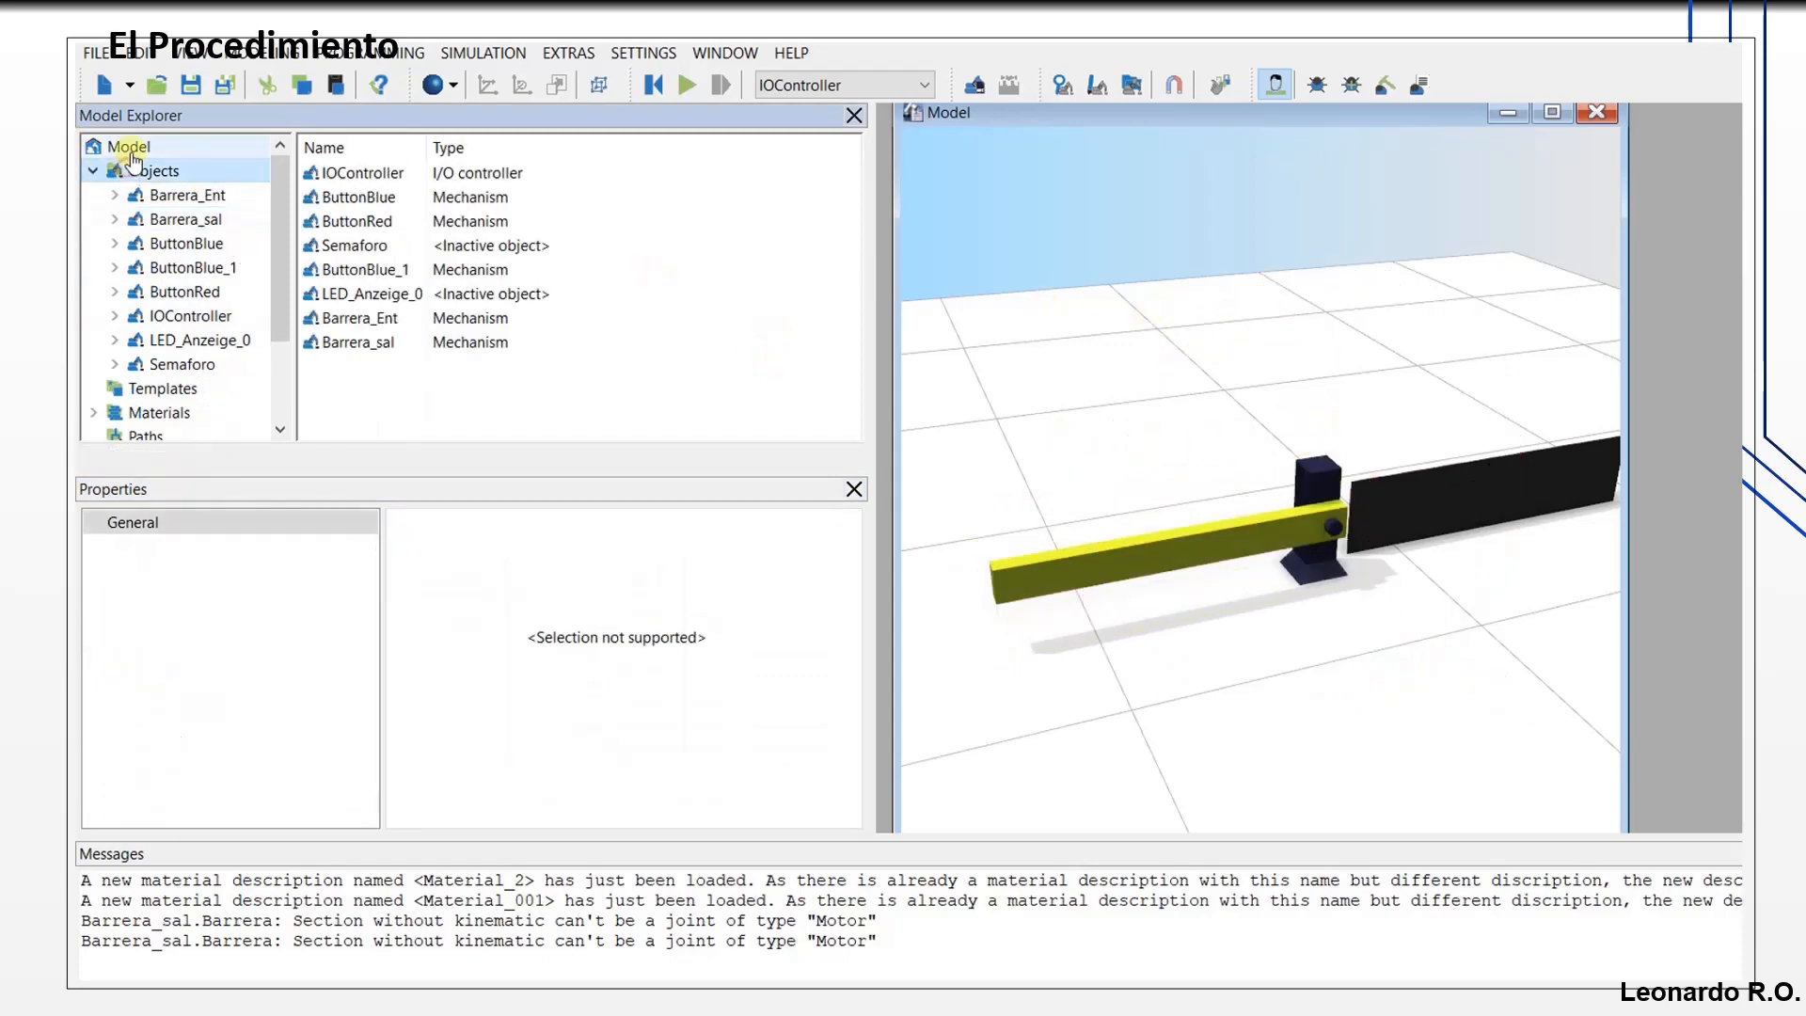
pyautogui.scroll(-2, 1093, 407)
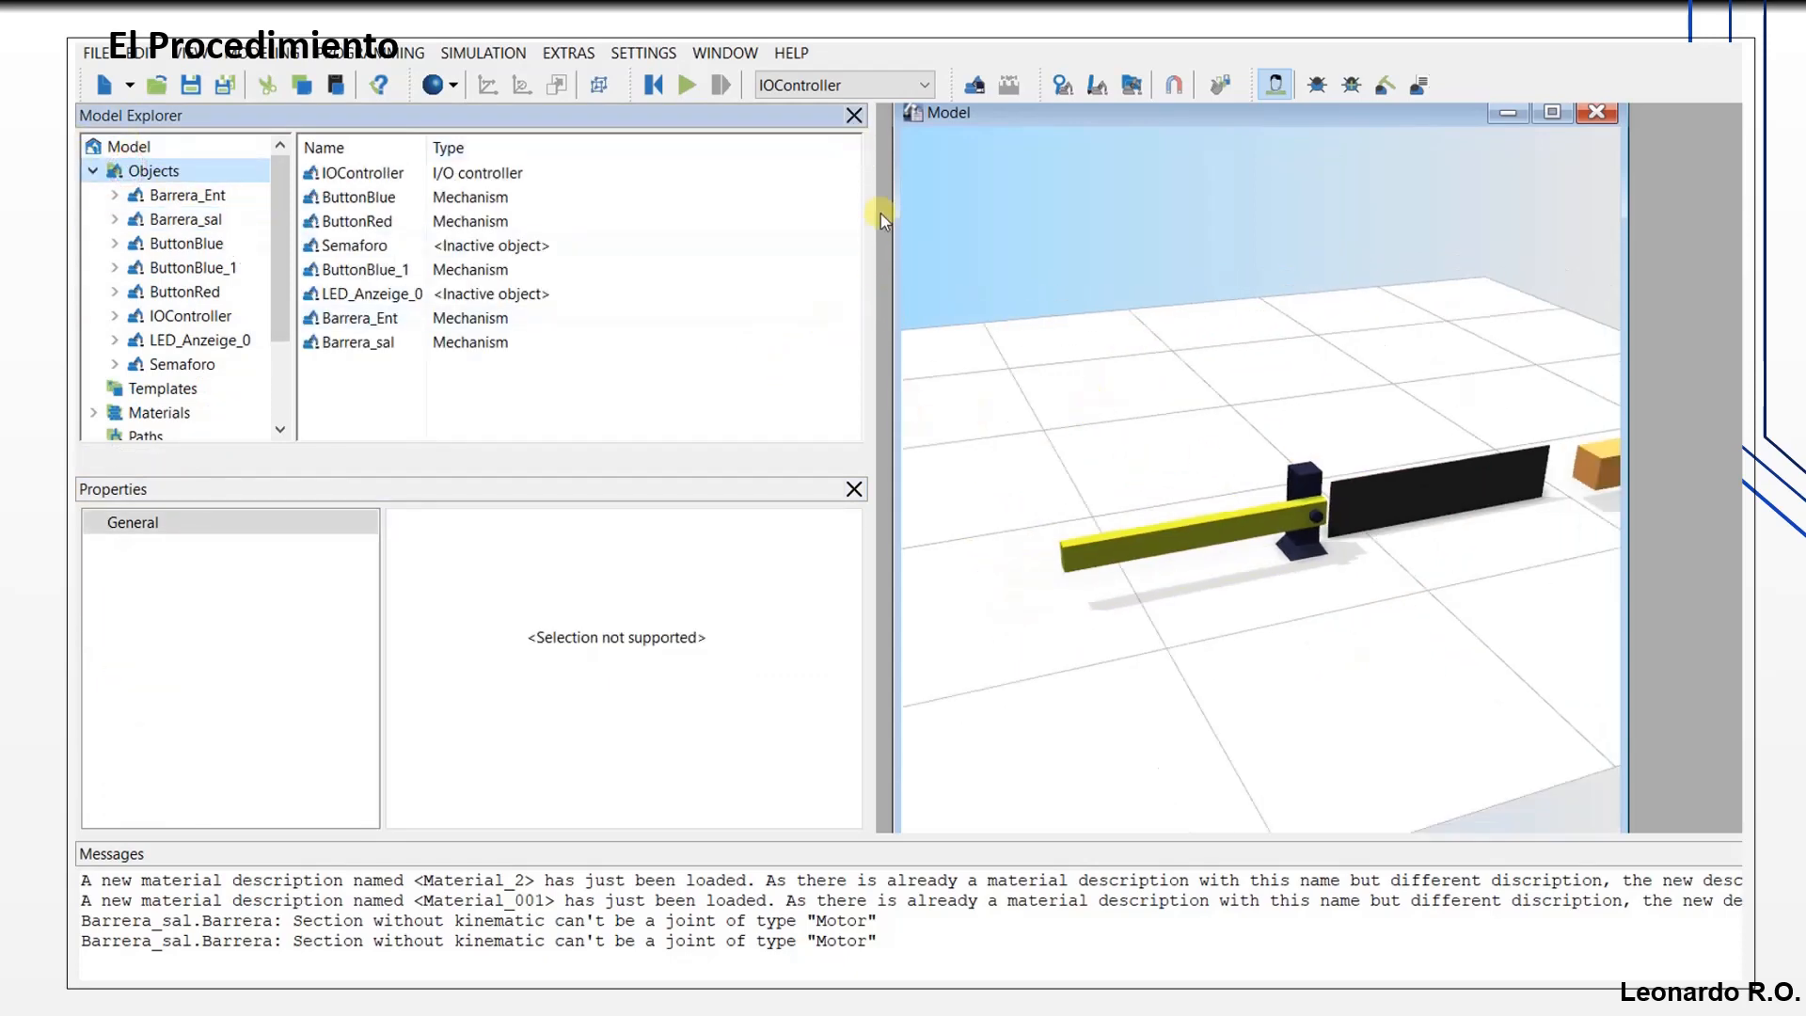
pyautogui.moveTo(869, 227); pyautogui.dragTo(543, 233)
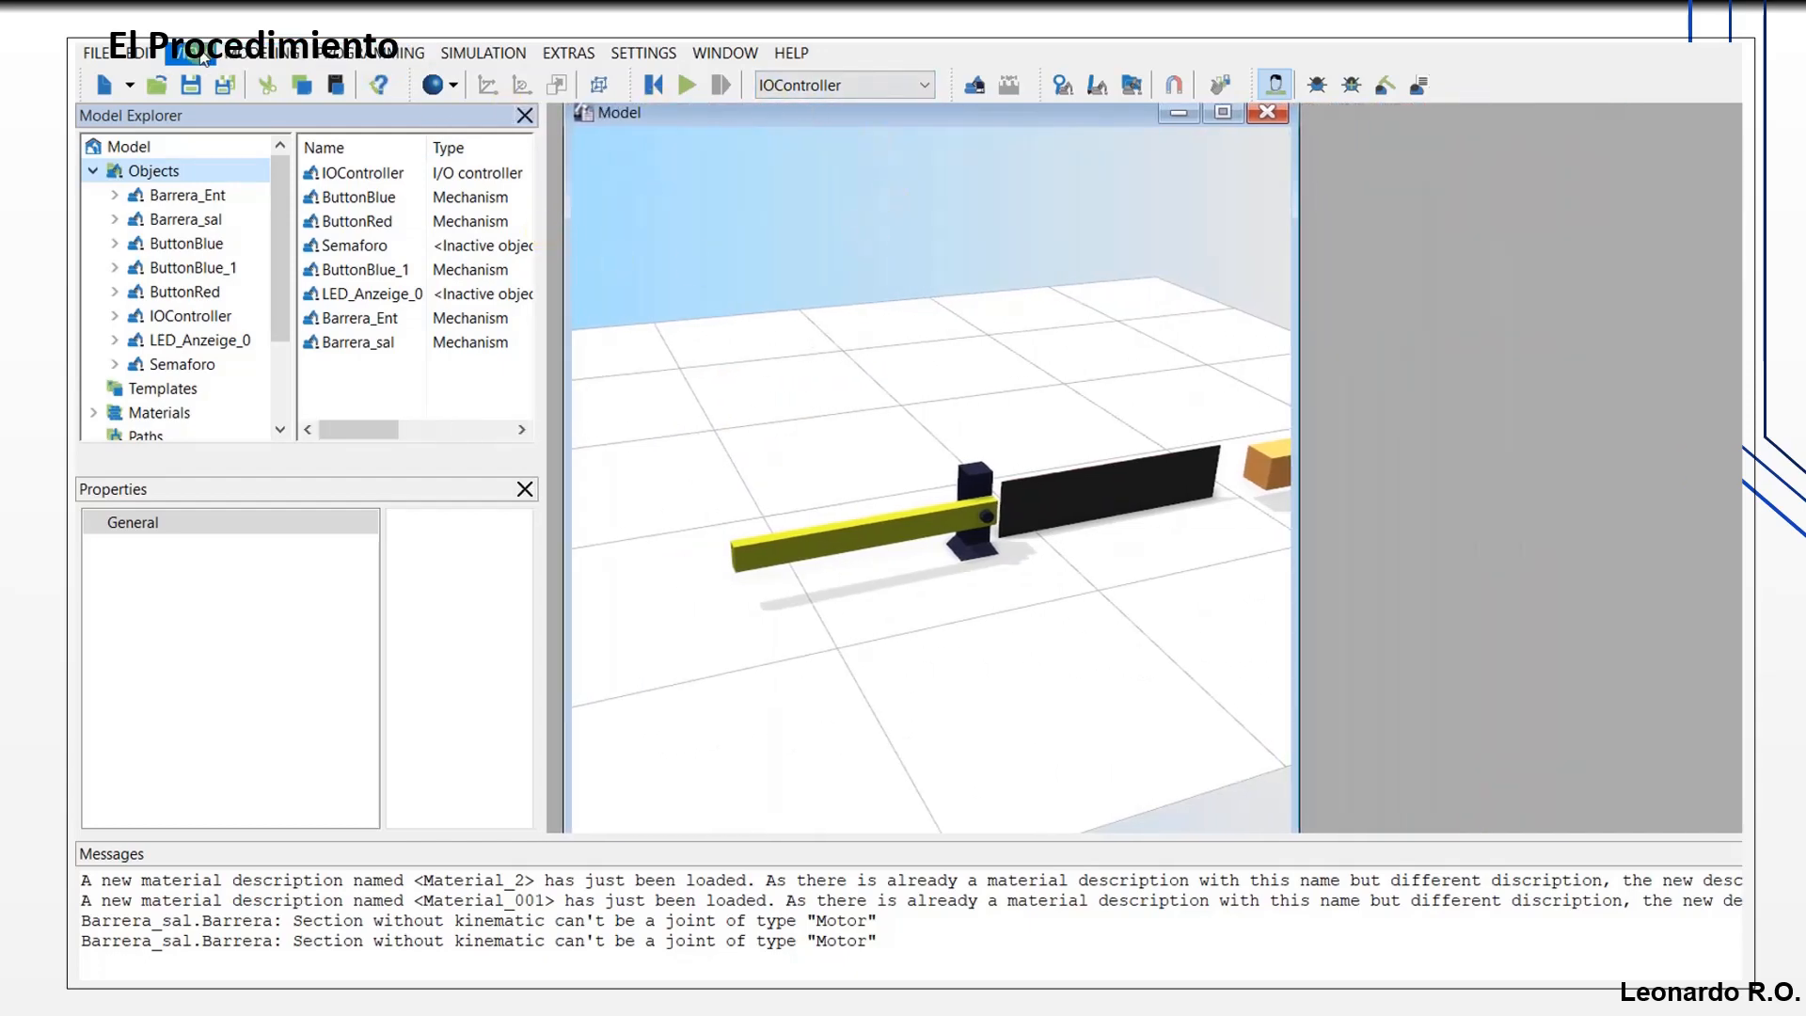
pyautogui.click(231, 57)
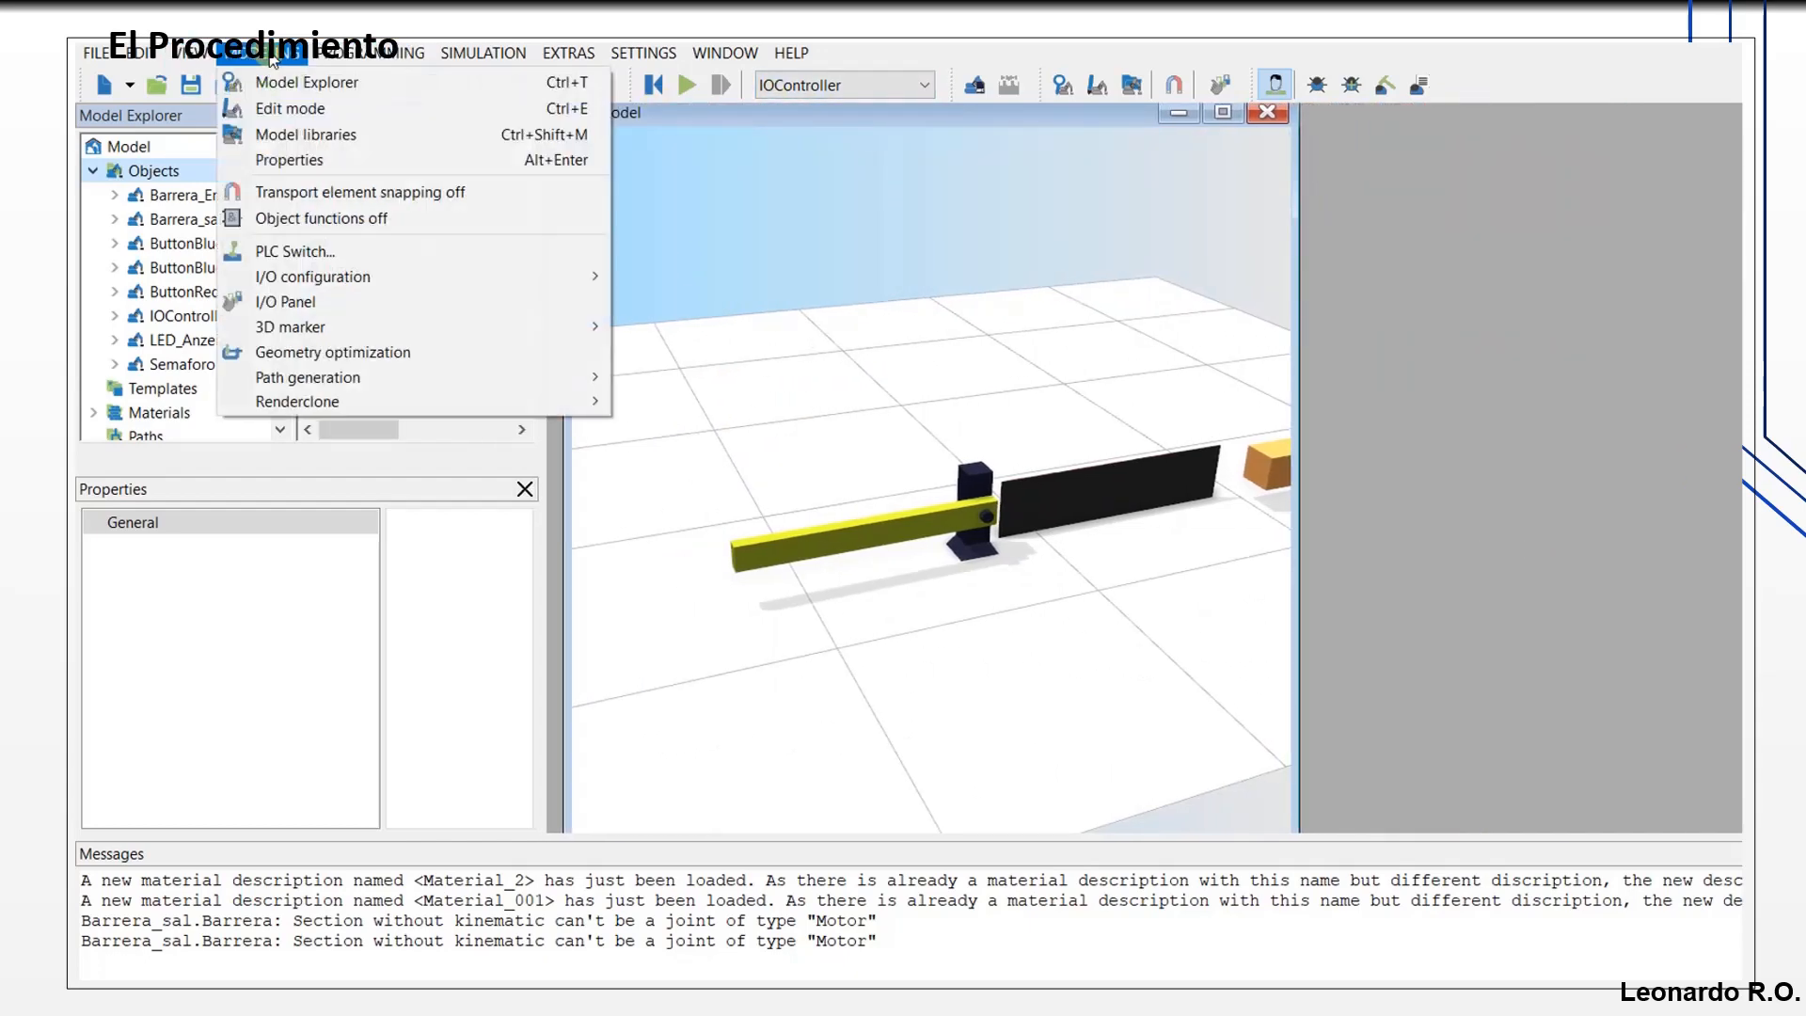
pyautogui.click(346, 300)
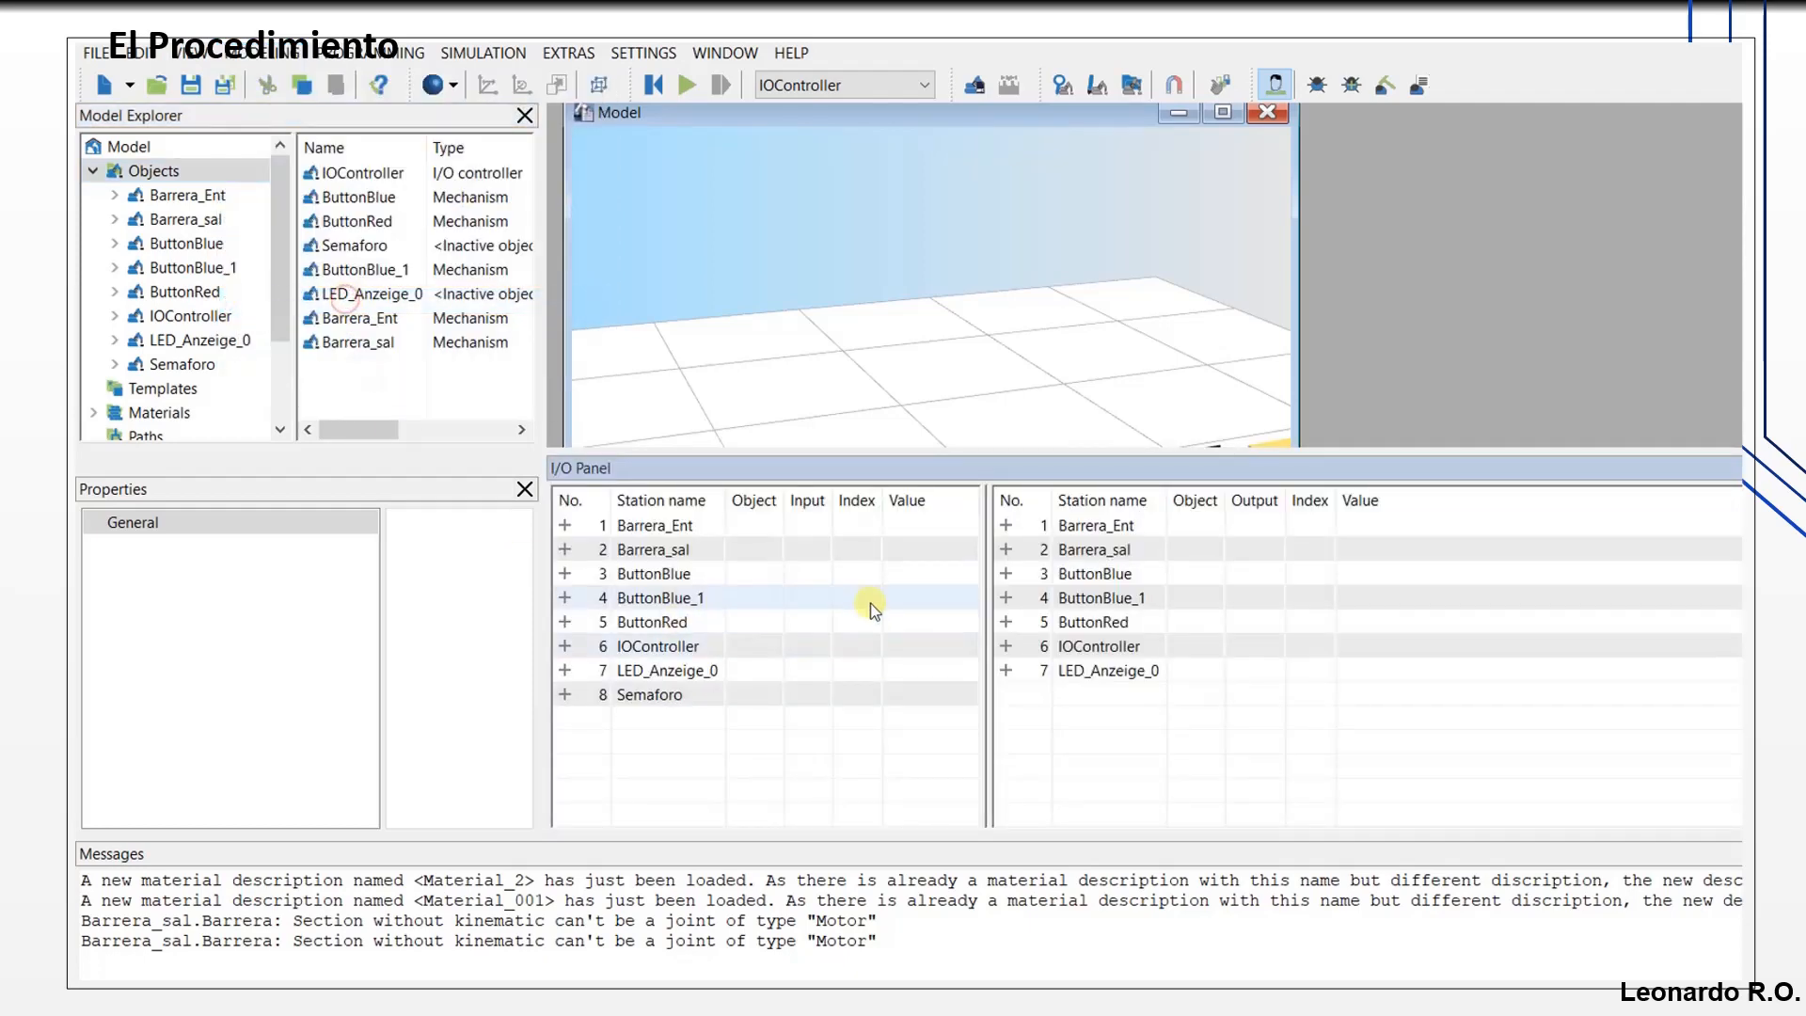
pyautogui.moveTo(612, 475); pyautogui.dragTo(420, 616)
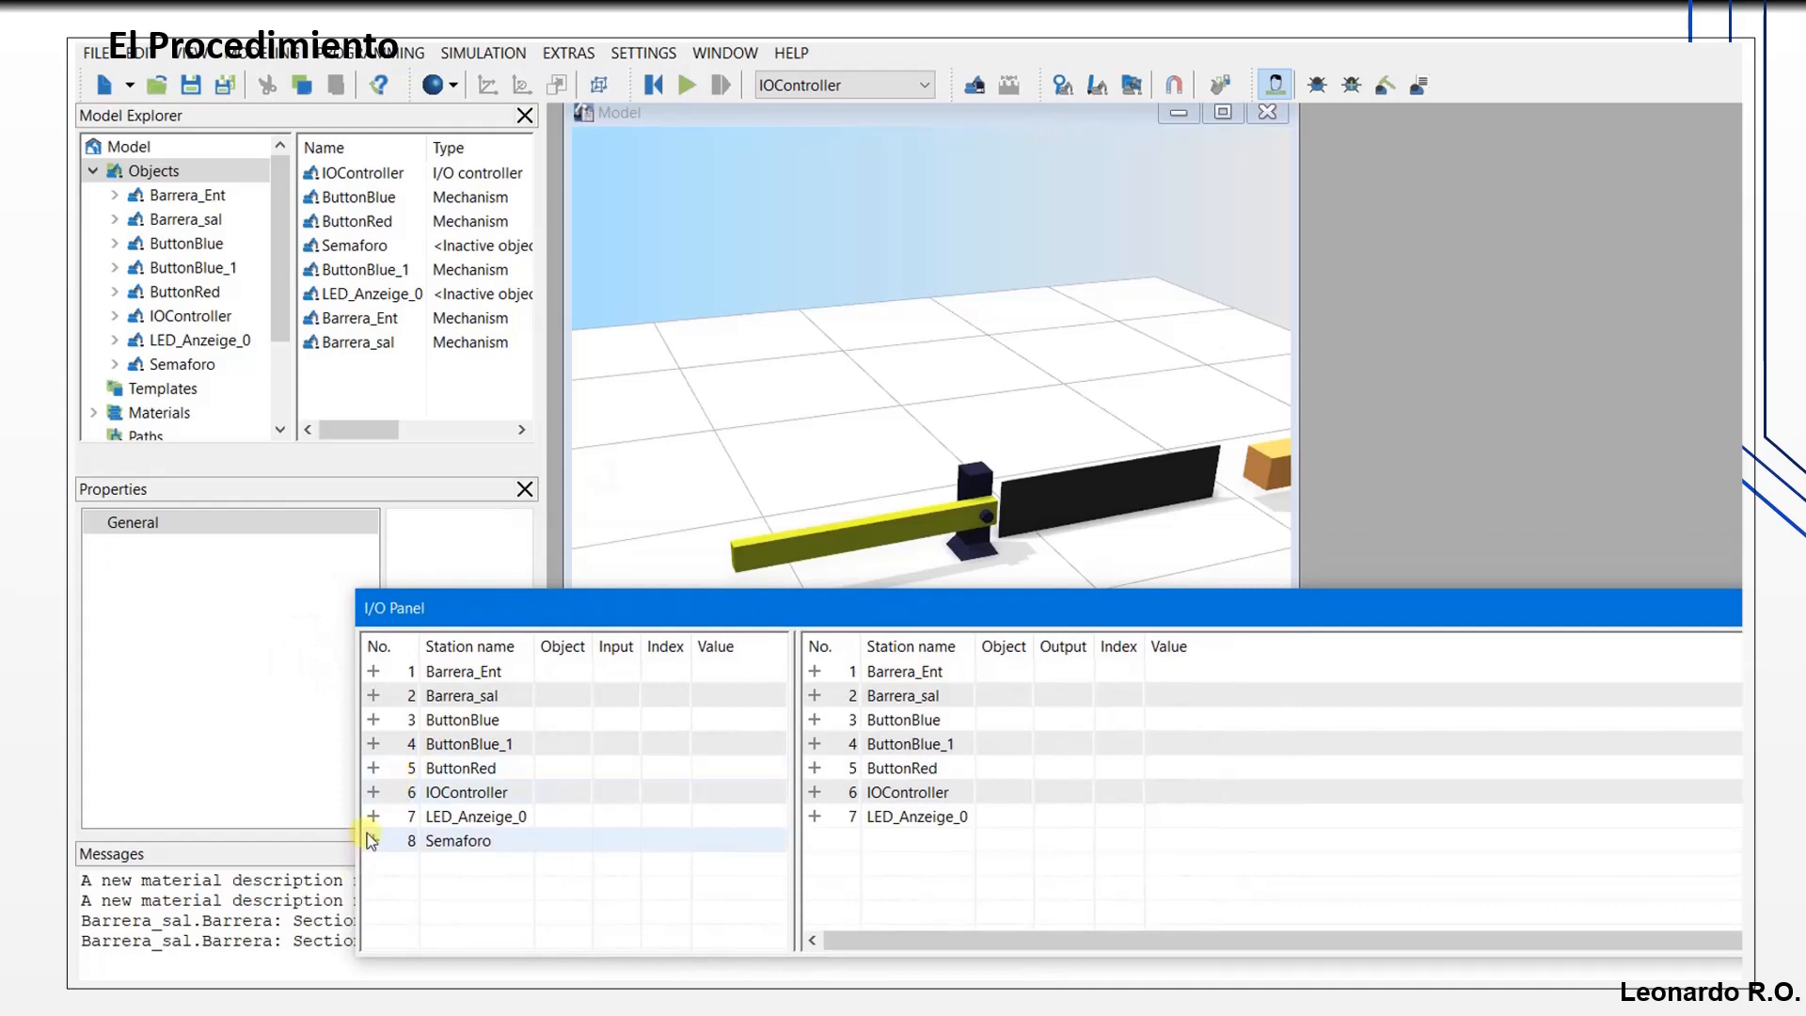
# Step: Expand the Barrera_sal inputs and outputs in the I/O Panel, with full input names and the I/O connections column showing
pyautogui.click(373, 696)
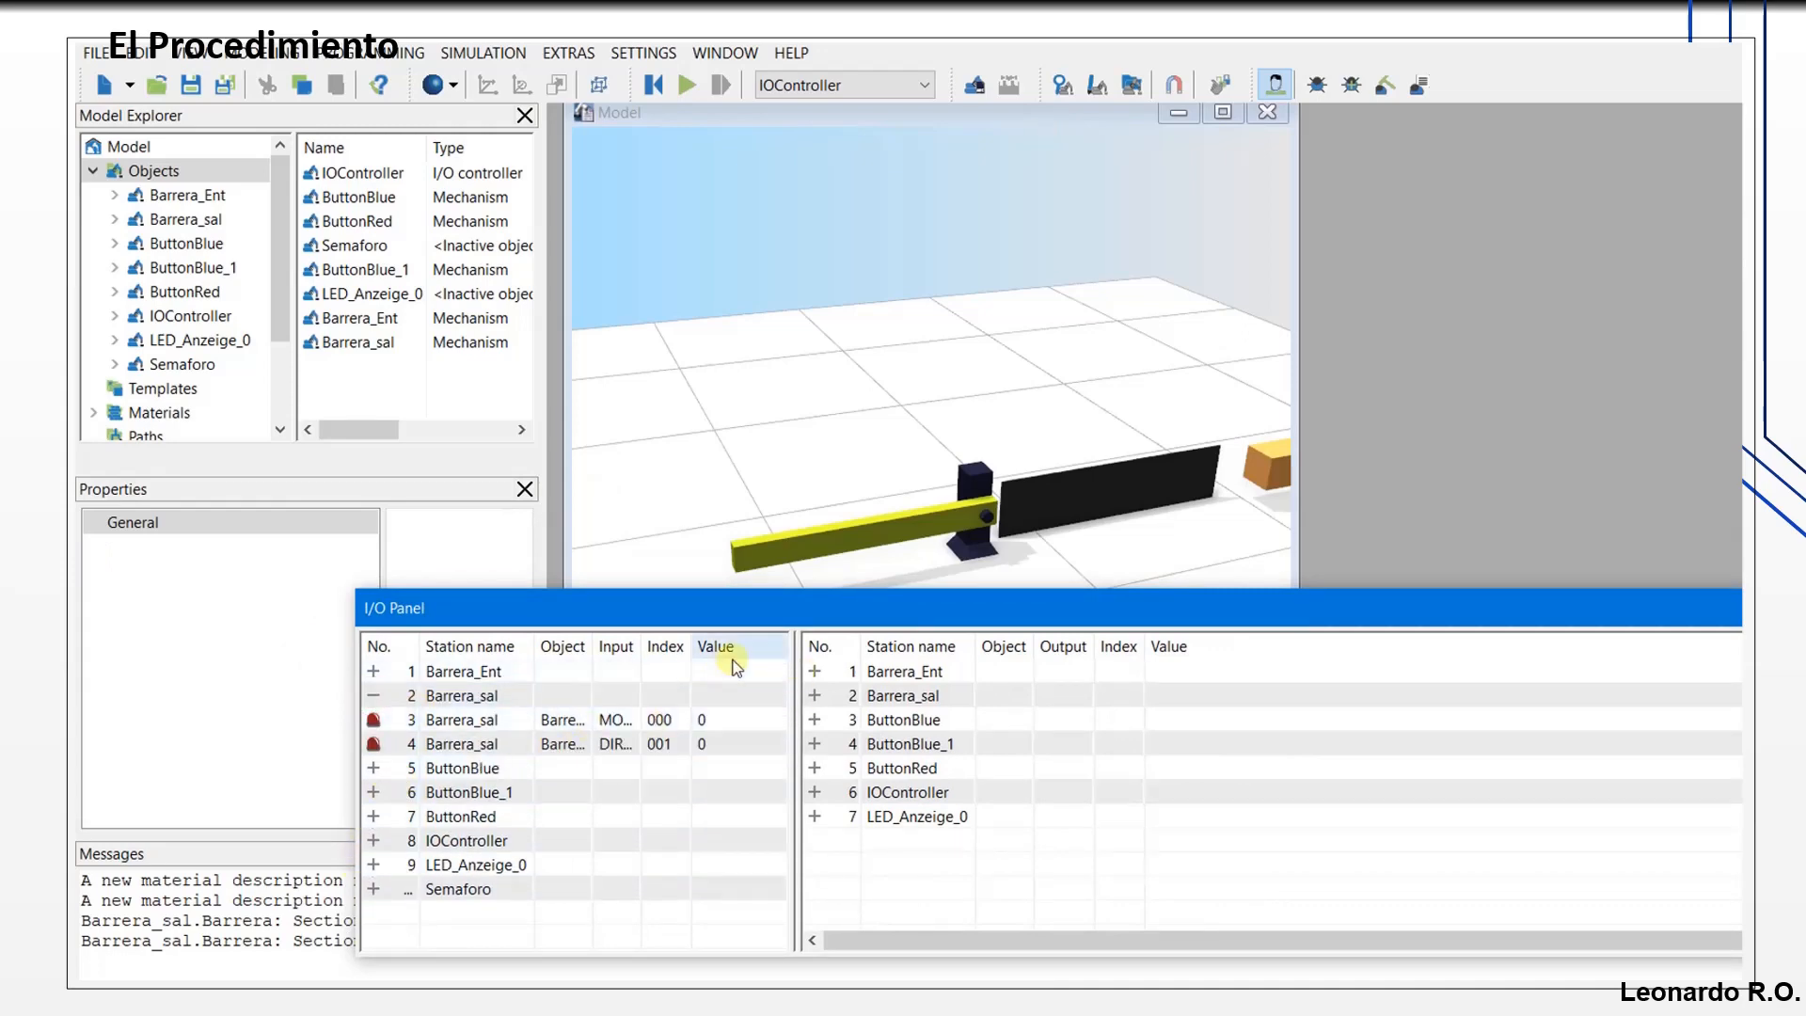
pyautogui.moveTo(643, 646); pyautogui.dragTo(690, 648)
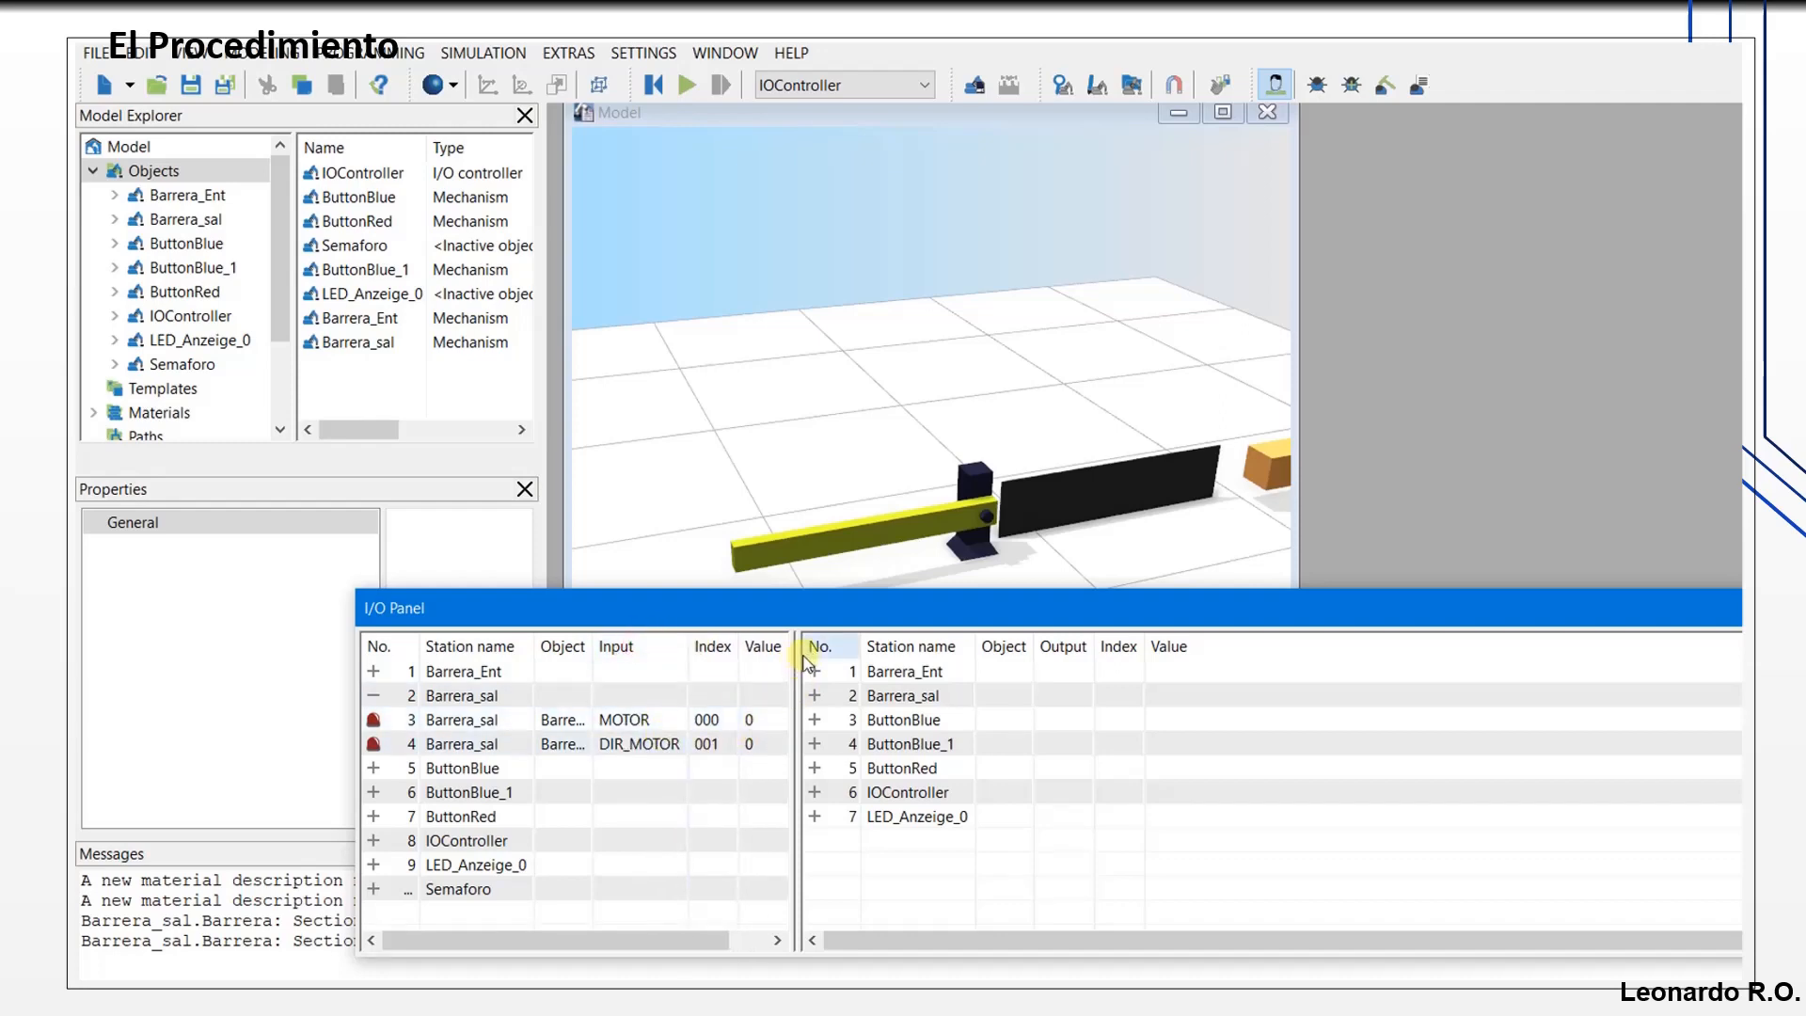
pyautogui.moveTo(804, 658); pyautogui.dragTo(949, 651)
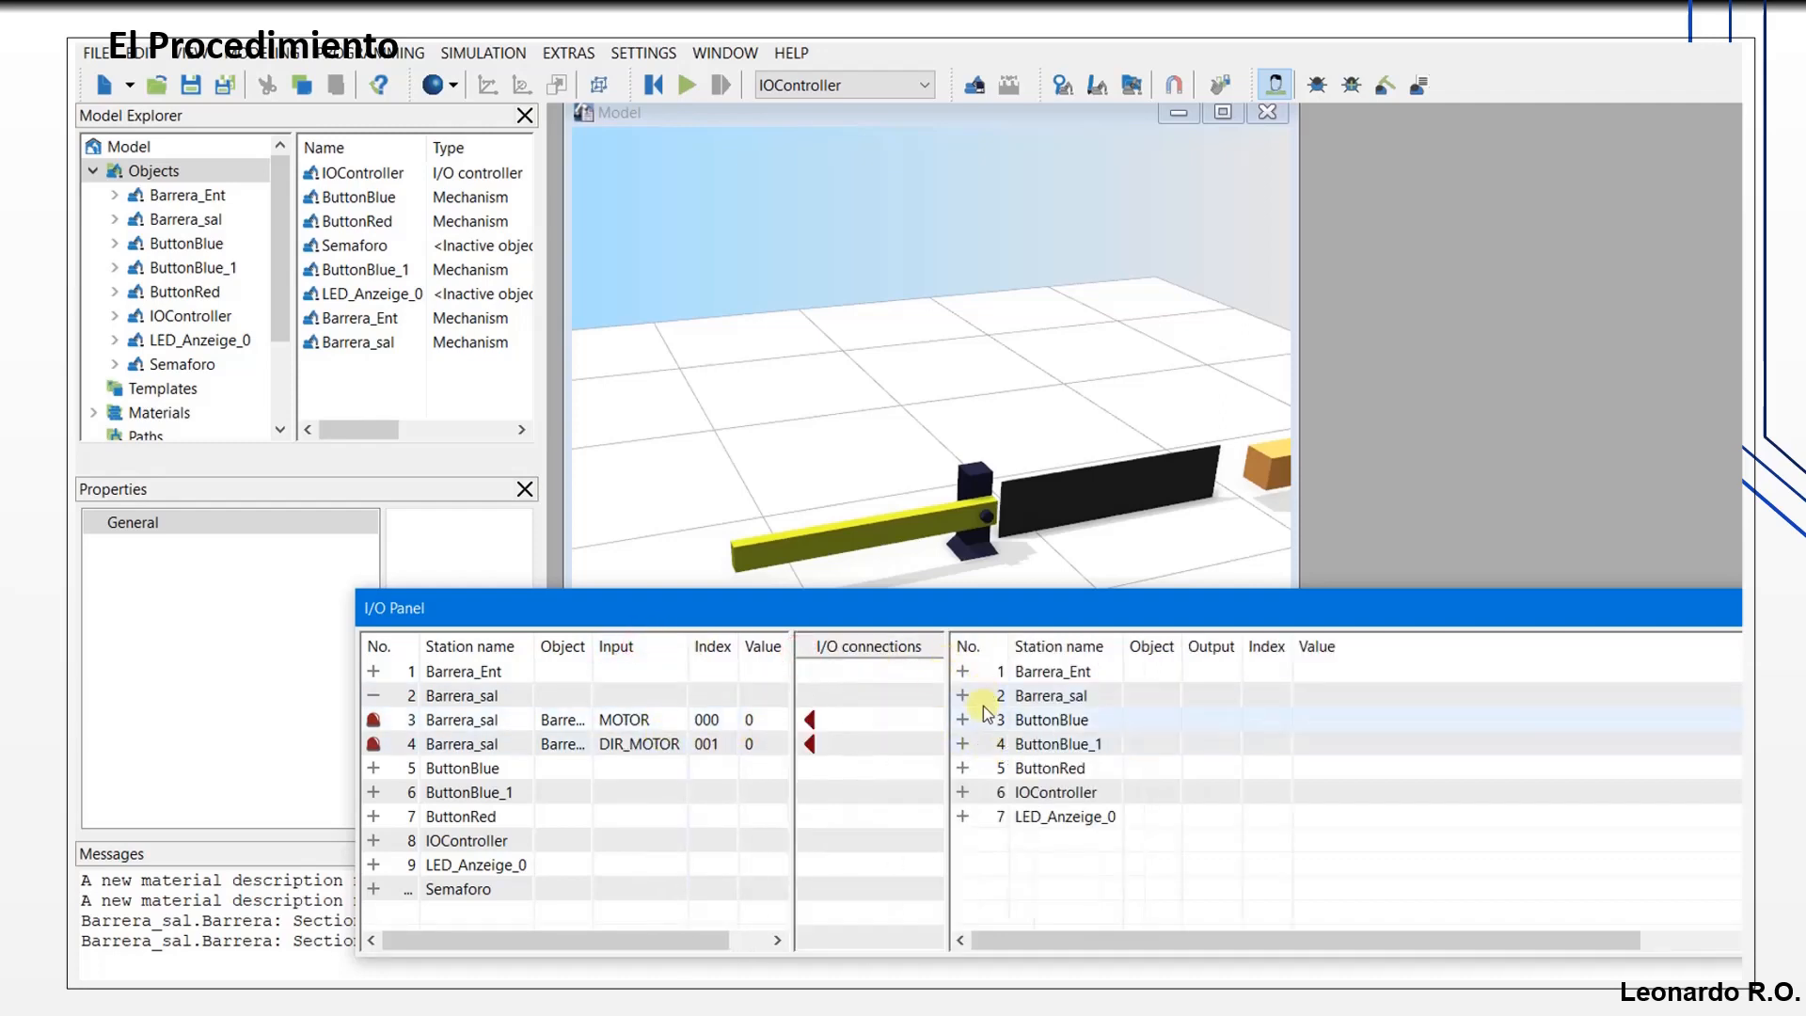
pyautogui.click(964, 696)
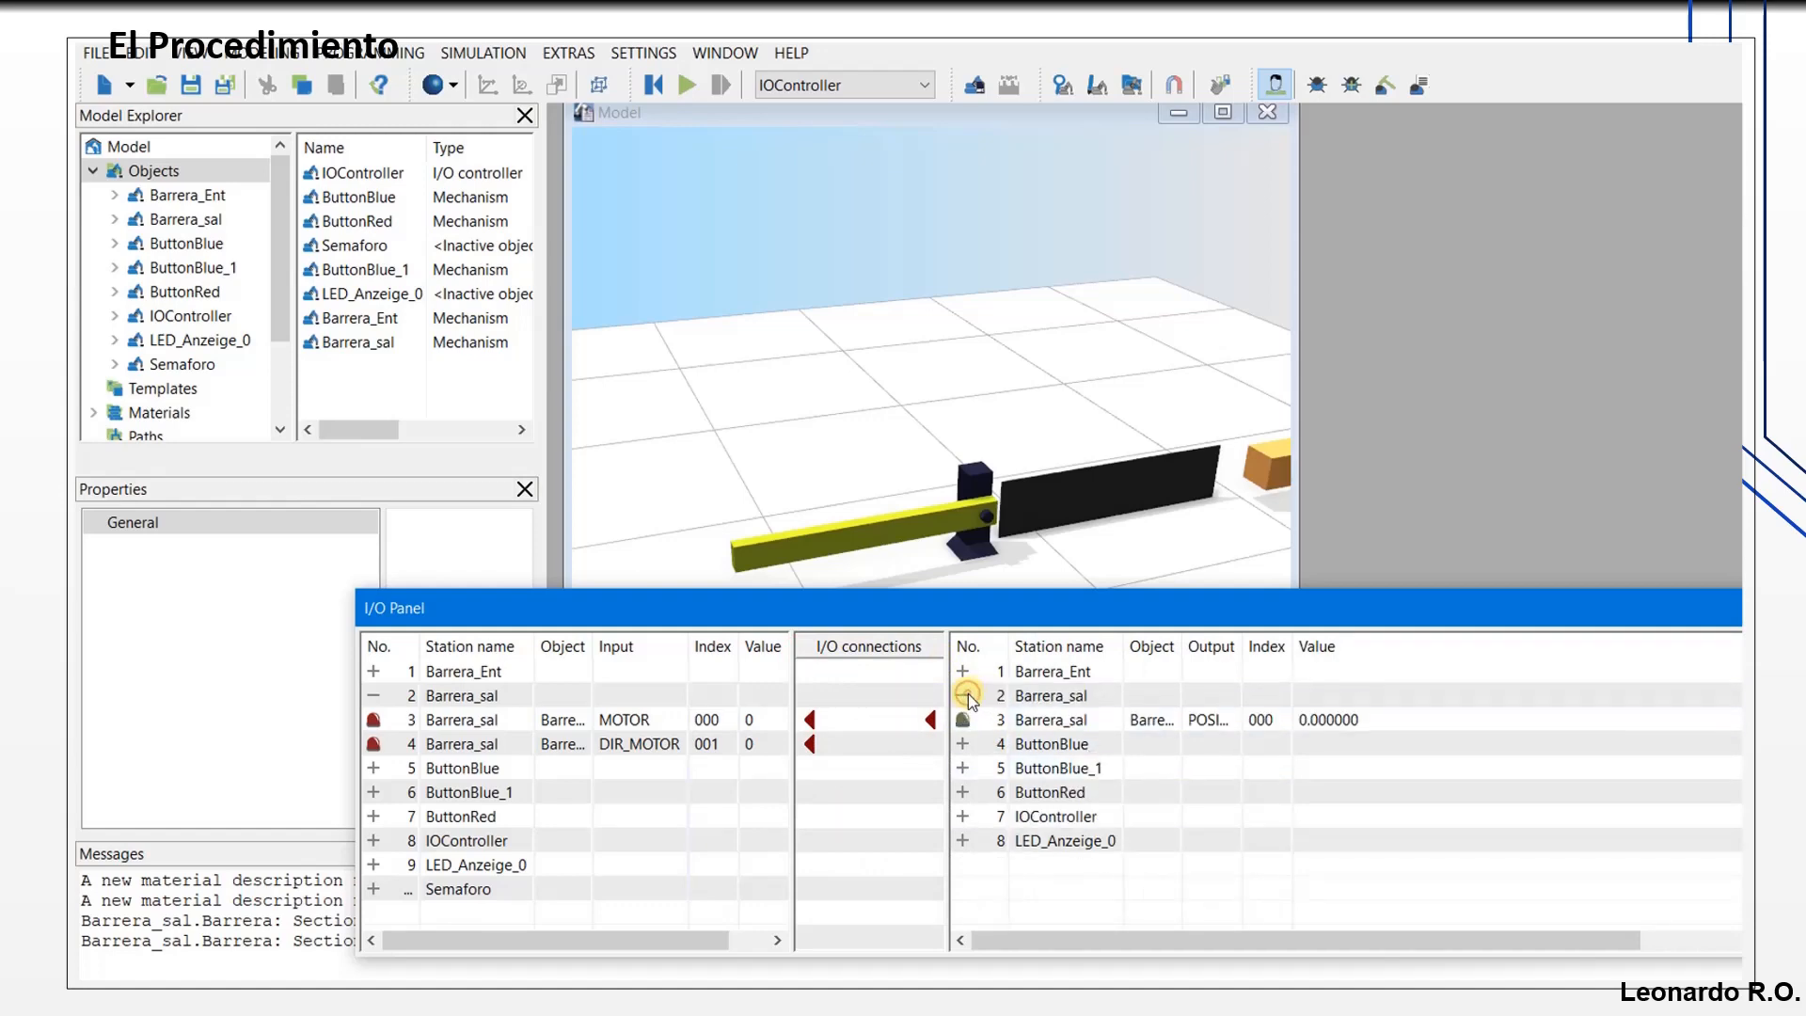
pyautogui.moveTo(1135, 733); pyautogui.dragTo(818, 735)
# Step: Start the simulation and set the MOTOR input of Barrera_sal to 1 to run the barrier motor
pyautogui.click(686, 88)
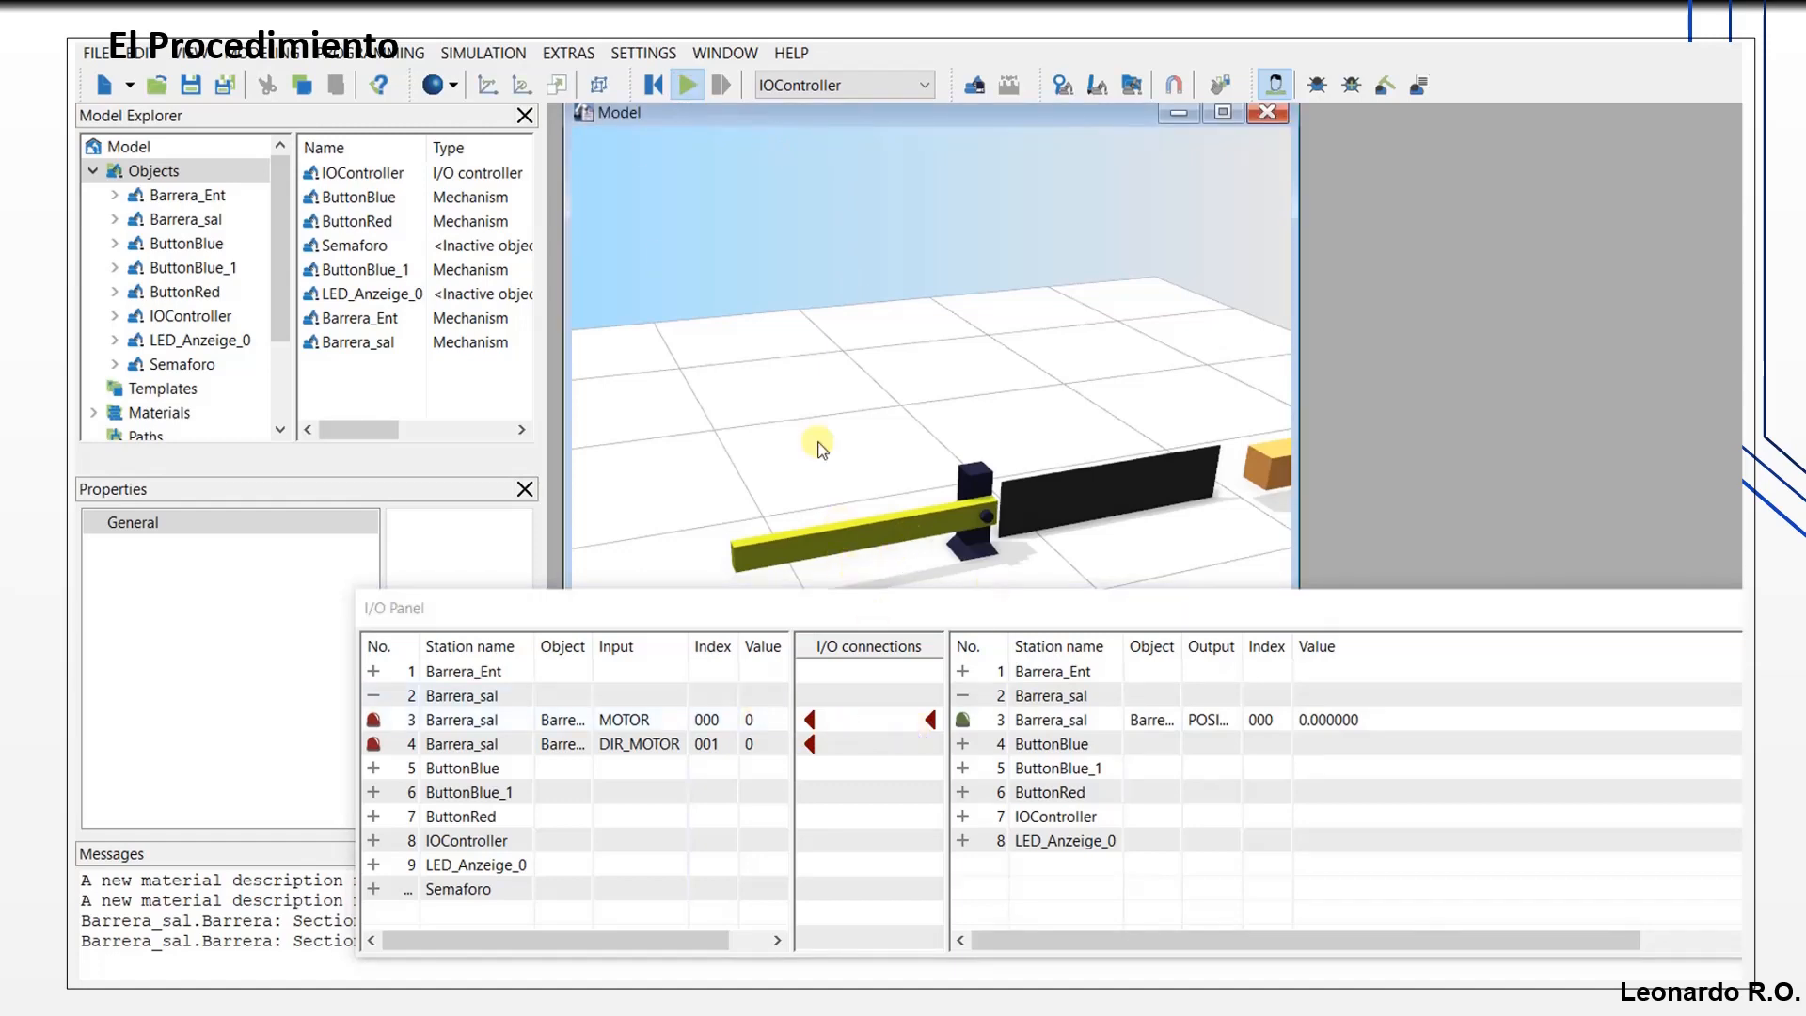
pyautogui.click(722, 720)
pyautogui.click(717, 722)
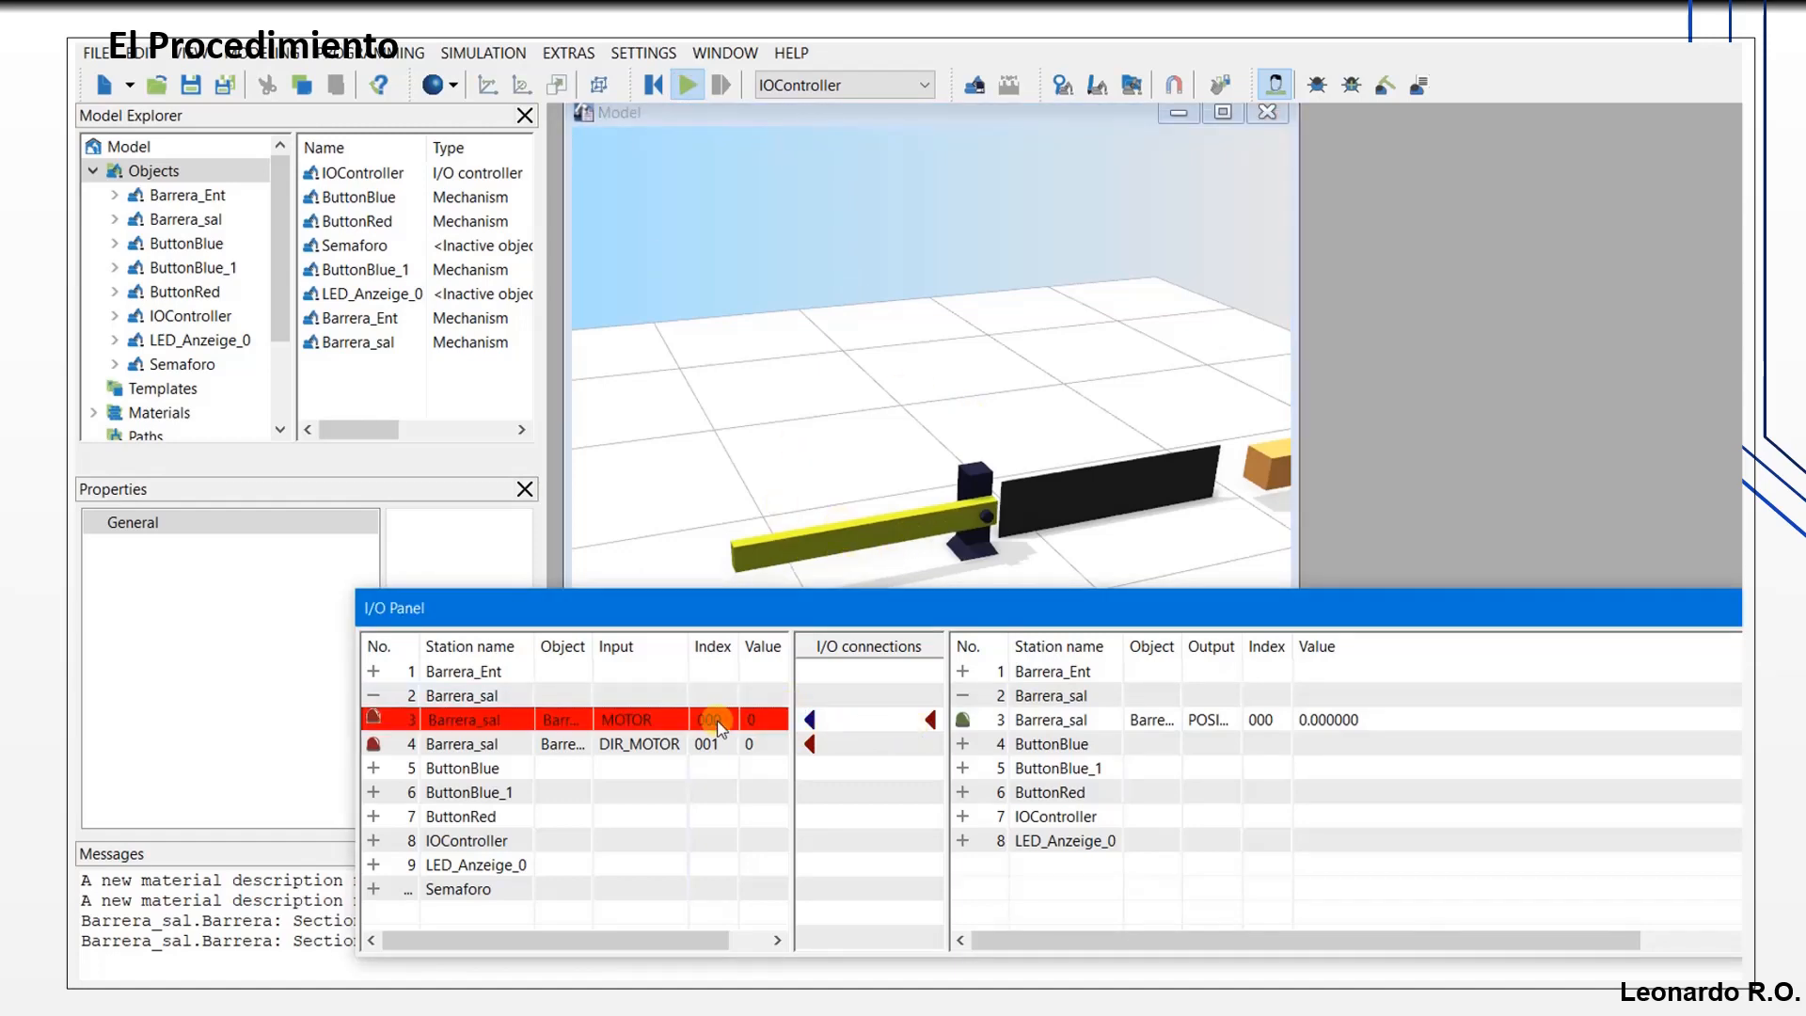
pyautogui.rightClick(755, 724)
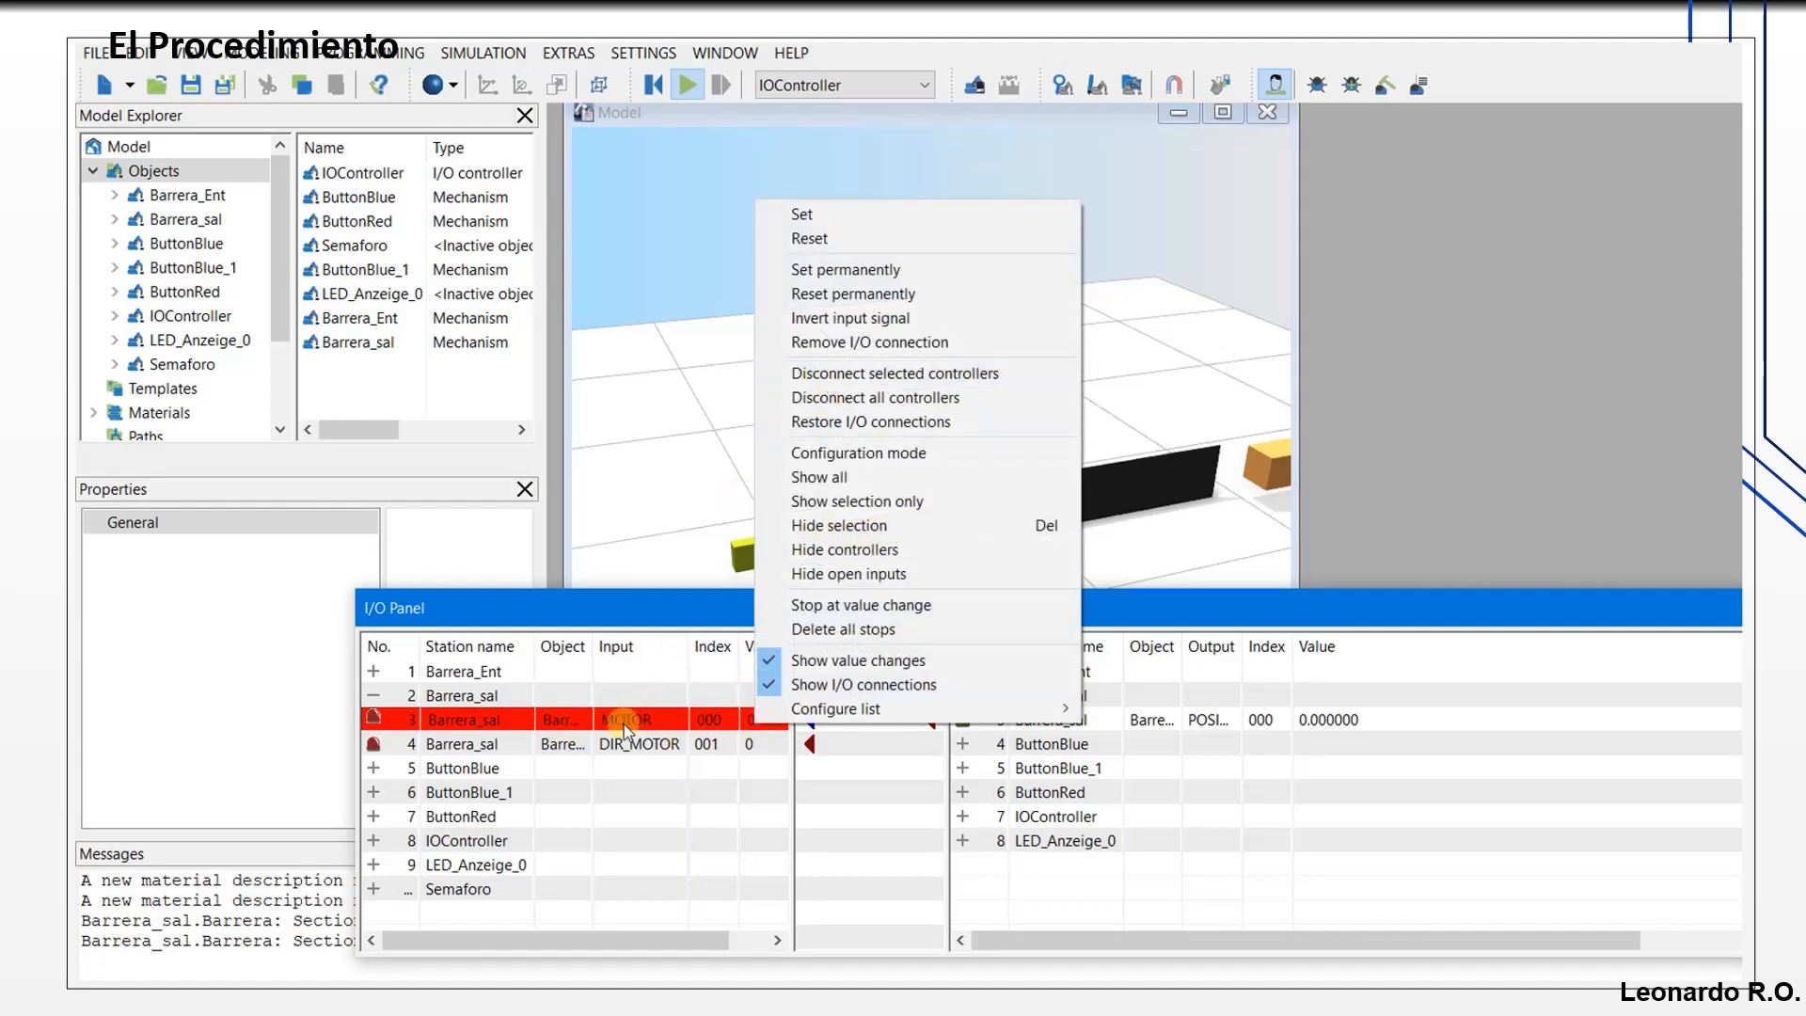
pyautogui.click(826, 217)
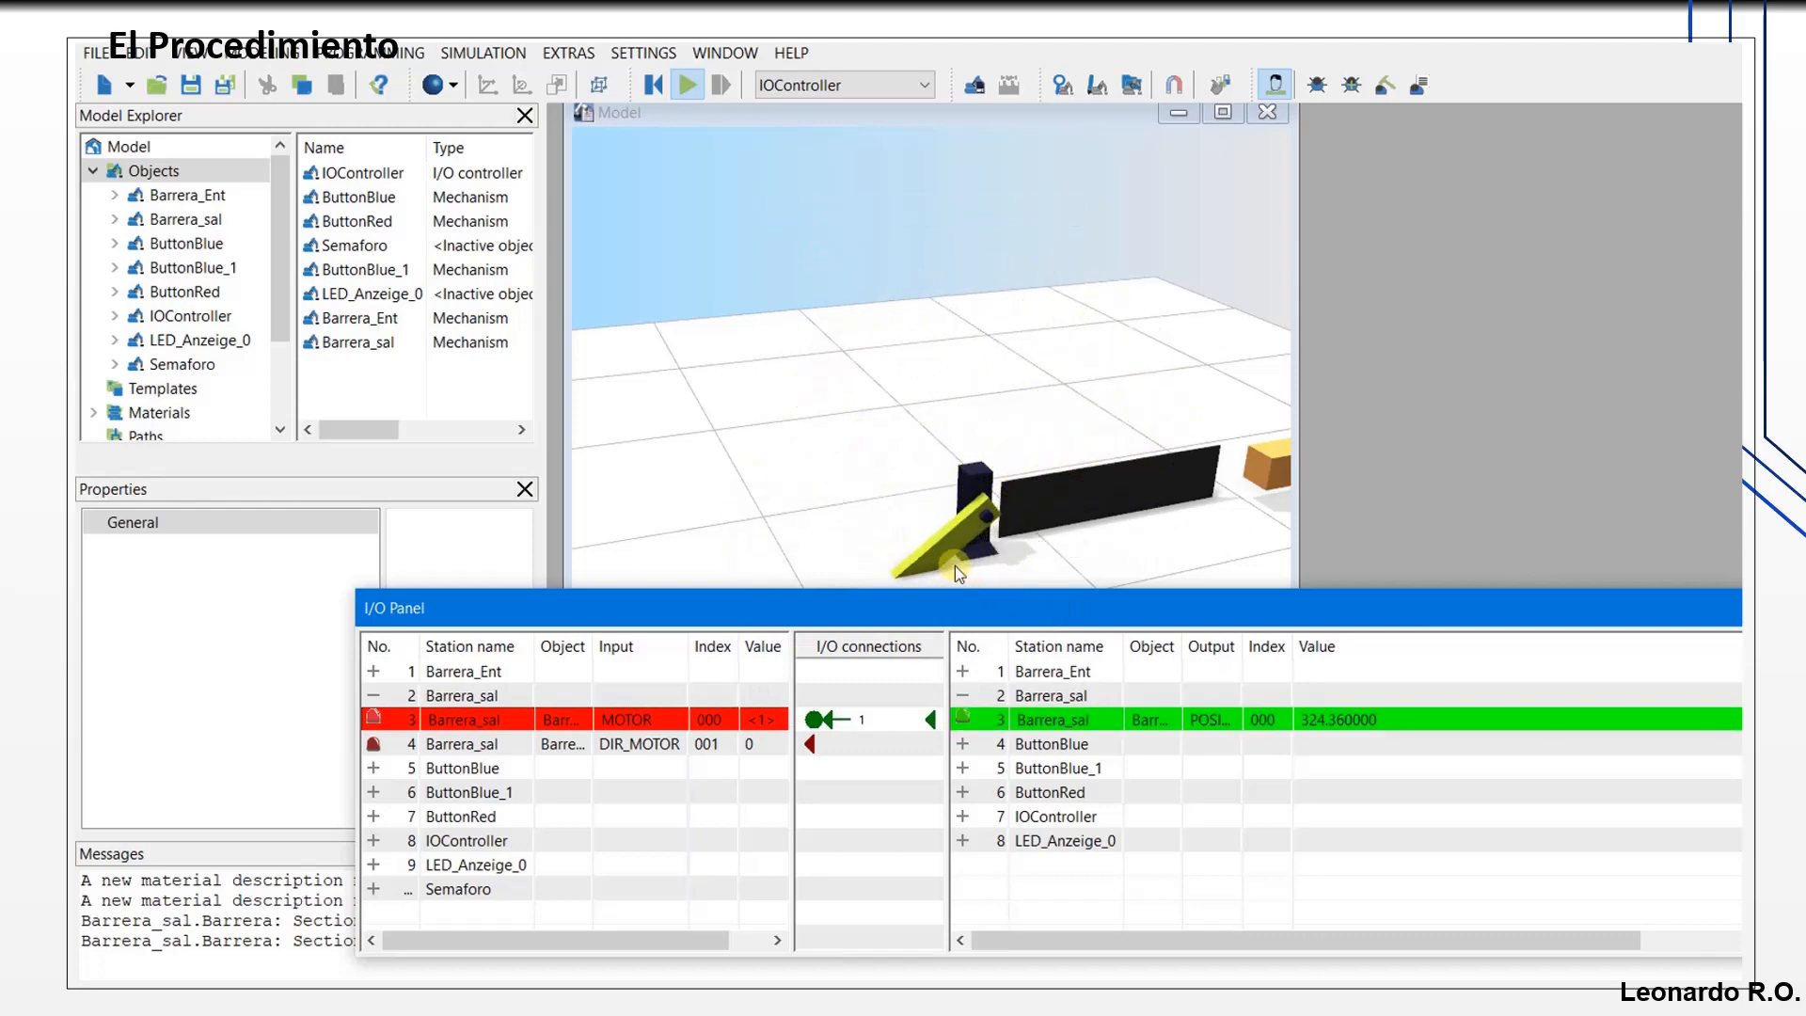
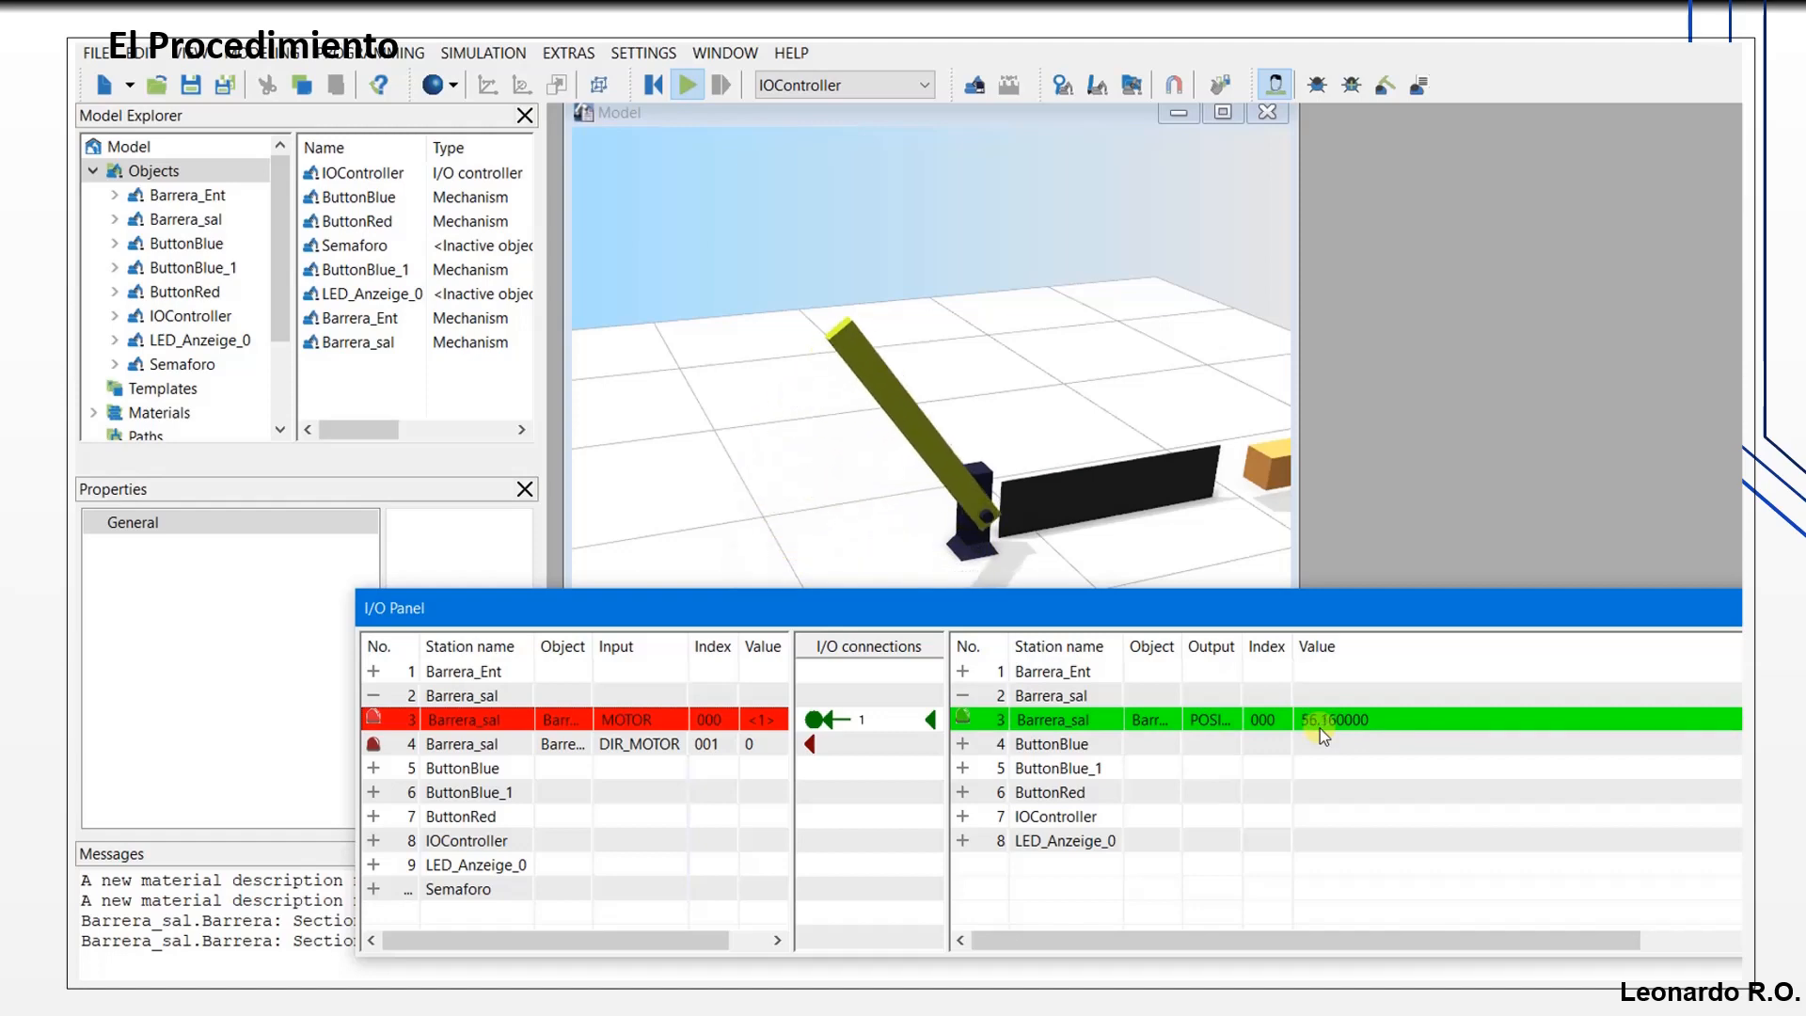
# Step: Move the I/O Panel fully into view and set the DIR_MOTOR input of Barrera_sal to 1 to reverse the rotation
pyautogui.moveTo(1303, 619); pyautogui.dragTo(1091, 601)
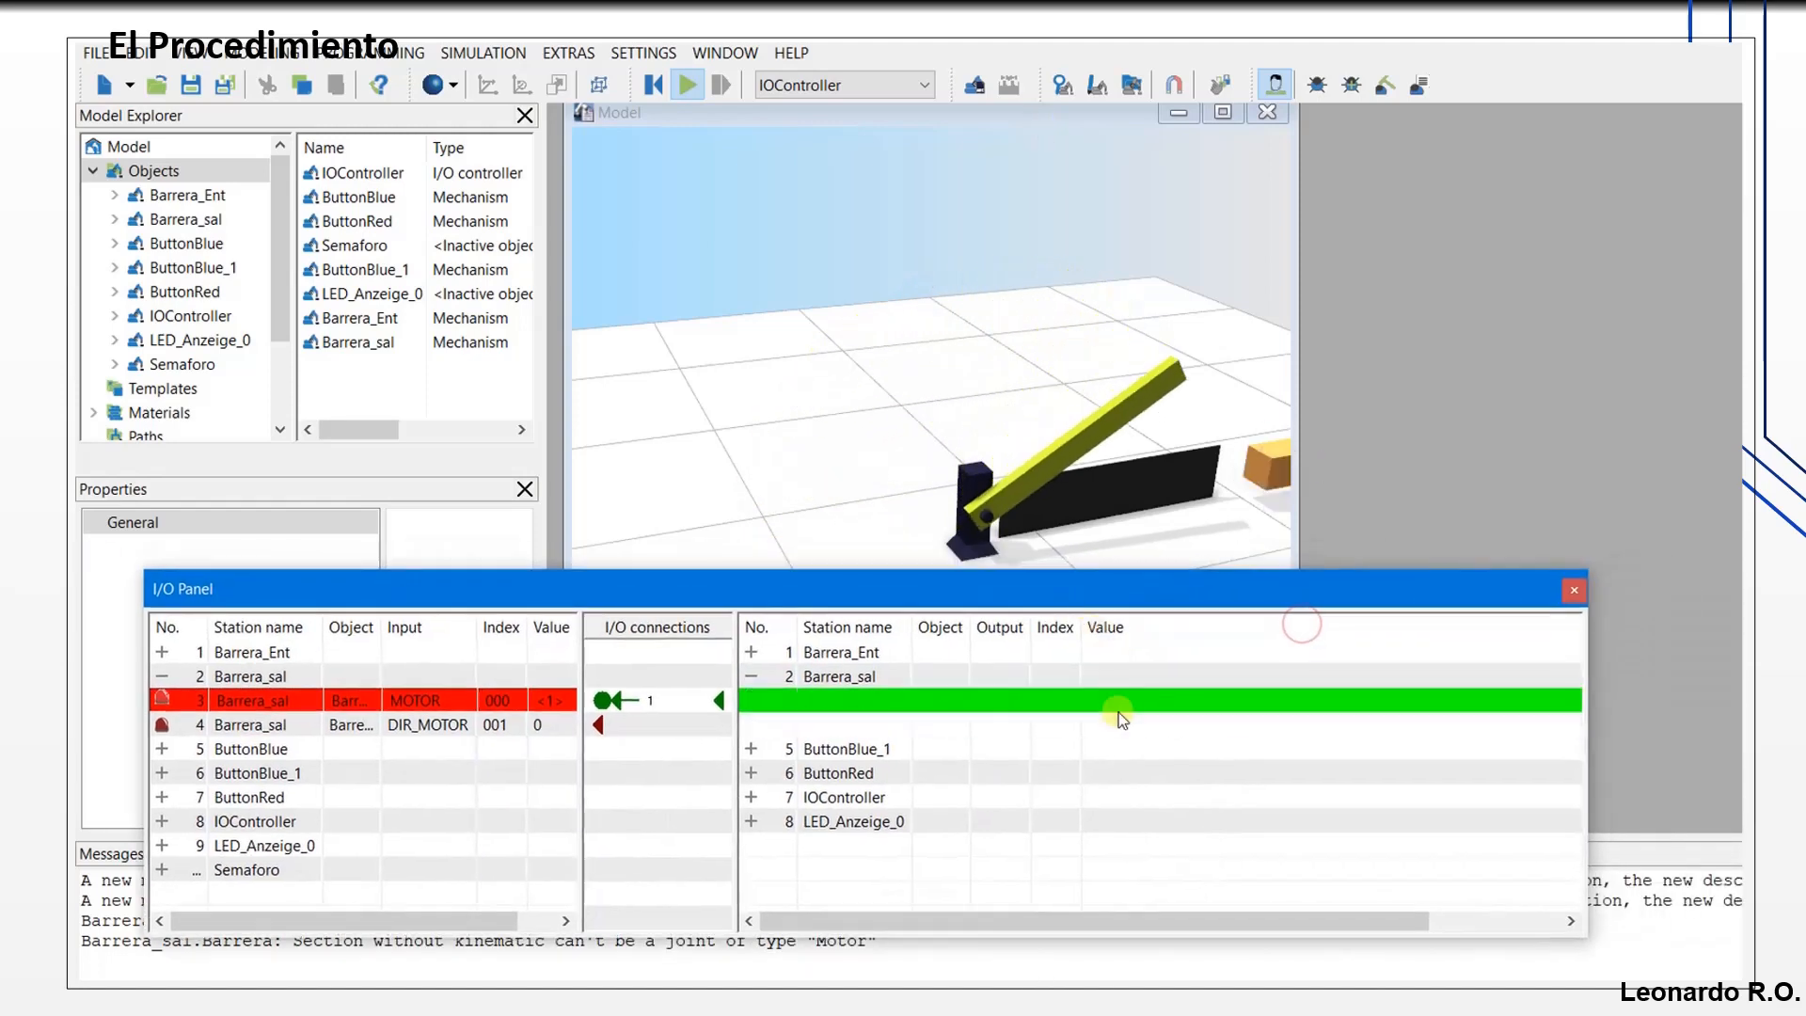
pyautogui.click(537, 727)
pyautogui.rightClick(540, 730)
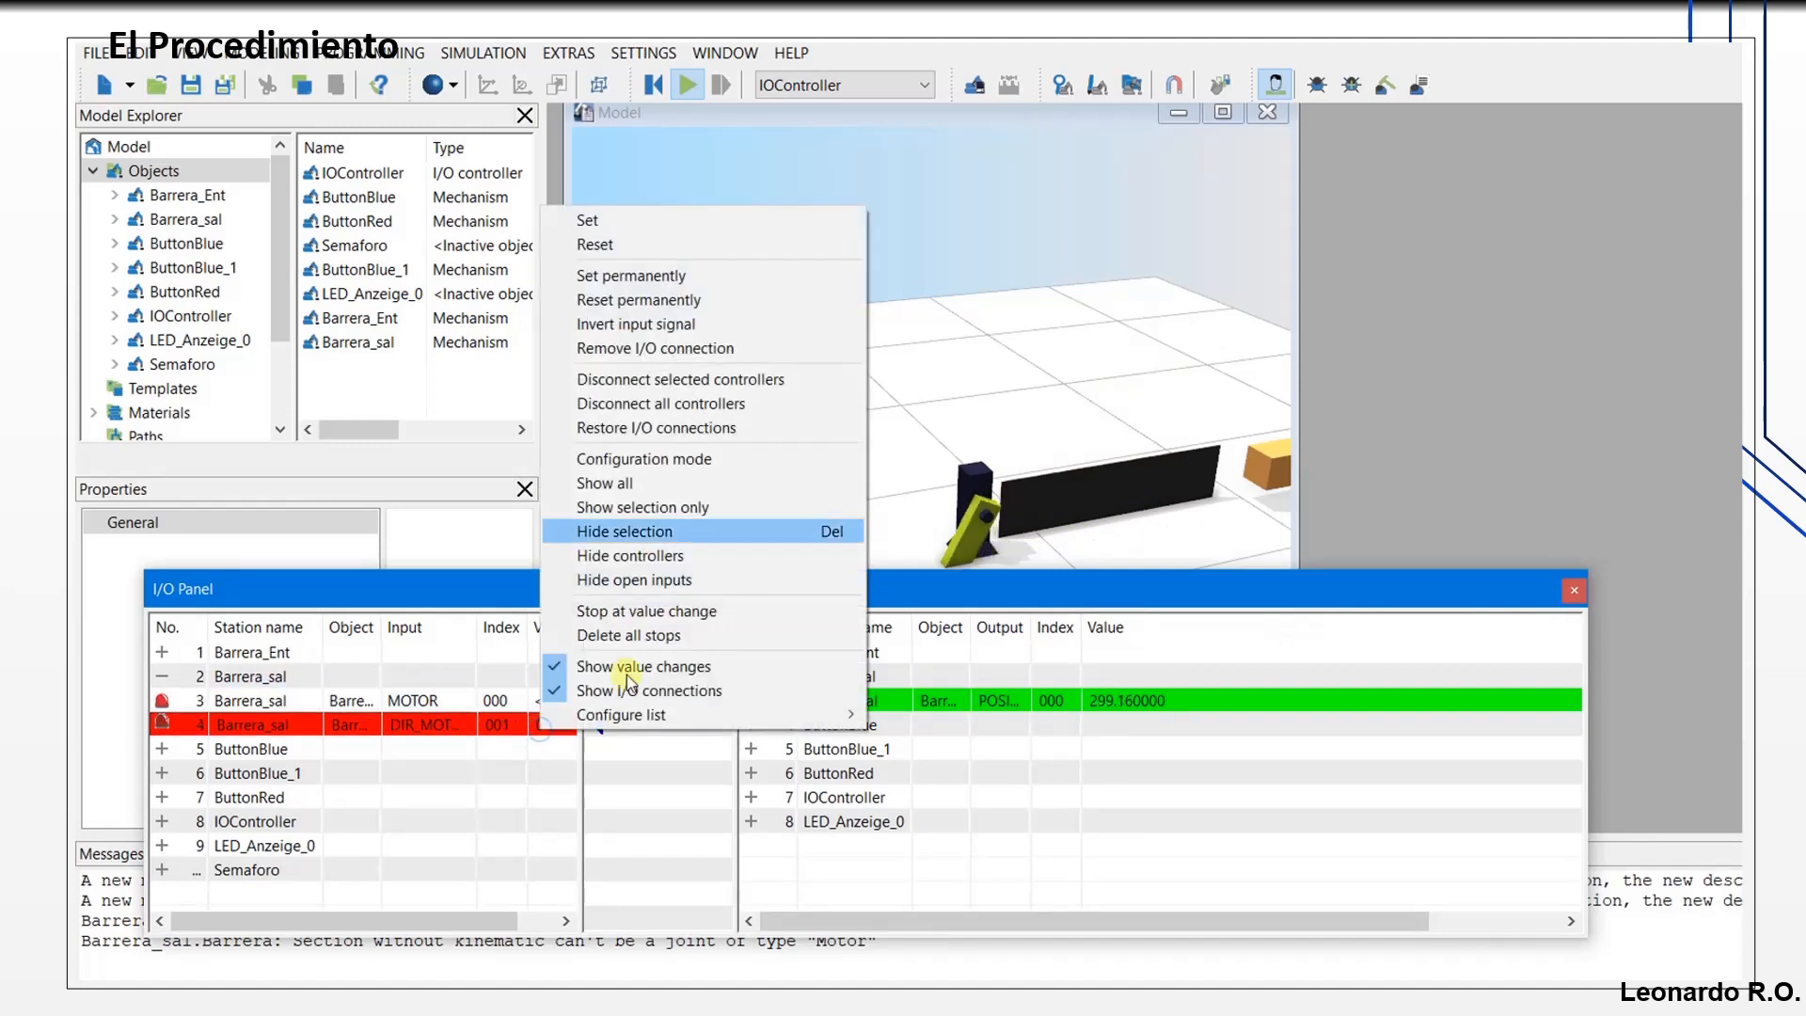
pyautogui.click(660, 221)
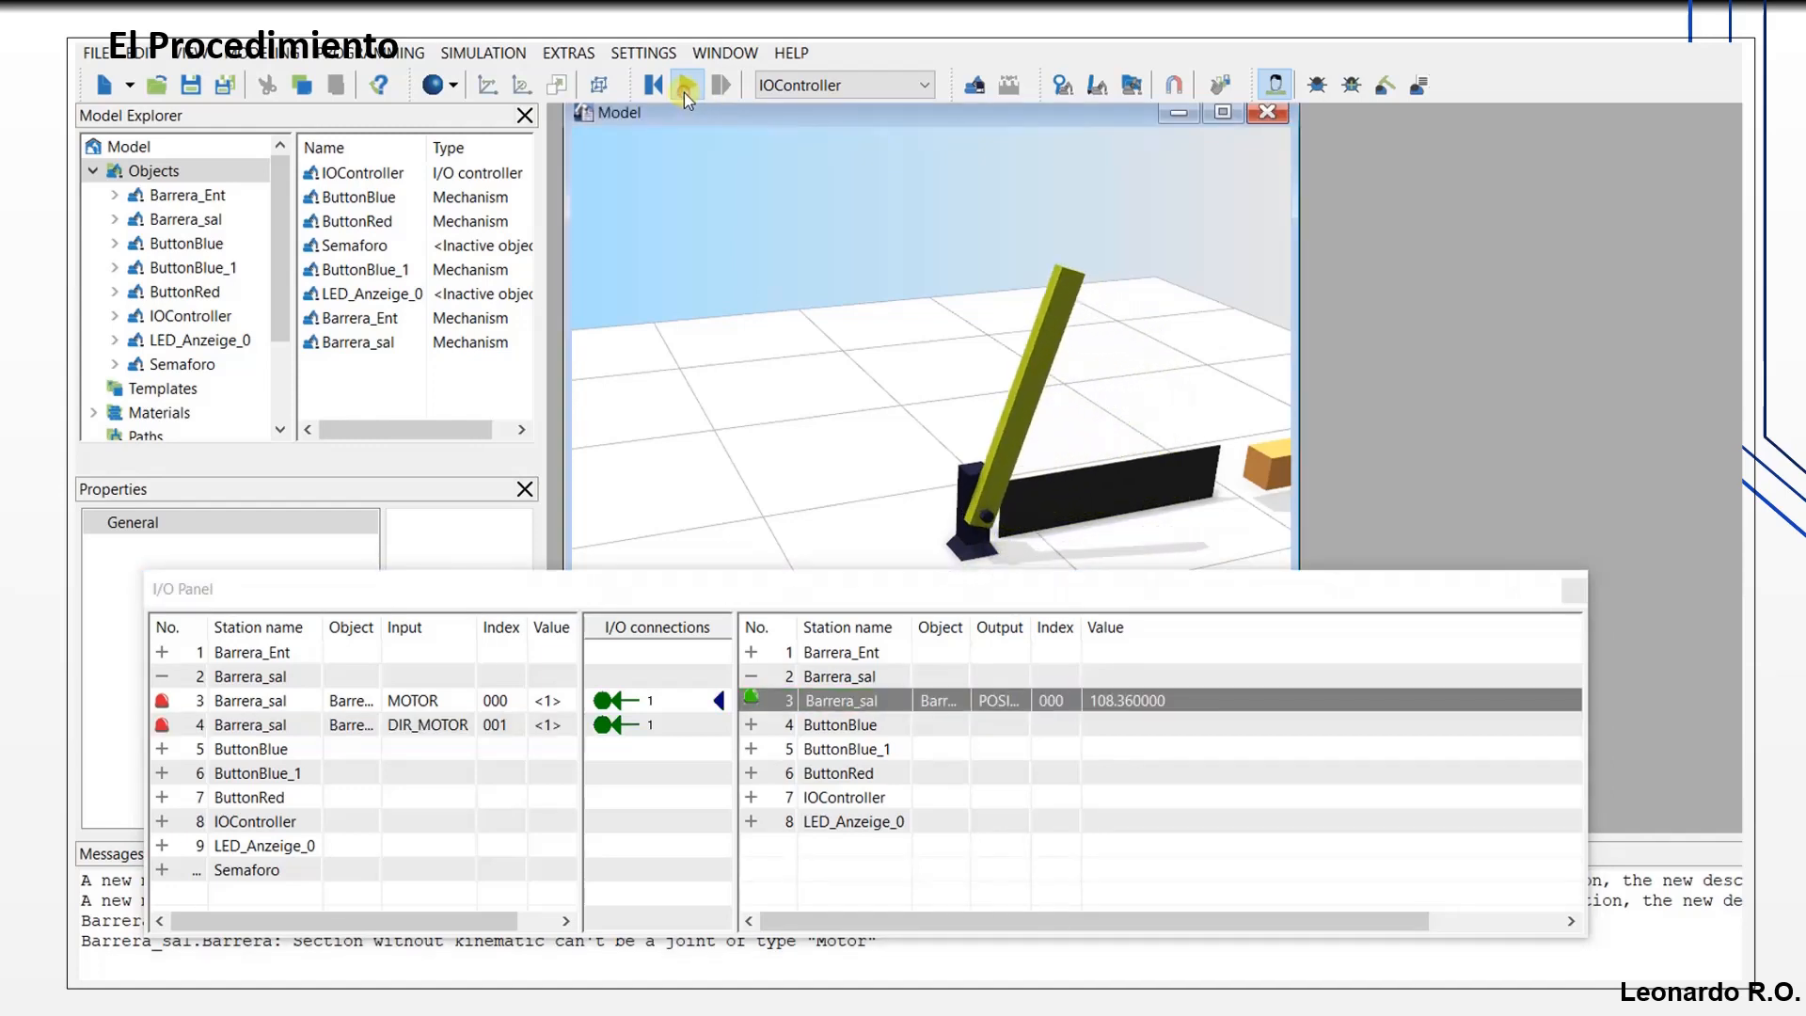
# Step: Set the MOTOR and DIR_MOTOR inputs of Barrera_sal back to 0
pyautogui.click(556, 700)
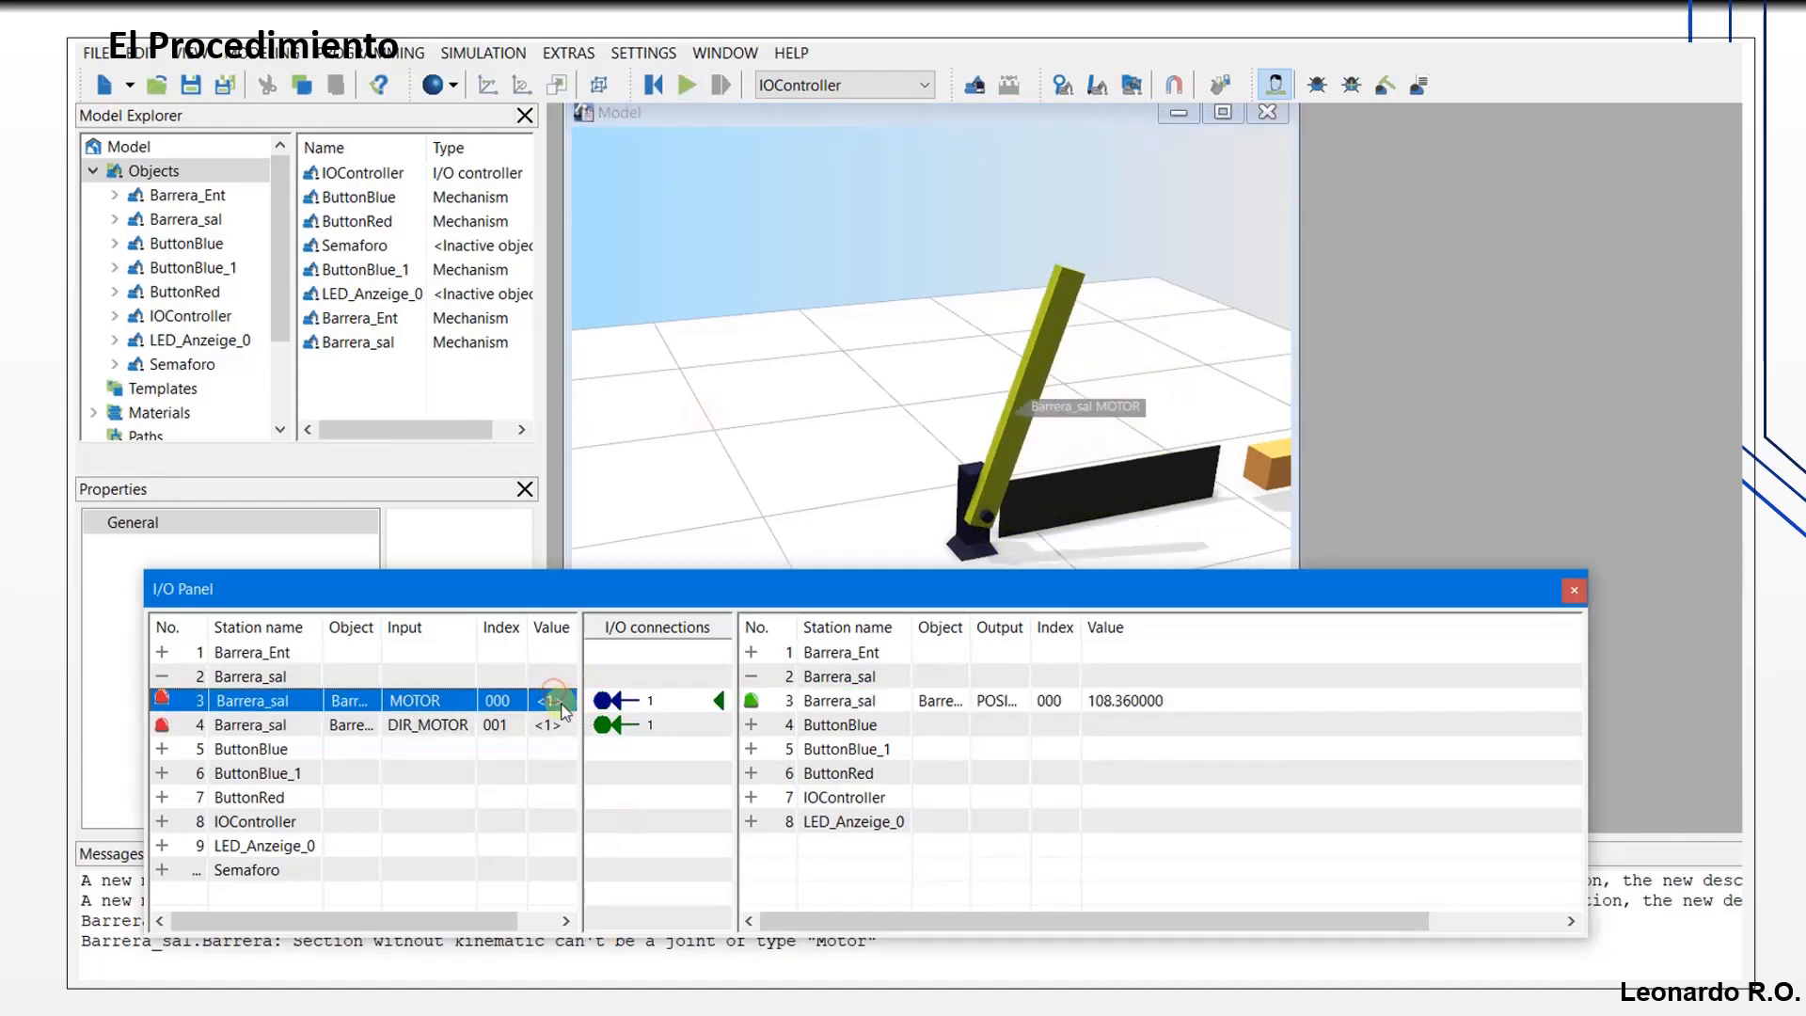
pyautogui.rightClick(557, 704)
pyautogui.click(662, 221)
pyautogui.rightClick(558, 727)
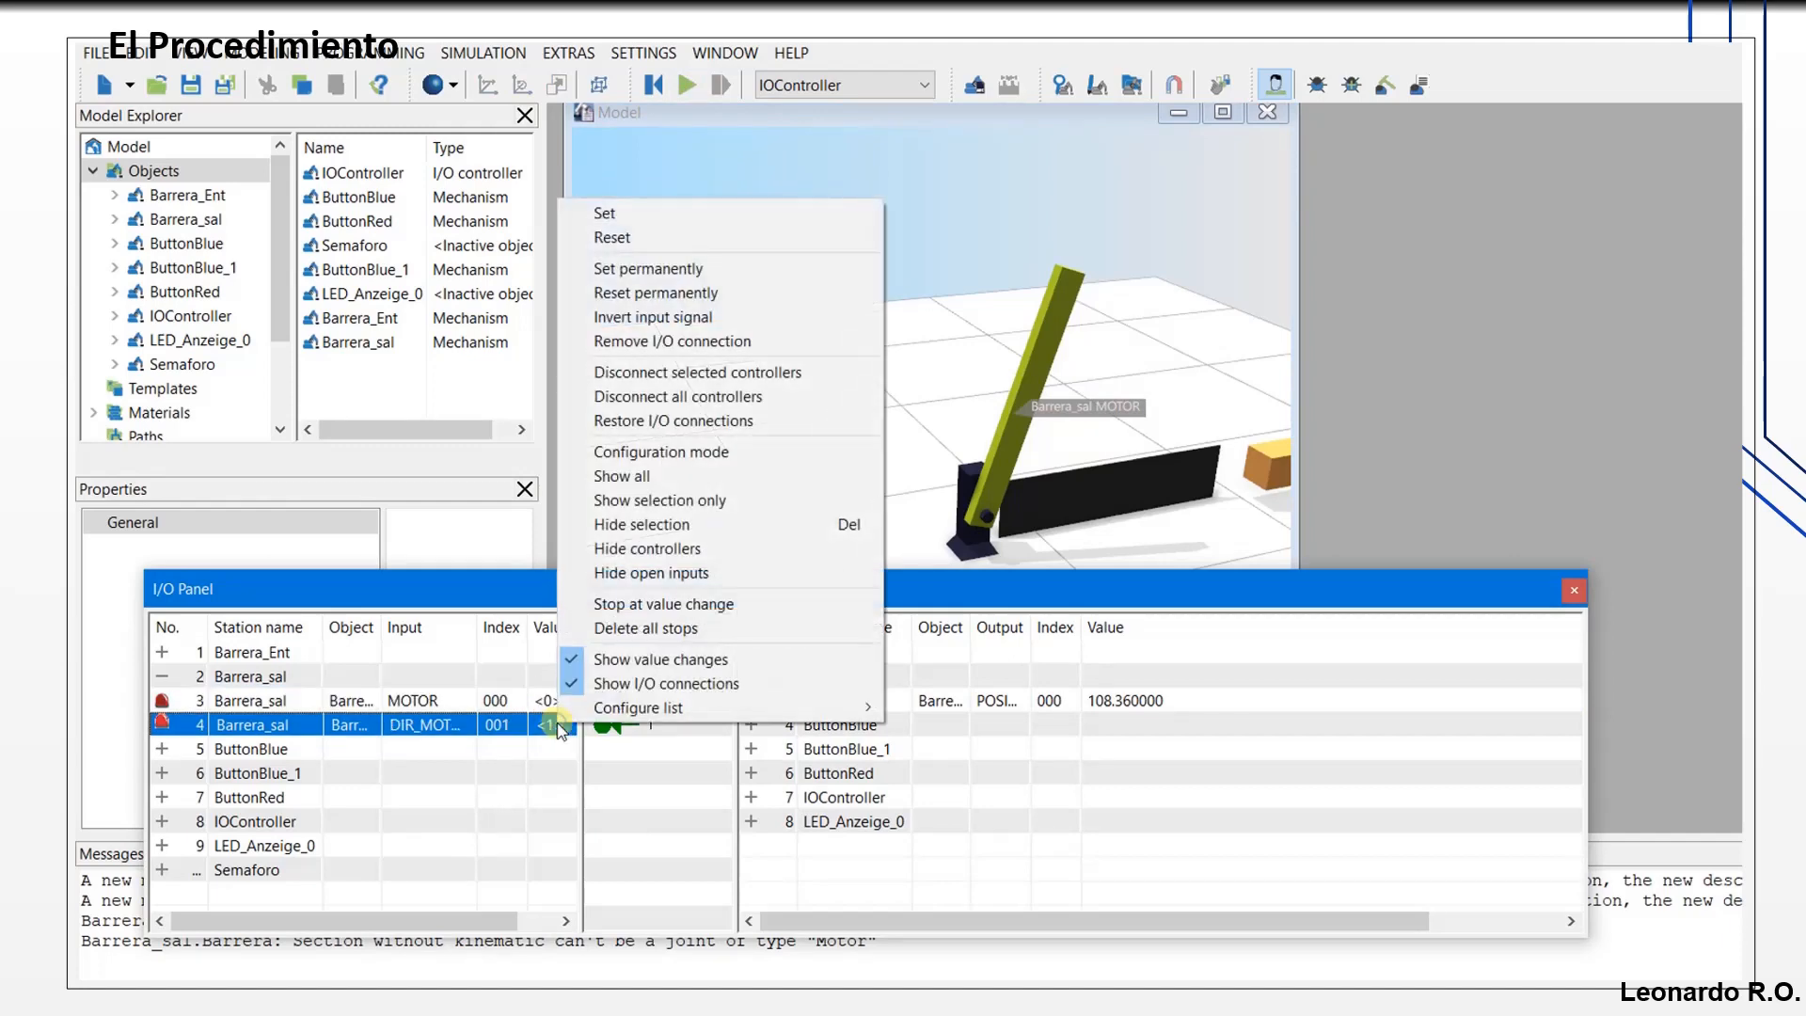
pyautogui.click(721, 230)
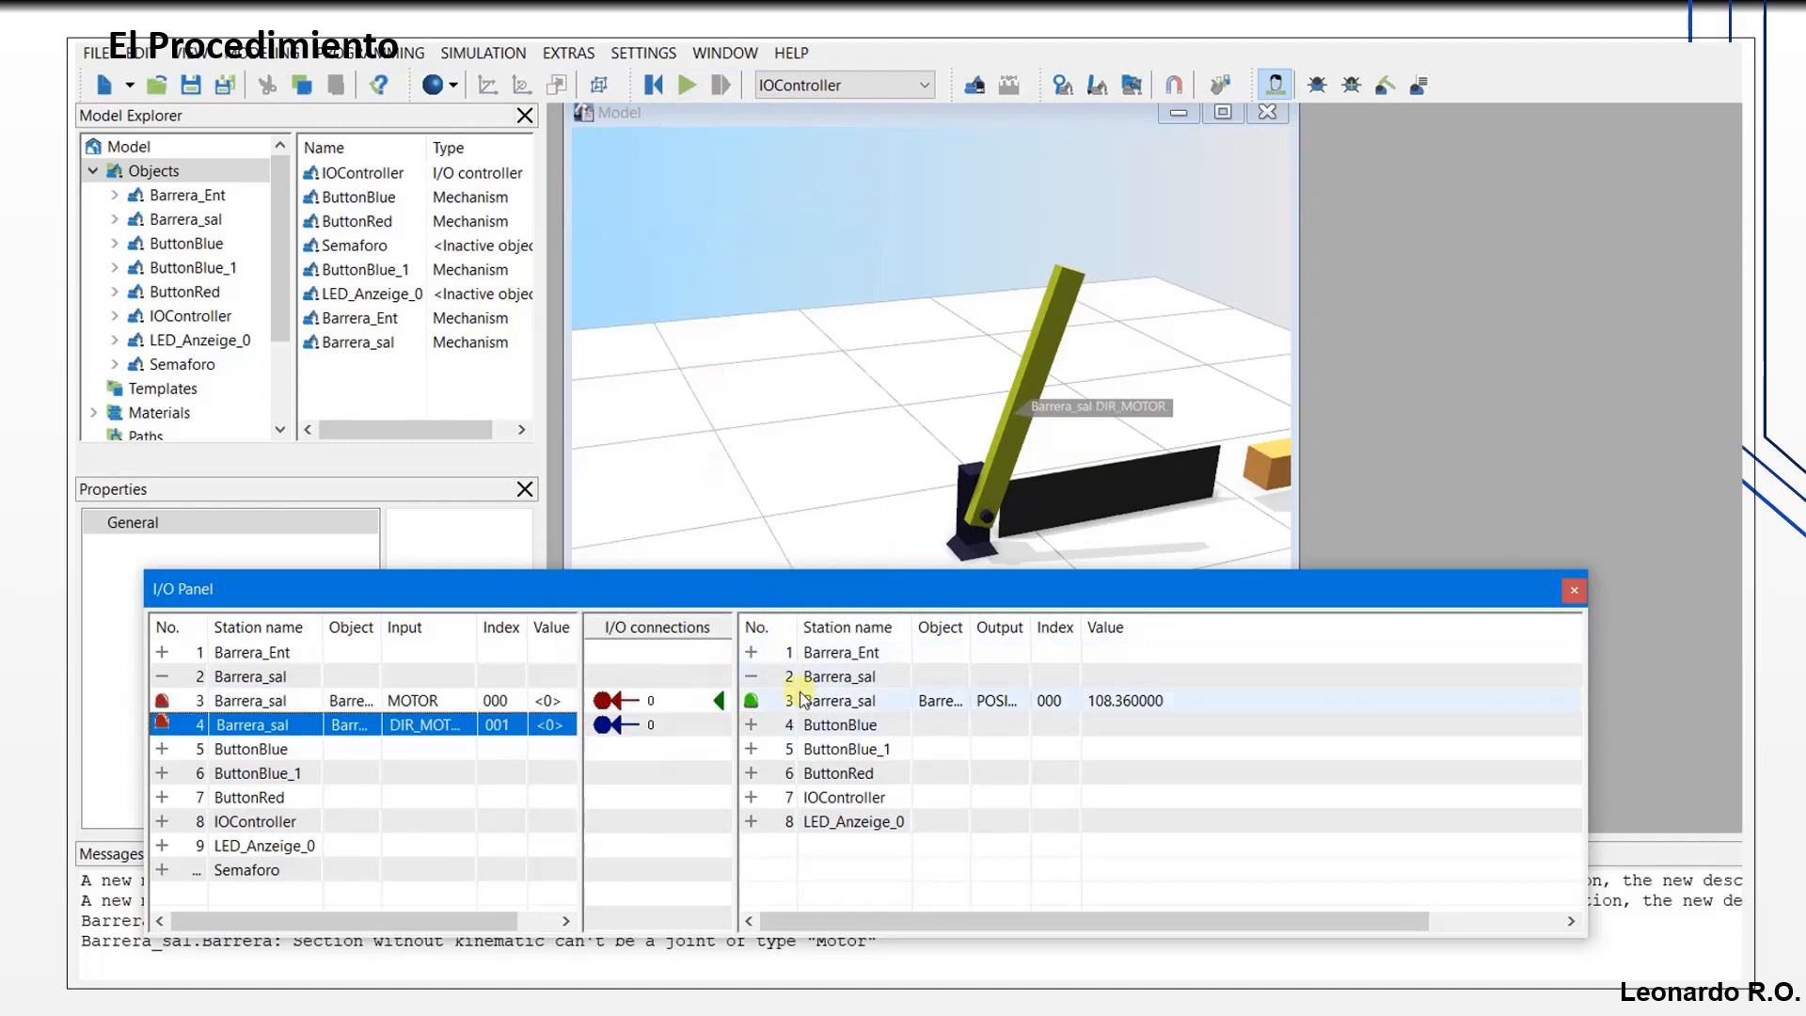
# Step: Widen the I/O connections column, move the I/O Panel clear of the barrier and reset the simulation to its start
pyautogui.moveTo(736, 644); pyautogui.dragTo(806, 647)
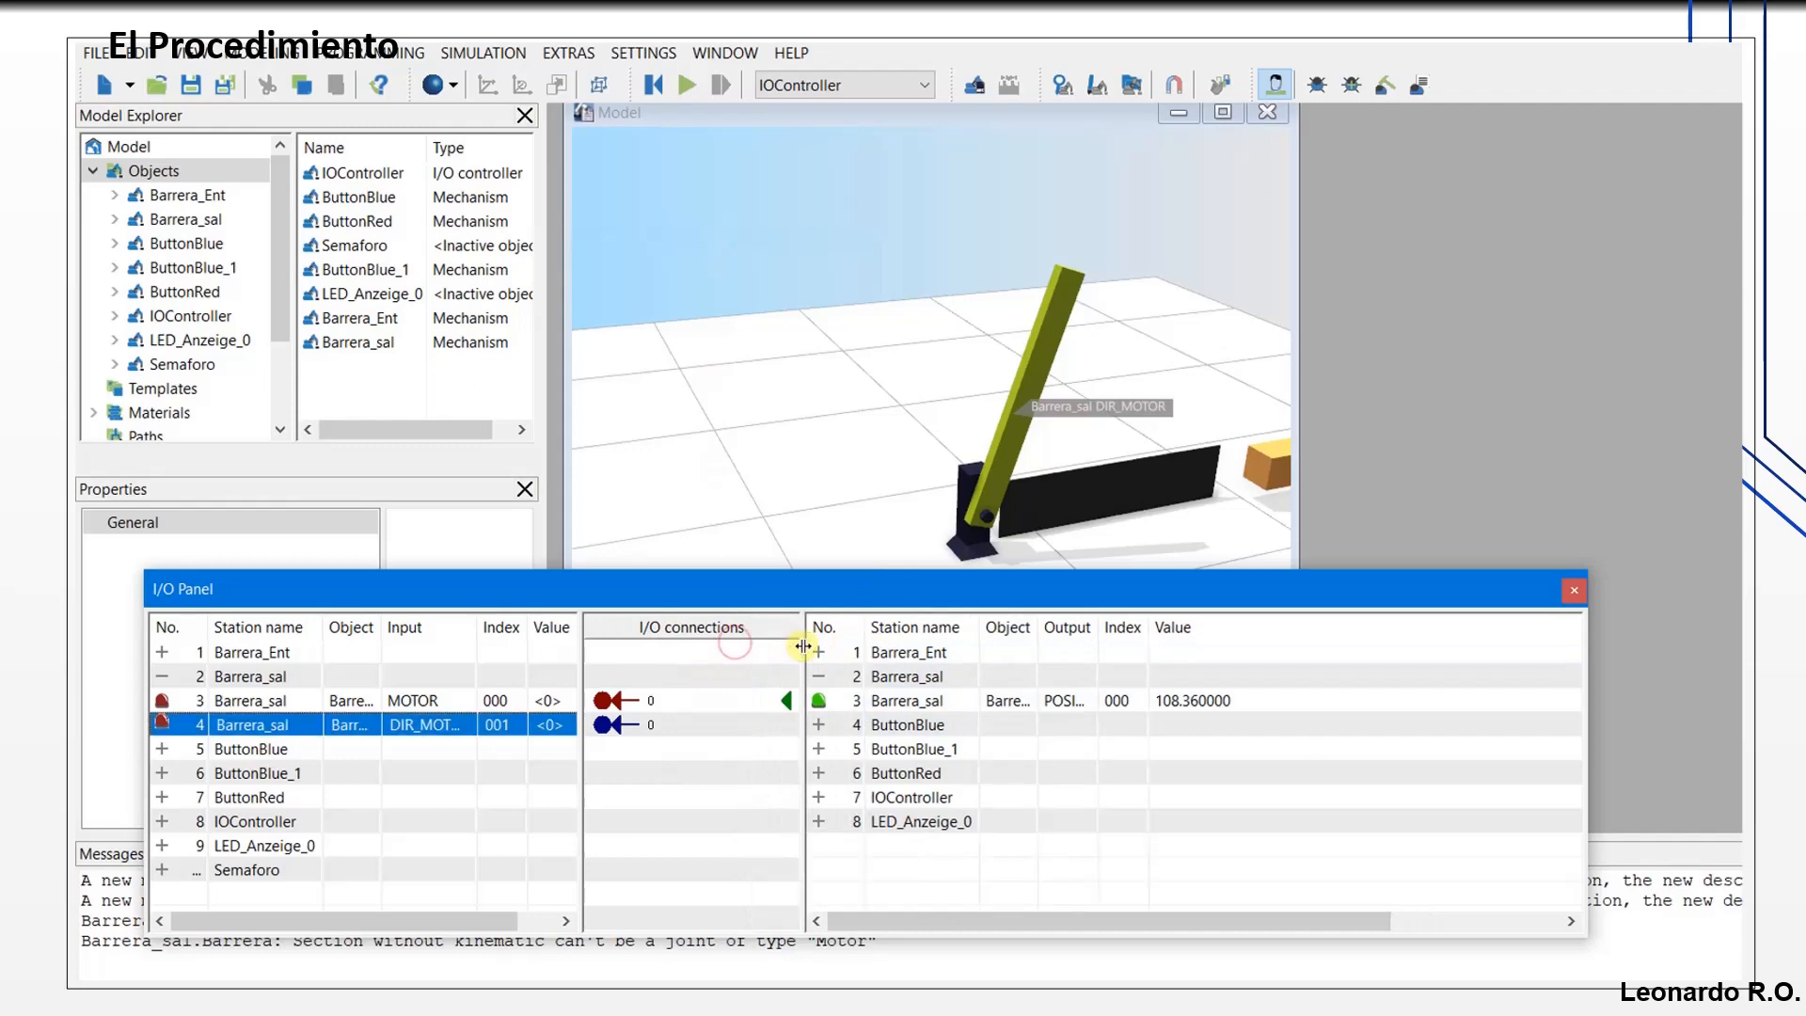
pyautogui.click(548, 701)
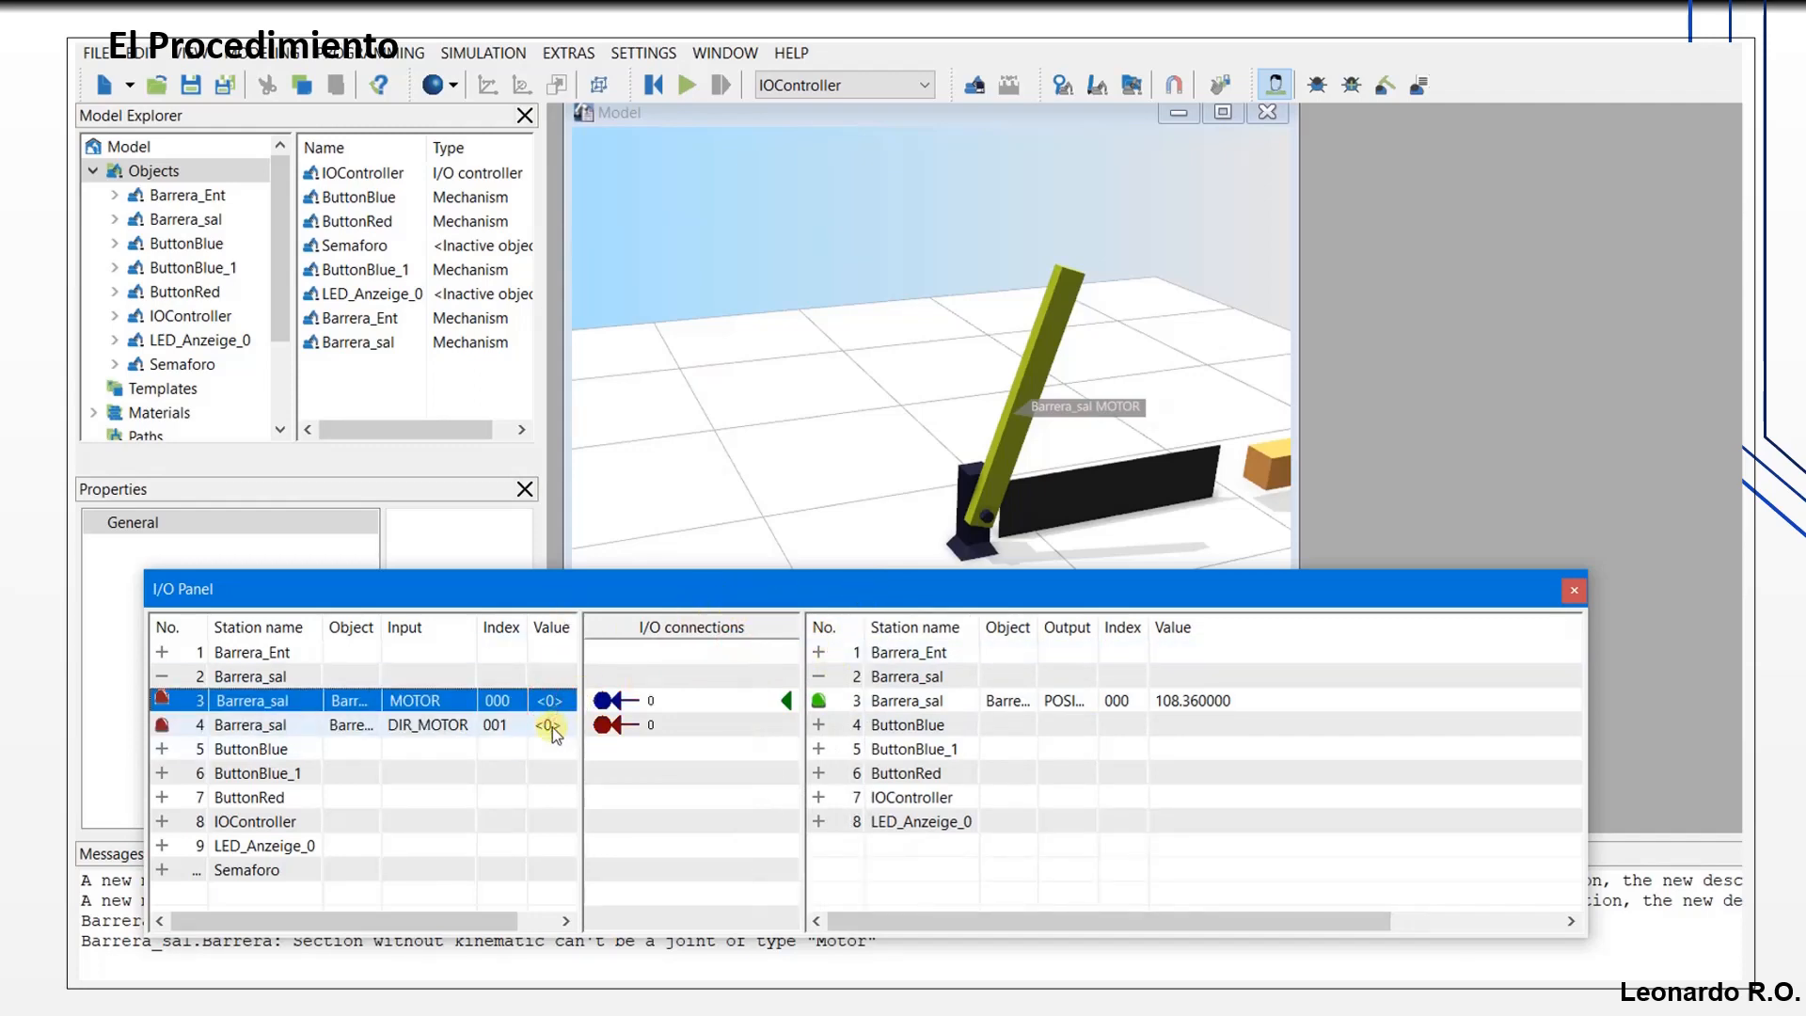
pyautogui.click(550, 726)
pyautogui.moveTo(673, 596); pyautogui.dragTo(657, 692)
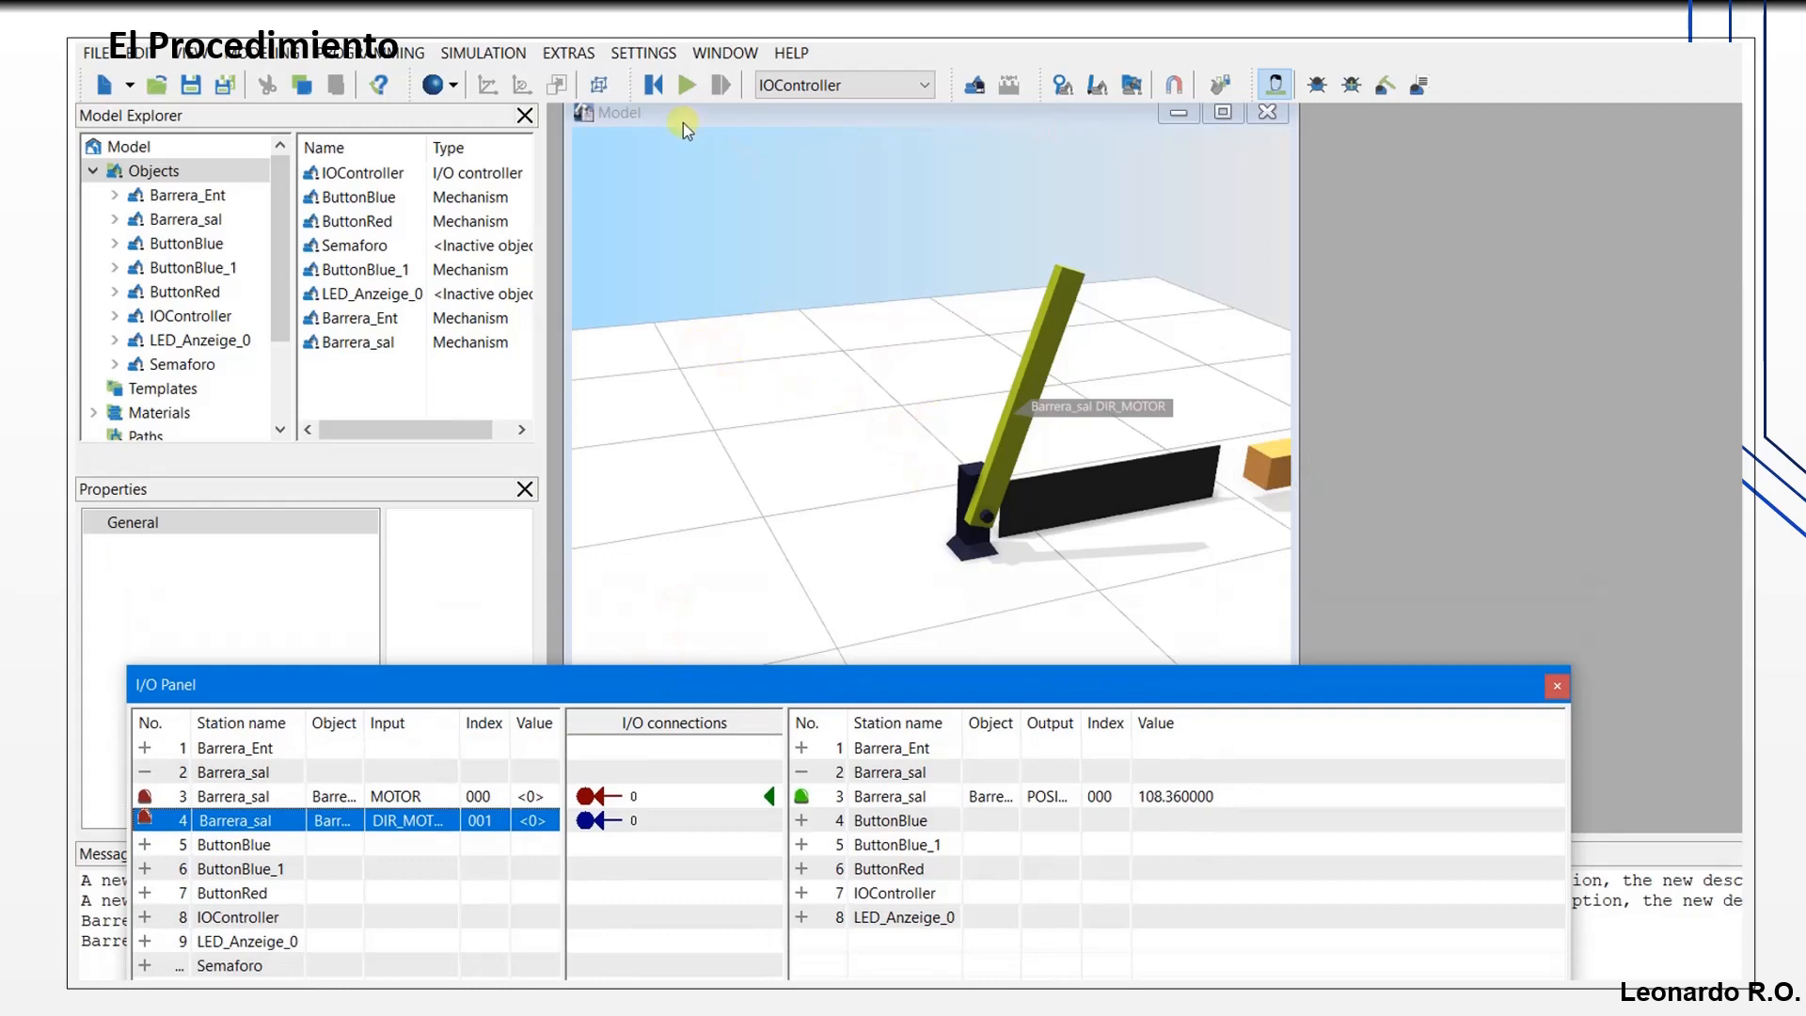
pyautogui.click(652, 85)
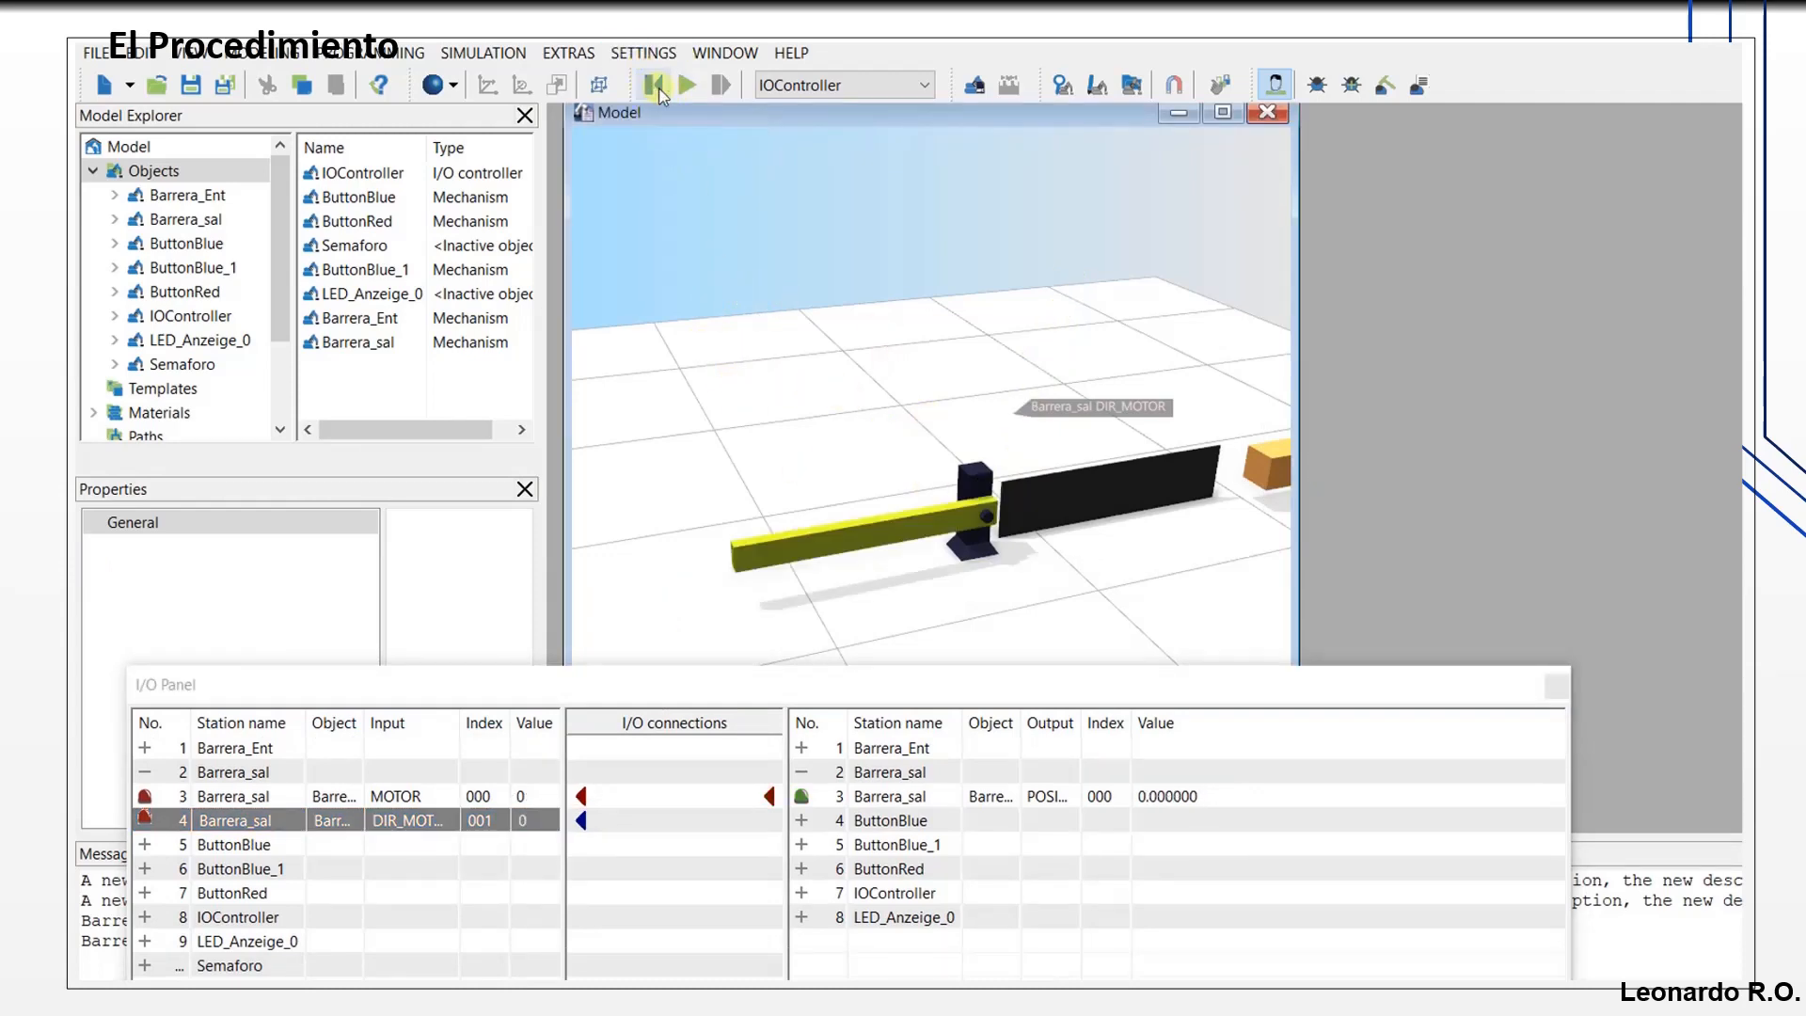
pyautogui.click(867, 399)
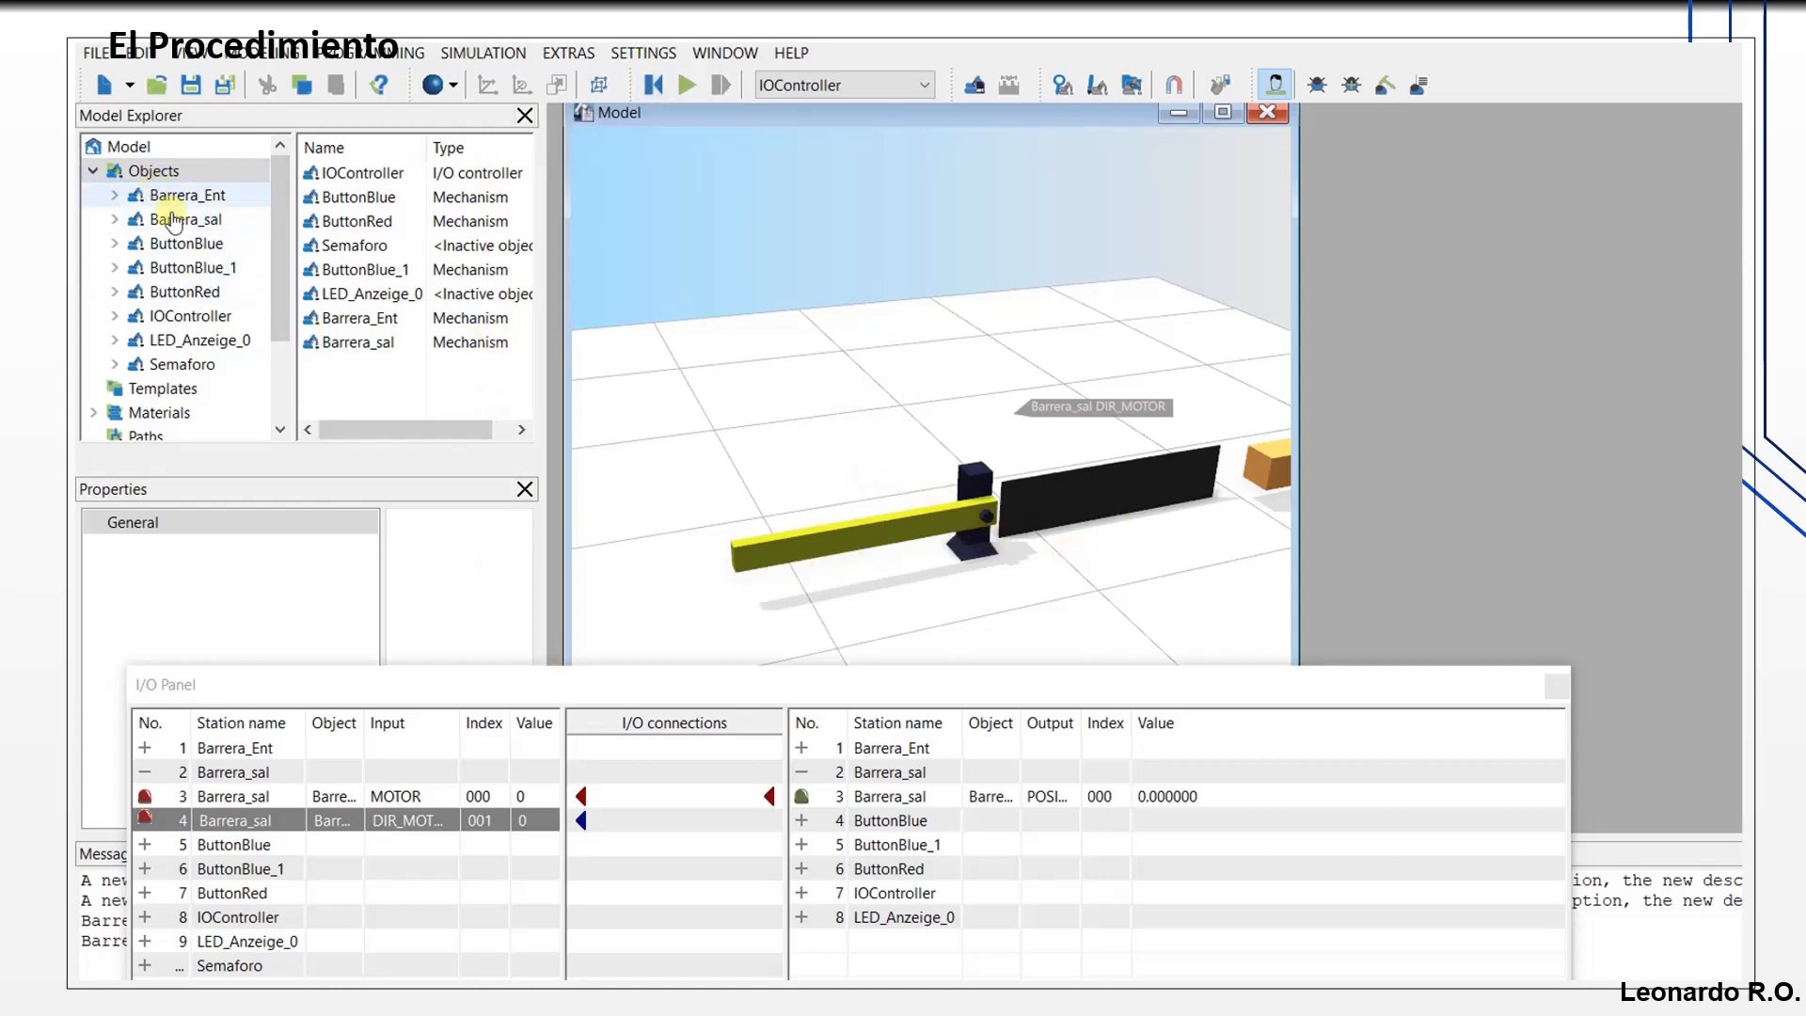
# Step: List the IOController outputs in the Model Explorer and widen it to show their index, type and value columns
pyautogui.click(165, 320)
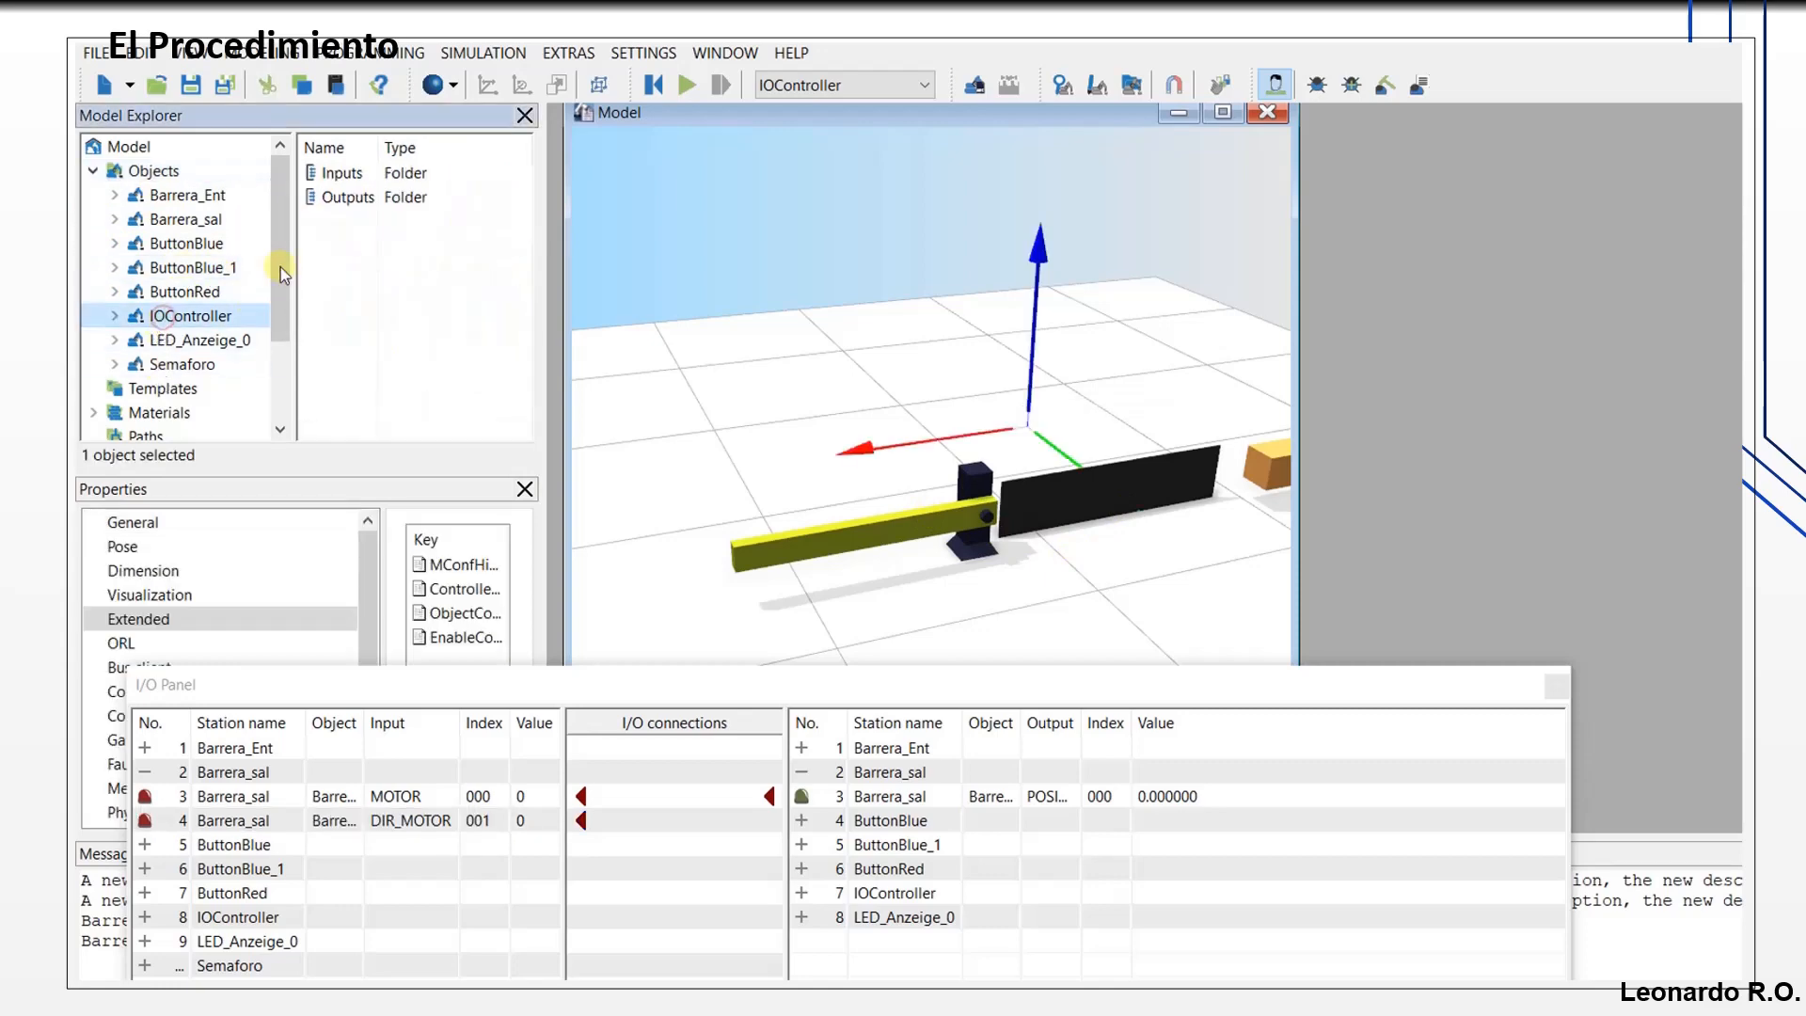
pyautogui.moveTo(279, 261); pyautogui.dragTo(278, 320)
pyautogui.click(114, 220)
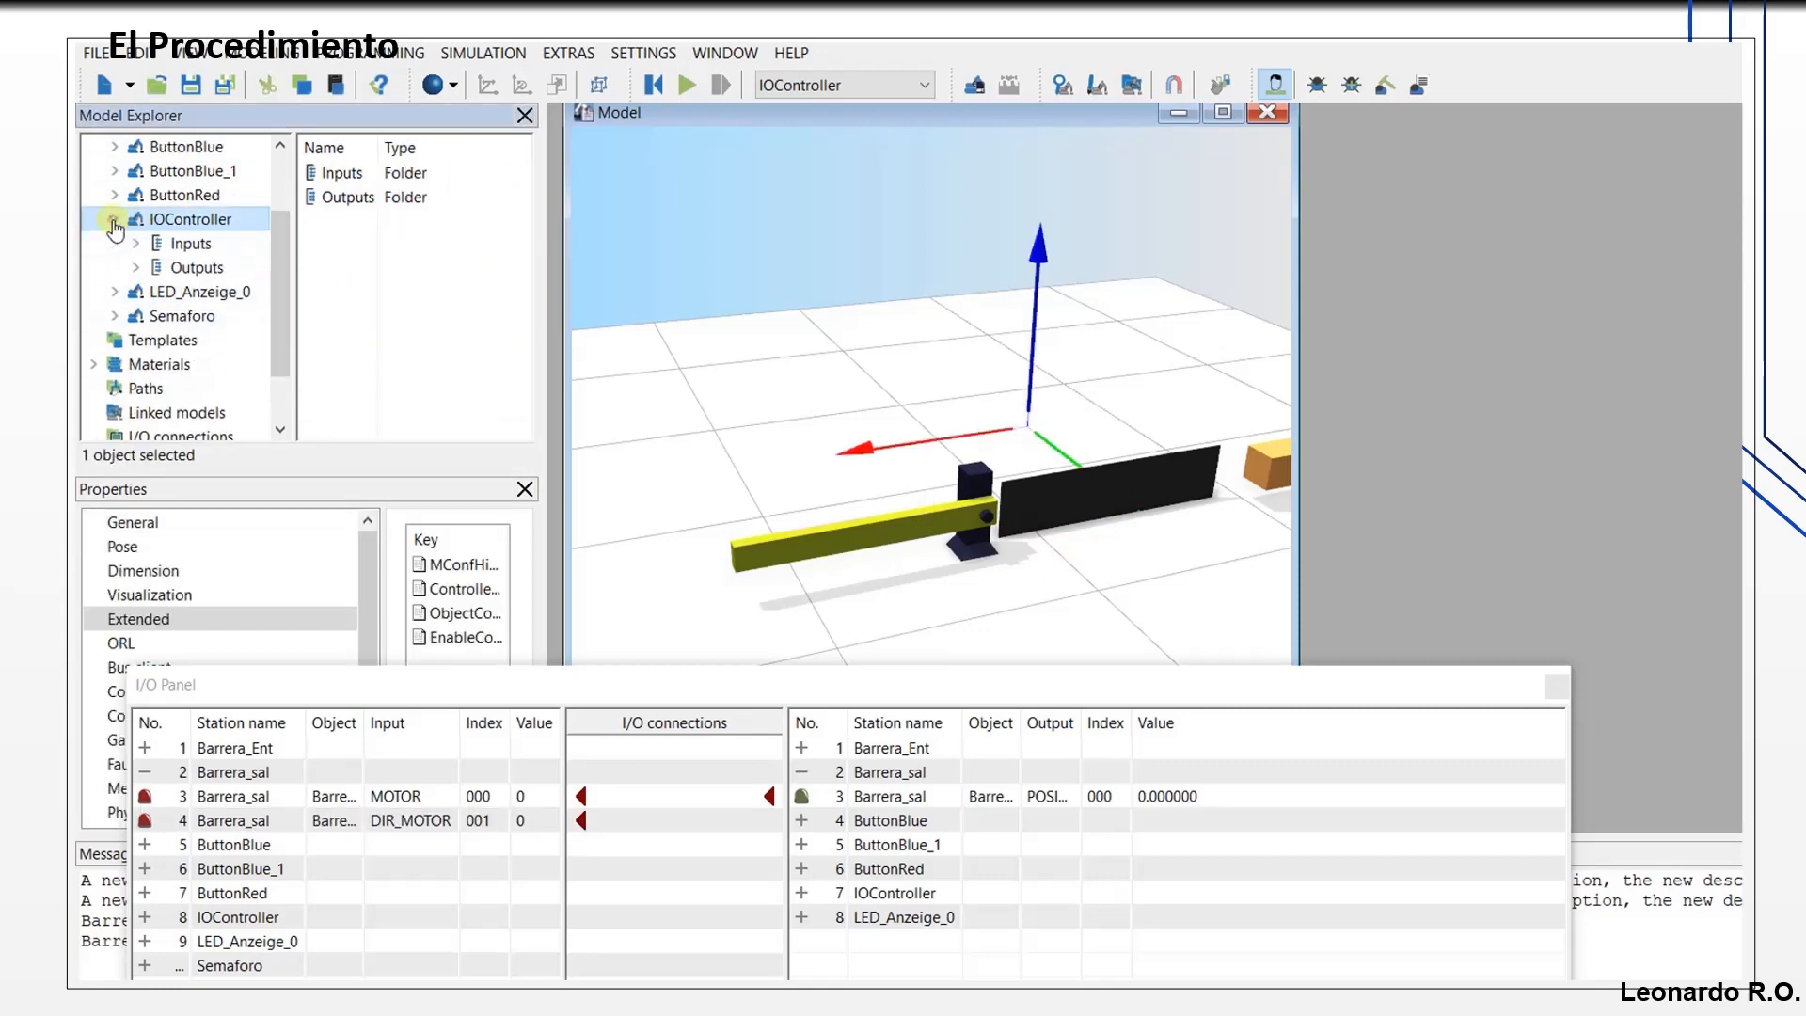
pyautogui.click(137, 269)
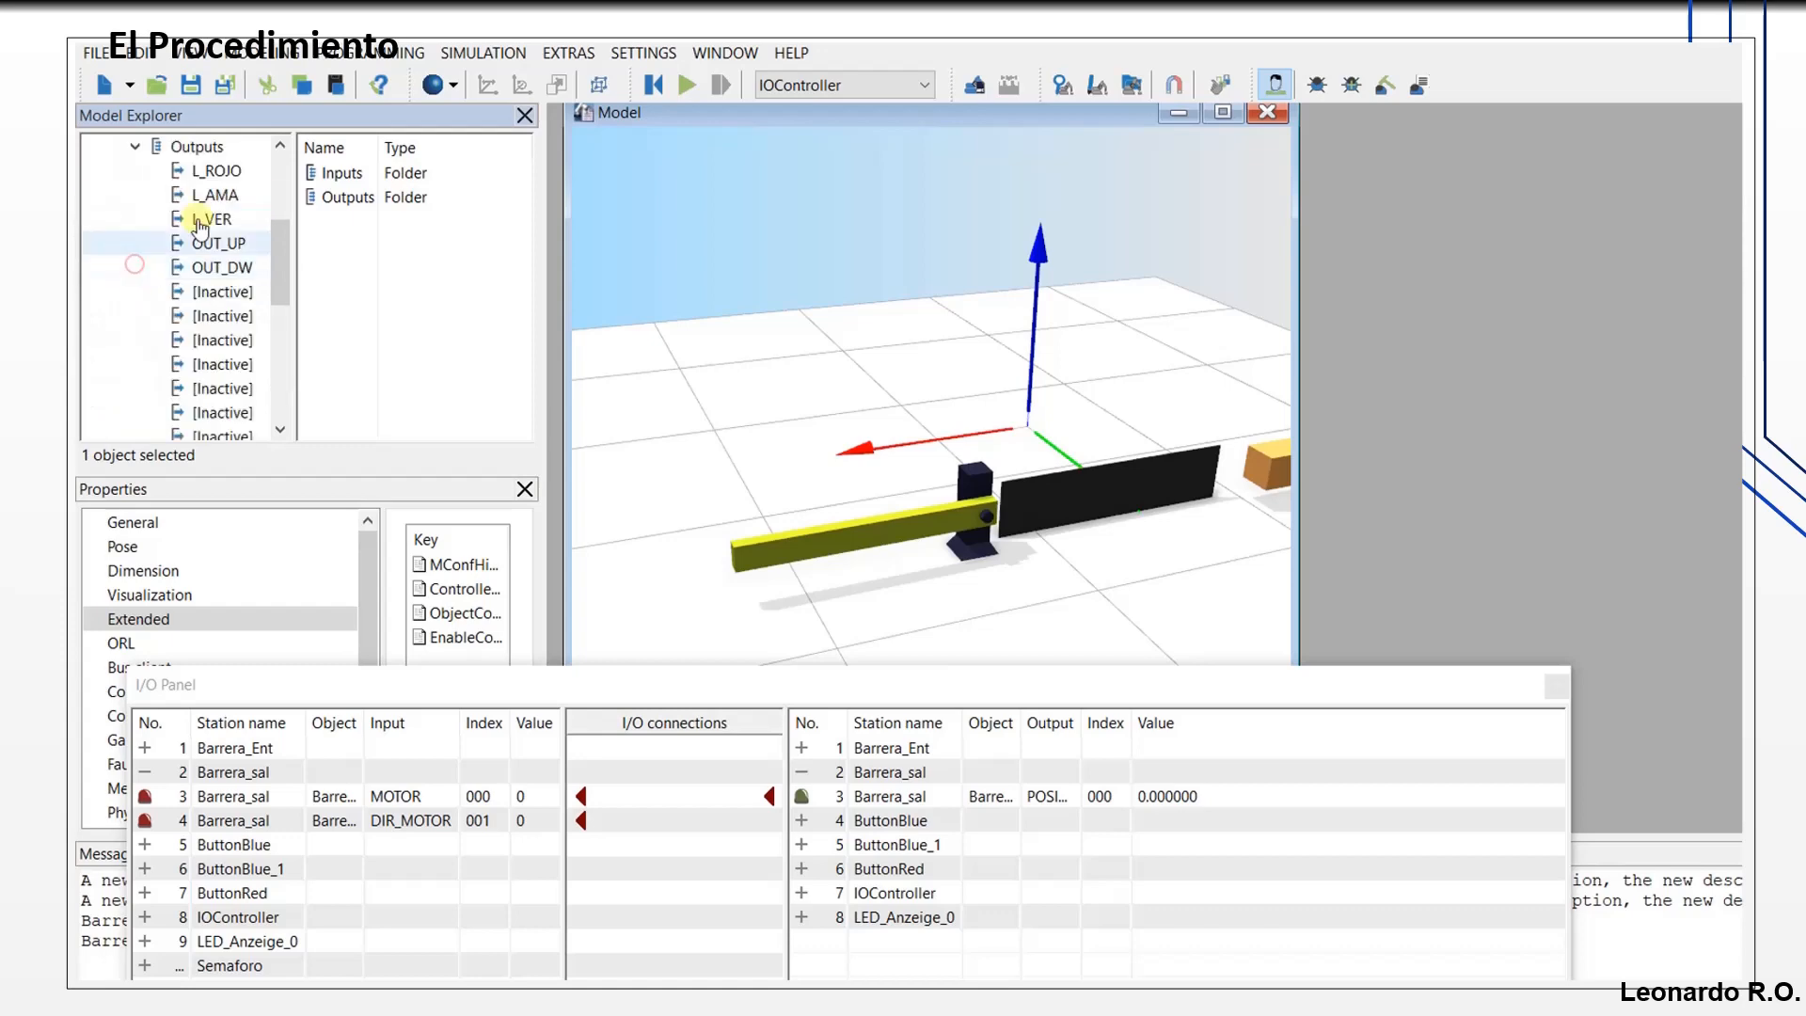
pyautogui.click(197, 147)
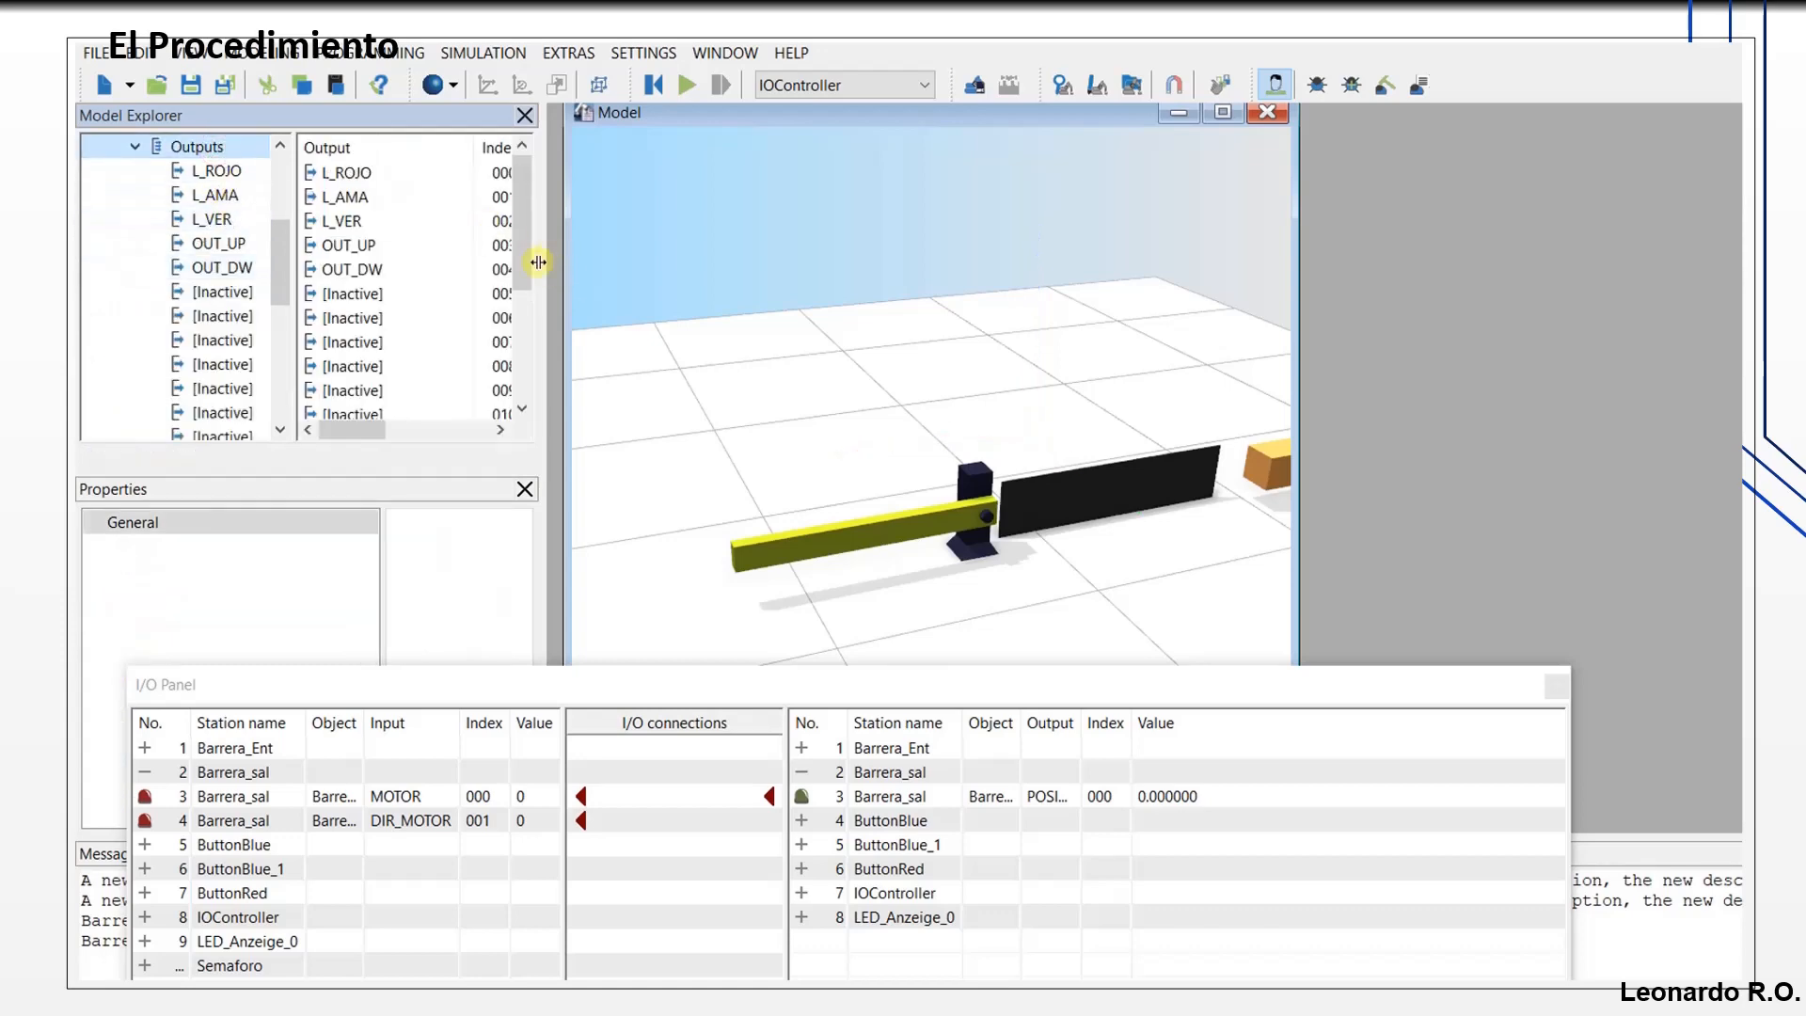
pyautogui.moveTo(542, 261); pyautogui.dragTo(743, 263)
# Step: Rename the inactive IOController output at index 005 as OUT_BAR
pyautogui.click(374, 295)
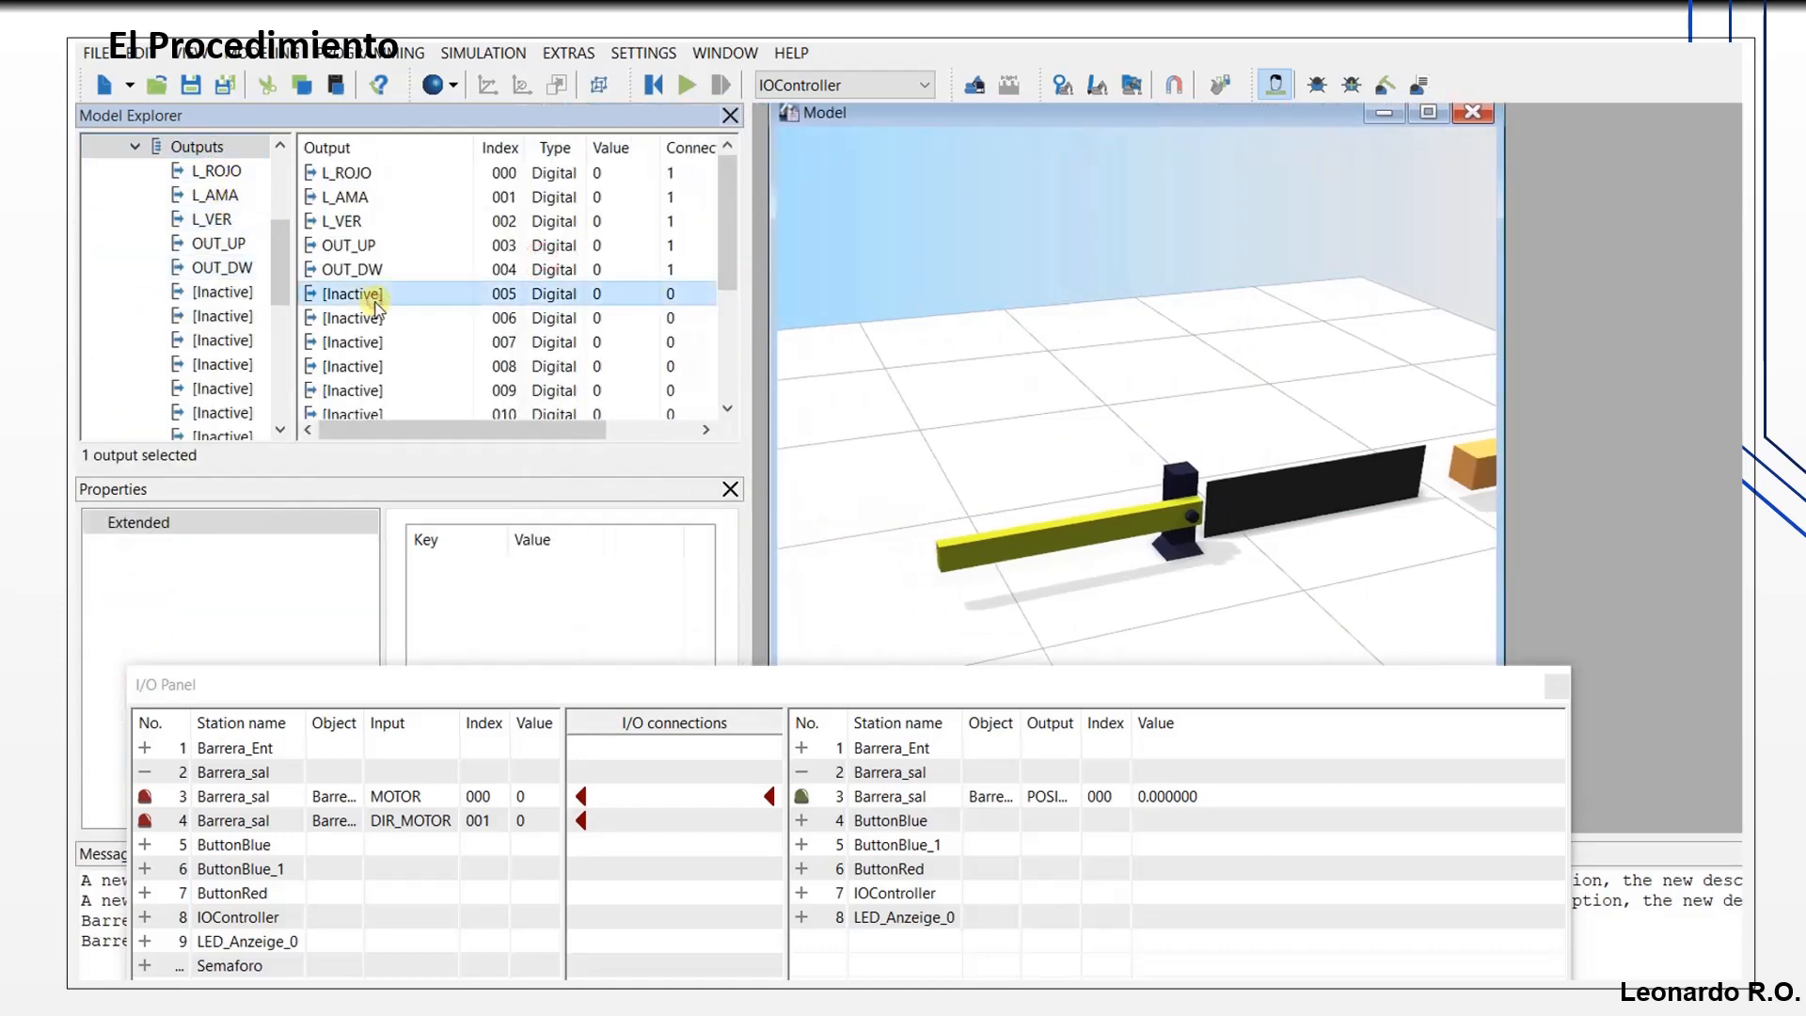
pyautogui.rightClick(376, 299)
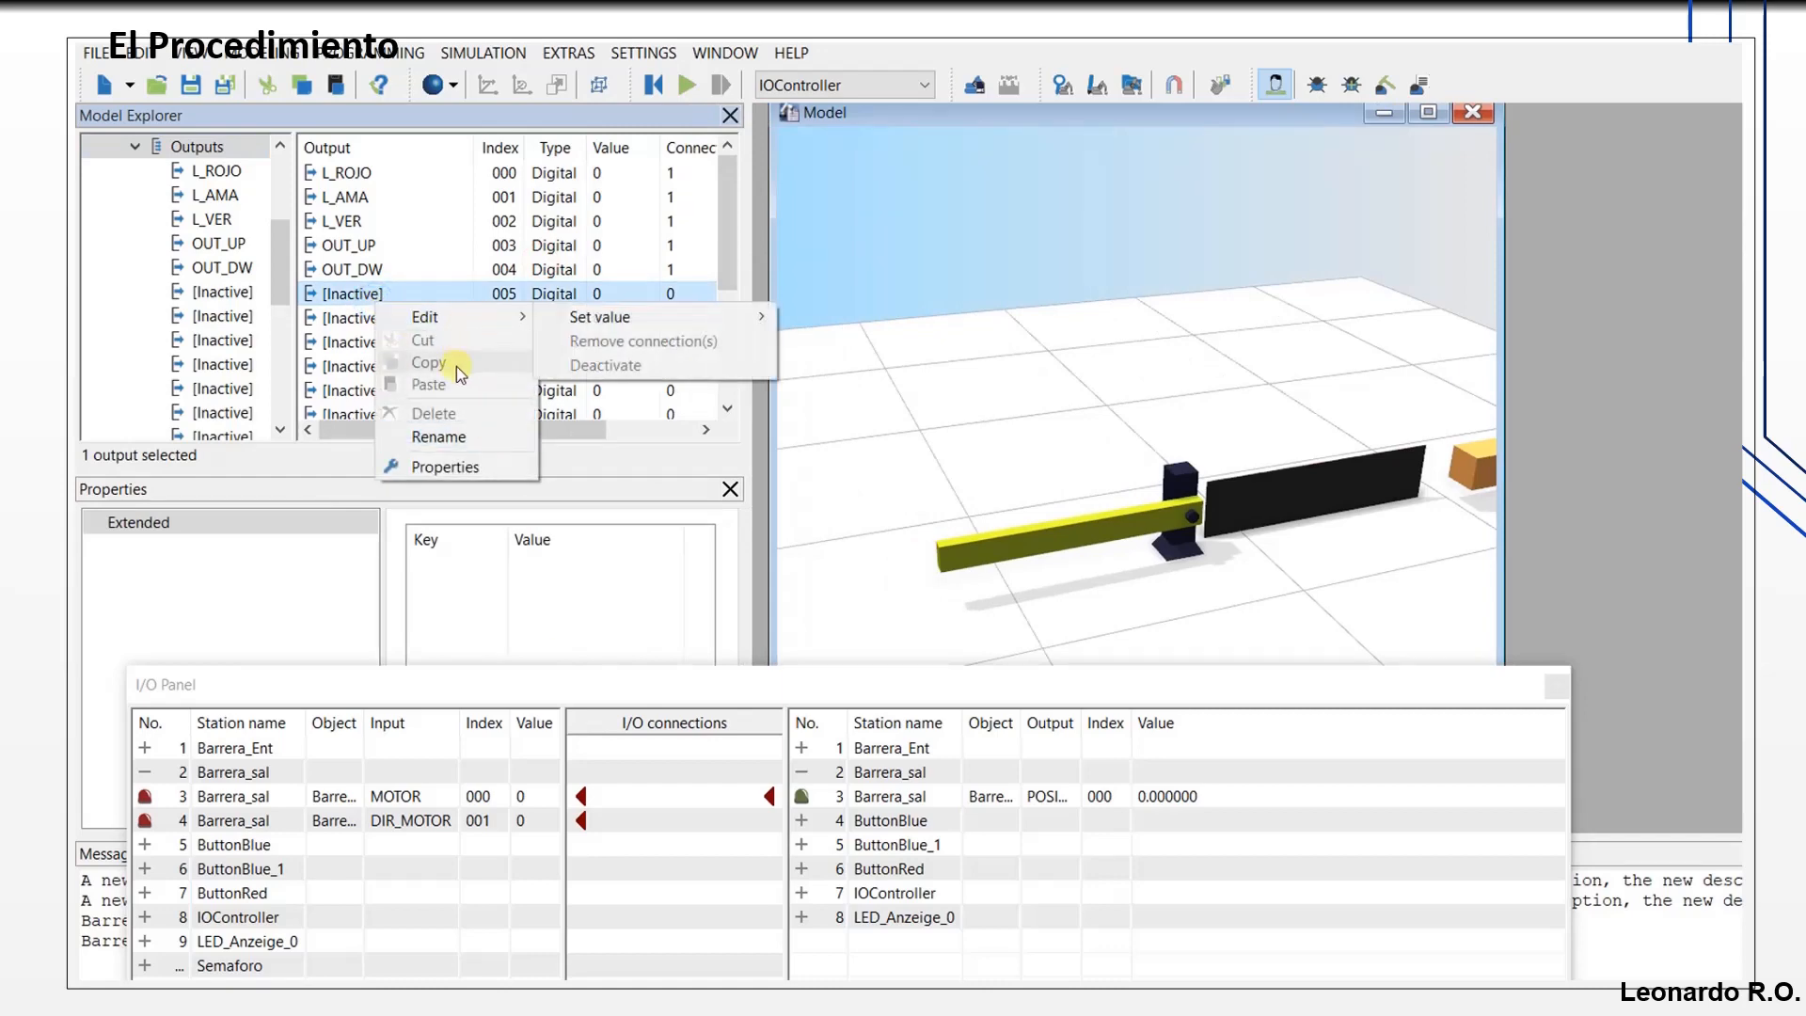
pyautogui.click(441, 435)
pyautogui.write('OUT_BAR')
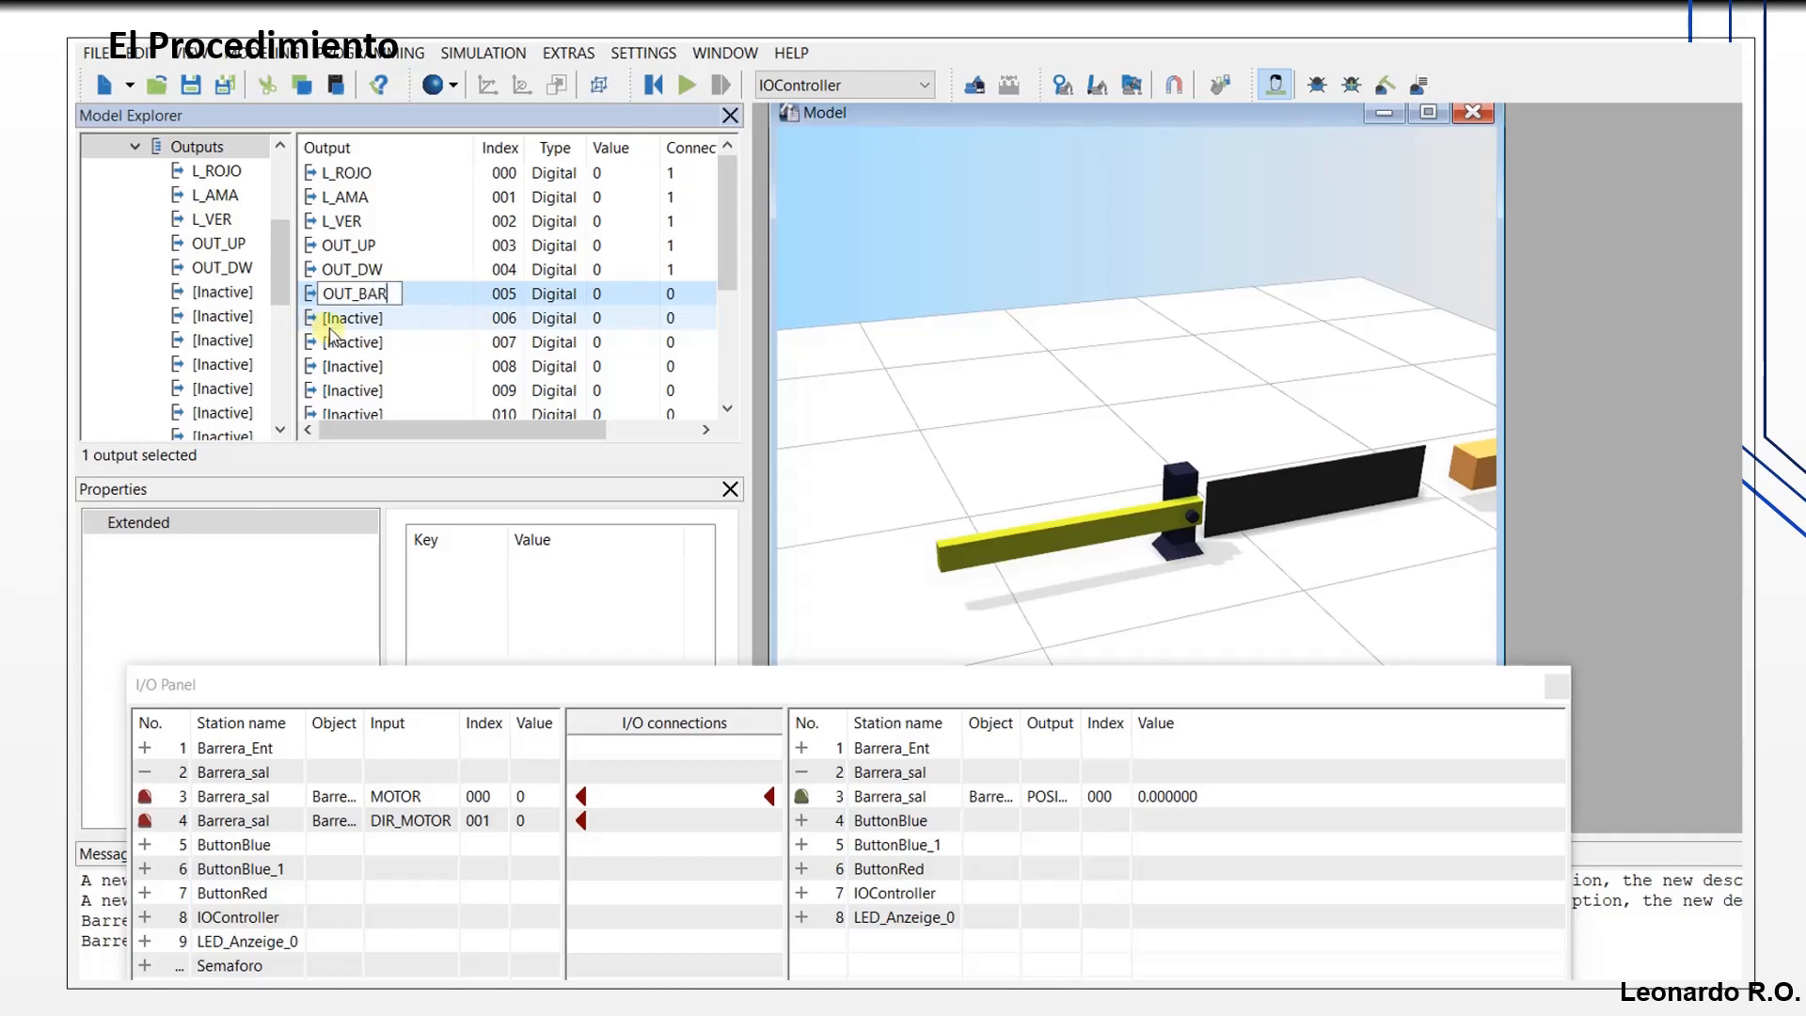
pyautogui.click(335, 320)
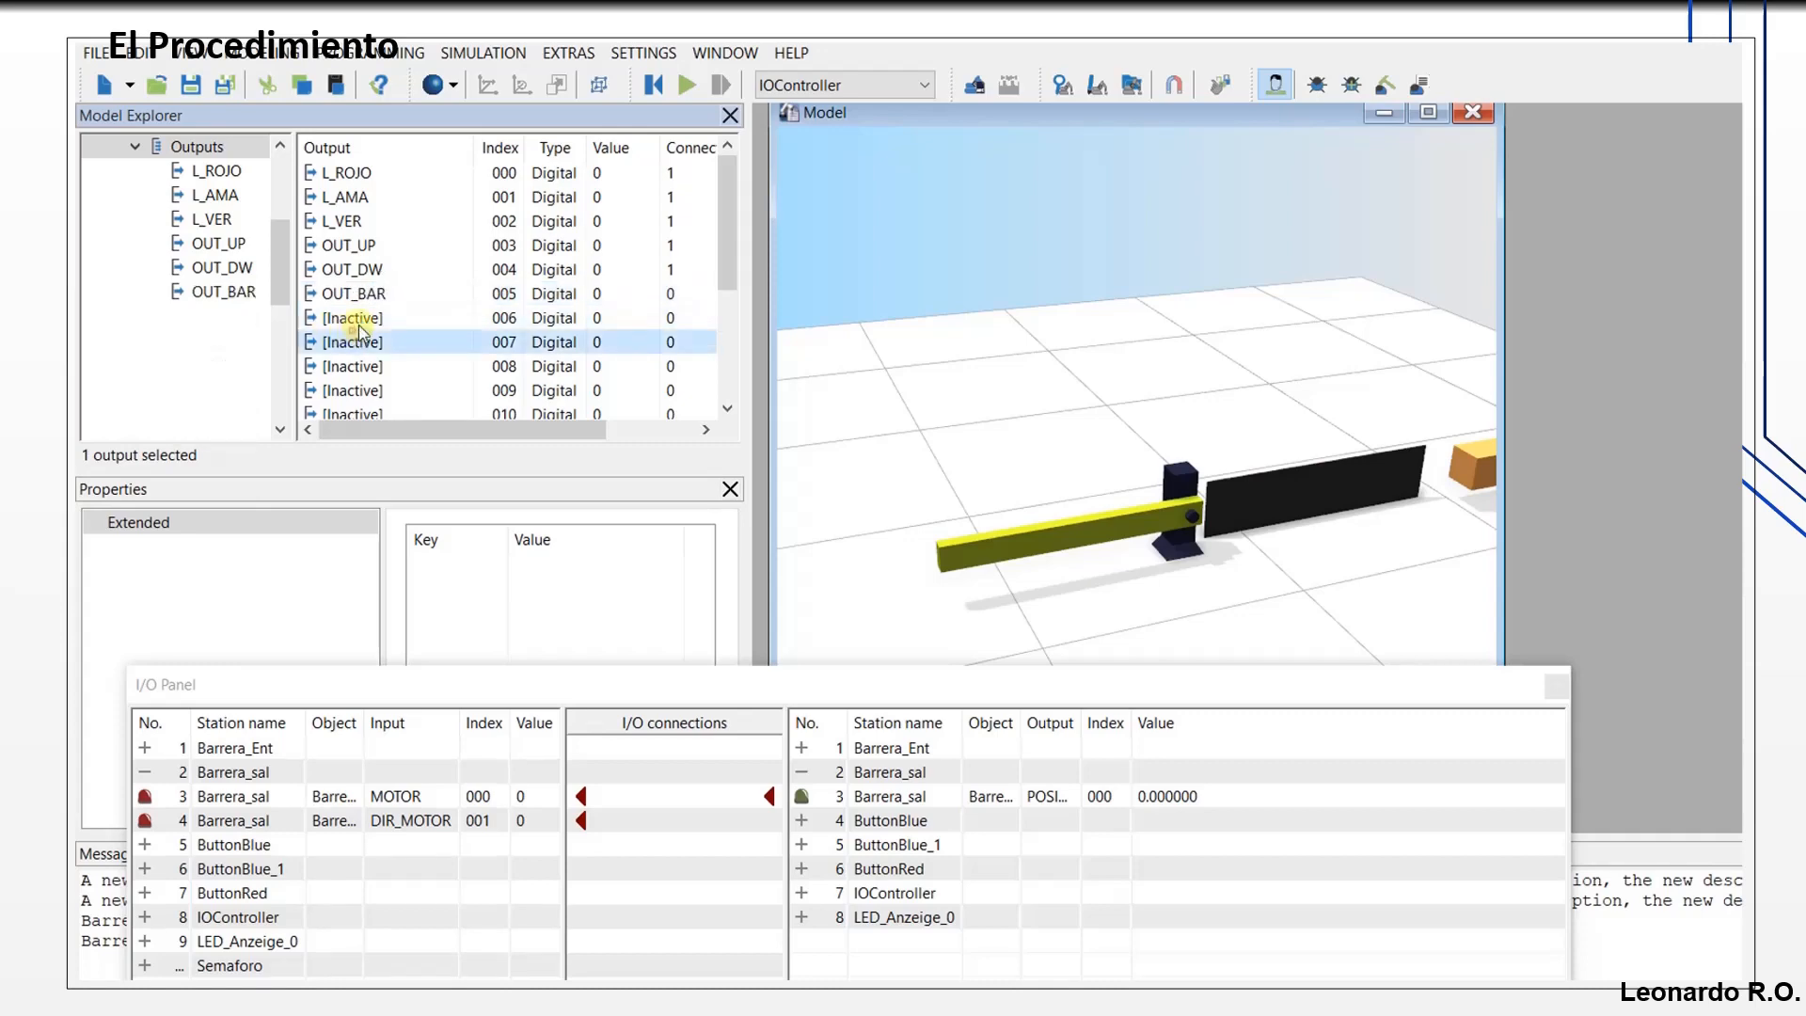
# Step: Rename the inactive IOController output at index 006 as OUT_BAR_DIR
pyautogui.rightClick(354, 320)
pyautogui.click(457, 456)
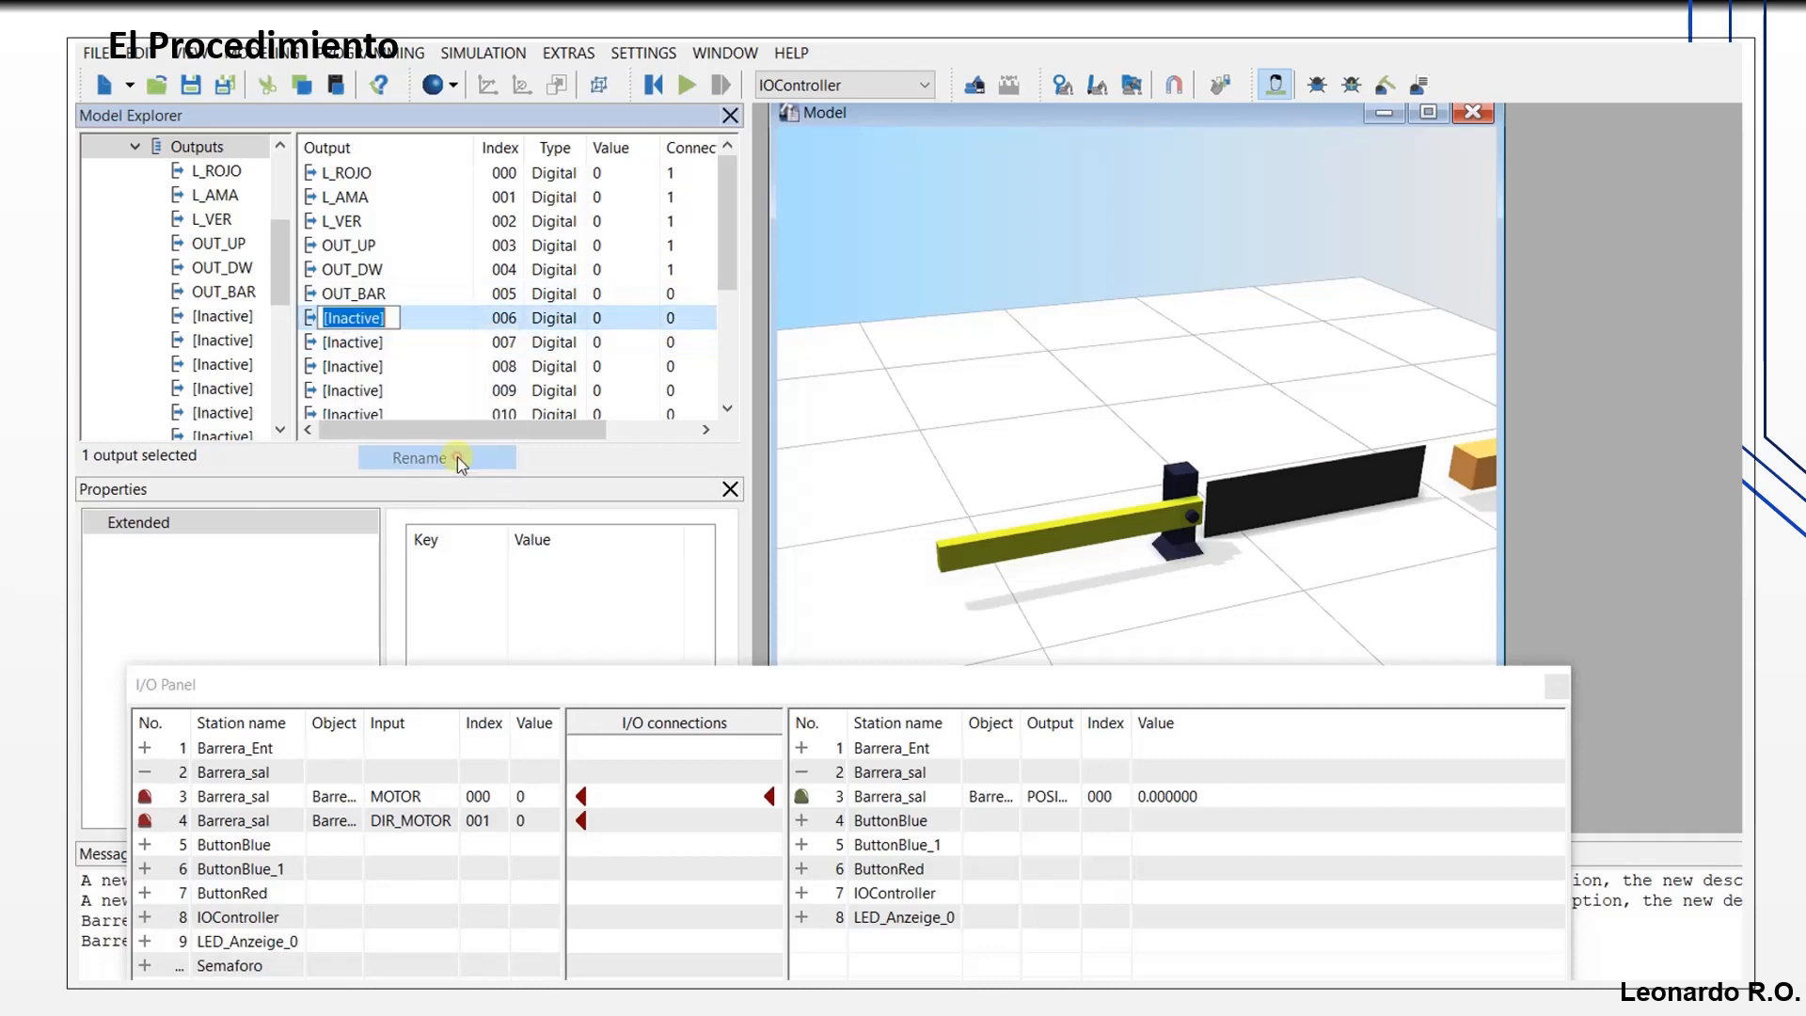
pyautogui.write('OIT')
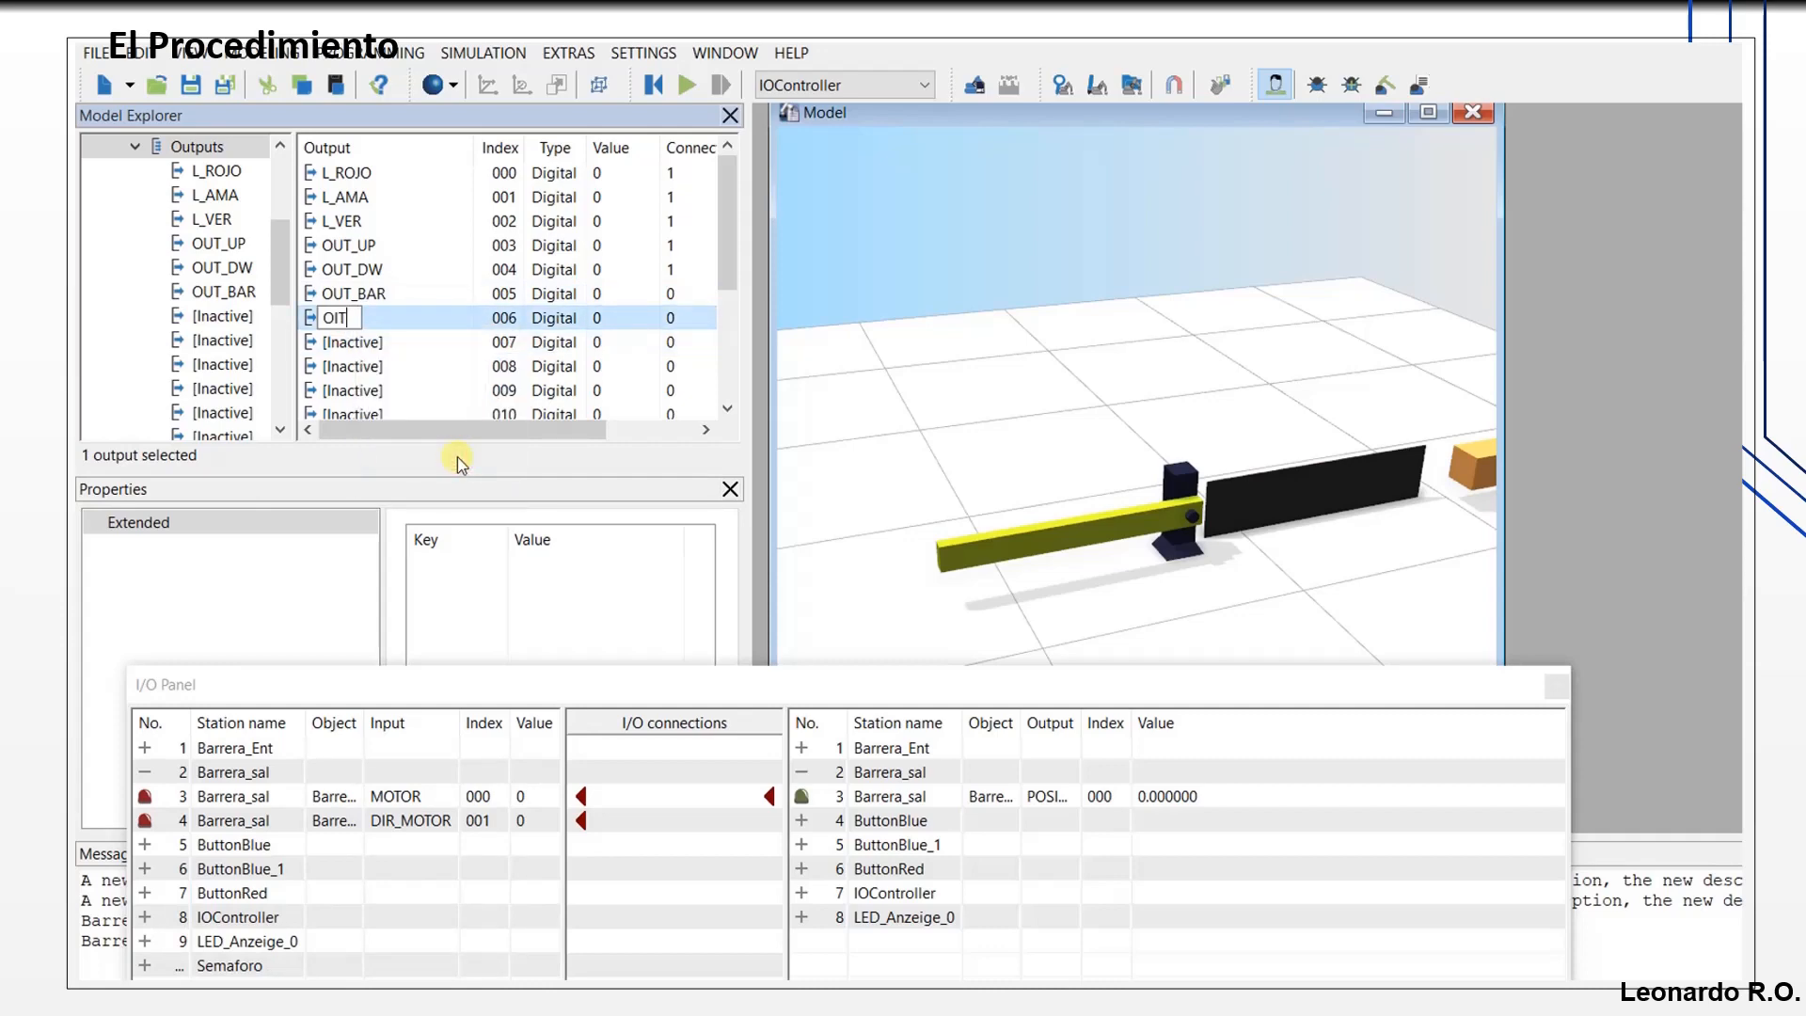
pyautogui.write('_BAR_DIR')
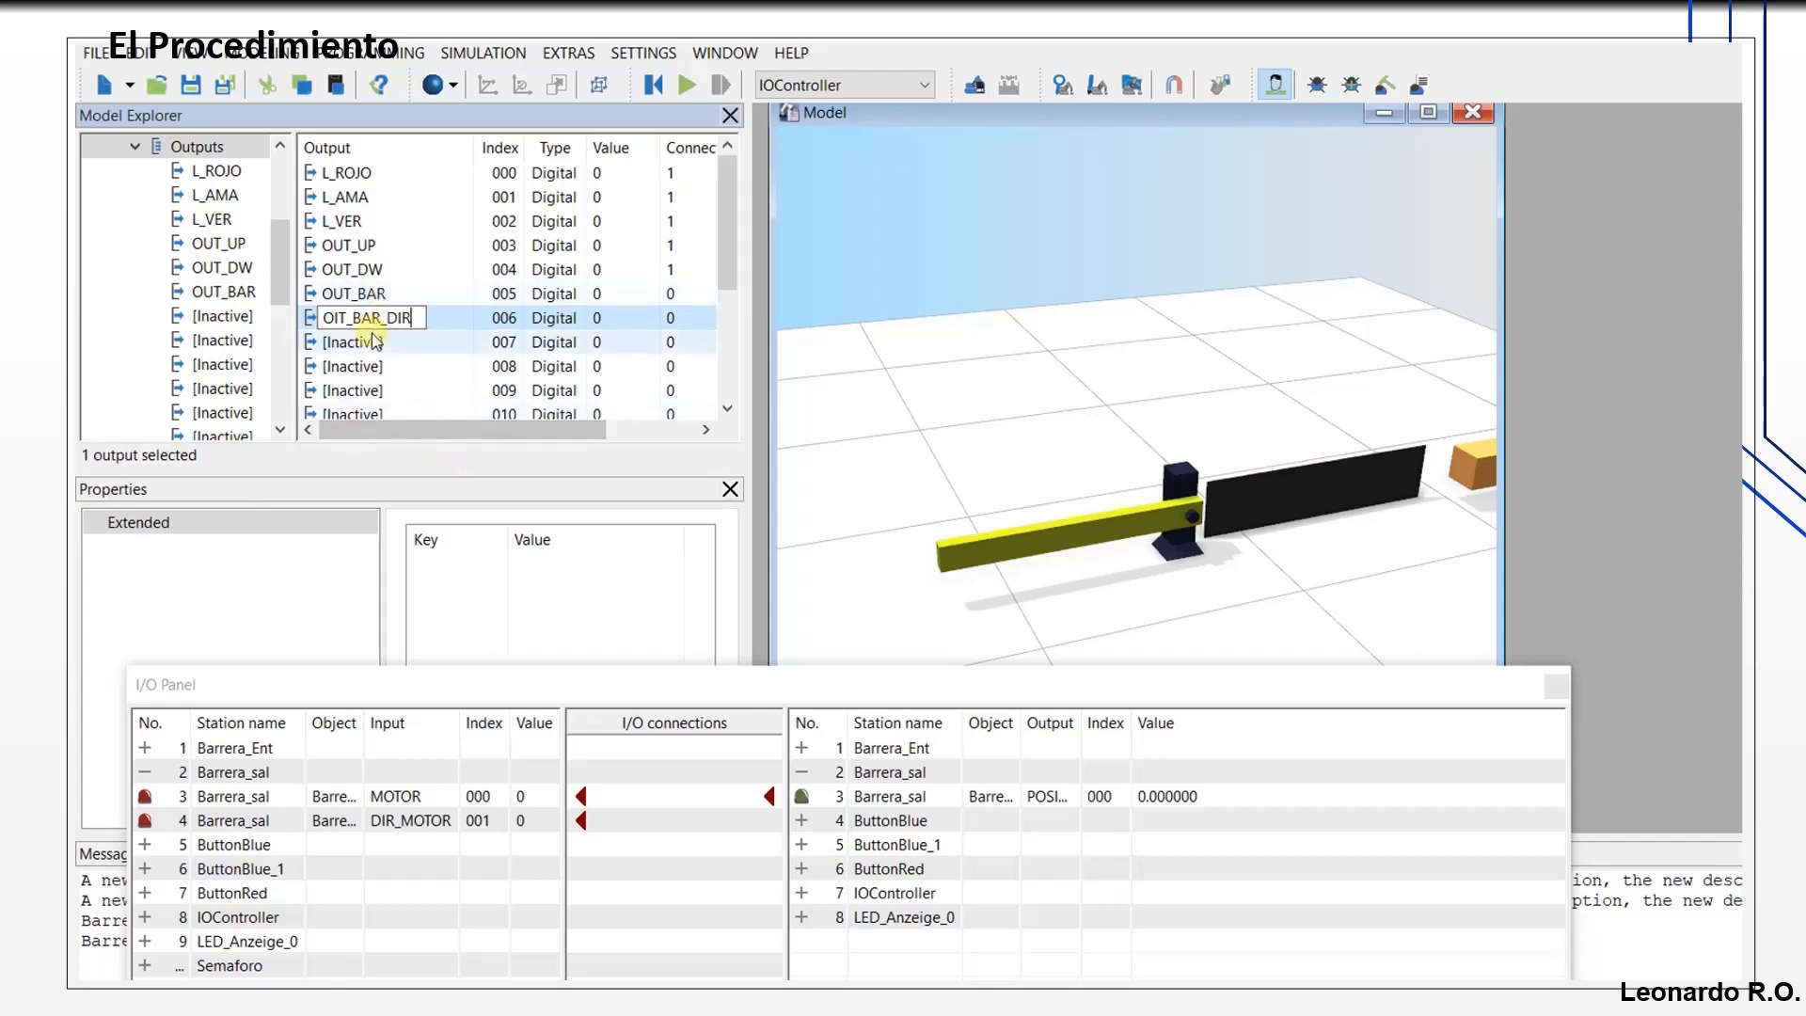
pyautogui.click(342, 318)
pyautogui.press('BackSpace')
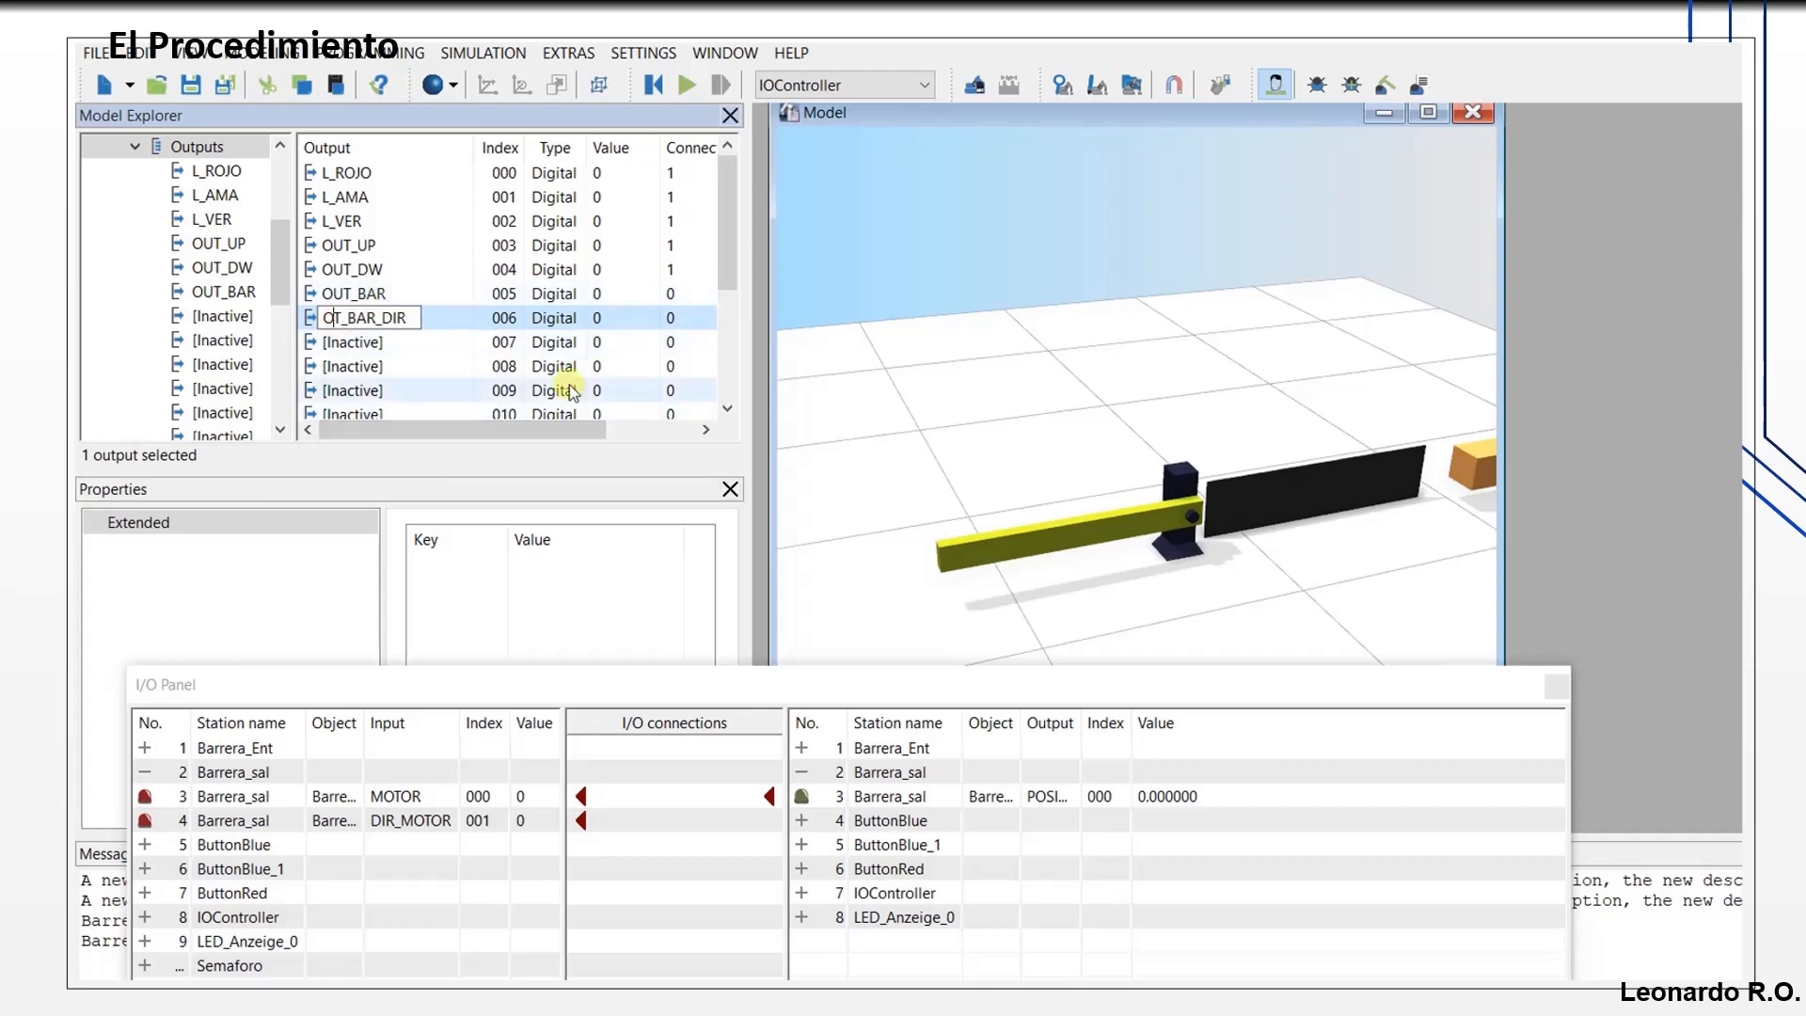
pyautogui.write('U')
pyautogui.click(371, 352)
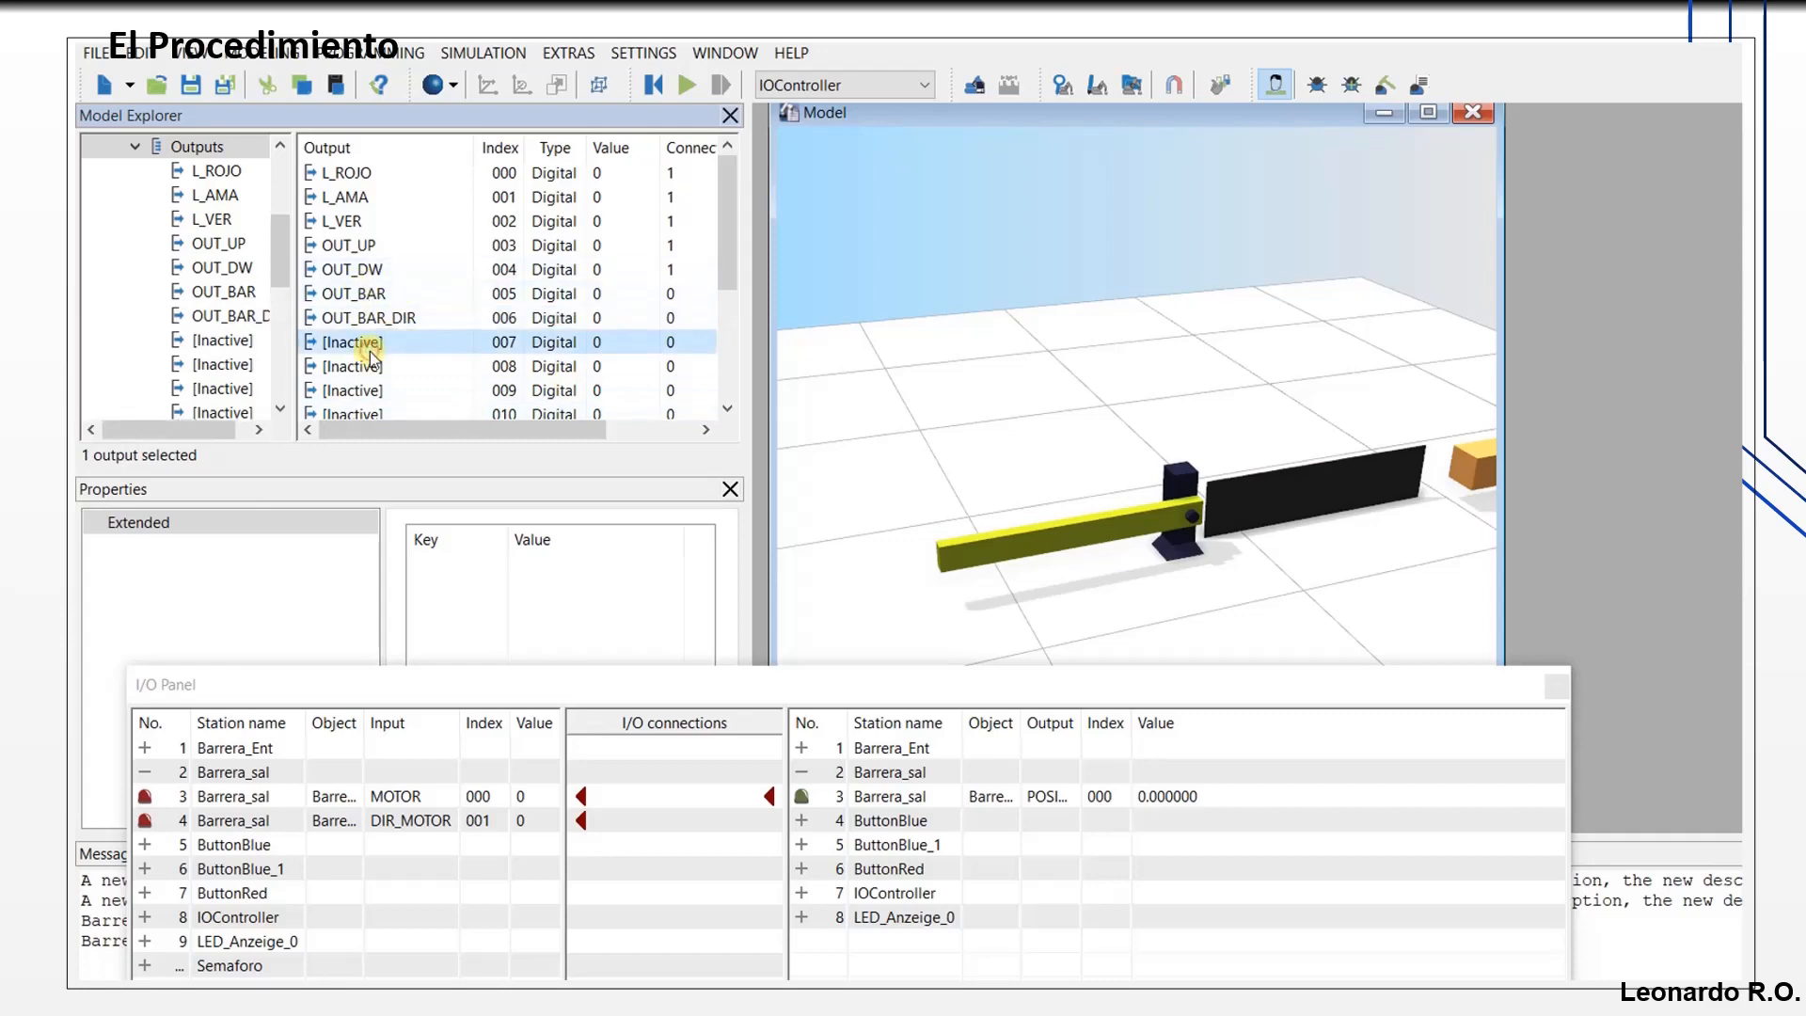
# Step: Collapse the IOController outputs and list its inputs in the Model Explorer
pyautogui.moveTo(285, 268); pyautogui.dragTo(287, 233)
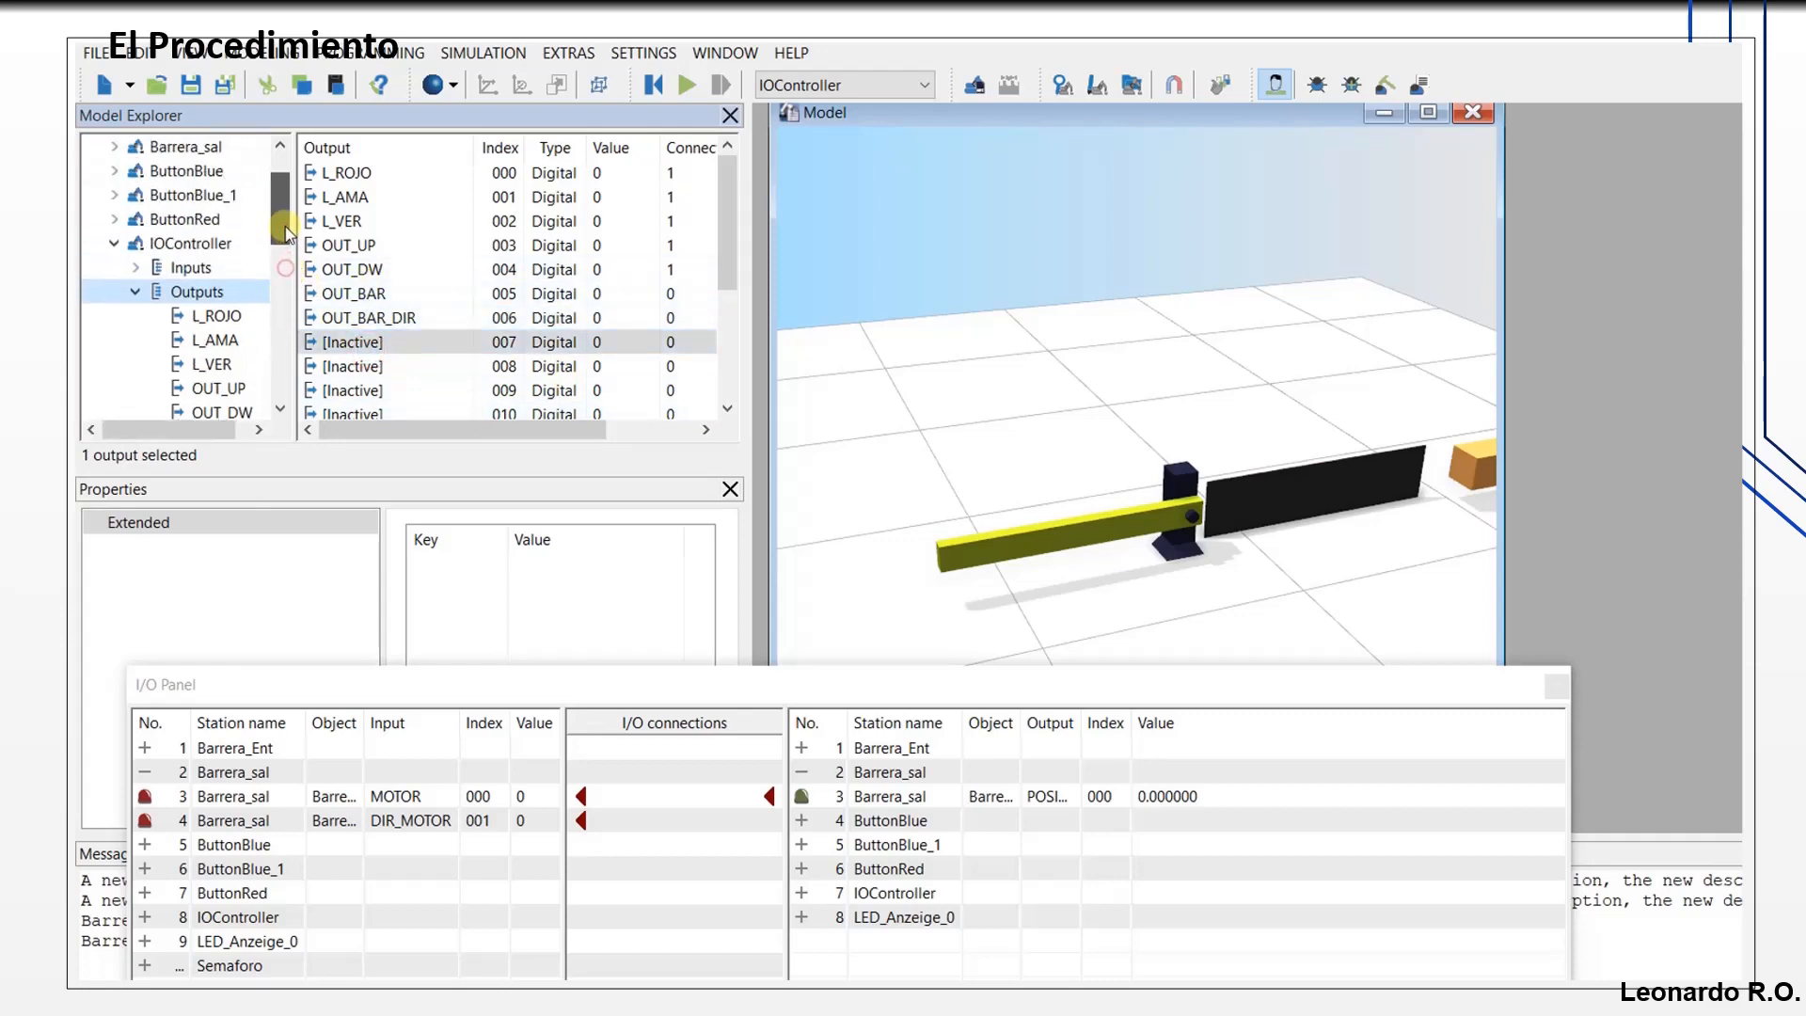
pyautogui.click(134, 292)
pyautogui.click(137, 268)
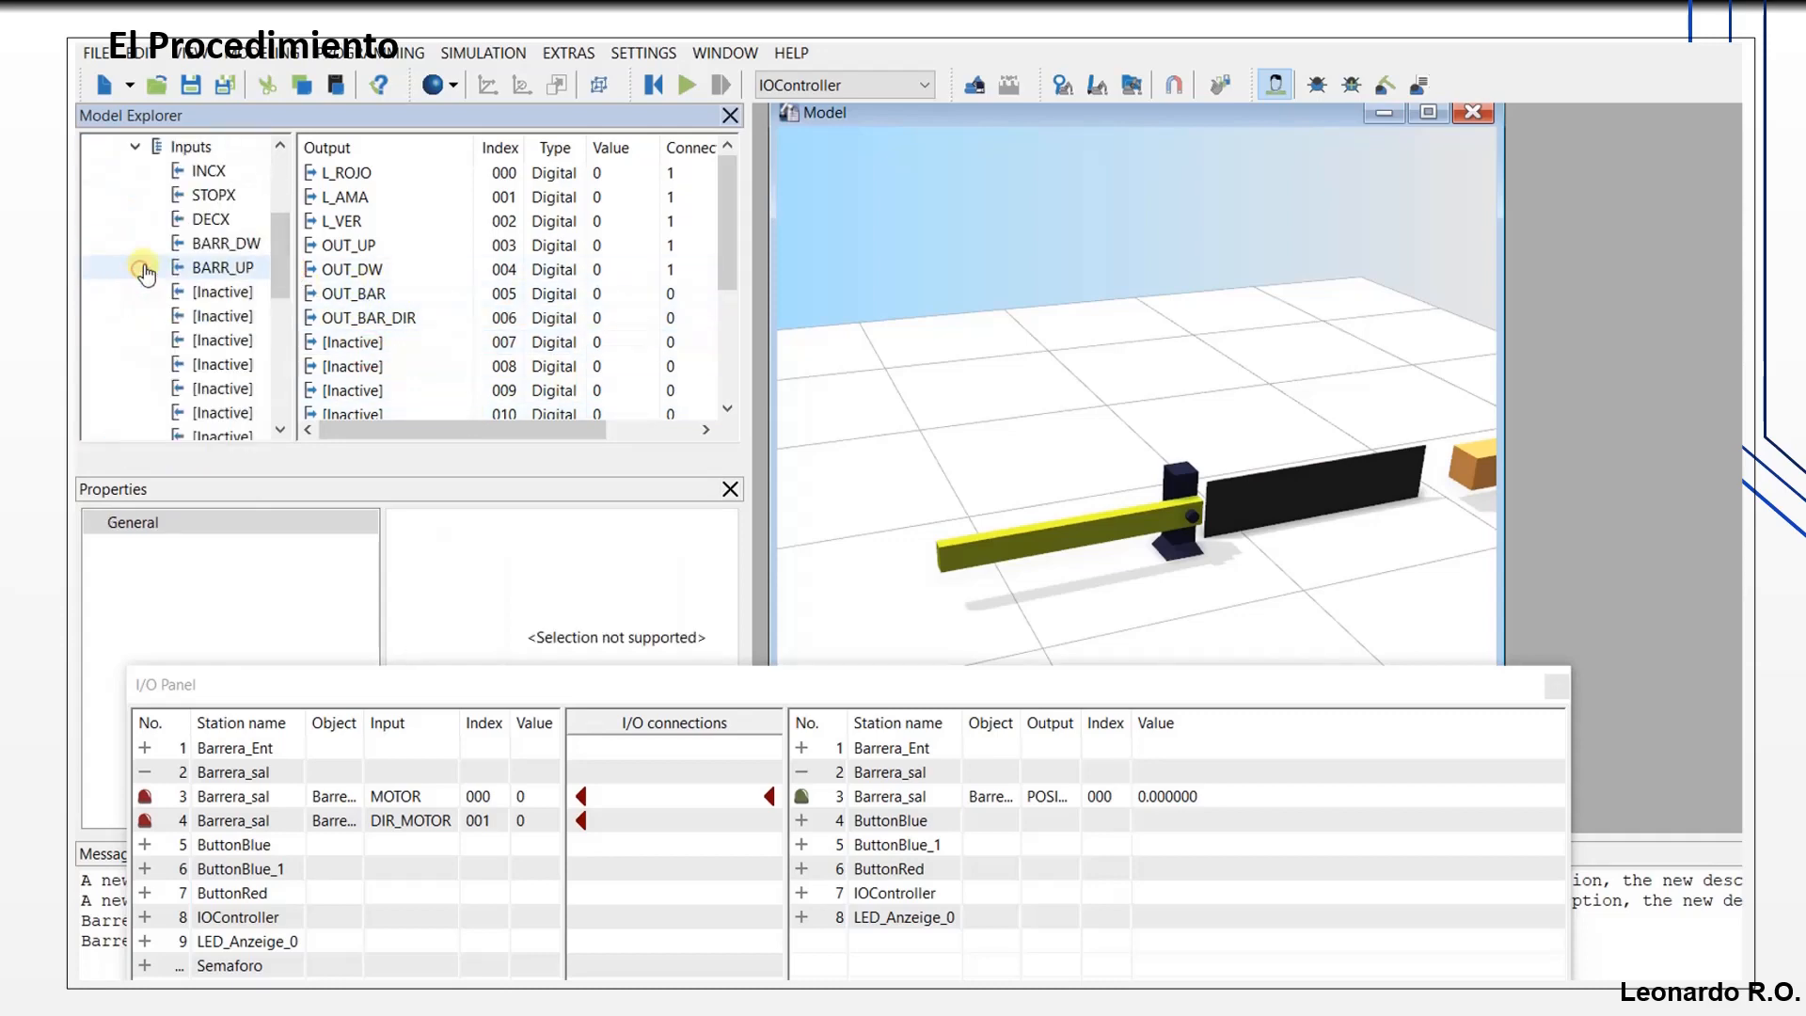
pyautogui.click(191, 149)
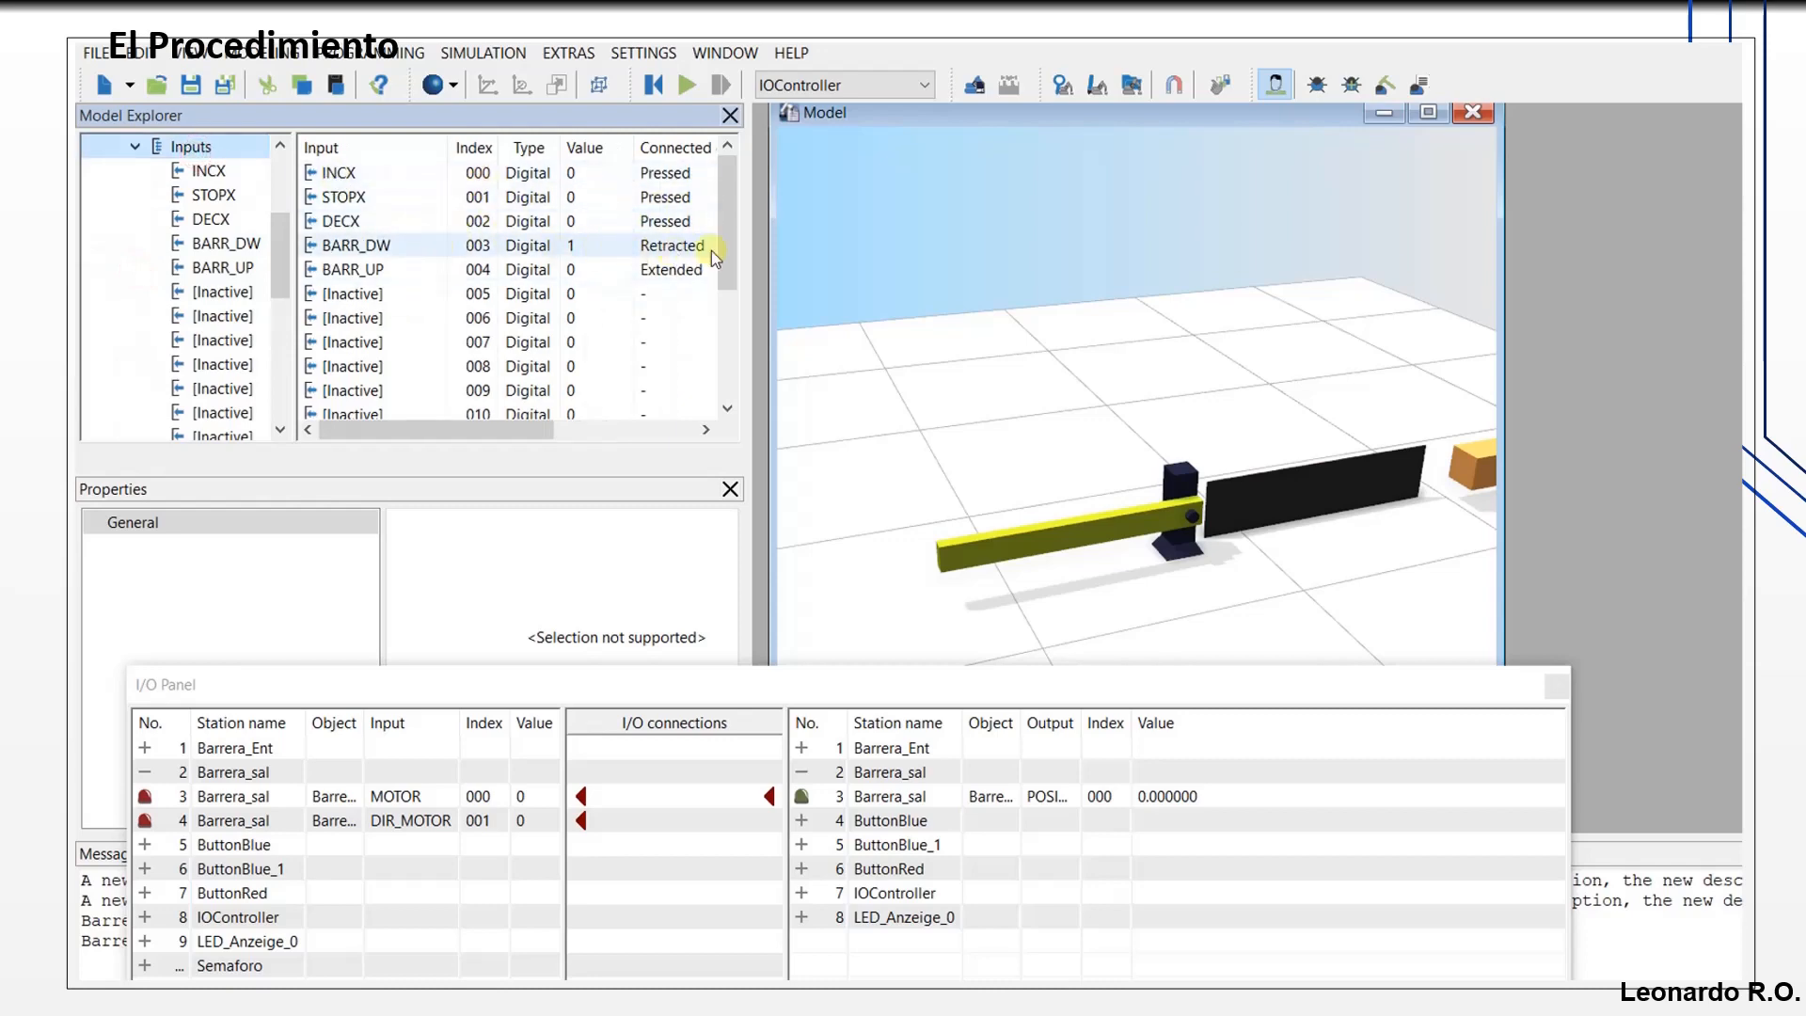
# Step: Rename the inactive analog IOController input at index 000 as POSX
pyautogui.moveTo(726, 237); pyautogui.dragTo(720, 357)
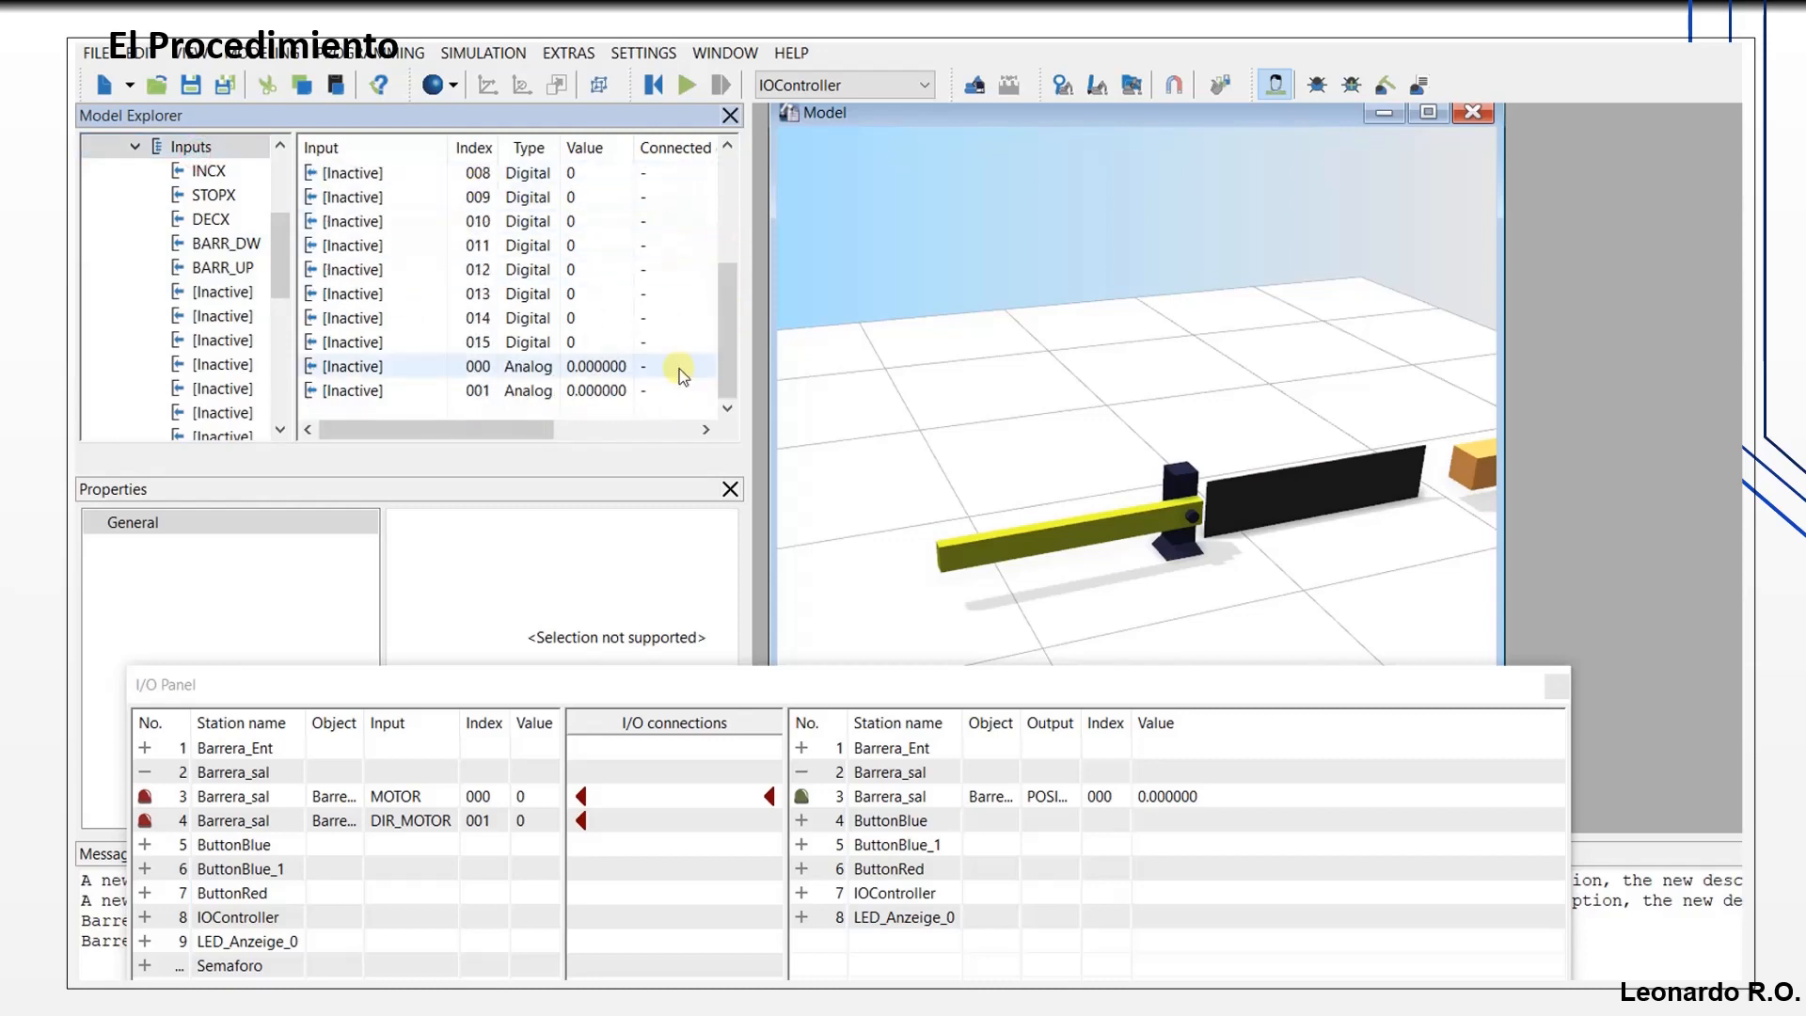
pyautogui.click(369, 366)
pyautogui.rightClick(369, 366)
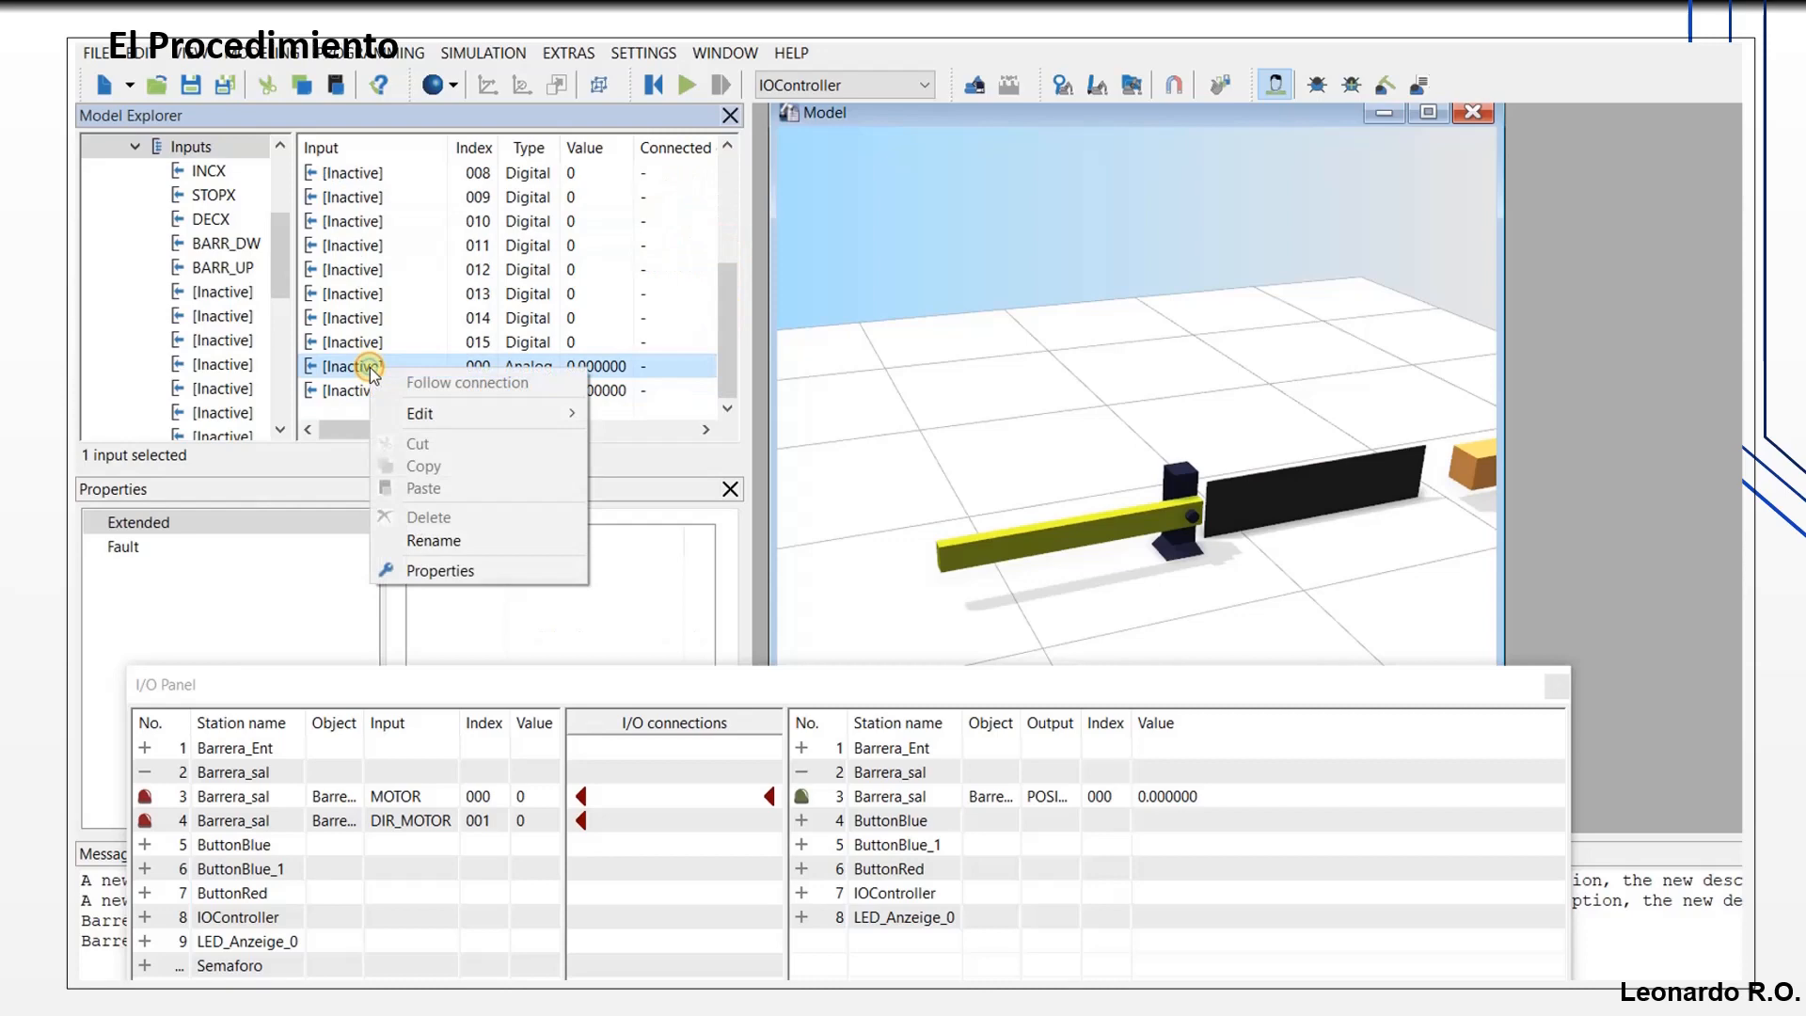
pyautogui.click(517, 552)
pyautogui.write('Po')
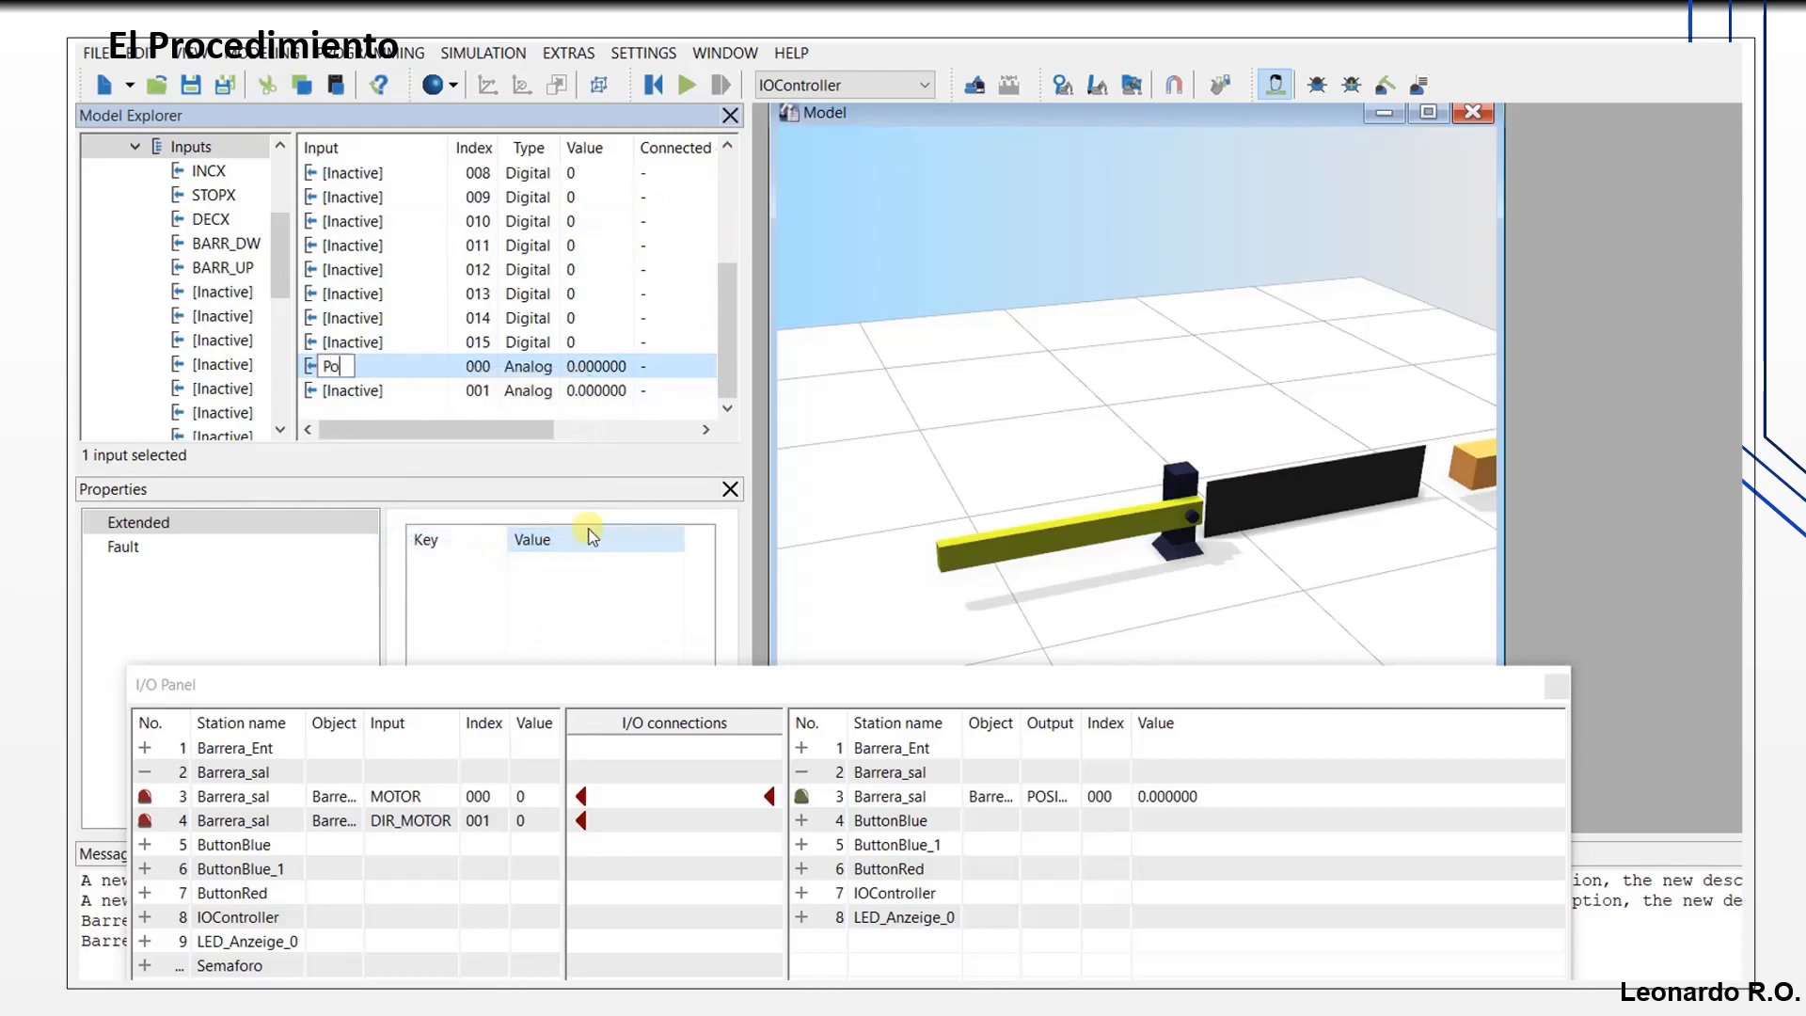
pyautogui.write('sicion')
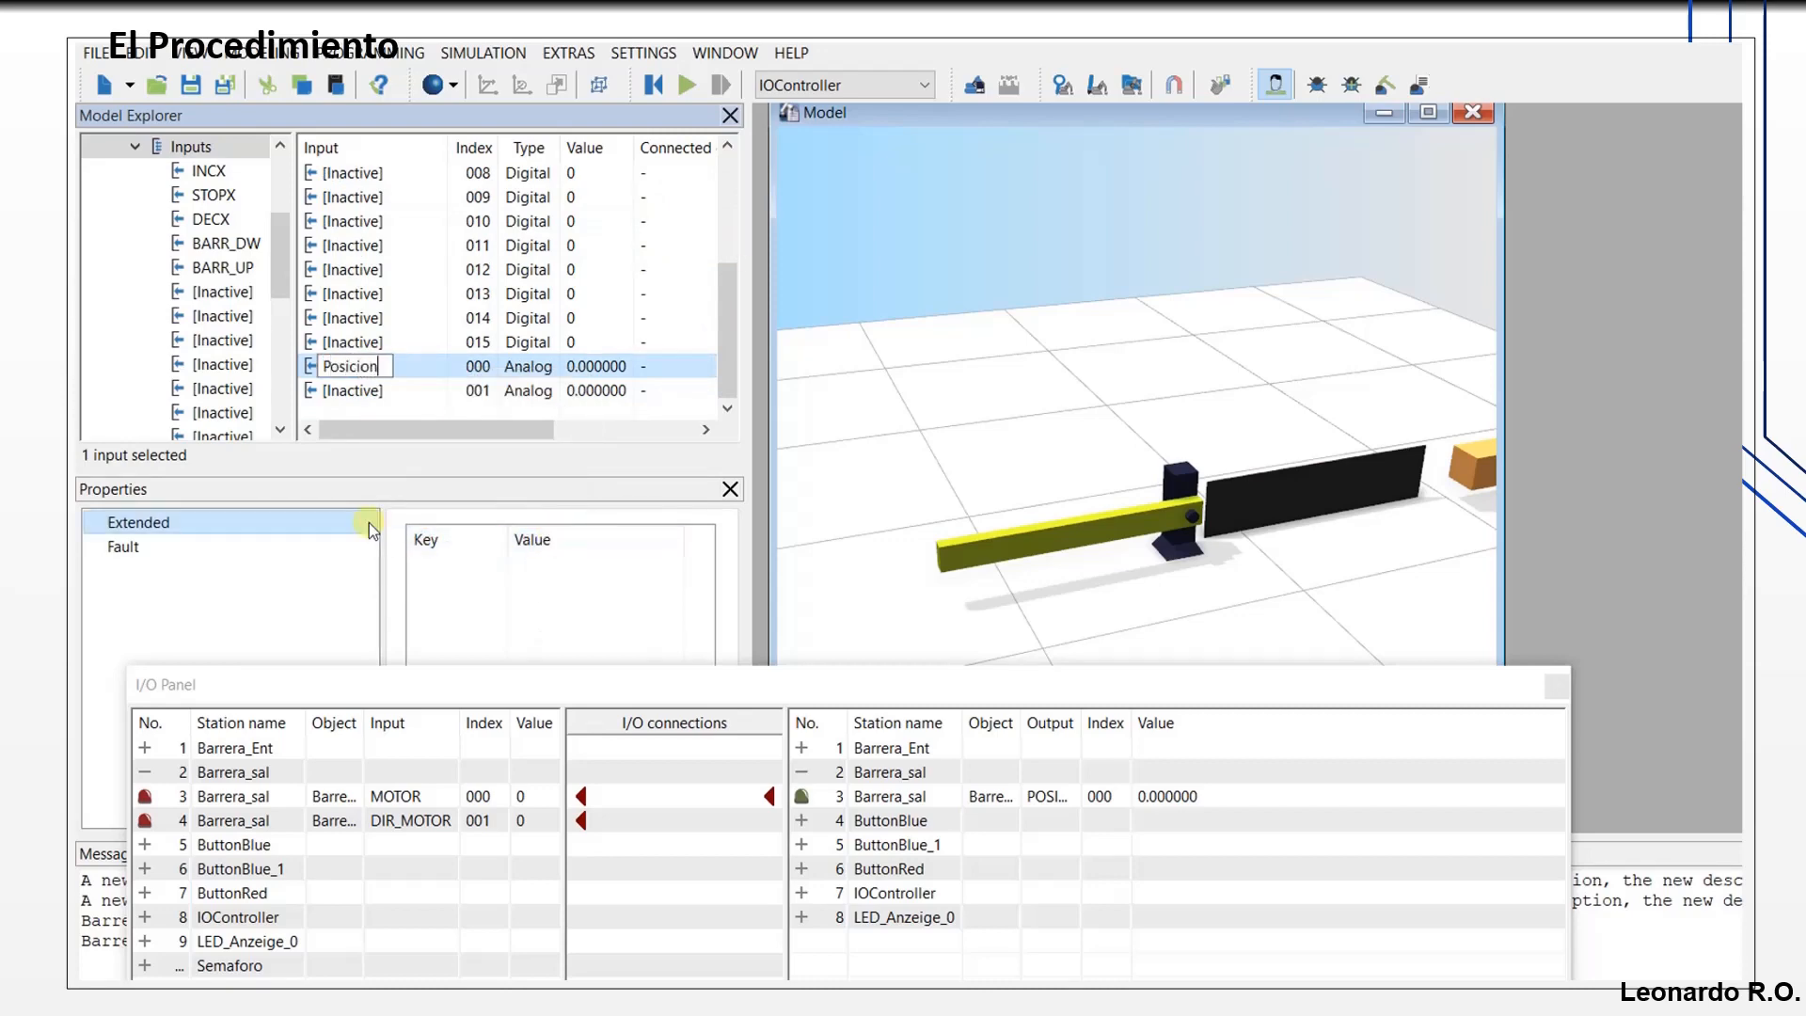
pyautogui.press('BackSpace')
pyautogui.press('BackSpace')
pyautogui.press('BackSpace')
pyautogui.press('BackSpace')
pyautogui.press('BackSpace')
pyautogui.press('BackSpace')
pyautogui.press('BackSpace')
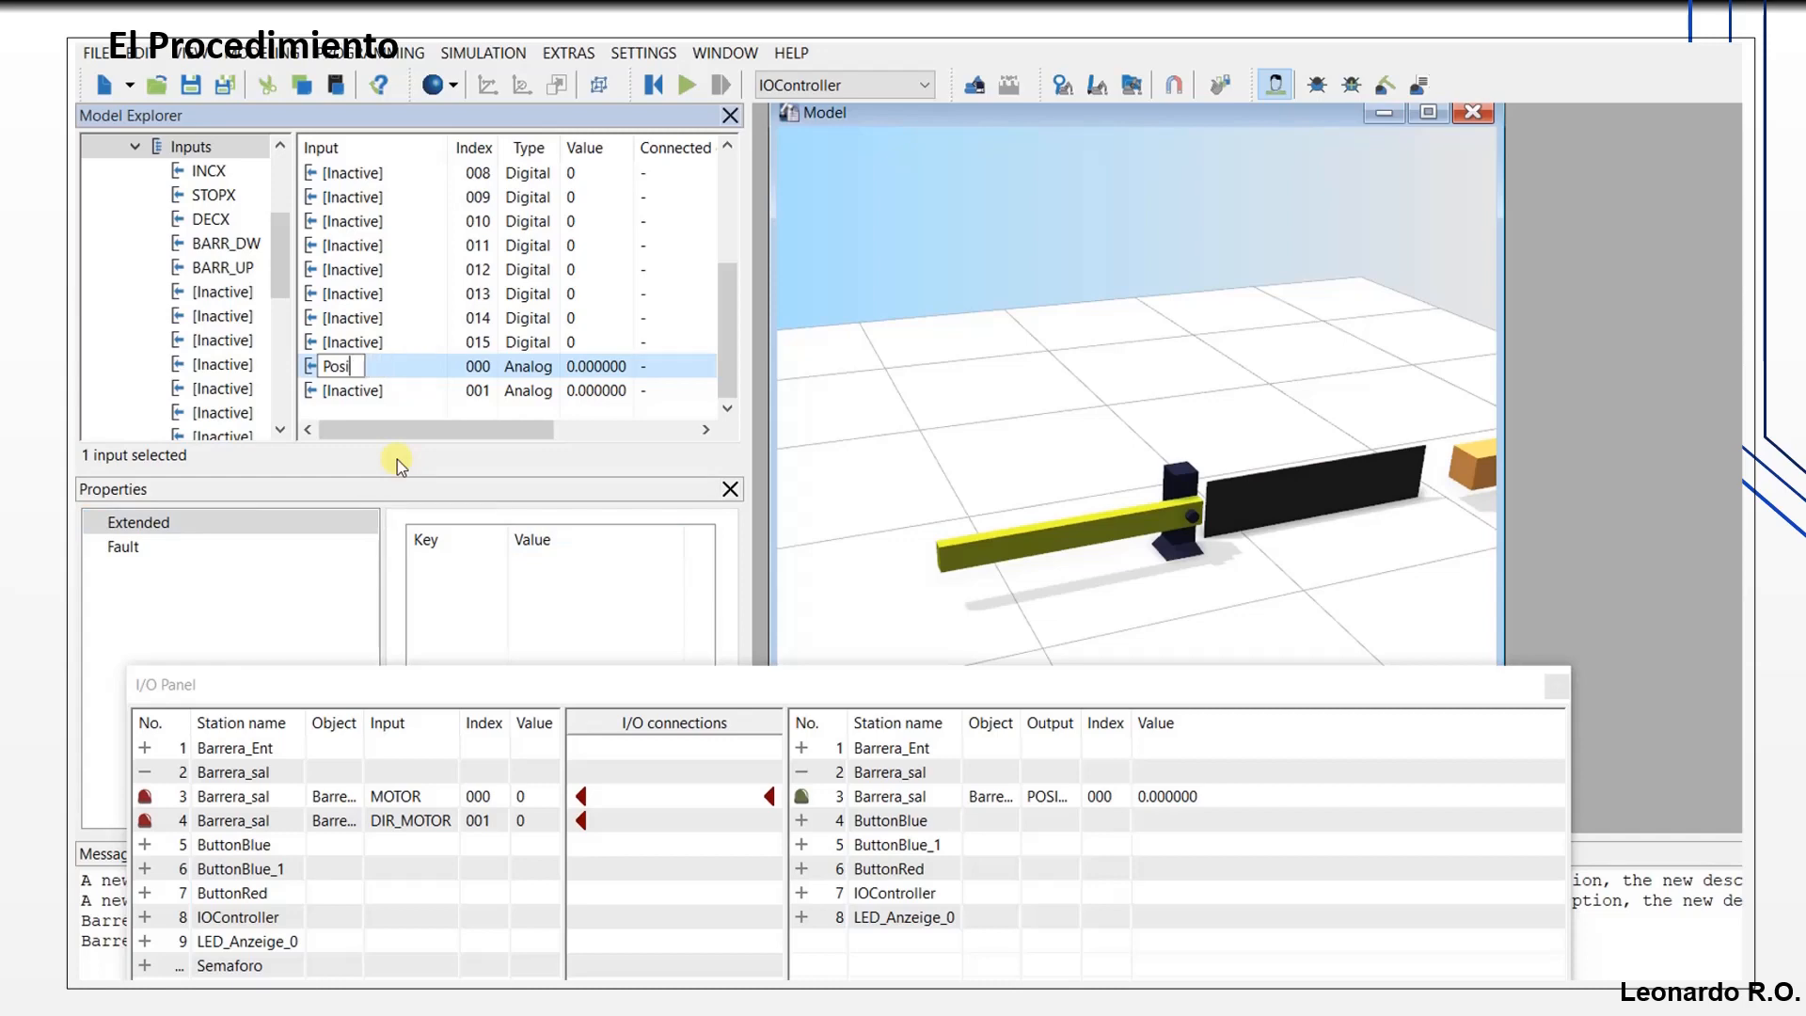
pyautogui.write('osi')
pyautogui.press('BackSpace')
pyautogui.press('BackSpace')
pyautogui.press('BackSpace')
pyautogui.write('OSX')
pyautogui.press('Return')
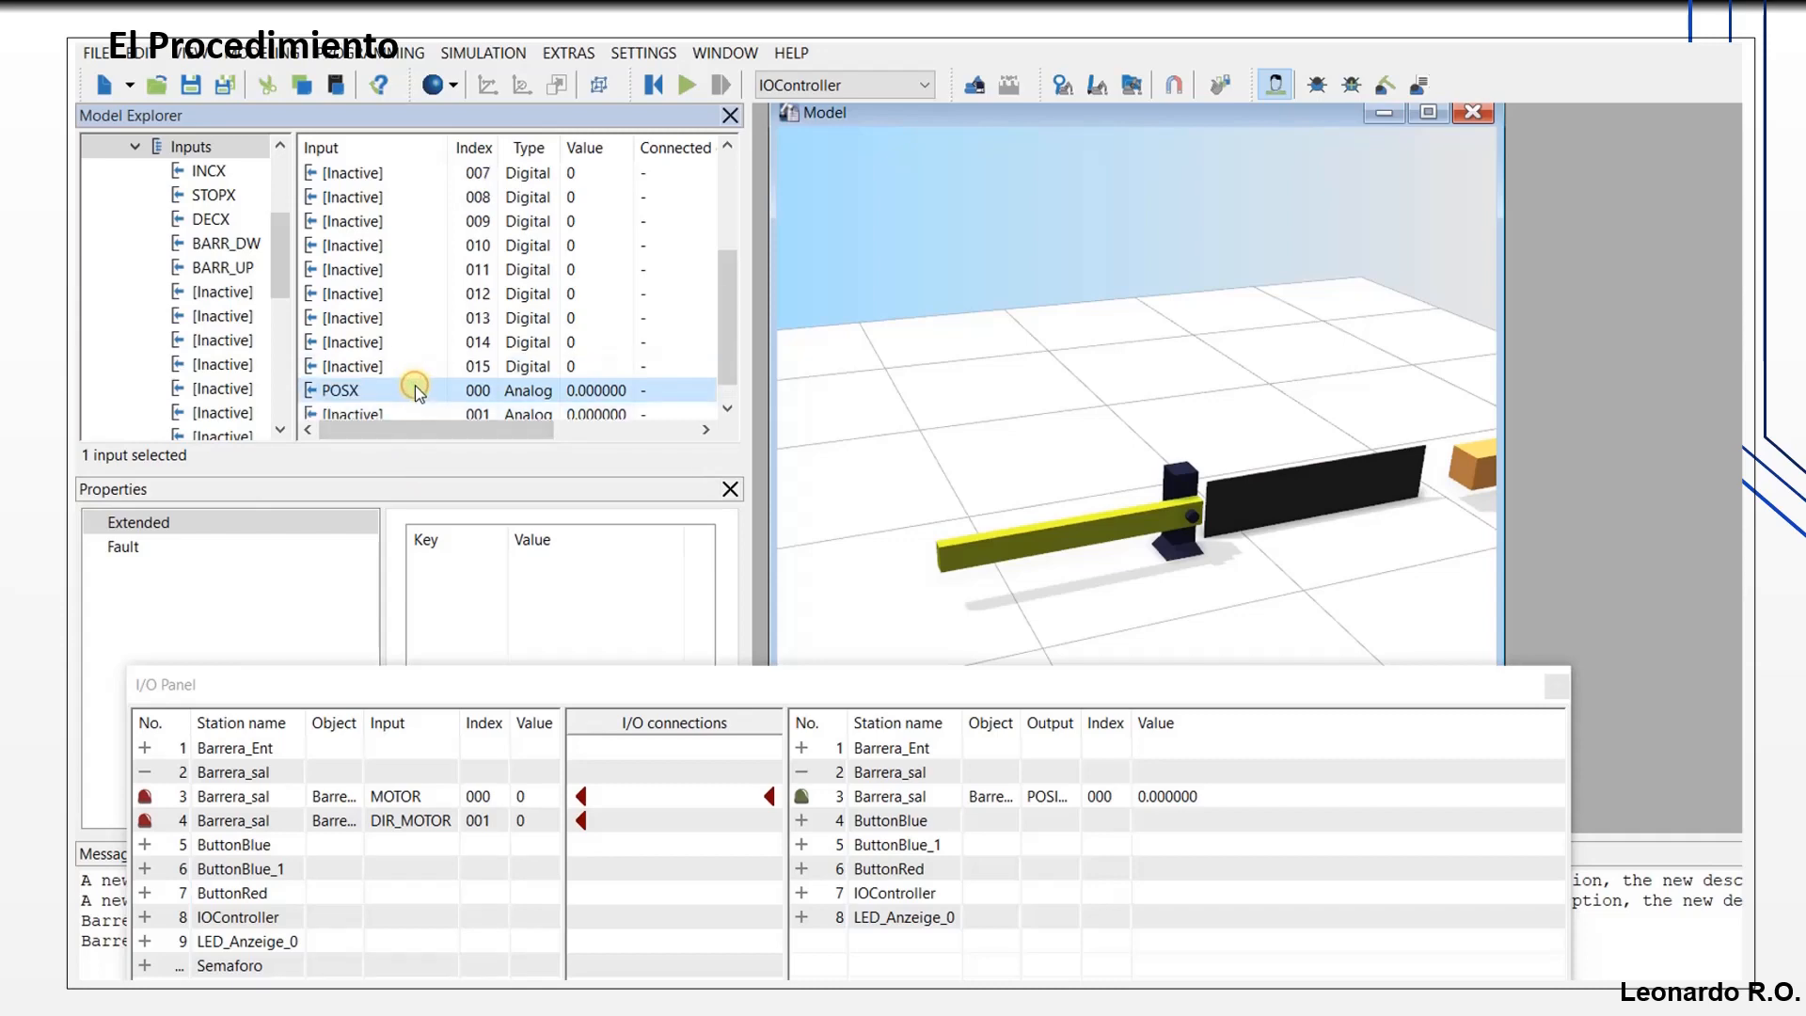
# Step: Move the I/O Panel clear of the messages, enlarge it vertically and collapse the Barrera_sal outputs
pyautogui.moveTo(760, 679); pyautogui.dragTo(710, 500)
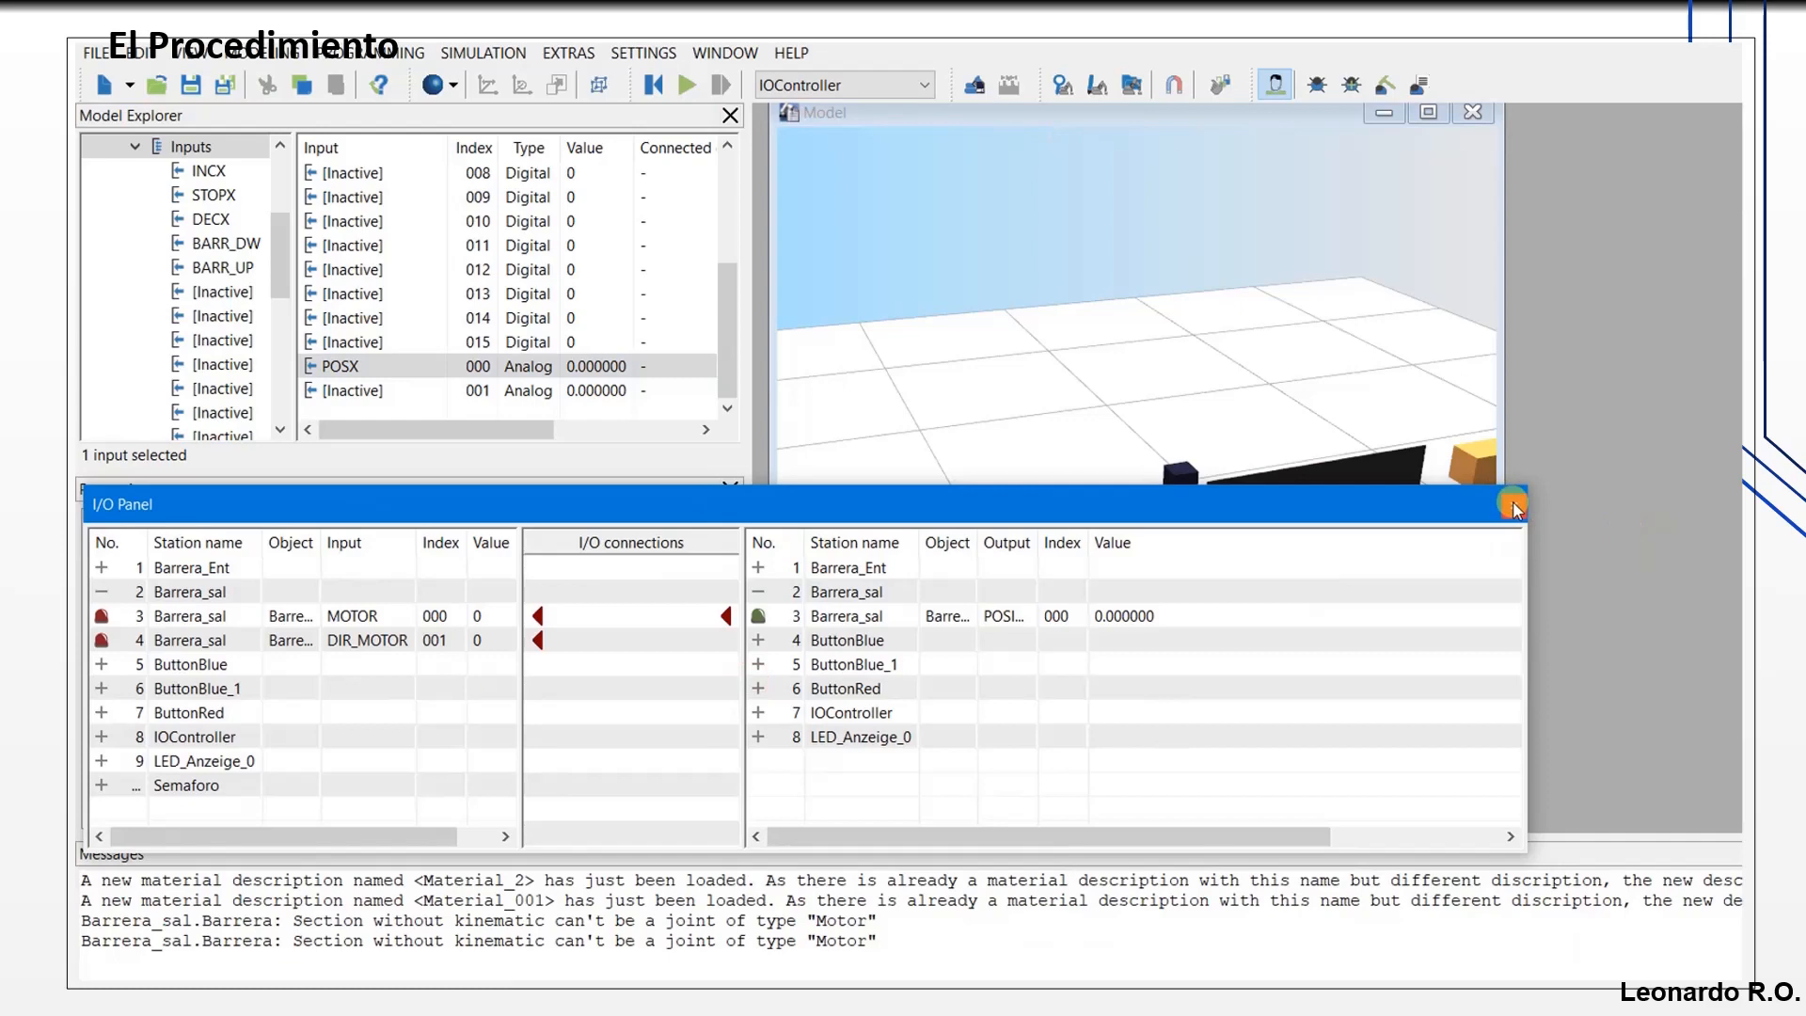
pyautogui.moveTo(637, 511); pyautogui.dragTo(859, 294)
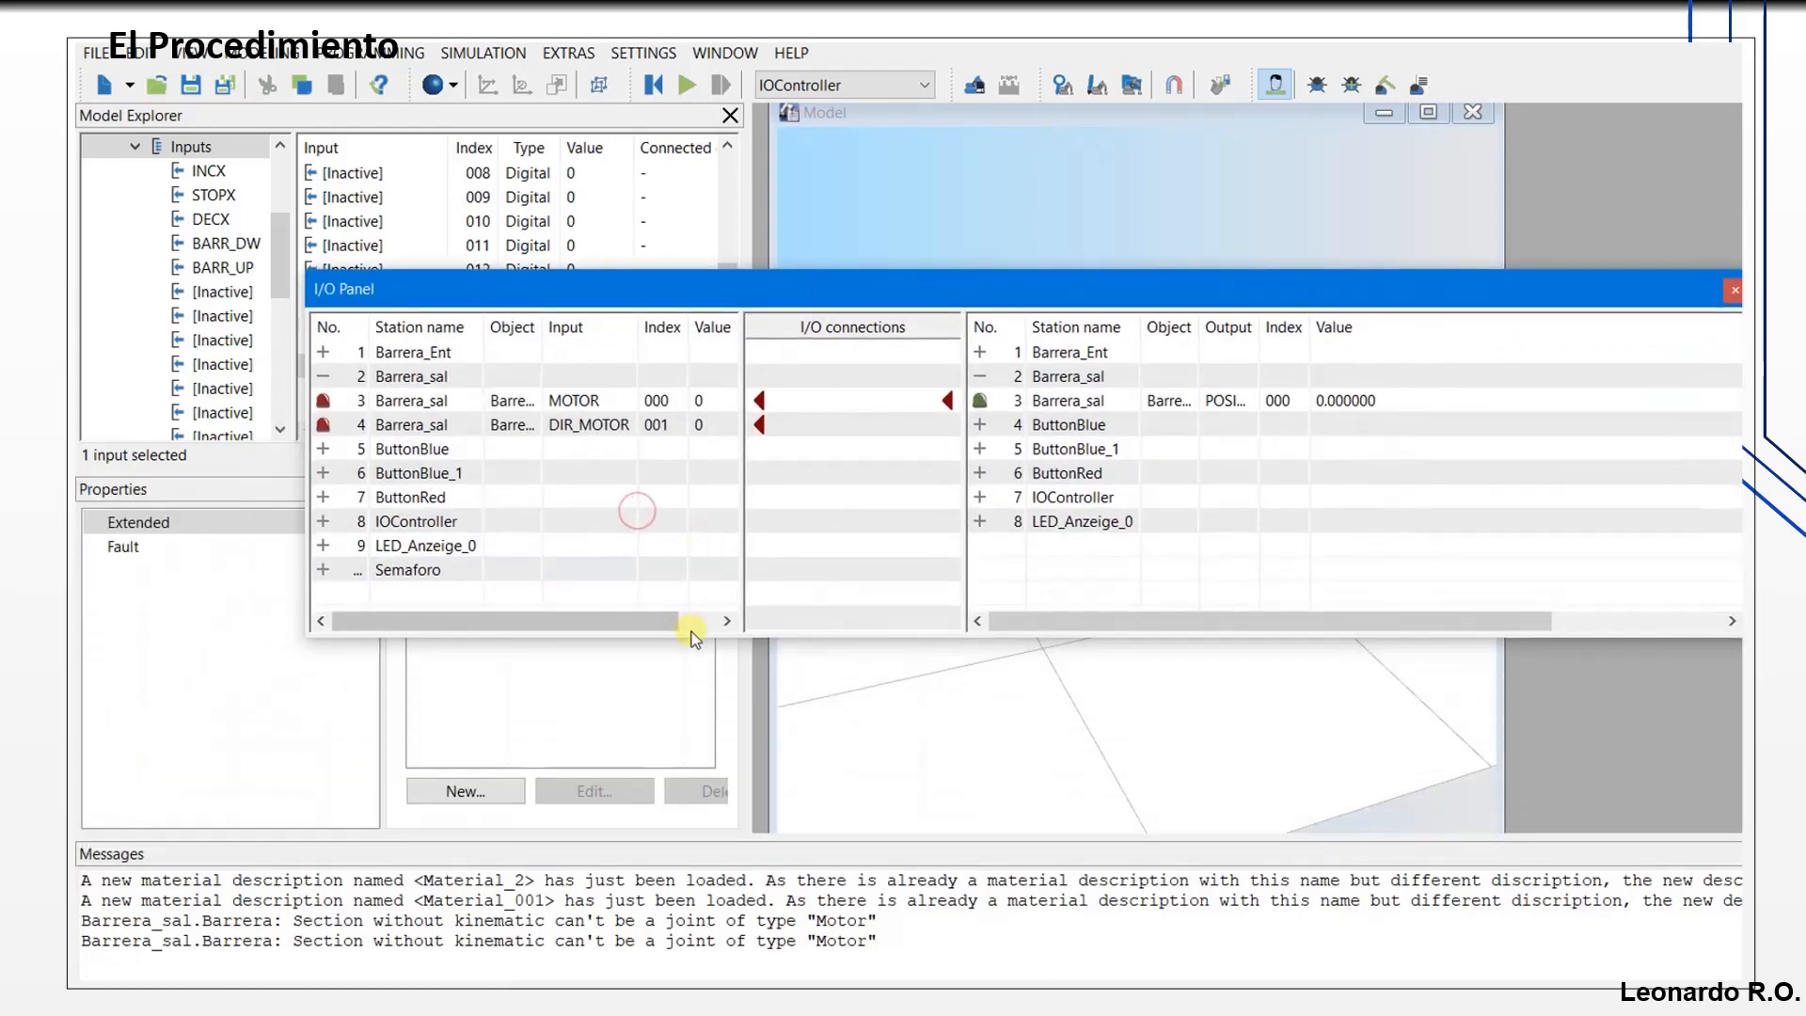
pyautogui.moveTo(711, 640); pyautogui.dragTo(696, 824)
pyautogui.click(978, 400)
pyautogui.click(980, 382)
pyautogui.click(979, 379)
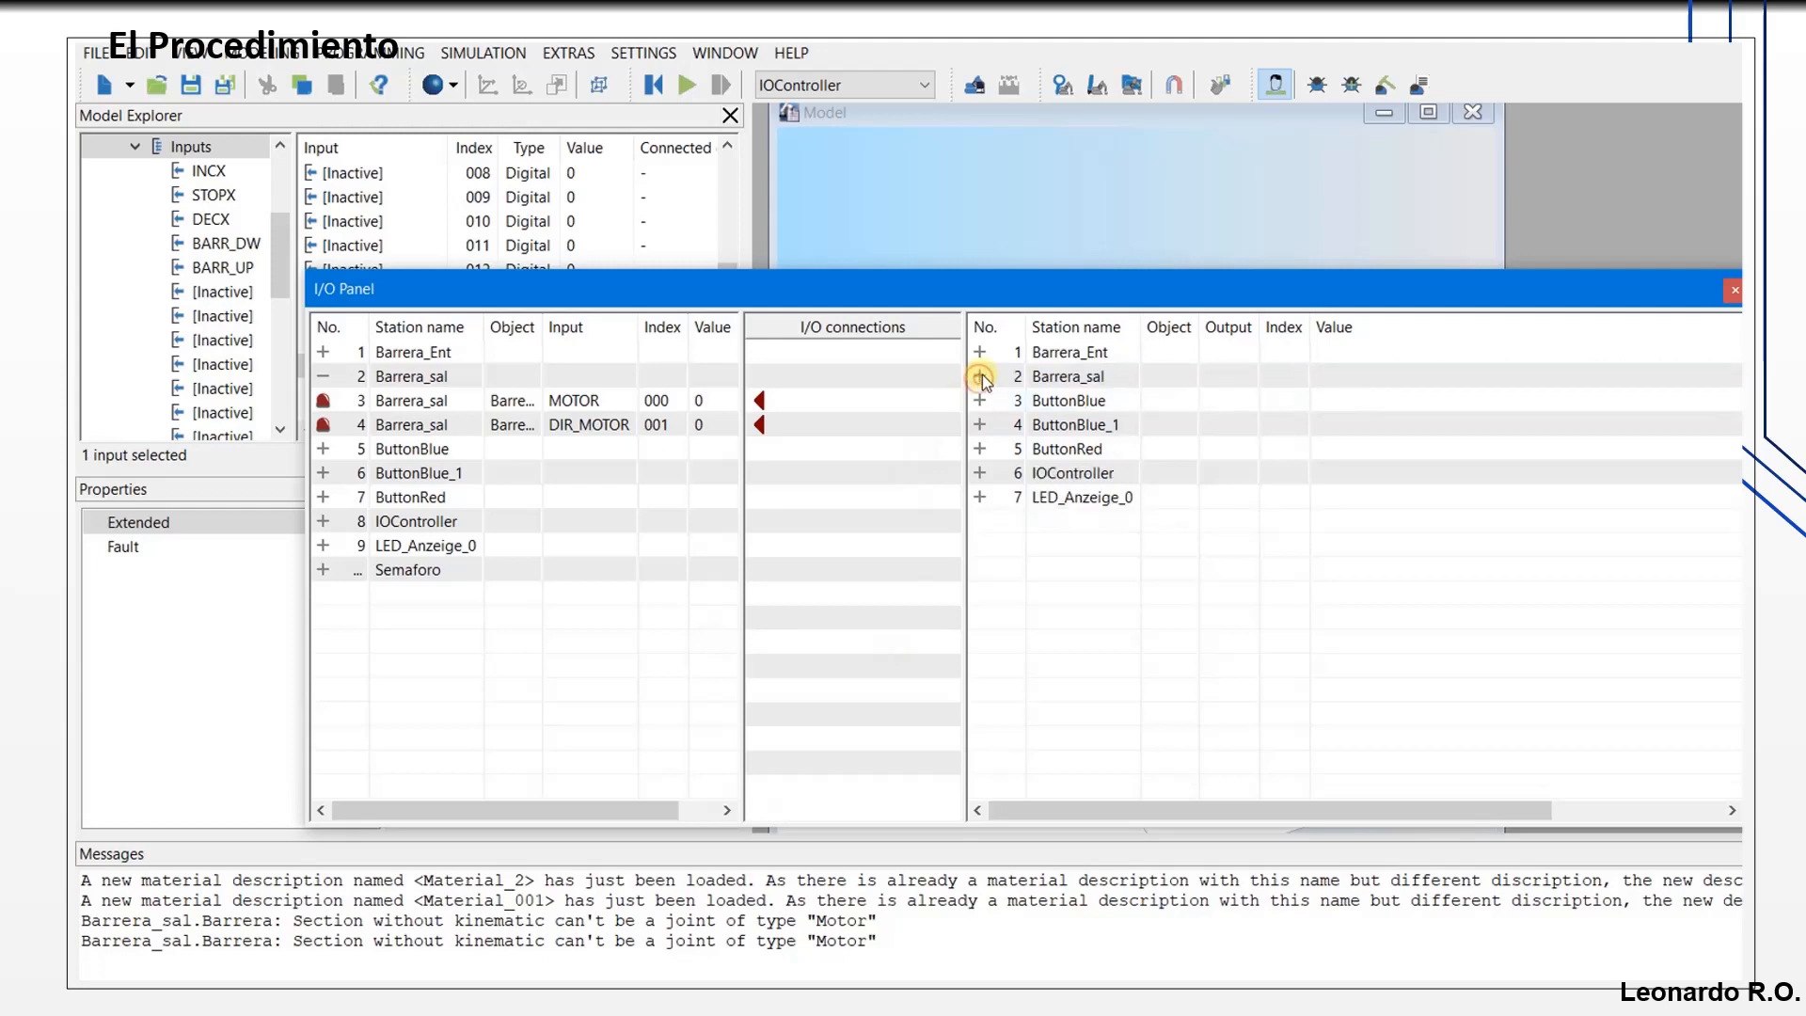
# Step: Connect IOController output OUT_BAR to Barrera_sal's MOTOR input and OUT_BAR_DIR to its DIR_MOTOR input
pyautogui.click(980, 473)
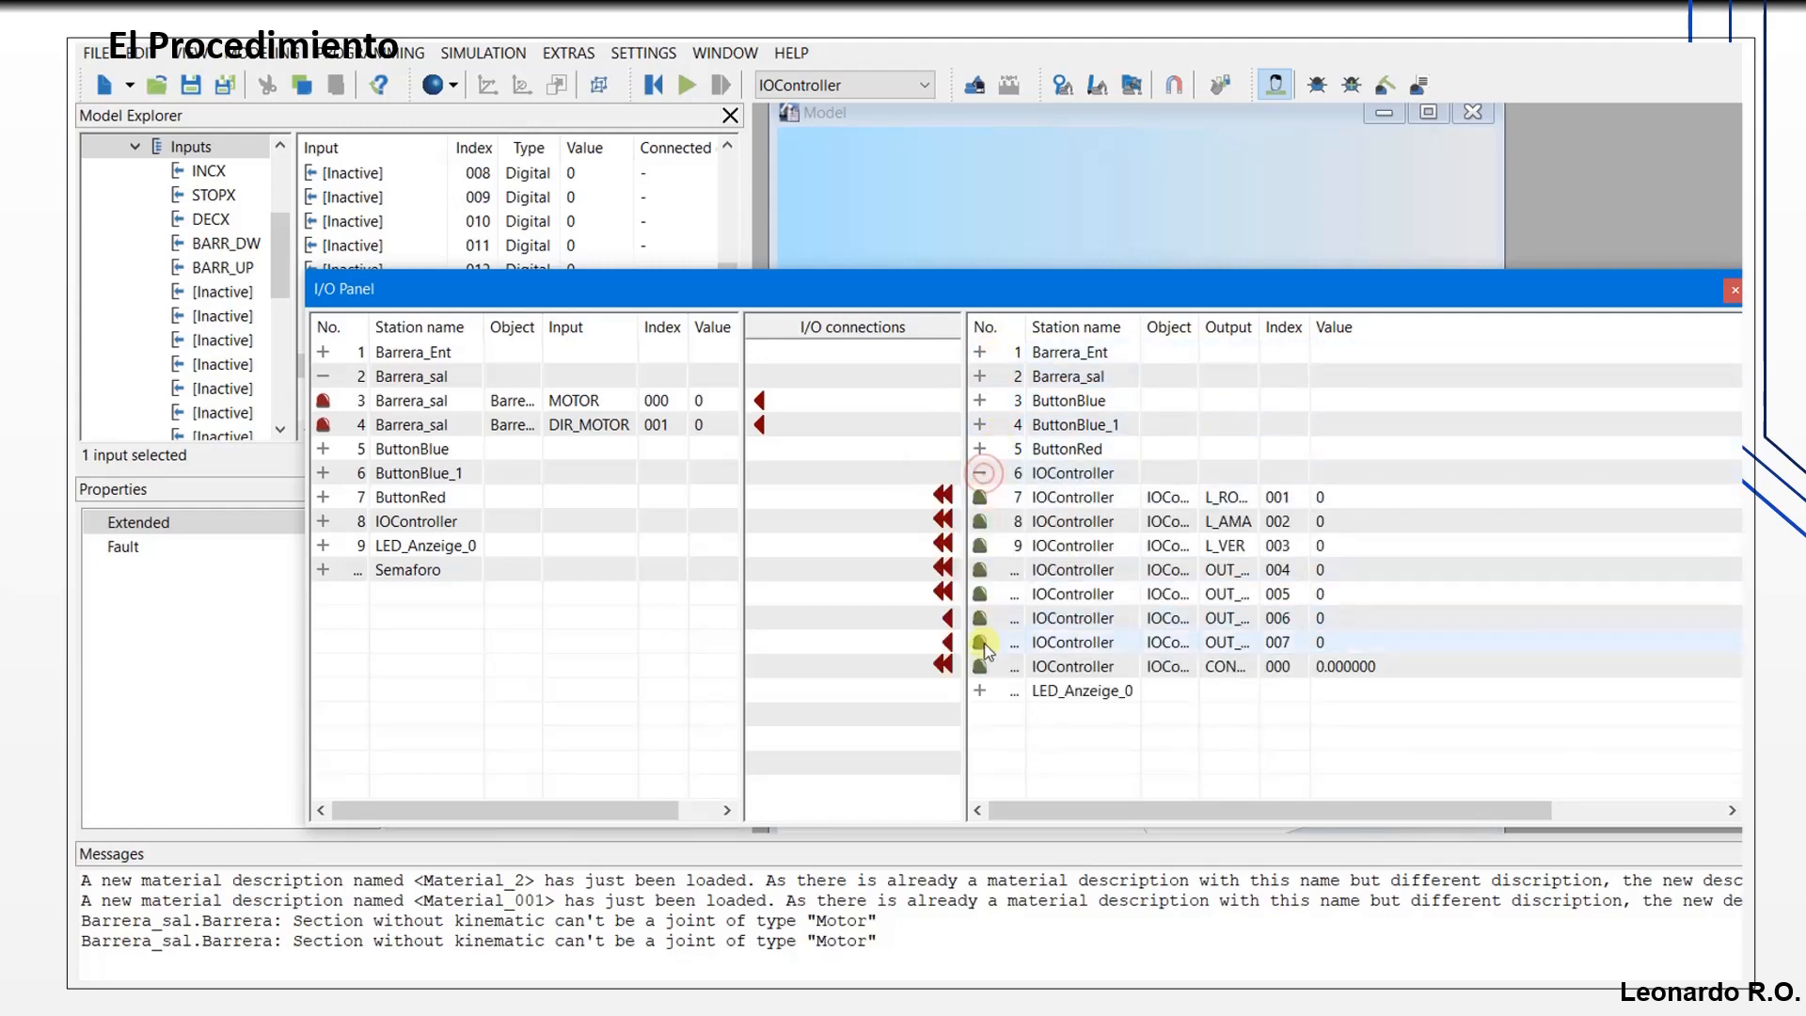
pyautogui.moveTo(1200, 326); pyautogui.dragTo(1460, 328)
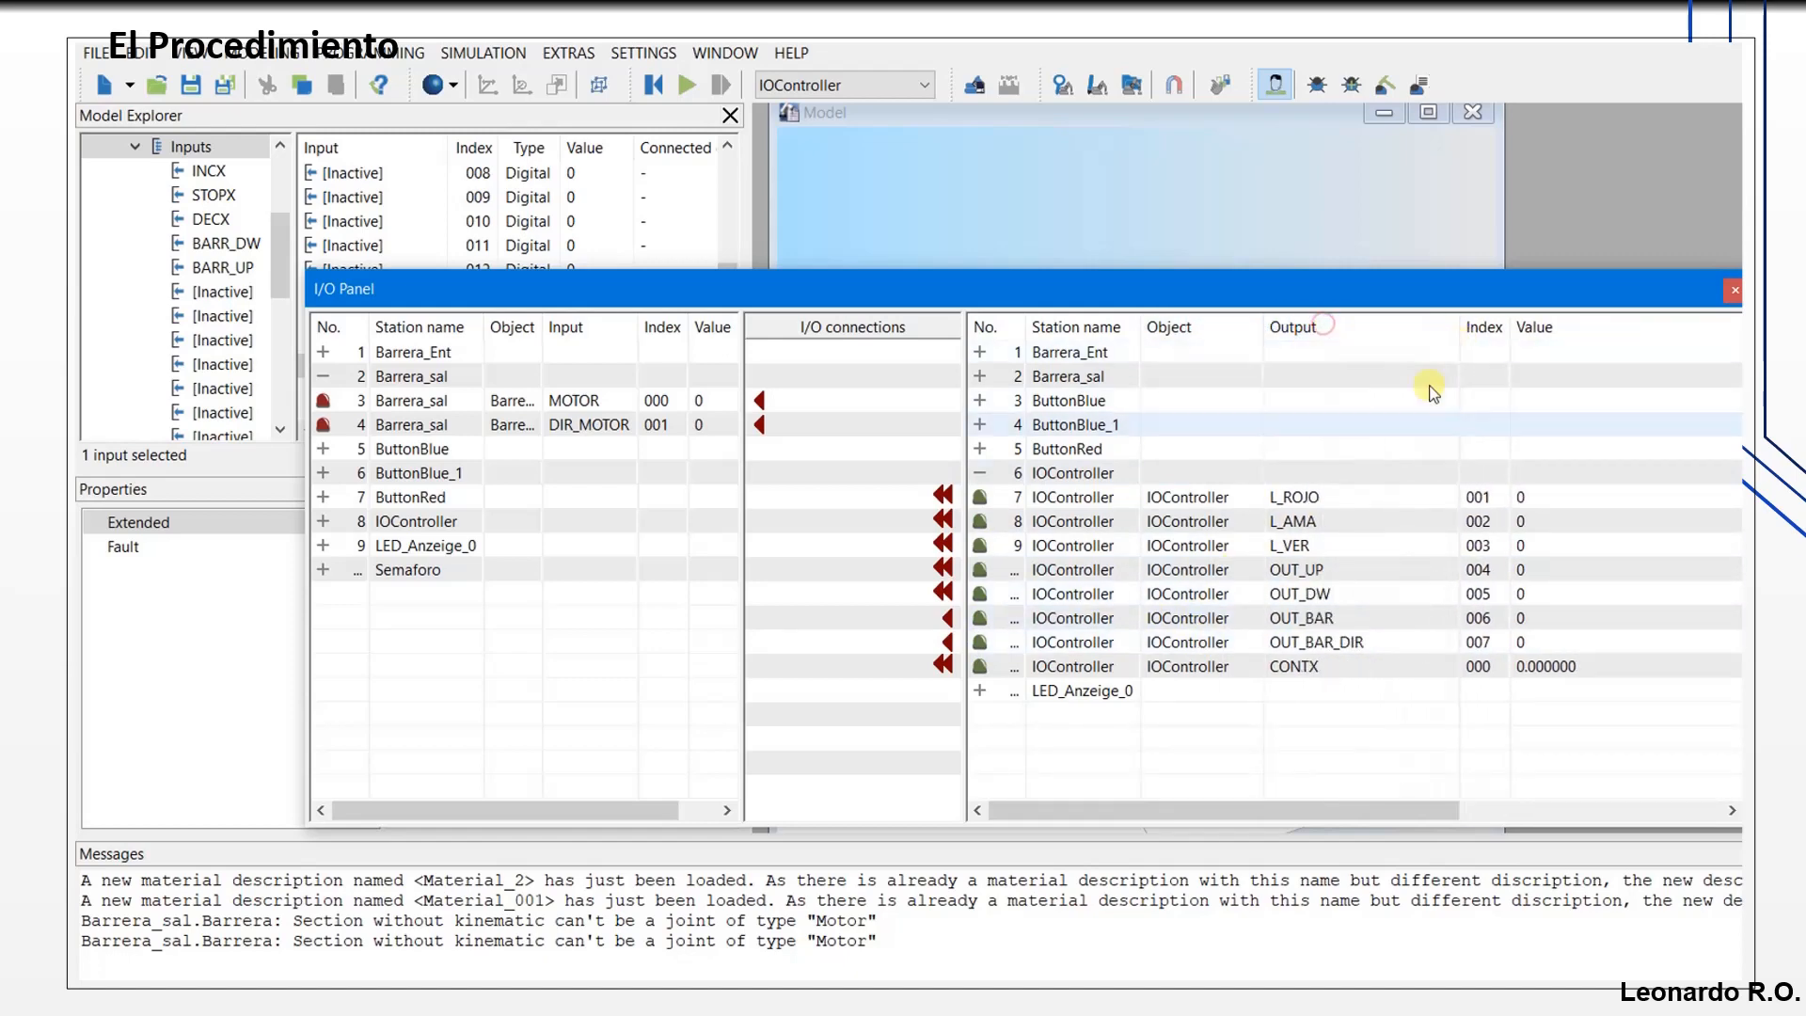
pyautogui.moveTo(947, 616); pyautogui.dragTo(761, 393)
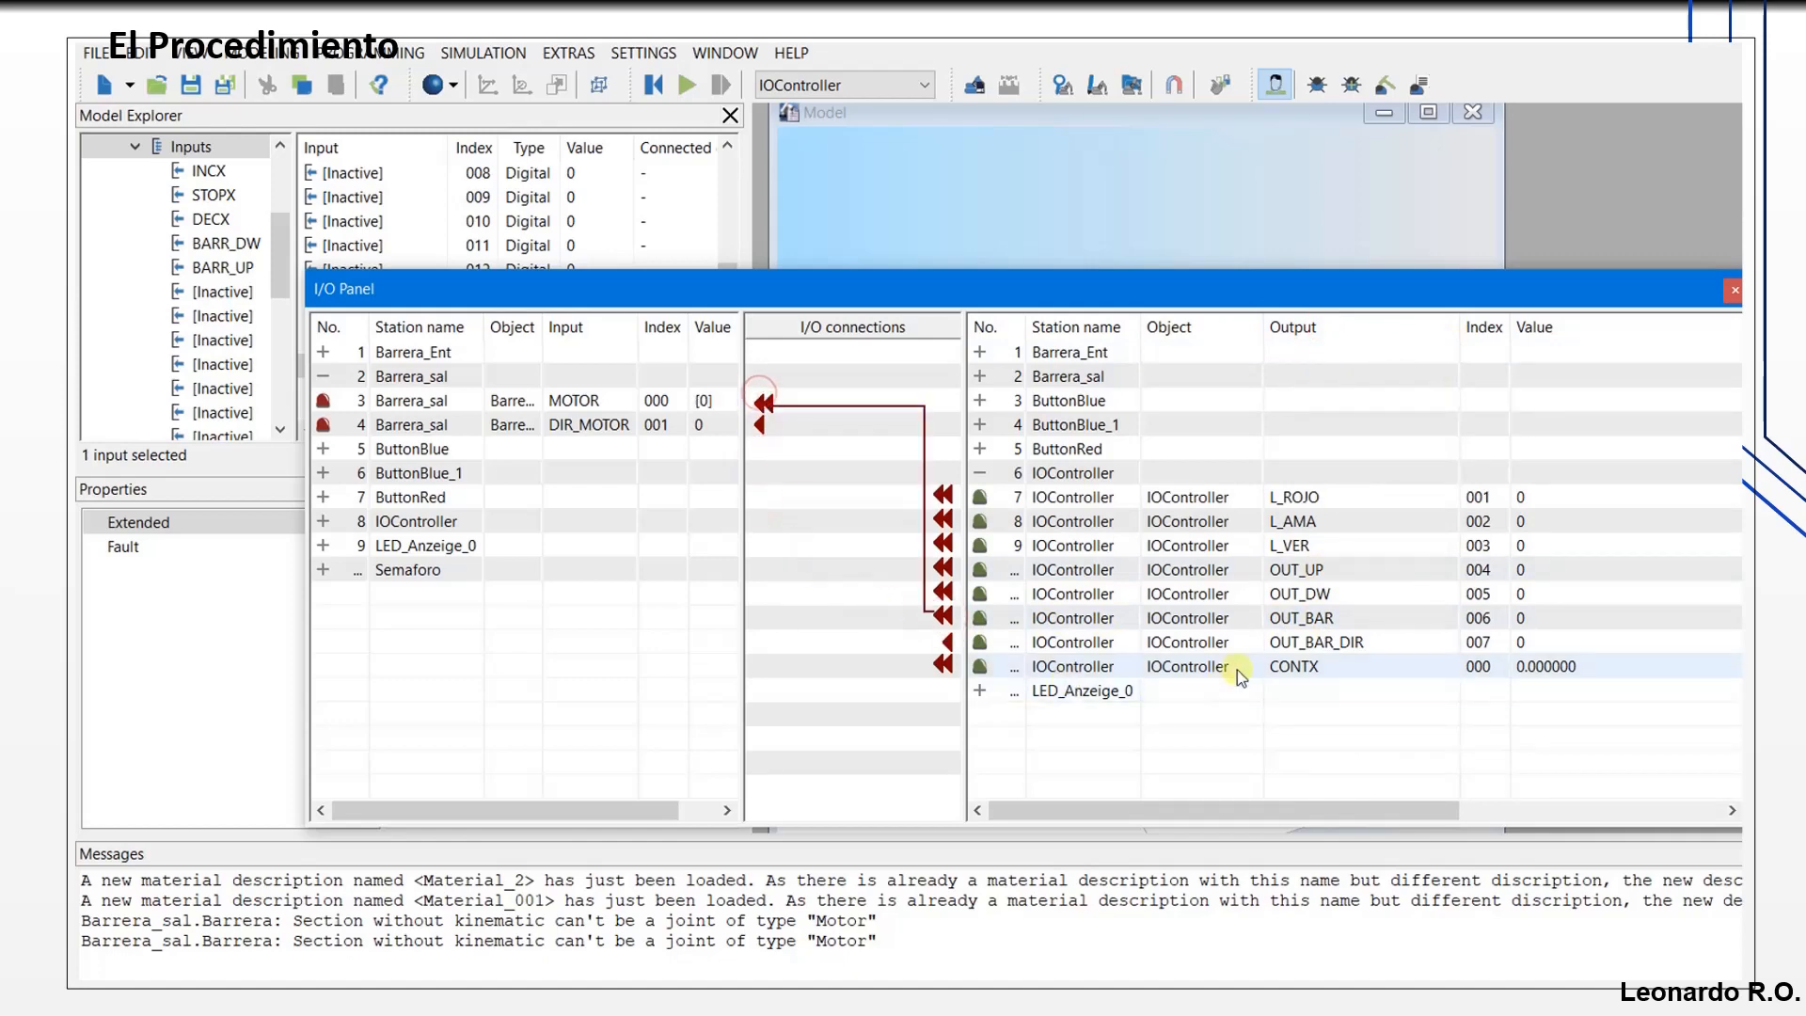
pyautogui.moveTo(949, 642); pyautogui.dragTo(760, 425)
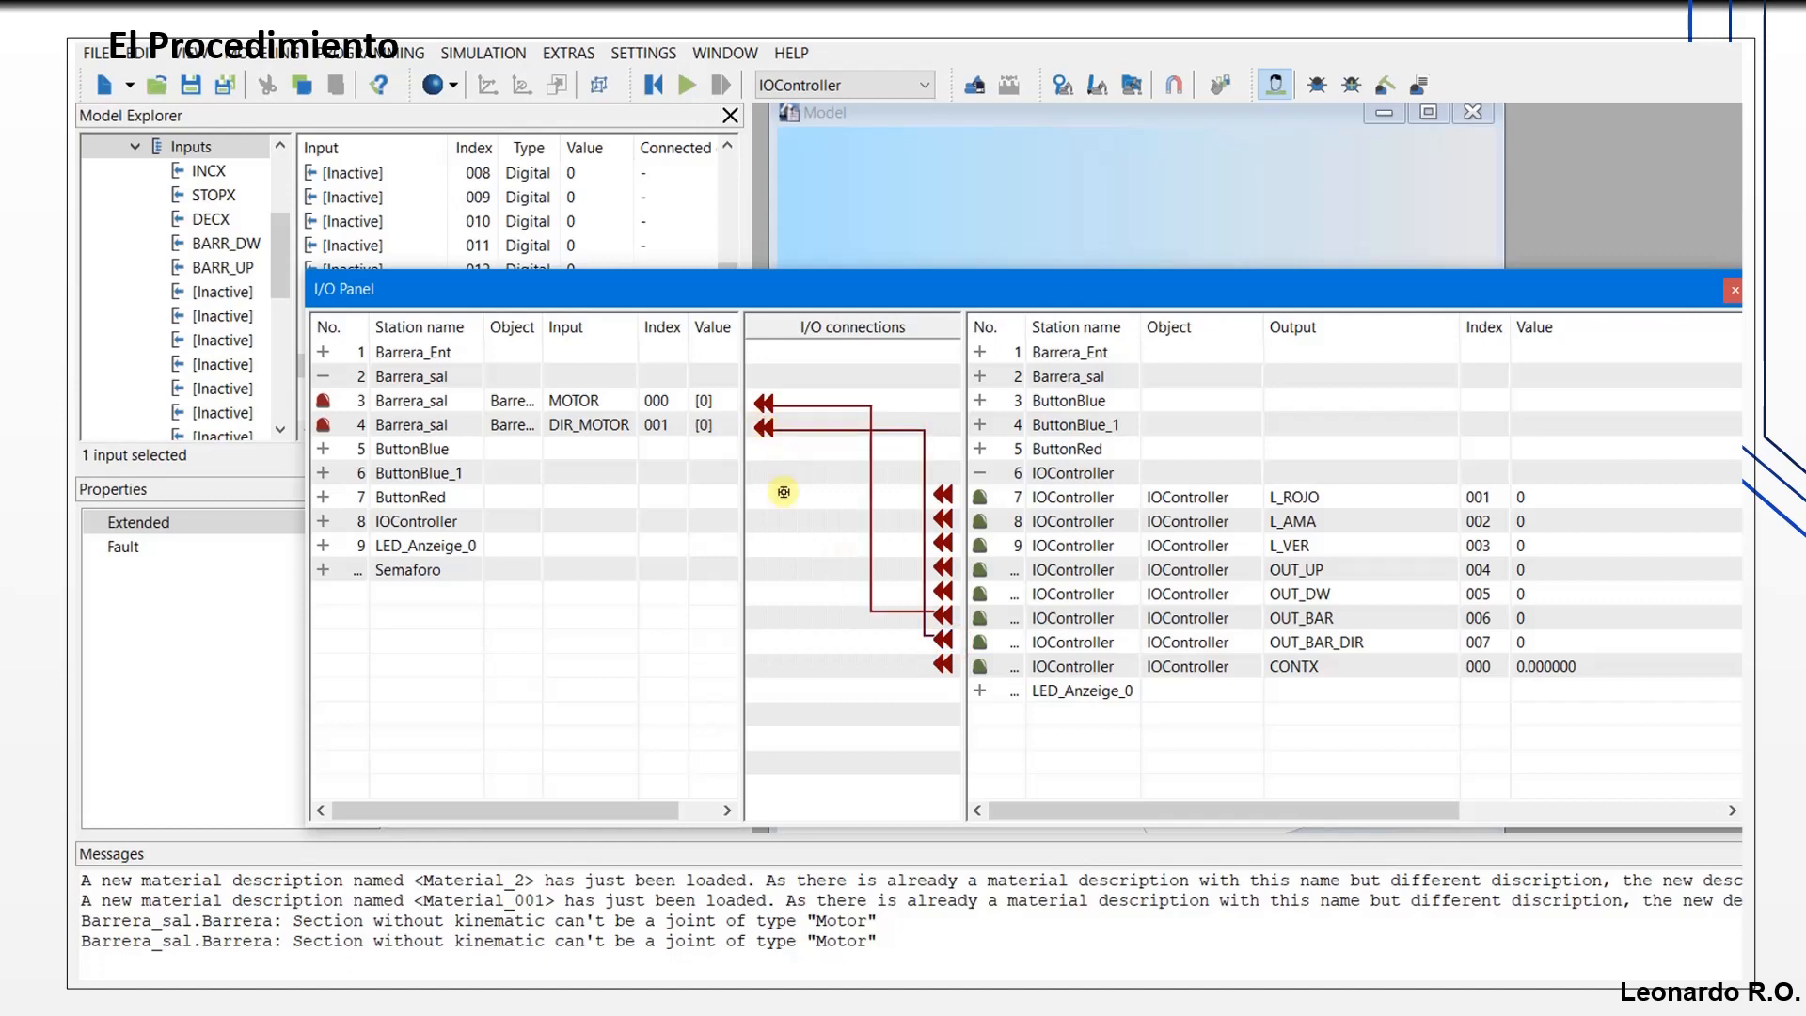
pyautogui.click(980, 472)
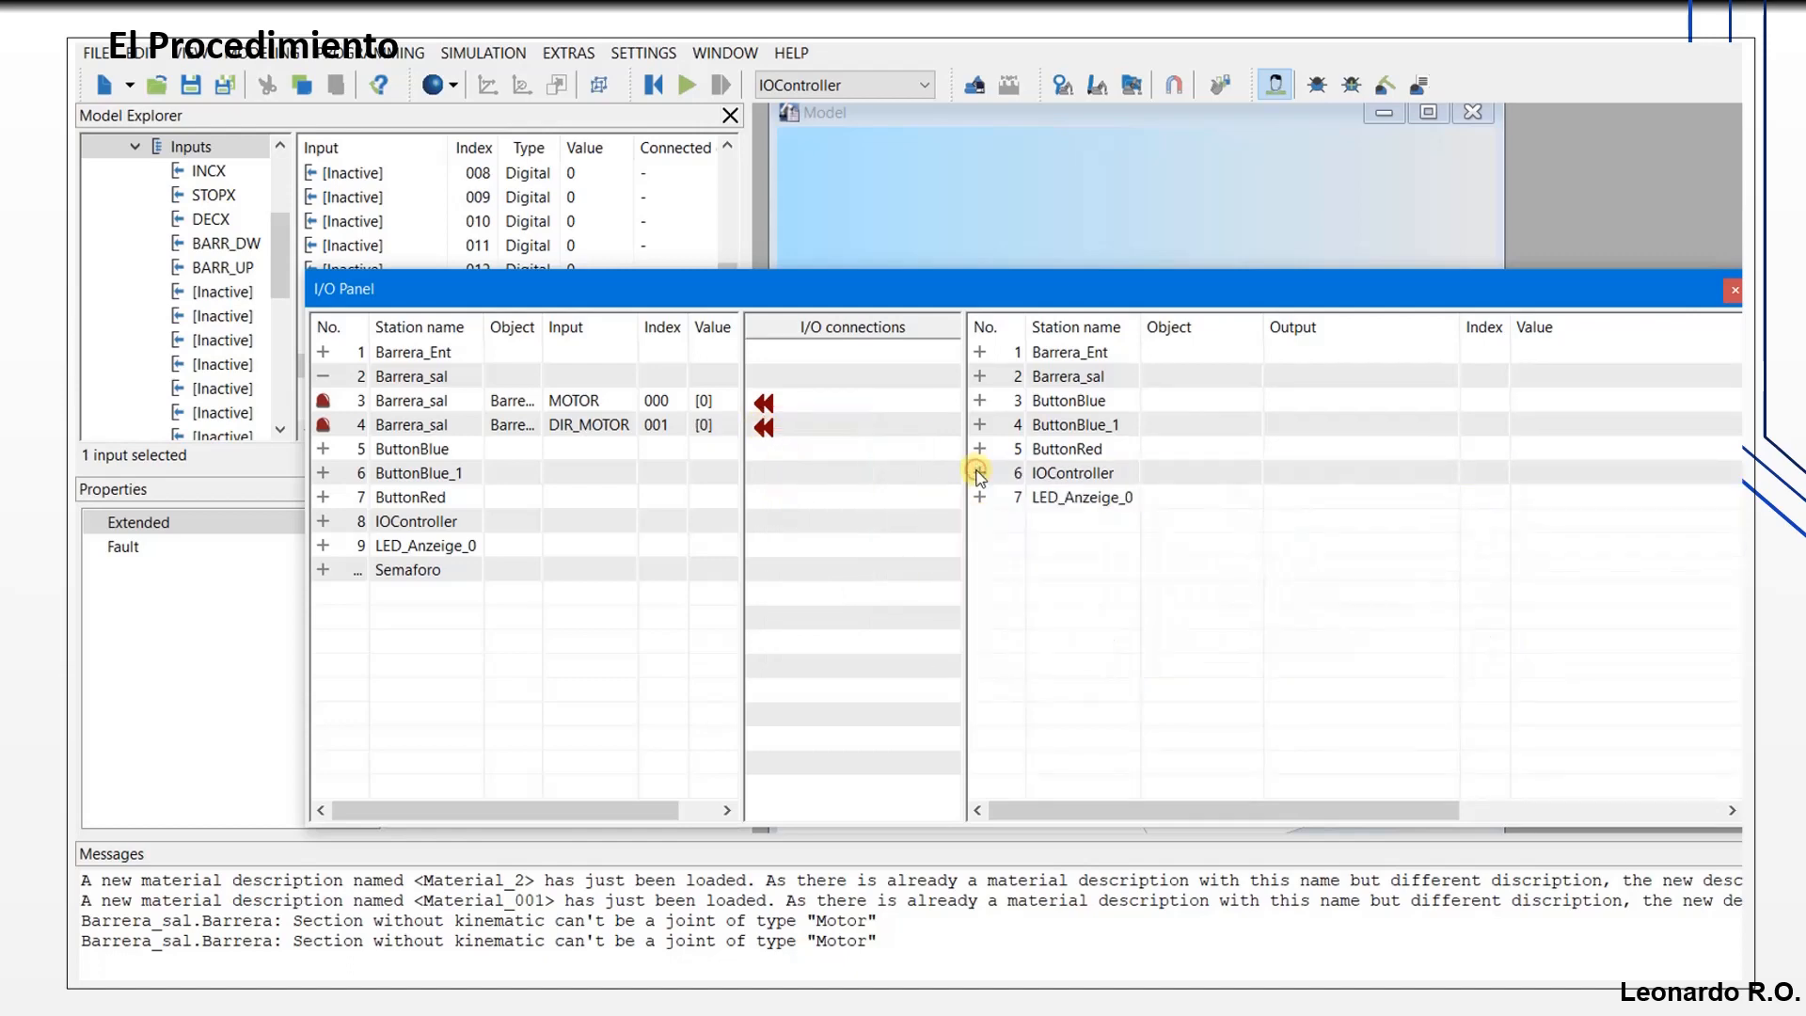
# Step: Connect Barrera_sal's POSICION output to the IOController's POSX input and close the I/O Panel
pyautogui.click(981, 376)
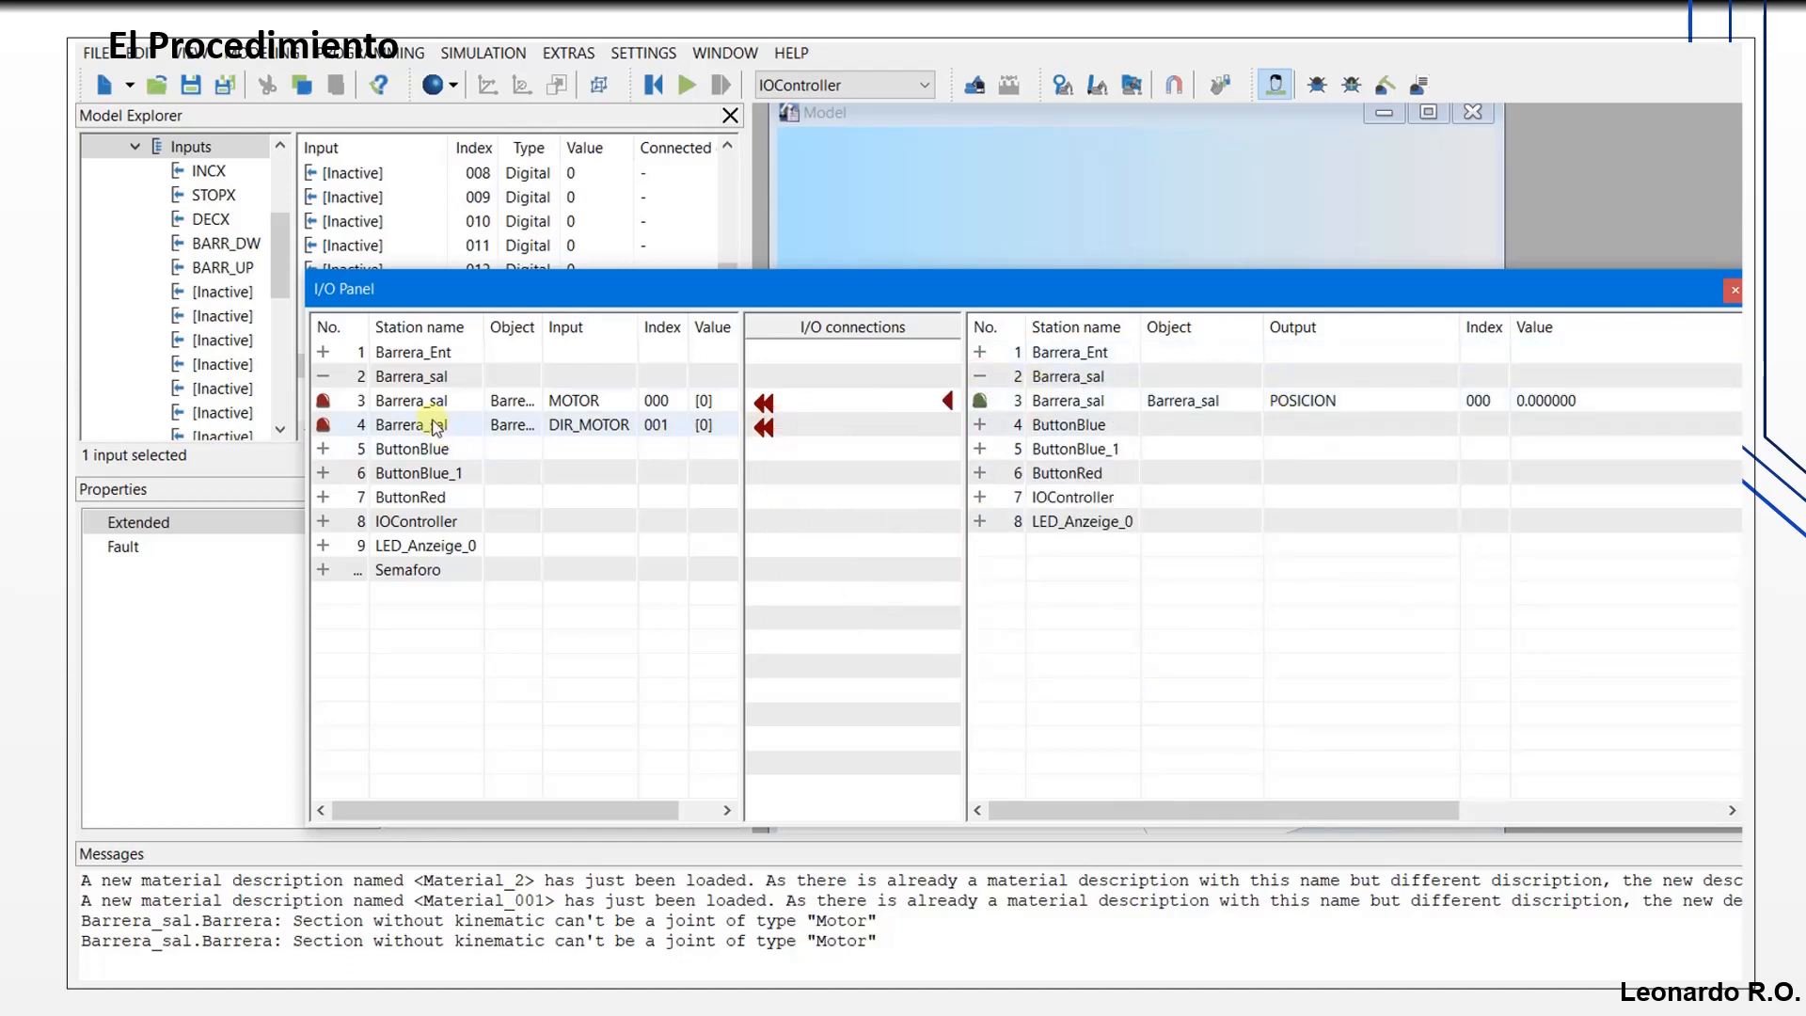
pyautogui.click(323, 376)
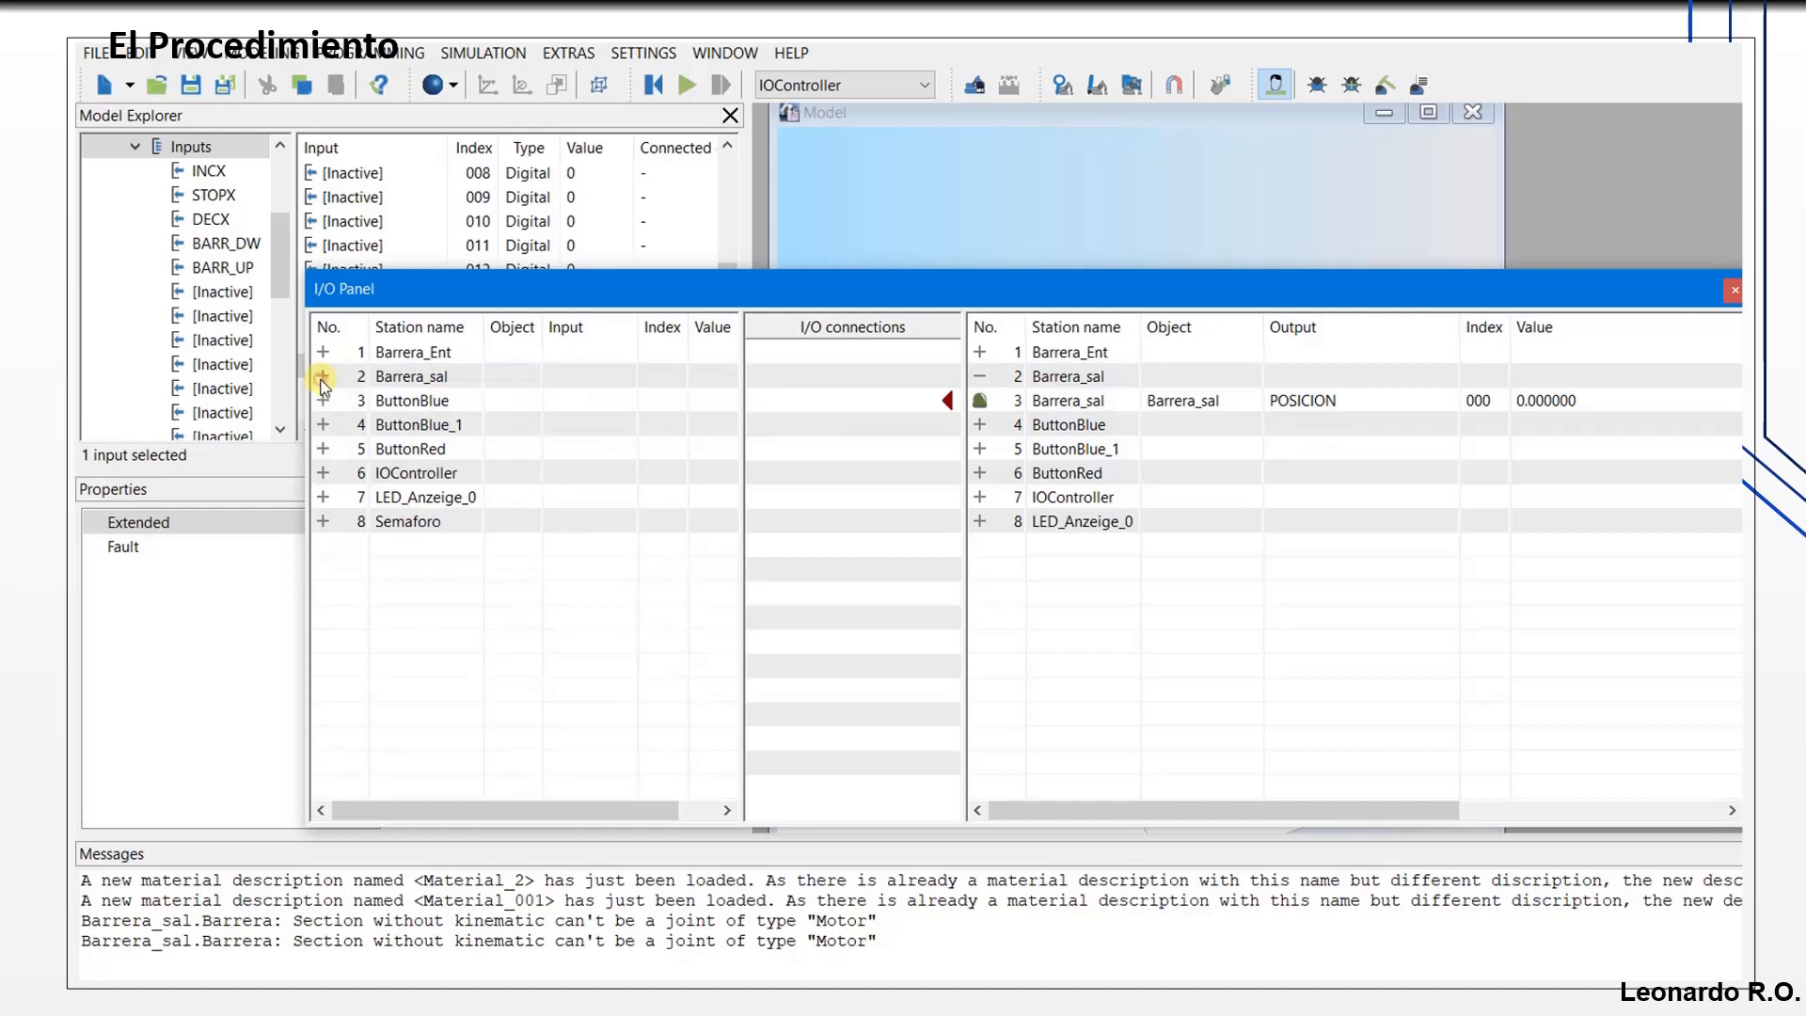
pyautogui.click(322, 473)
pyautogui.click(323, 473)
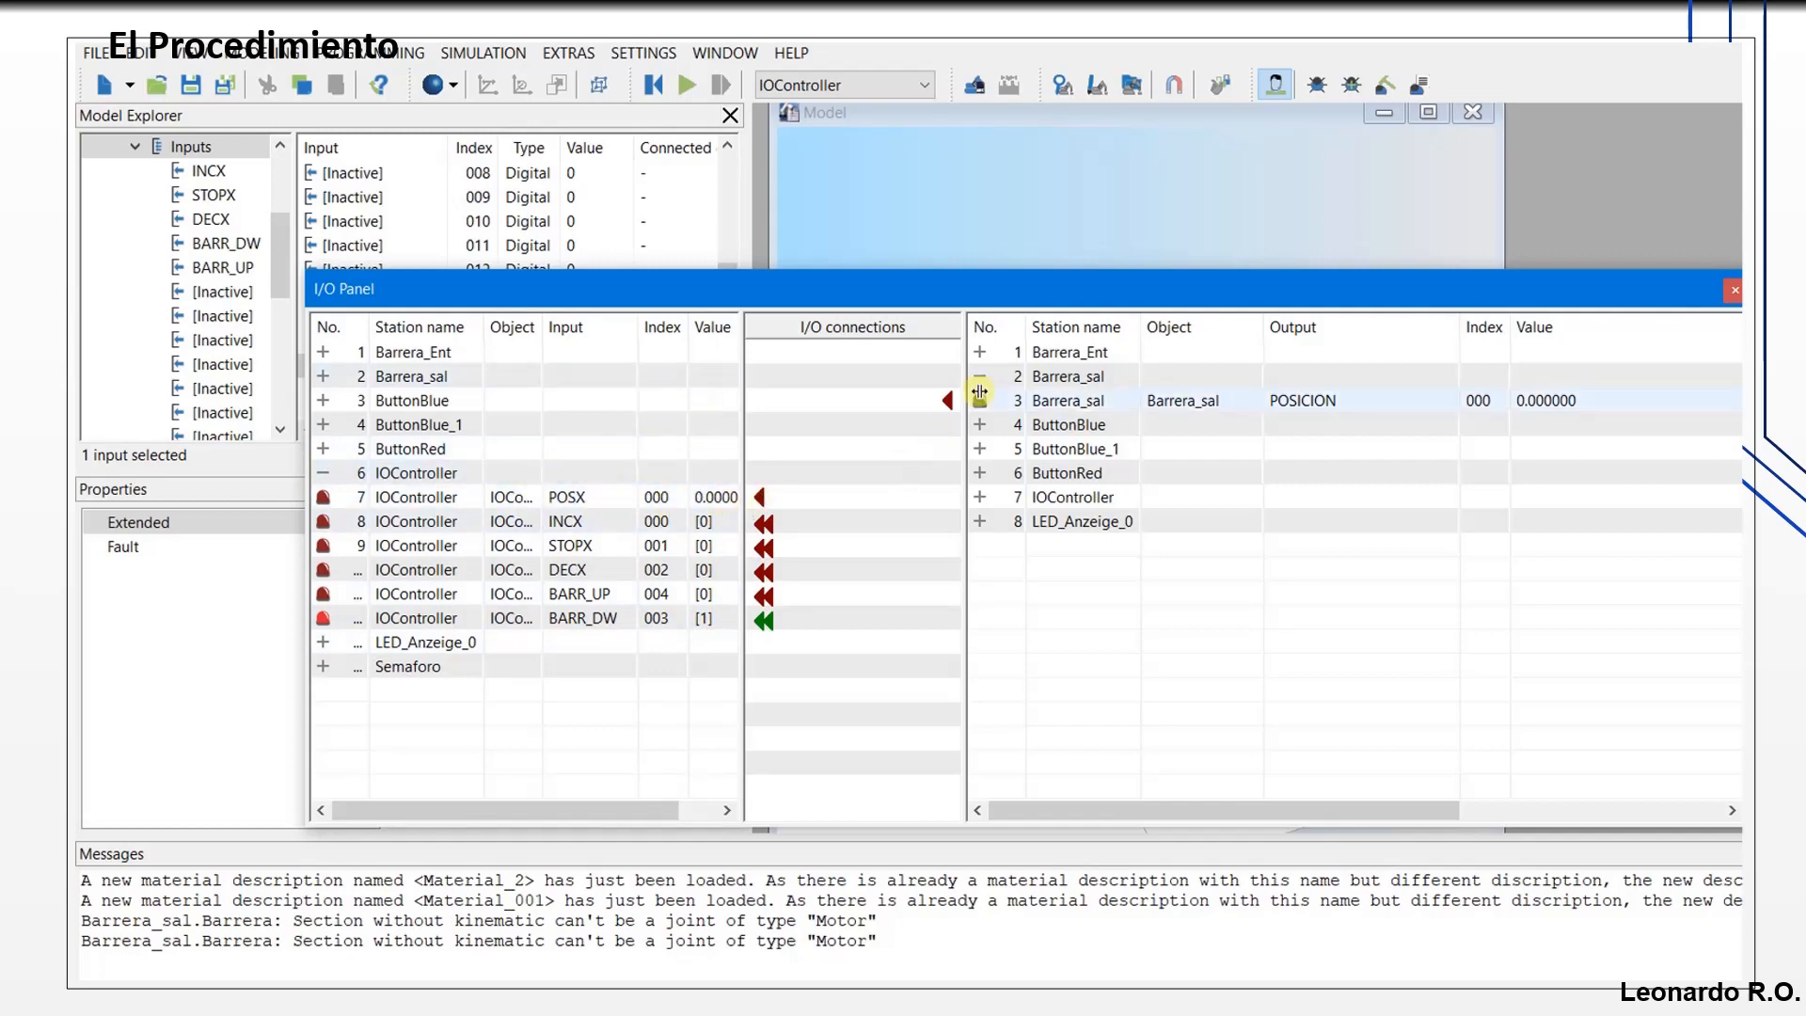
pyautogui.moveTo(920, 400); pyautogui.dragTo(764, 496)
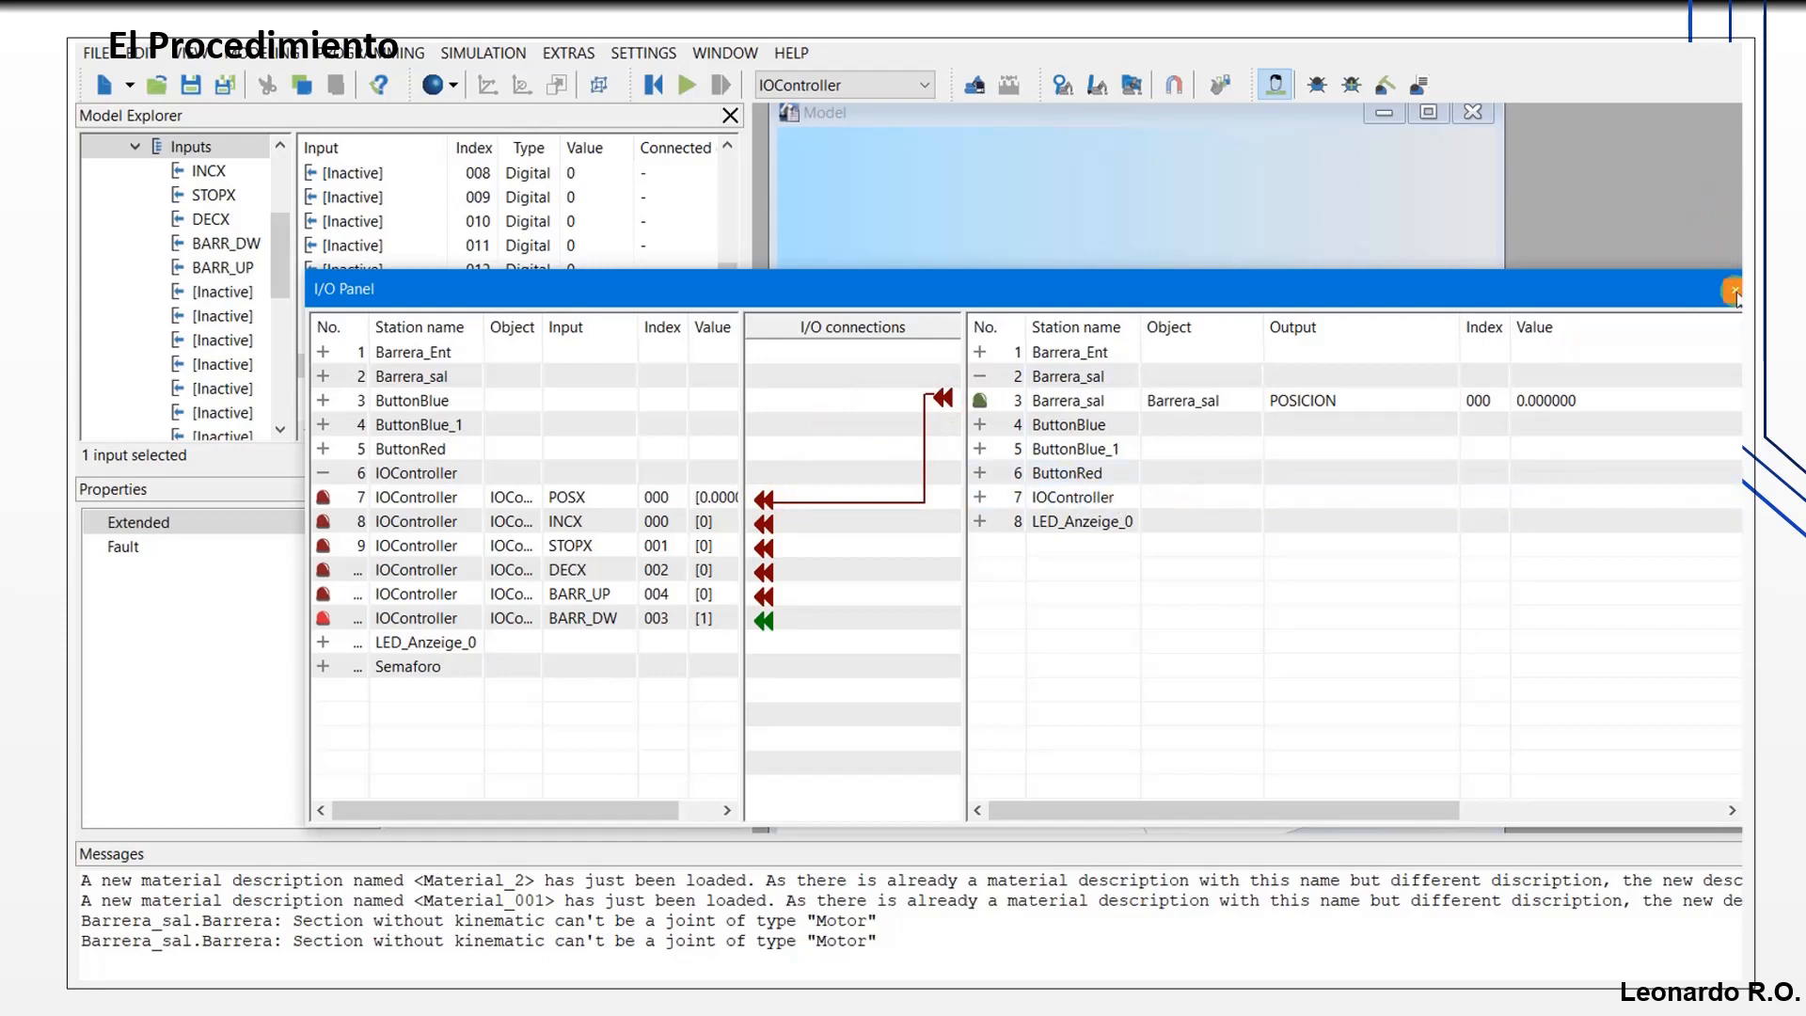
pyautogui.click(1736, 292)
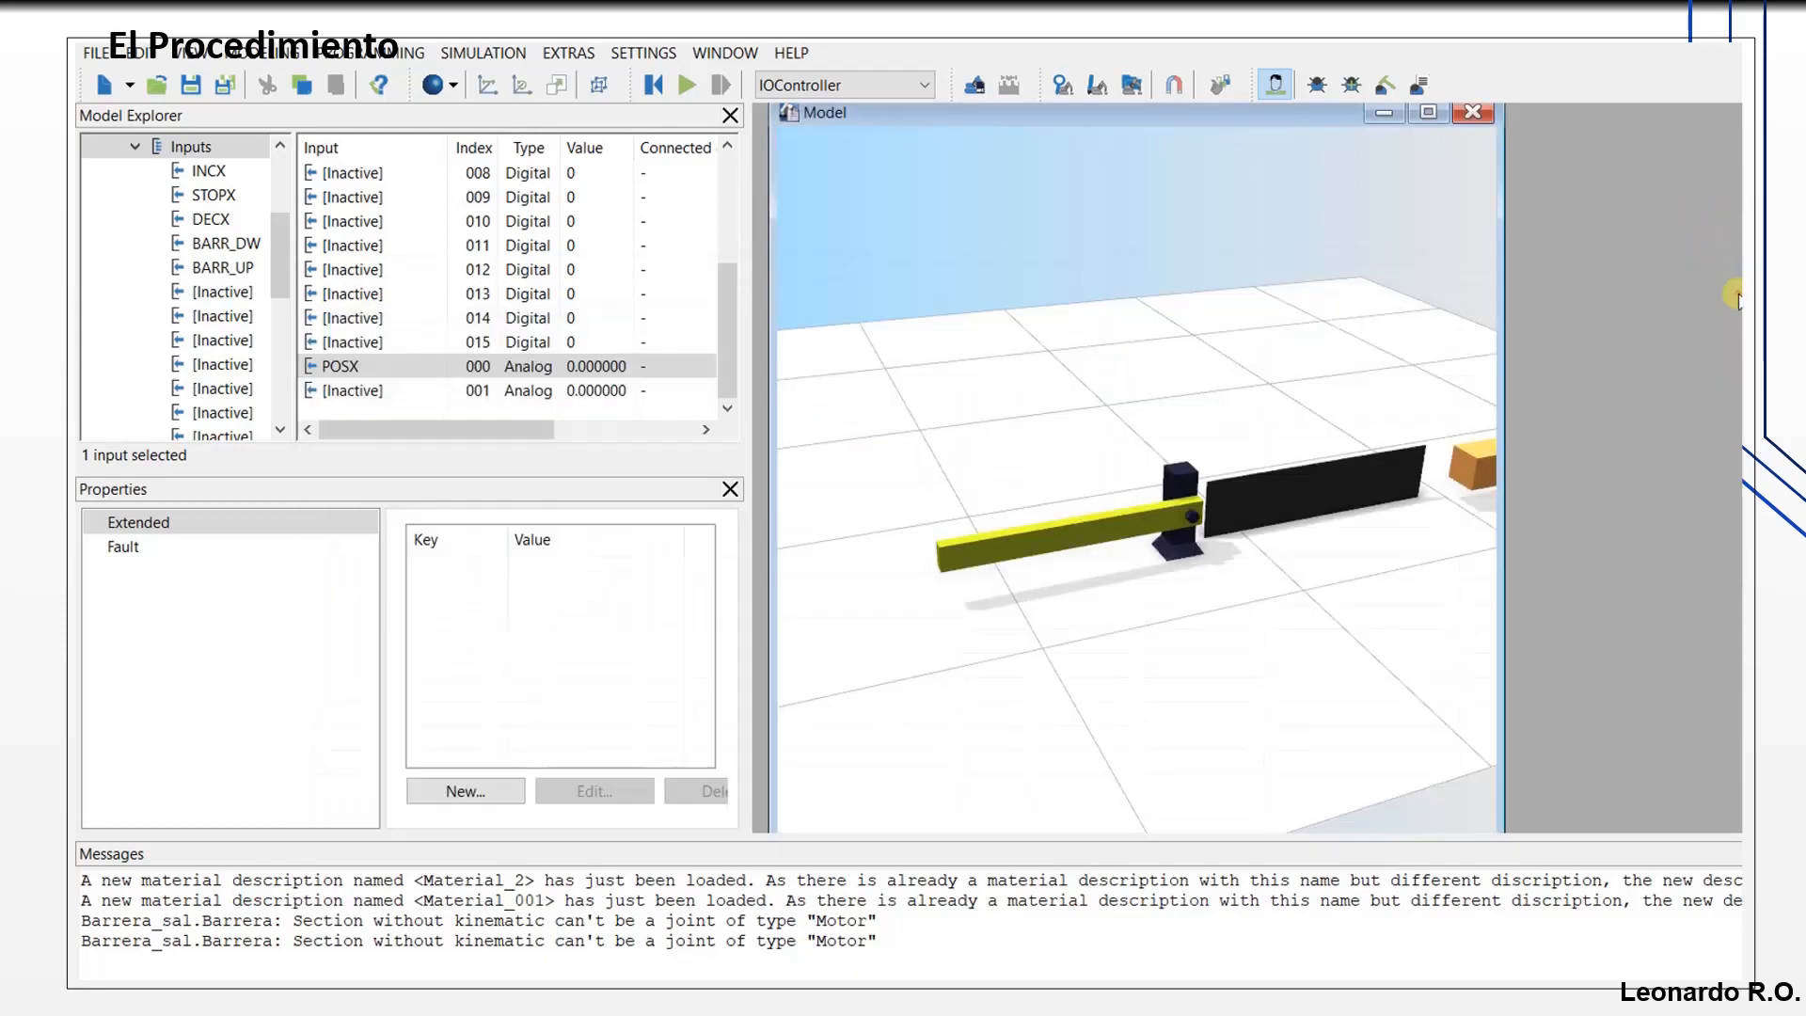
# Step: Close the Model Explorer and Properties, and frame the model from the front with the traffic light, display, buttons and both barriers
pyautogui.click(731, 116)
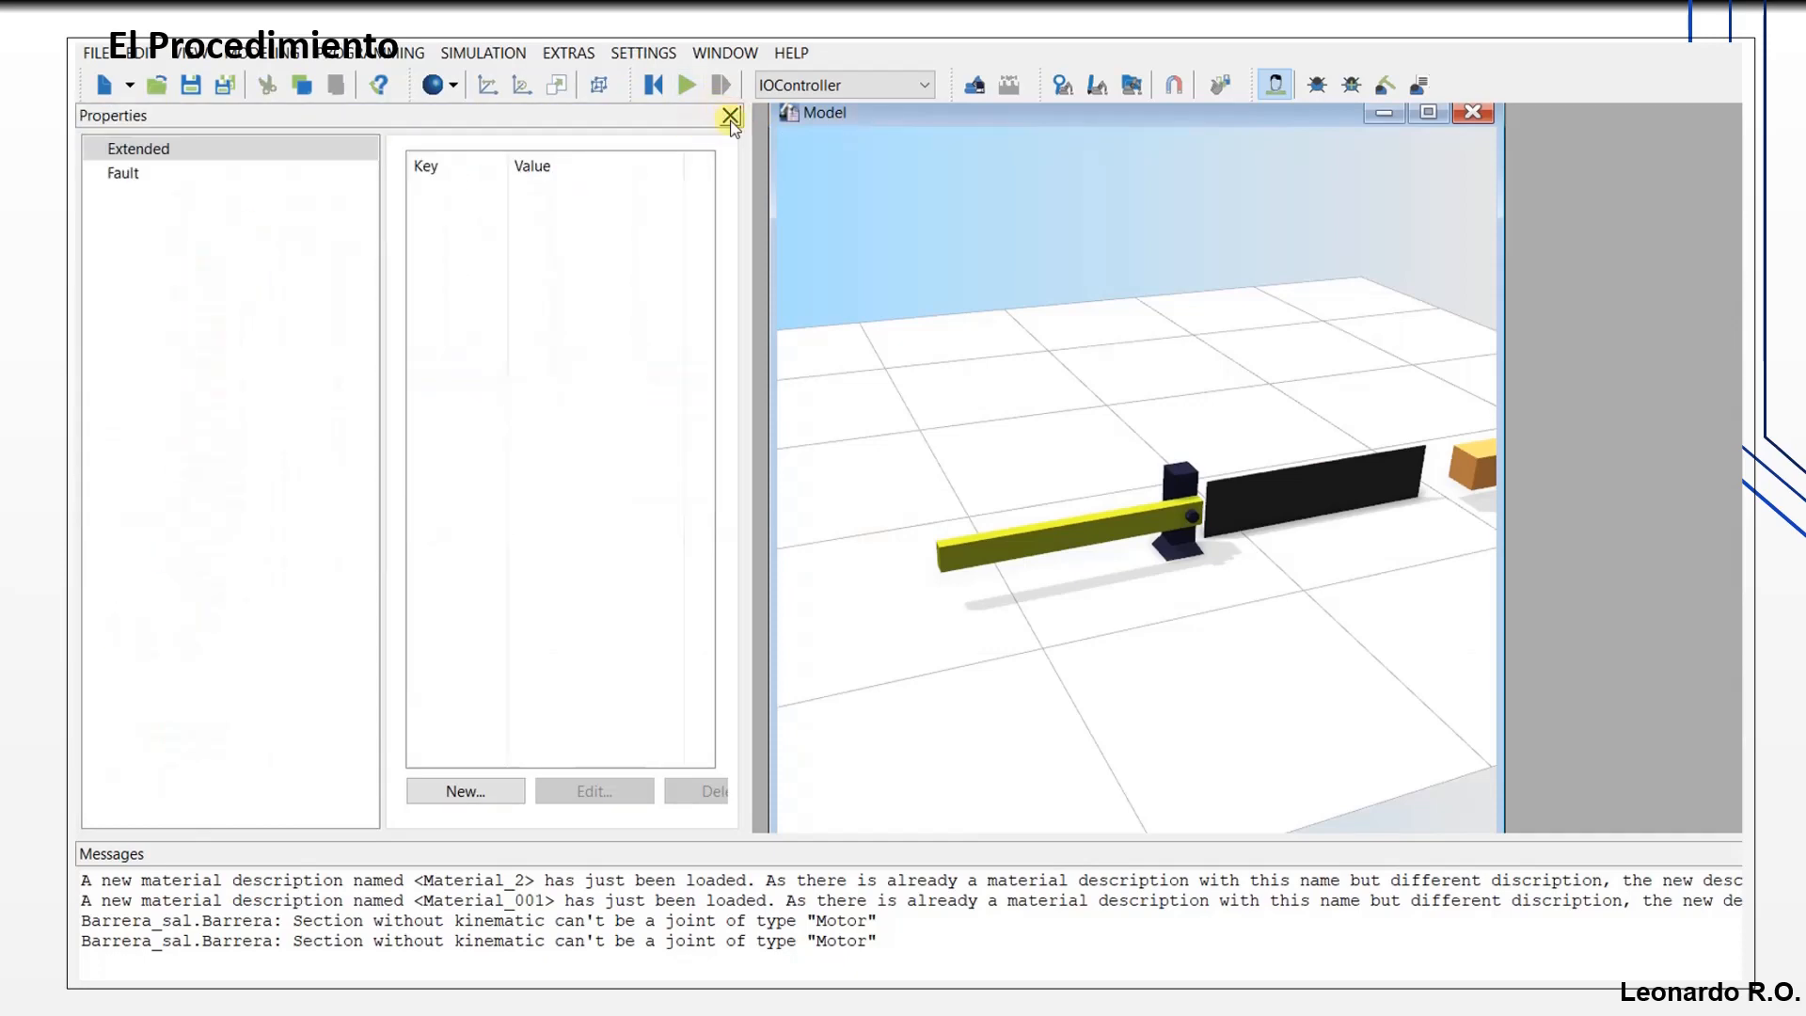
pyautogui.click(731, 116)
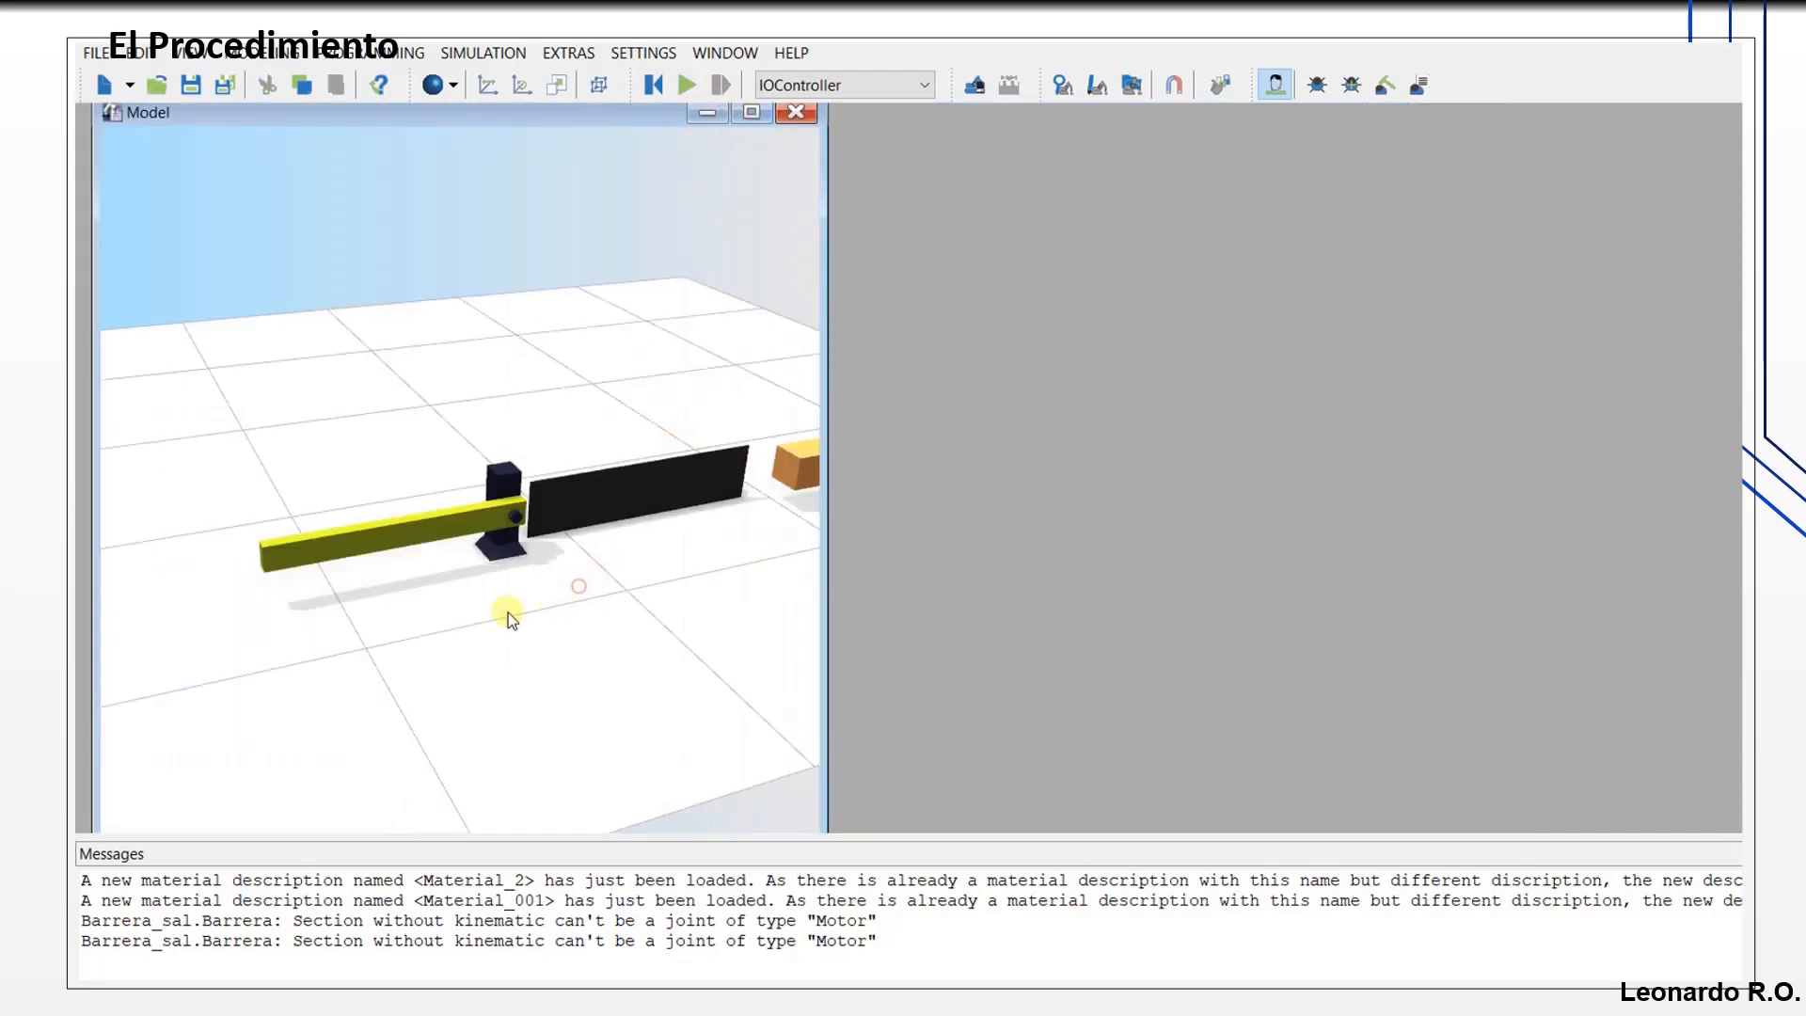
pyautogui.moveTo(388, 637); pyautogui.dragTo(692, 696)
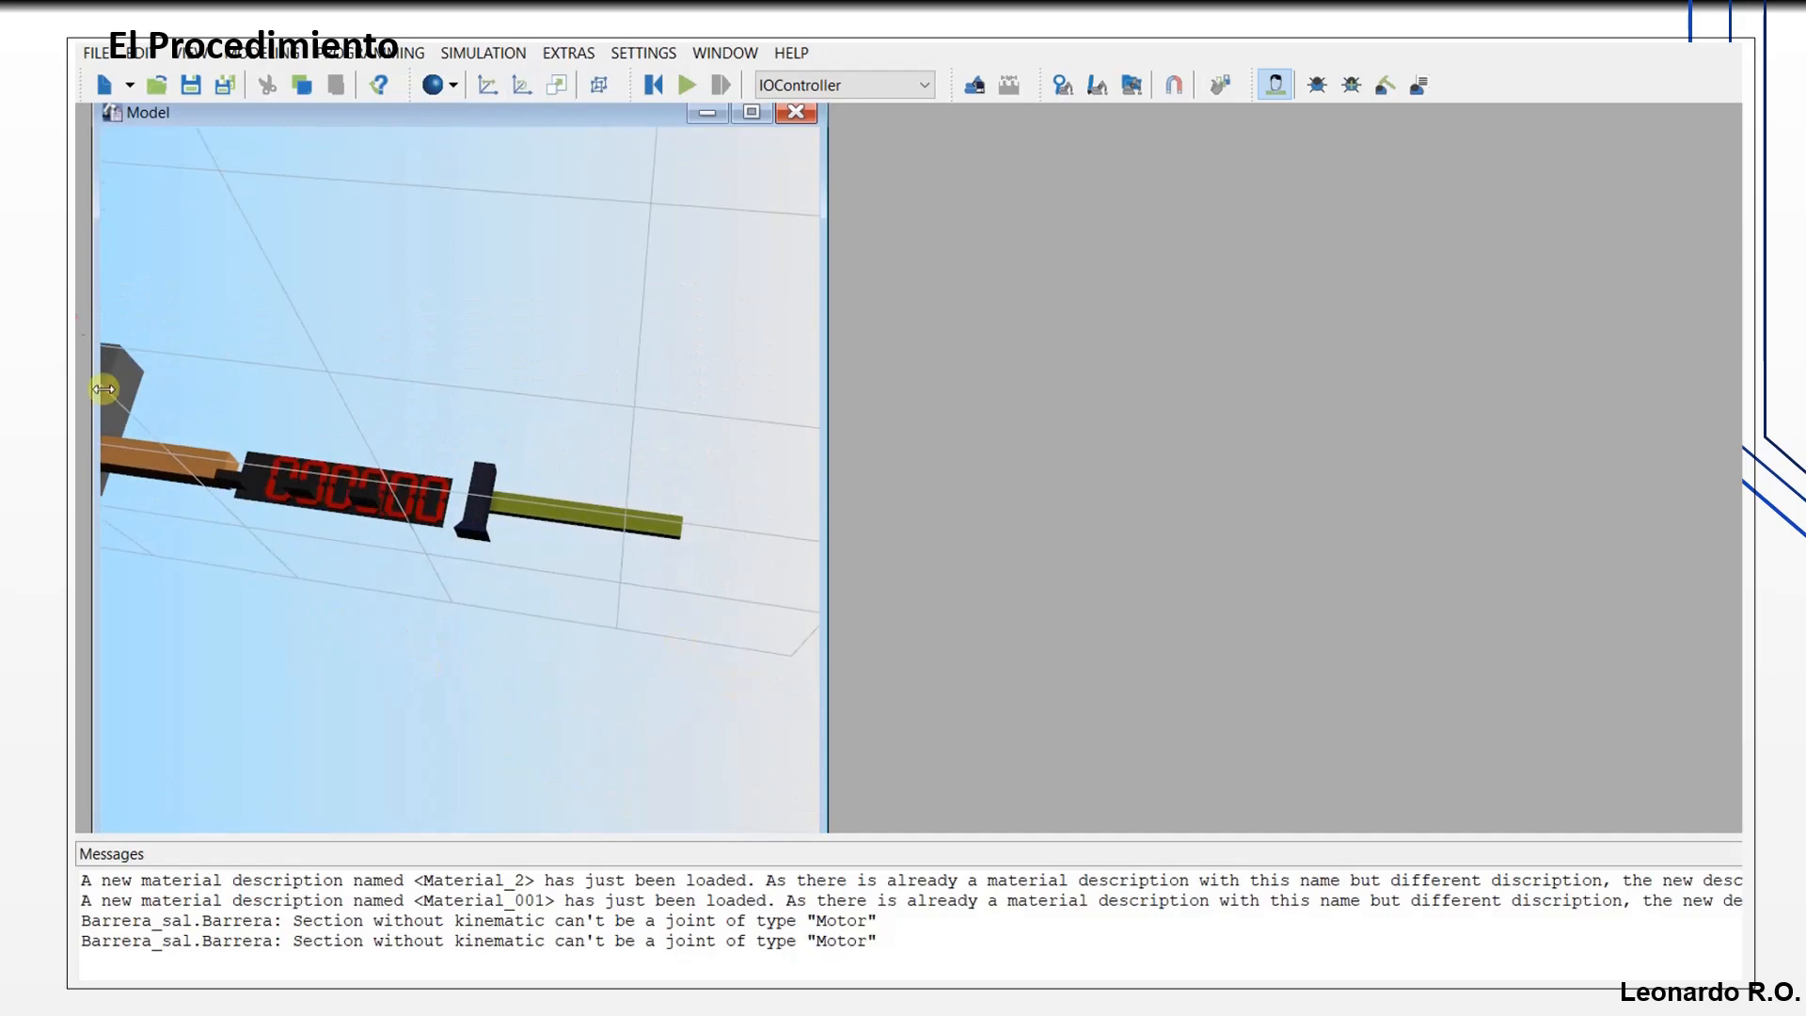
pyautogui.moveTo(555, 247); pyautogui.dragTo(384, 463)
pyautogui.scroll(2, 383, 463)
pyautogui.scroll(-5, 384, 463)
pyautogui.scroll(2, 385, 464)
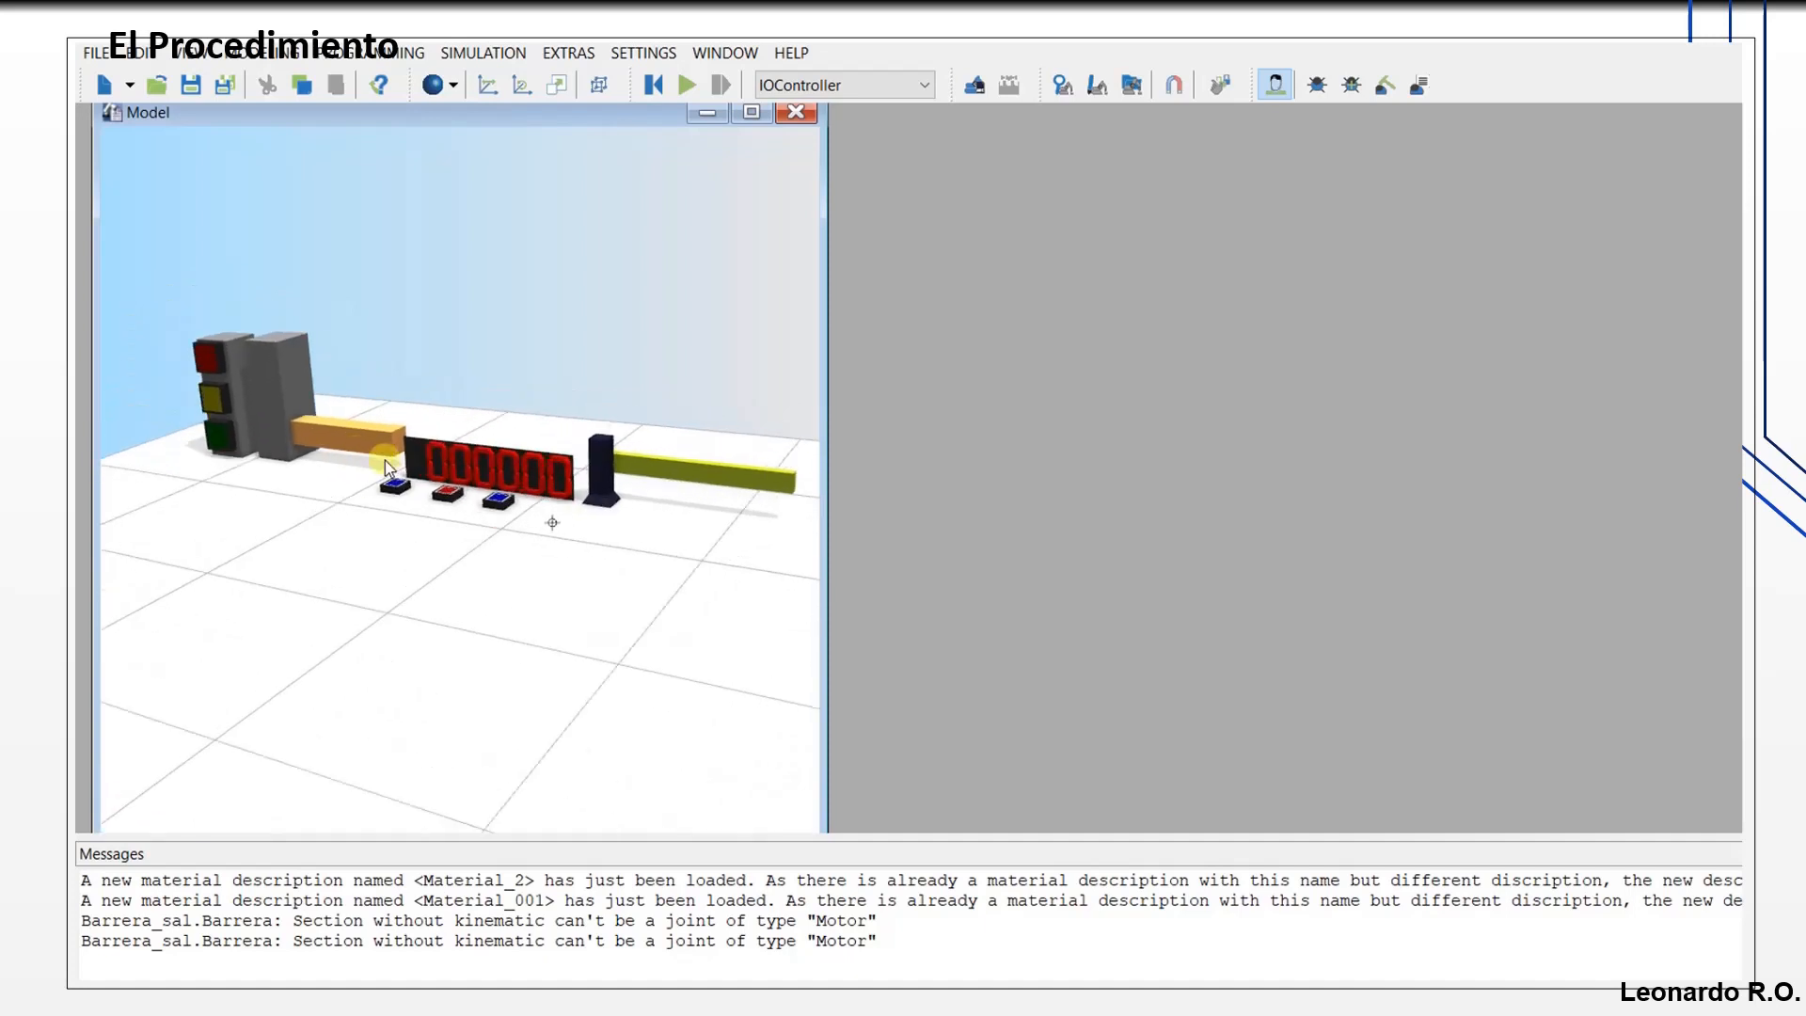
pyautogui.scroll(-1, 385, 464)
pyautogui.moveTo(481, 121); pyautogui.dragTo(844, 147)
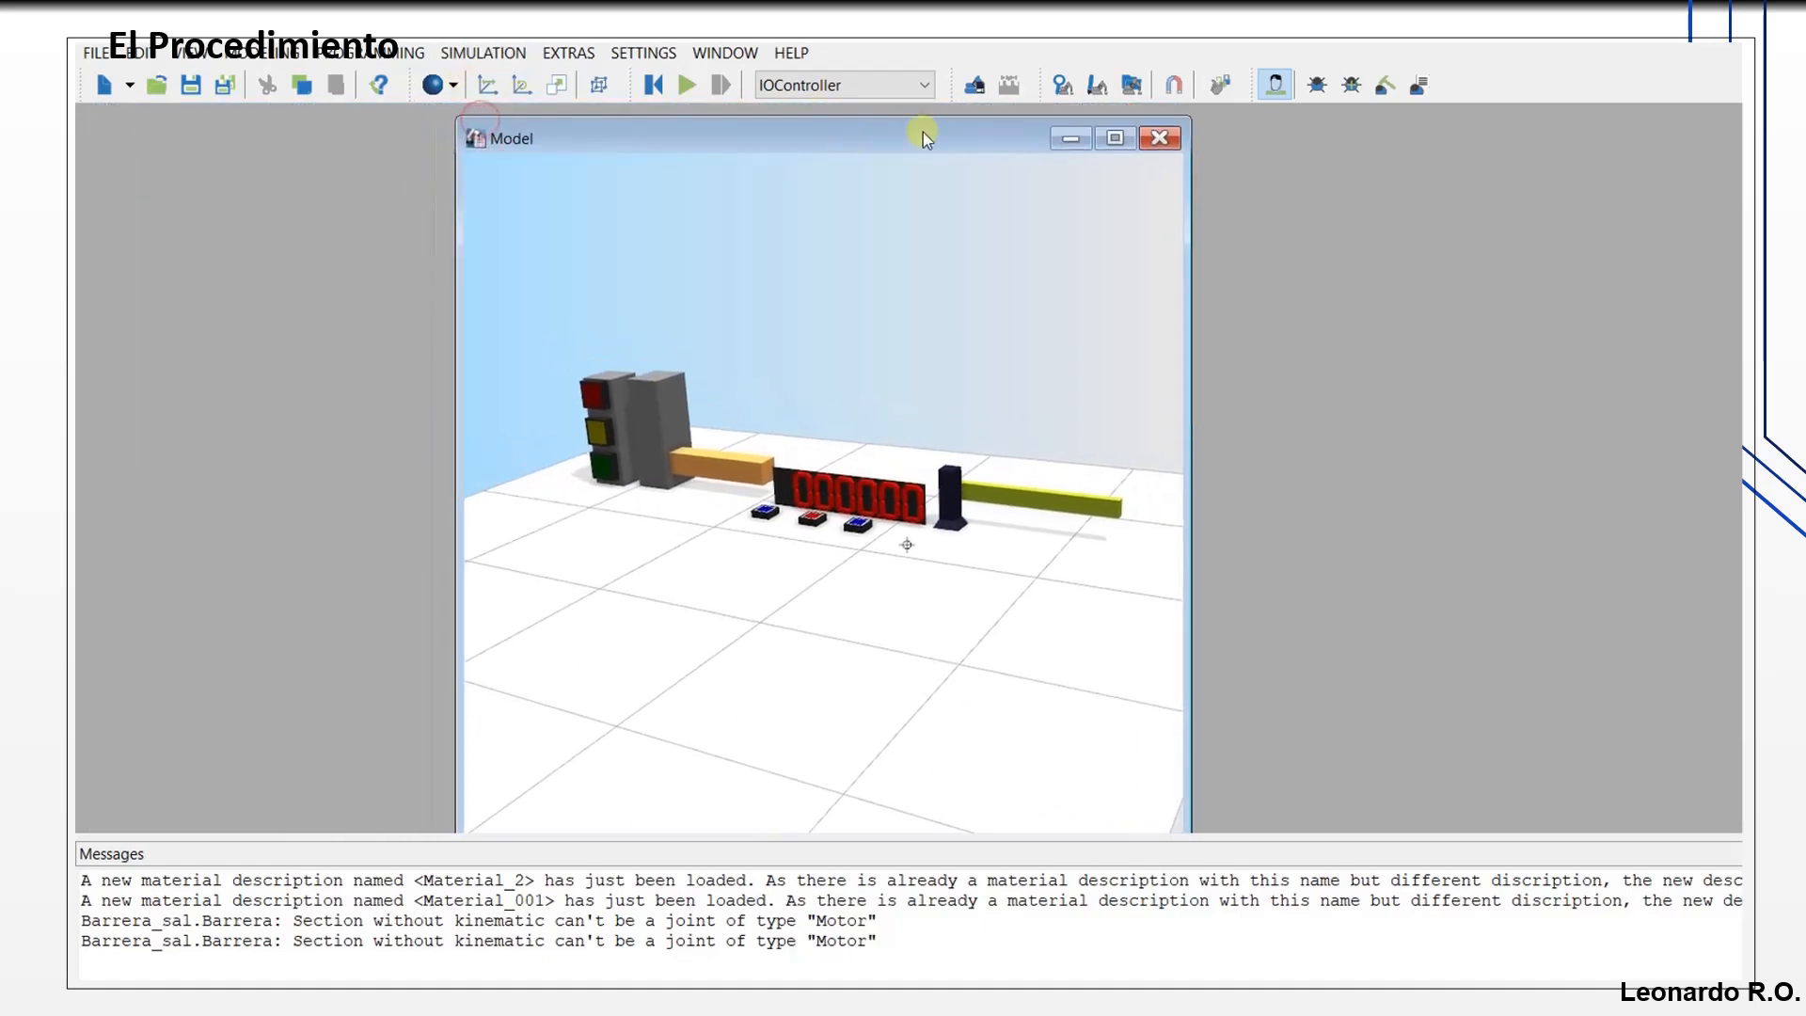
# Step: Reopen the Model Explorer beside the model view and list the IOController inputs
pyautogui.click(1075, 89)
pyautogui.moveTo(1296, 140); pyautogui.dragTo(951, 103)
pyautogui.click(129, 341)
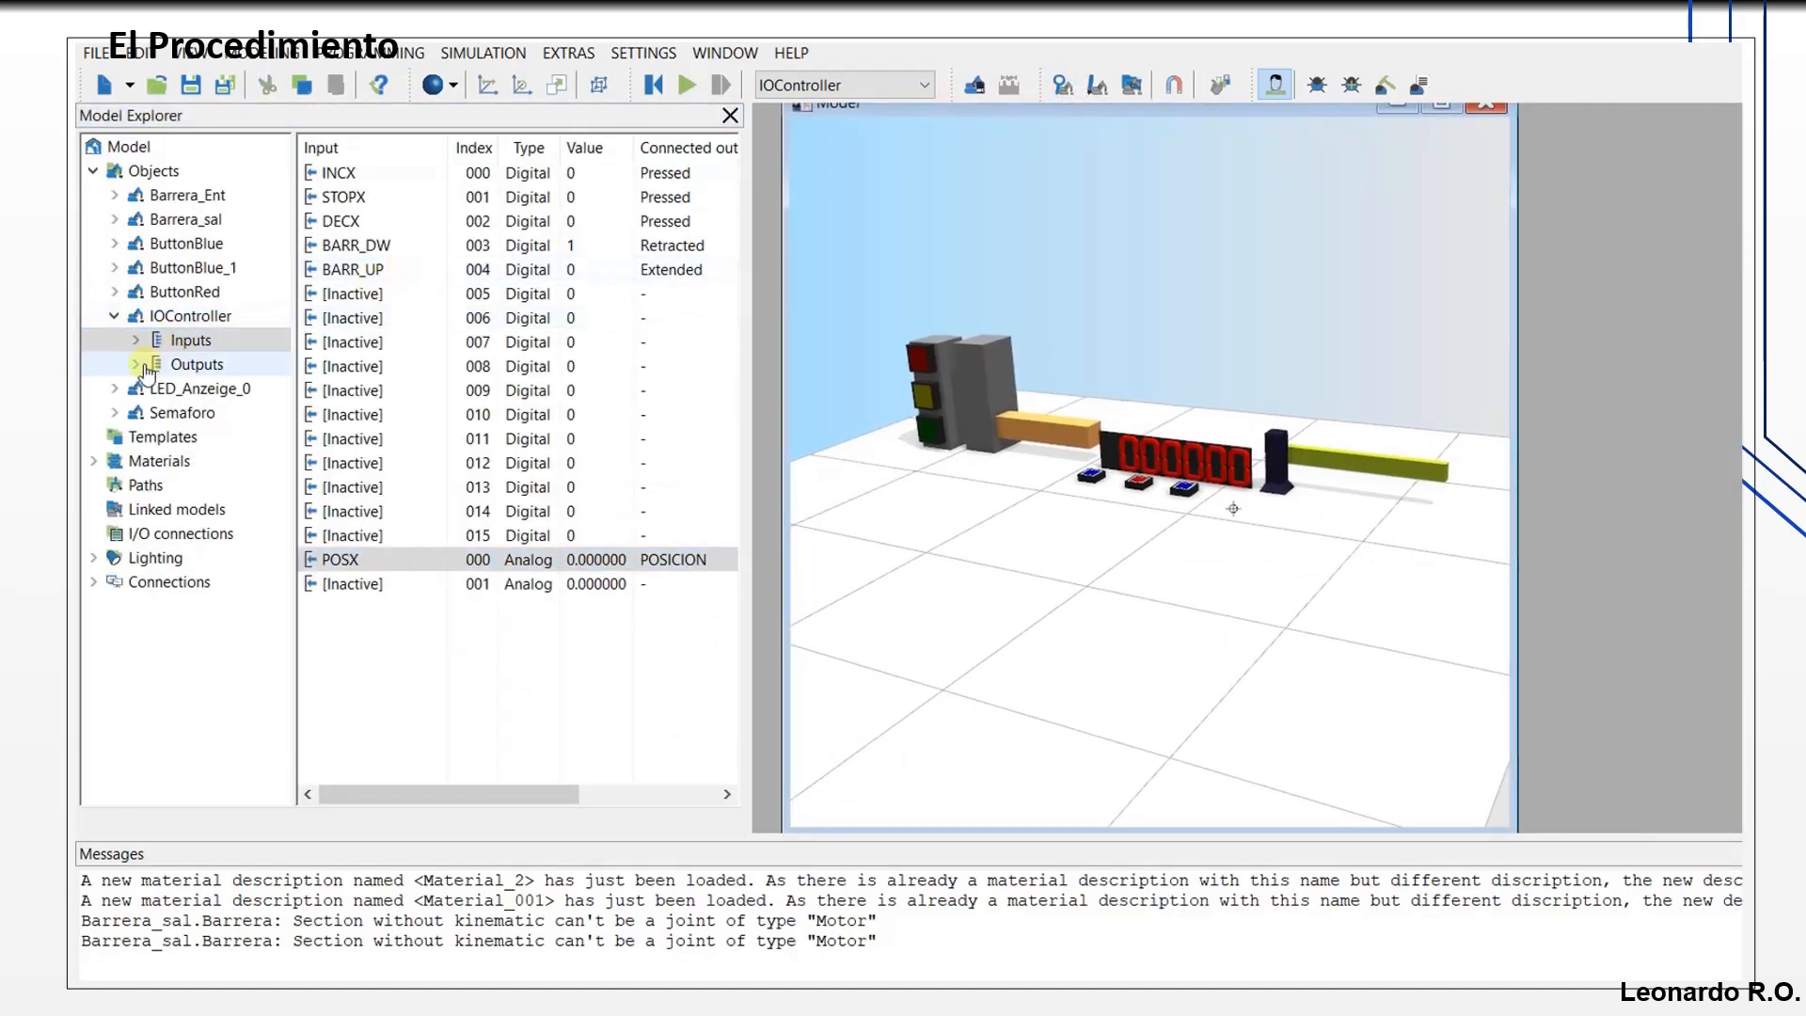
pyautogui.click(200, 367)
pyautogui.click(179, 339)
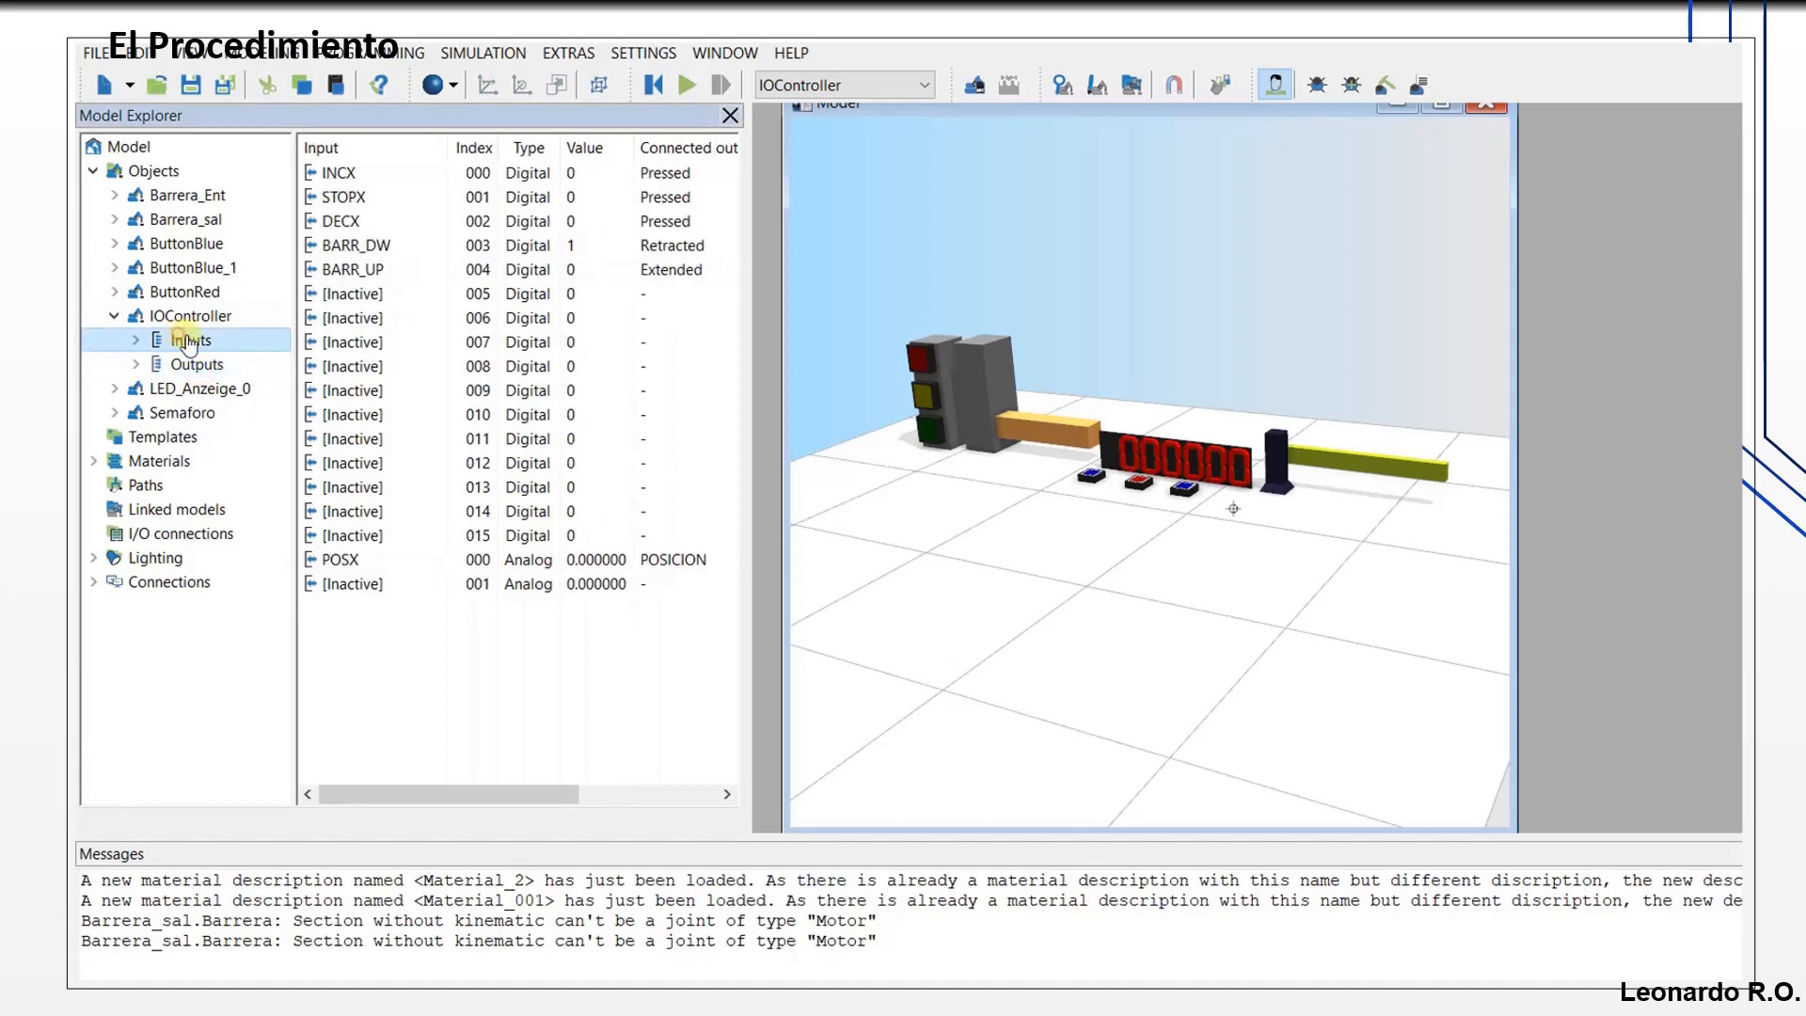
# Step: Open the Semaforo project's program file Semaforo.irl through Project Management and place its editor beside the Model Explorer
pyautogui.click(370, 54)
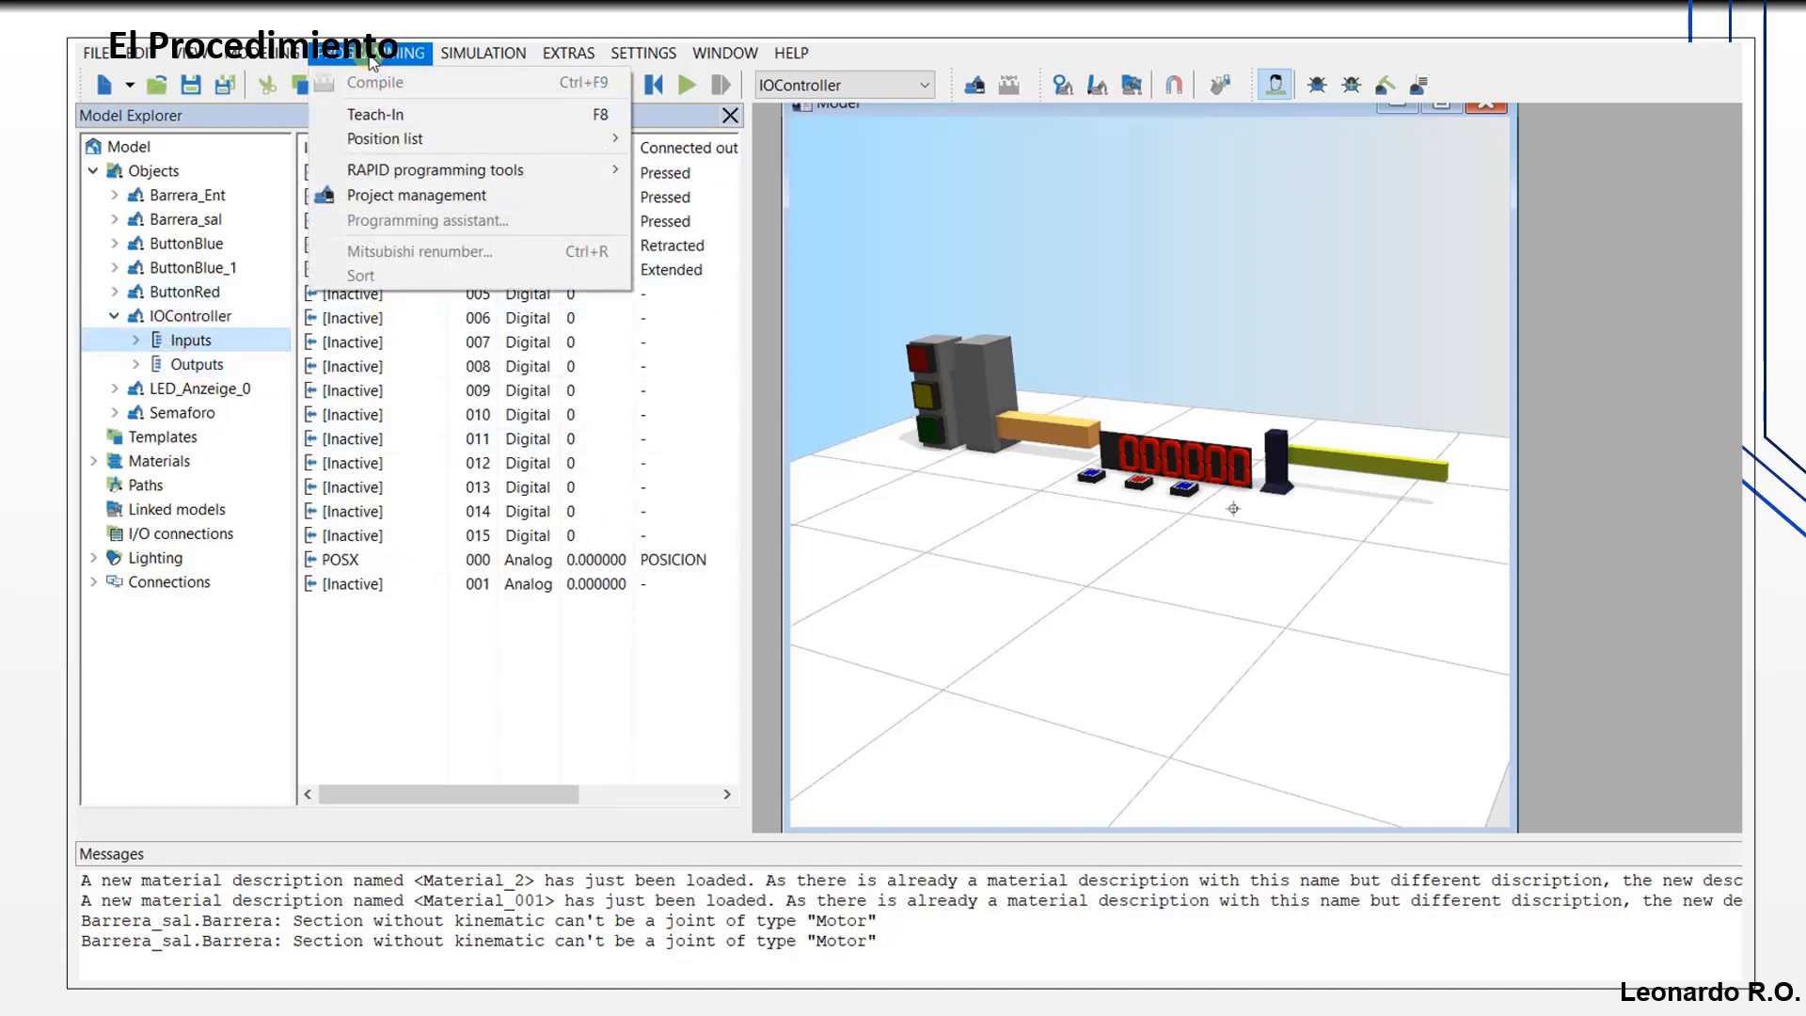
pyautogui.click(411, 195)
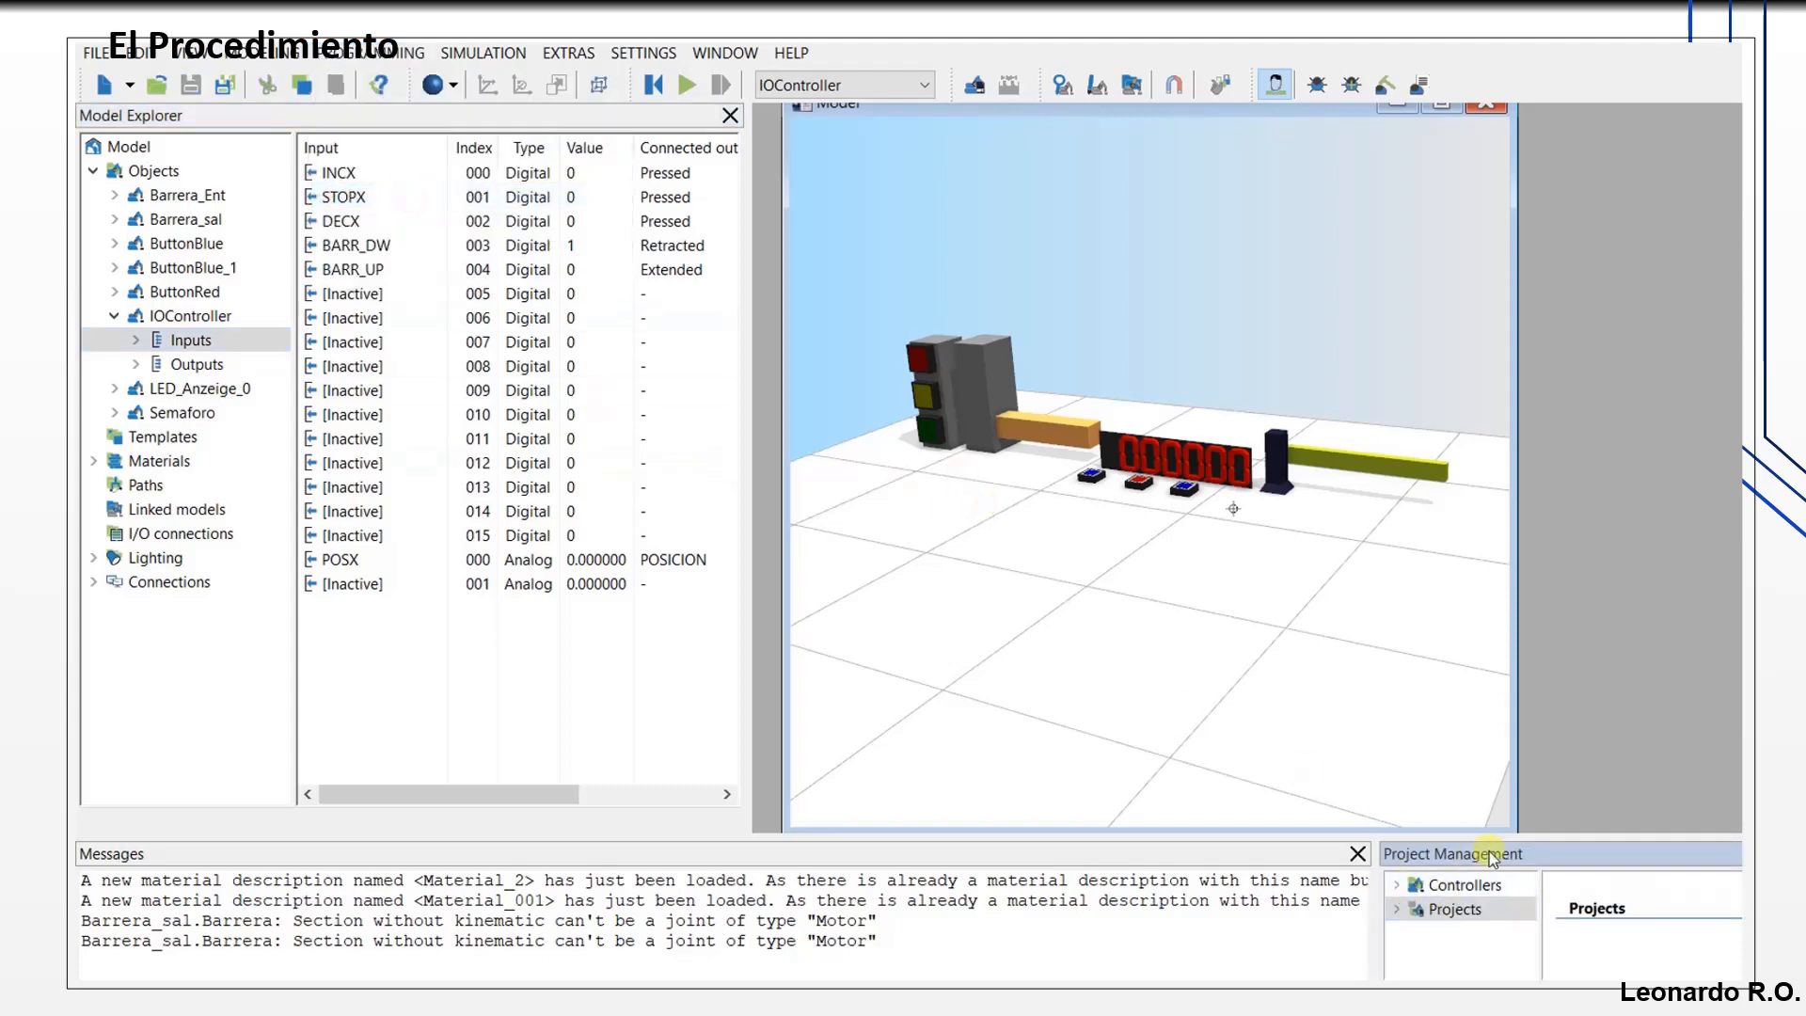
pyautogui.moveTo(1490, 853); pyautogui.dragTo(391, 357)
pyautogui.click(282, 418)
pyautogui.click(367, 434)
pyautogui.moveTo(554, 500); pyautogui.dragTo(556, 605)
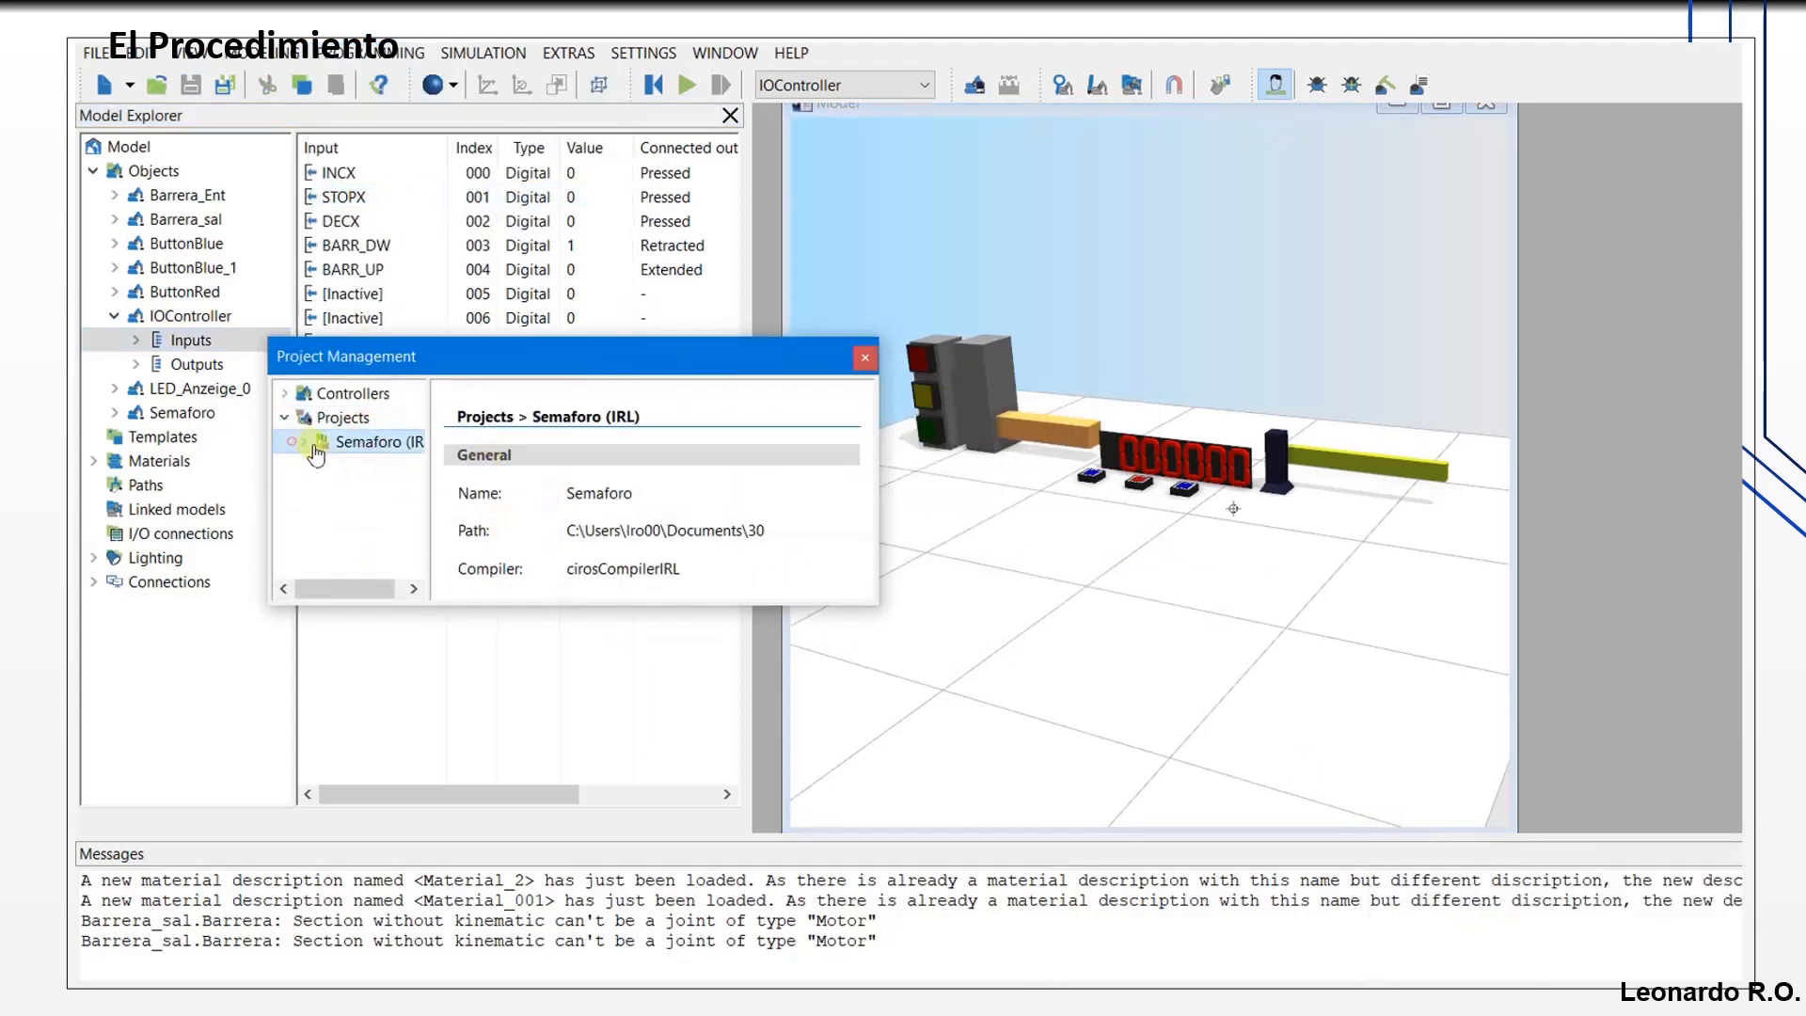
pyautogui.click(305, 443)
pyautogui.click(365, 465)
pyautogui.click(549, 526)
pyautogui.doubleClick(548, 526)
pyautogui.click(864, 358)
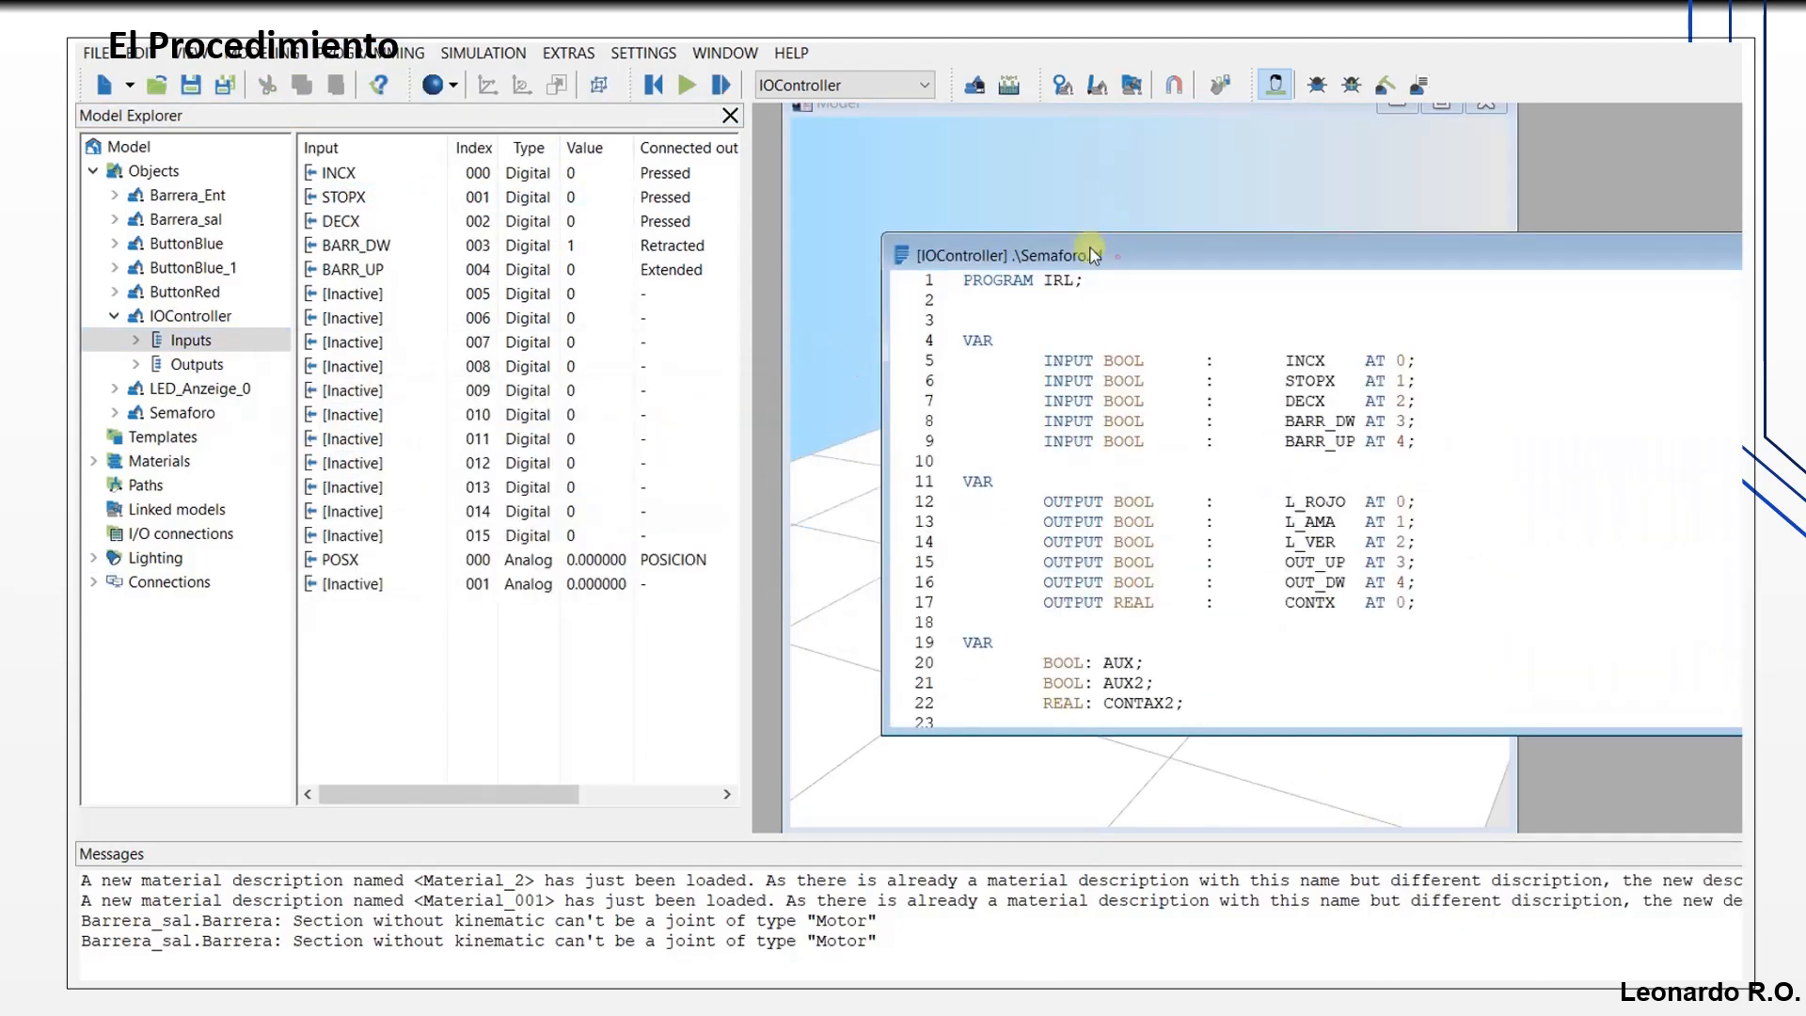
pyautogui.doubleClick(1092, 248)
# Step: Duplicate the OUT_DW output declaration in Semaforo.irl and change the copy to OUT_BAR AT 5
pyautogui.moveTo(1310, 378); pyautogui.dragTo(1029, 376)
pyautogui.moveTo(1300, 516); pyautogui.dragTo(926, 517)
pyautogui.hotkey('ctrl', 'c')
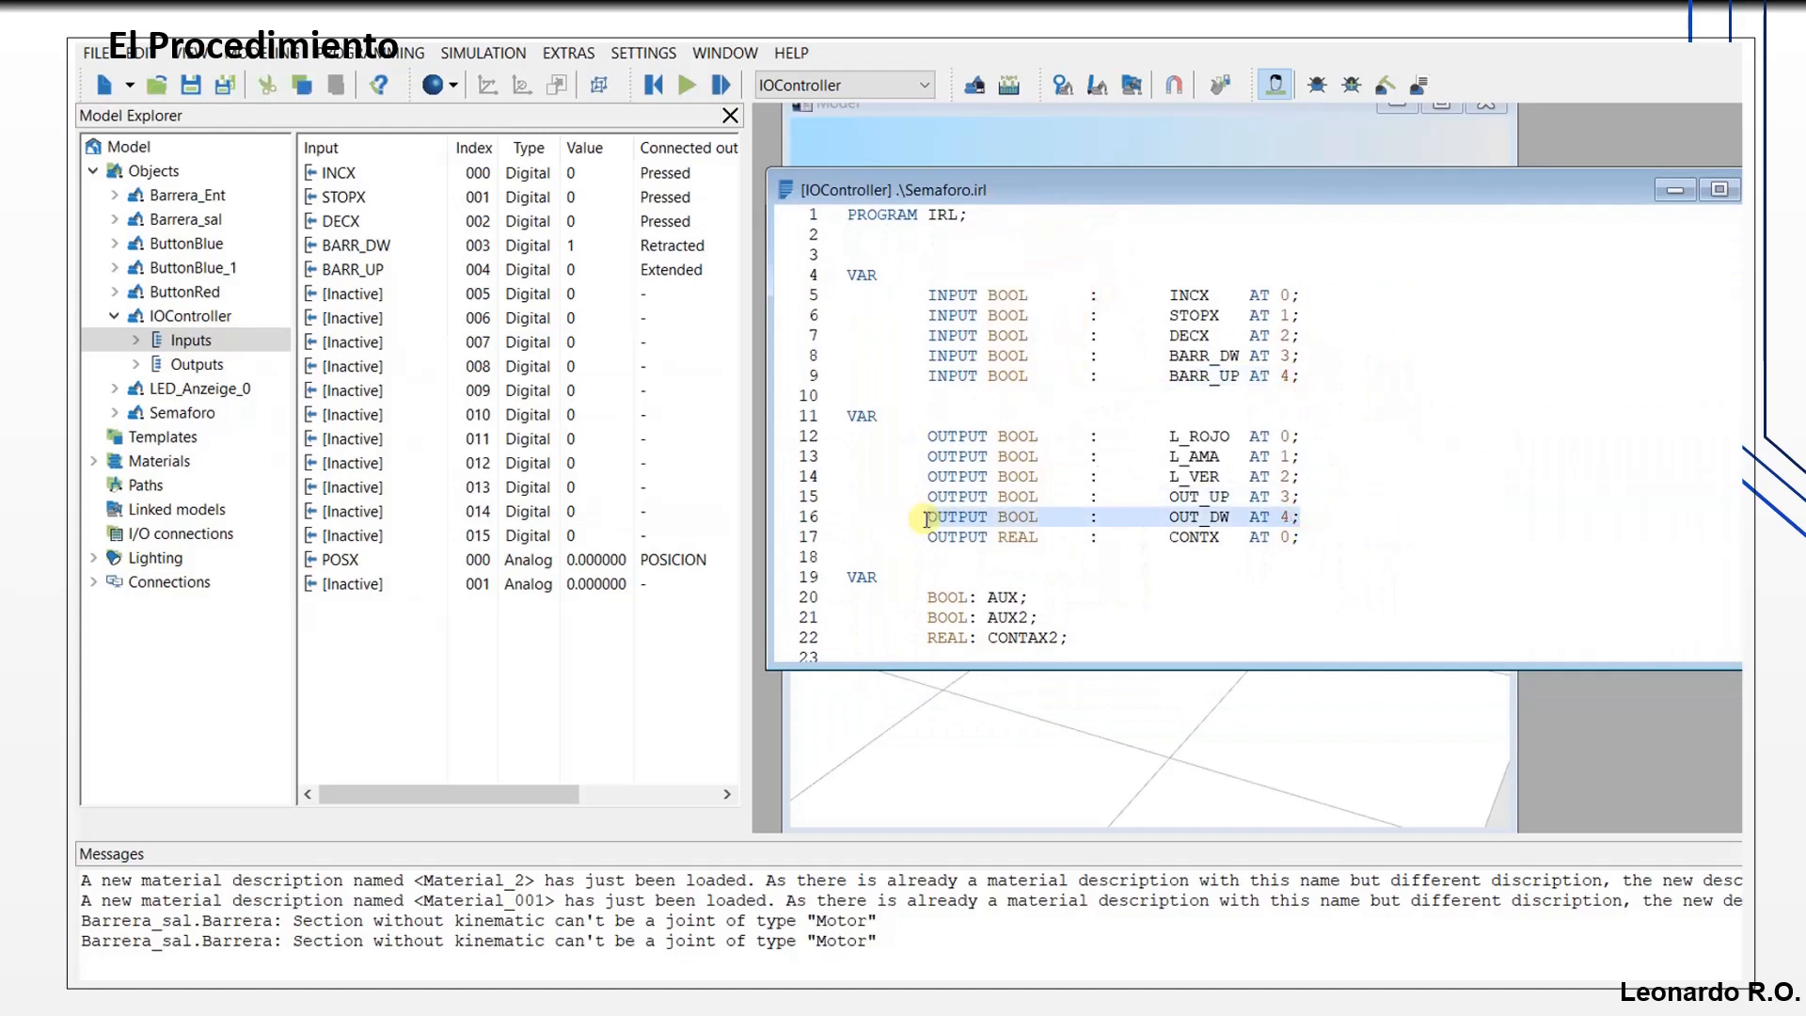
pyautogui.click(1310, 516)
pyautogui.press('Return')
pyautogui.hotkey('ctrl', 'v')
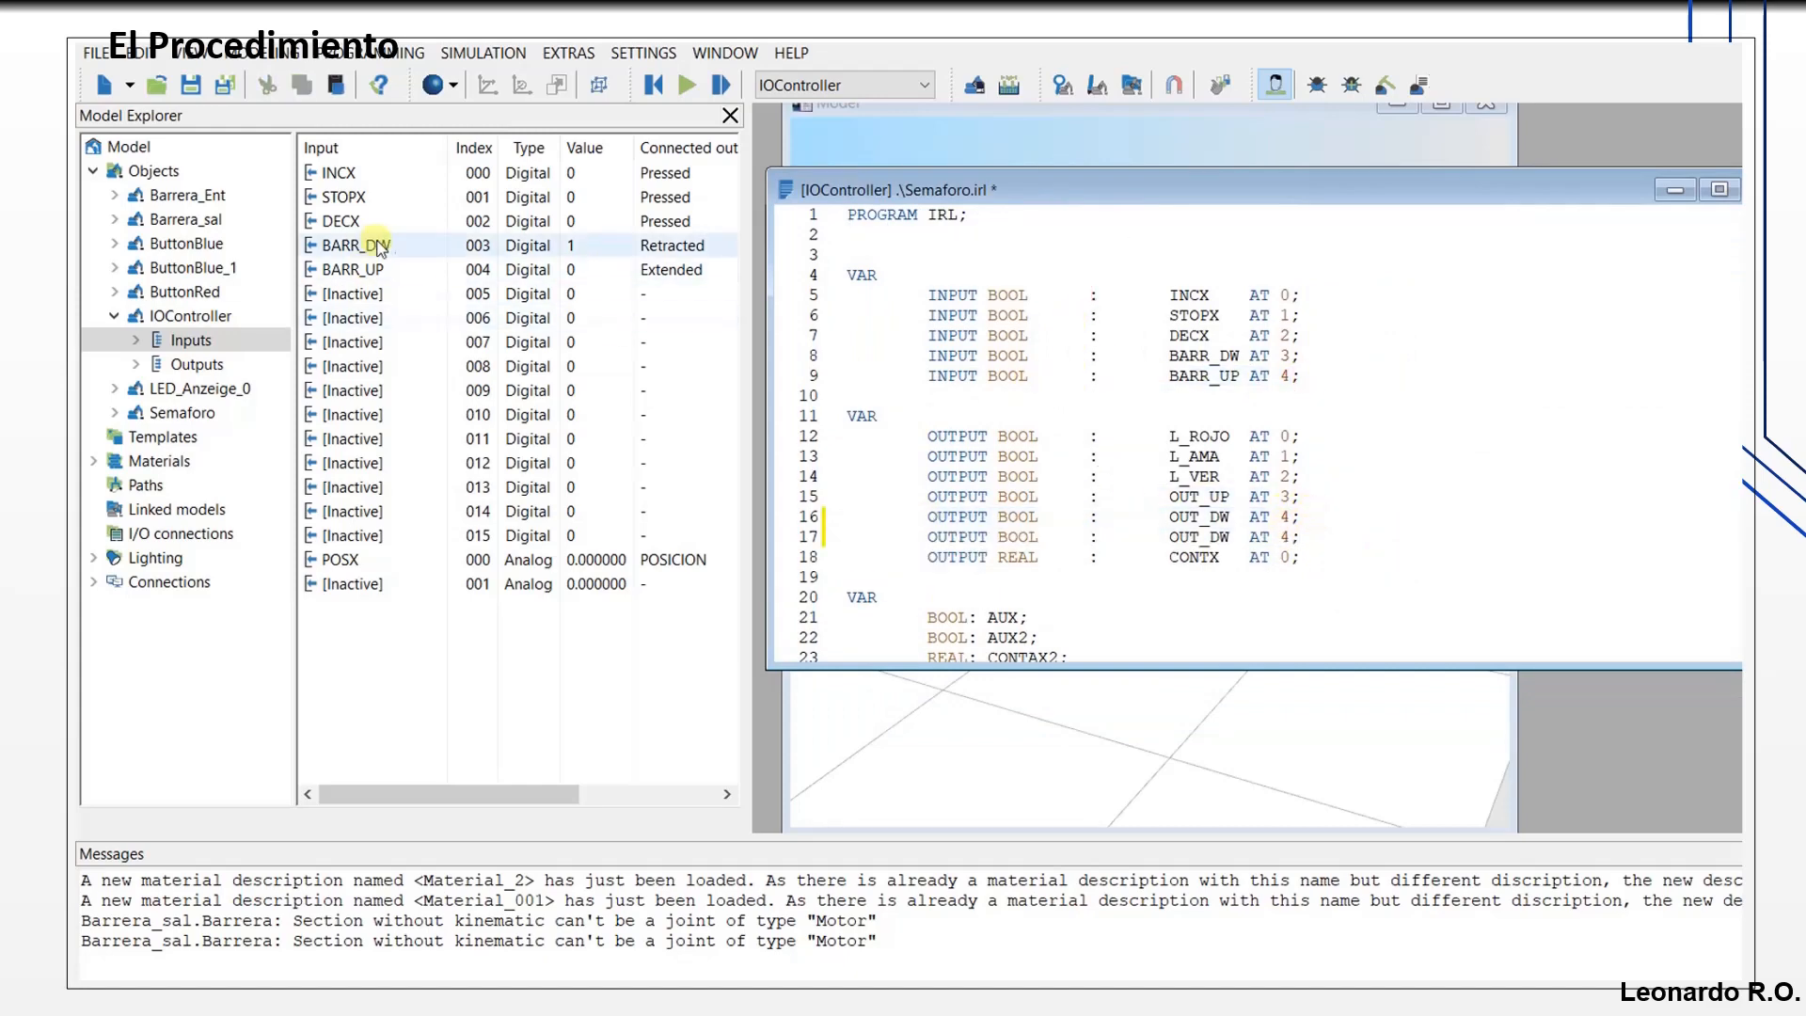
pyautogui.click(183, 366)
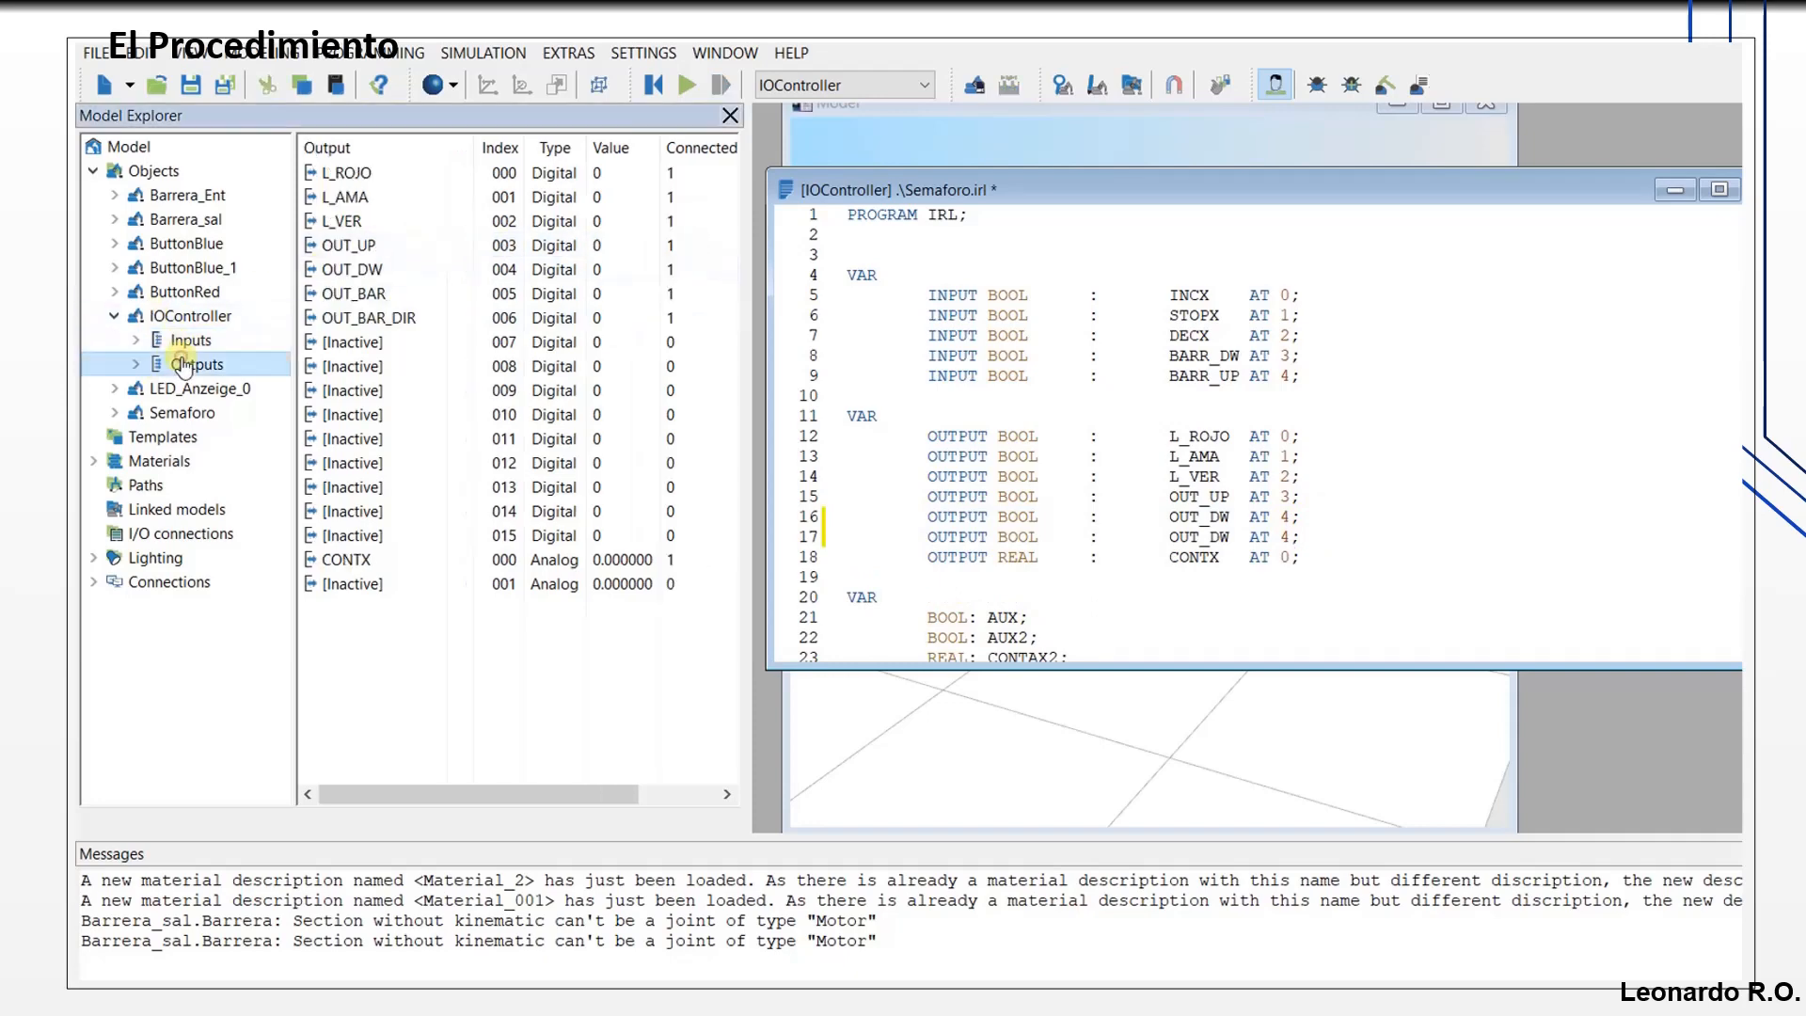
pyautogui.click(1243, 543)
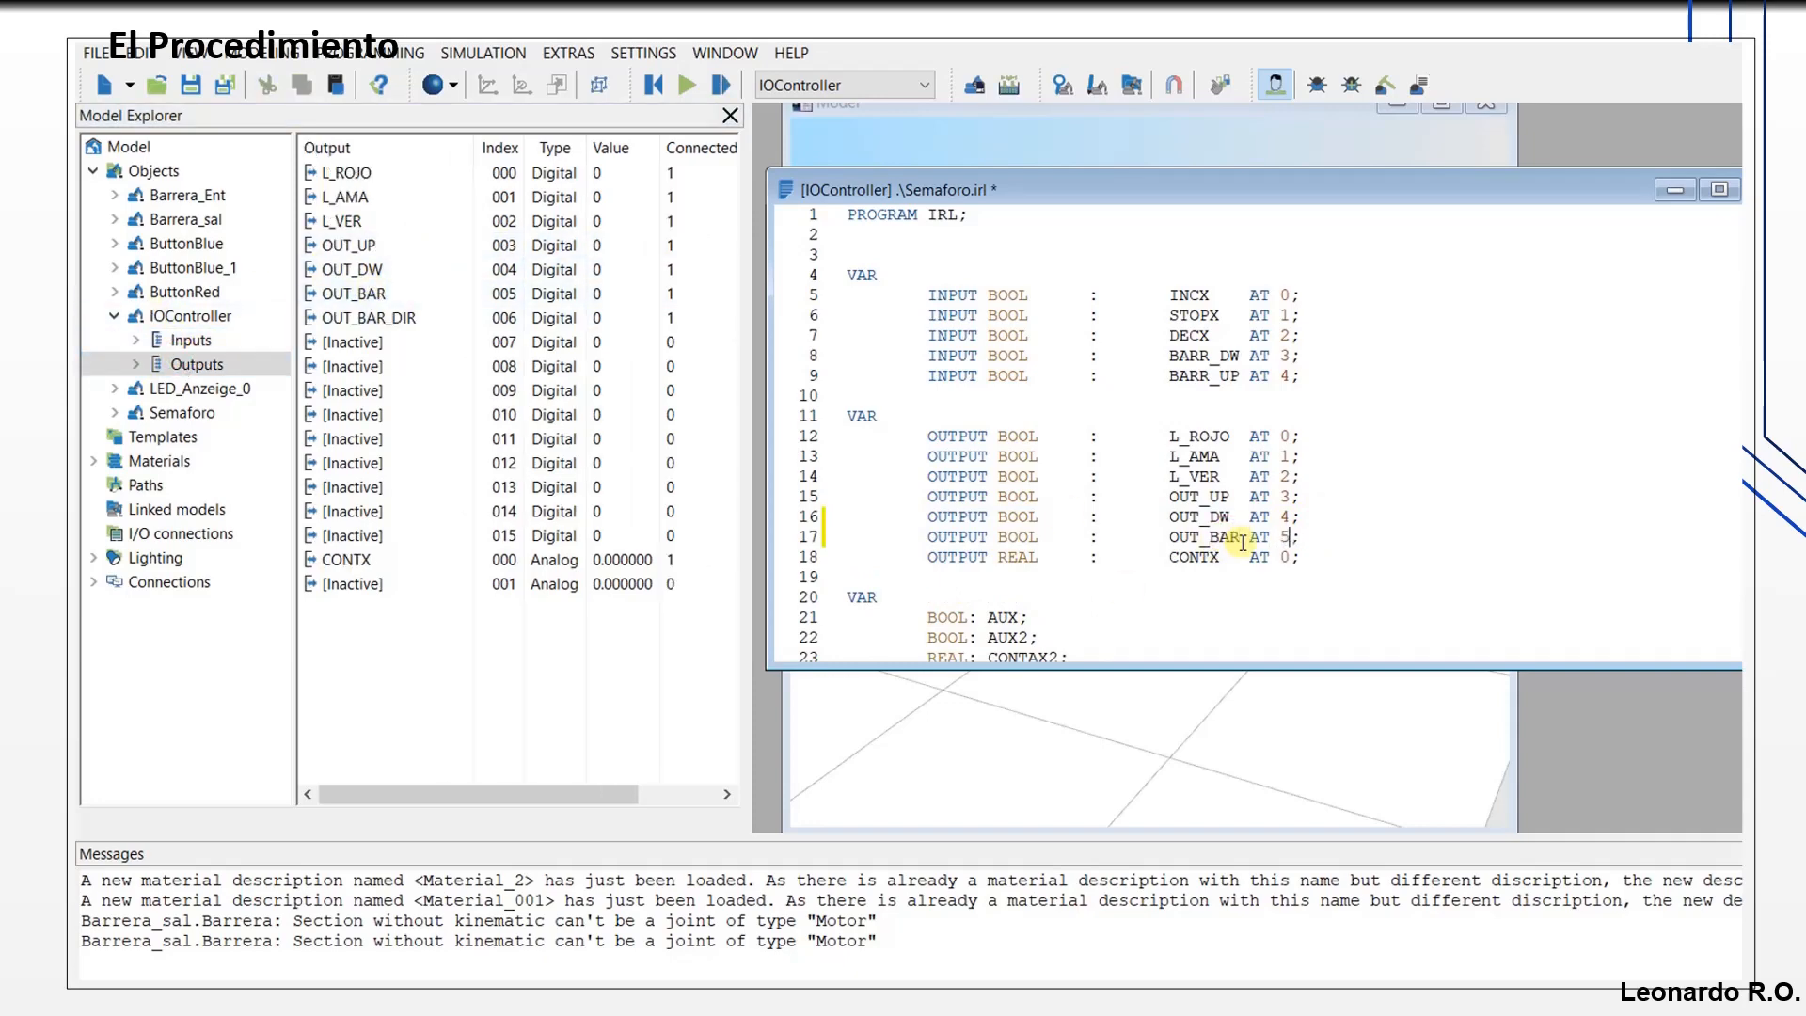
# Step: Add an OUTPUT BOOL declaration for OUT_BAR_DIR AT 6 below OUT_BAR in Semaforo.irl
pyautogui.press('Right')
pyautogui.press('Return')
pyautogui.hotkey('ctrl', 'v')
pyautogui.press('Left')
pyautogui.press('Left')
pyautogui.press('Left')
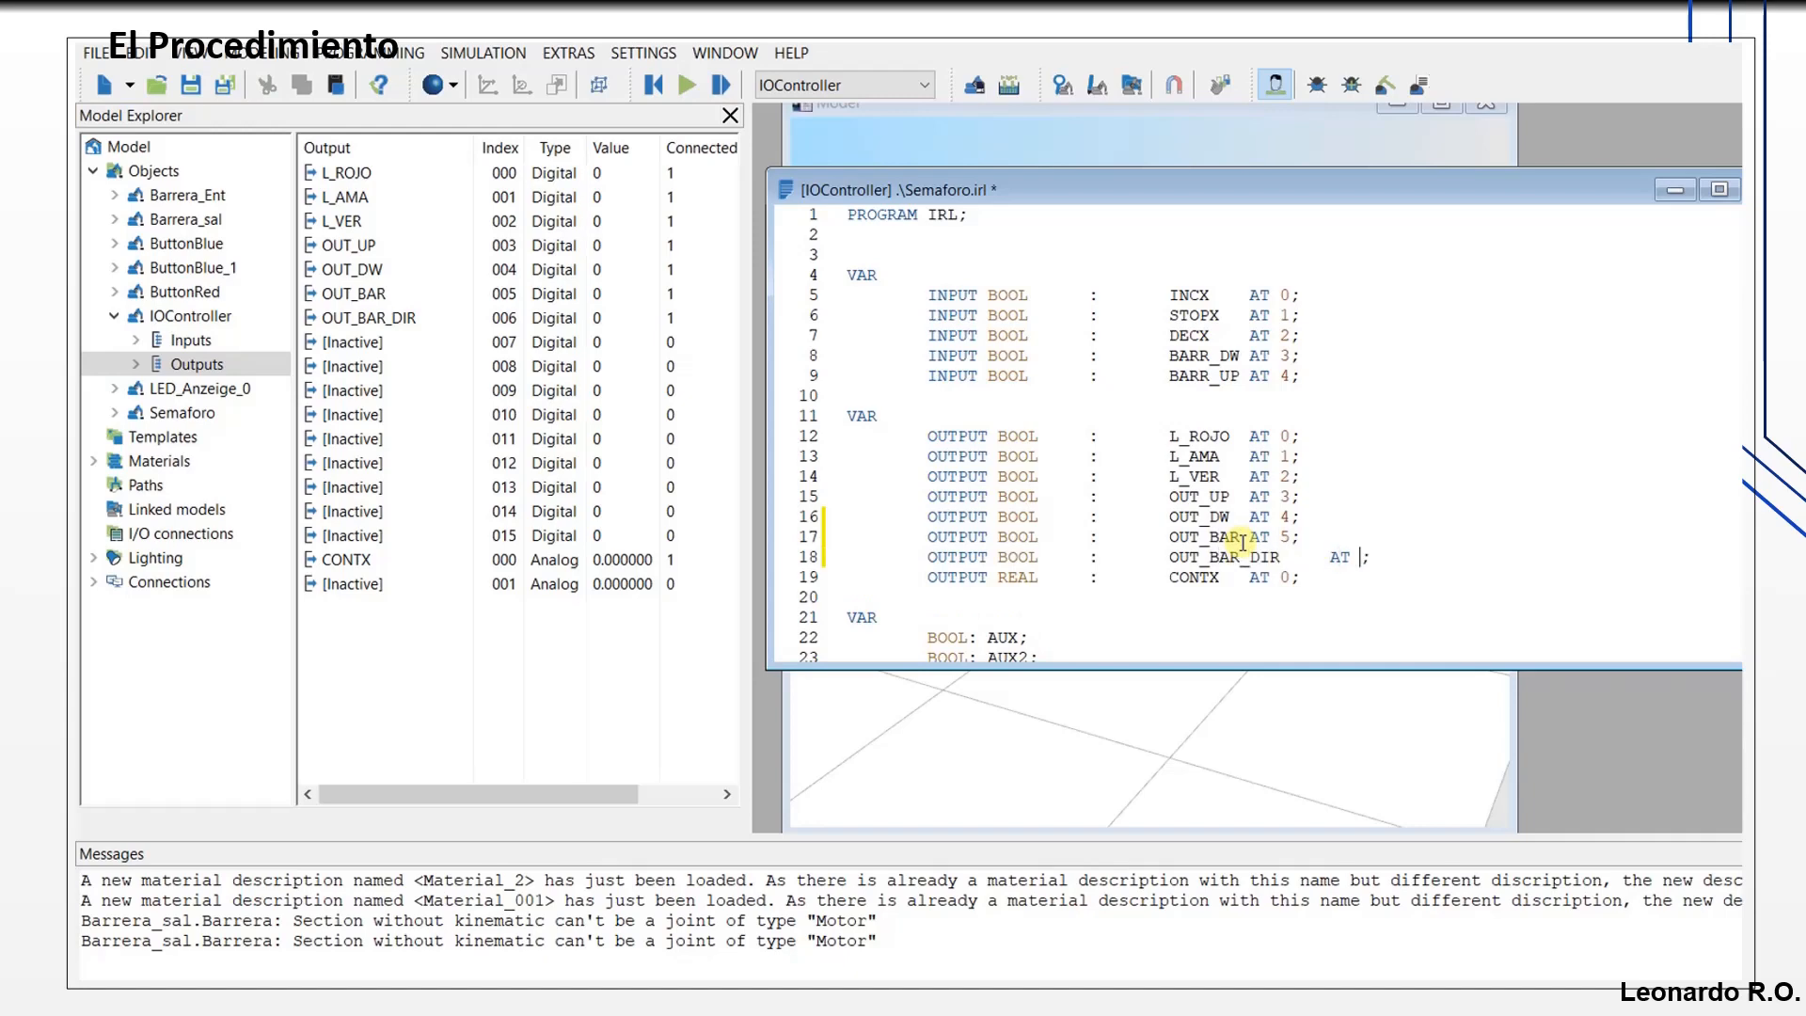
# Step: Duplicate the BARR_UP input declaration on the line below and change the copy's type to REAL
pyautogui.click(1316, 375)
pyautogui.hotkey('shift', 'Home')
pyautogui.hotkey('ctrl', 'c')
pyautogui.press('Right')
pyautogui.press('Return')
pyautogui.hotkey('ctrl', 'v')
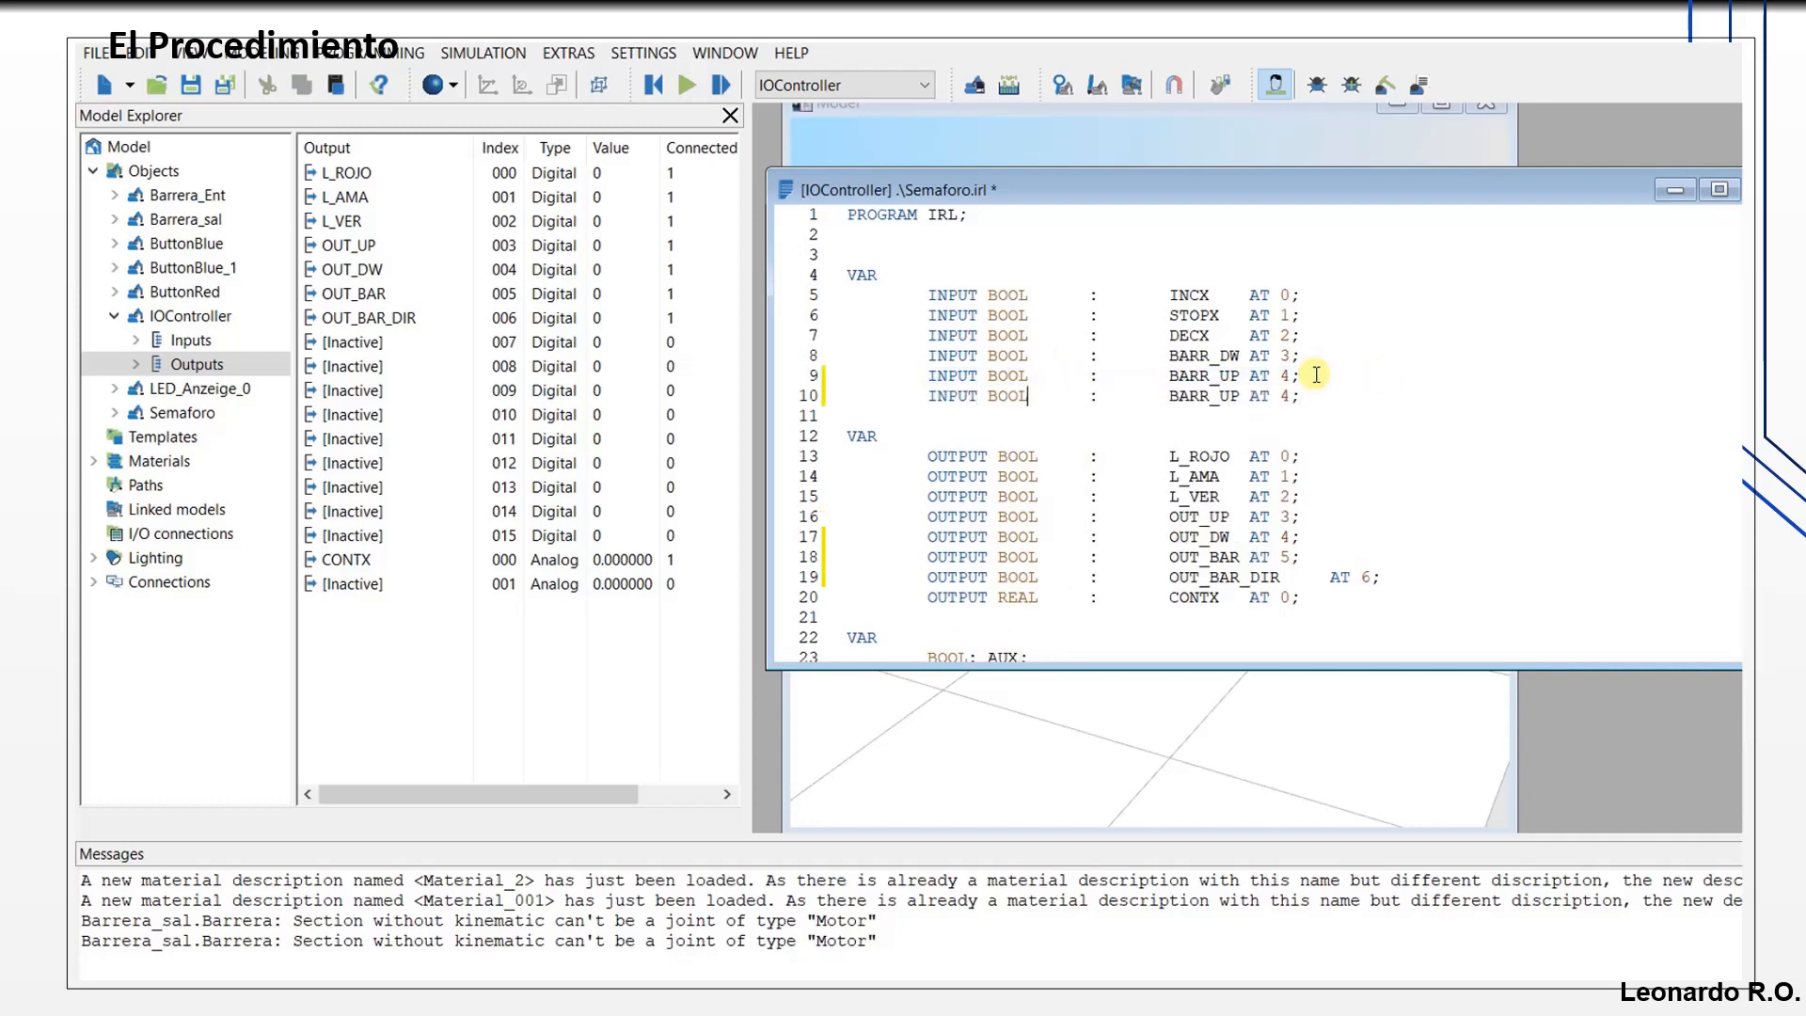
pyautogui.press('BackSpace')
pyautogui.press('BackSpace')
pyautogui.press('BackSpace')
pyautogui.press('BackSpace')
pyautogui.write('REAL')
# Step: Check the IOController's analog inputs and rename the new REAL input declaration to POSX AT 0
pyautogui.click(191, 340)
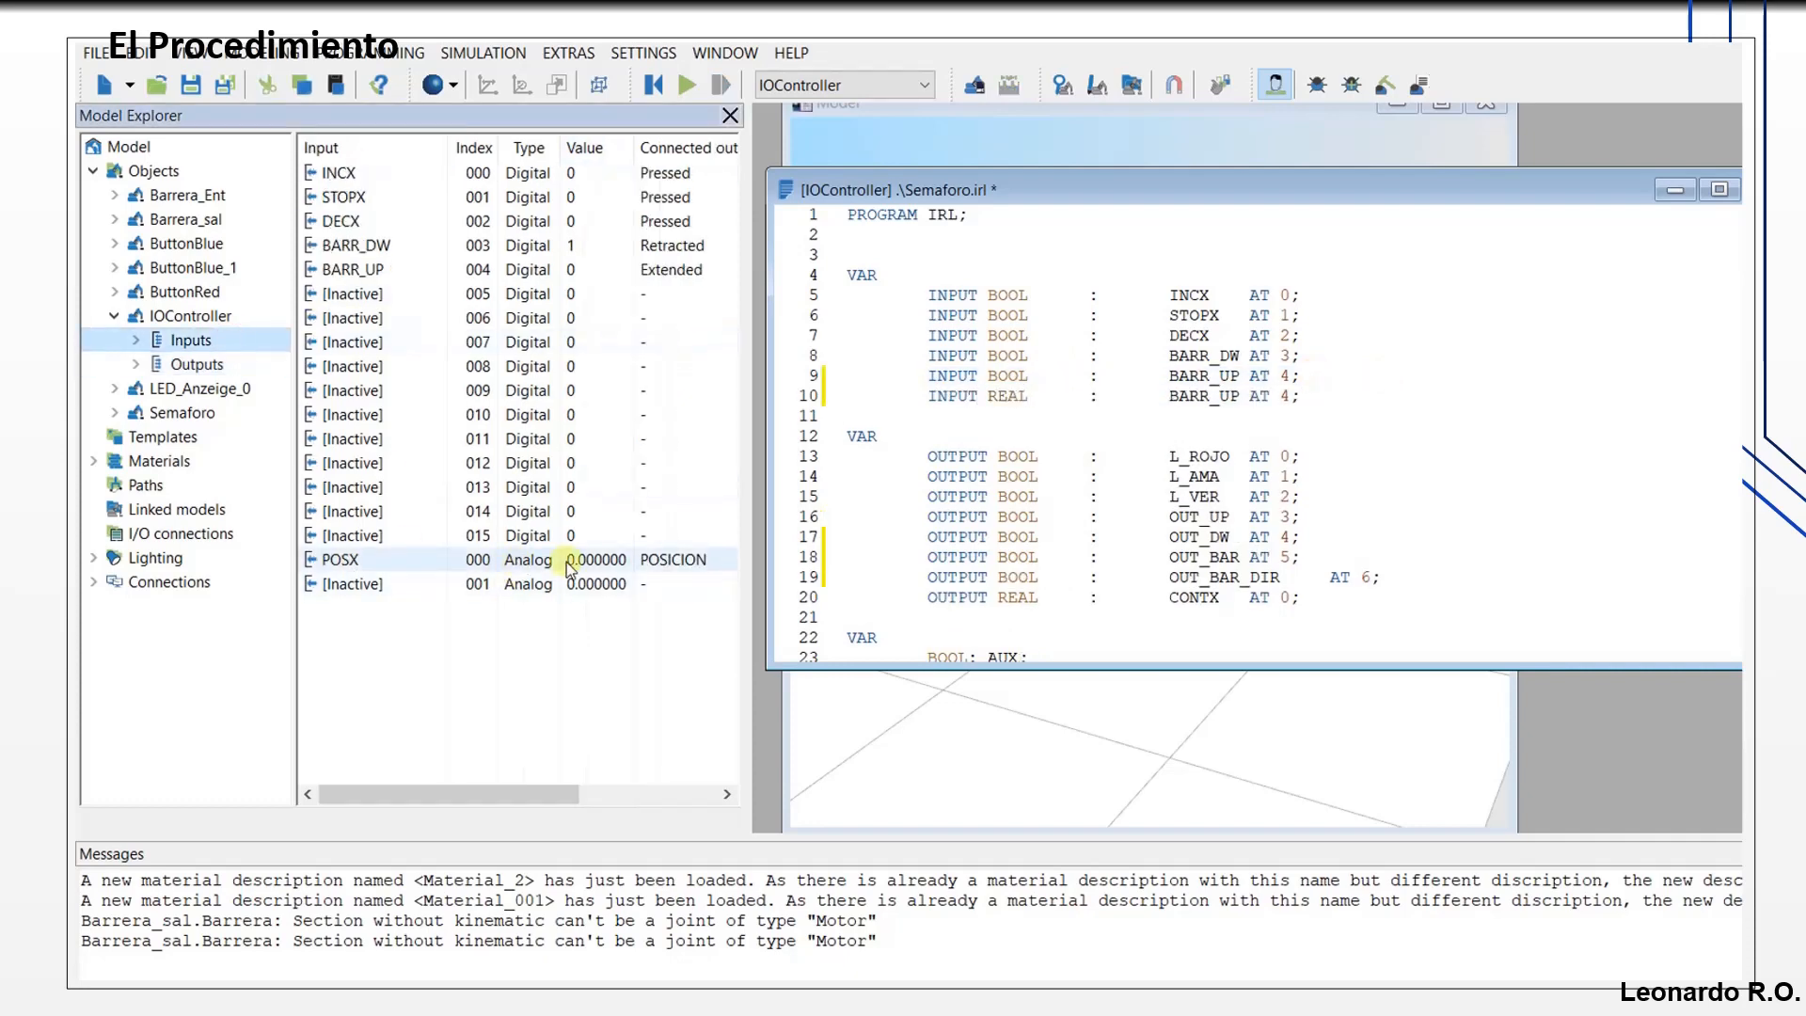
pyautogui.doubleClick(1194, 396)
pyautogui.write('POSX')
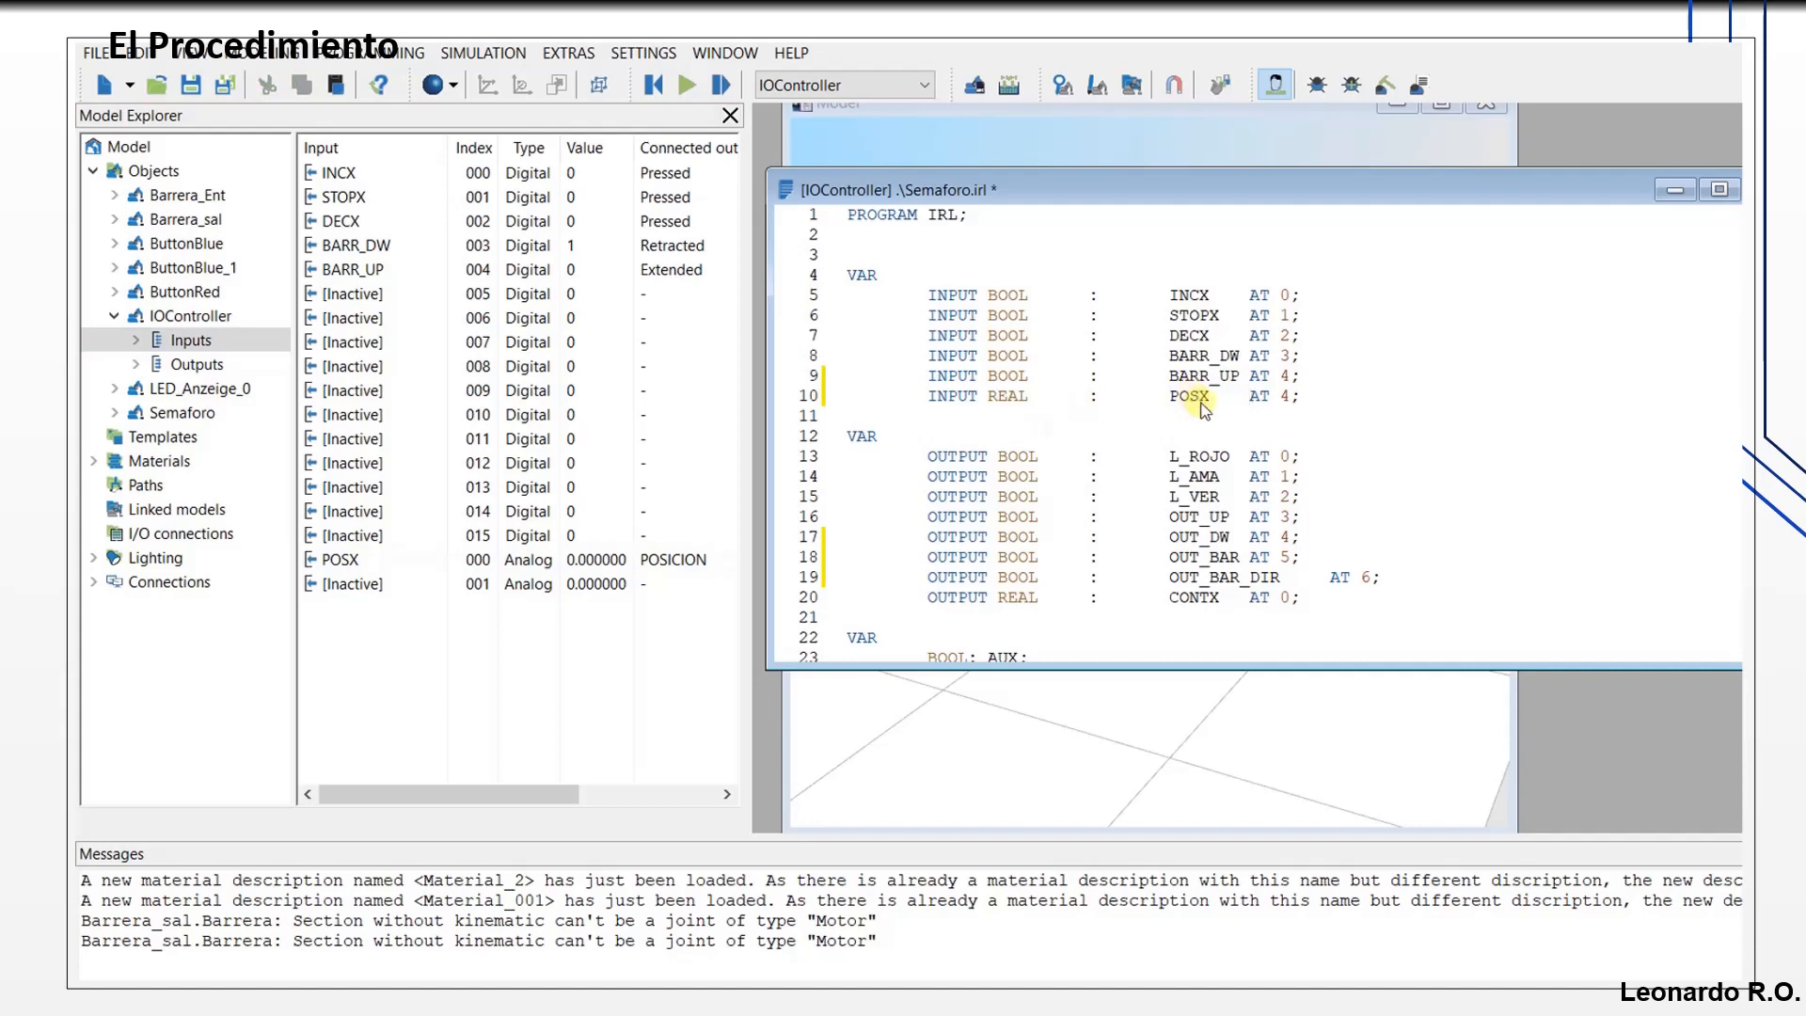
pyautogui.doubleClick(1284, 395)
pyautogui.write('0')
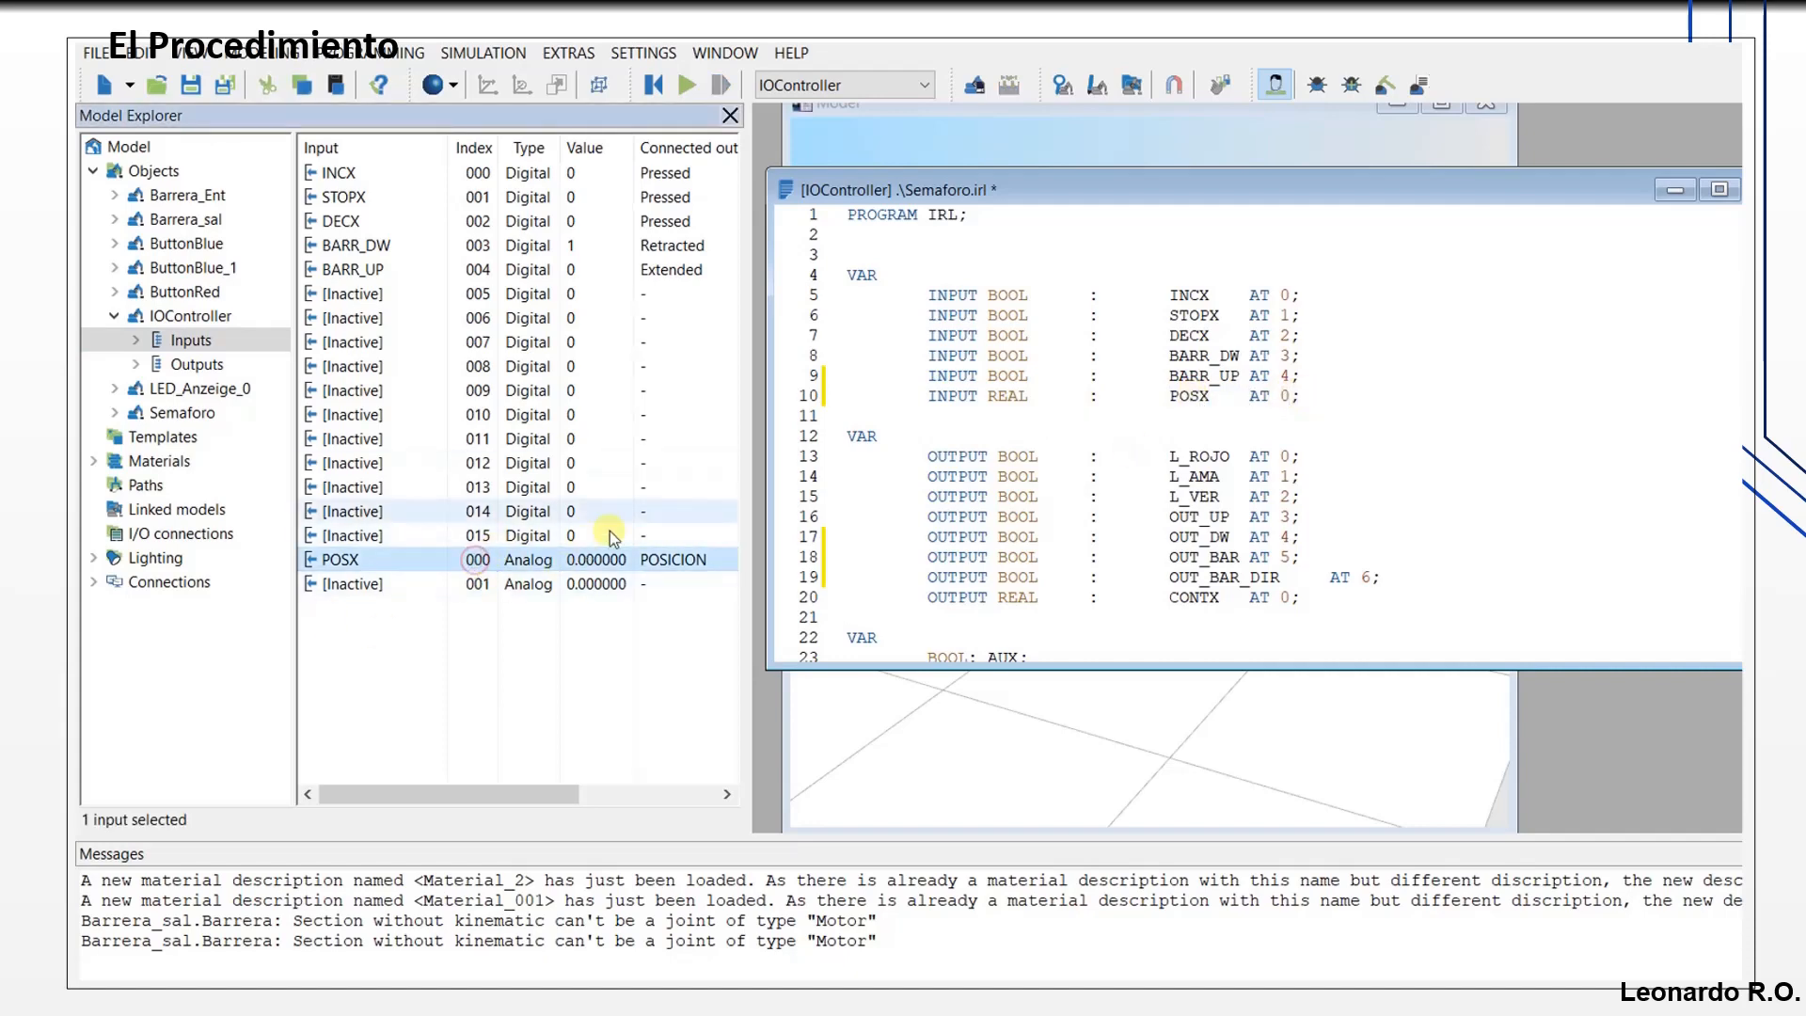
# Step: Close the Model Explorer and move and resize the Semaforo.irl editor so it sits beside the model view
pyautogui.click(730, 115)
pyautogui.moveTo(807, 193); pyautogui.dragTo(1349, 162)
pyautogui.moveTo(1805, 414); pyautogui.dragTo(1602, 415)
pyautogui.moveTo(1206, 635); pyautogui.dragTo(1206, 813)
# Step: Extend the IF DECX condition with AND POSX<5 and start an empty line beneath it
pyautogui.click(1132, 586)
pyautogui.scroll(-11, 1139, 564)
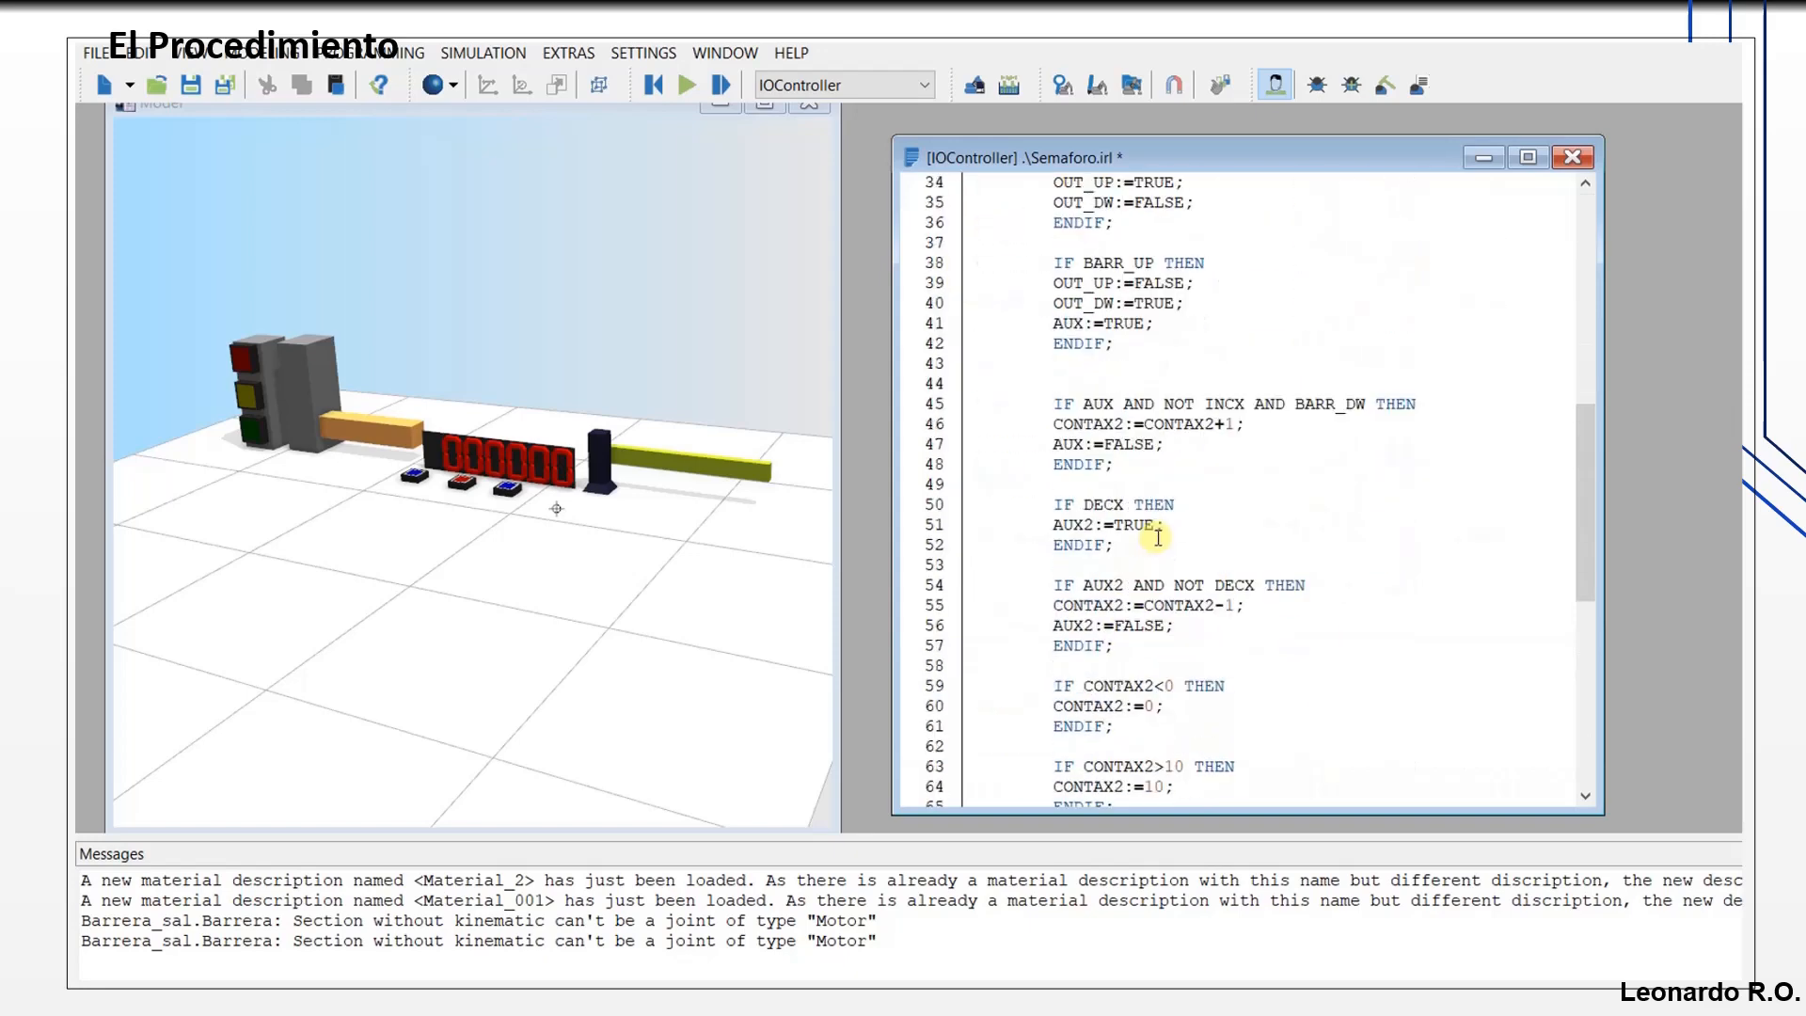
pyautogui.scroll(1, 1183, 515)
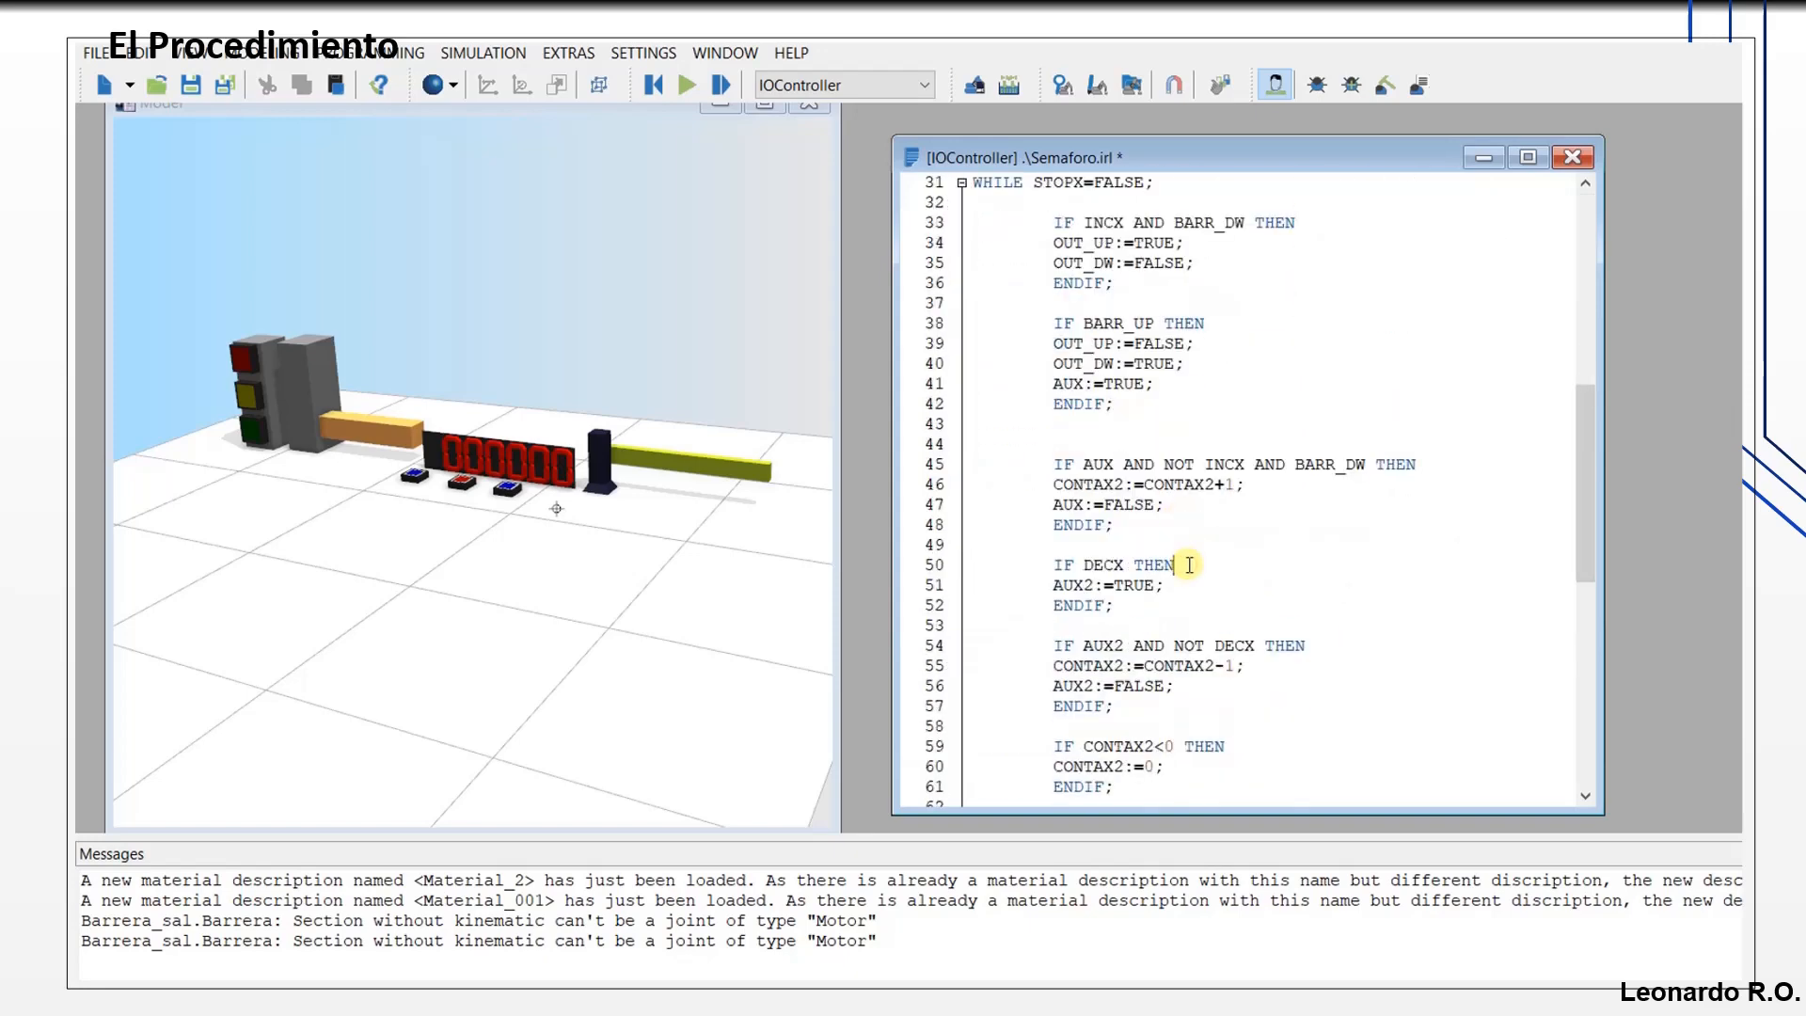
pyautogui.write('AND POSX<5')
pyautogui.press('Return')
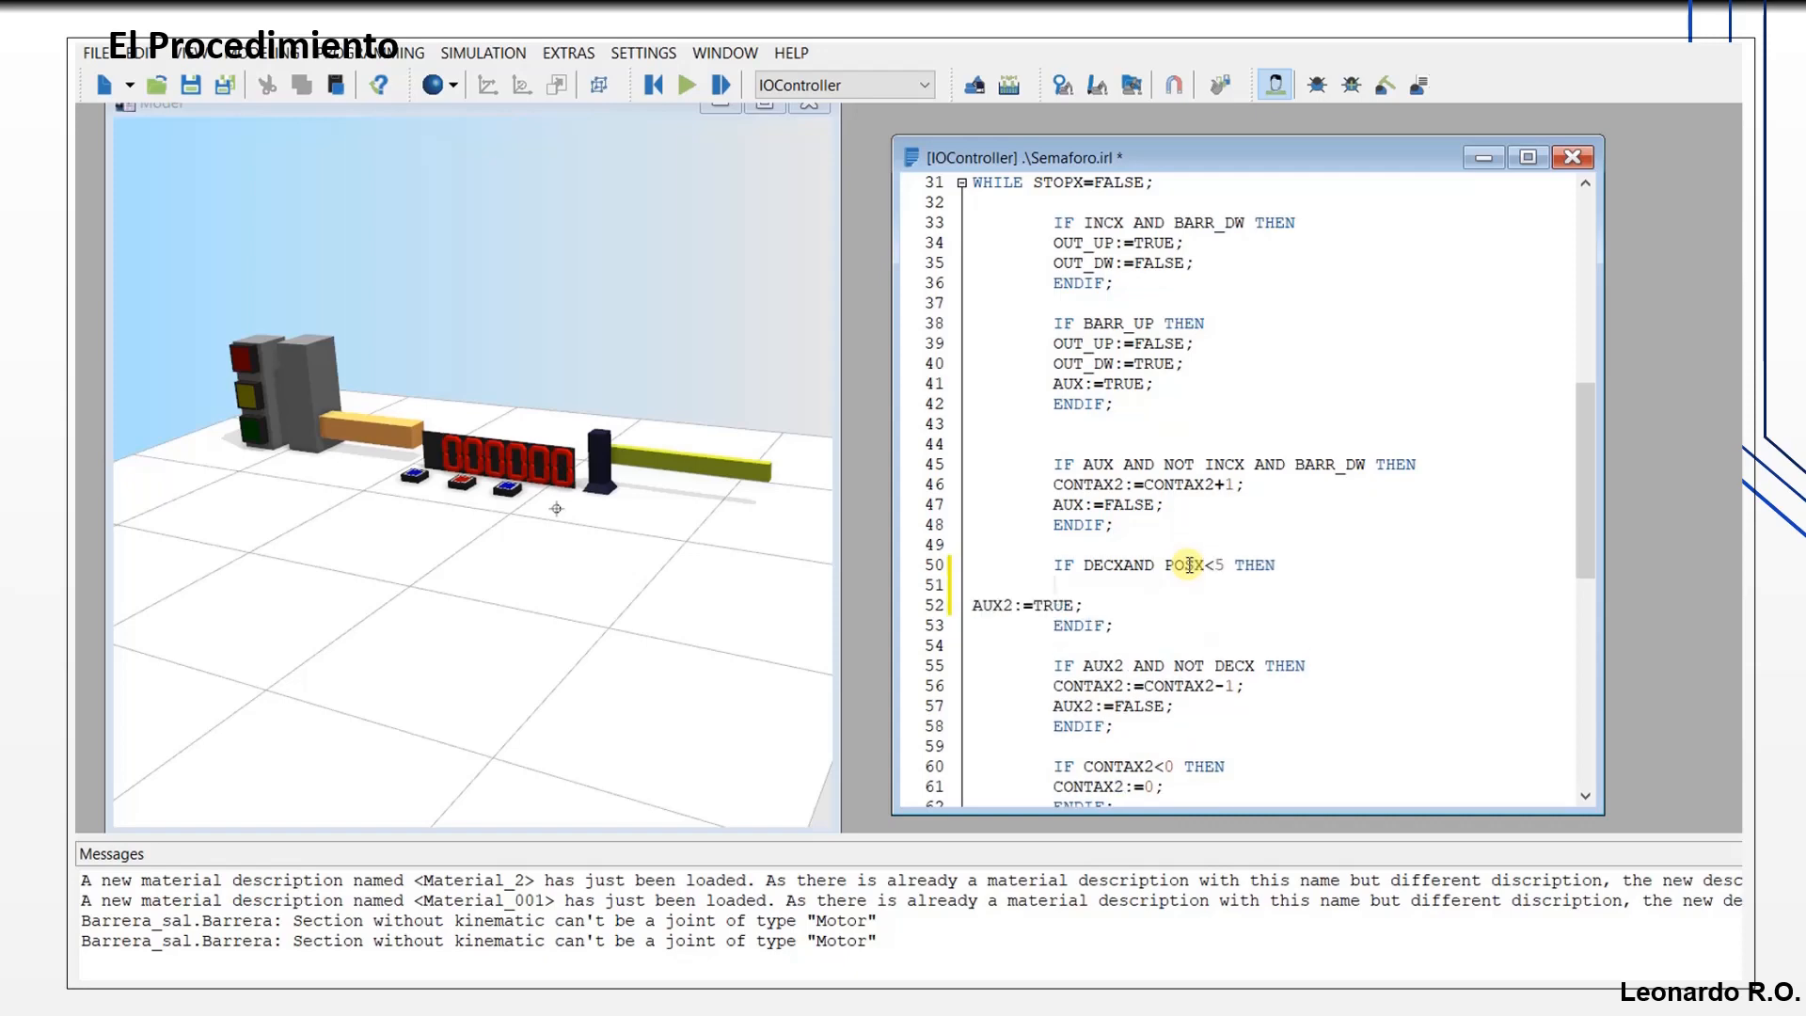
# Step: Write OUT_BAR:=TRUE; as the first statement of the IF DECX block
pyautogui.scroll(7, 1191, 550)
pyautogui.scroll(-5, 1327, 400)
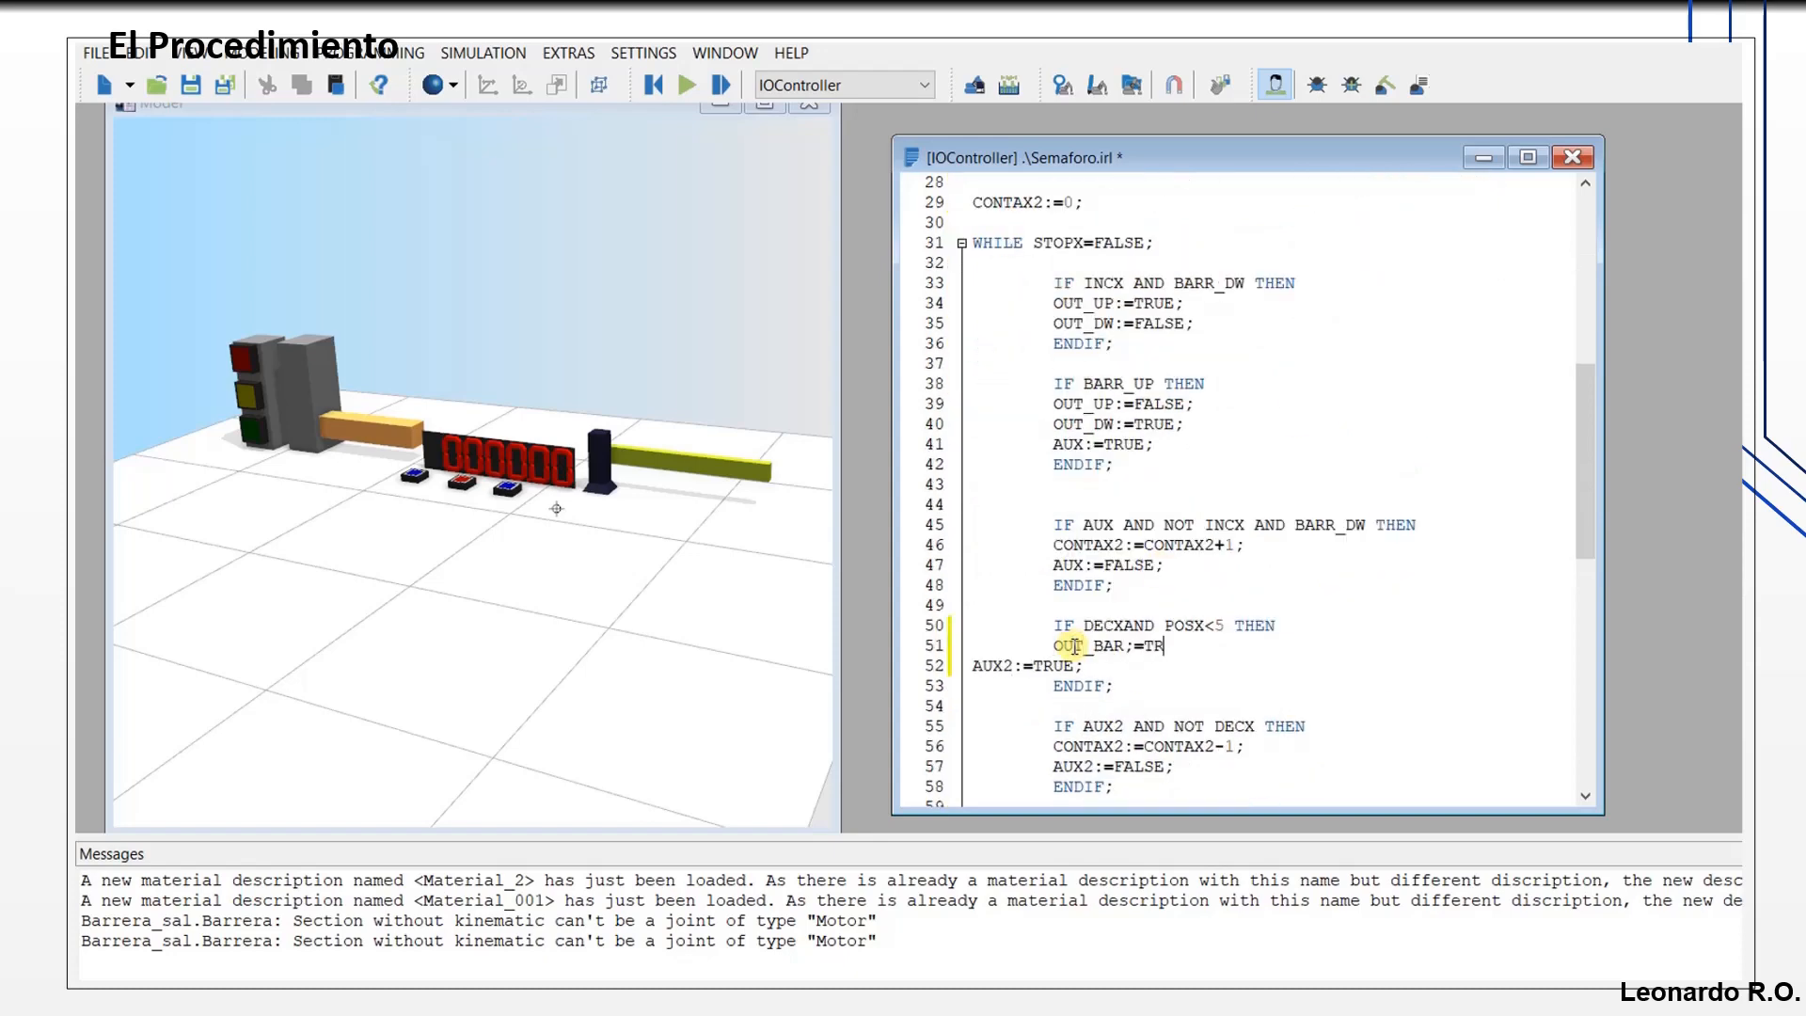
pyautogui.press('Return')
pyautogui.press('Delete')
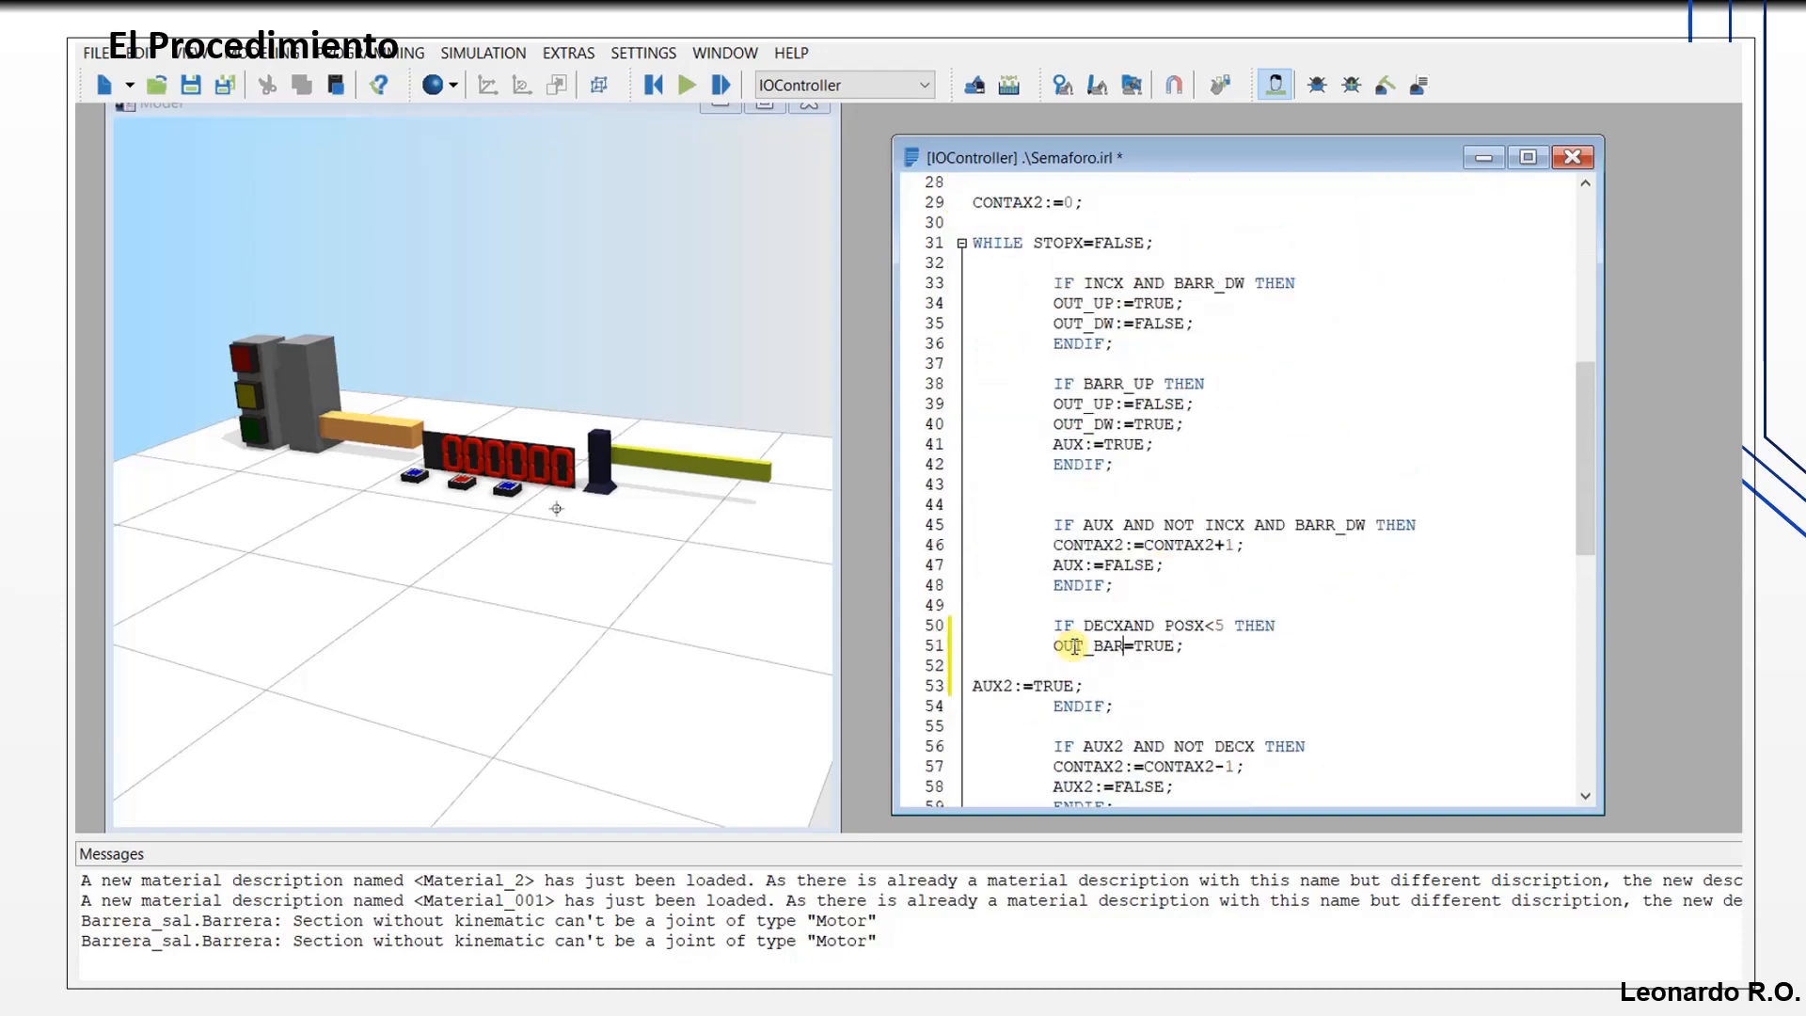
pyautogui.write(':')
# Step: Duplicate the OUT_BAR assignment on the line below and change the copy to OUT_BAR_DIR:=FALSE;
pyautogui.press('Down')
pyautogui.press('Up')
pyautogui.press('Home')
pyautogui.hotkey('shift', 'End')
pyautogui.hotkey('ctrl', 'c')
pyautogui.press('End')
pyautogui.press('Return')
pyautogui.hotkey('ctrl', 'v')
pyautogui.press('Left')
pyautogui.press('Left')
pyautogui.press('Left')
pyautogui.press('Left')
pyautogui.press('Left')
pyautogui.press('Left')
pyautogui.press('Left')
pyautogui.write('_DIR')
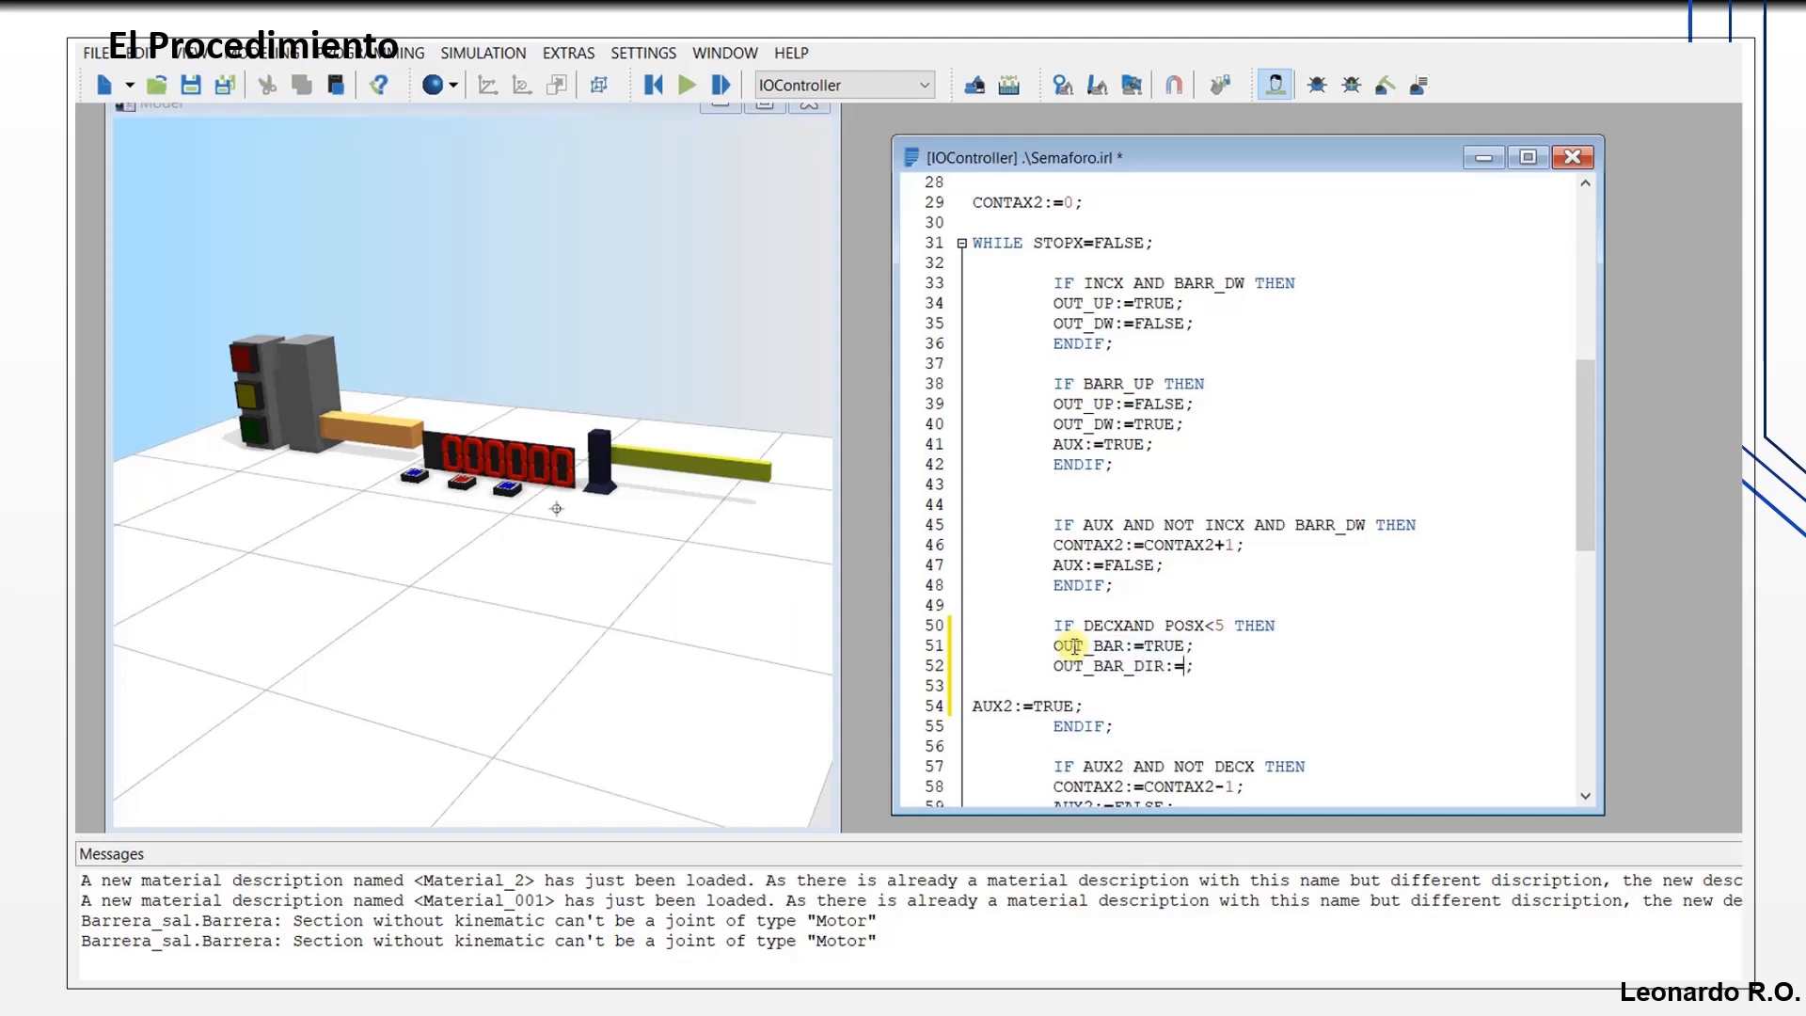
# Step: Remove the AUX2:=TRUE; statement and the blank line from the IF DECX block
pyautogui.hotkey('shift', 'End')
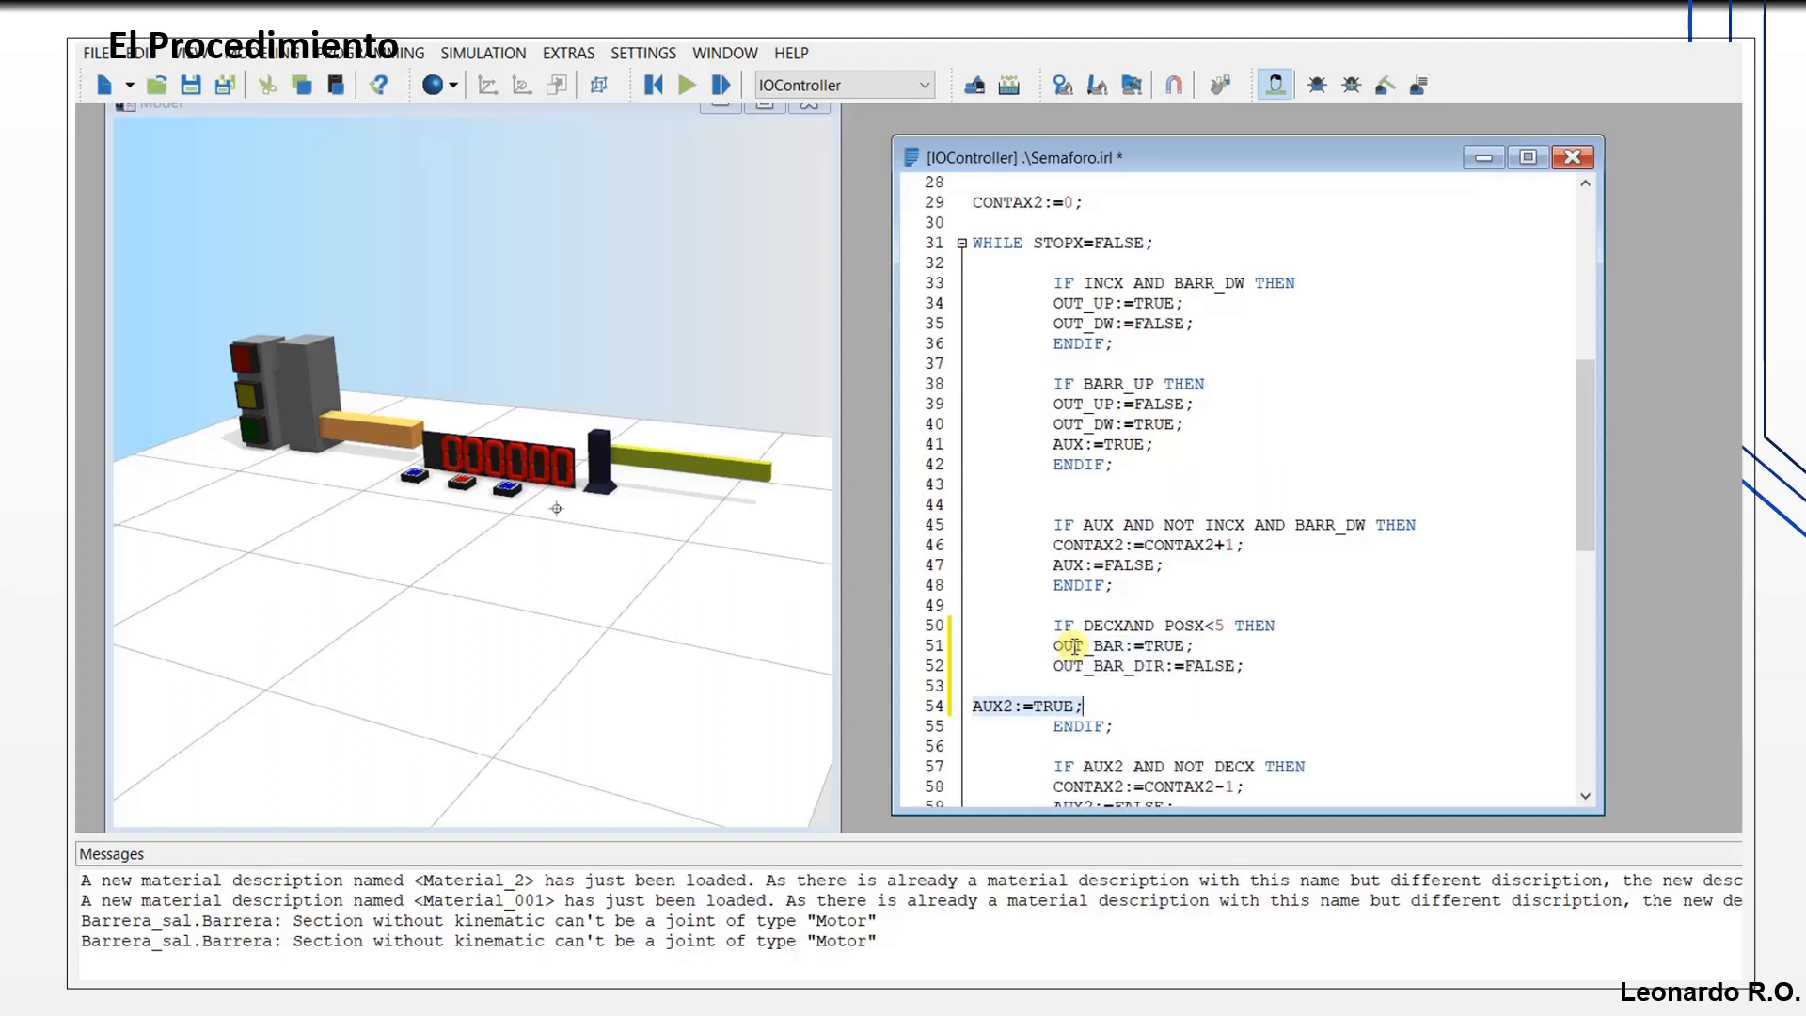
pyautogui.press('BackSpace')
pyautogui.press('BackSpace')
pyautogui.press('BackSpace')
pyautogui.press('BackSpace')
pyautogui.press('Down')
# Step: Start a new block with IF POSX>85 THEN below the IF DECX block
pyautogui.press('Return')
pyautogui.press('Return')
pyautogui.scroll(-4, 1304, 492)
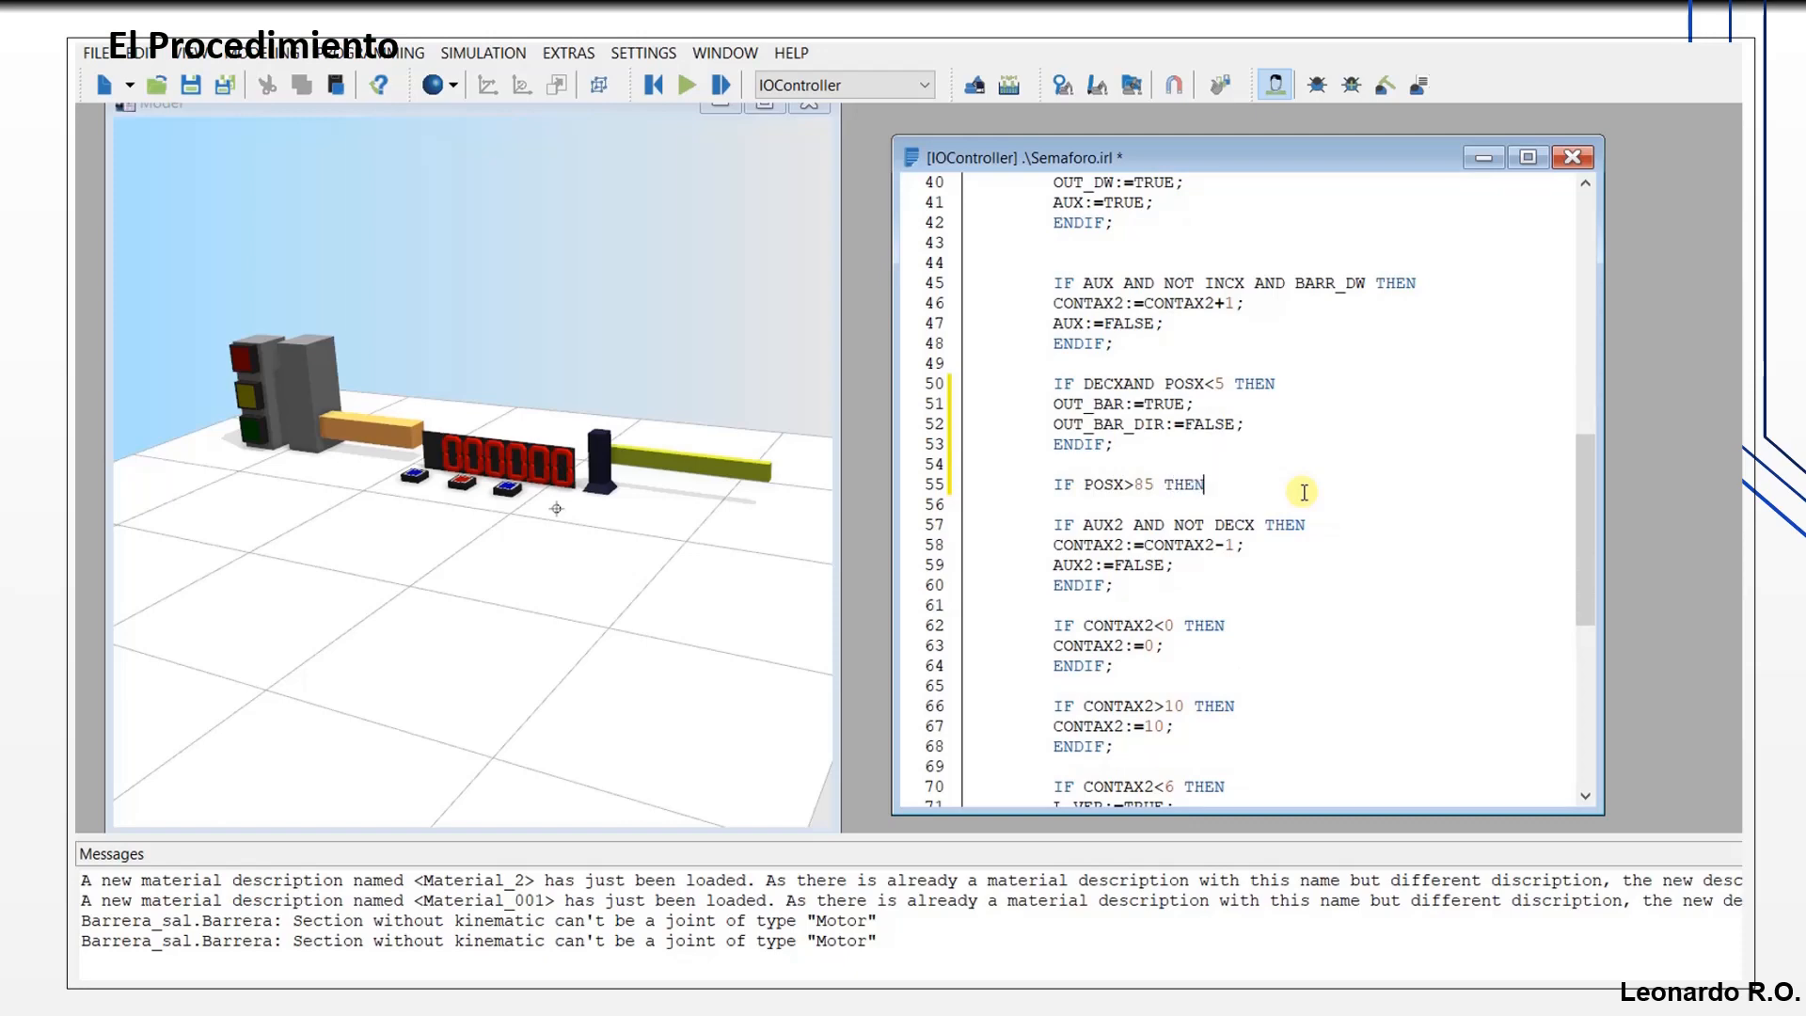
pyautogui.press('Return')
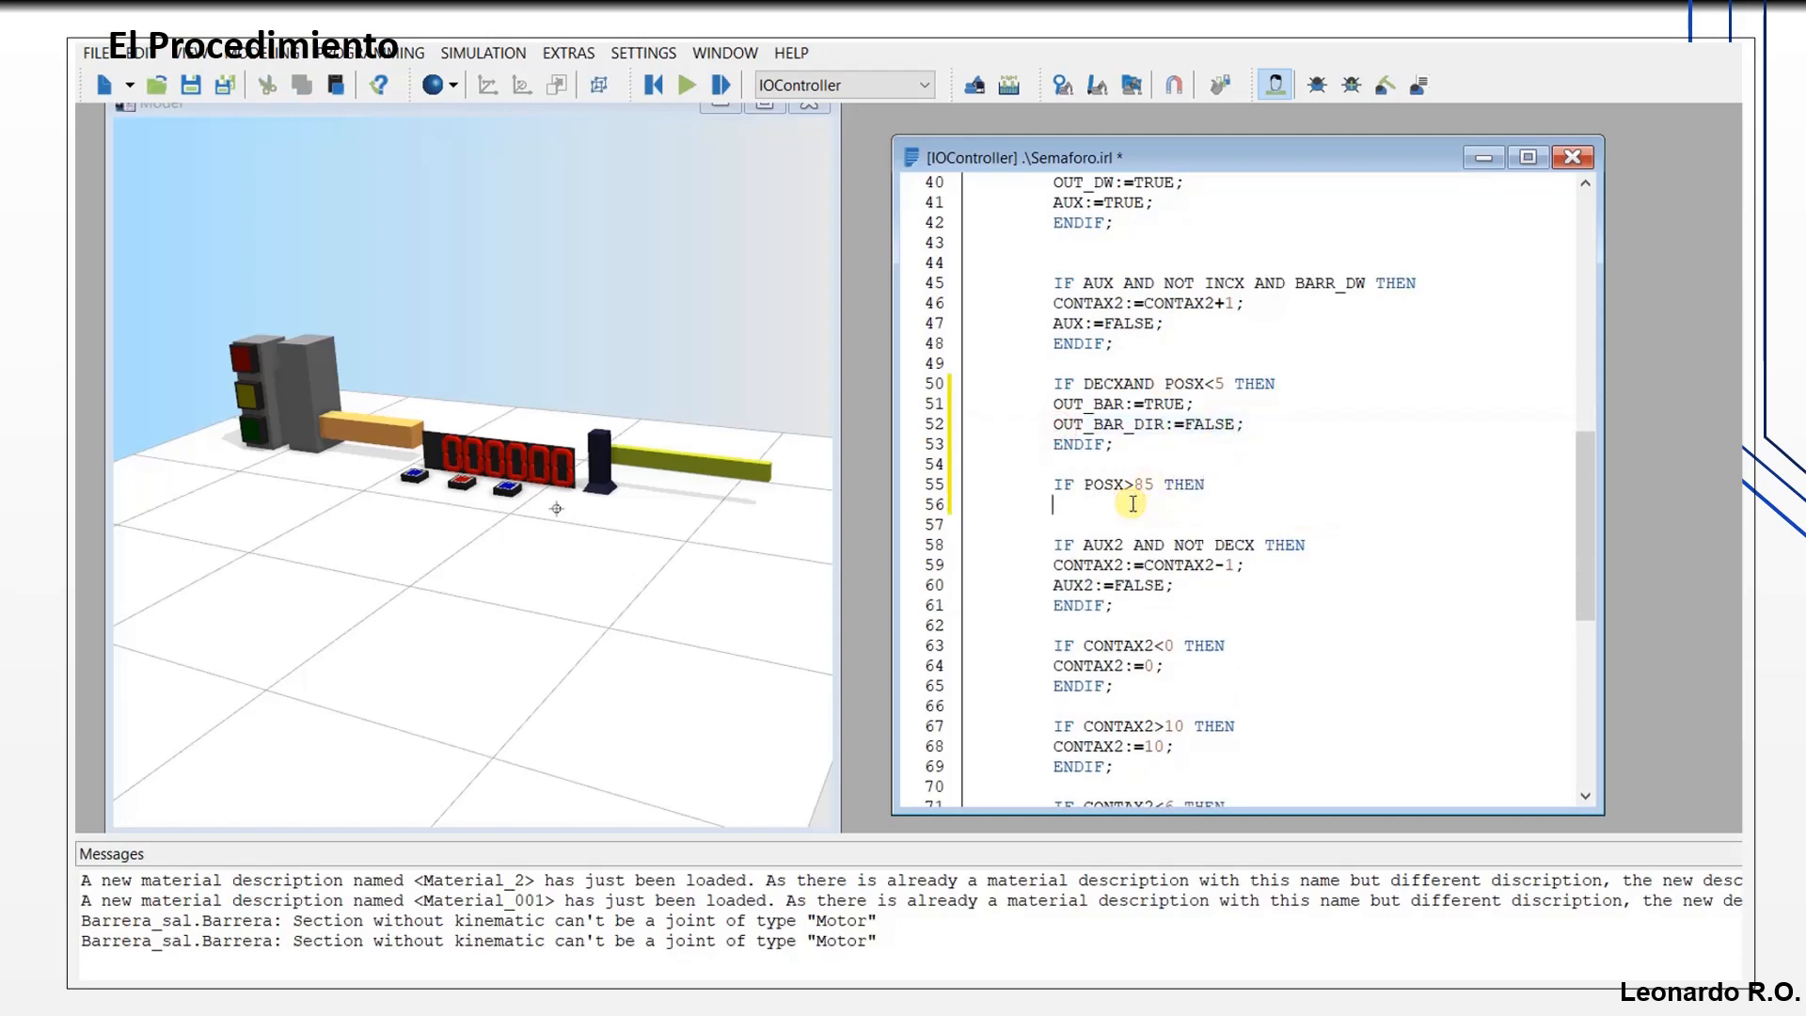
# Step: Copy the OUT_BAR_DIR:=FALSE; statement into the POSX>85 block and insert the missing space between DECX and AND
pyautogui.hotkey('shift', 'End')
pyautogui.press('Down')
pyautogui.press('Down')
pyautogui.press('Down')
pyautogui.press('Down')
pyautogui.press('Down')
pyautogui.press('Down')
pyautogui.press('Down')
pyautogui.press('Down')
pyautogui.press('Down')
pyautogui.hotkey('ctrl', 'v')
pyautogui.click(1124, 383)
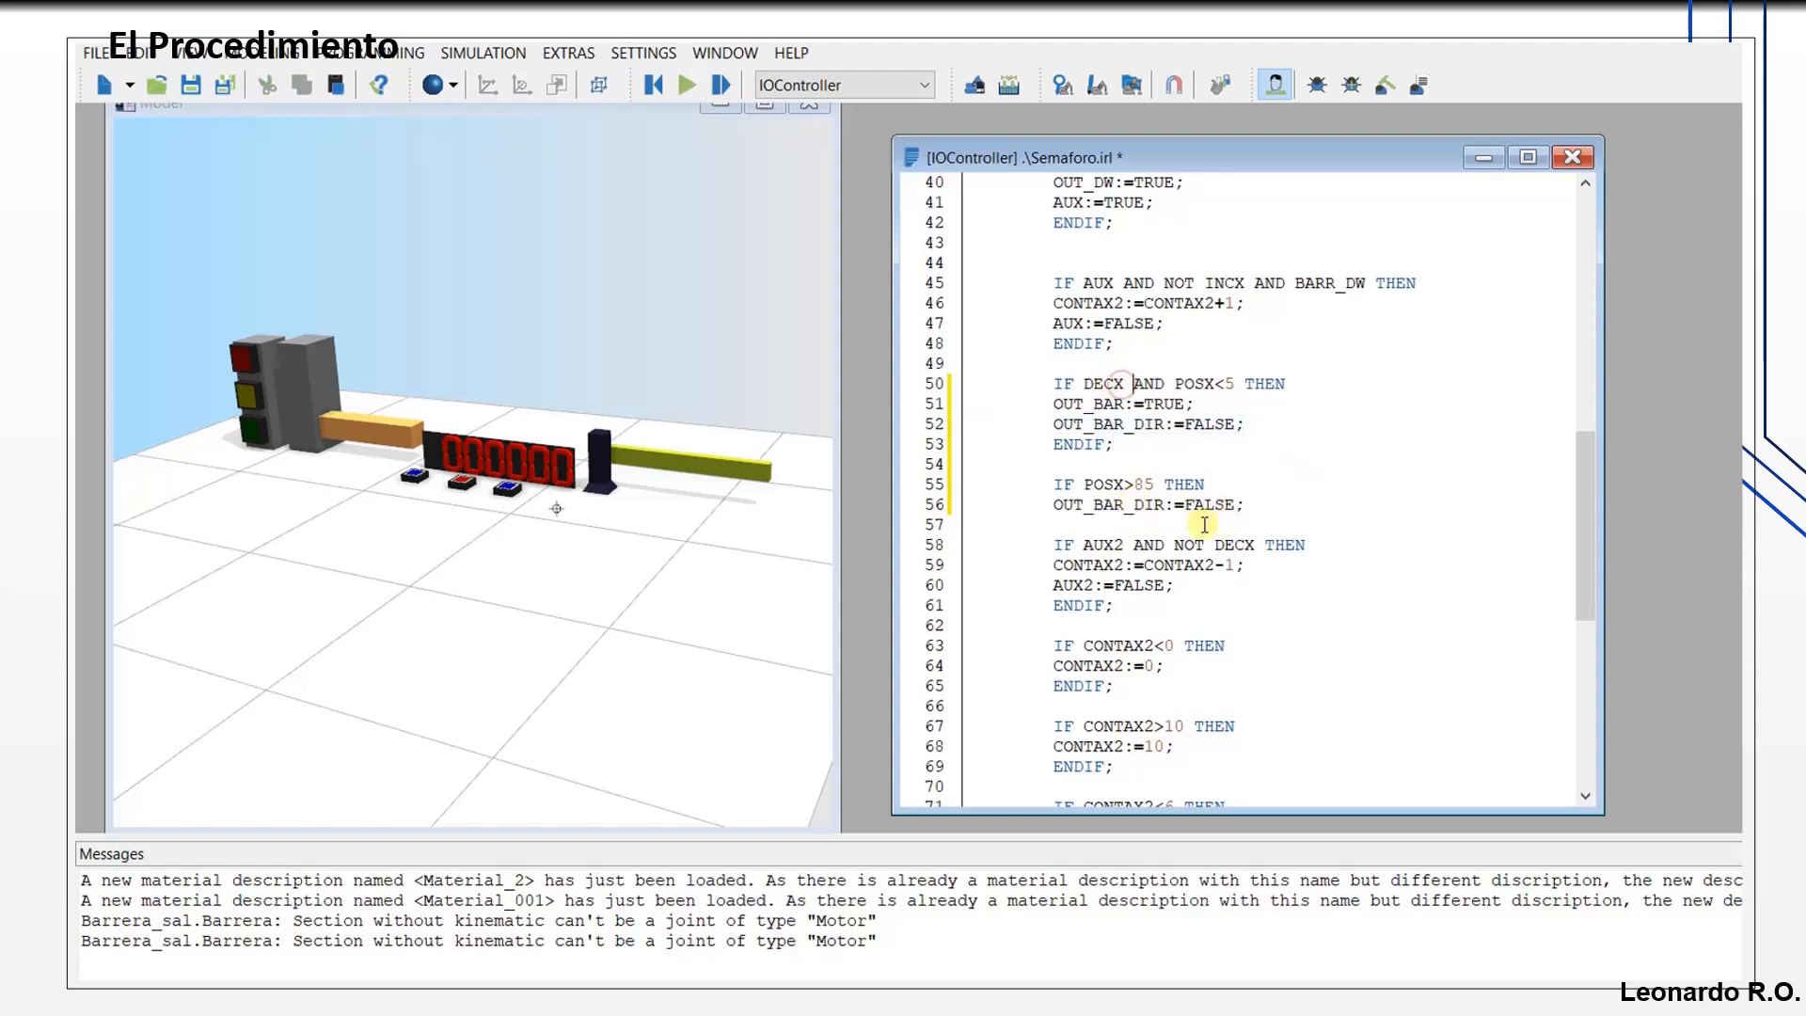
# Step: Set OUT_BAR_DIR to TRUE in the POSX>85 block, add AUX2:=TRUE; and close the block with END_IF
pyautogui.click(1135, 505)
pyautogui.doubleClick(1213, 505)
pyautogui.write('TRUE')
pyautogui.press('Return')
pyautogui.write('END_IF')
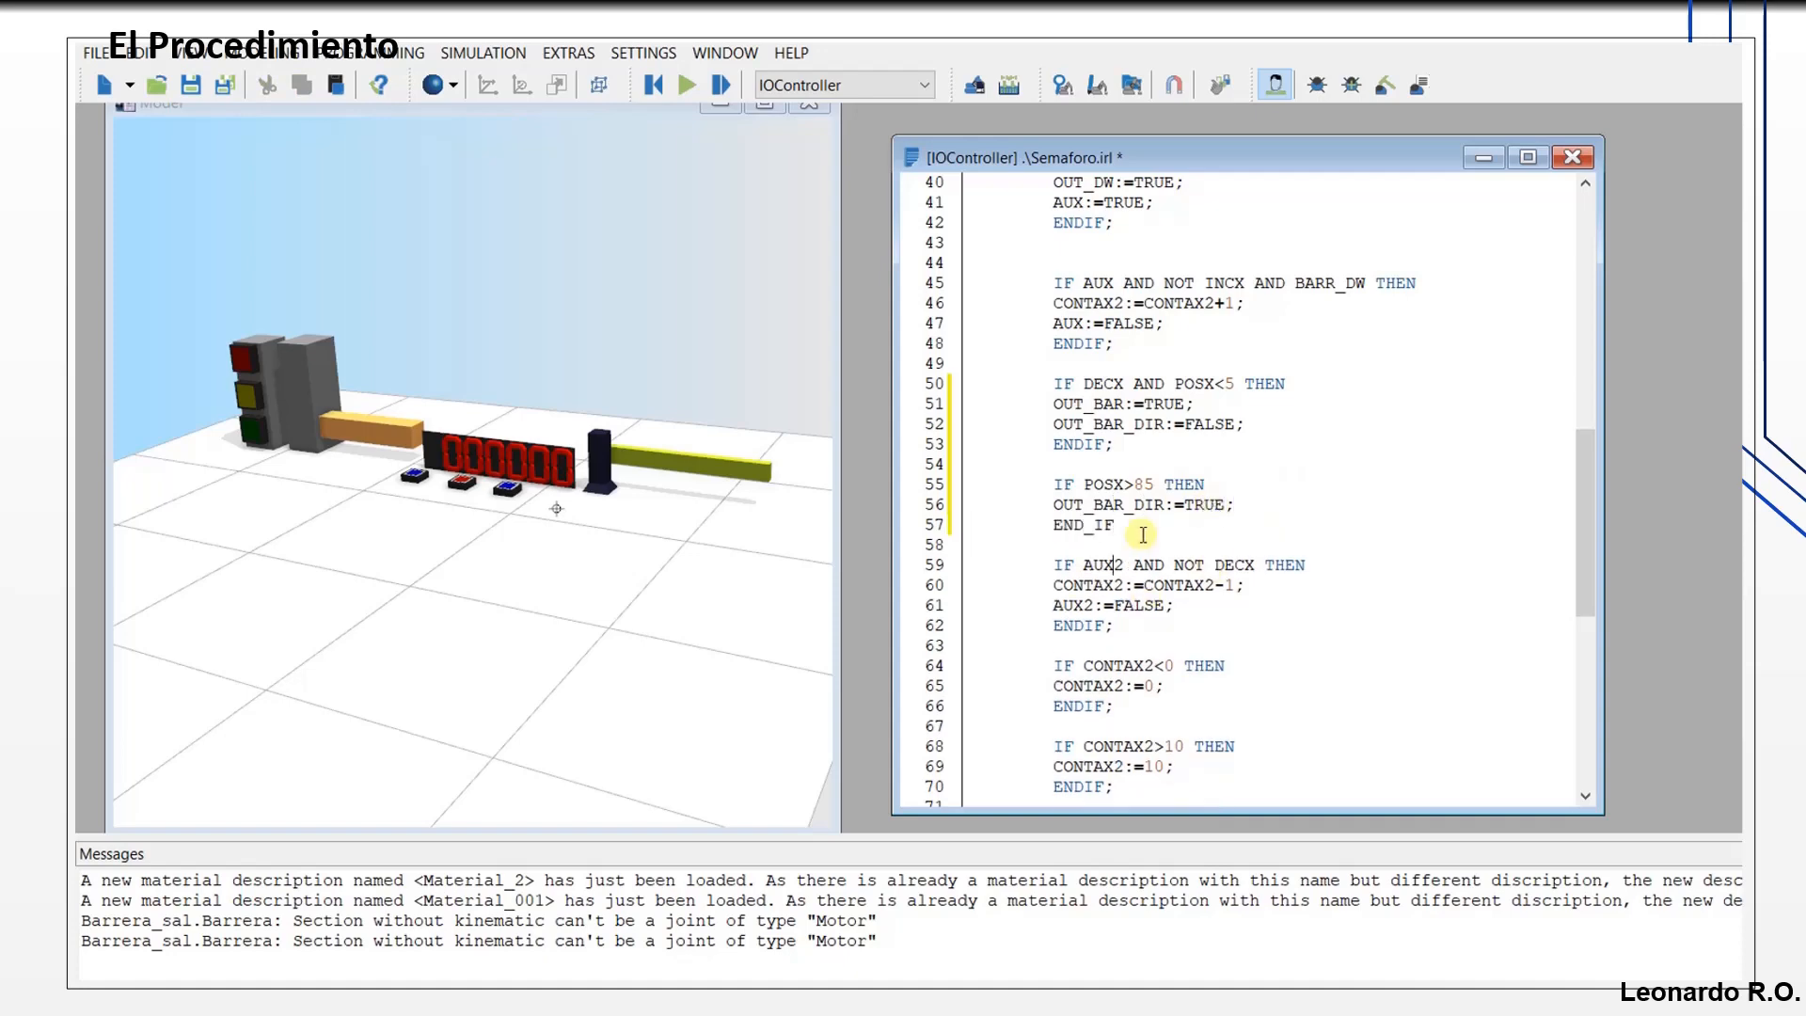
pyautogui.click(1254, 506)
pyautogui.press('Return')
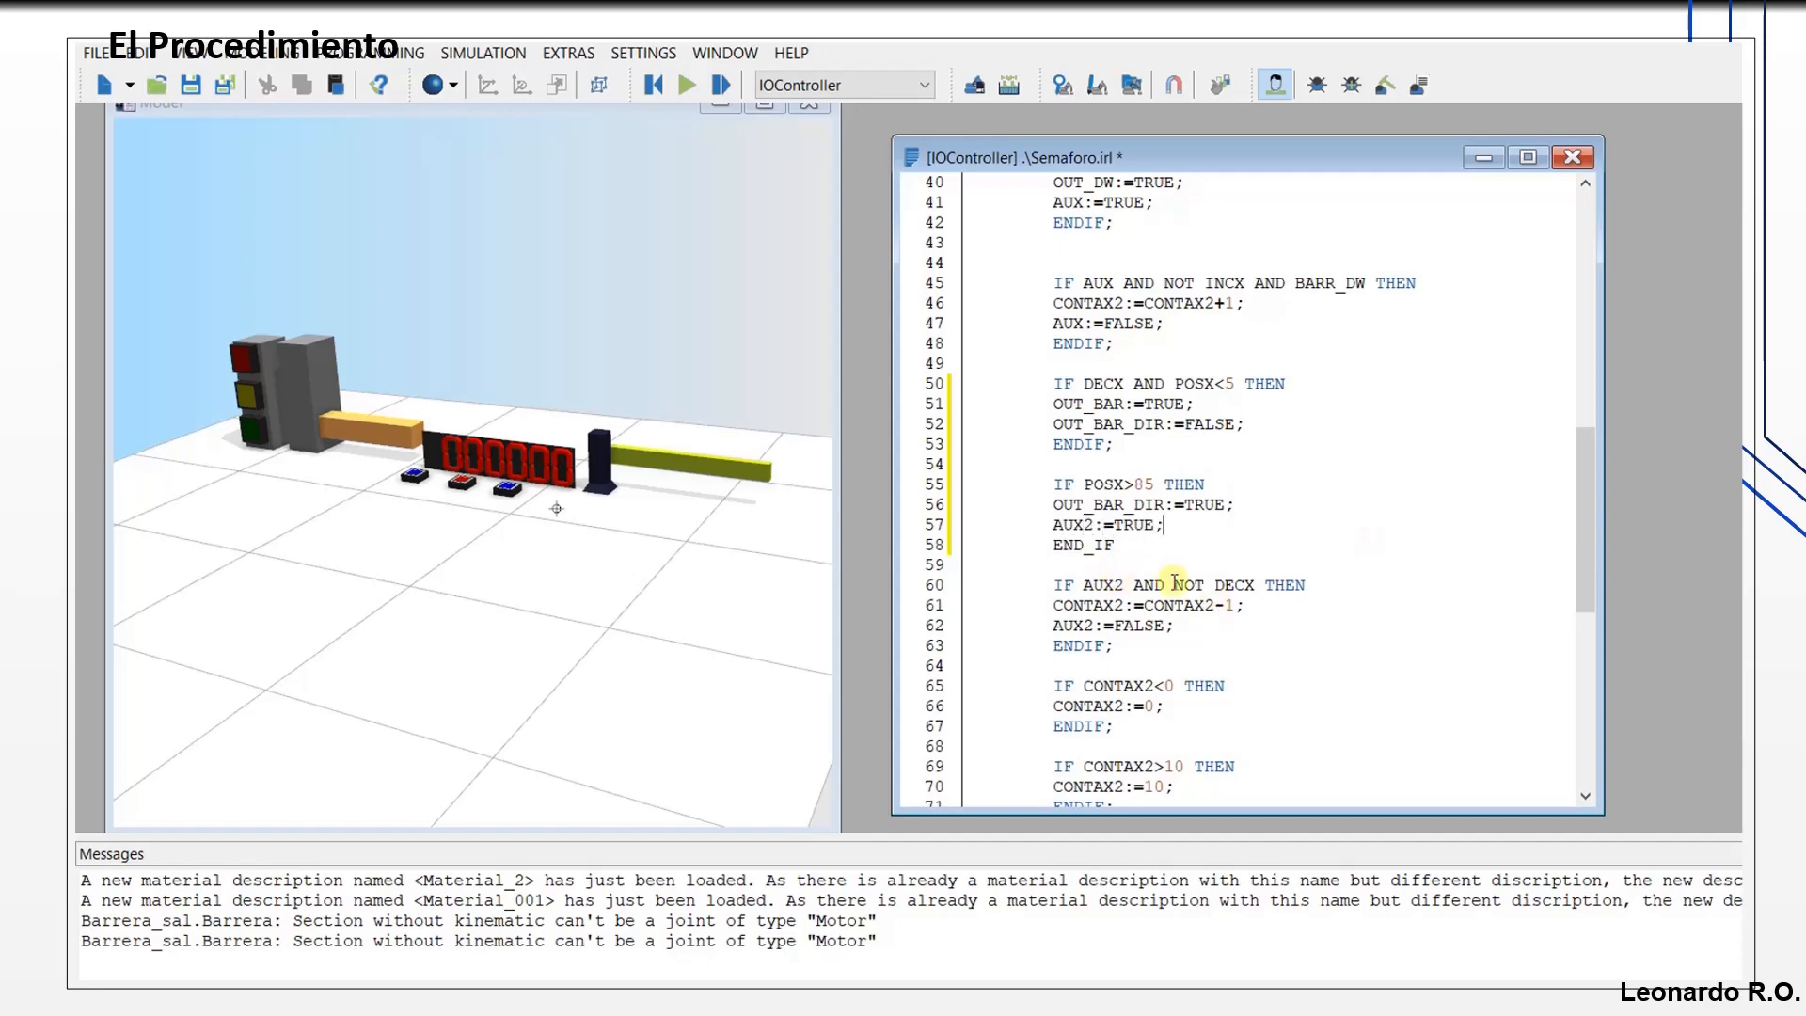
# Step: Add AND POSX>5 to the IF AUX2 AND NOT DECX condition and insert OUT_BAR:=FALSE; as its first statement
pyautogui.click(1265, 586)
pyautogui.write('AND POSX>5')
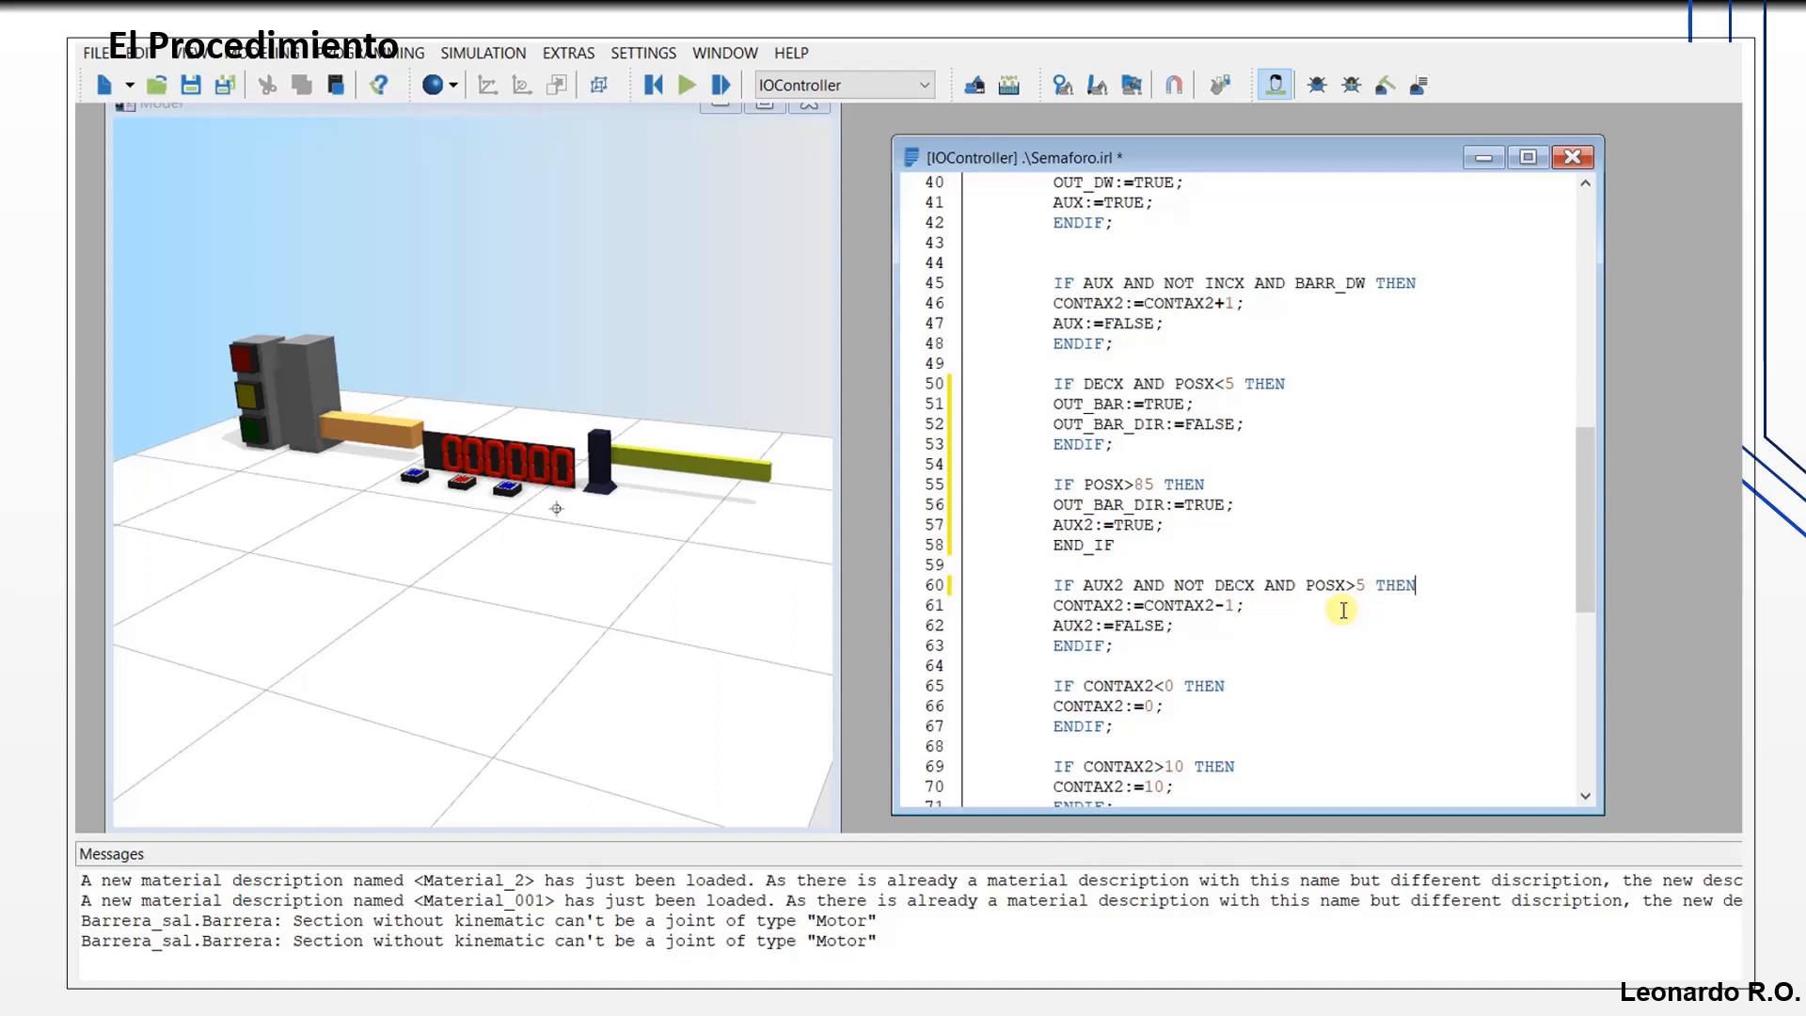
pyautogui.press('Return')
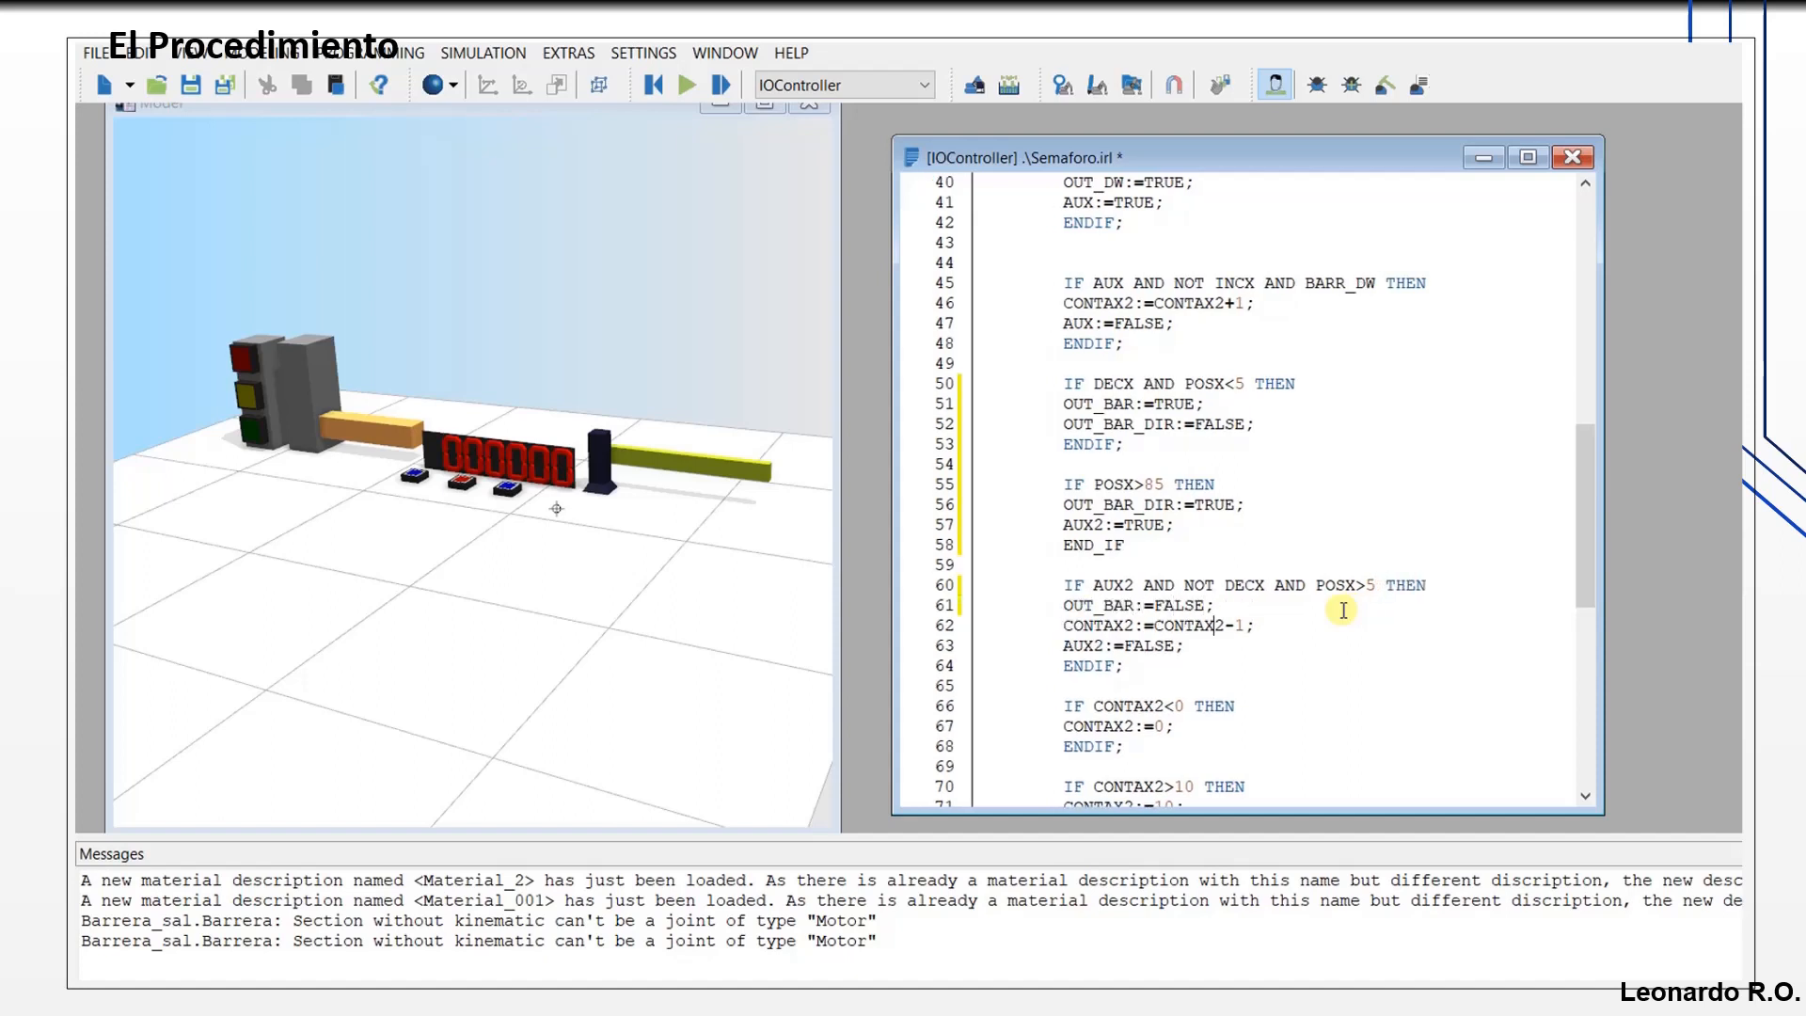
# Step: Save and compile Semaforo.irl, enlarge the Messages area and jump to the code line of the first compiler error
pyautogui.hotkey('ctrl', 's')
pyautogui.hotkey('ctrl', 'F9')
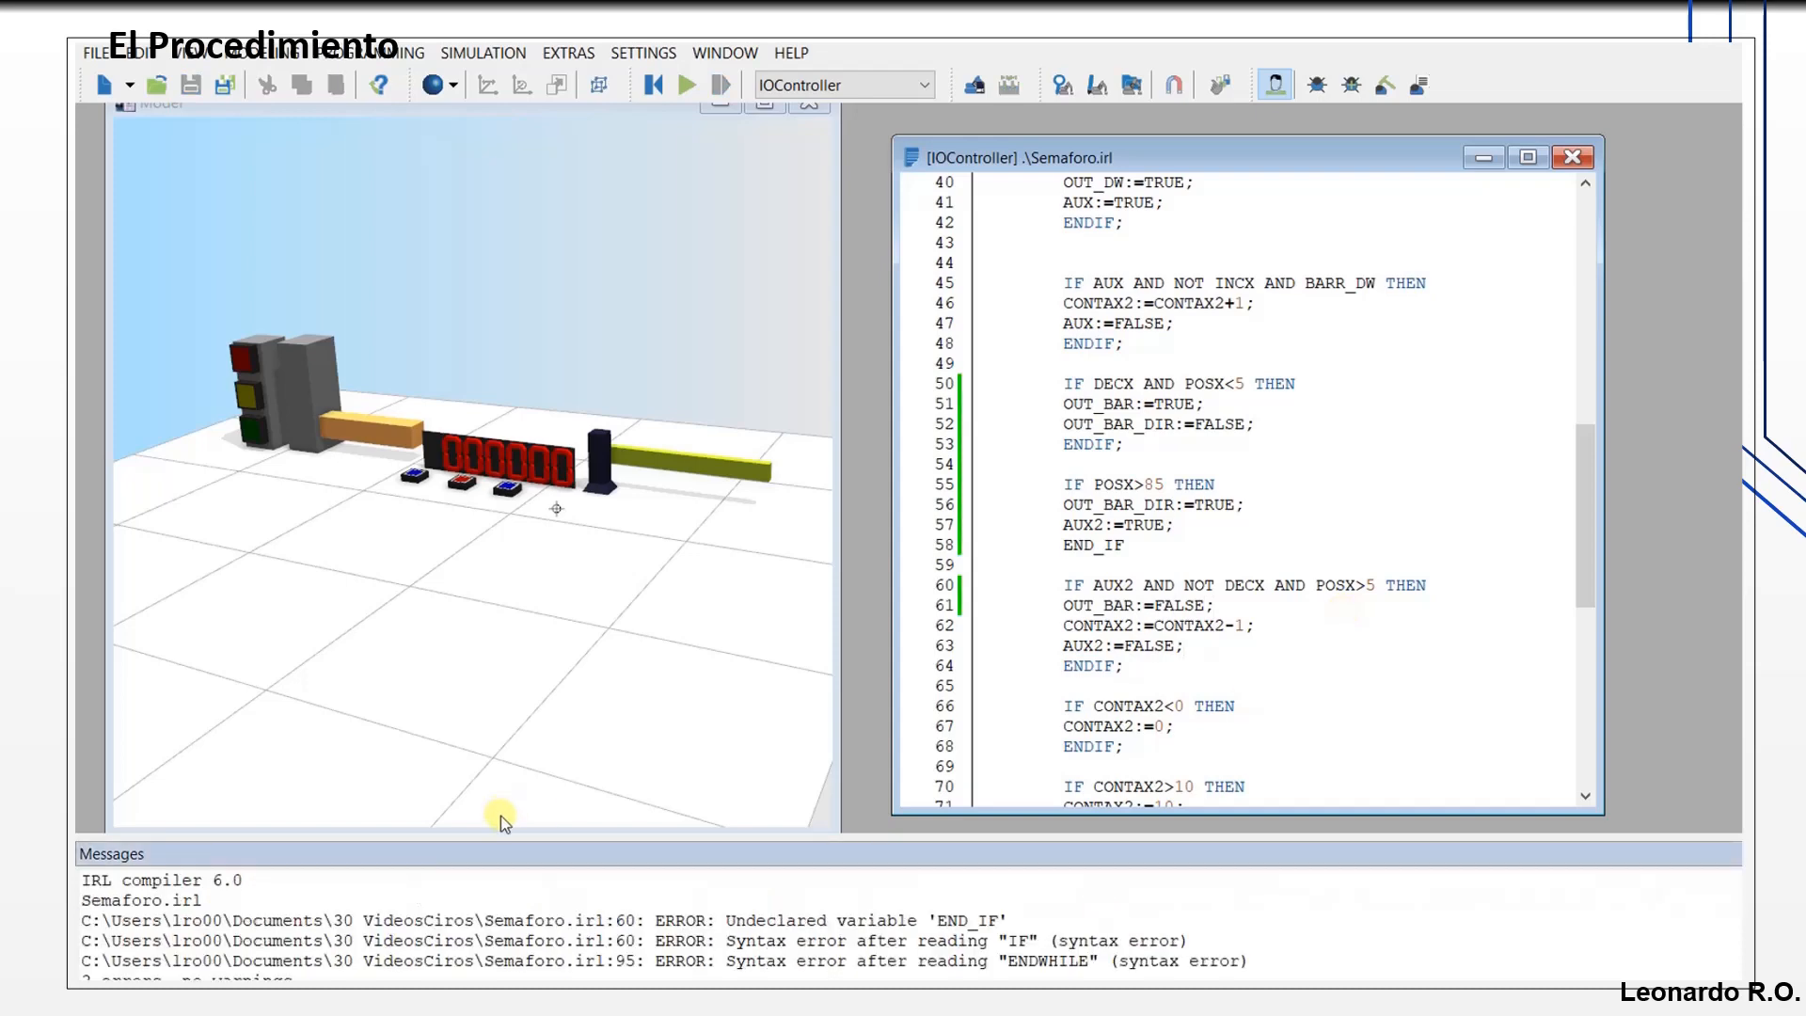
pyautogui.moveTo(537, 837); pyautogui.dragTo(558, 594)
pyautogui.doubleClick(851, 722)
pyautogui.moveTo(866, 593); pyautogui.dragTo(867, 713)
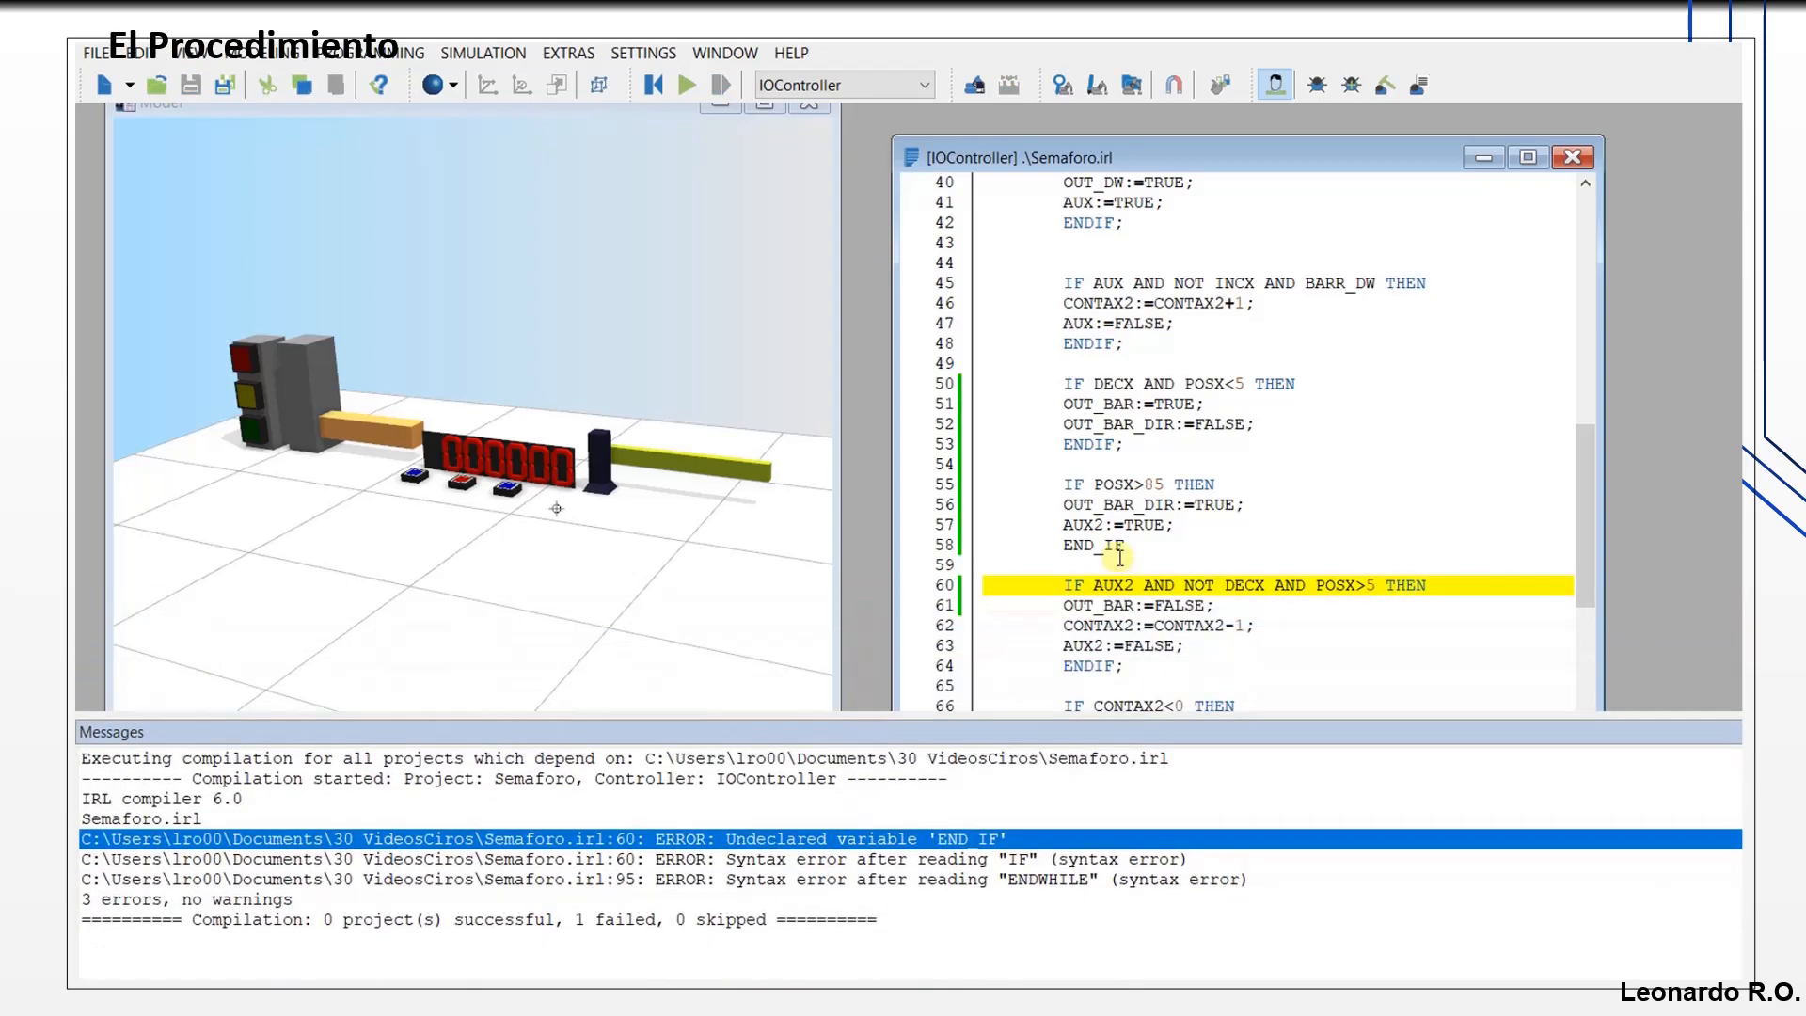
# Step: Correct END_IF to ENDIF; in the POSX>85 block, recompile the program and shrink the Messages area
pyautogui.click(1104, 545)
pyautogui.press('BackSpace')
pyautogui.click(1170, 584)
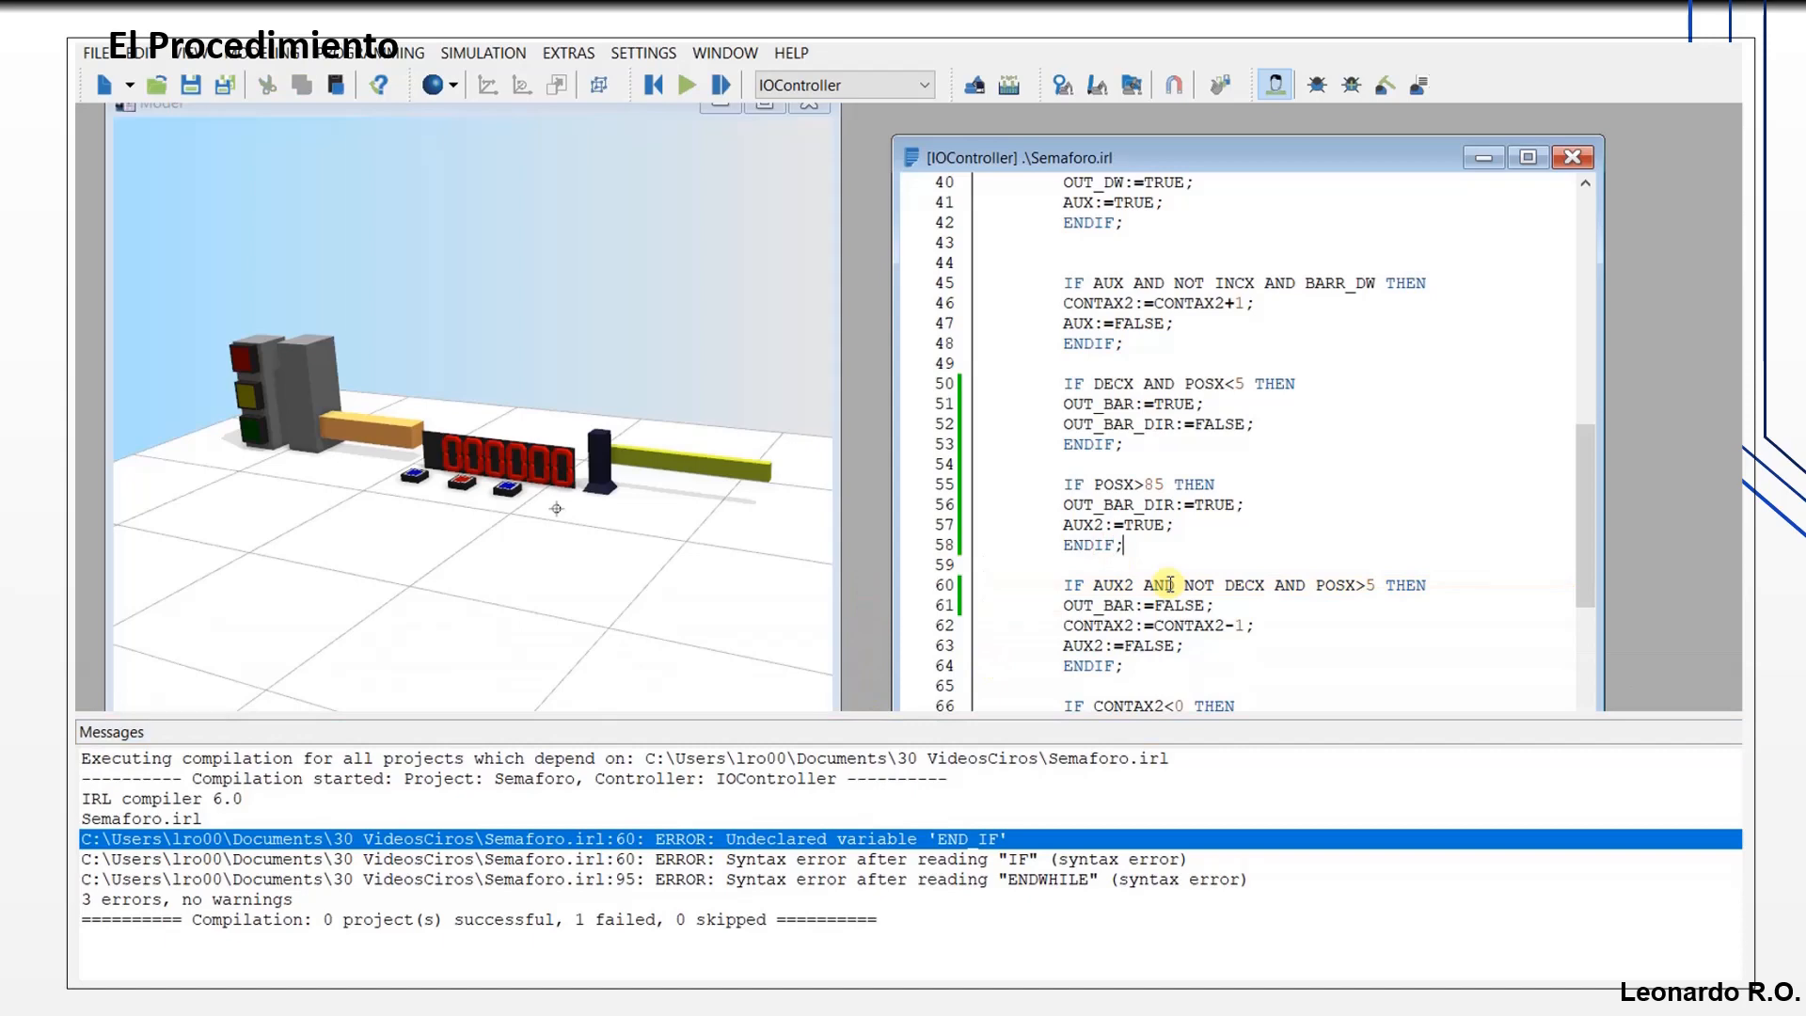
pyautogui.hotkey('ctrl', 'F9')
pyautogui.moveTo(587, 717); pyautogui.dragTo(587, 807)
# Step: Run the simulation, operate both blue buttons to test the entrance and exit barriers, and reset the simulation
pyautogui.scroll(3, 533, 629)
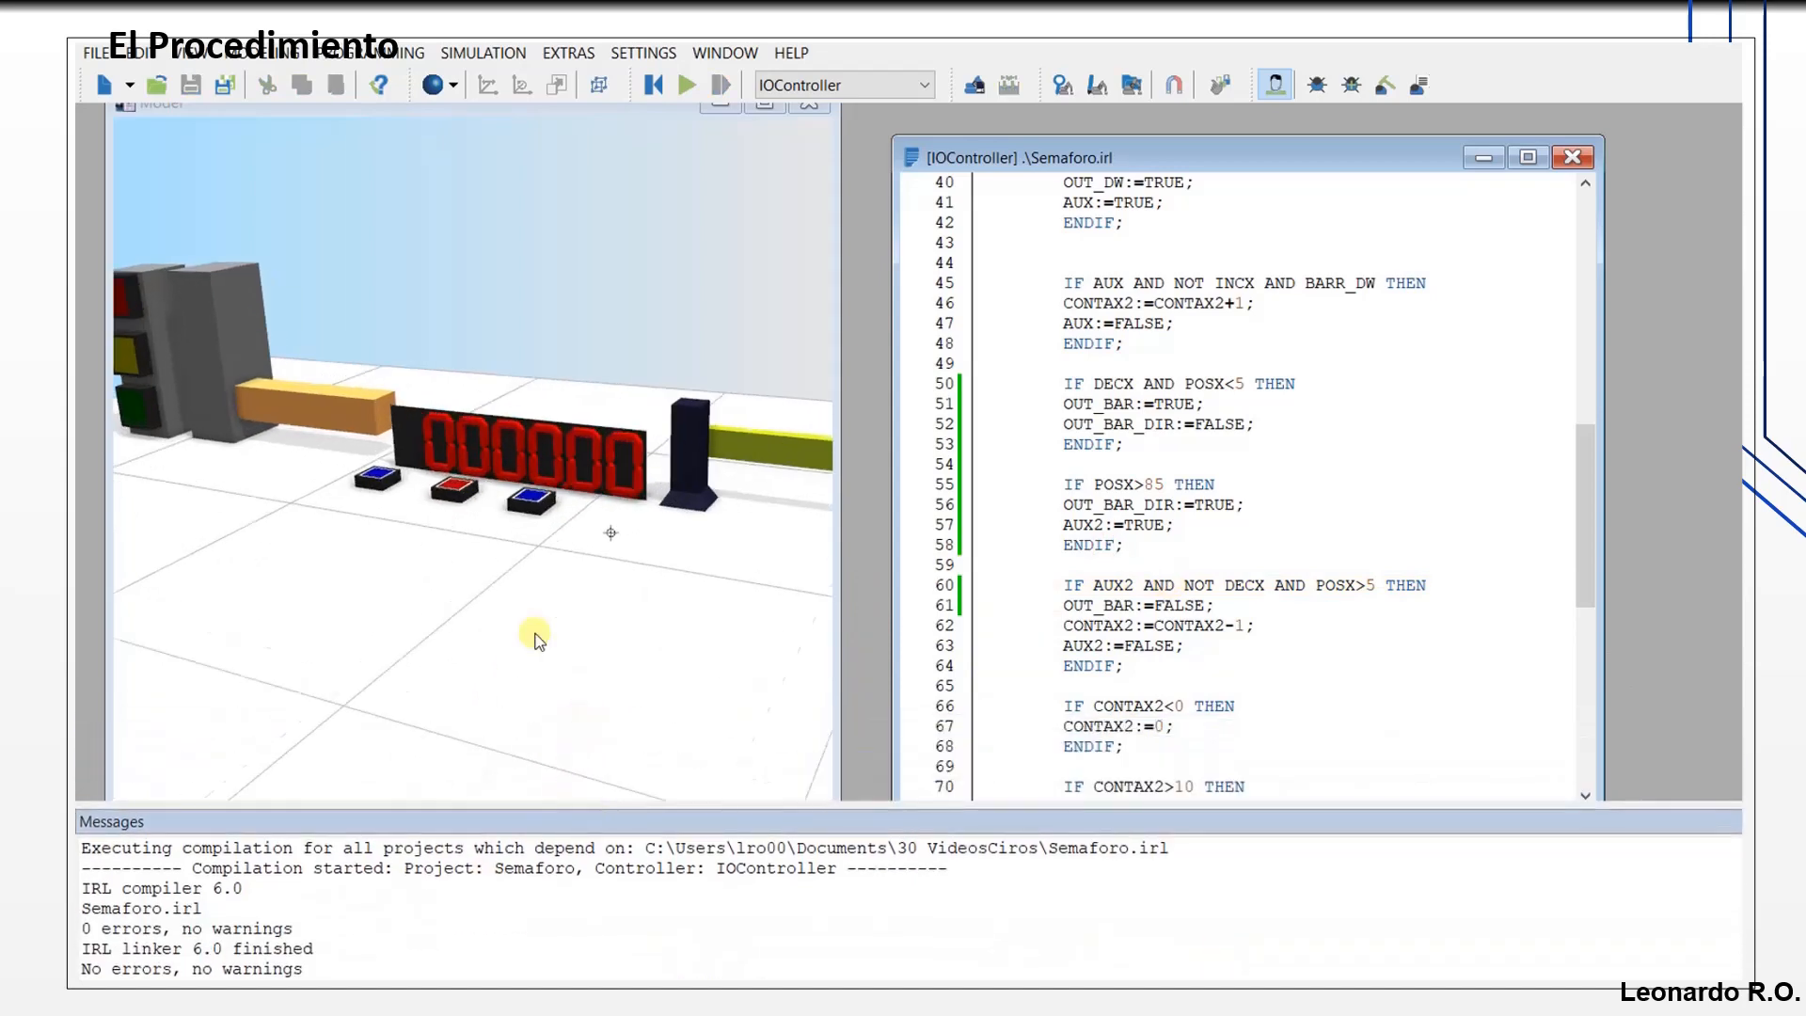
pyautogui.click(688, 85)
pyautogui.click(392, 479)
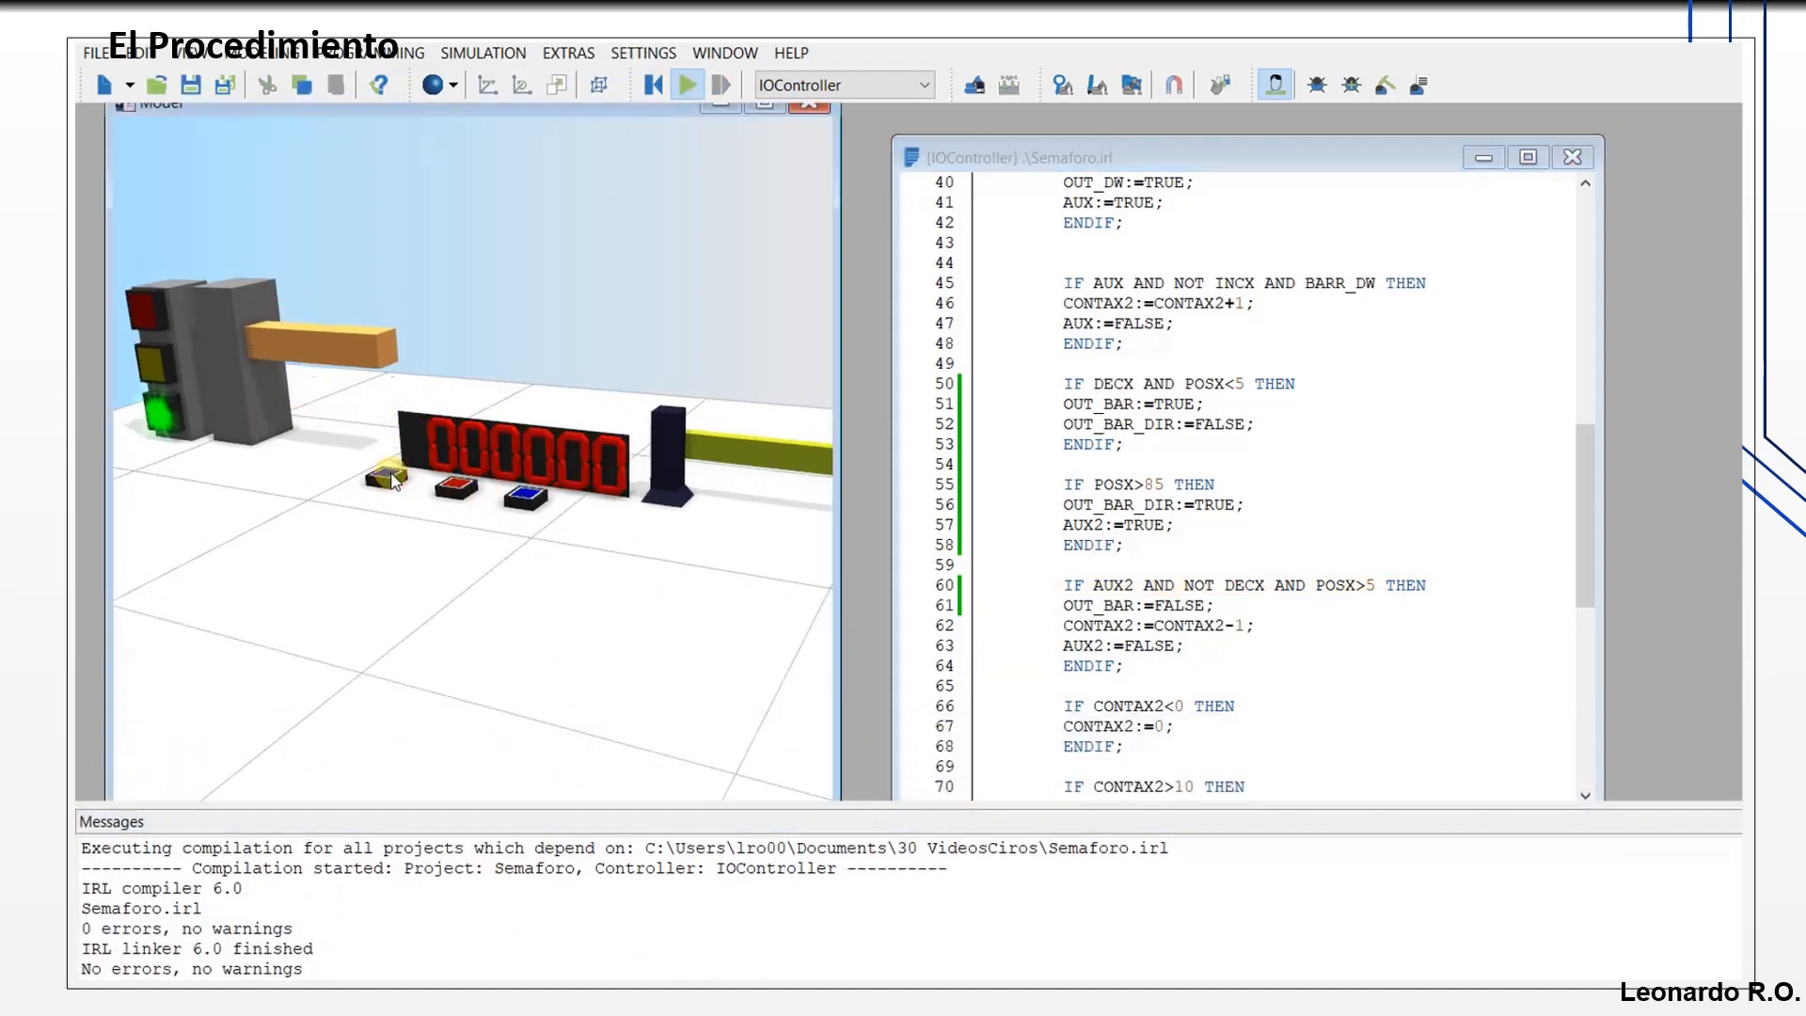
pyautogui.click(527, 495)
pyautogui.scroll(-1, 594, 538)
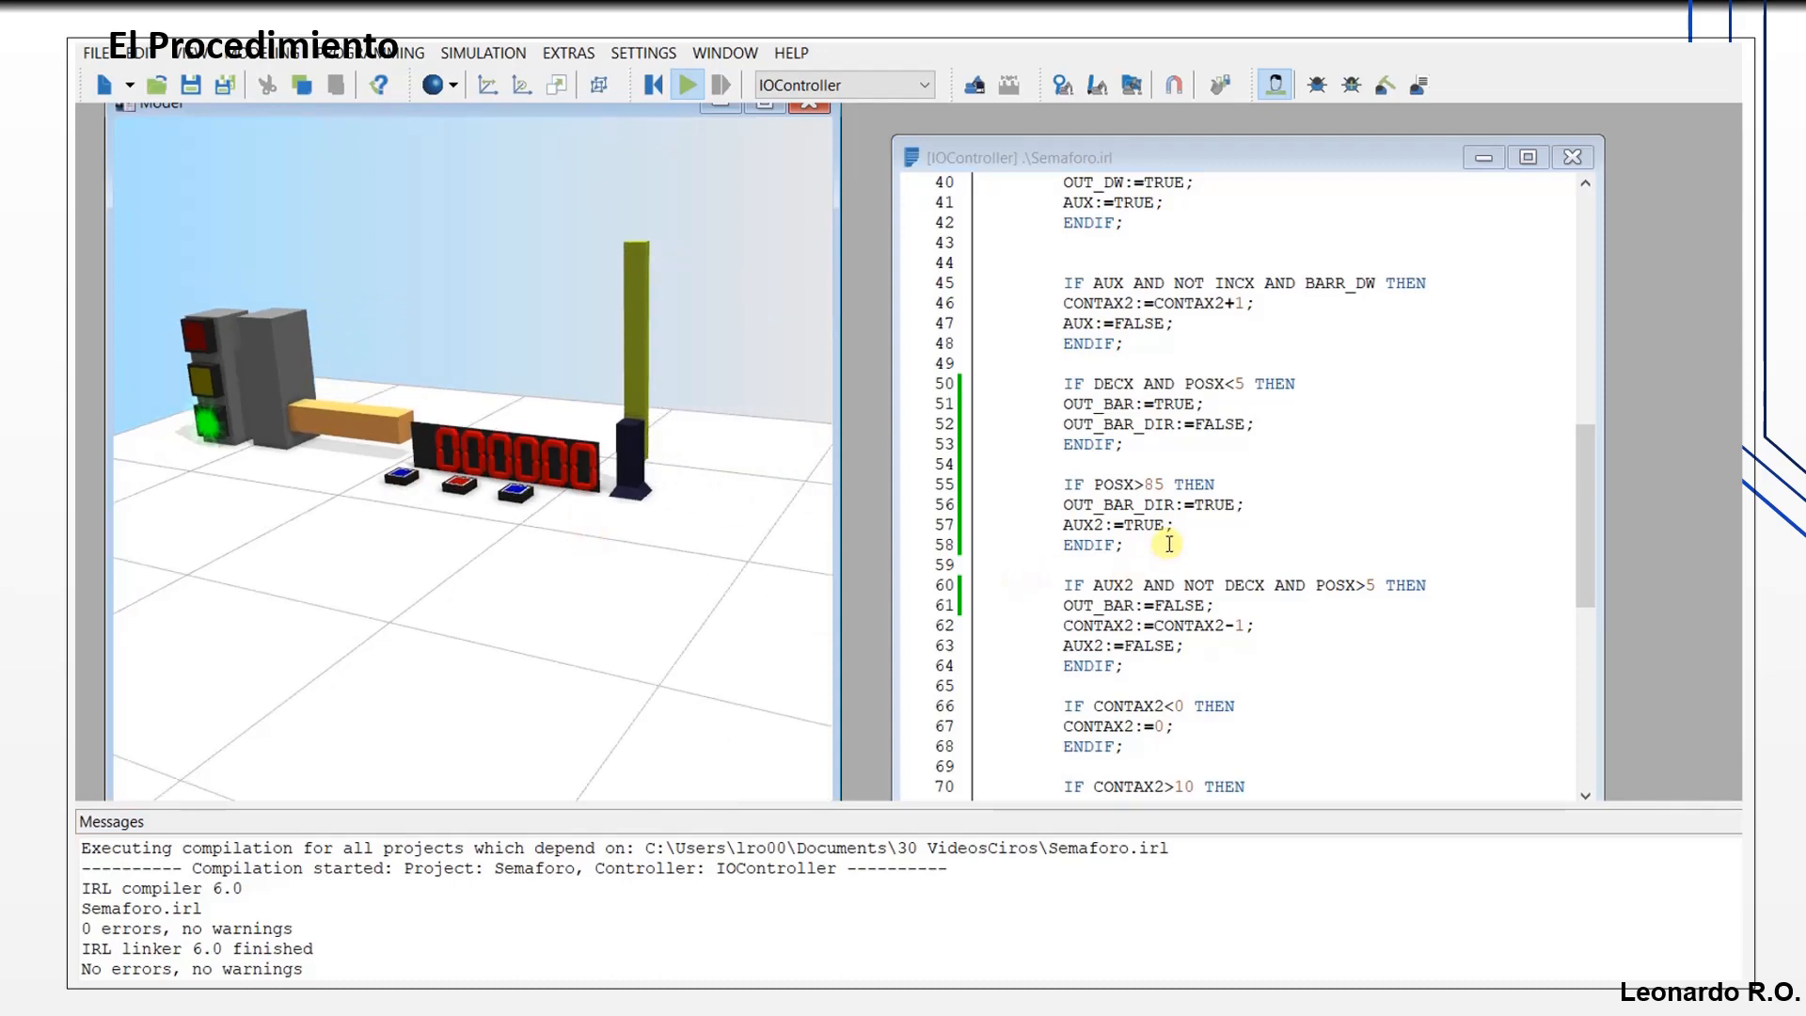
pyautogui.click(654, 86)
pyautogui.click(1211, 545)
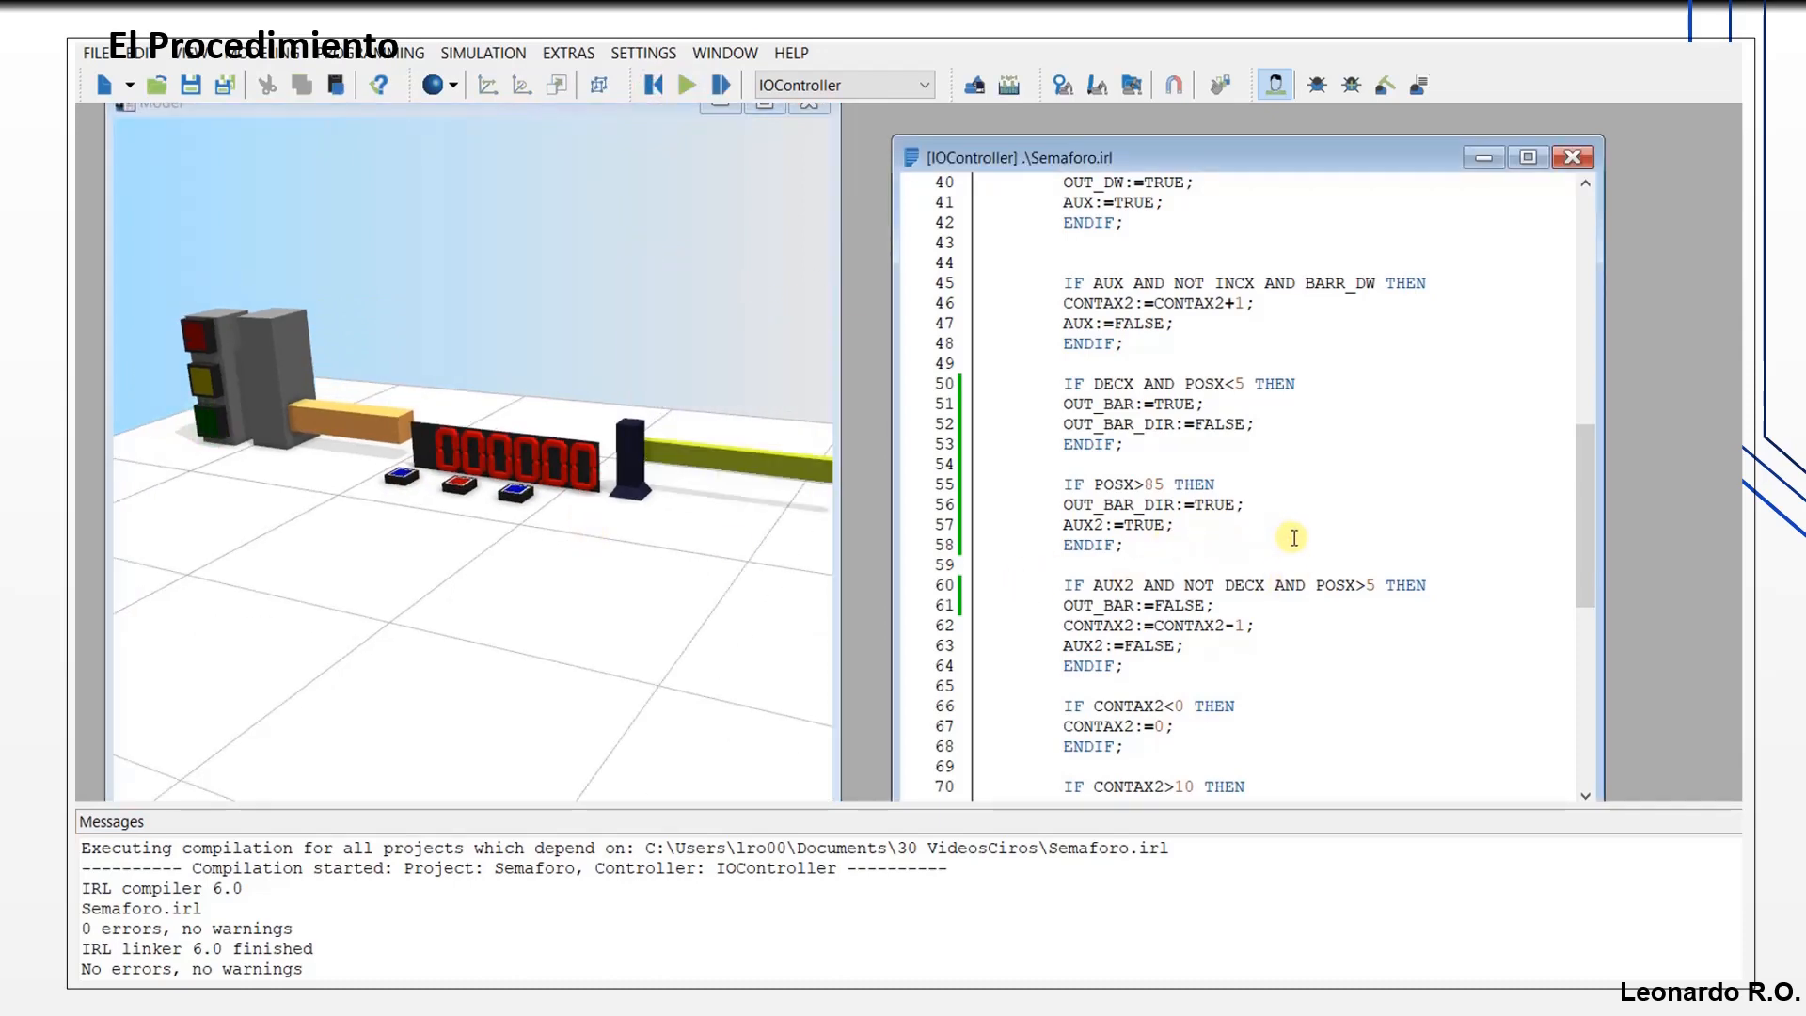
pyautogui.click(1675, 1003)
pyautogui.click(1678, 974)
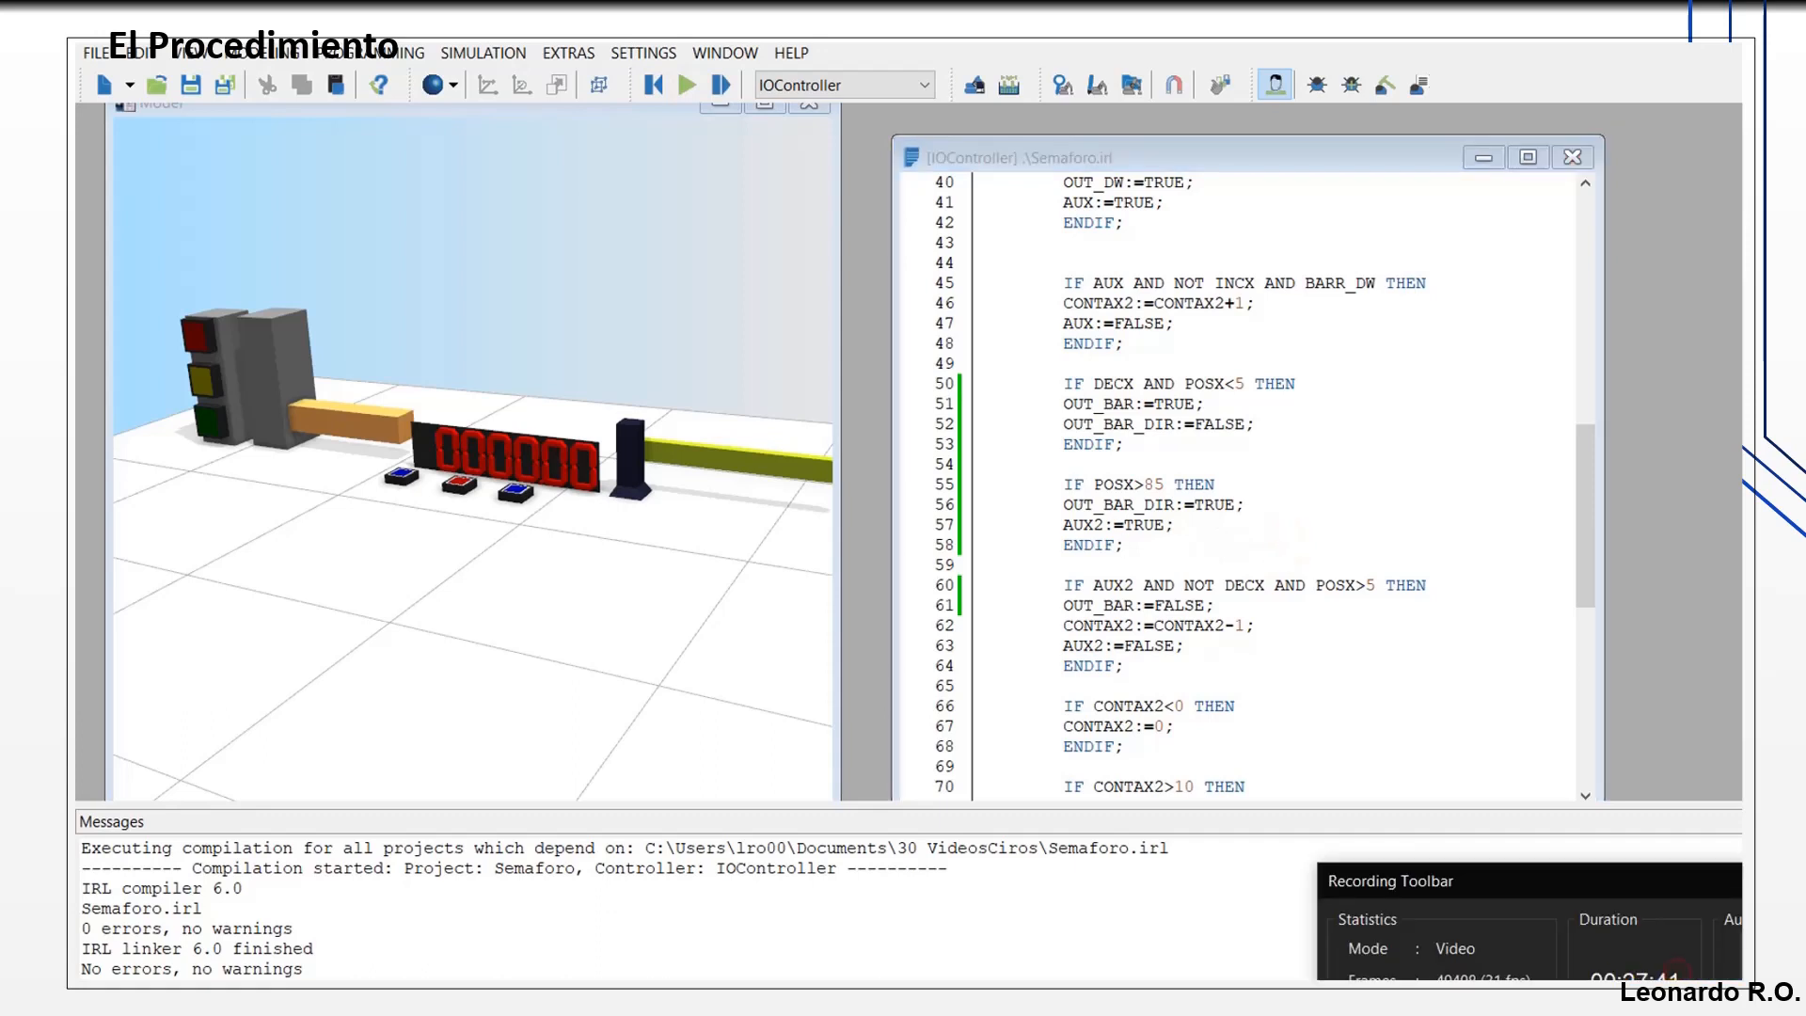
# Step: Change the POSX comparison in the IF AUX2 AND NOT DECX condition to POSX<5
pyautogui.click(1364, 585)
pyautogui.press('BackSpace')
pyautogui.write('<')
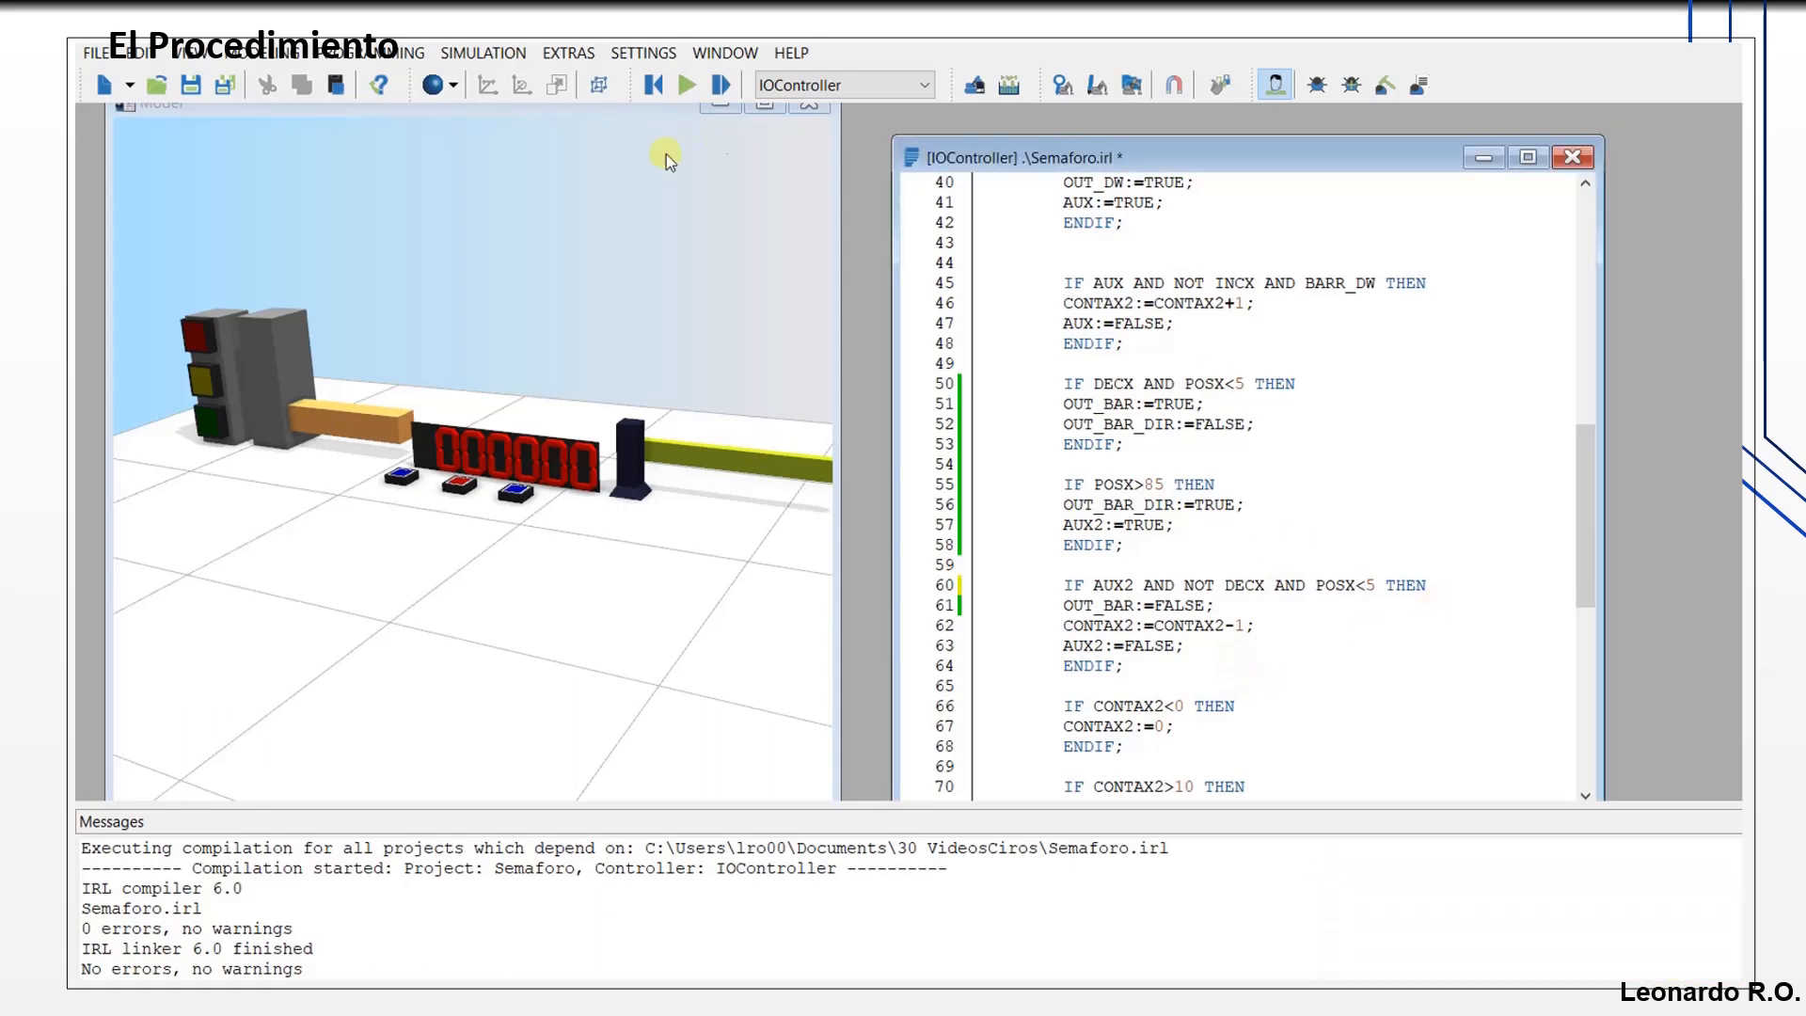
# Step: Run the simulation with the revised program, alternate between both blue buttons to test the barriers and counter, and reset it
pyautogui.click(688, 85)
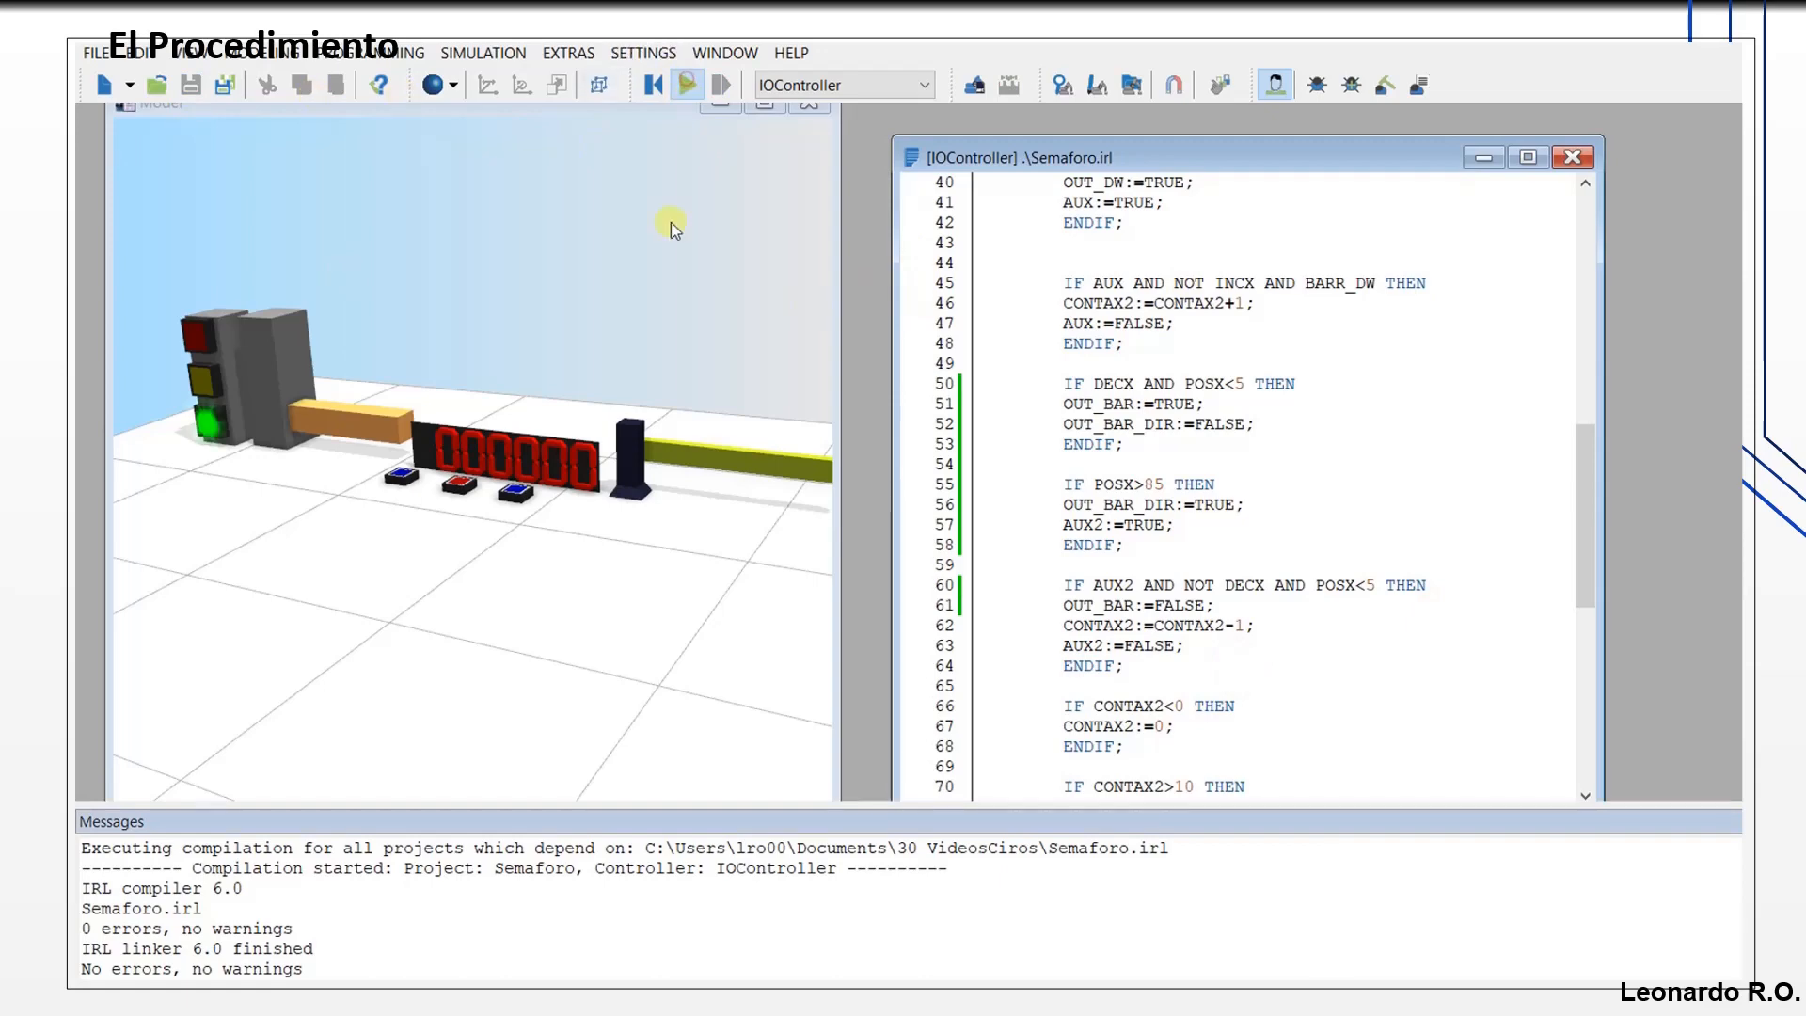
pyautogui.click(517, 493)
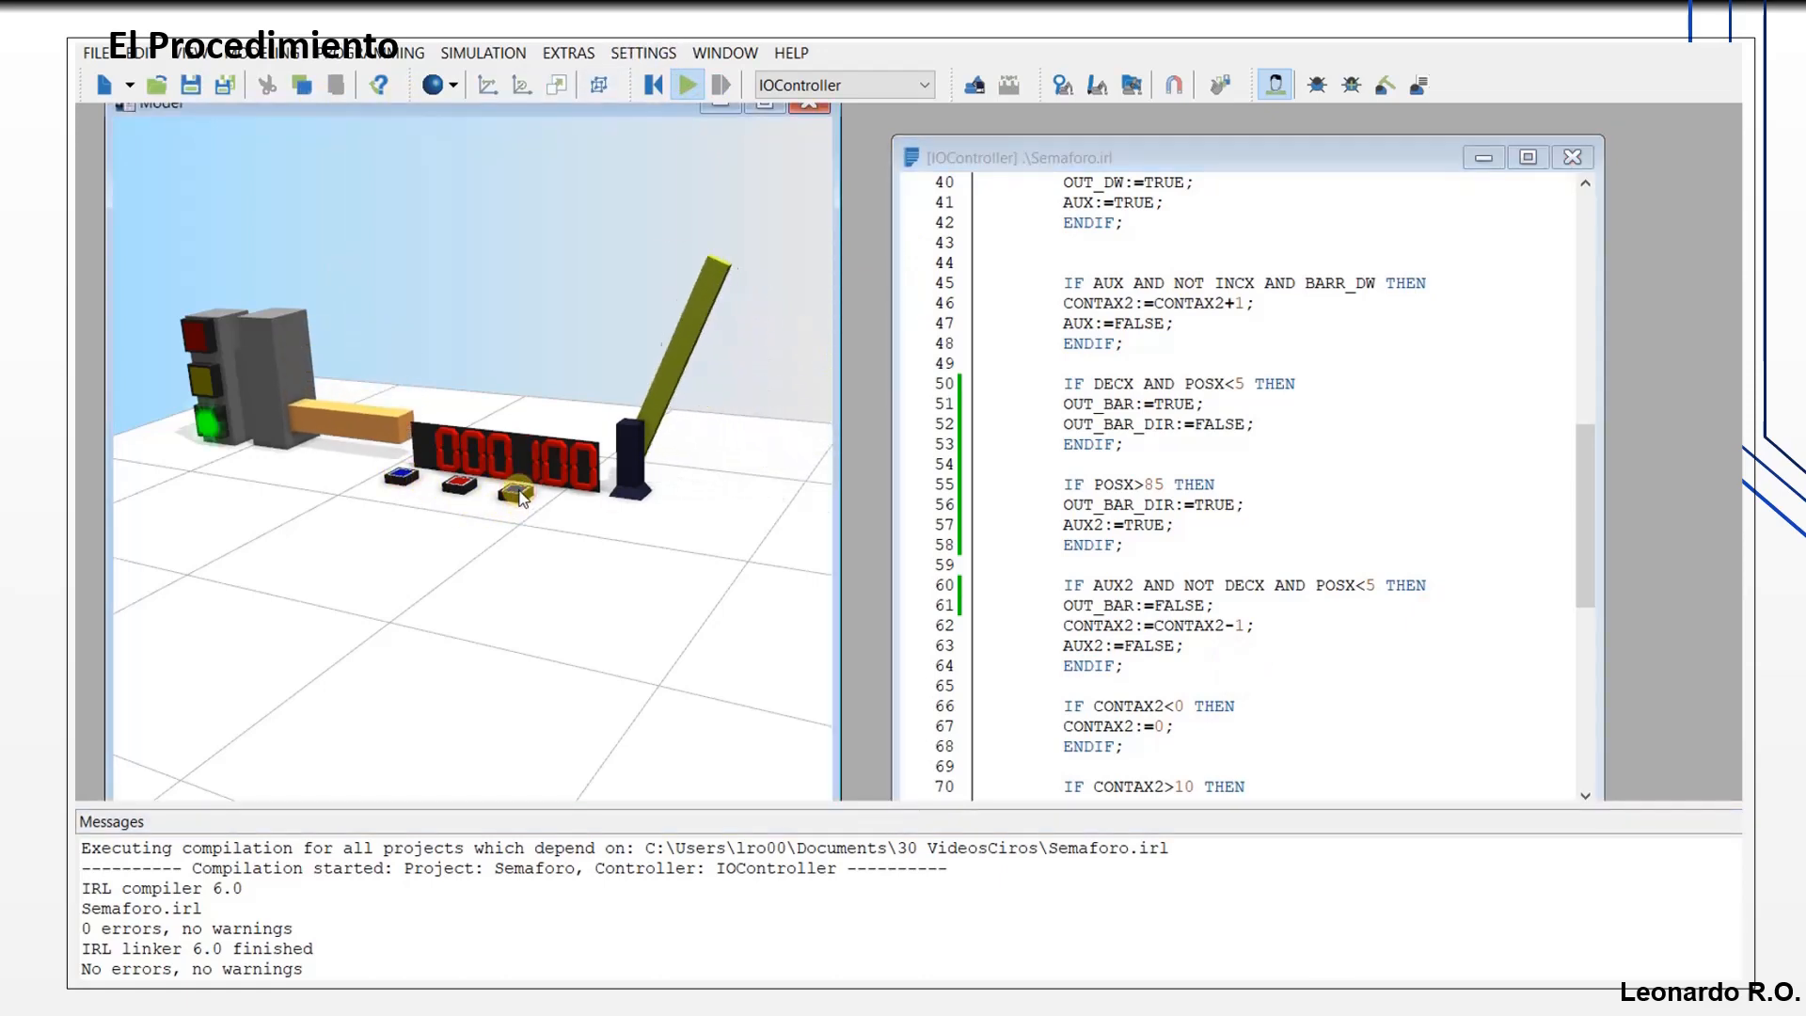
pyautogui.click(401, 477)
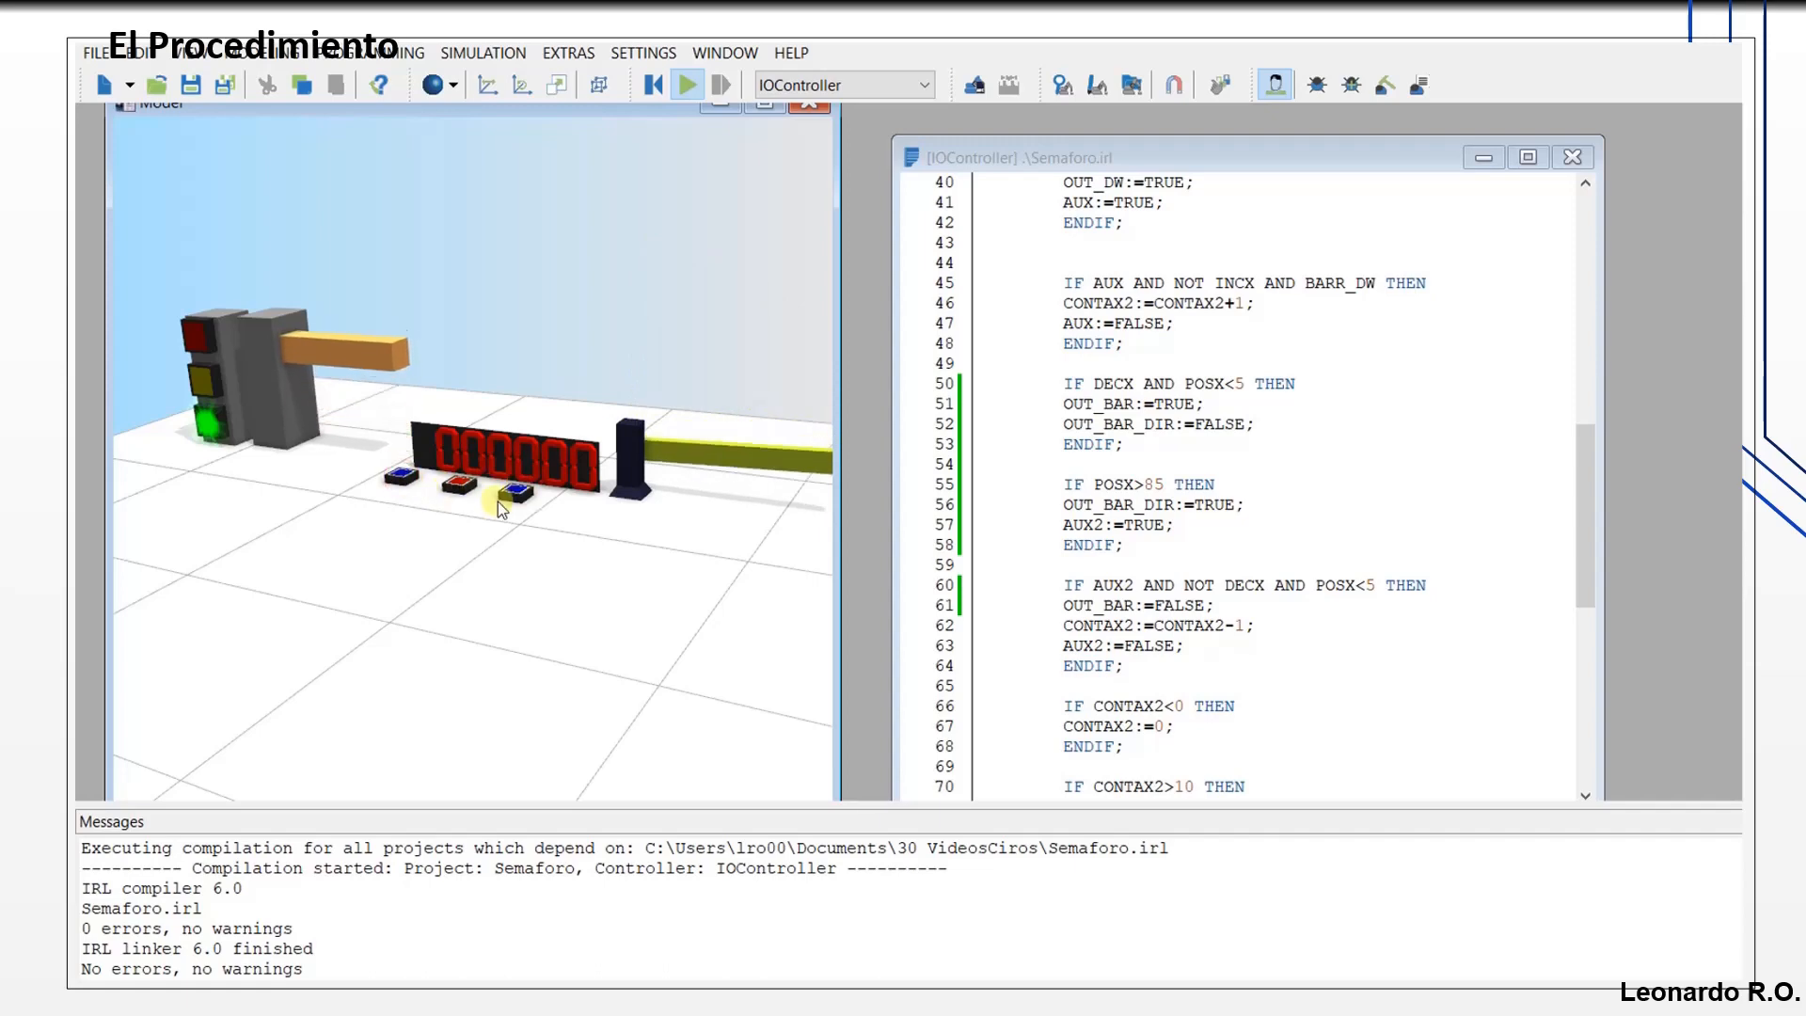
pyautogui.click(516, 493)
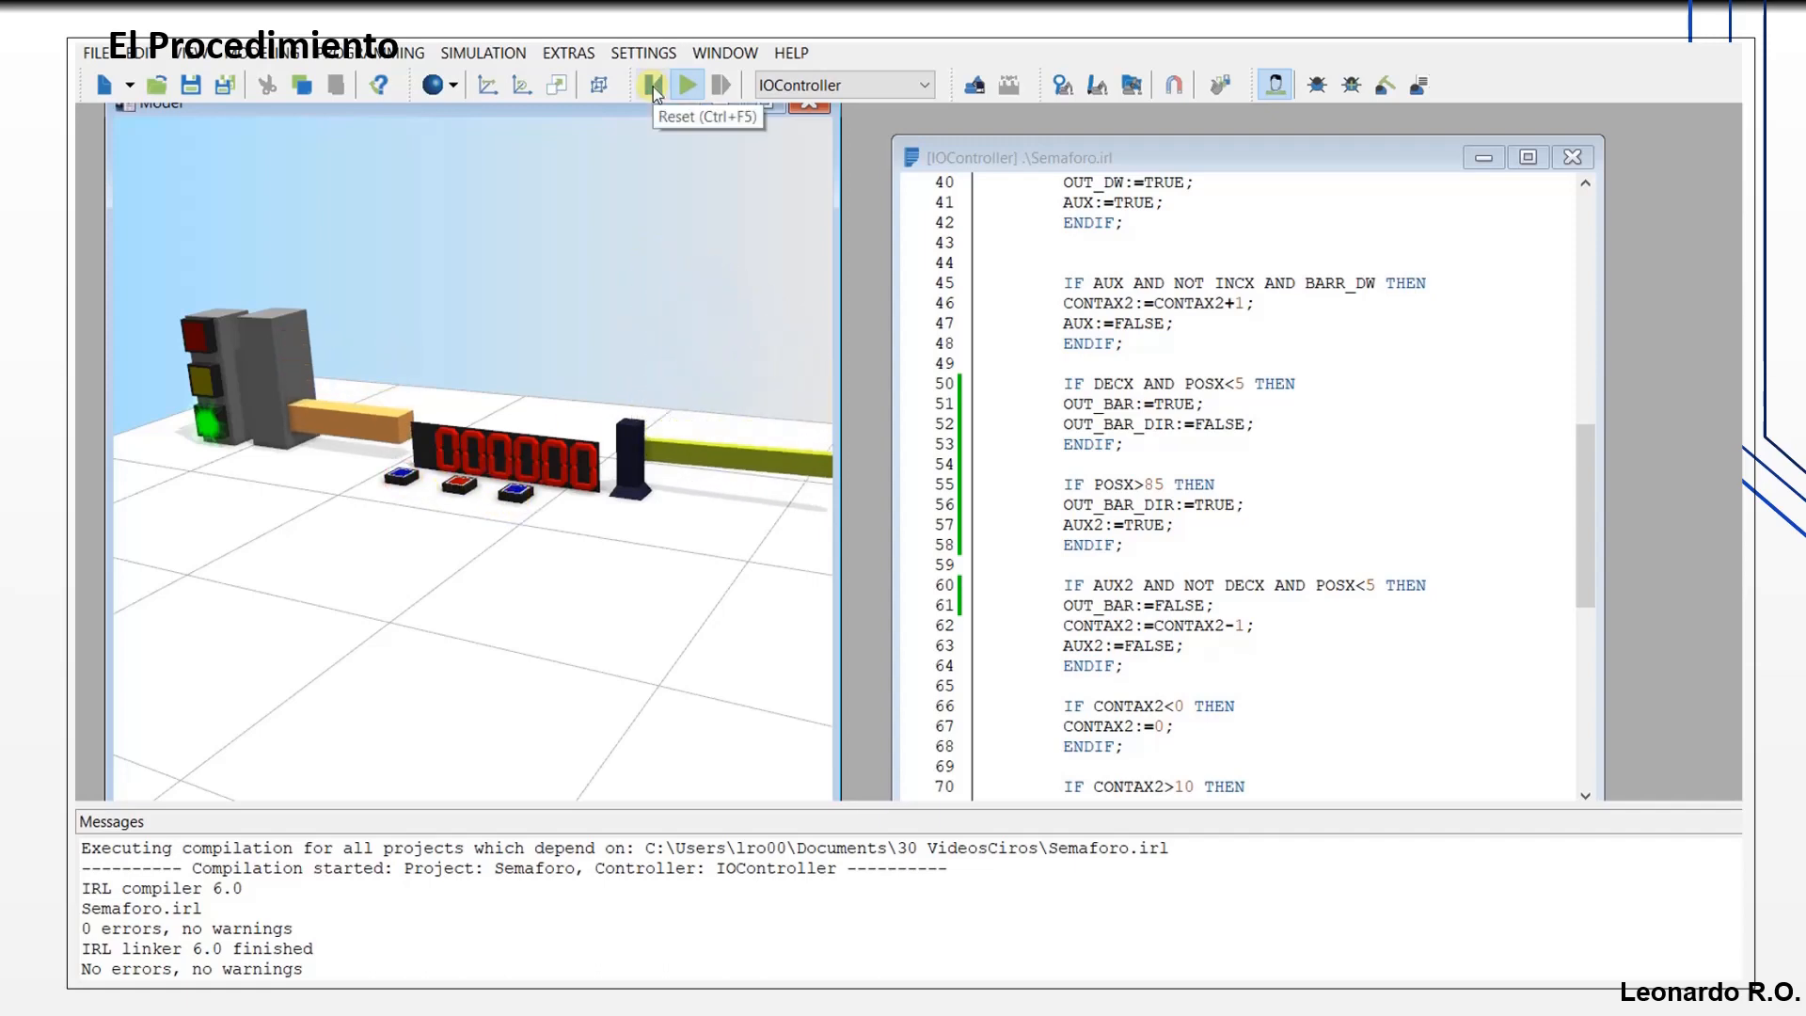
pyautogui.click(402, 477)
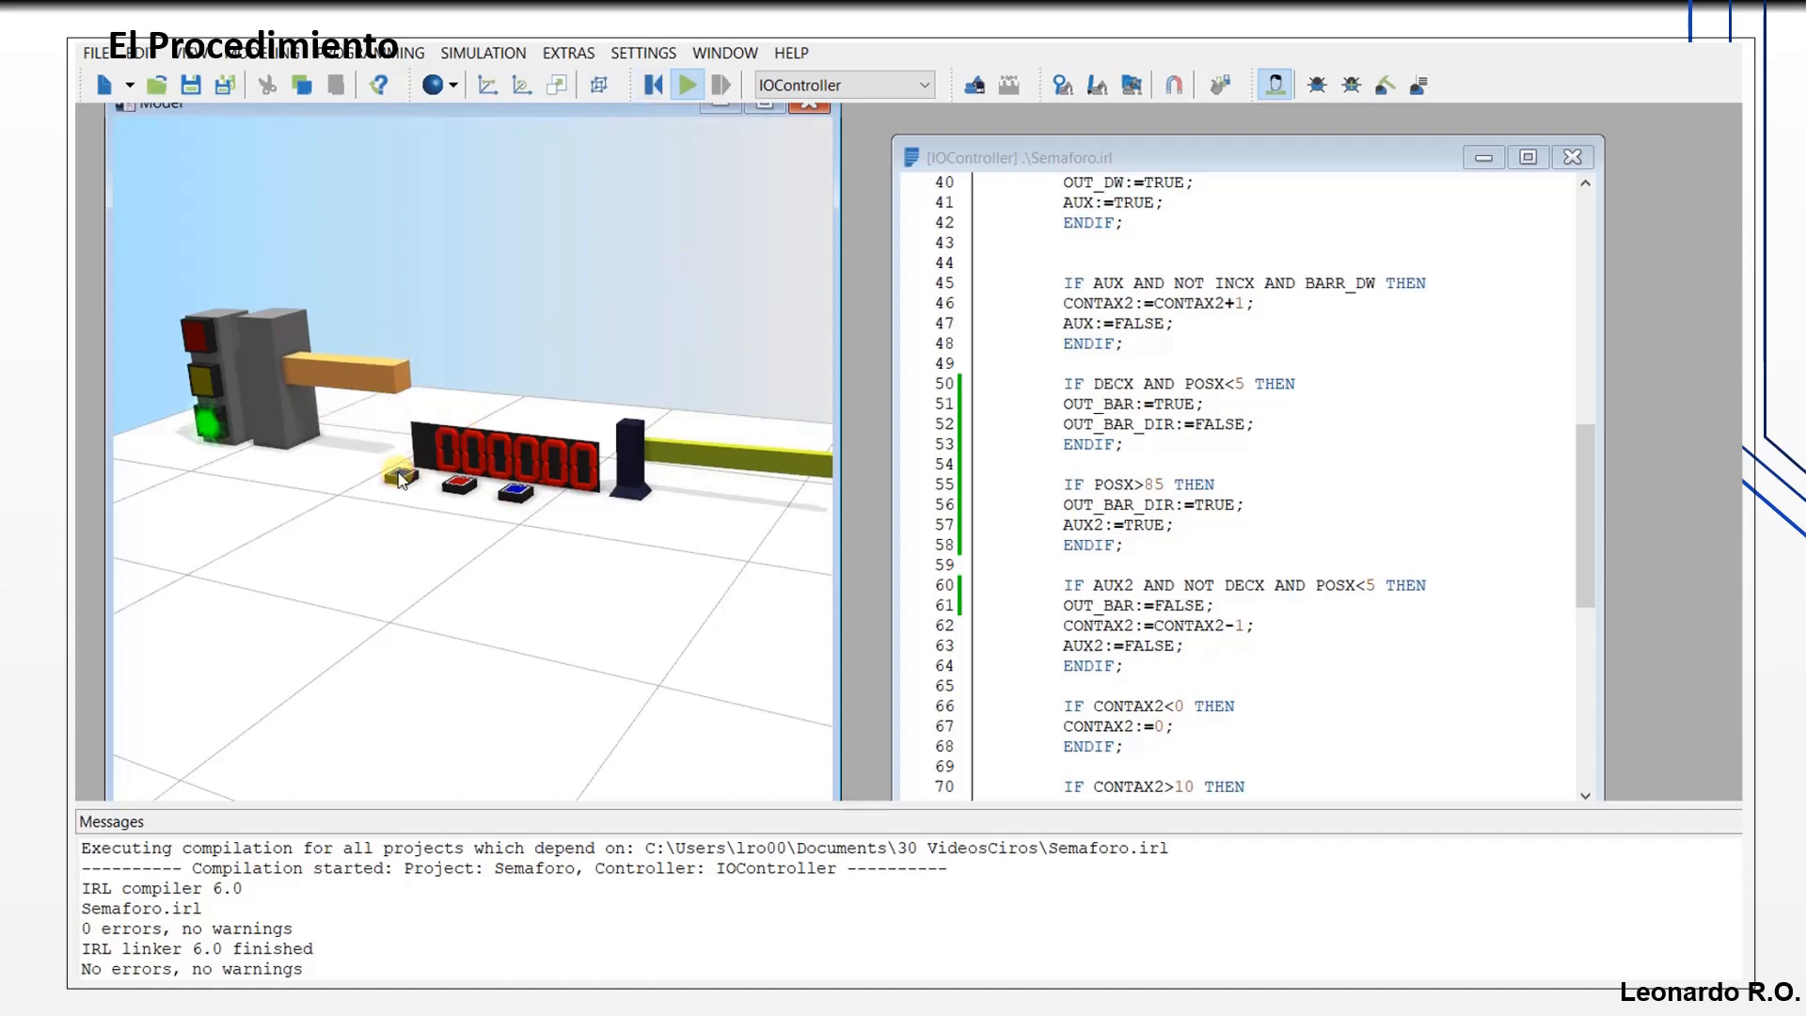
pyautogui.click(516, 496)
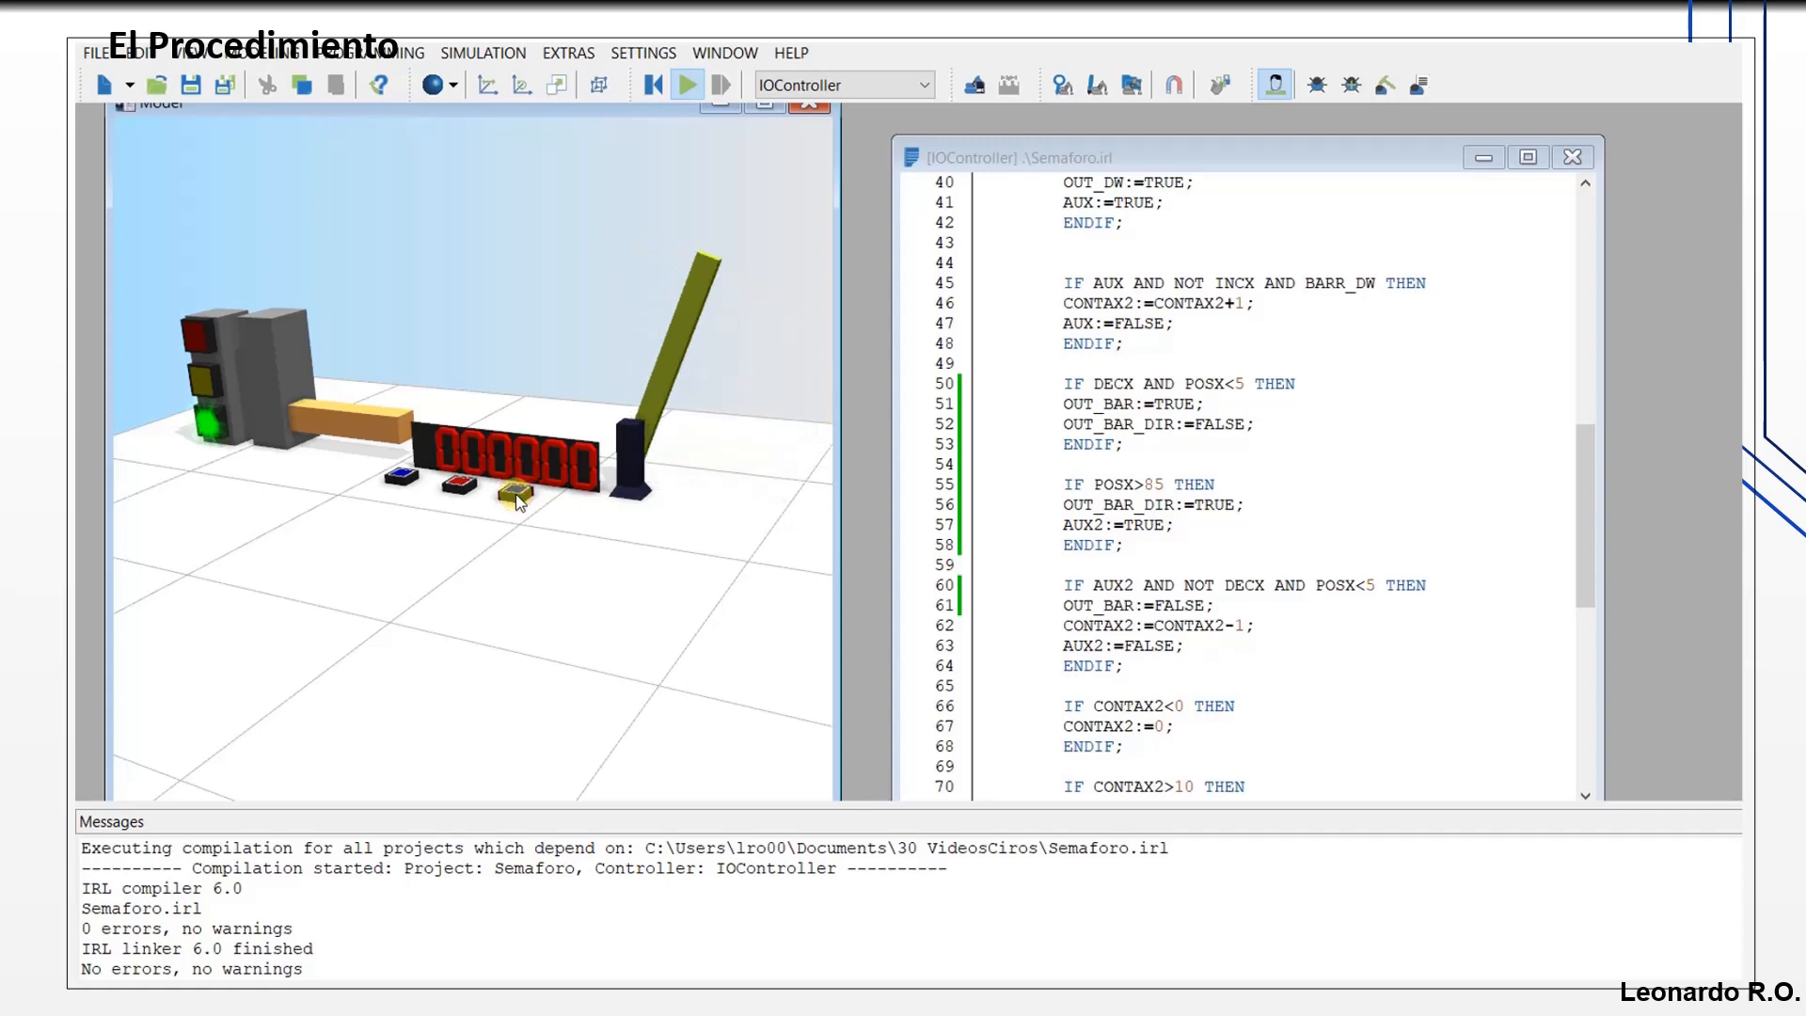
pyautogui.click(653, 84)
pyautogui.click(1206, 607)
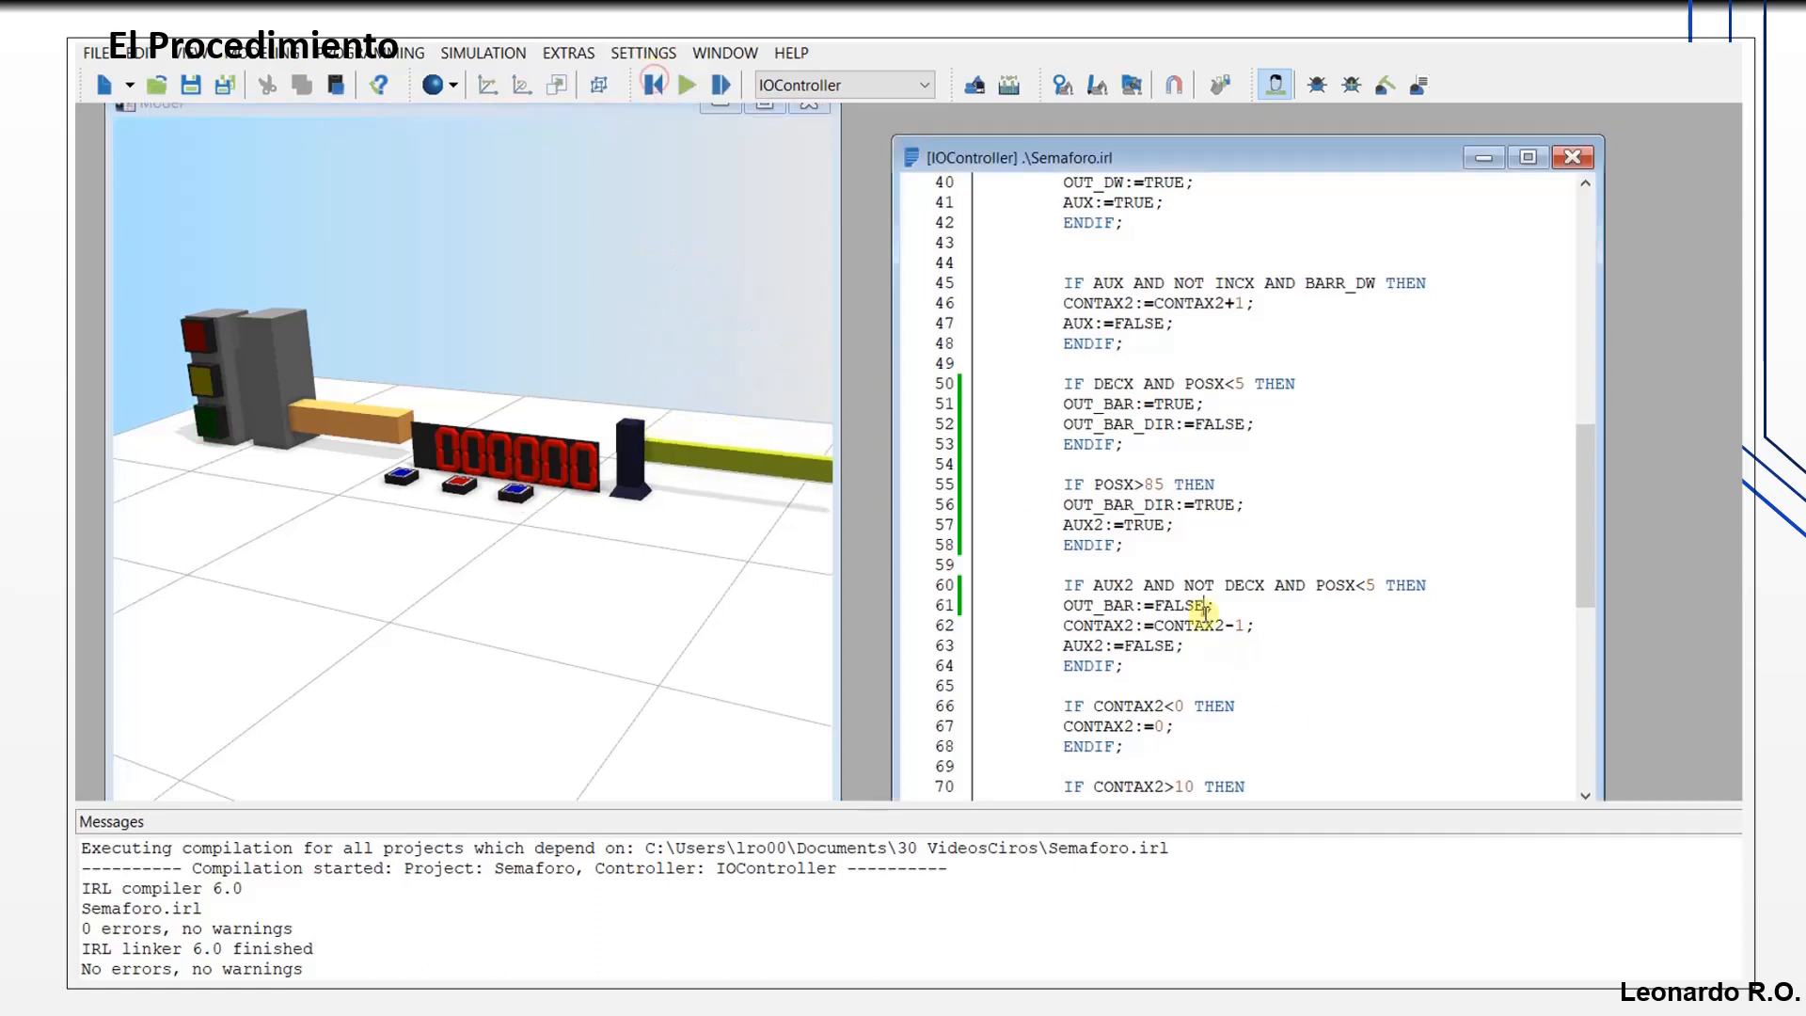
# Step: Review the entrance barrier, exit barrier, counter limit and traffic light conditions in the Semaforo.irl program
pyautogui.scroll(3, 1205, 613)
pyautogui.scroll(-6, 1205, 613)
pyautogui.scroll(1, 1205, 613)
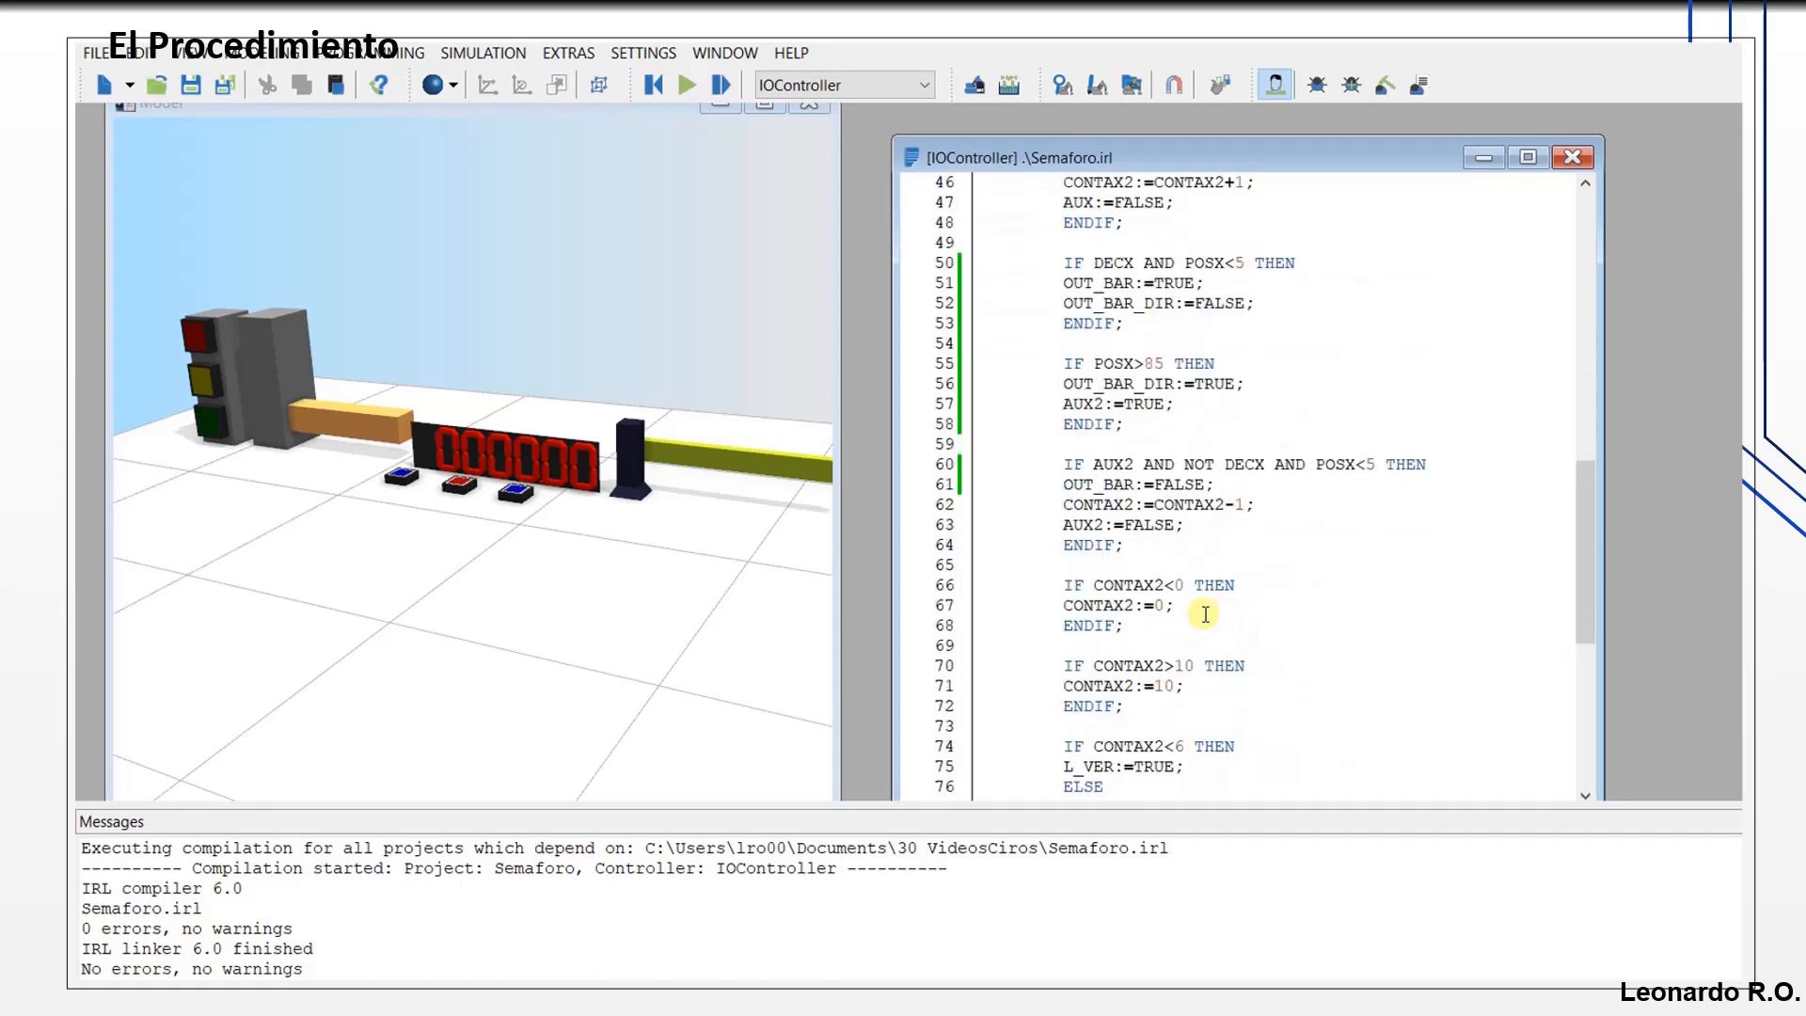
pyautogui.scroll(1, 1205, 614)
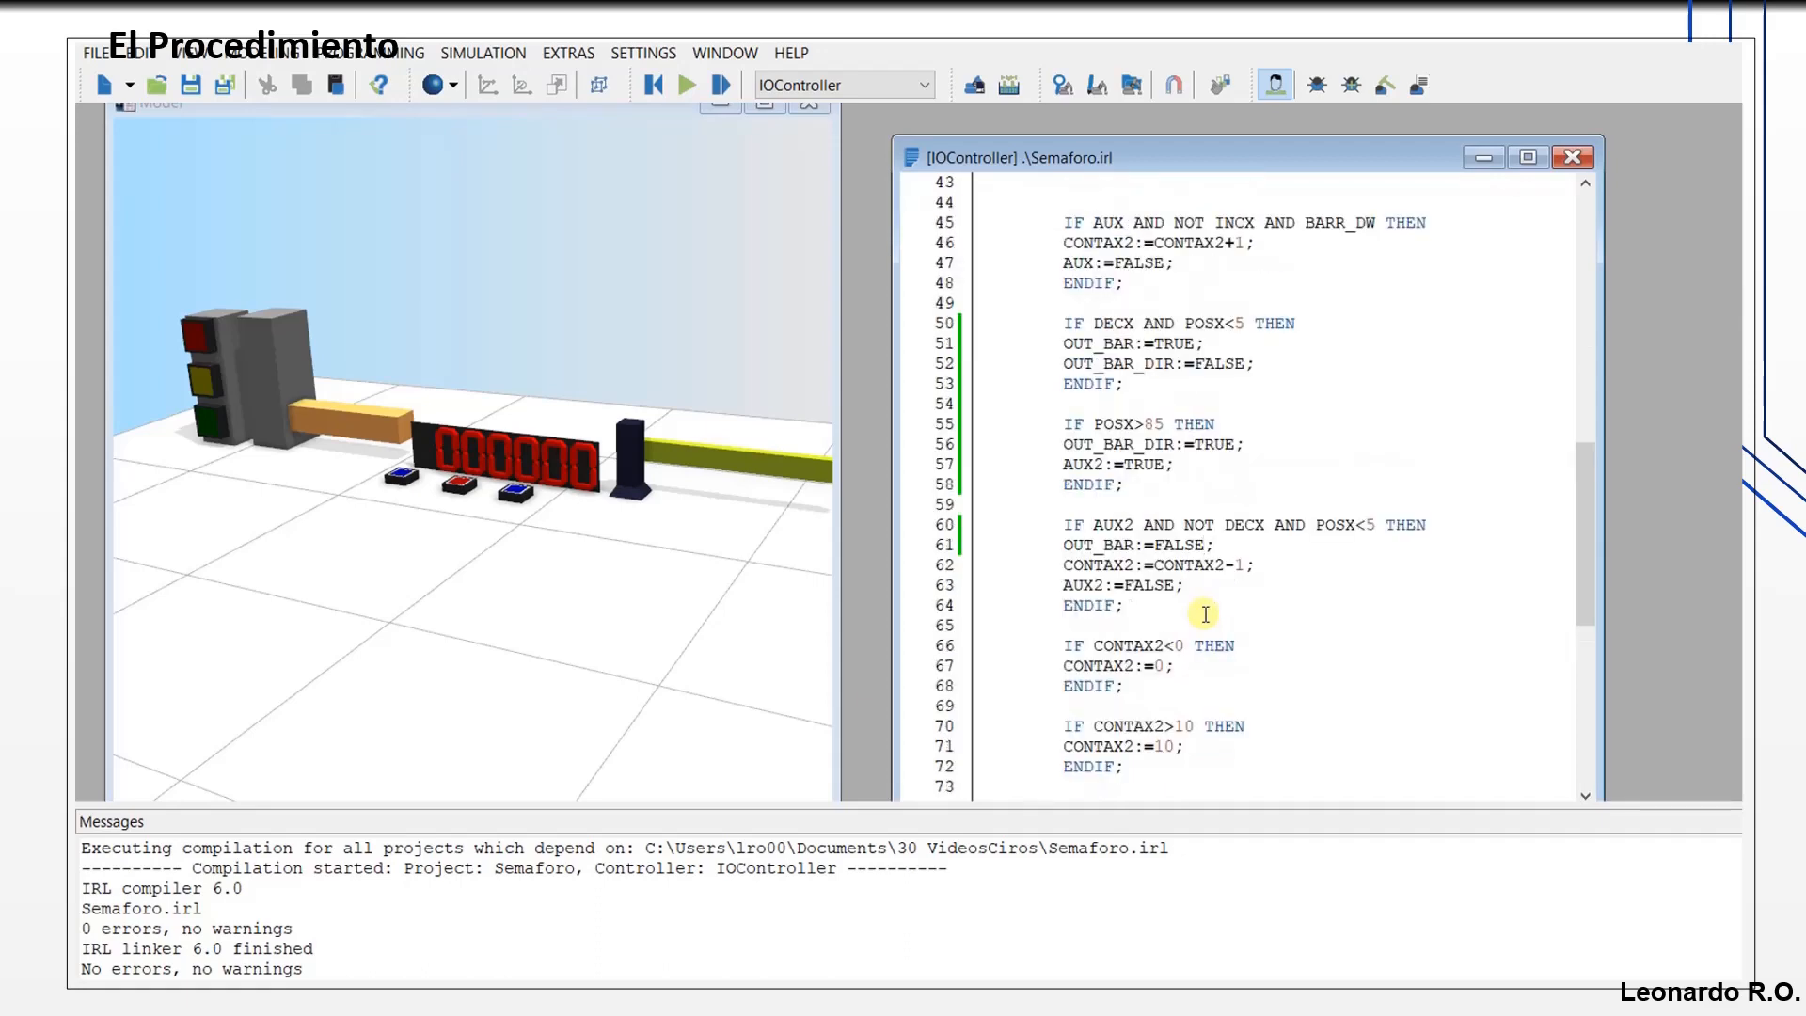
pyautogui.click(1201, 444)
pyautogui.scroll(3, 1201, 449)
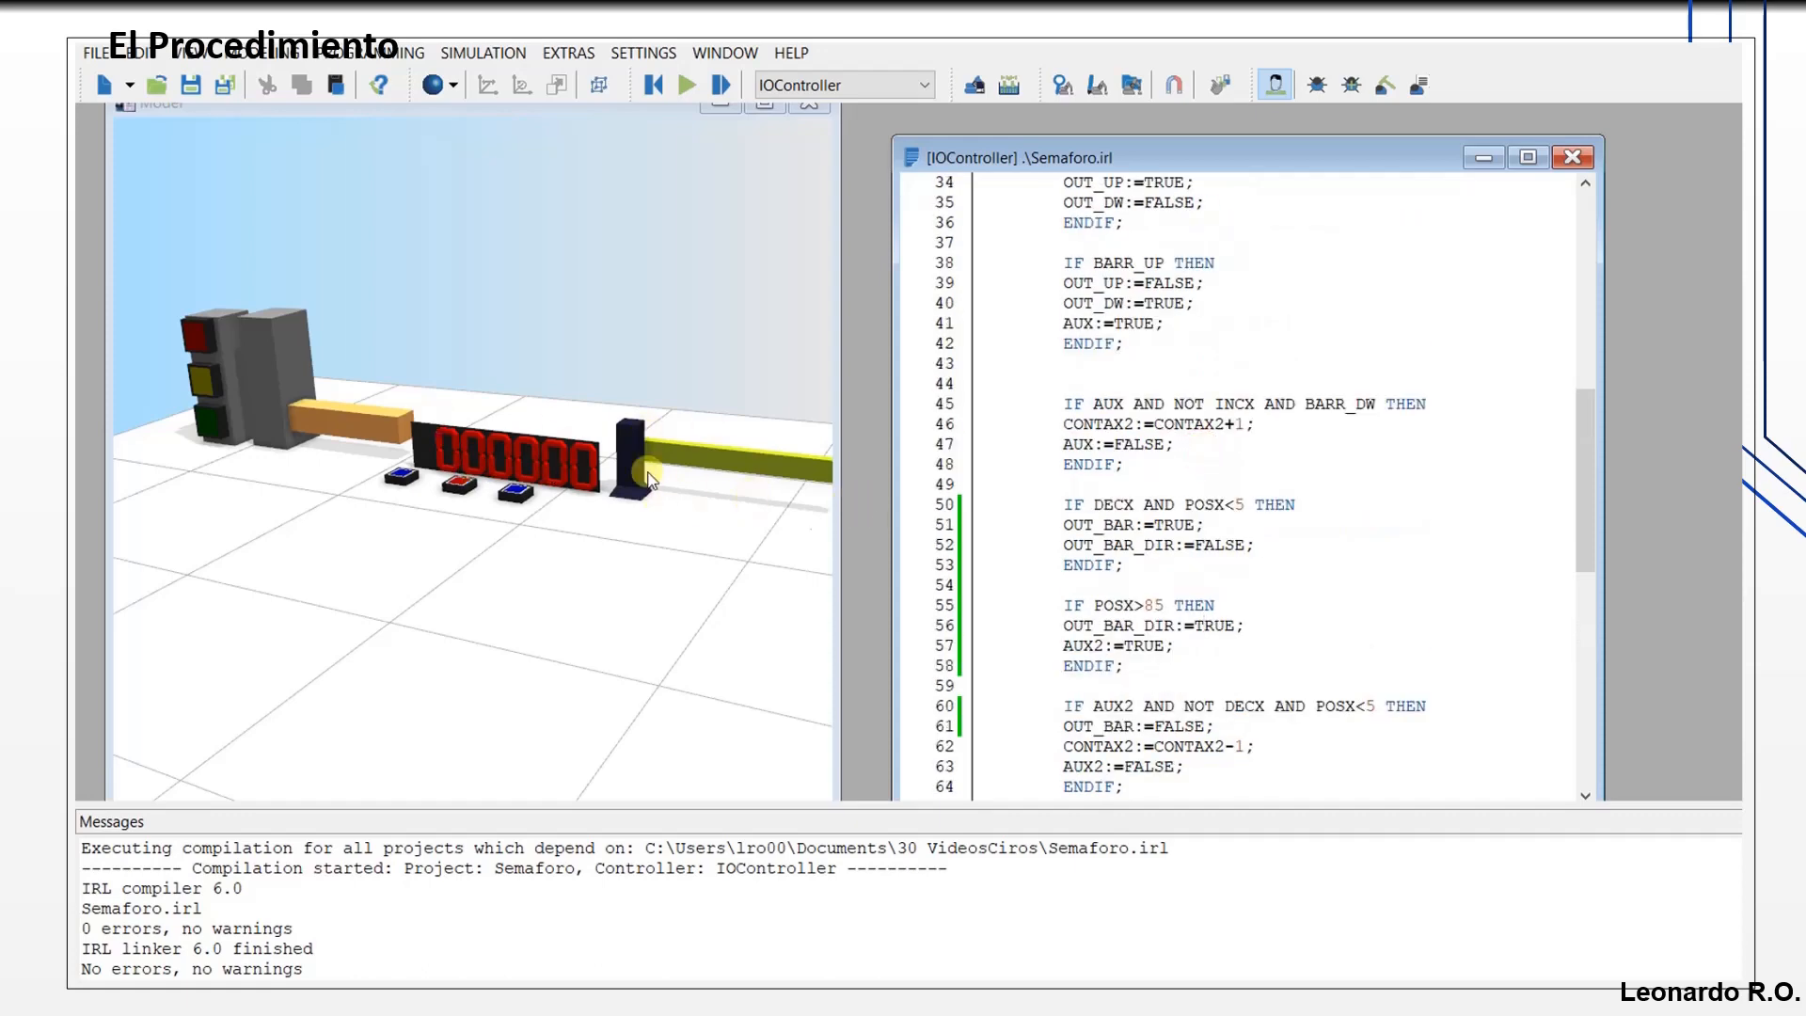
pyautogui.scroll(-3, 1168, 546)
pyautogui.scroll(-9, 1168, 545)
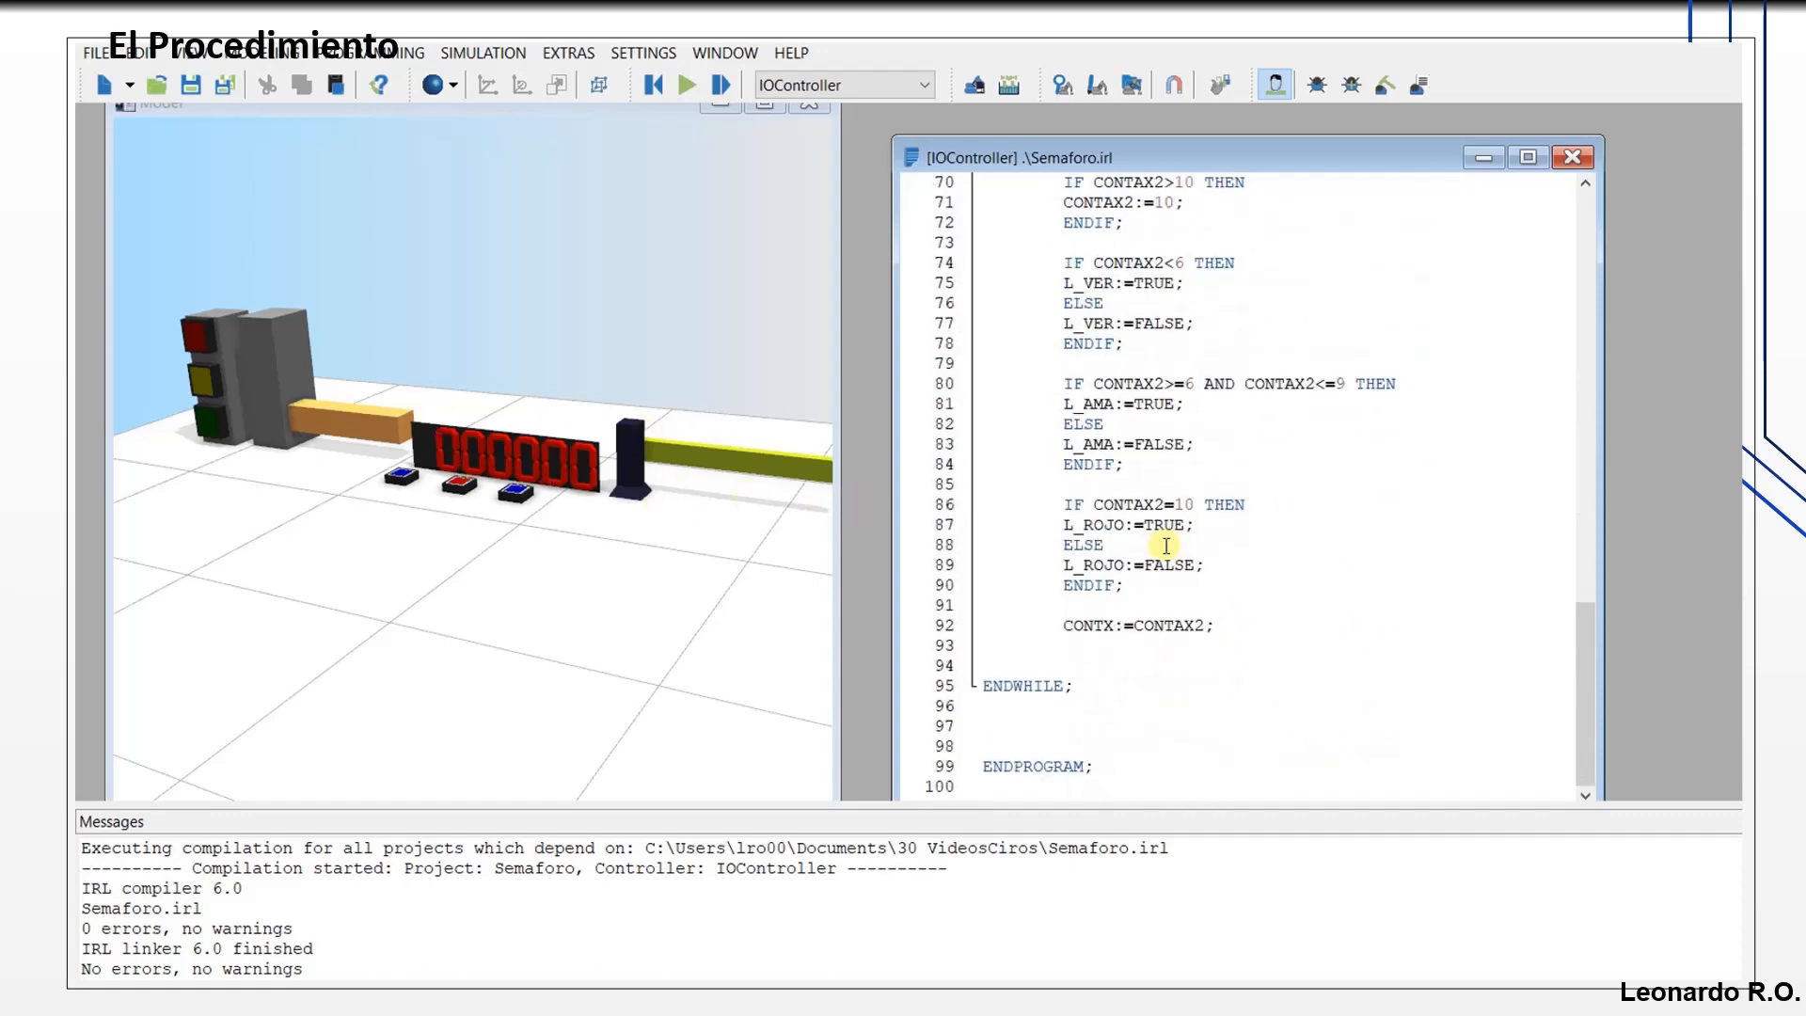
pyautogui.scroll(4, 1166, 546)
pyautogui.scroll(7, 1166, 546)
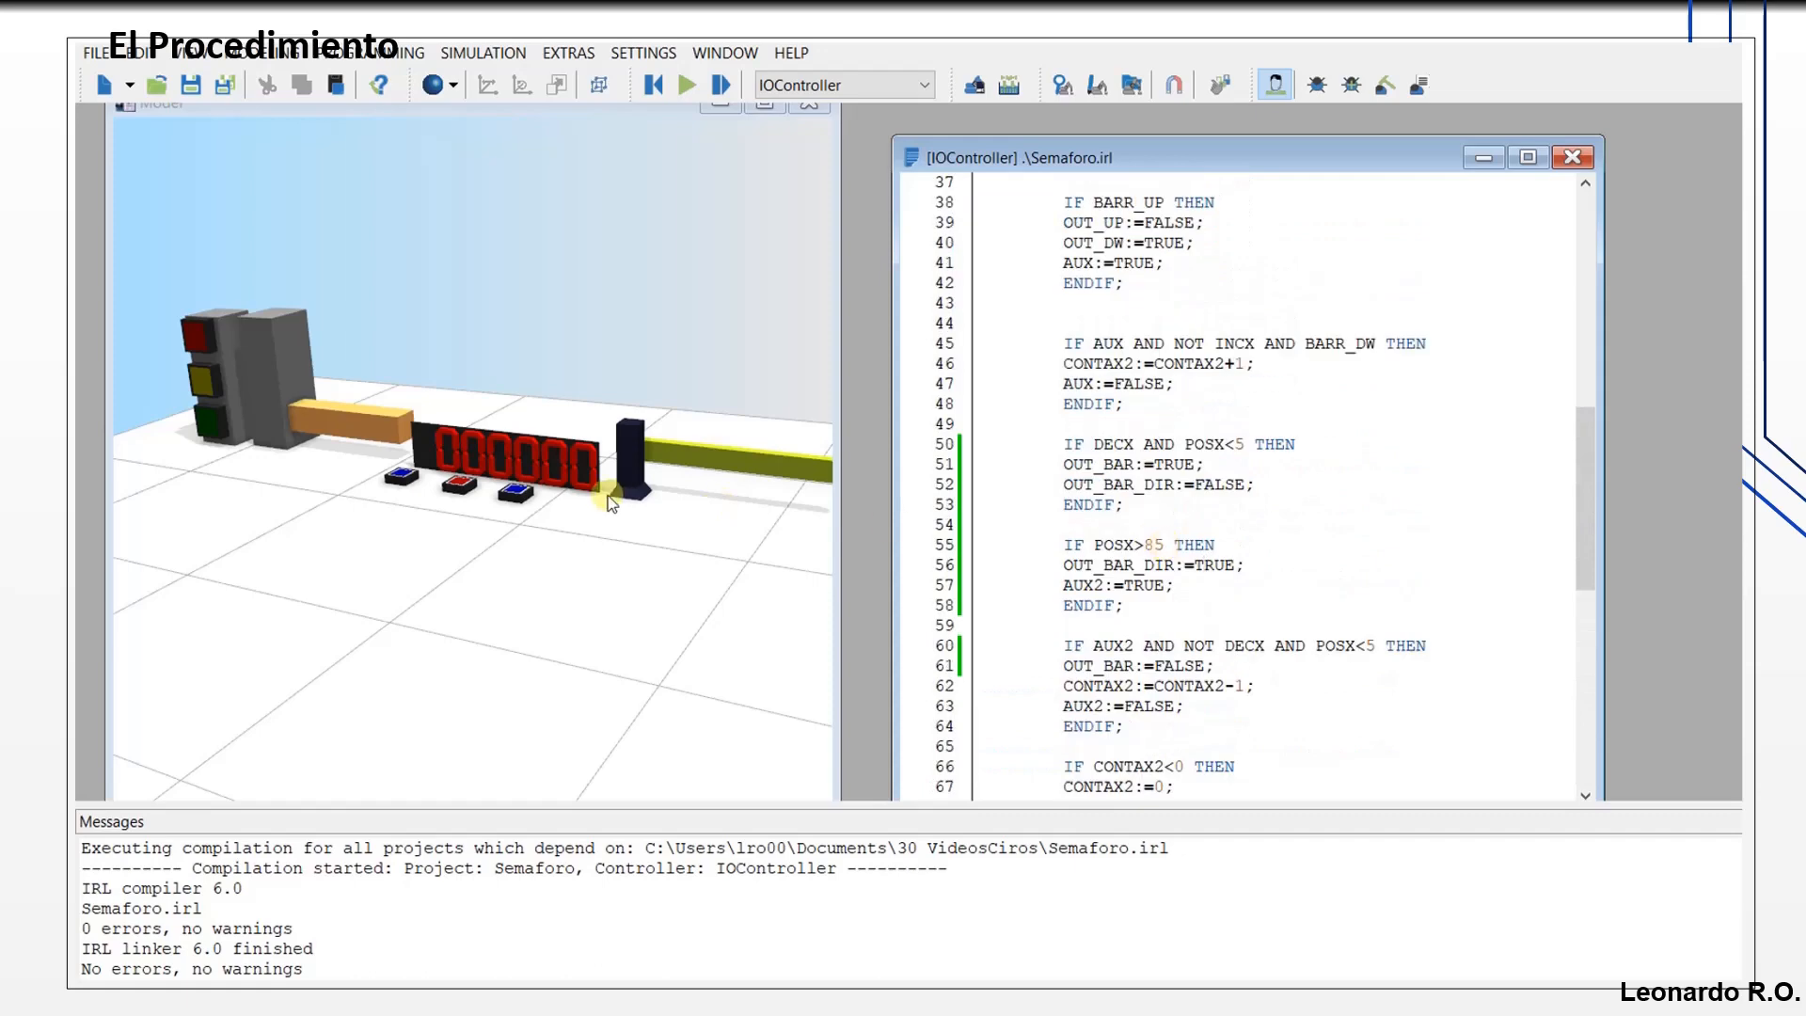
# Step: Examine the exit barrier in the 3D model up close and from another angle
pyautogui.scroll(2, 682, 503)
pyautogui.keyDown('shift'); pyautogui.moveTo(678, 518); pyautogui.dragTo(544, 498); pyautogui.keyUp('shift')
pyautogui.scroll(3, 434, 529)
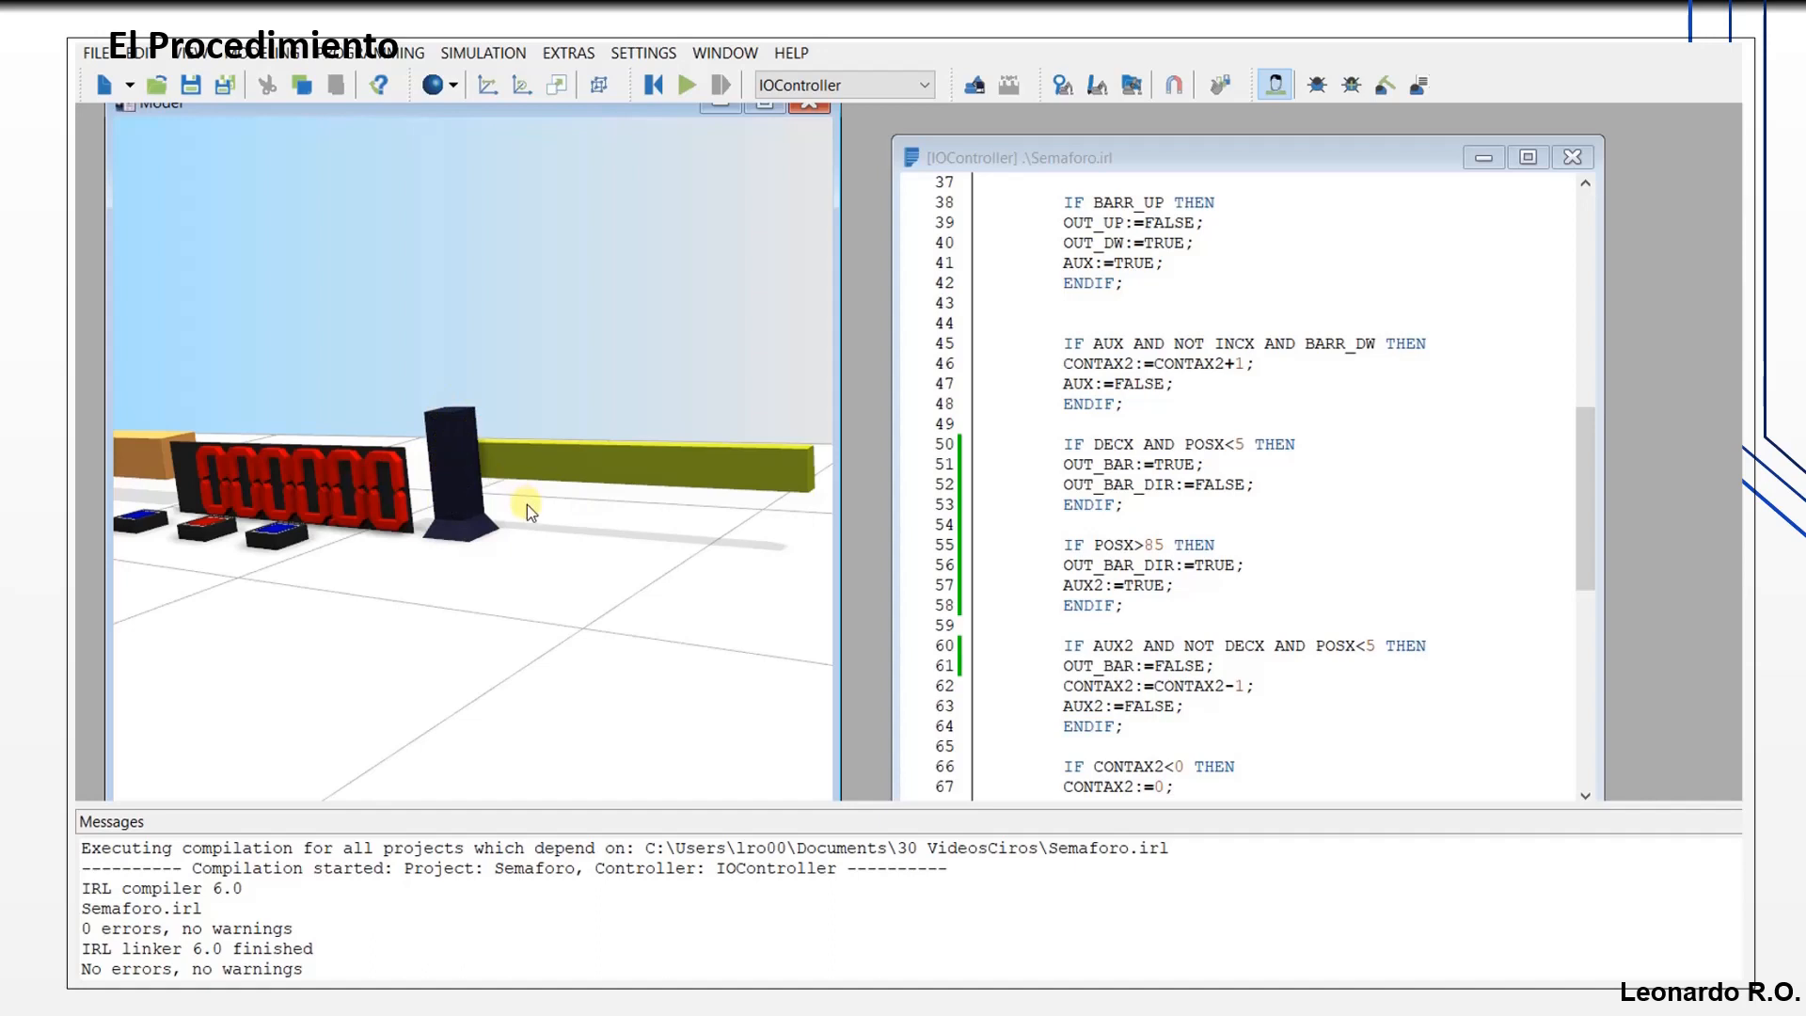
pyautogui.keyDown('ctrl'); pyautogui.moveTo(542, 562); pyautogui.dragTo(354, 605); pyautogui.keyUp('ctrl')
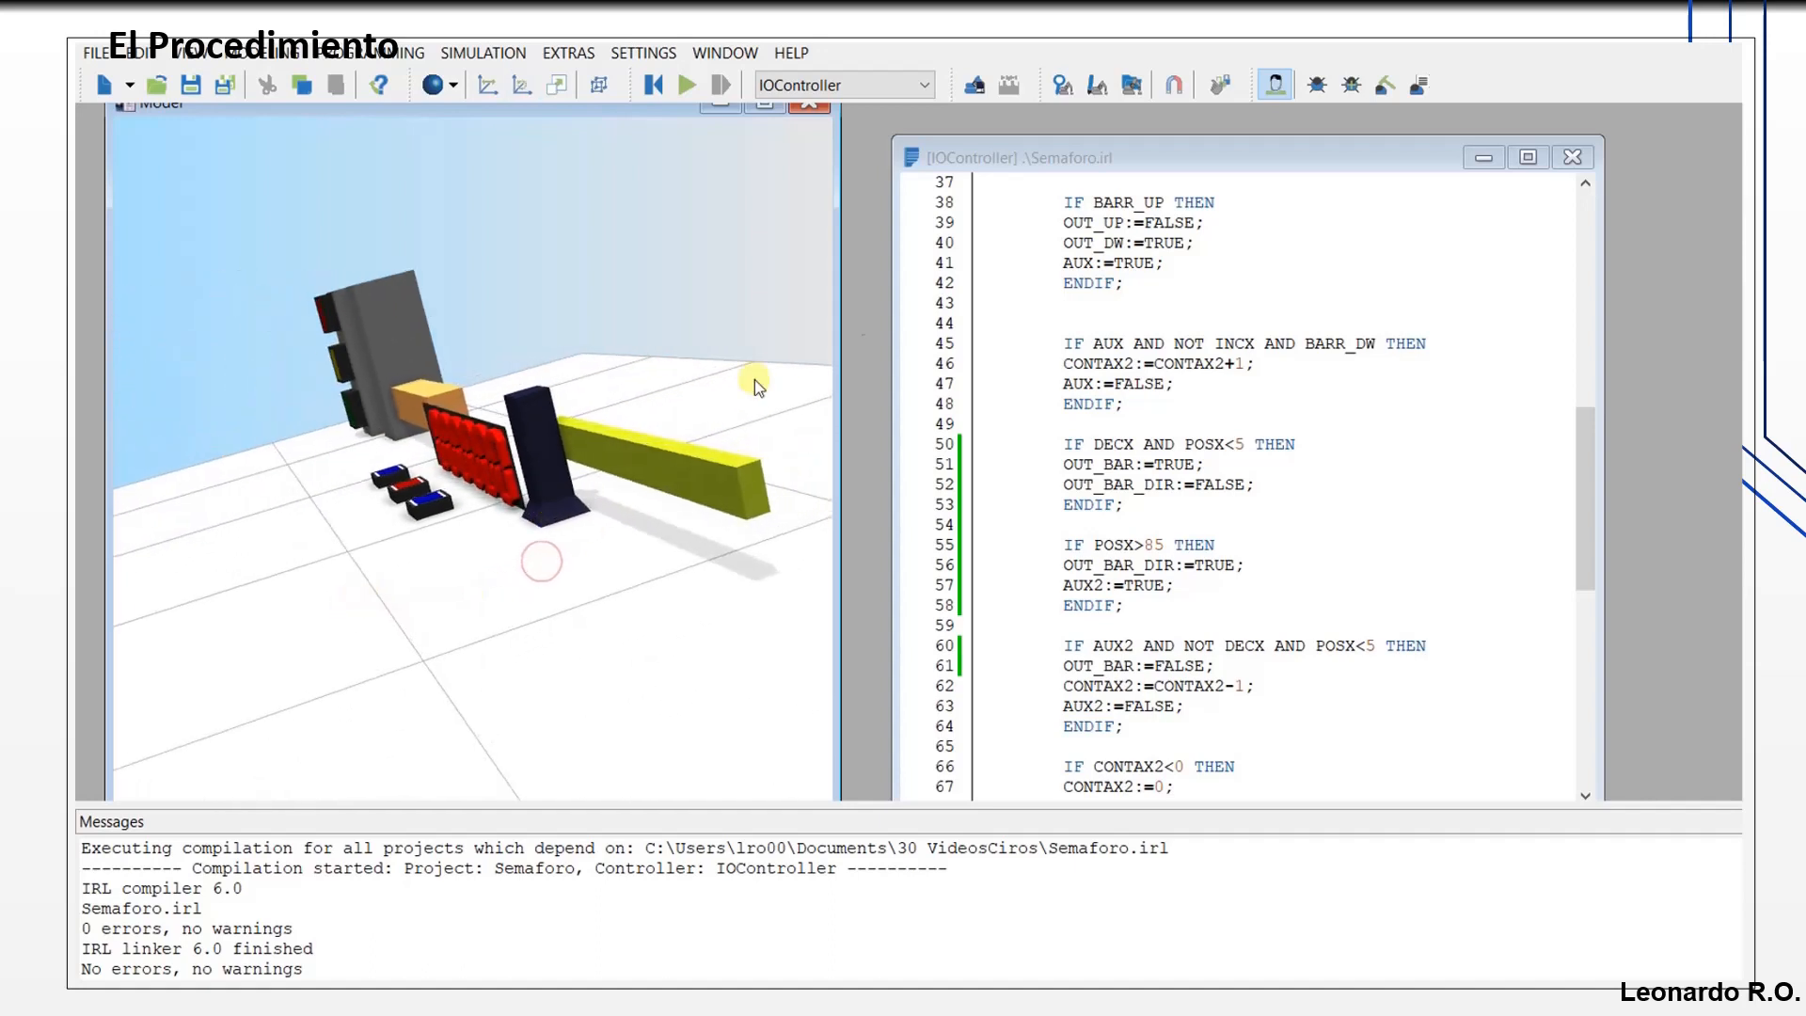
# Step: Open the Model Explorer and inspect the inputs and outputs of Barrera_sal
pyautogui.click(976, 87)
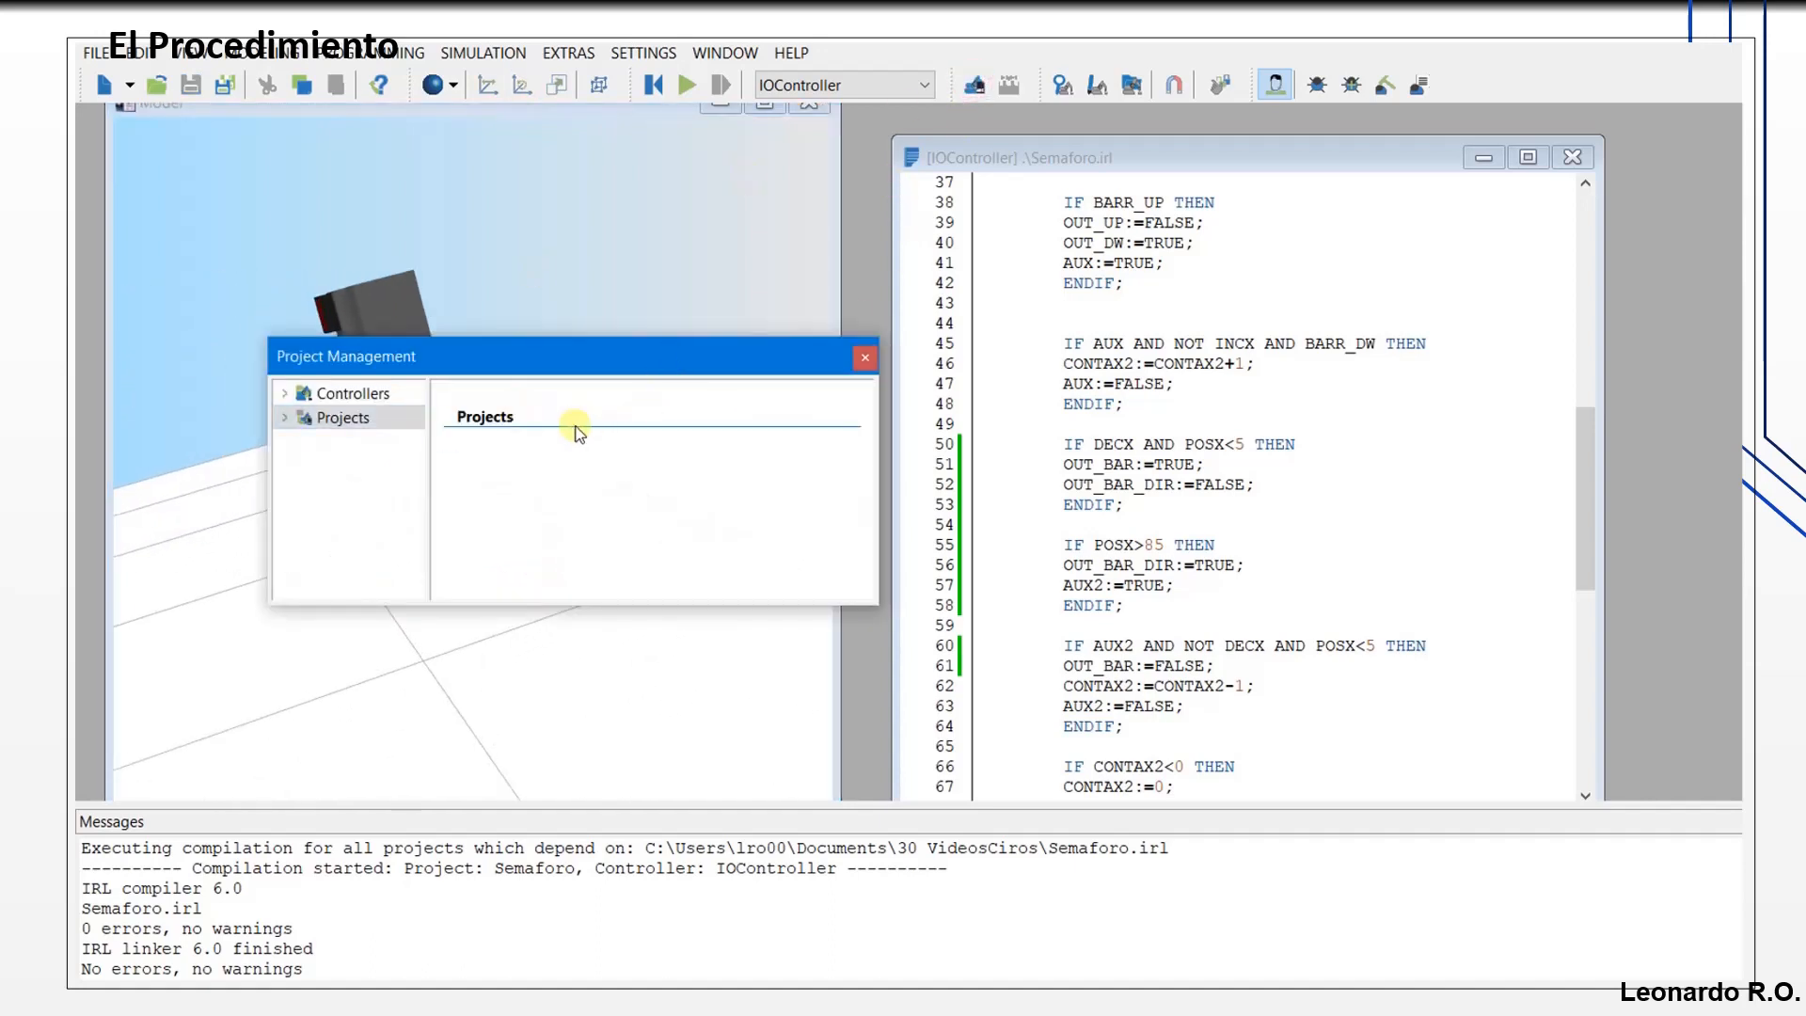
pyautogui.click(866, 359)
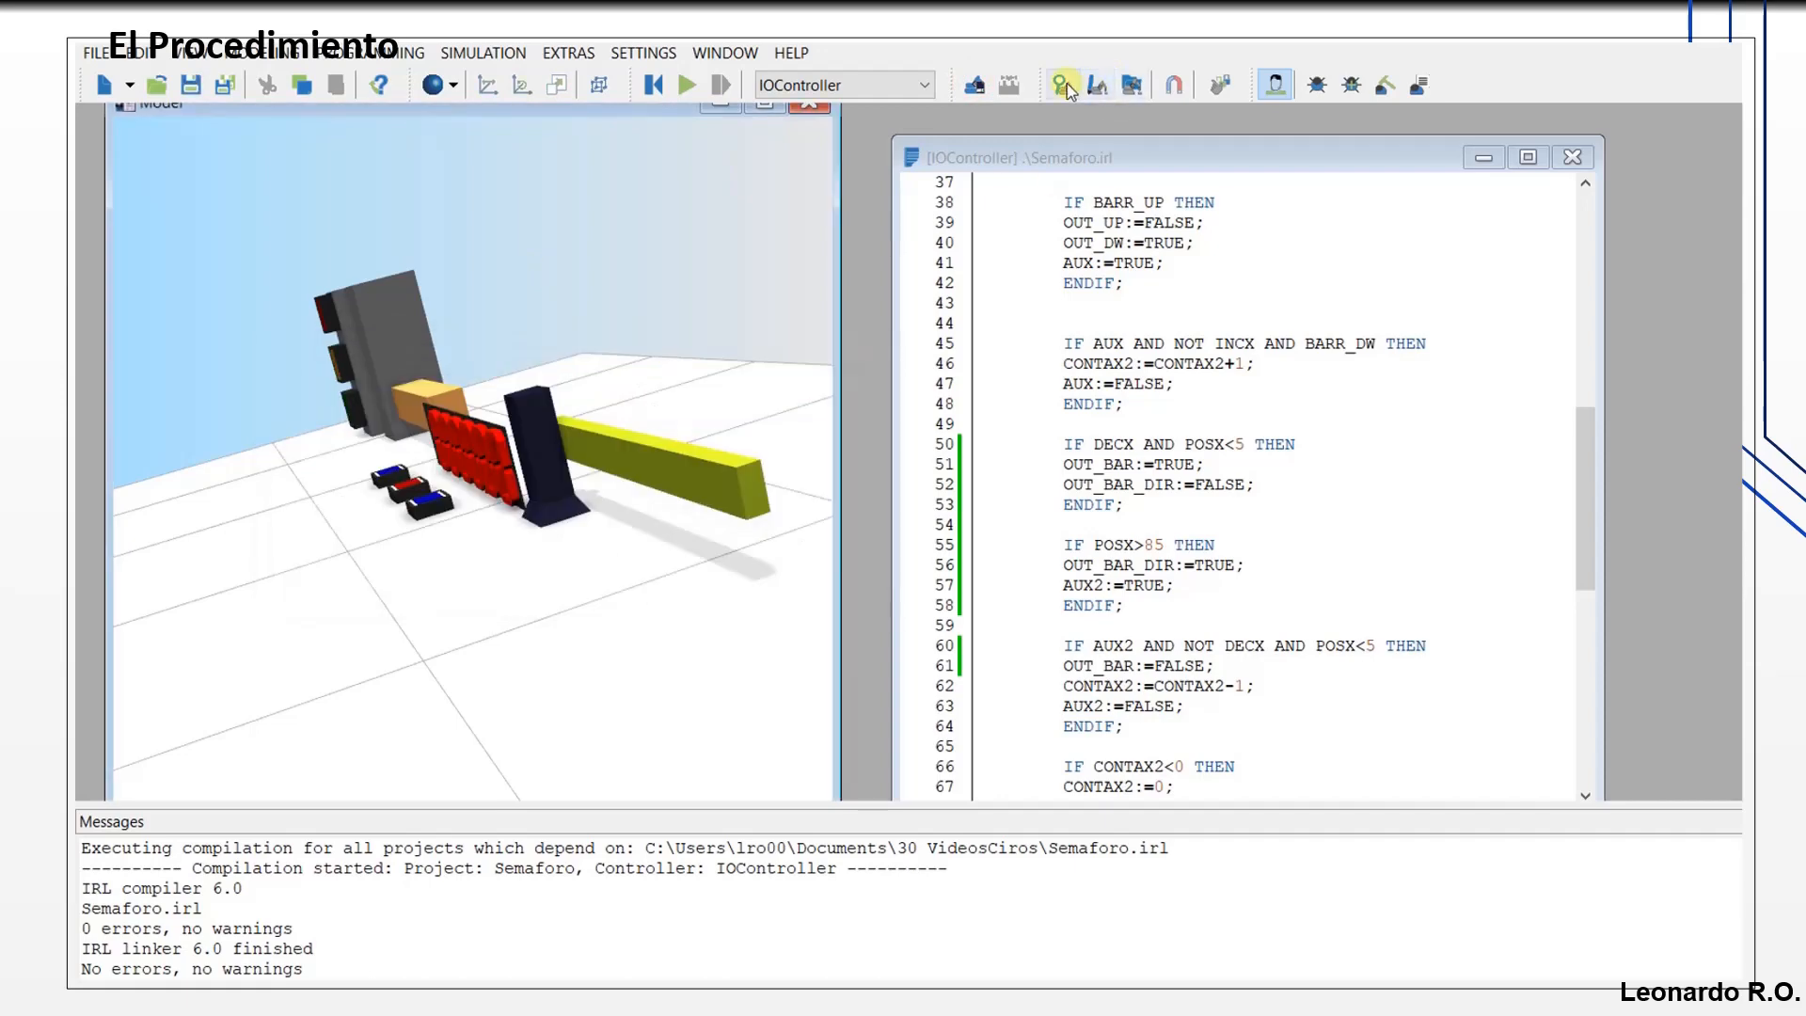
pyautogui.click(1065, 85)
pyautogui.click(114, 316)
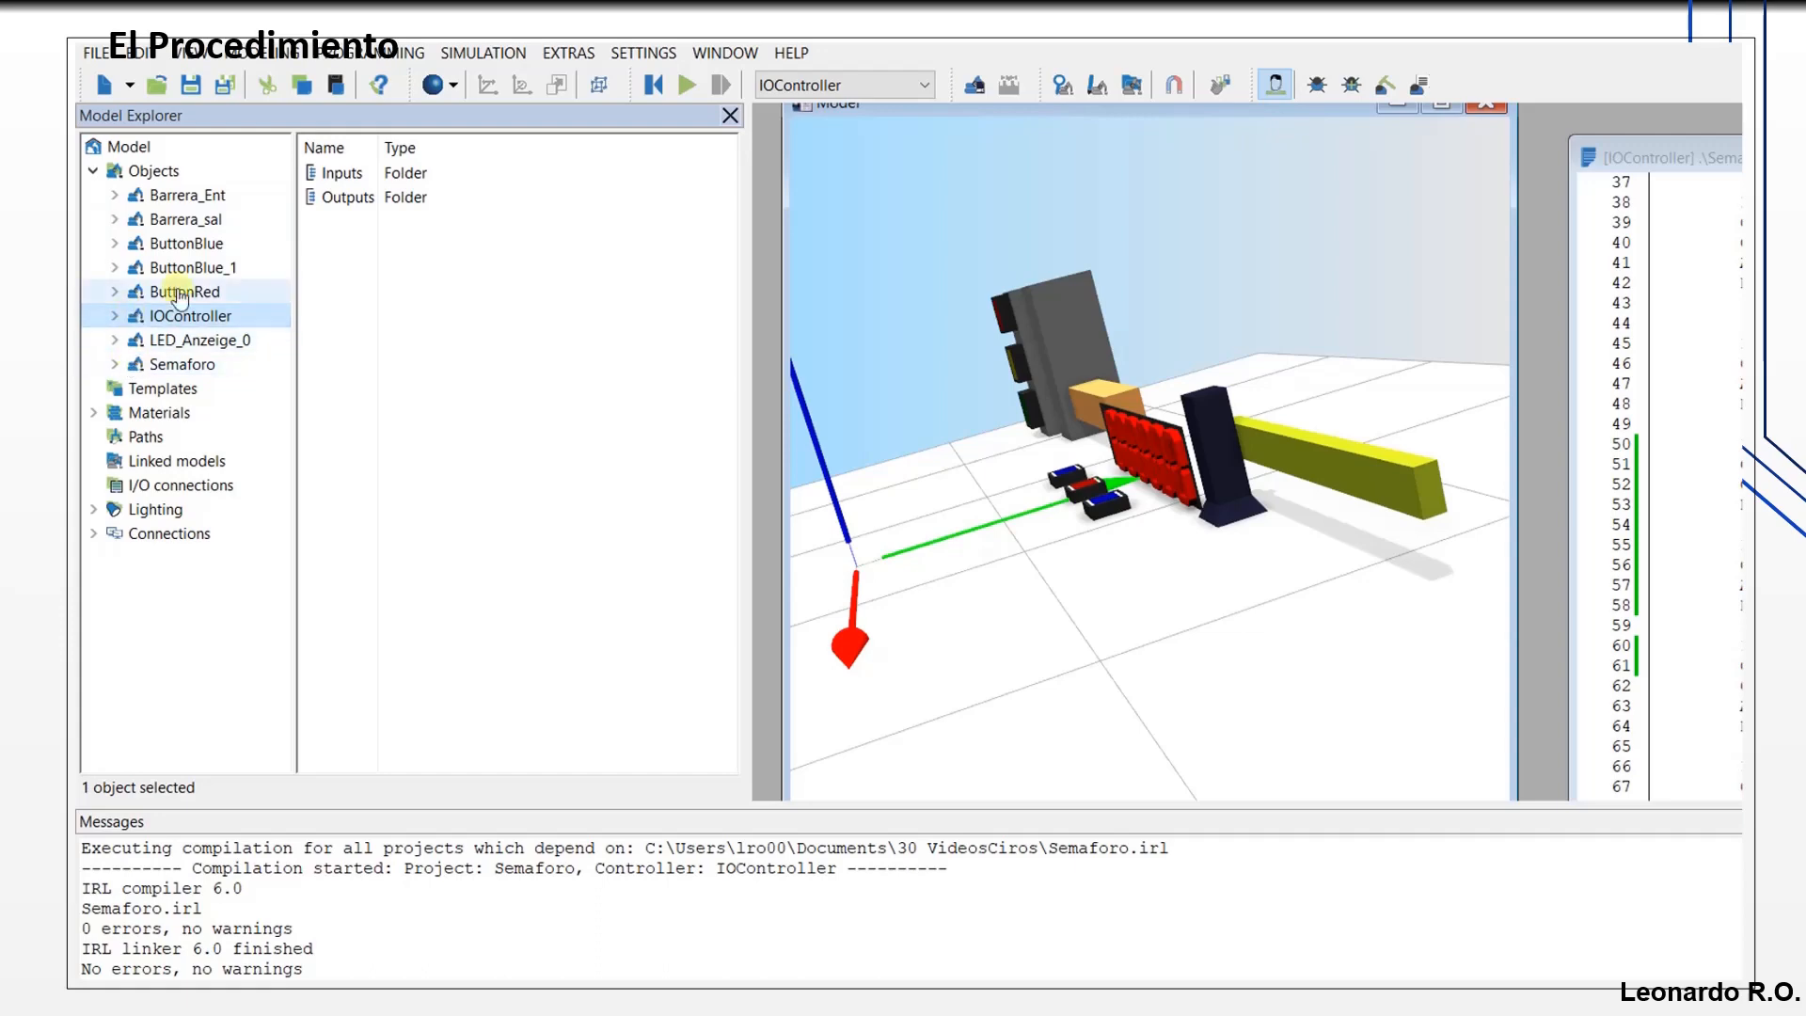
pyautogui.click(175, 219)
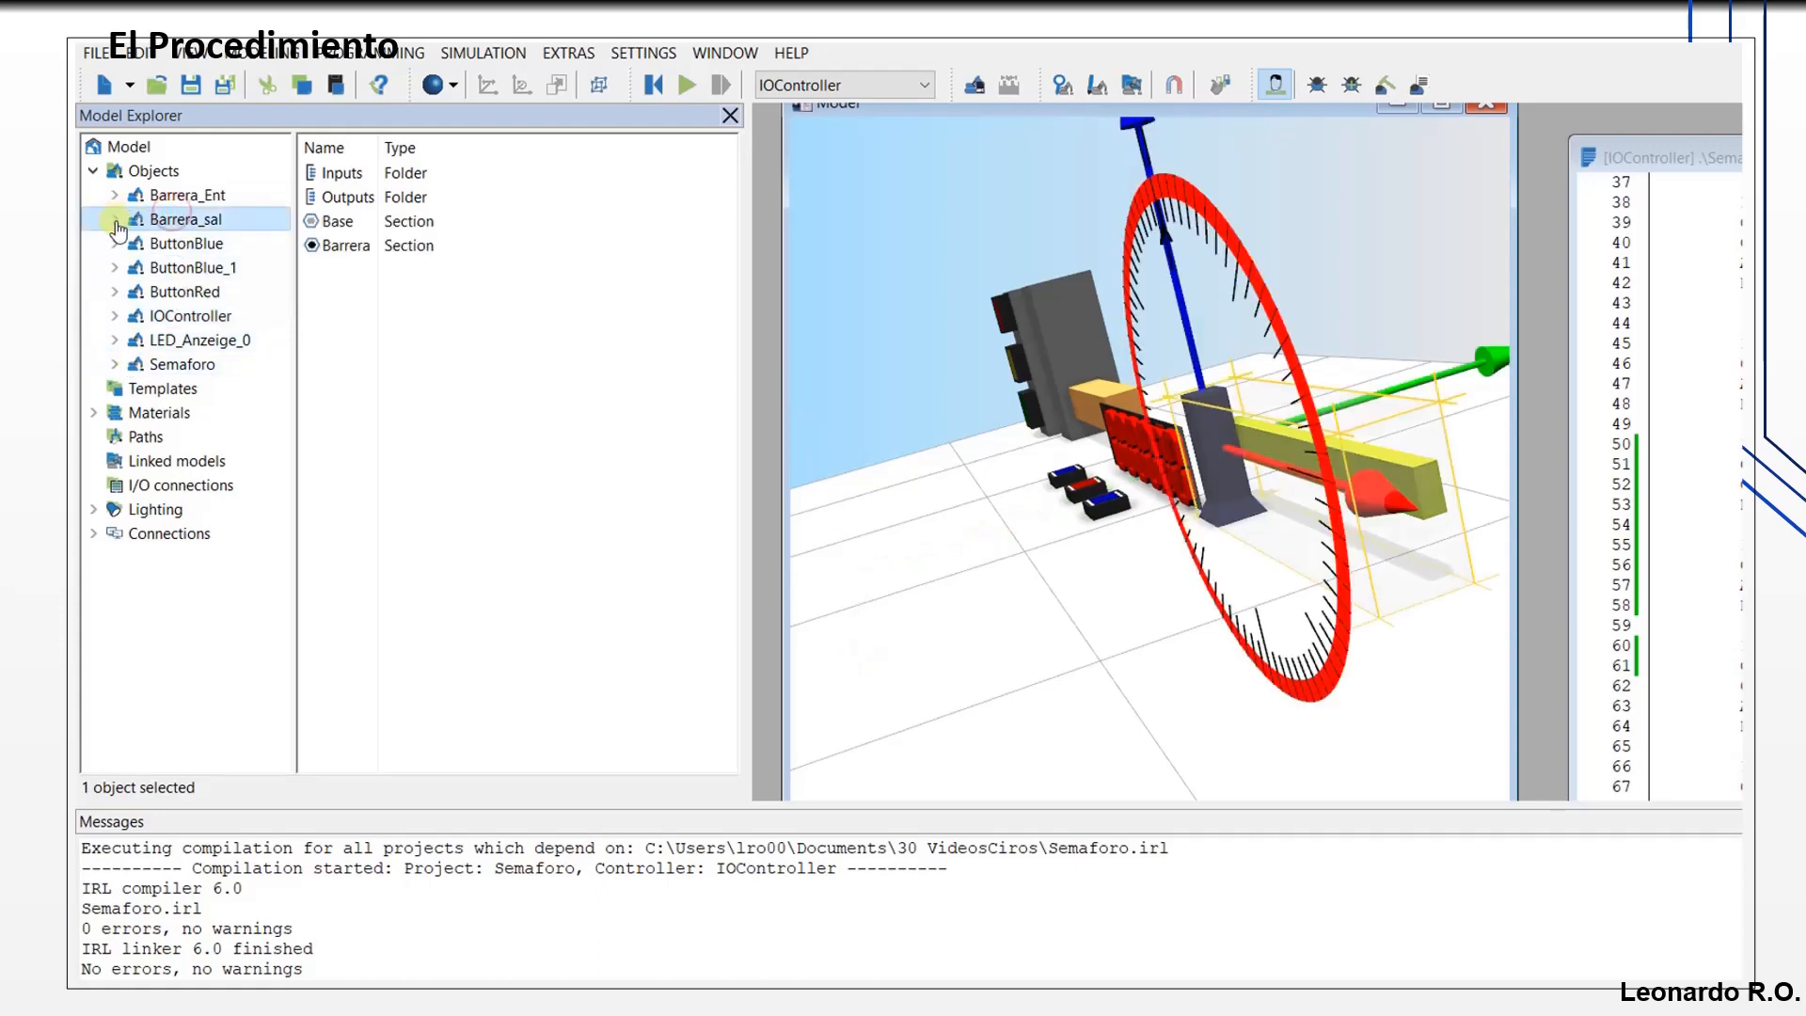
pyautogui.scroll(-3, 1082, 546)
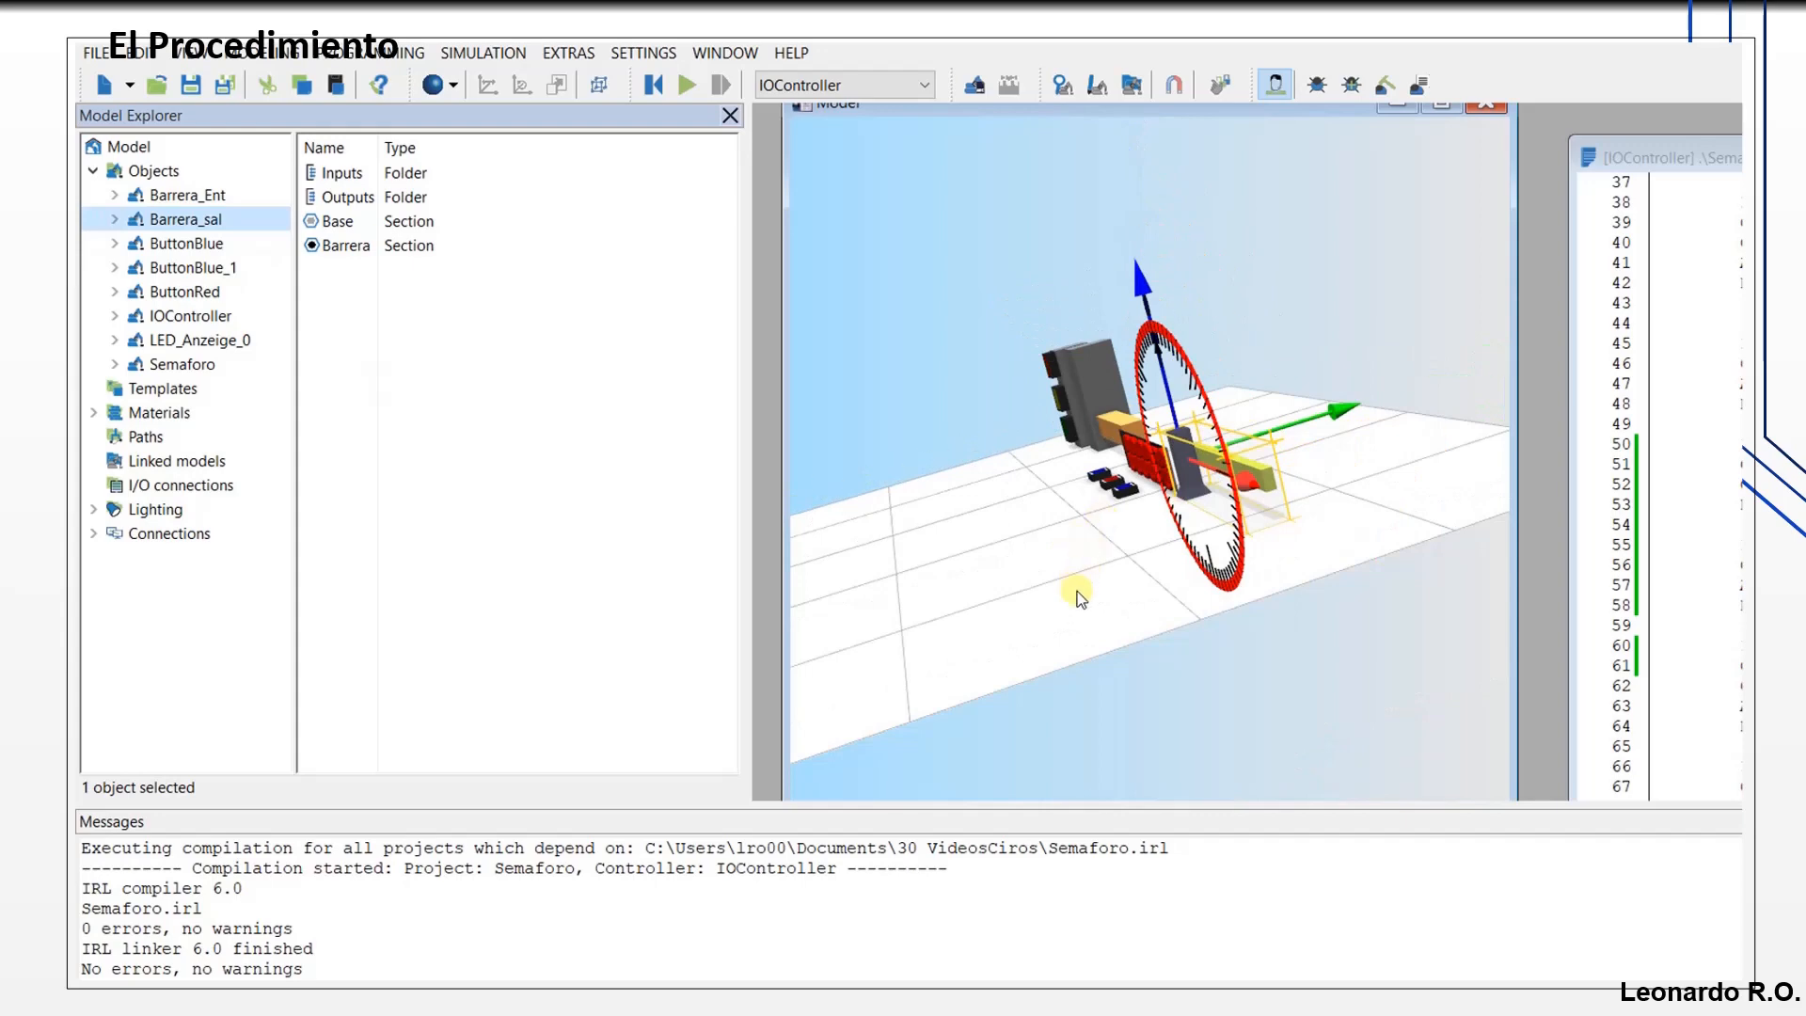
pyautogui.moveTo(1064, 592); pyautogui.dragTo(1276, 563, button='middle')
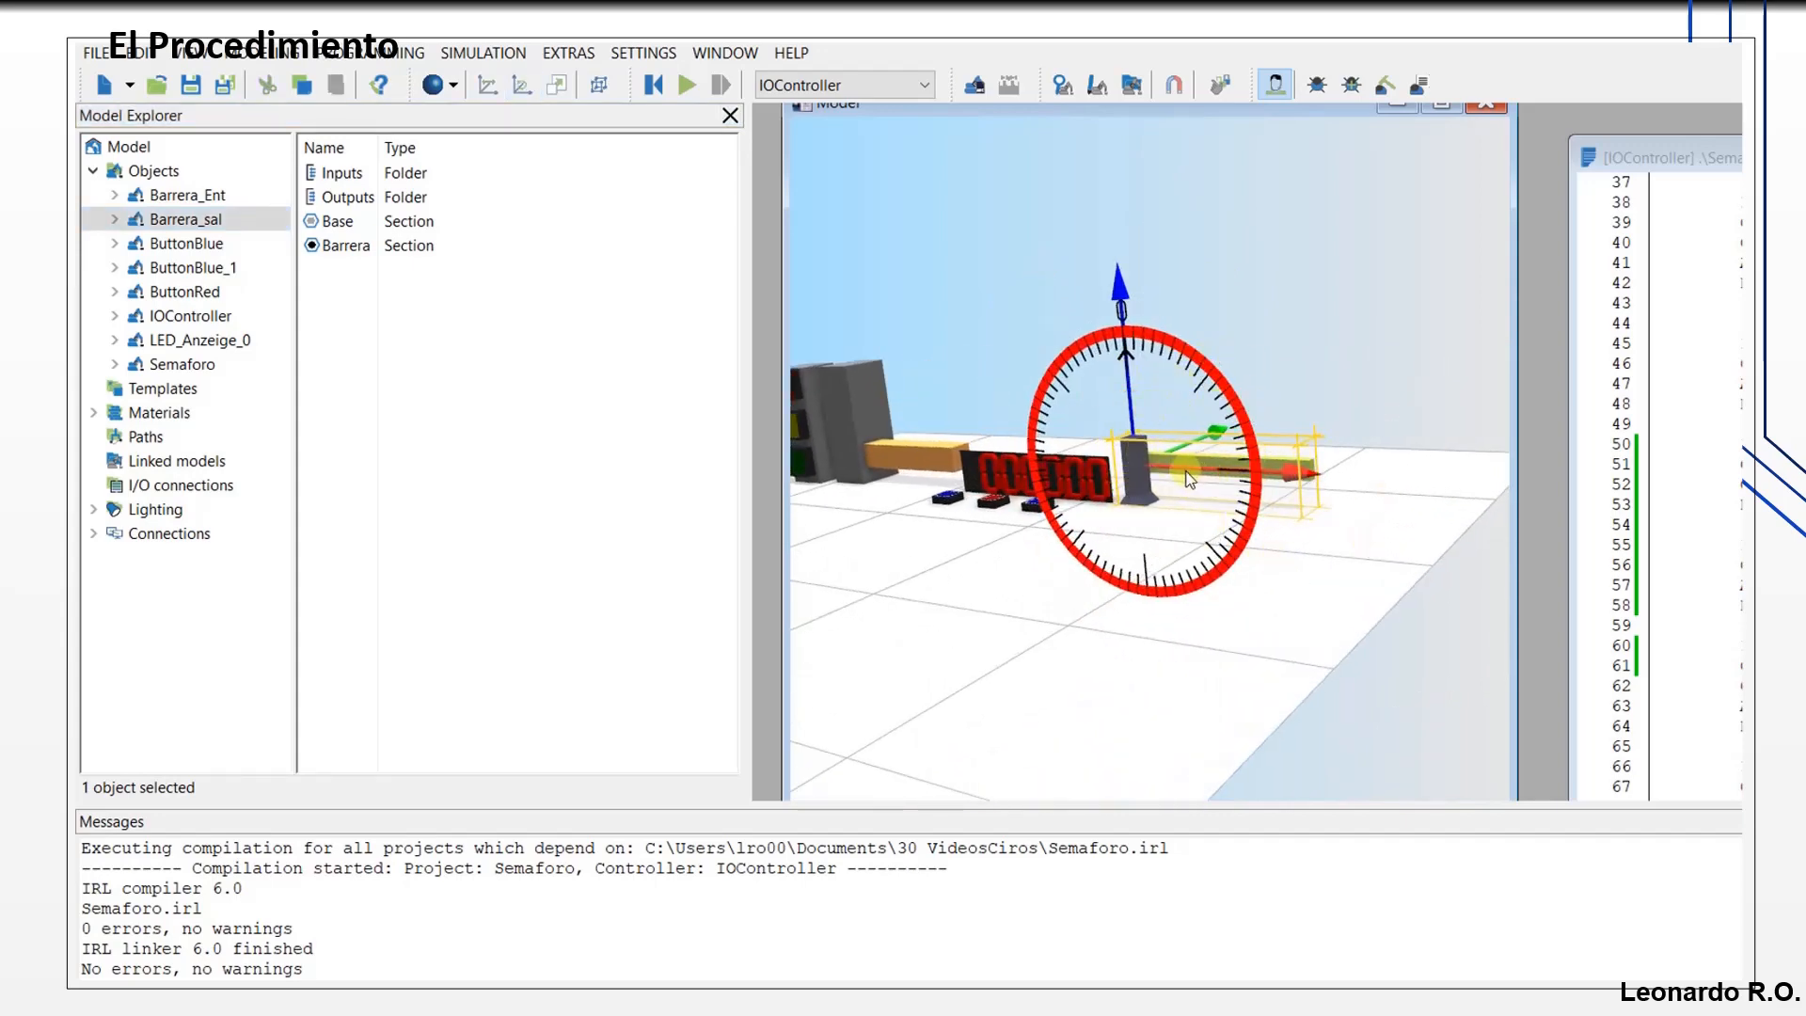
pyautogui.click(114, 219)
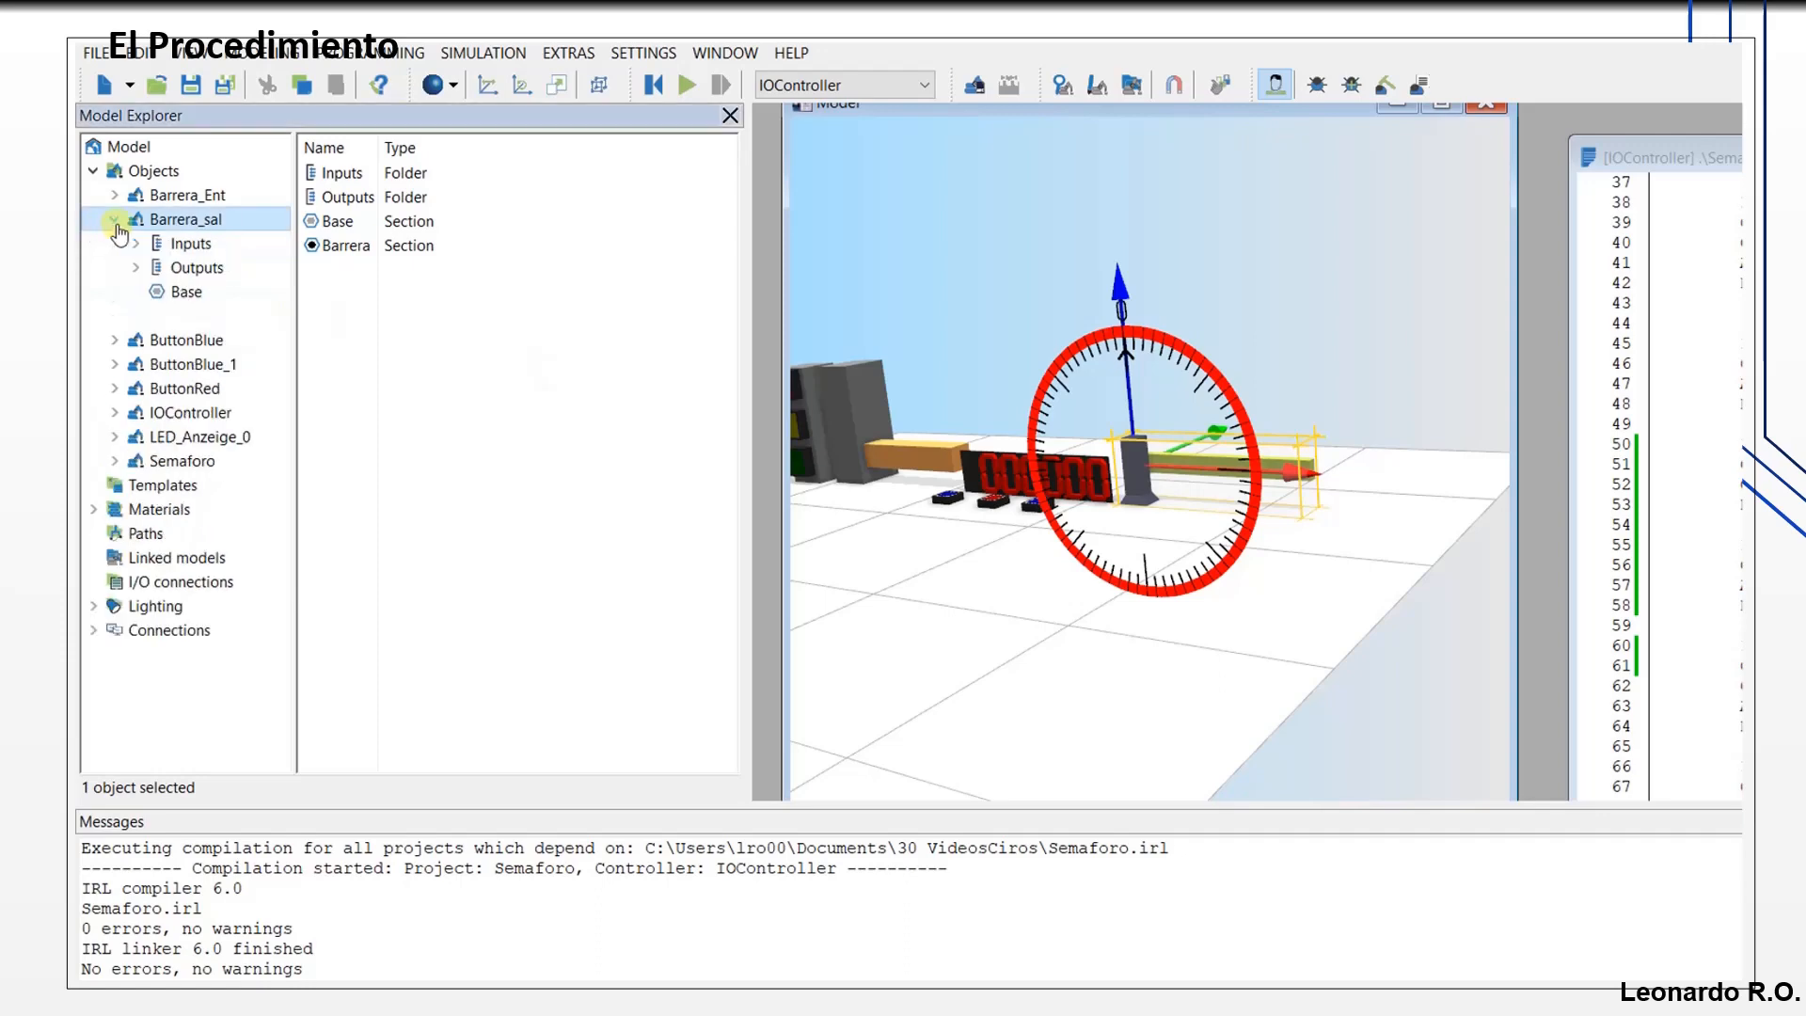
pyautogui.click(191, 243)
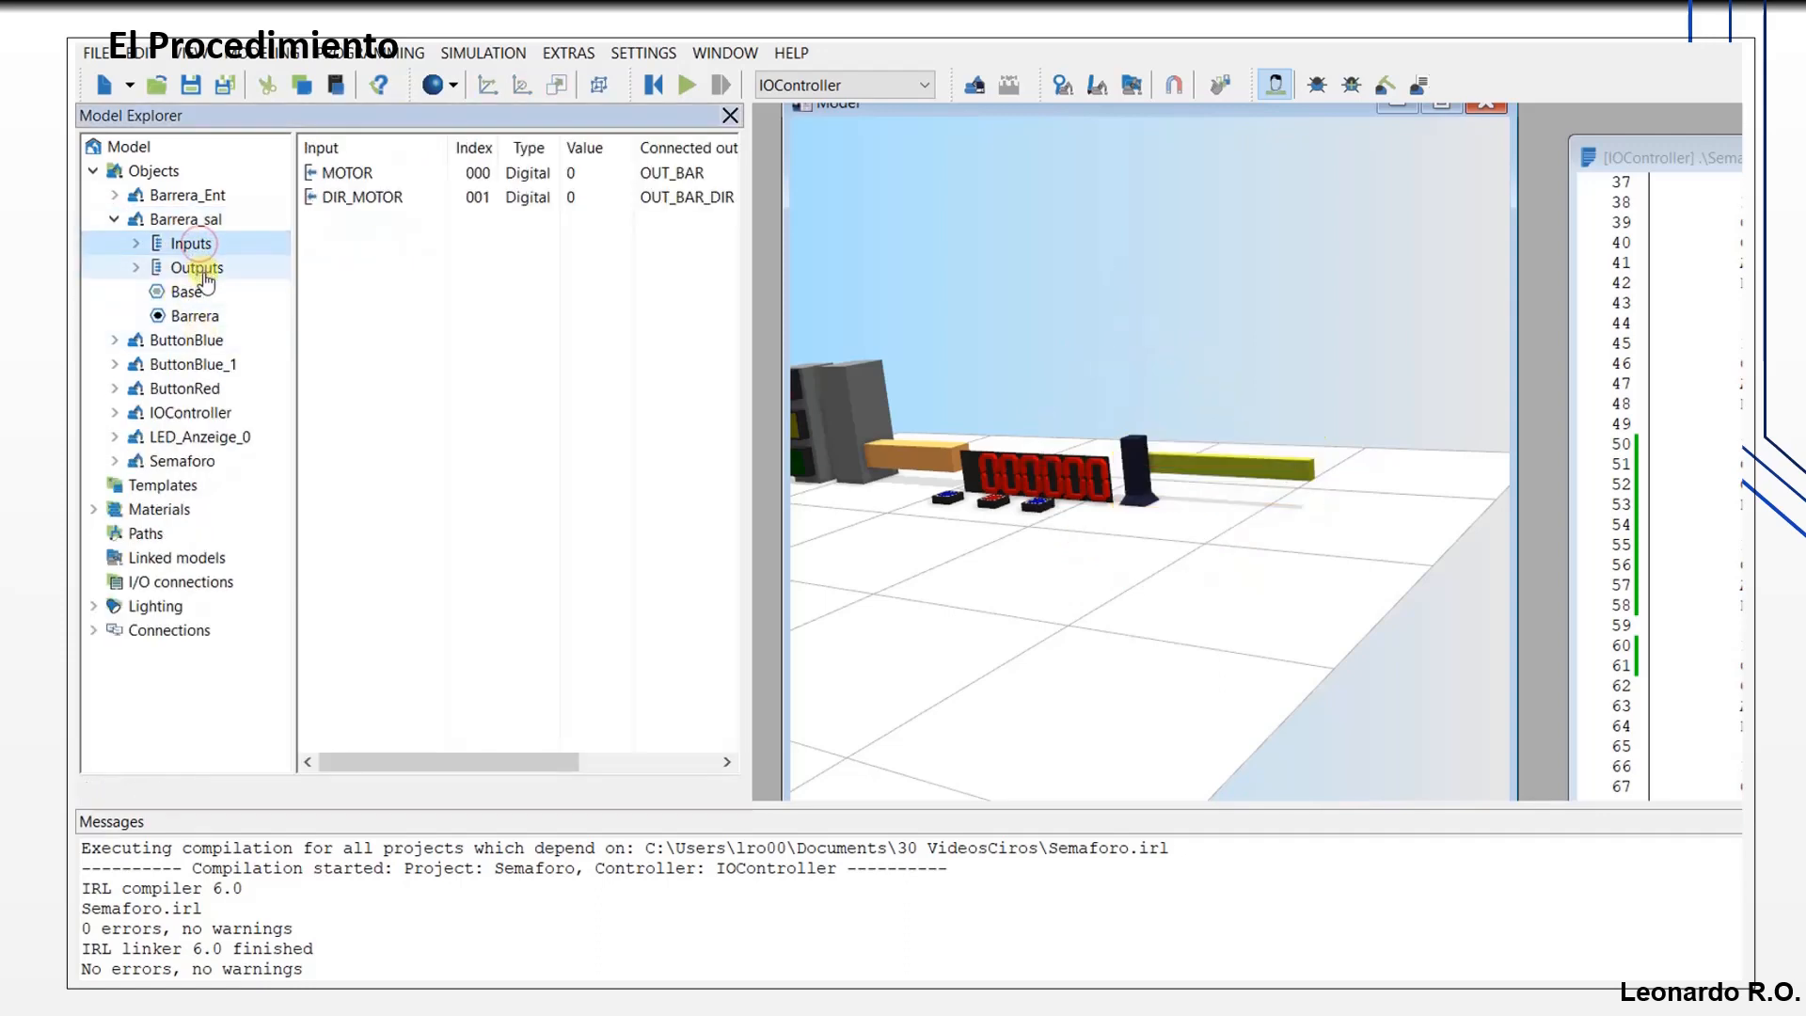
pyautogui.click(200, 271)
pyautogui.doubleClick(197, 222)
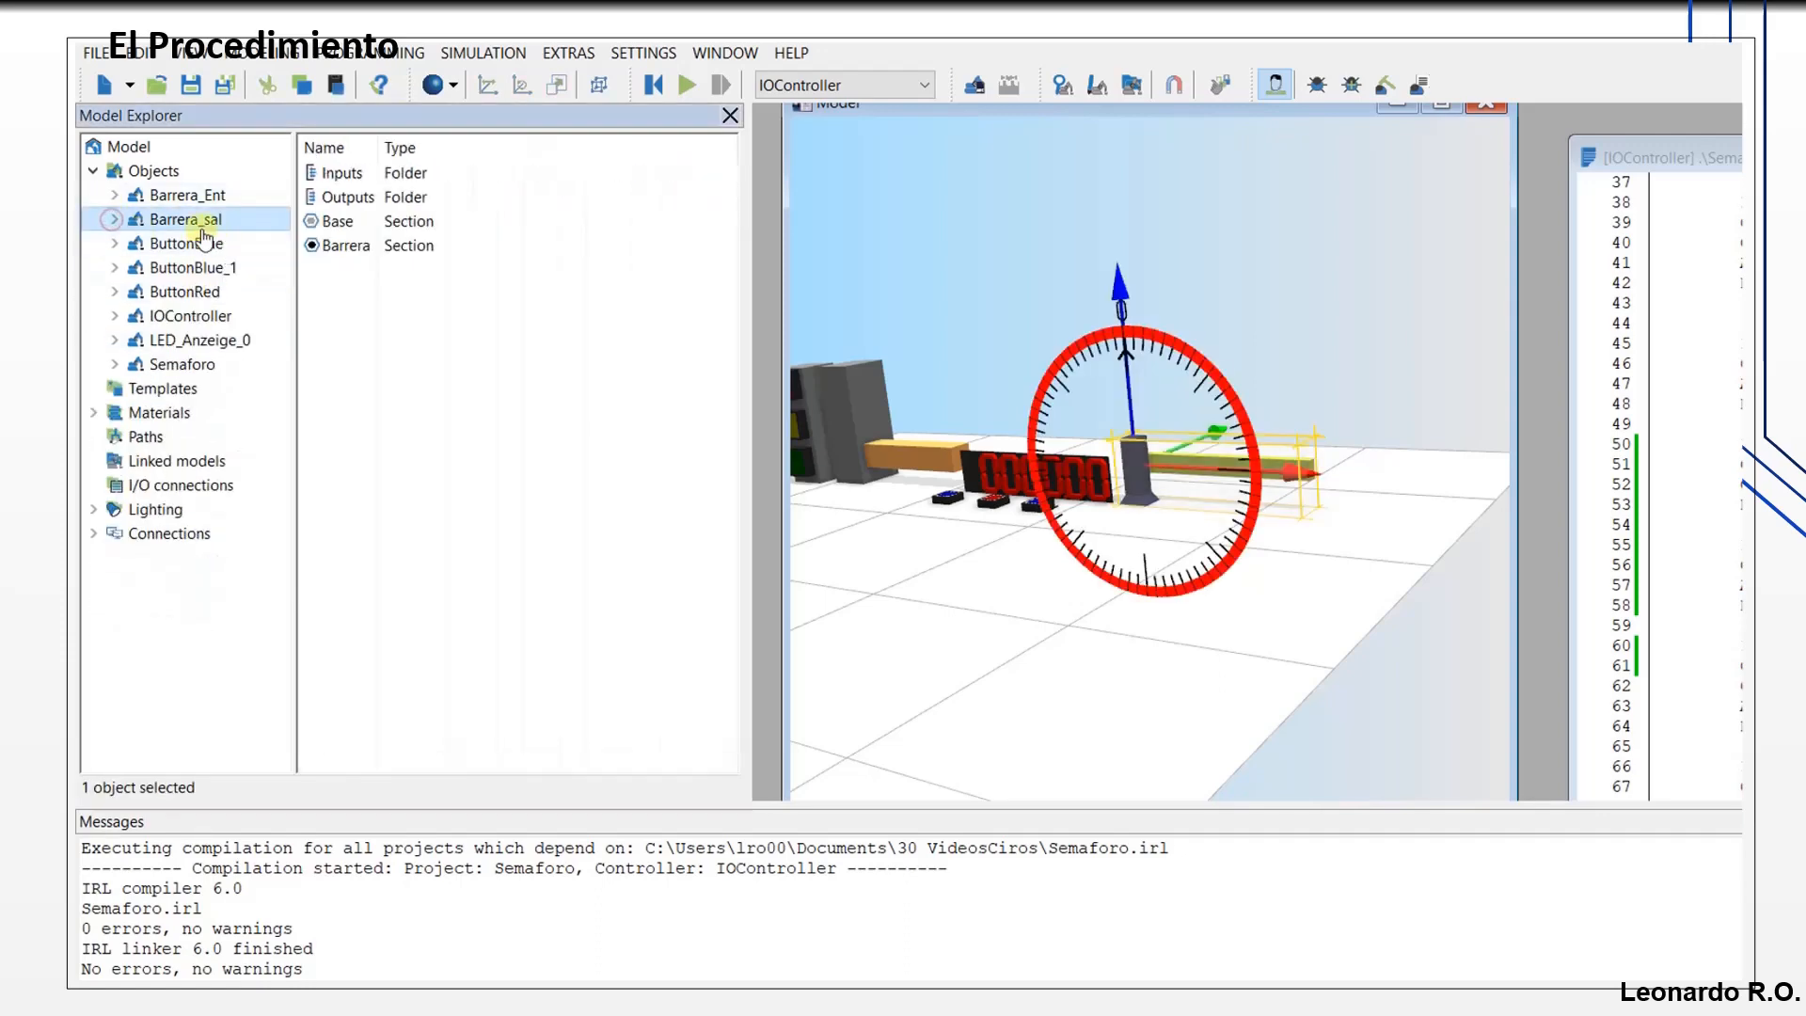
# Step: Inspect the I/O Panel connection between the Barrera_sal position output and the IOController inputs, and close the panel
pyautogui.click(340, 54)
pyautogui.click(264, 54)
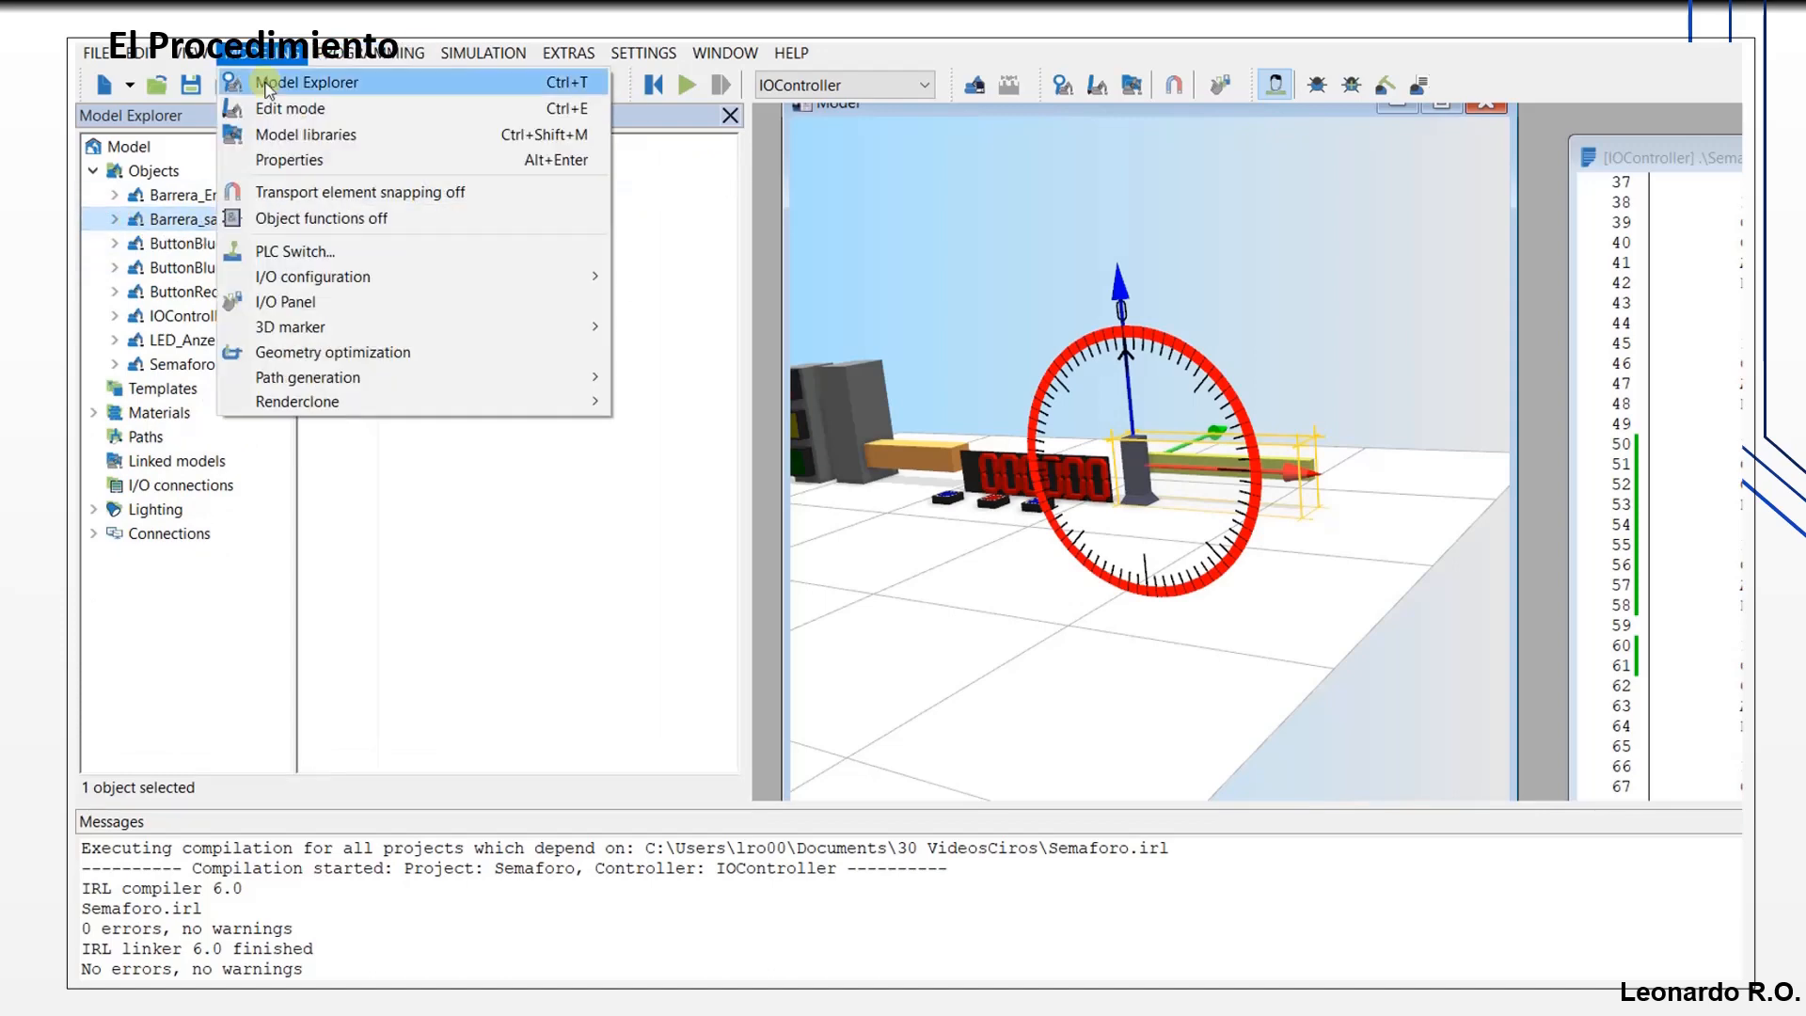
pyautogui.click(281, 299)
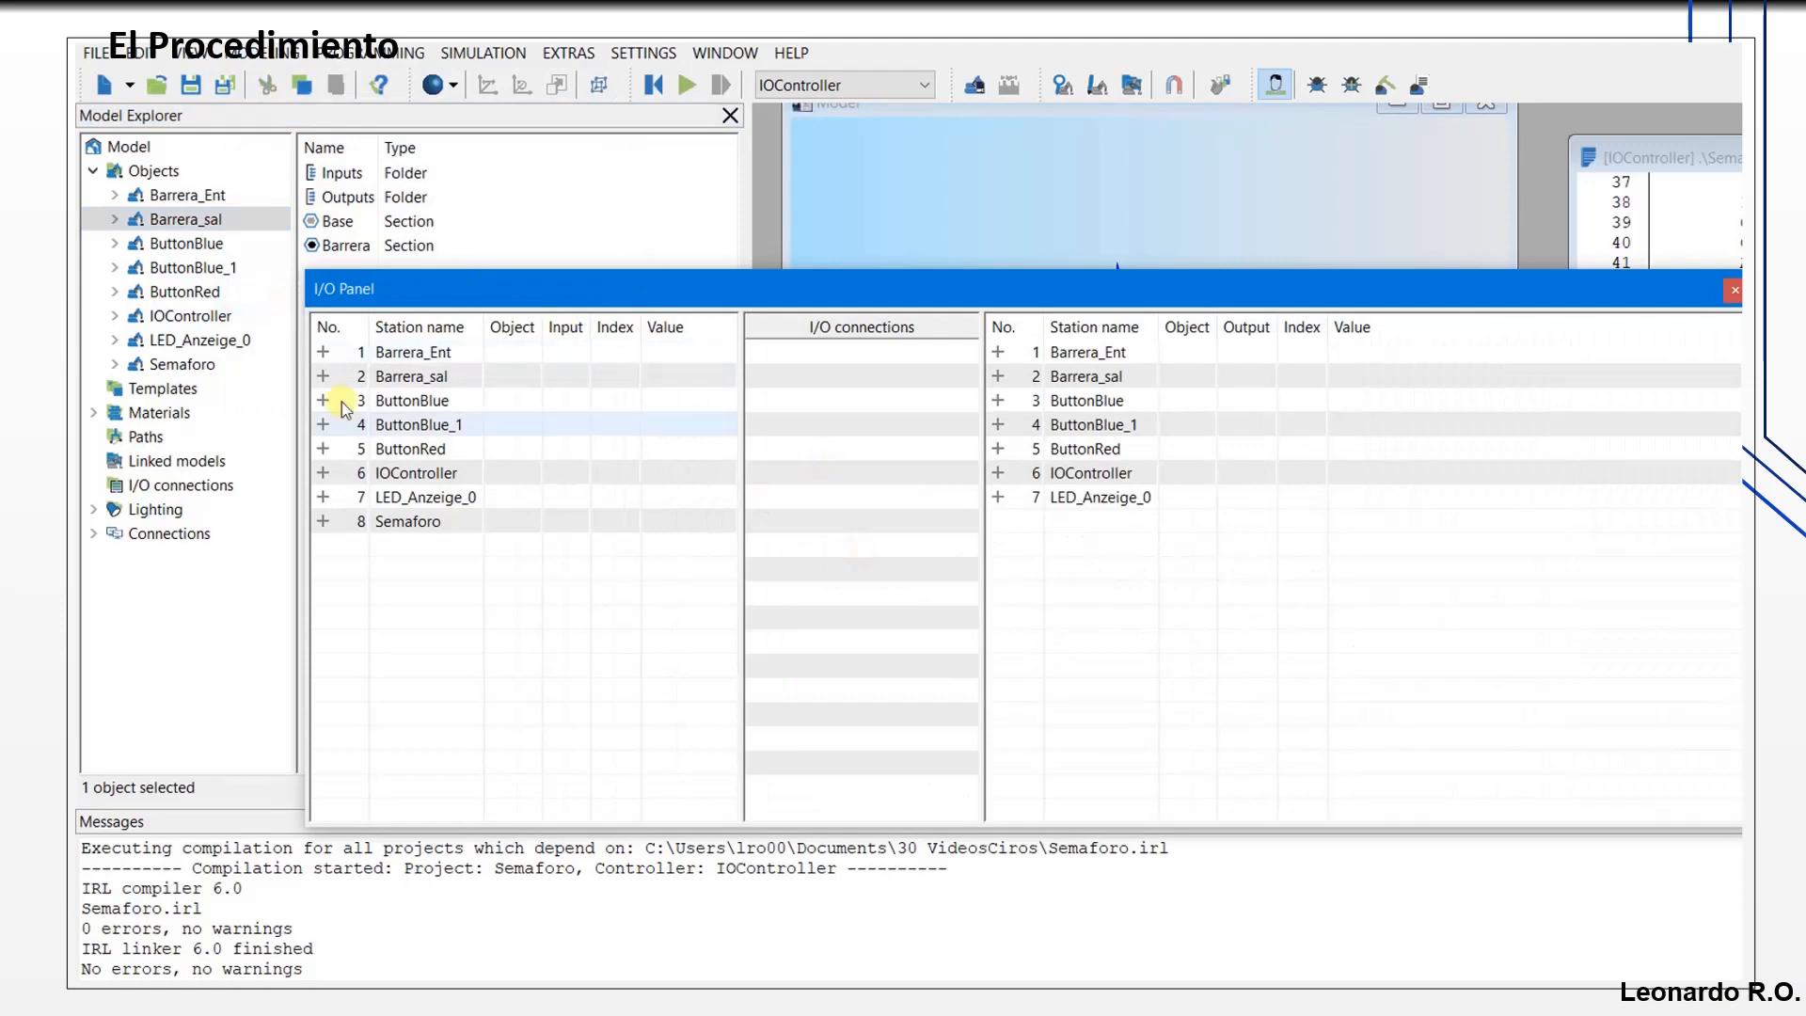
pyautogui.click(324, 474)
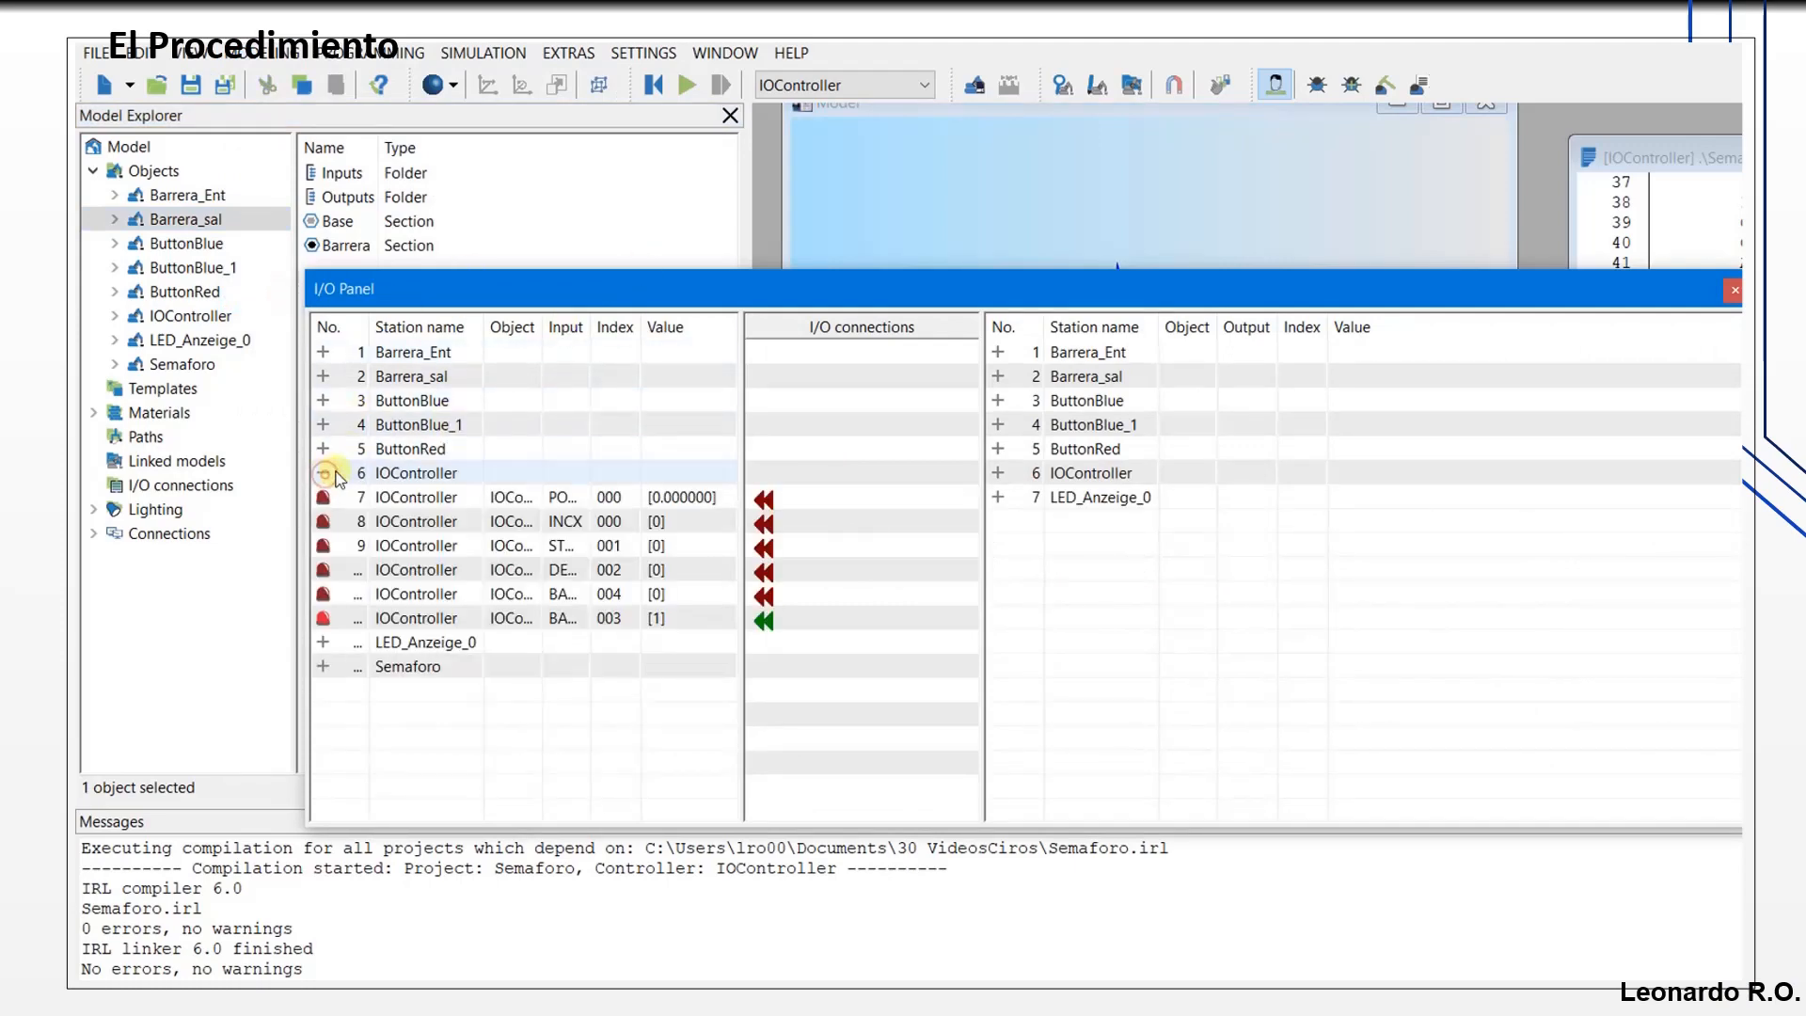
pyautogui.click(999, 377)
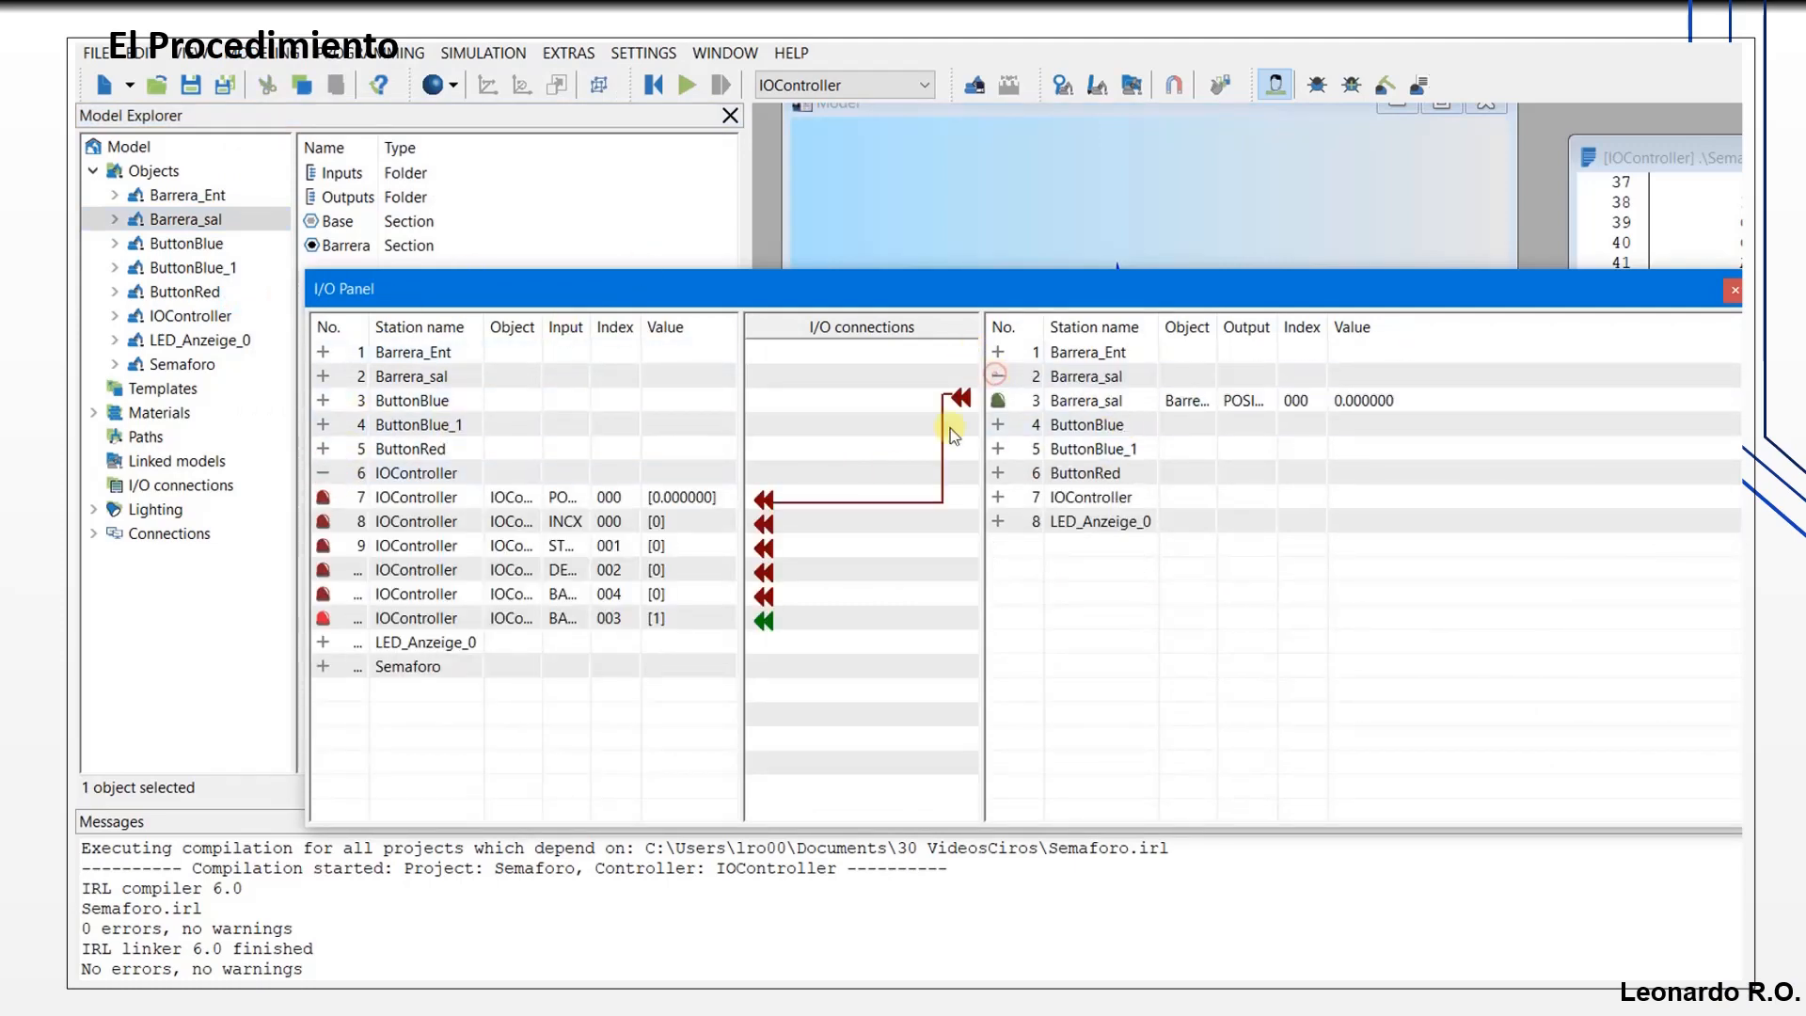
pyautogui.click(1735, 291)
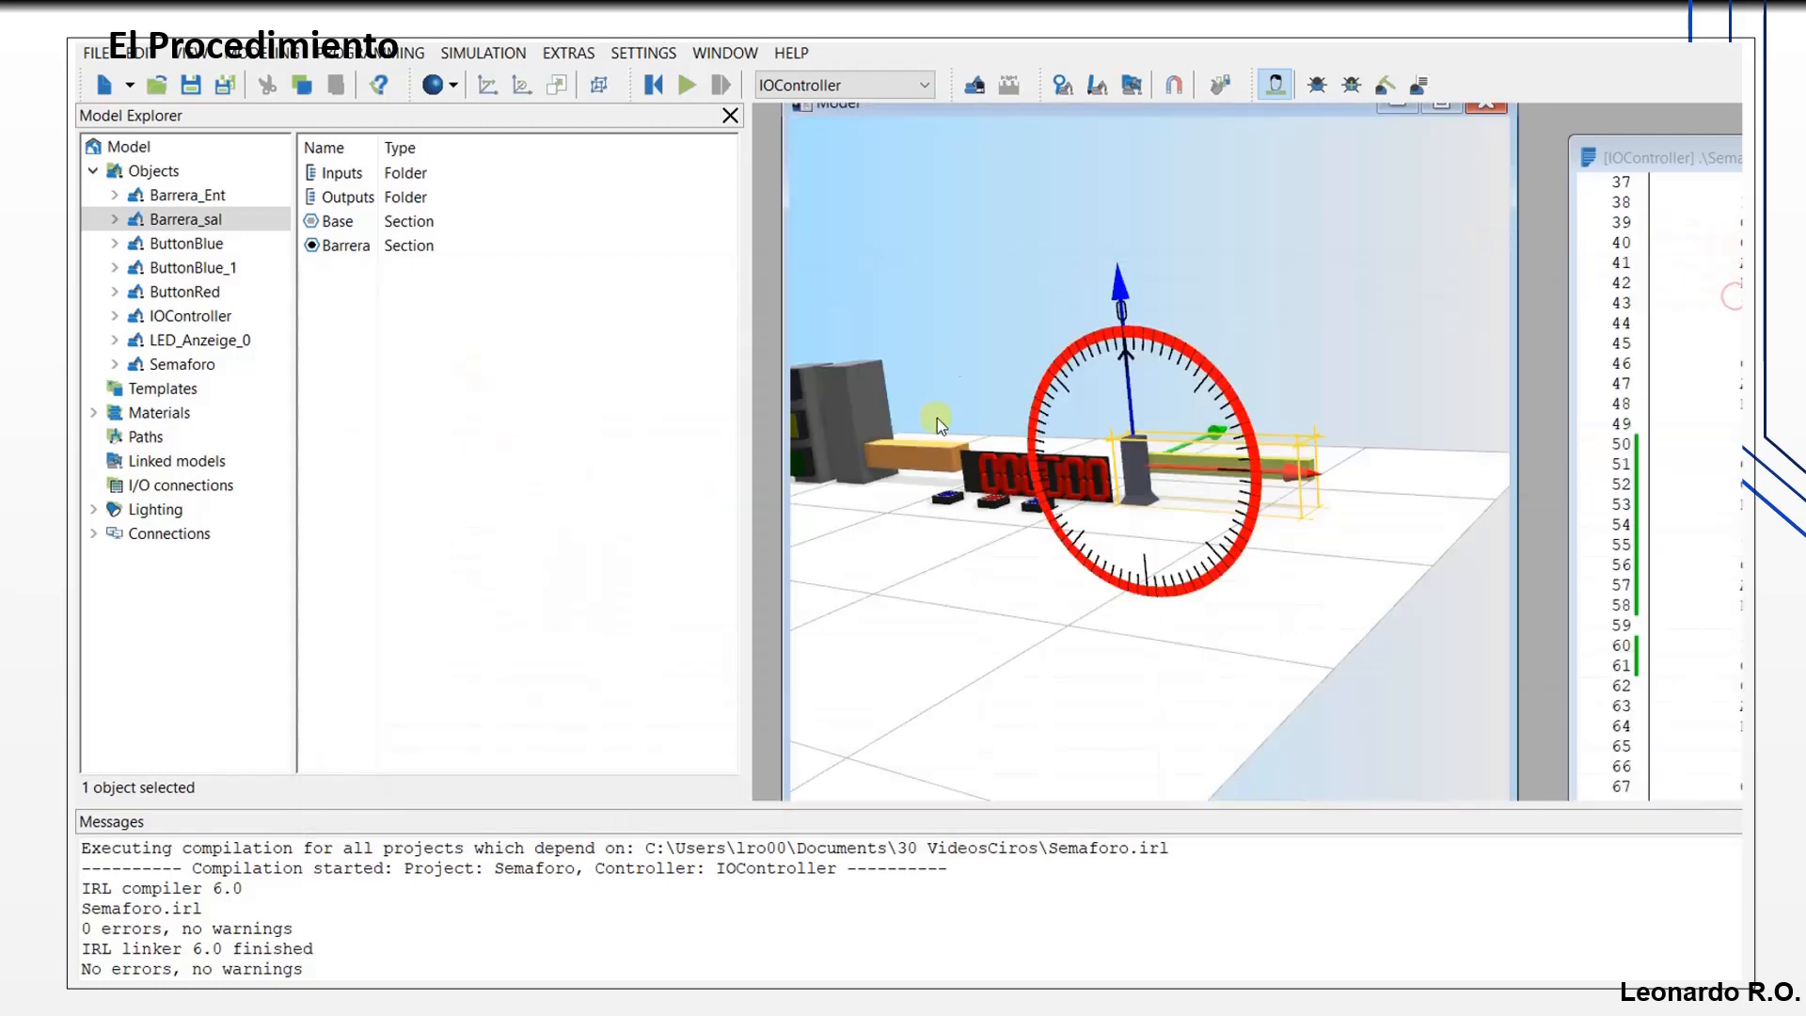
# Step: Bring the Semaforo.irl window fully into view and highlight the three exit barrier IF blocks on lines 50 to 64
pyautogui.moveTo(1721, 155); pyautogui.dragTo(971, 143)
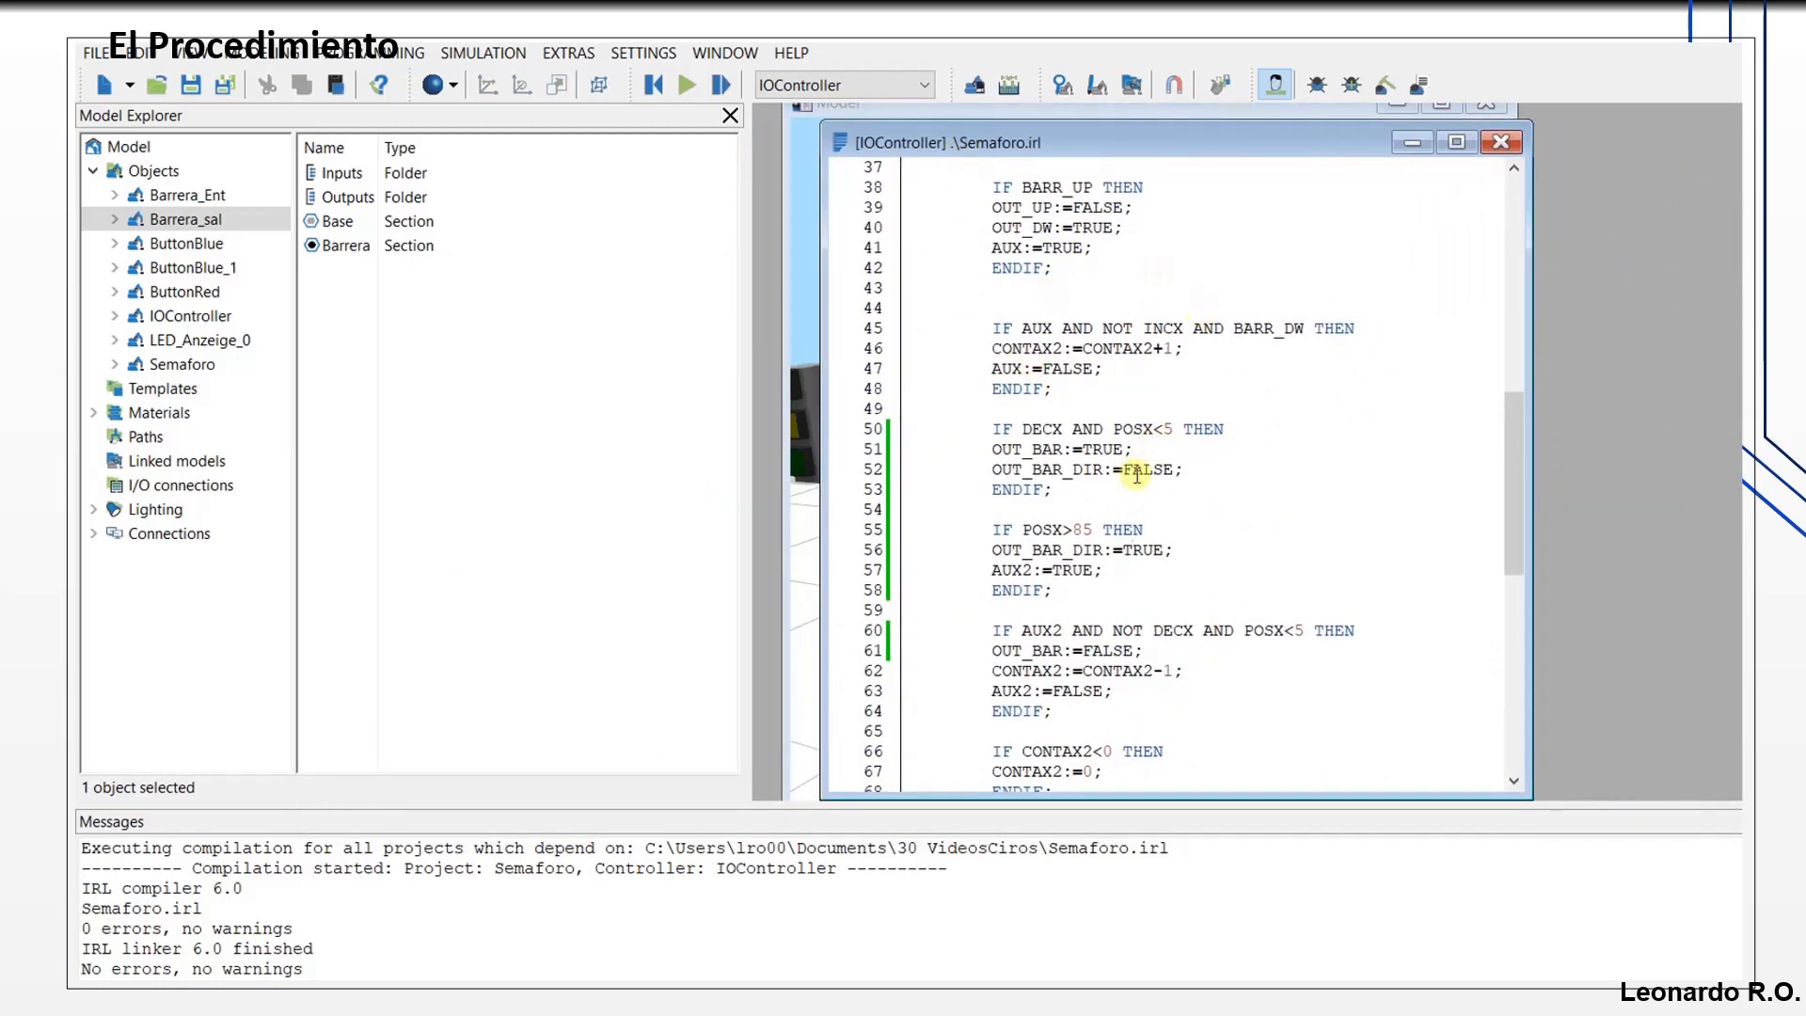
pyautogui.scroll(-3, 1138, 475)
pyautogui.scroll(2, 1120, 564)
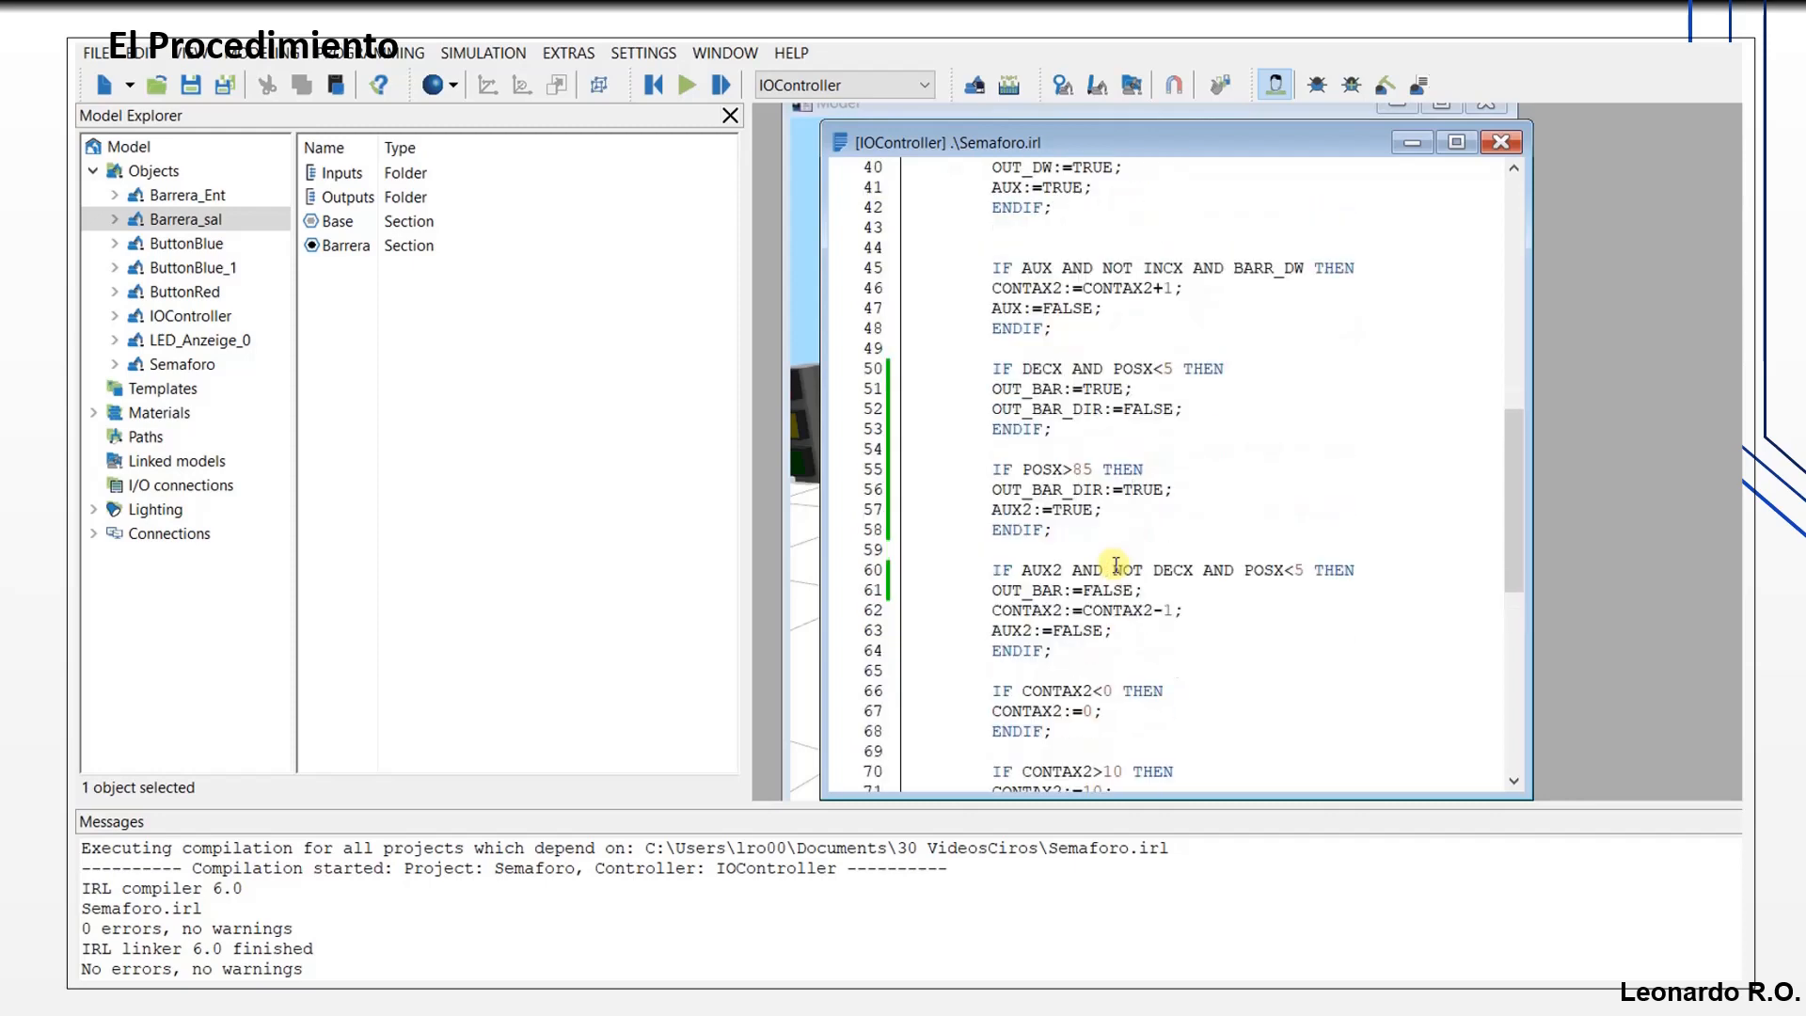
pyautogui.scroll(-1, 1116, 565)
pyautogui.scroll(2, 1114, 564)
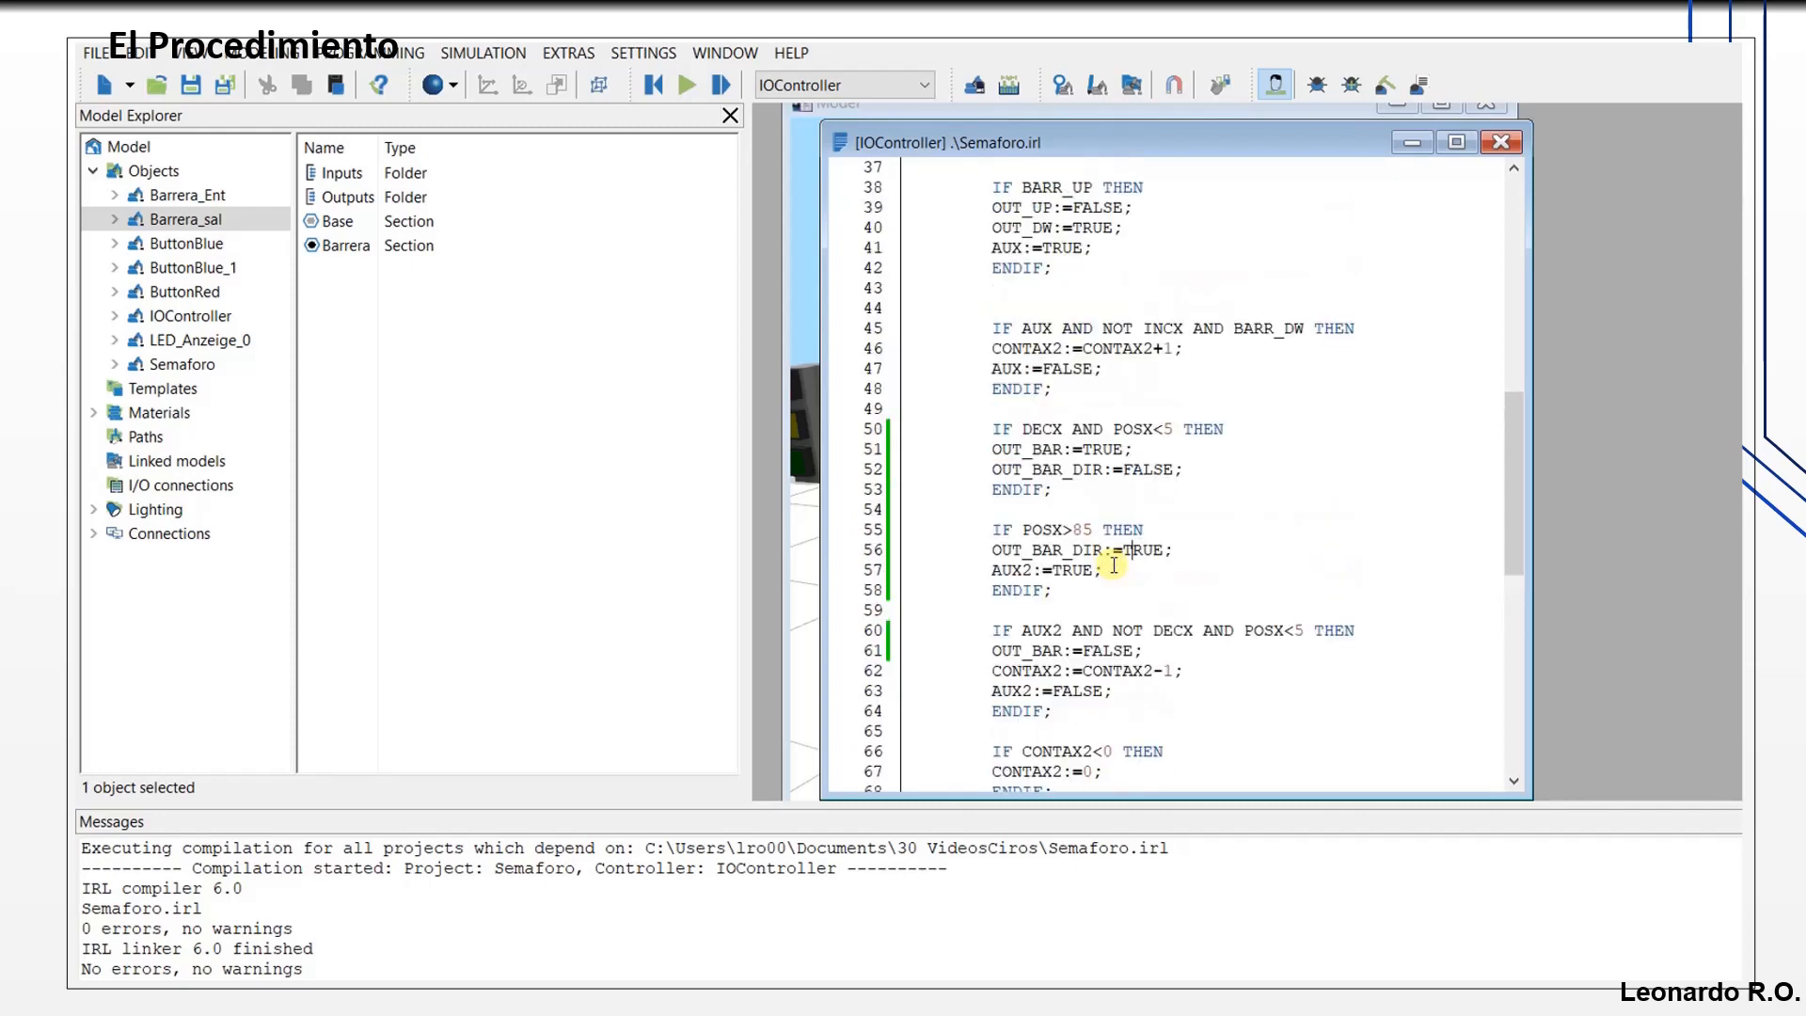
pyautogui.scroll(-1, 1114, 564)
pyautogui.moveTo(990, 369); pyautogui.dragTo(1226, 645)
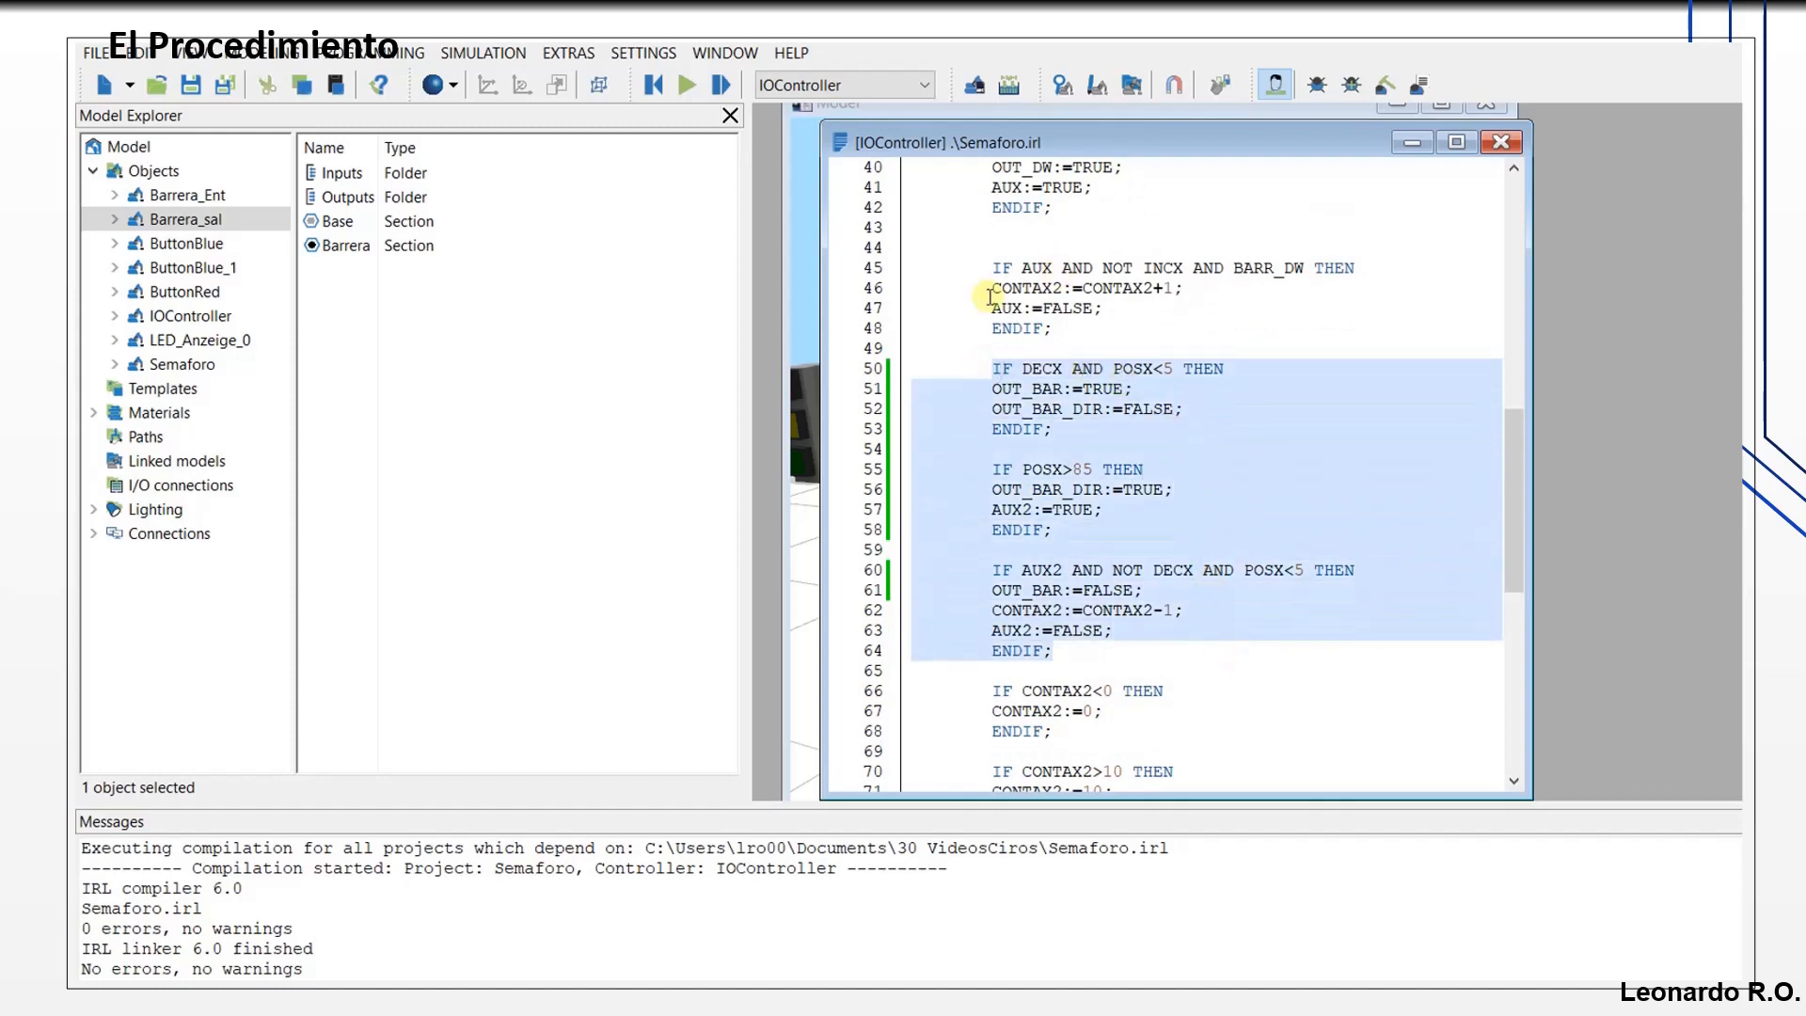